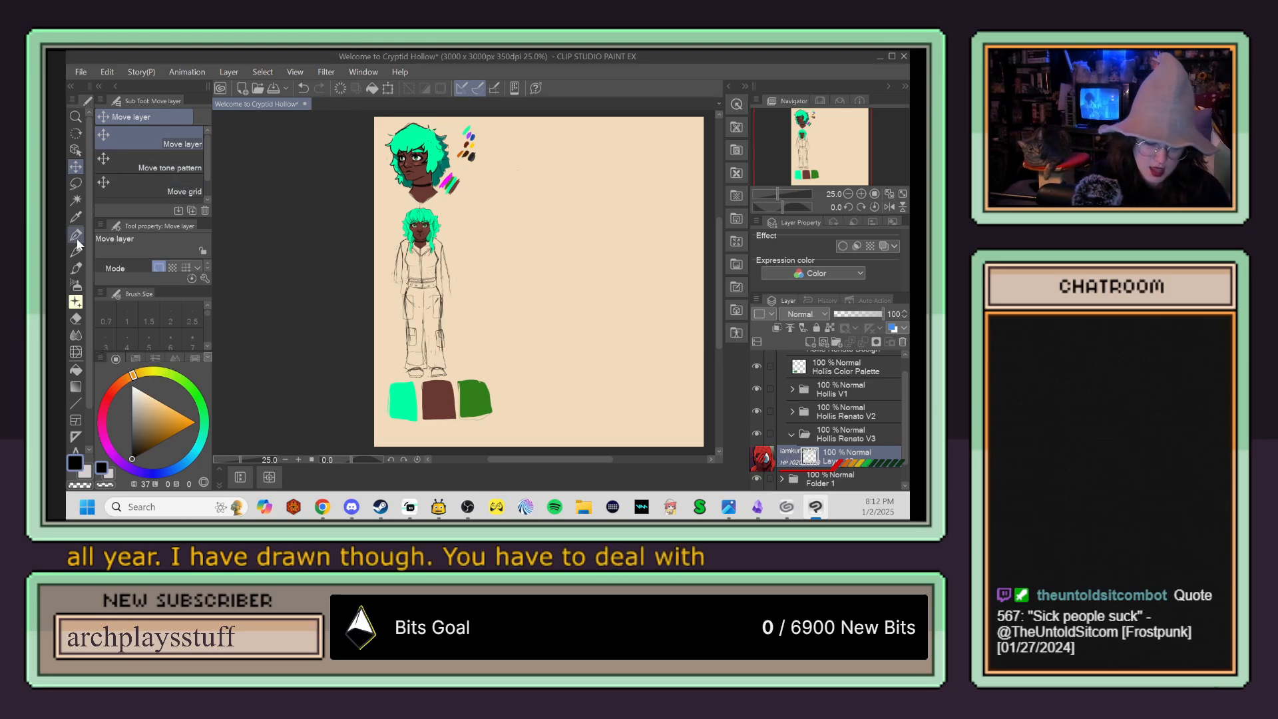
# Step: Sketch a construction head with the unG pen in the blank area beside the full-body character: circle, vertical centre line and tapered jaw
pyautogui.click(75, 236)
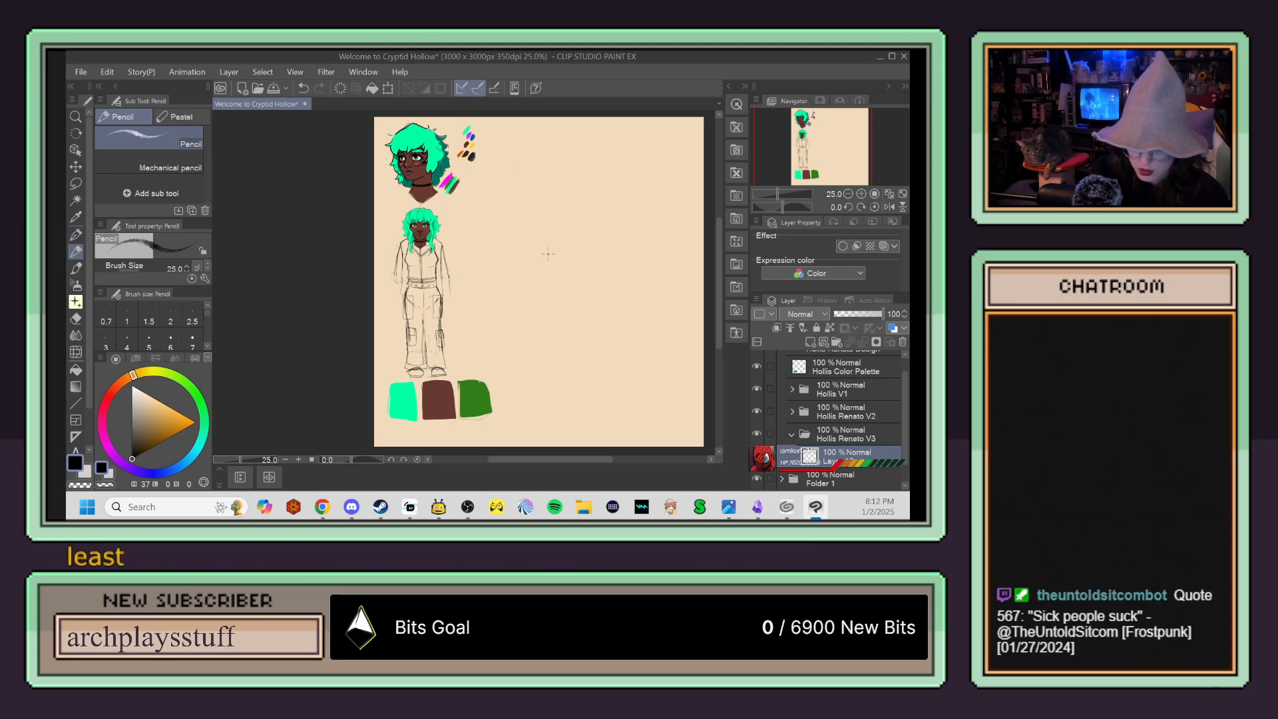
pyautogui.scroll(2, 549, 261)
pyautogui.scroll(1, 549, 261)
pyautogui.scroll(-1, 551, 261)
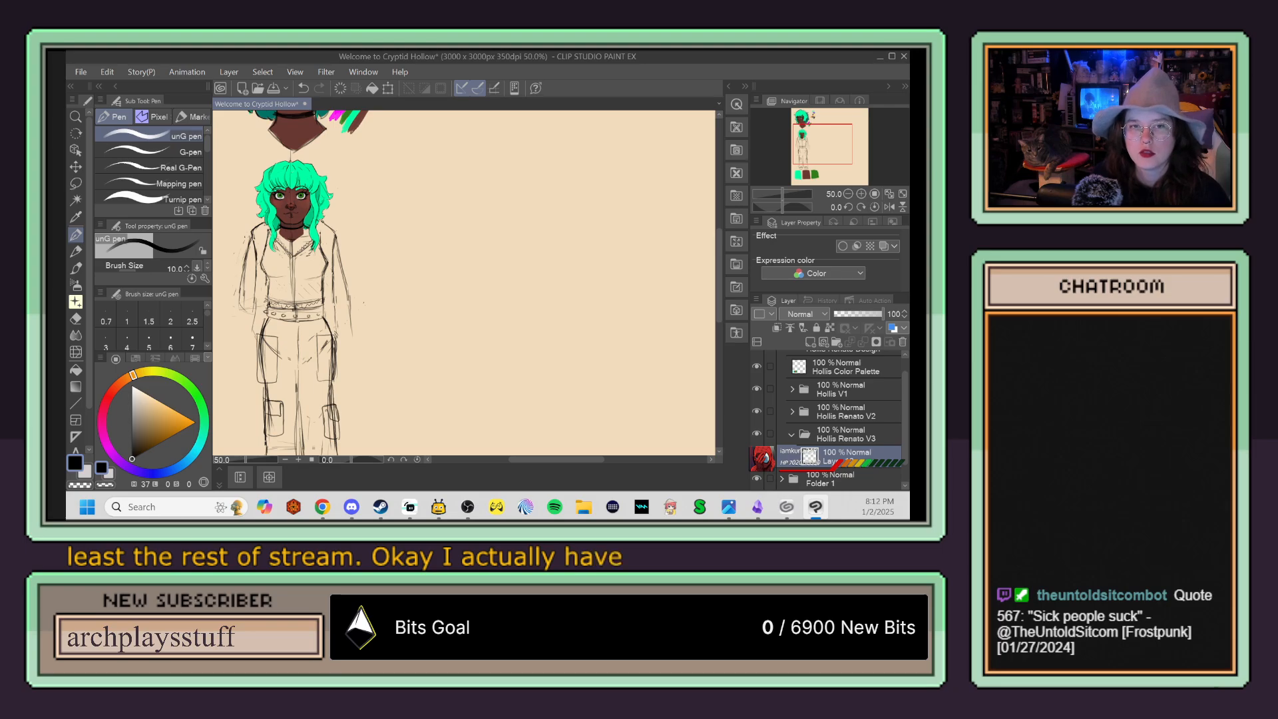
pyautogui.hotkey('alt', 'Tab')
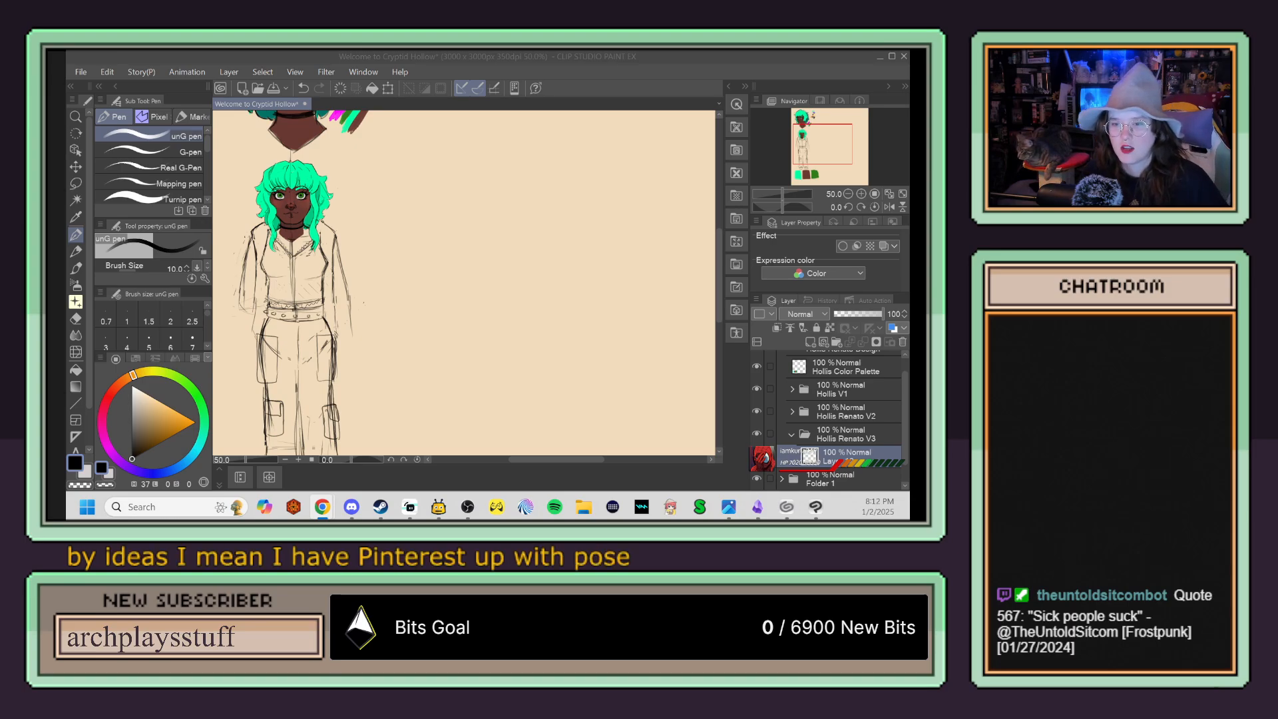
pyautogui.click(507, 198)
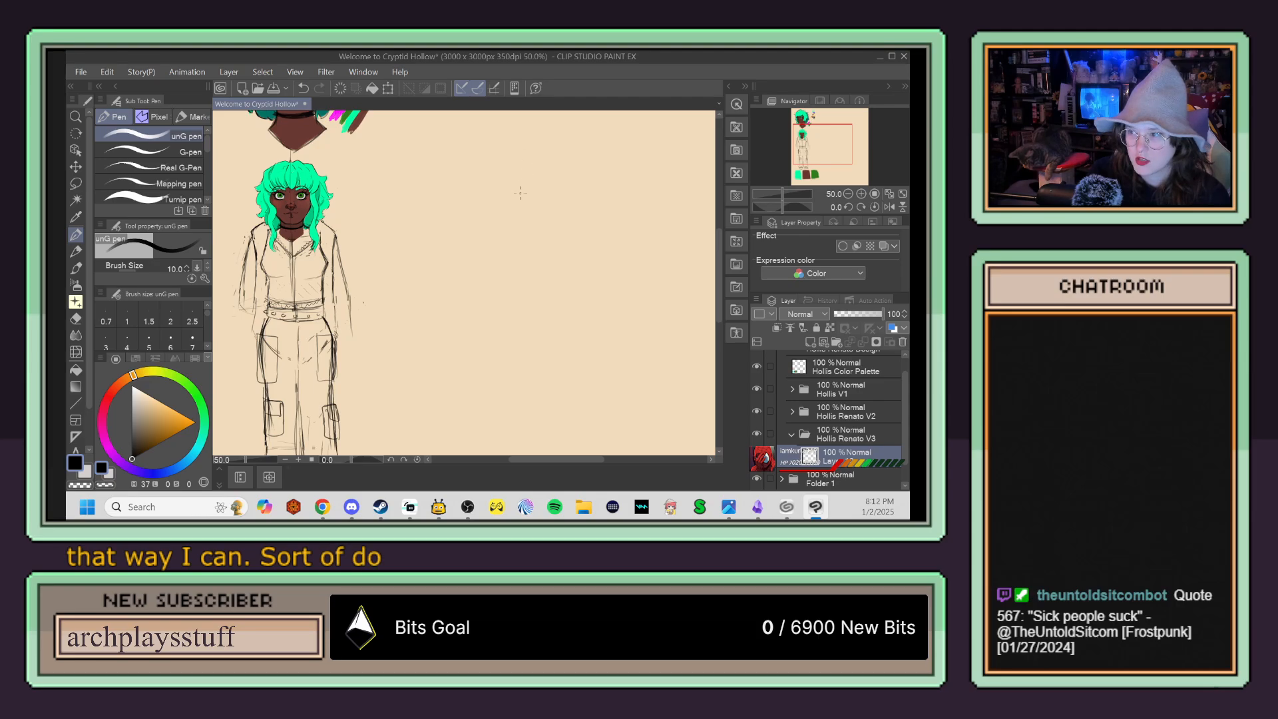
pyautogui.moveTo(532, 172)
pyautogui.mouseDown()
pyautogui.moveTo(501, 200)
pyautogui.moveTo(547, 217)
pyautogui.moveTo(509, 191)
pyautogui.moveTo(509, 210)
pyautogui.mouseUp()
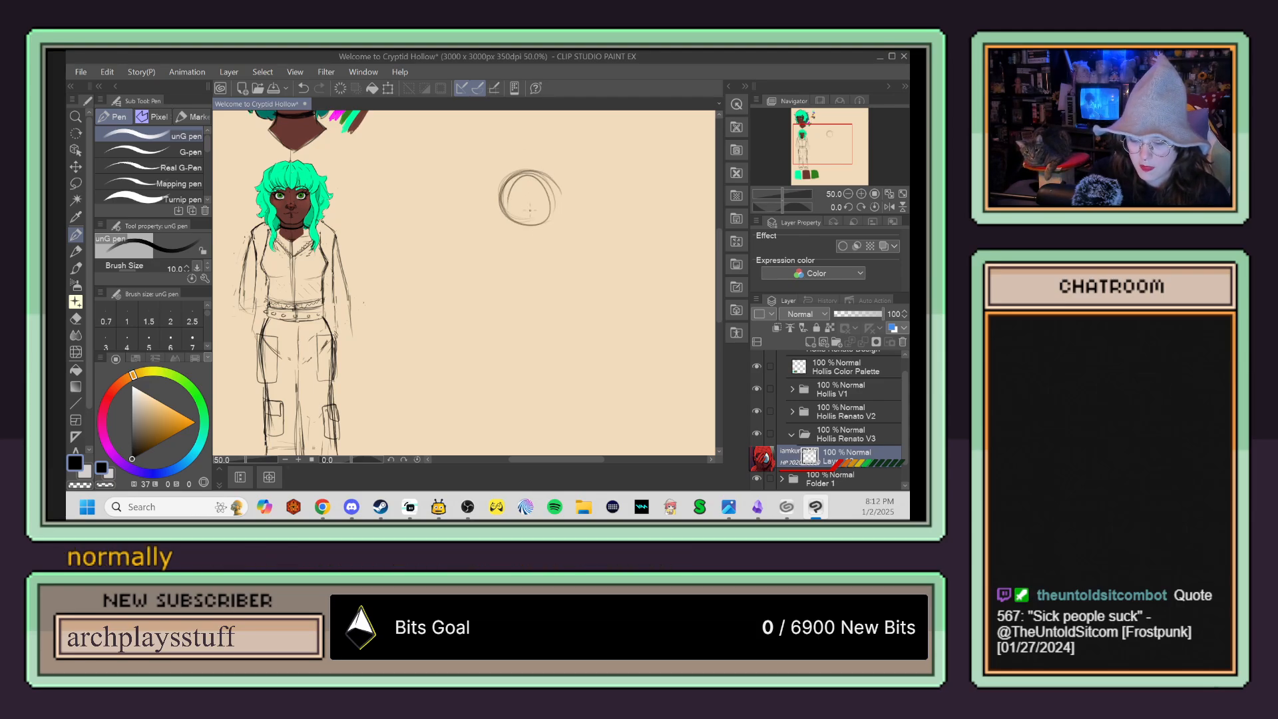
pyautogui.moveTo(528, 162)
pyautogui.mouseDown()
pyautogui.moveTo(531, 236)
pyautogui.moveTo(527, 162)
pyautogui.moveTo(528, 256)
pyautogui.moveTo(527, 186)
pyautogui.moveTo(531, 249)
pyautogui.moveTo(548, 231)
pyautogui.moveTo(520, 248)
pyautogui.mouseUp()
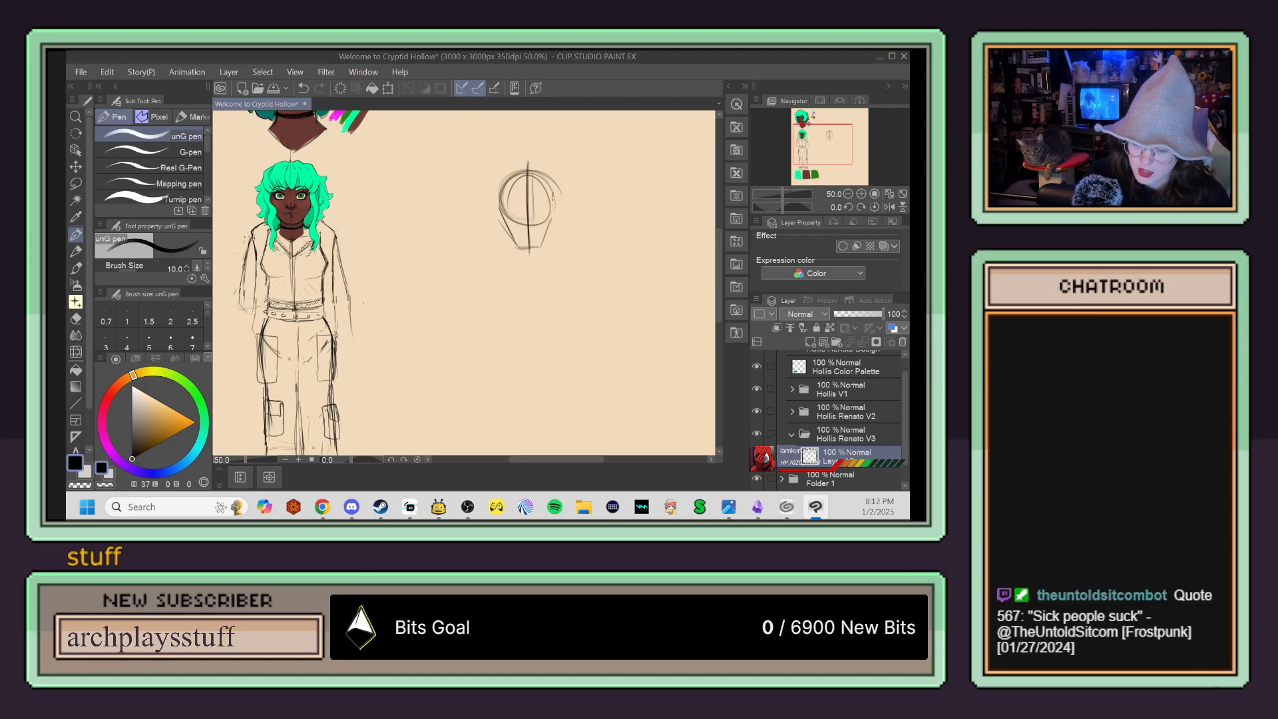
pyautogui.moveTo(504, 192); pyautogui.dragTo(510, 239)
pyautogui.moveTo(501, 181)
pyautogui.mouseDown()
pyautogui.moveTo(506, 230)
pyautogui.moveTo(549, 215)
pyautogui.moveTo(554, 189)
pyautogui.moveTo(538, 247)
pyautogui.mouseUp()
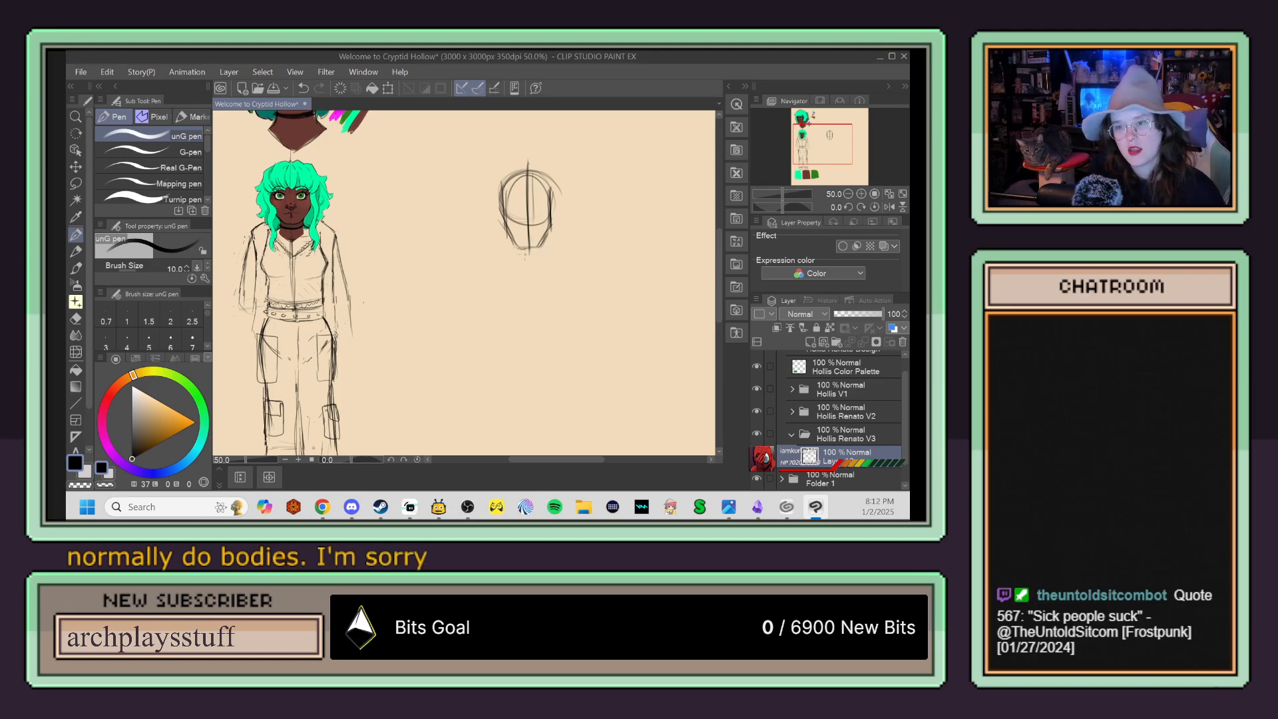
# Step: Add the neck beneath the new head and draw a long vertical line down from it as the body's centre guide
pyautogui.scroll(1, 559, 240)
pyautogui.moveTo(541, 230)
pyautogui.mouseDown()
pyautogui.moveTo(540, 252)
pyautogui.moveTo(500, 256)
pyautogui.moveTo(537, 261)
pyautogui.moveTo(518, 277)
pyautogui.mouseUp()
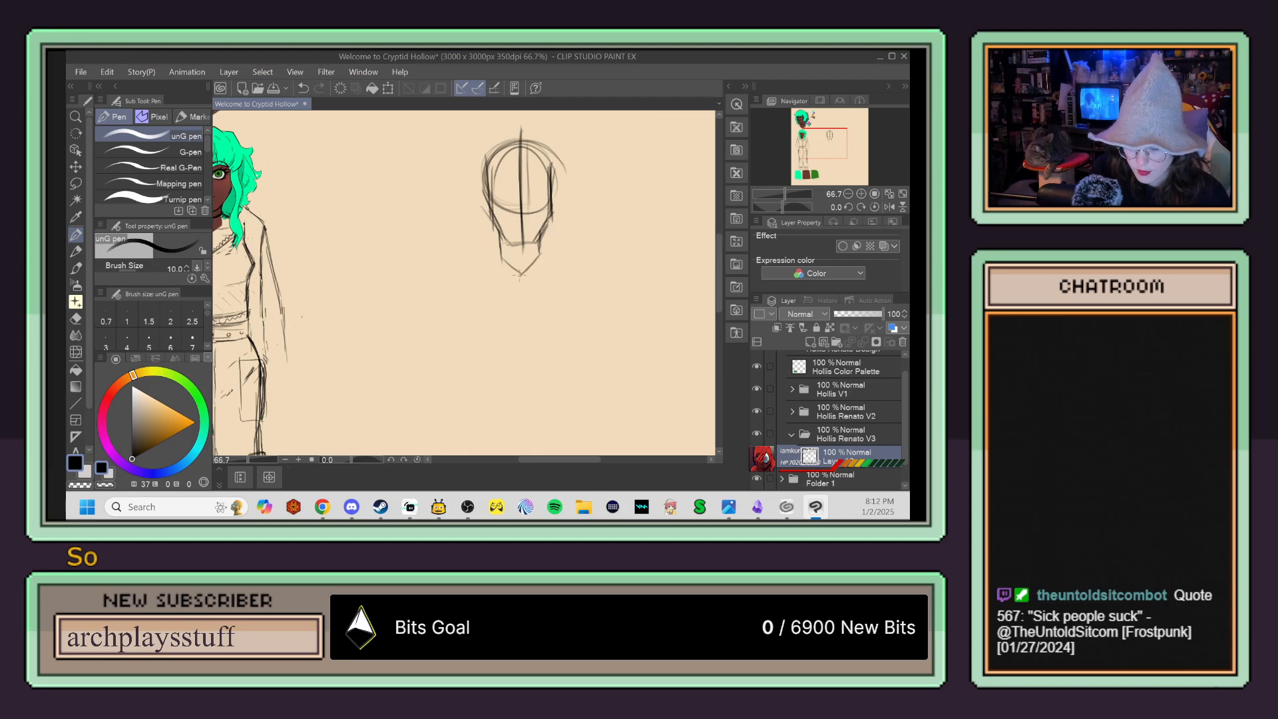
pyautogui.scroll(-2, 524, 127)
pyautogui.moveTo(522, 174); pyautogui.dragTo(527, 309)
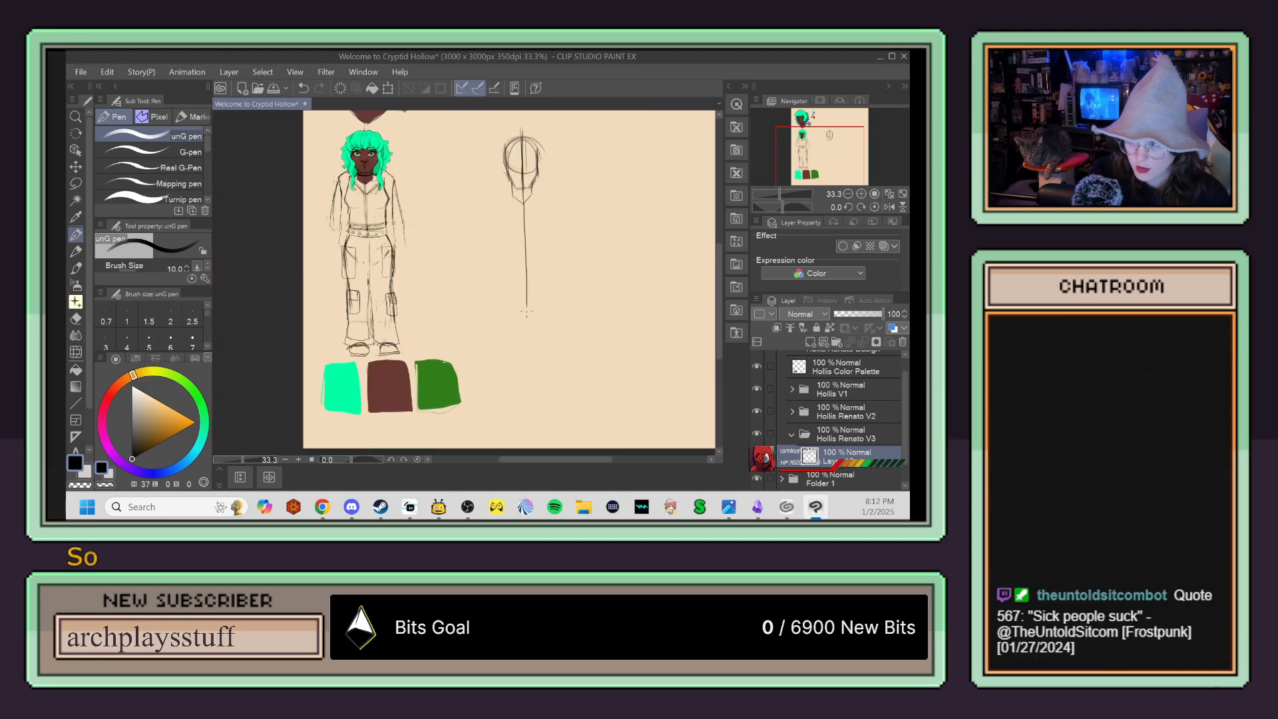
# Step: Sketch the sloping shoulder lines, a horizontal collar guide and a round shoulder joint at each end
pyautogui.scroll(1, 533, 273)
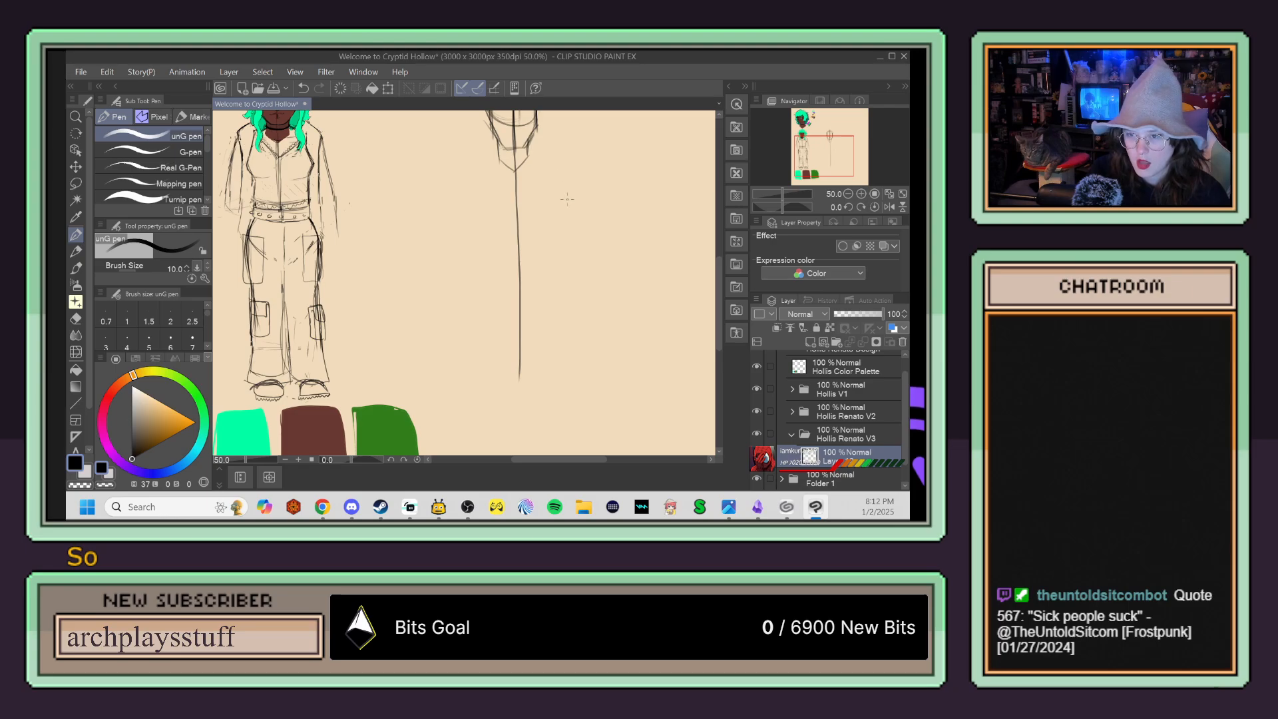
pyautogui.scroll(3, 563, 206)
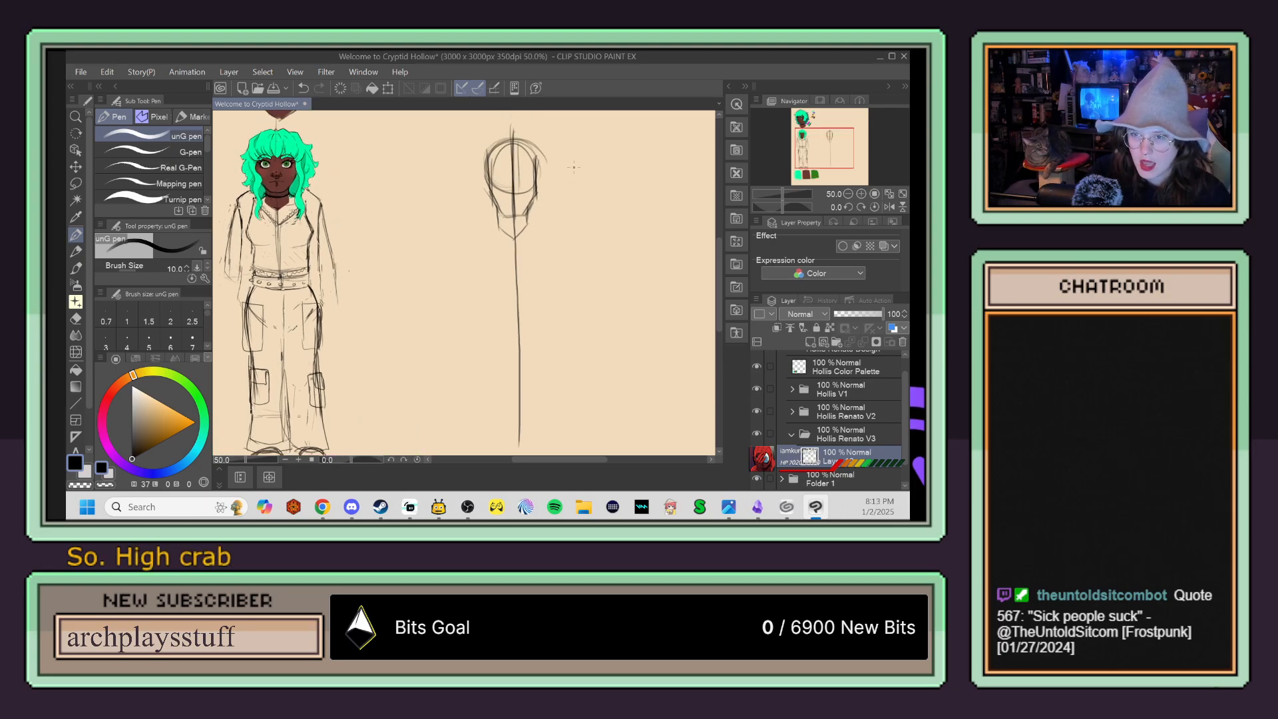
pyautogui.scroll(1, 570, 174)
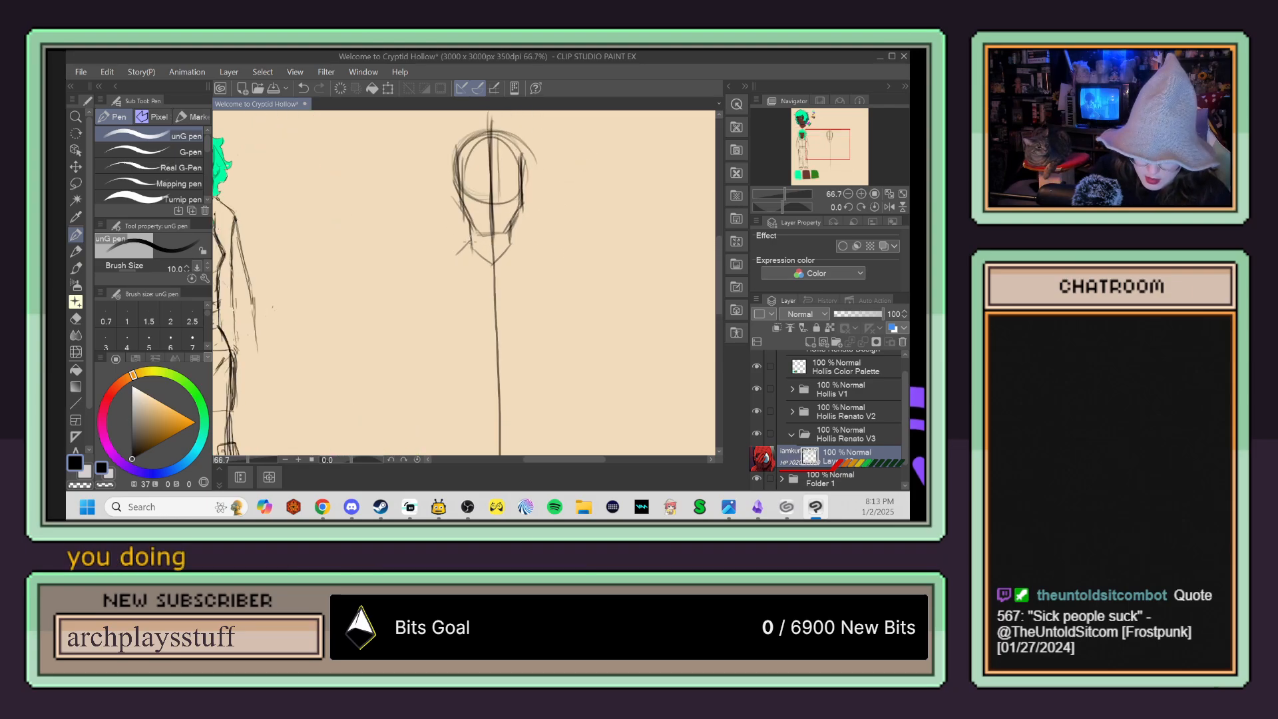
pyautogui.moveTo(512, 241); pyautogui.dragTo(535, 261)
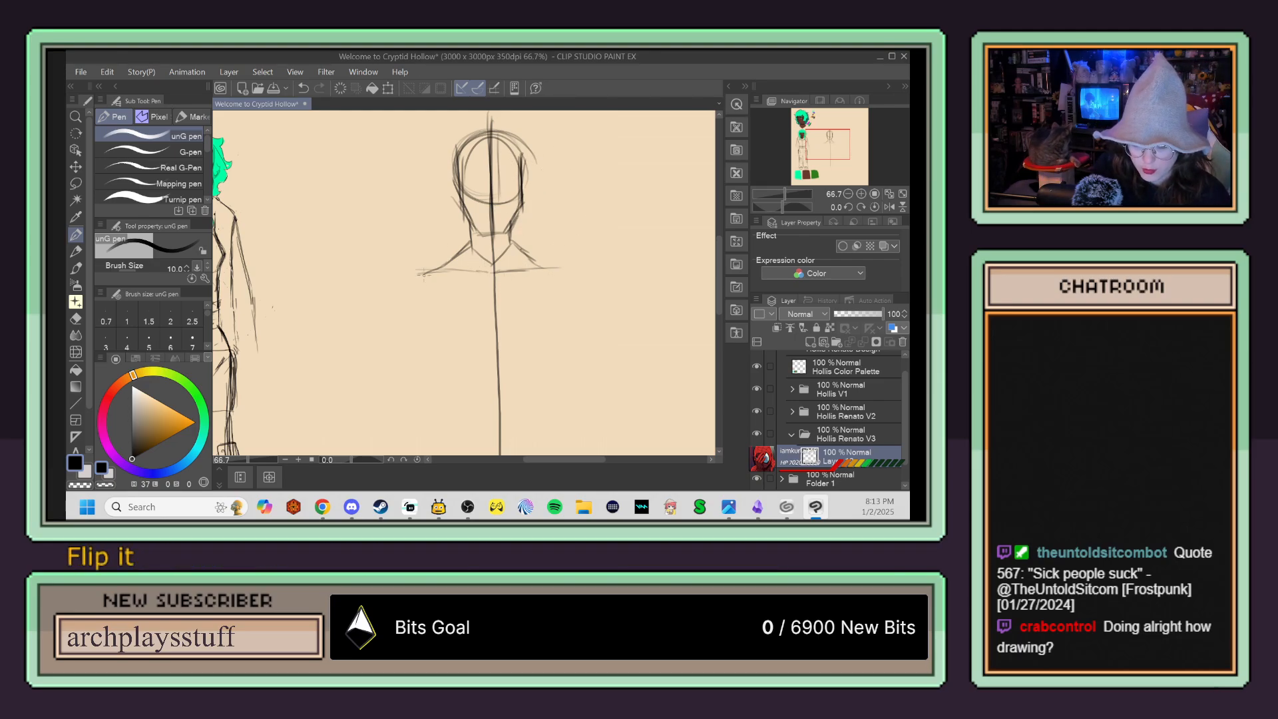
pyautogui.moveTo(414, 272)
pyautogui.mouseDown()
pyautogui.moveTo(391, 286)
pyautogui.moveTo(393, 306)
pyautogui.moveTo(419, 272)
pyautogui.moveTo(395, 291)
pyautogui.mouseUp()
pyautogui.moveTo(557, 286)
pyautogui.mouseDown()
pyautogui.moveTo(547, 296)
pyautogui.moveTo(584, 280)
pyautogui.moveTo(566, 280)
pyautogui.moveTo(577, 265)
pyautogui.moveTo(586, 295)
pyautogui.mouseUp()
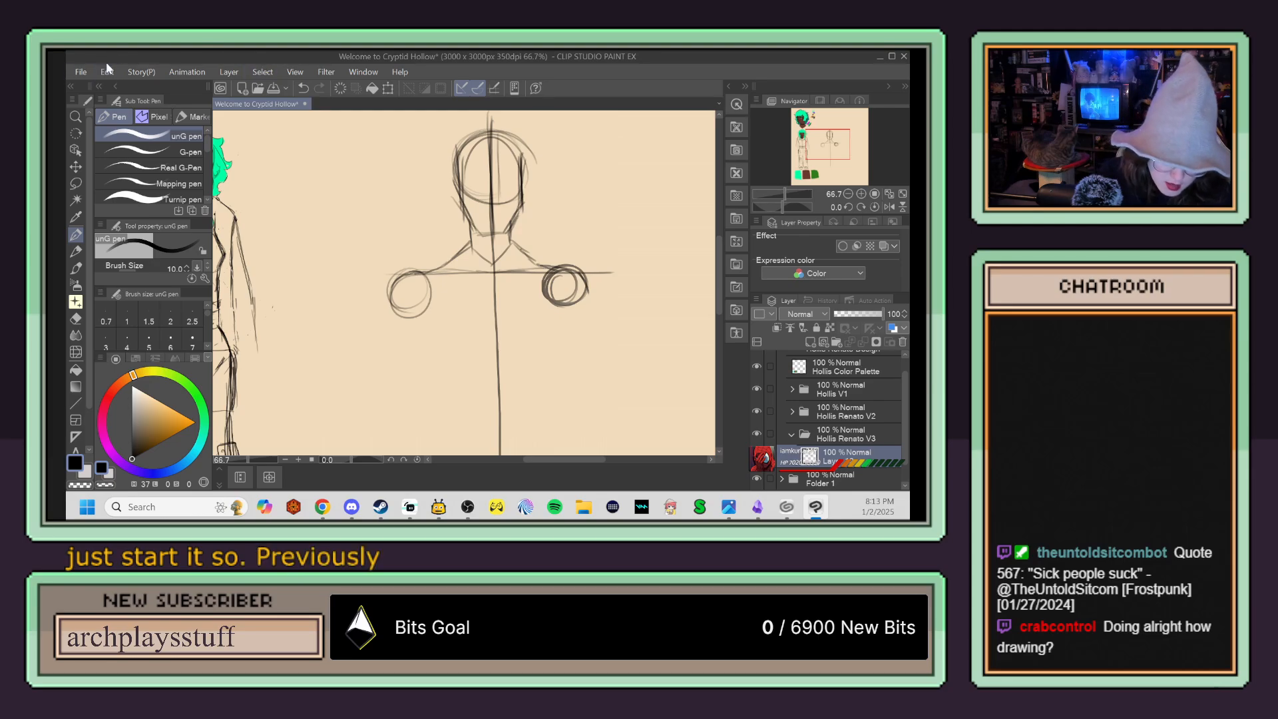
# Step: Show the canvas grid and retrace the horizontal shoulder guide straight along it
pyautogui.click(295, 71)
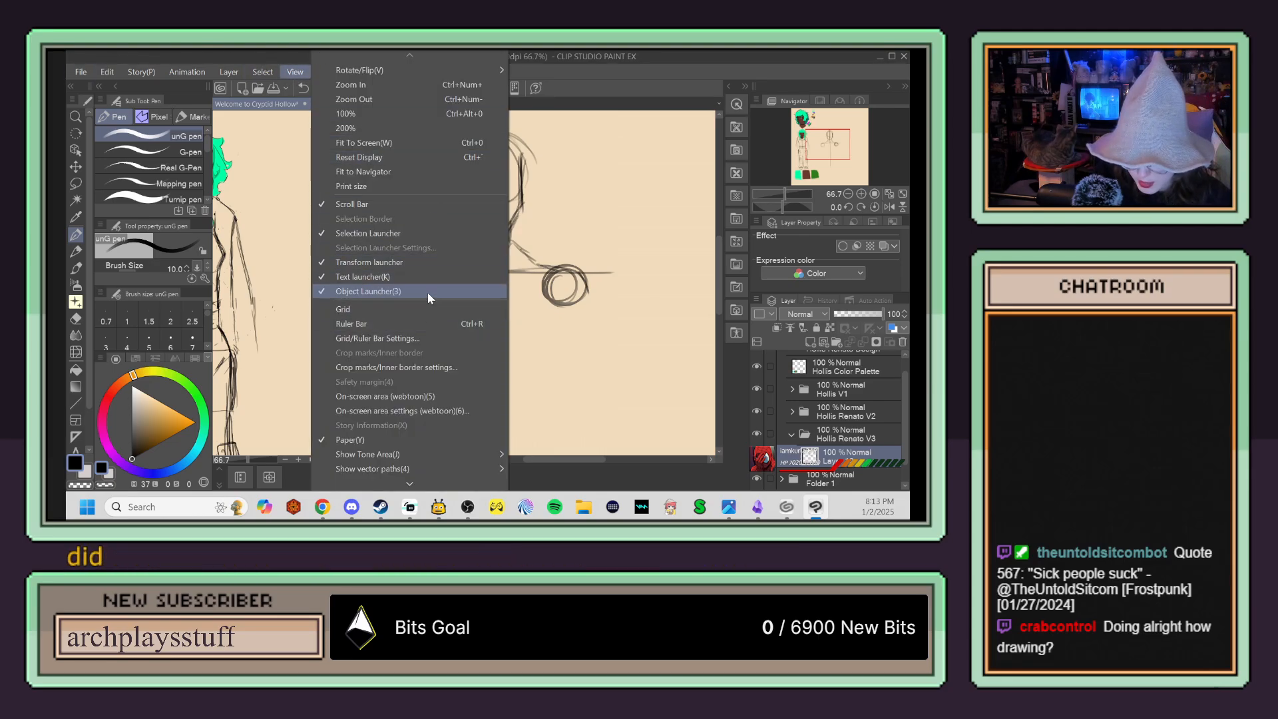
pyautogui.click(439, 312)
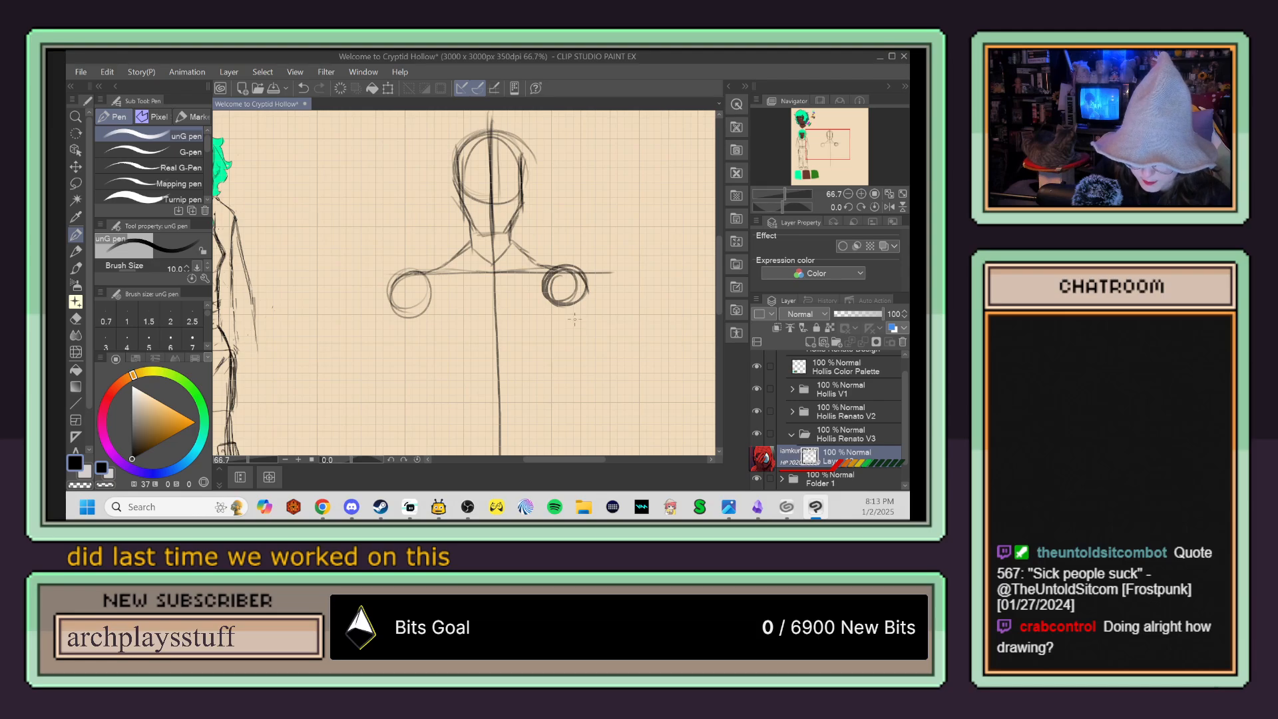
pyautogui.moveTo(407, 274); pyautogui.dragTo(577, 271)
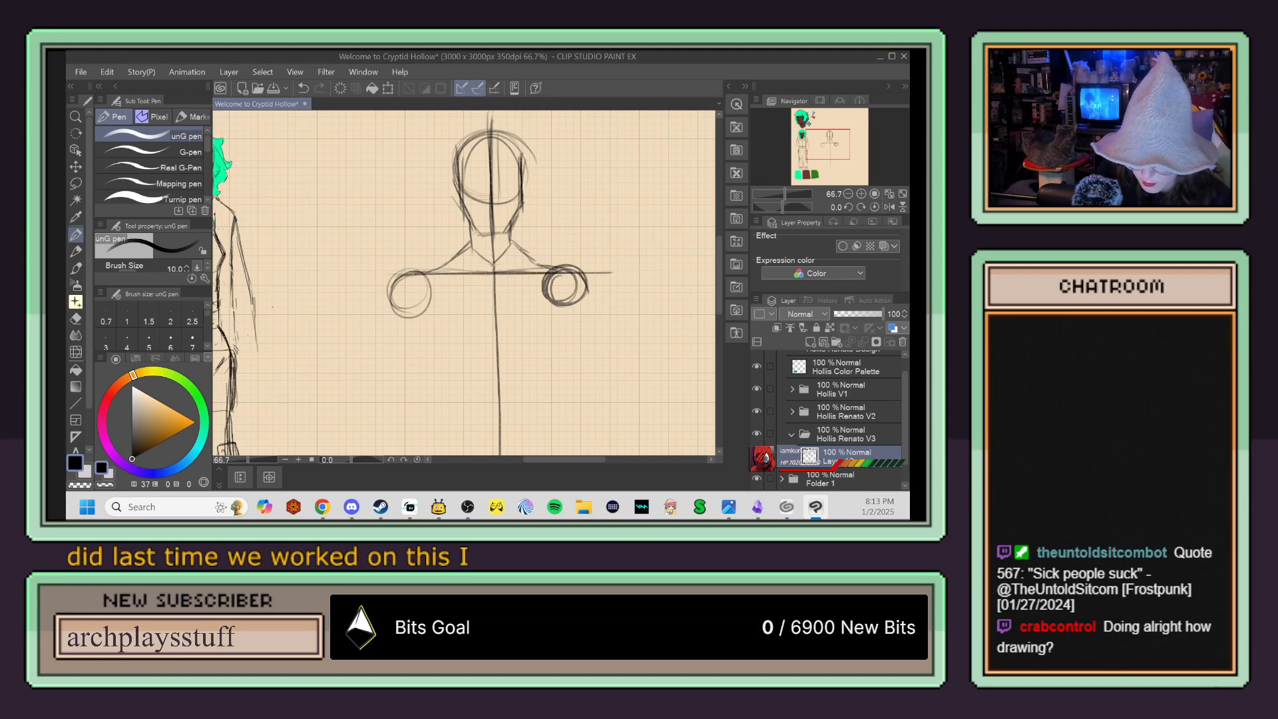
# Step: Erase the crooked lower part of the centre line and redraw it straight and vertical from the head down through the torso
pyautogui.moveTo(491, 113); pyautogui.dragTo(496, 445)
pyautogui.press('e')
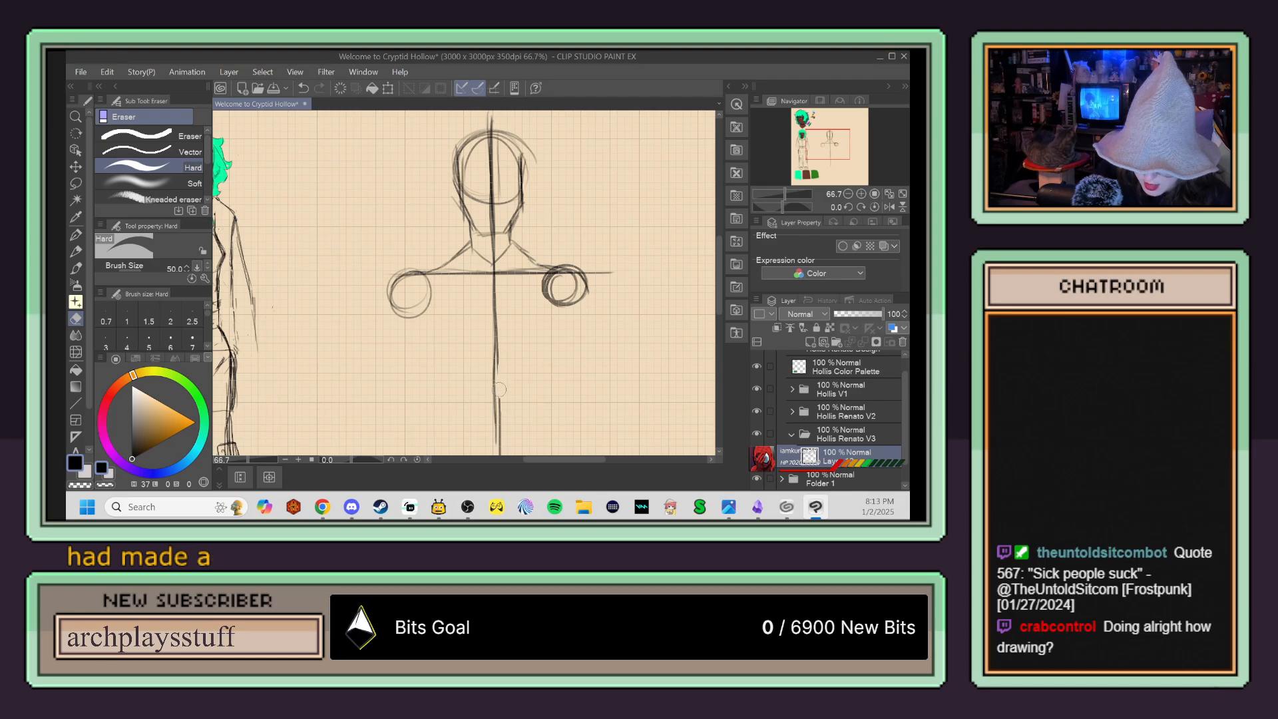
pyautogui.press('p')
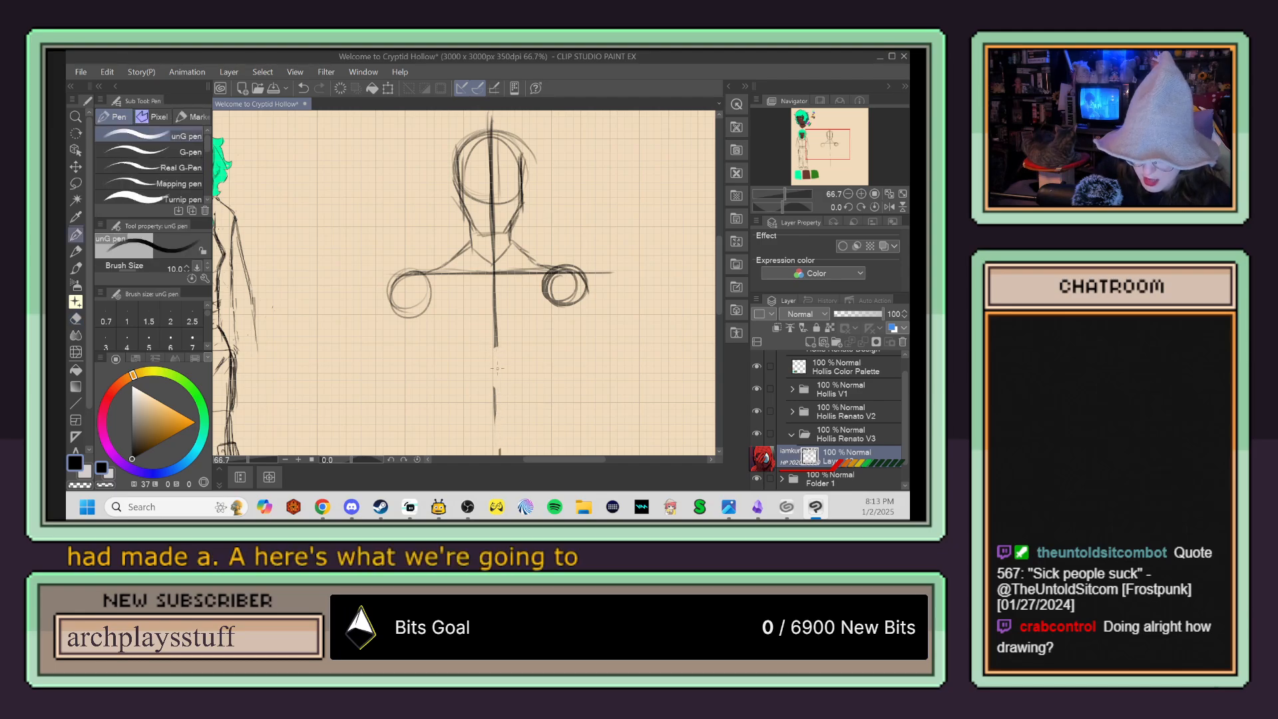
pyautogui.moveTo(495, 393)
pyautogui.mouseDown()
pyautogui.moveTo(495, 341)
pyautogui.moveTo(493, 436)
pyautogui.mouseUp()
pyautogui.moveTo(491, 131); pyautogui.dragTo(493, 453)
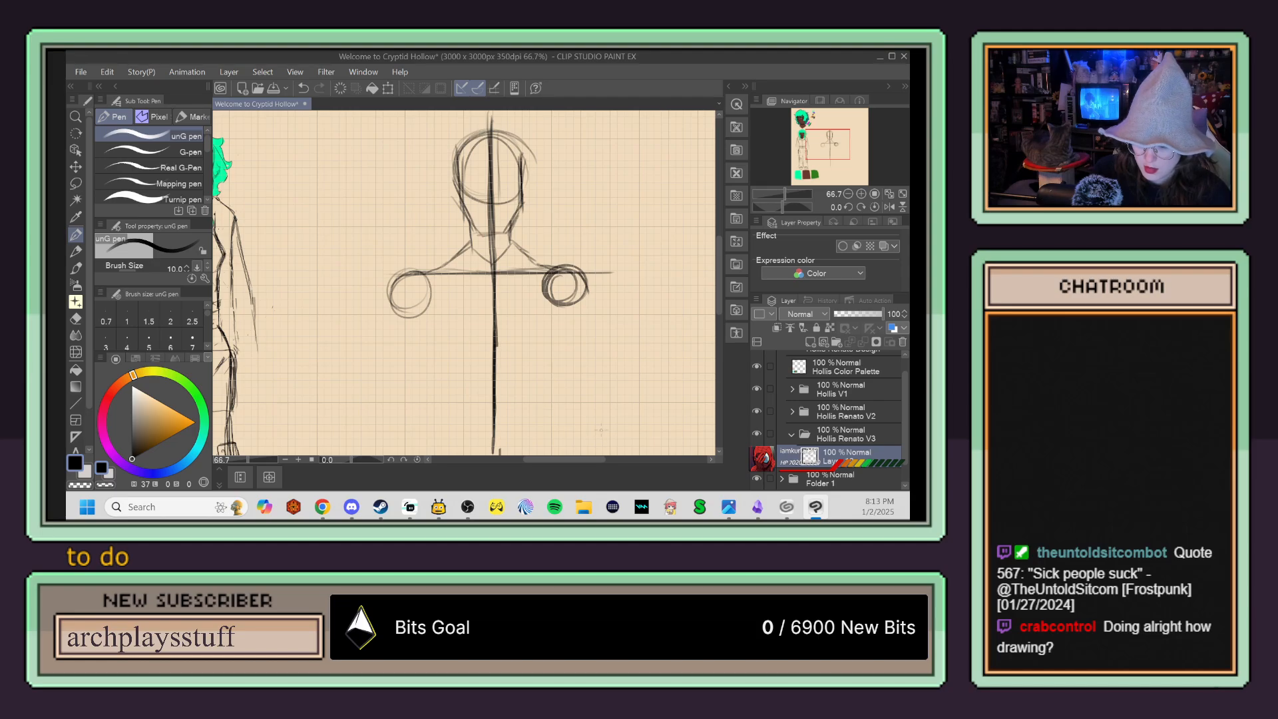
# Step: Rework the circle of the shoulder farther from the finished character and draw a U-shaped rib cage between both shoulders
pyautogui.press('e')
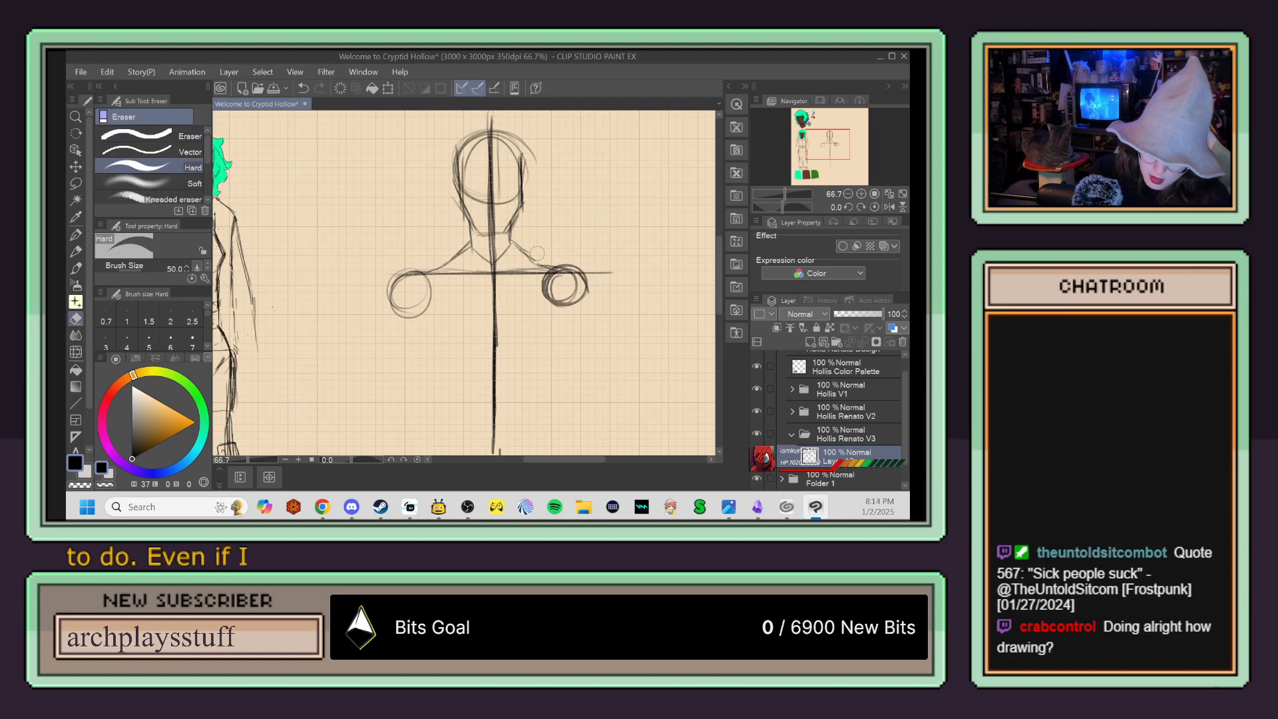
pyautogui.press('p')
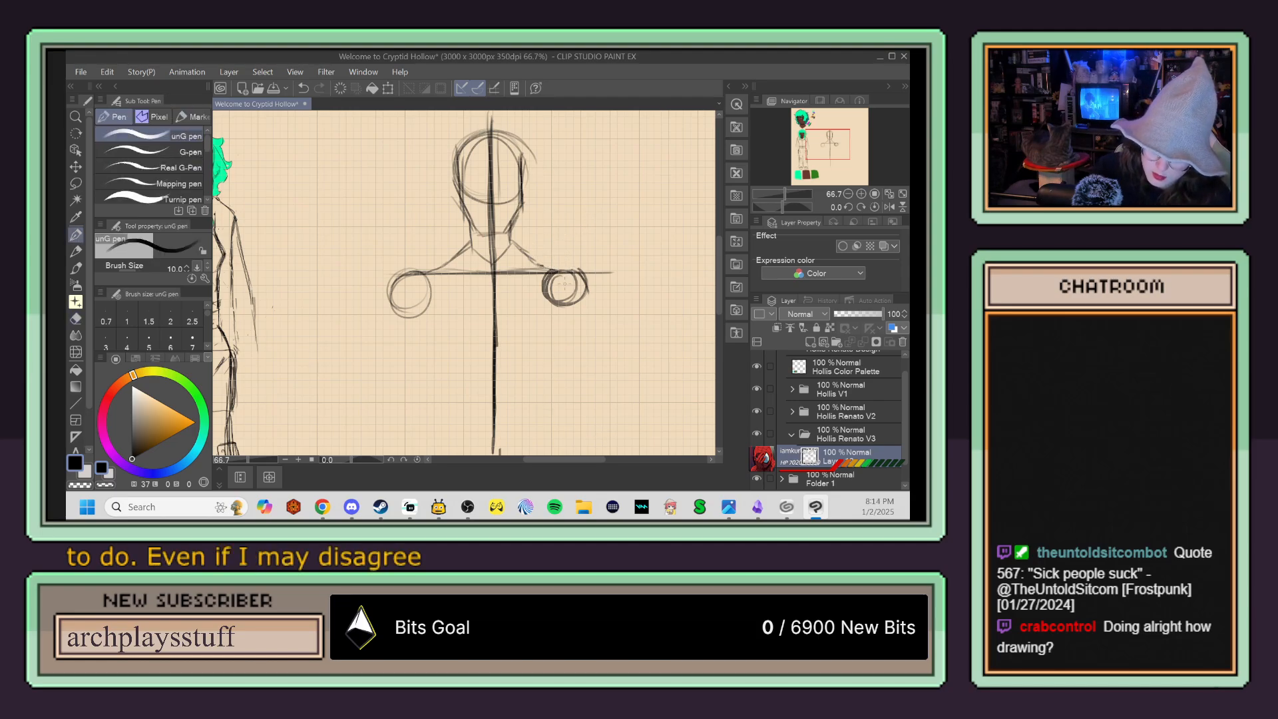
pyautogui.moveTo(585, 291)
pyautogui.mouseDown()
pyautogui.moveTo(547, 293)
pyautogui.moveTo(584, 282)
pyautogui.mouseUp()
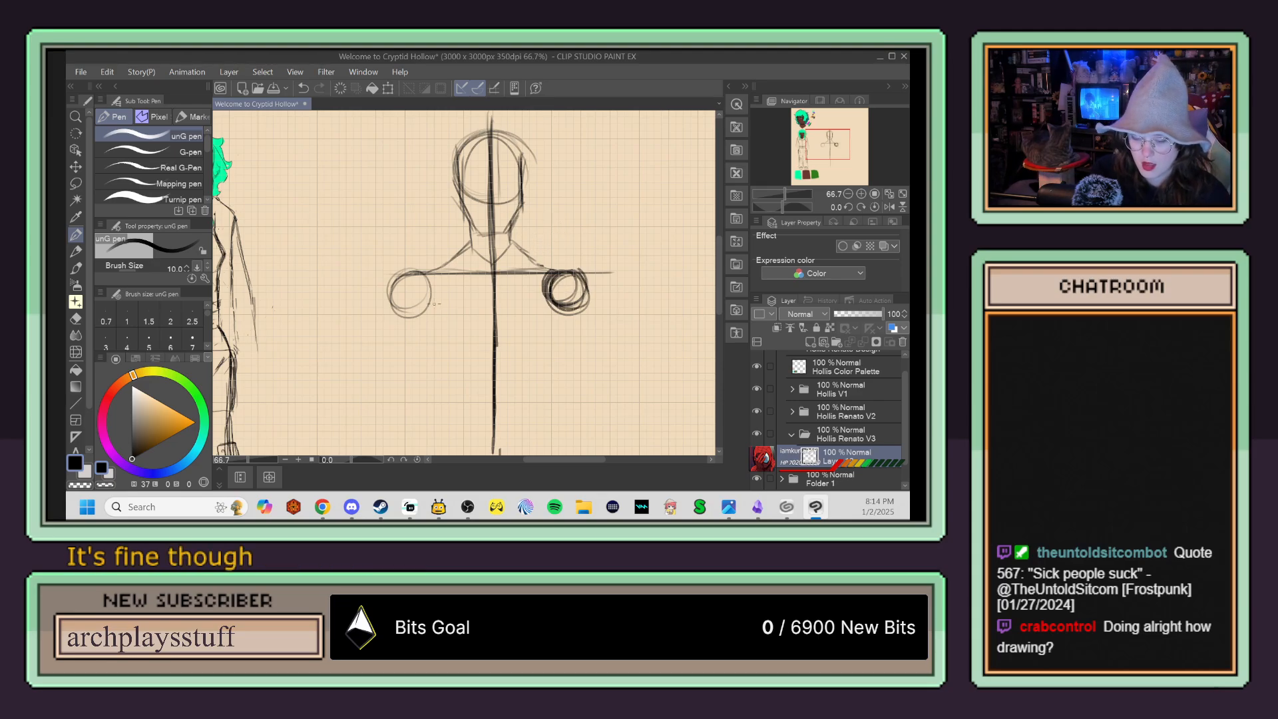
pyautogui.moveTo(417, 295); pyautogui.dragTo(459, 386)
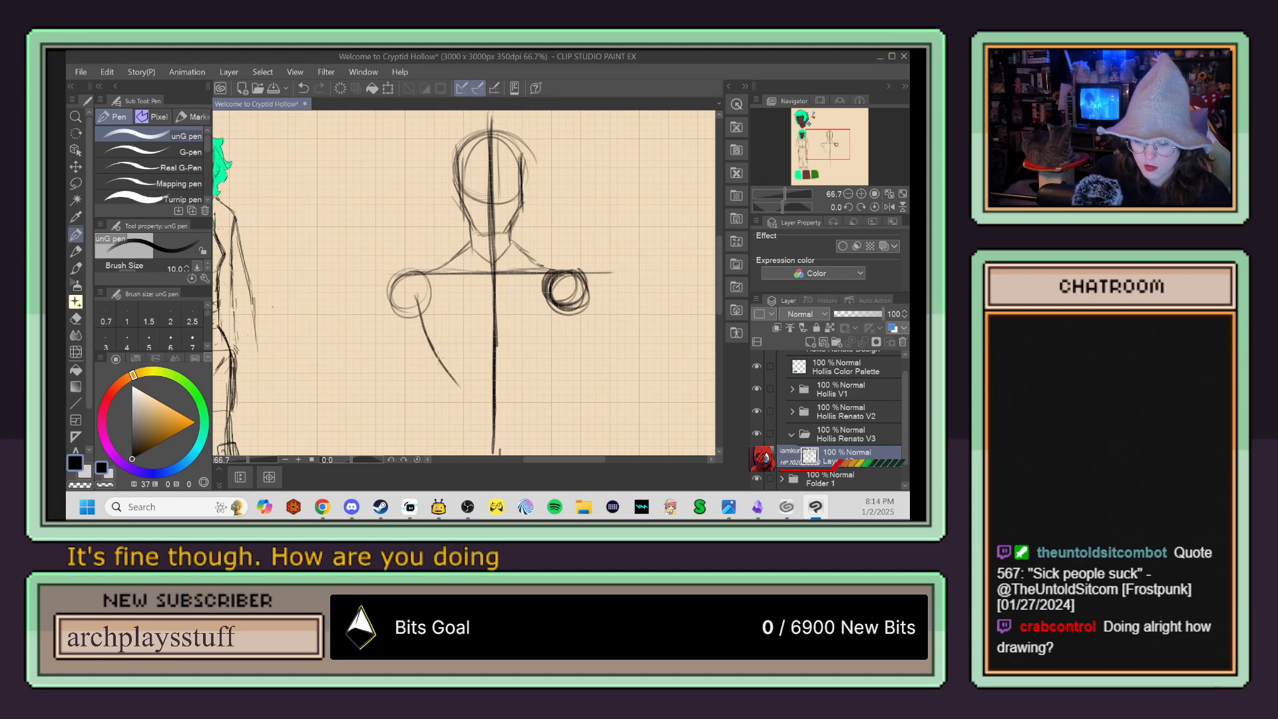
pyautogui.moveTo(567, 297)
pyautogui.mouseDown()
pyautogui.moveTo(564, 336)
pyautogui.moveTo(533, 384)
pyautogui.mouseUp()
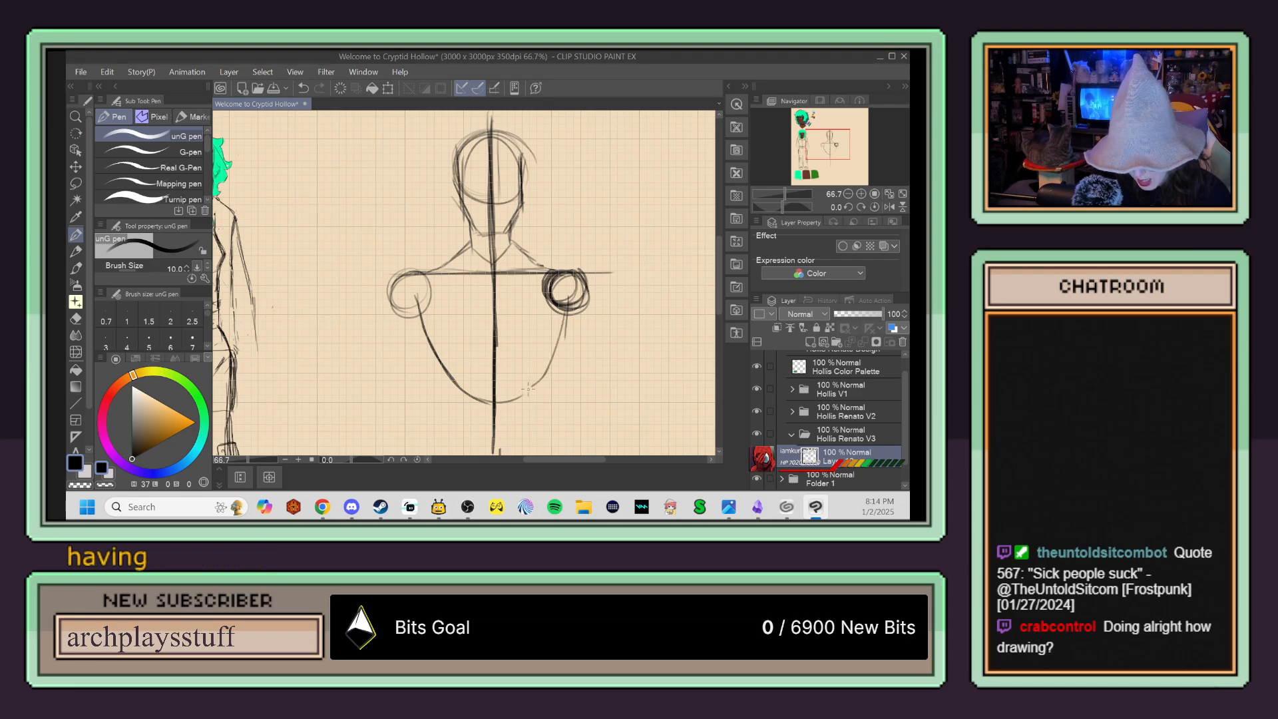
pyautogui.moveTo(559, 319)
pyautogui.mouseDown()
pyautogui.moveTo(527, 397)
pyautogui.moveTo(478, 402)
pyautogui.mouseUp()
# Step: Sketch the waist and pelvis as a rounded teardrop overlapping the bottom of the rib cage, with a curved hip crease on one side
pyautogui.moveTo(573, 331); pyautogui.dragTo(559, 219)
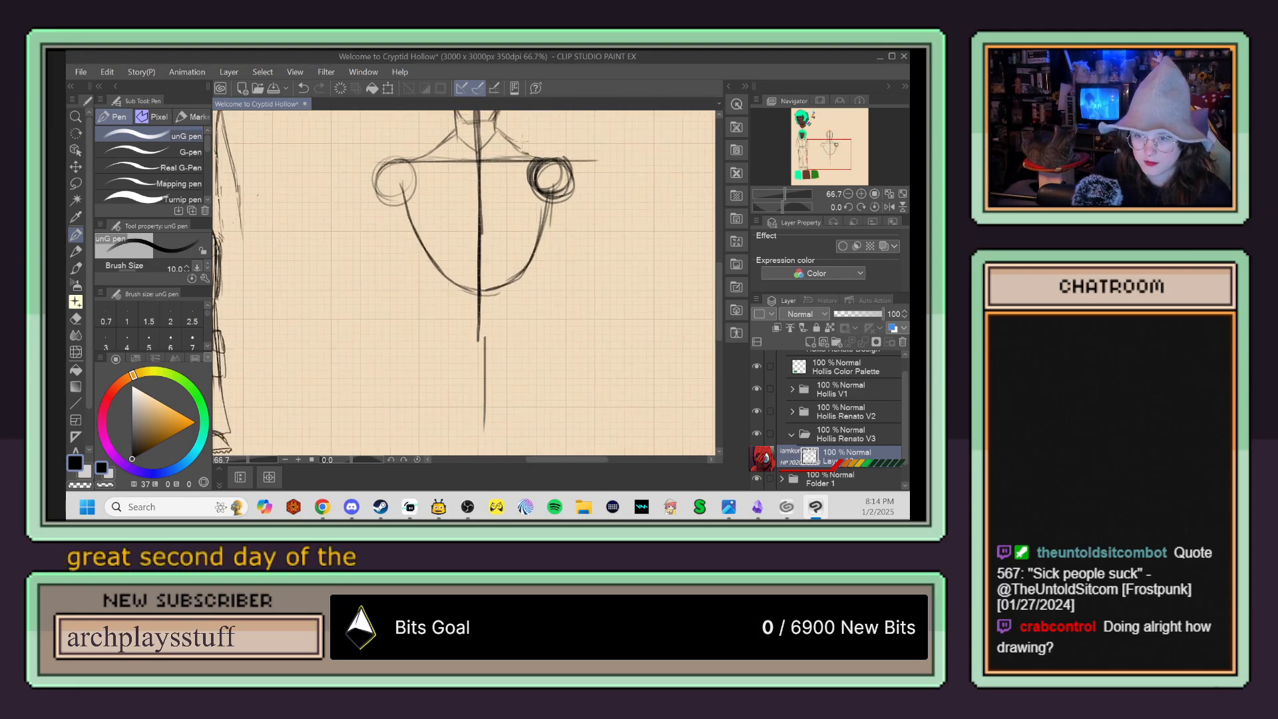
pyautogui.moveTo(478, 250); pyautogui.dragTo(436, 308)
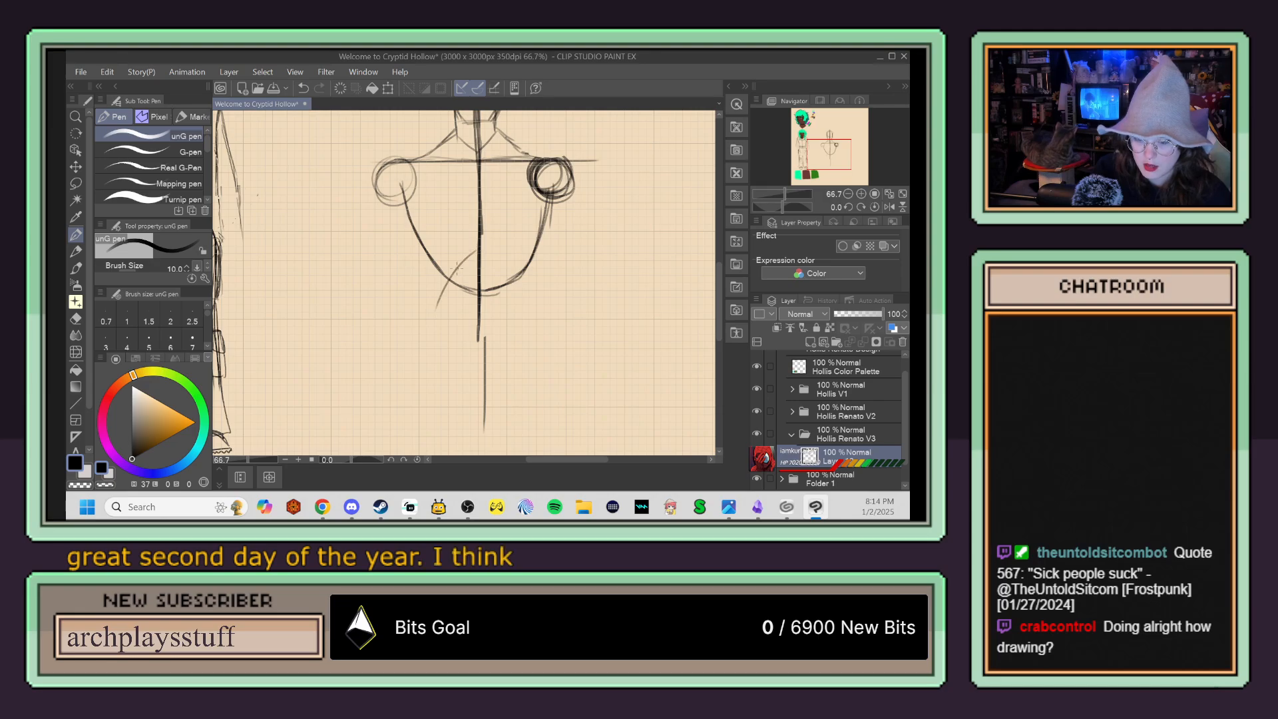
pyautogui.moveTo(469, 255)
pyautogui.mouseDown()
pyautogui.moveTo(420, 324)
pyautogui.moveTo(441, 356)
pyautogui.moveTo(473, 364)
pyautogui.mouseUp()
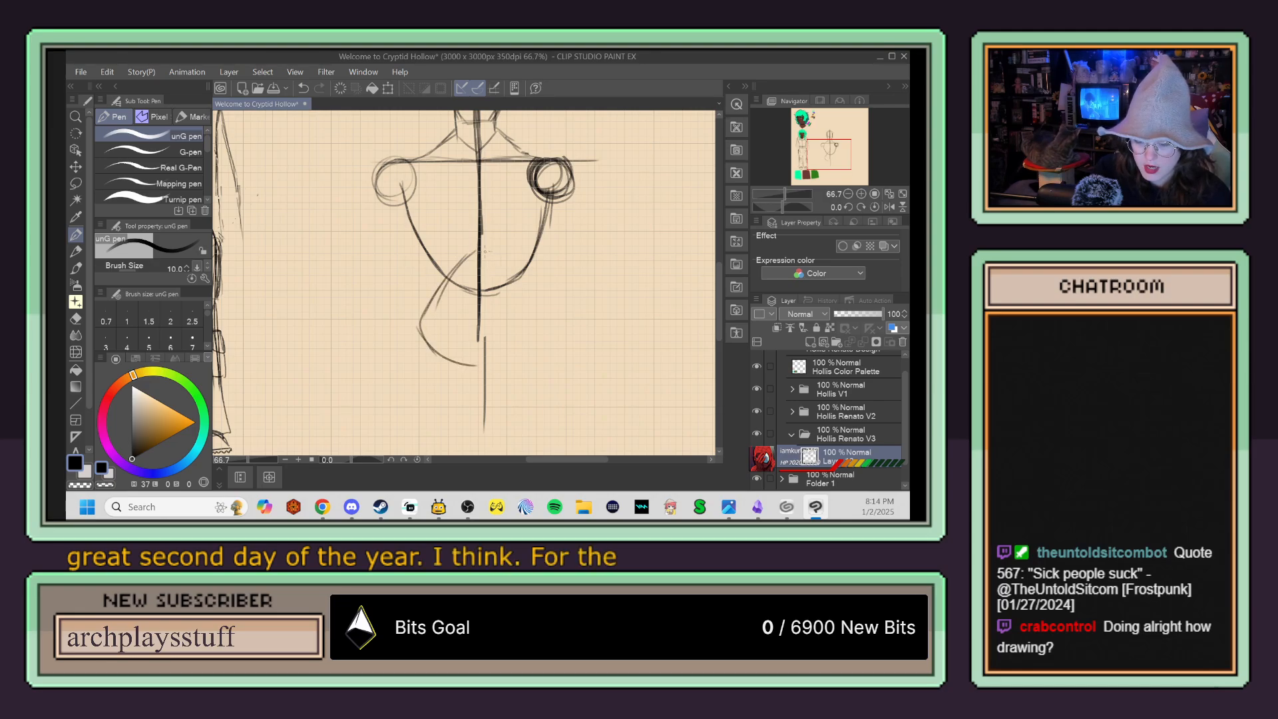
pyautogui.moveTo(514, 276); pyautogui.dragTo(540, 335)
pyautogui.moveTo(471, 250); pyautogui.dragTo(417, 347)
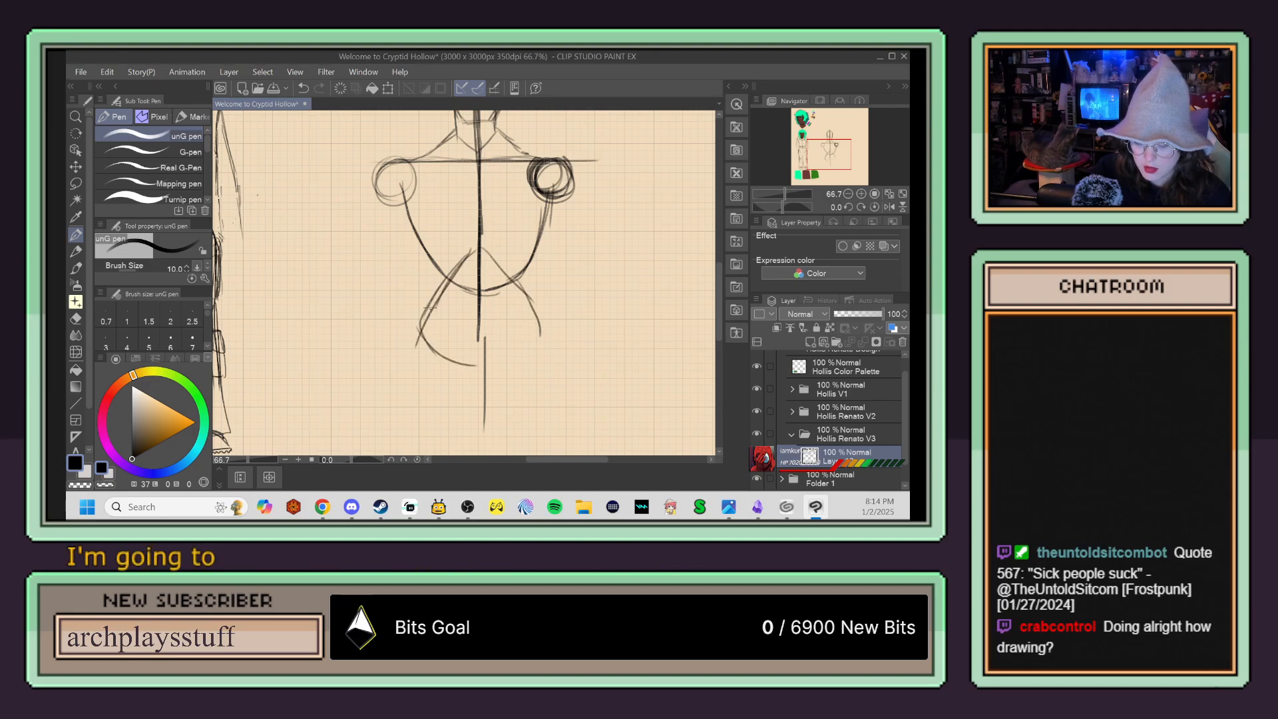
pyautogui.moveTo(540, 338); pyautogui.dragTo(493, 383)
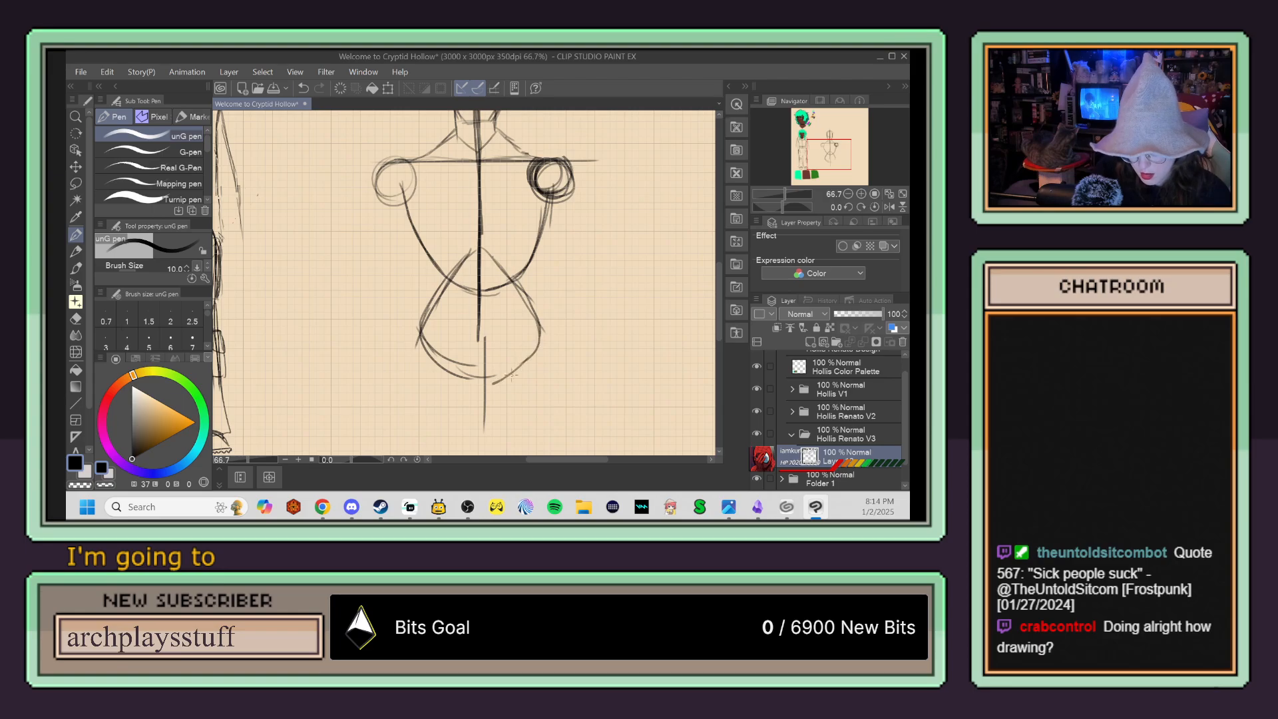
pyautogui.moveTo(422, 328); pyautogui.dragTo(476, 384)
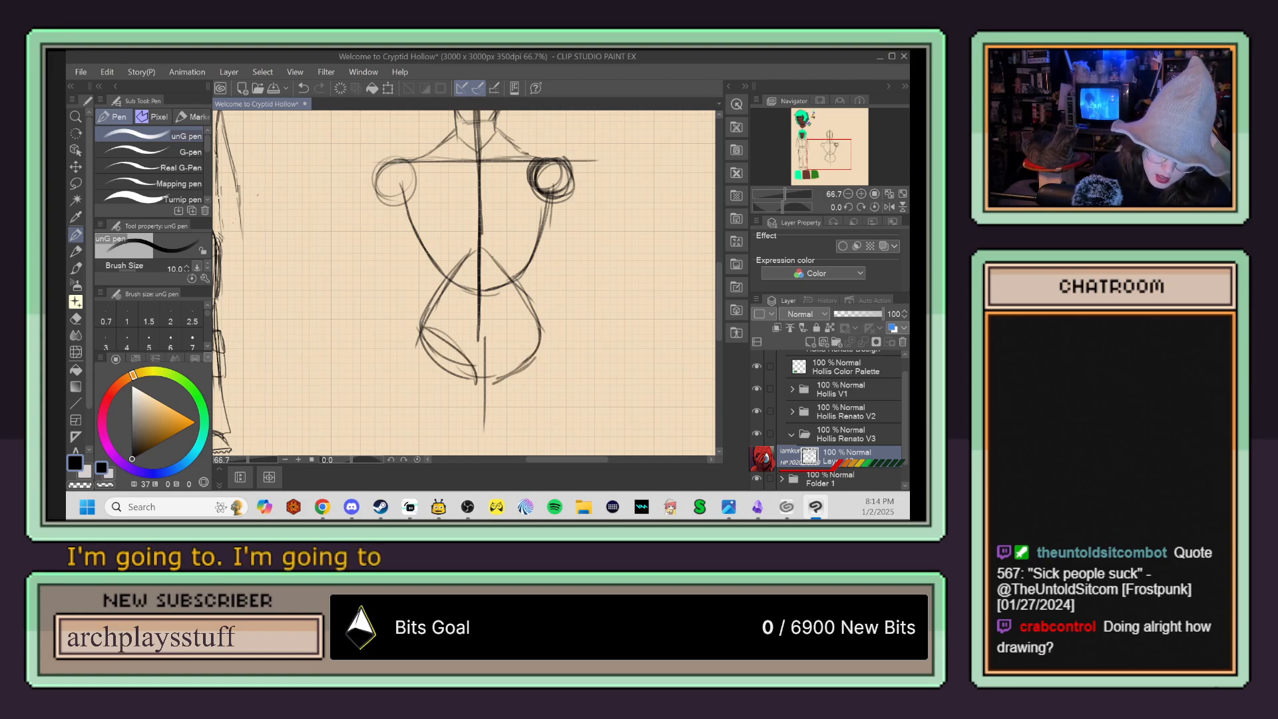
# Step: Draw both upper thighs below the pelvis with outer and inner contours, the second hip crease and a horizontal guide across the lower ends
pyautogui.moveTo(420, 331)
pyautogui.mouseDown()
pyautogui.moveTo(433, 432)
pyautogui.moveTo(563, 445)
pyautogui.mouseUp()
pyautogui.hotkey('ctrl', 'z')
pyautogui.moveTo(408, 437); pyautogui.dragTo(519, 437)
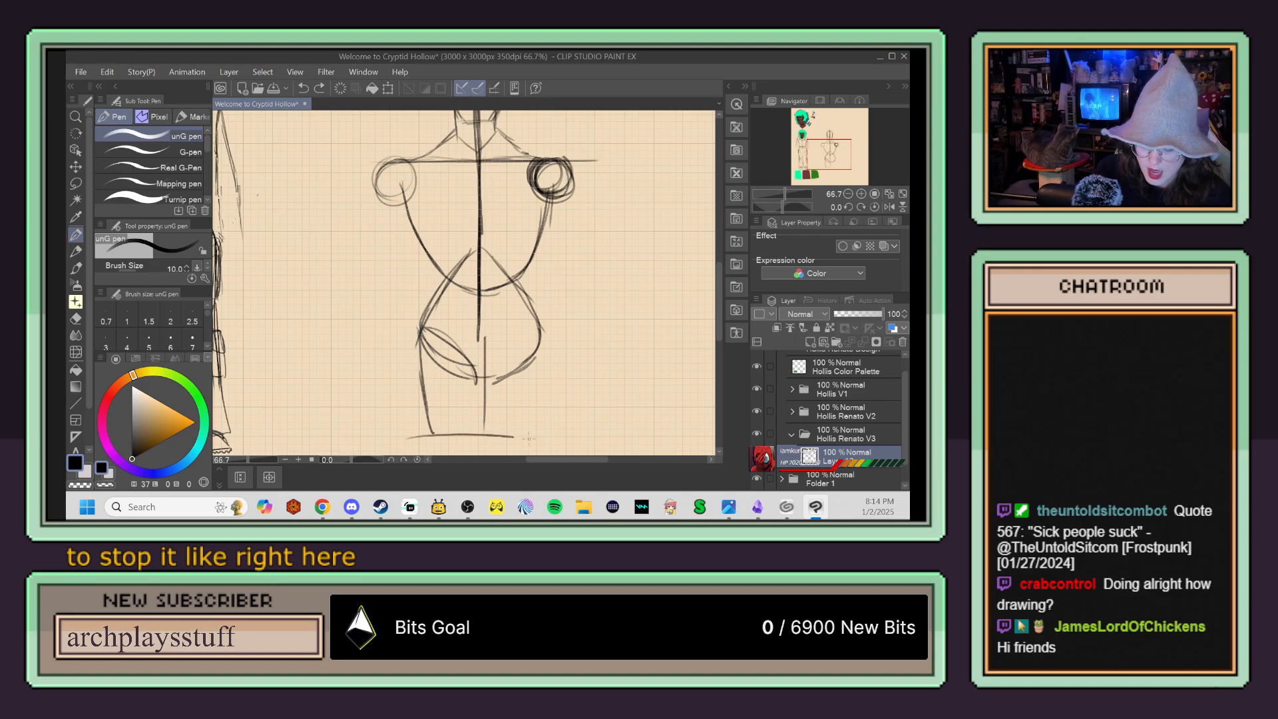
pyautogui.moveTo(497, 377)
pyautogui.mouseDown()
pyautogui.moveTo(536, 343)
pyautogui.moveTo(511, 352)
pyautogui.mouseUp()
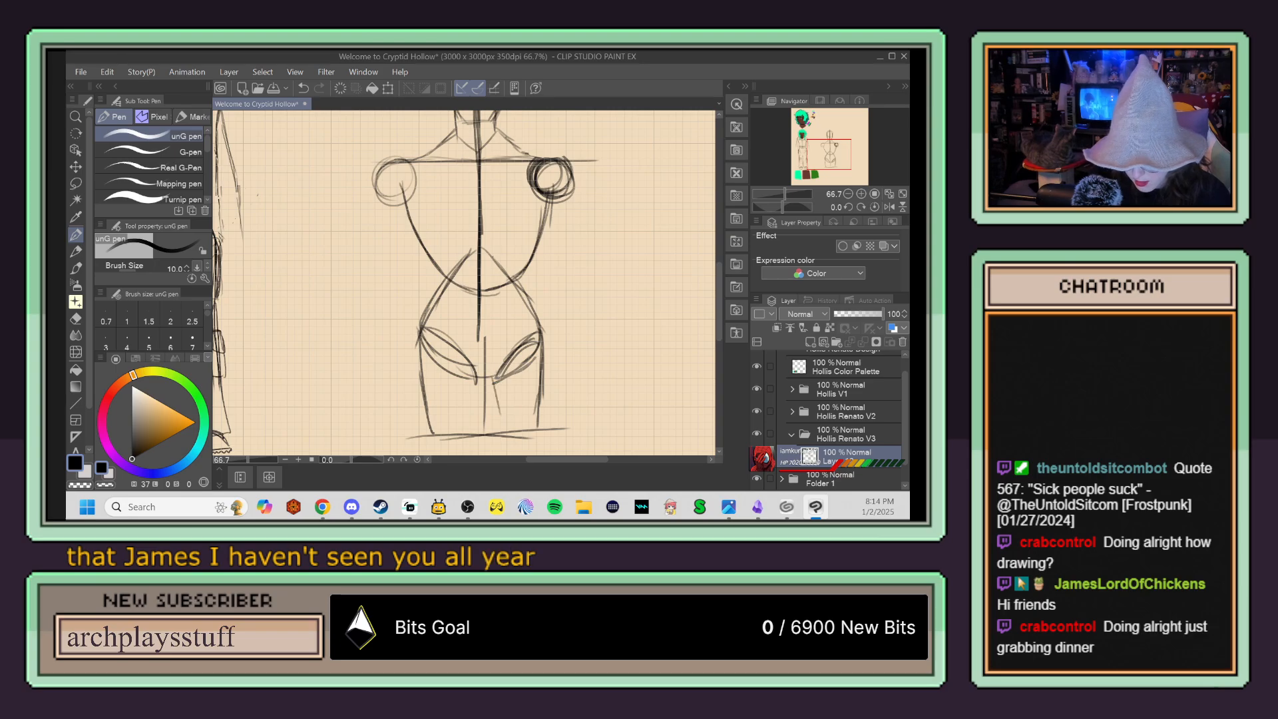
pyautogui.moveTo(494, 381); pyautogui.dragTo(500, 422)
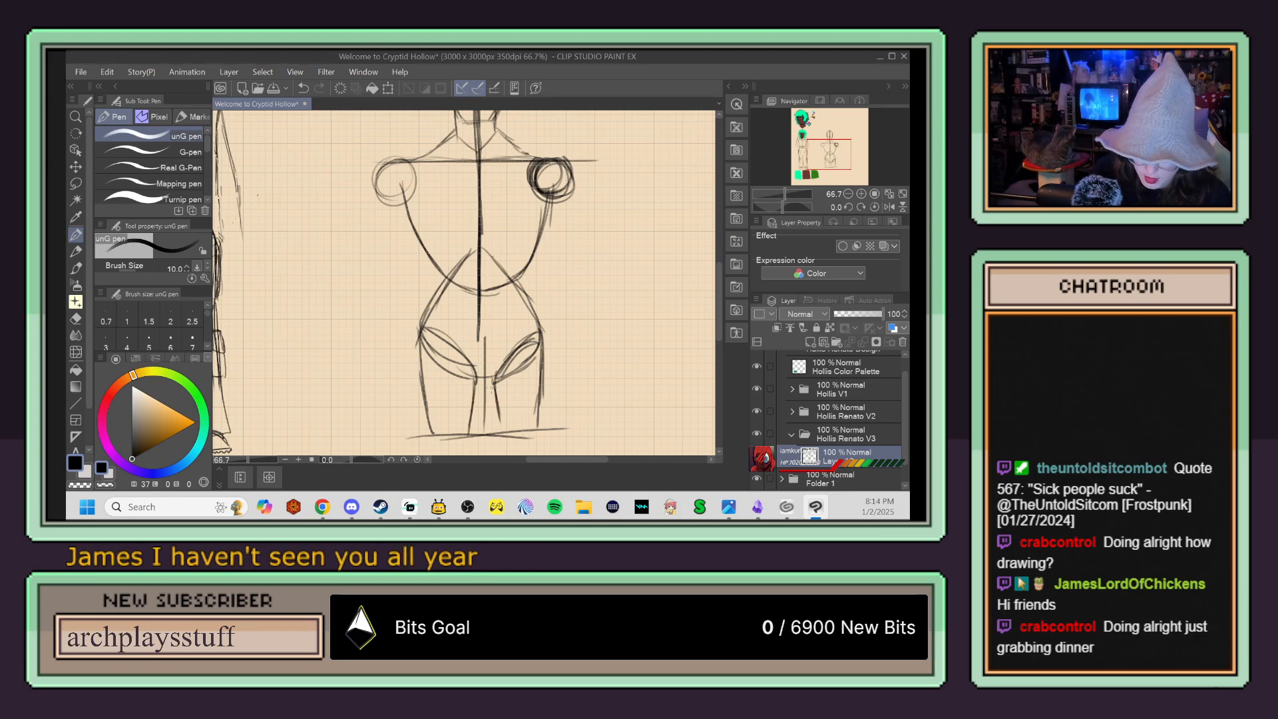
pyautogui.moveTo(495, 373); pyautogui.dragTo(499, 430)
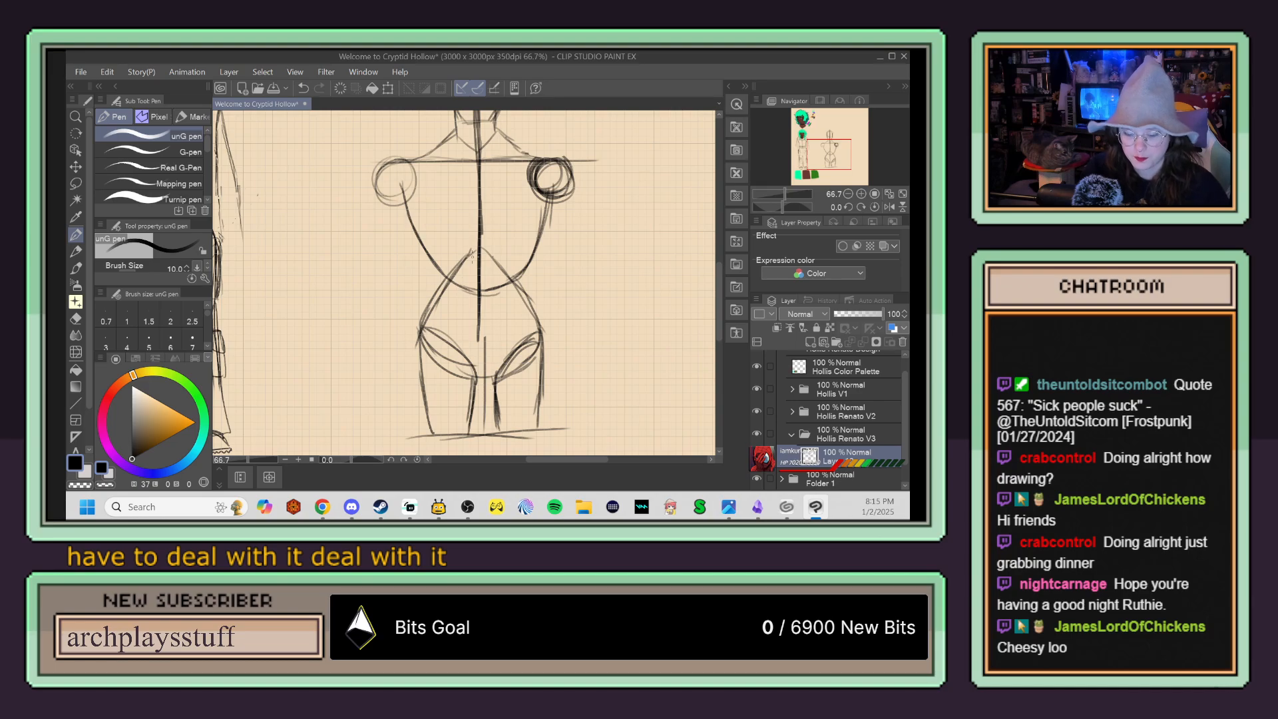
# Step: Lasso the pelvis and upper thighs together with the lower rib cage and scale them up slightly
pyautogui.click(75, 183)
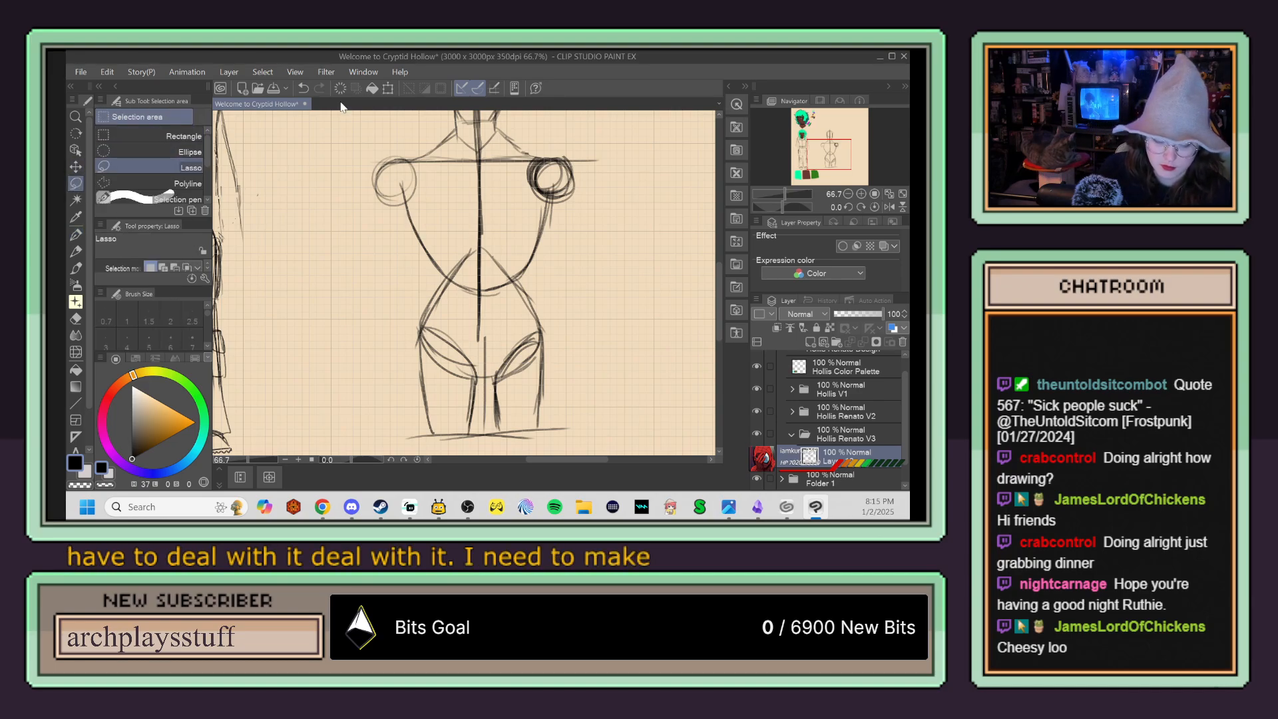
pyautogui.moveTo(446, 268)
pyautogui.mouseDown()
pyautogui.moveTo(401, 343)
pyautogui.moveTo(438, 428)
pyautogui.mouseUp()
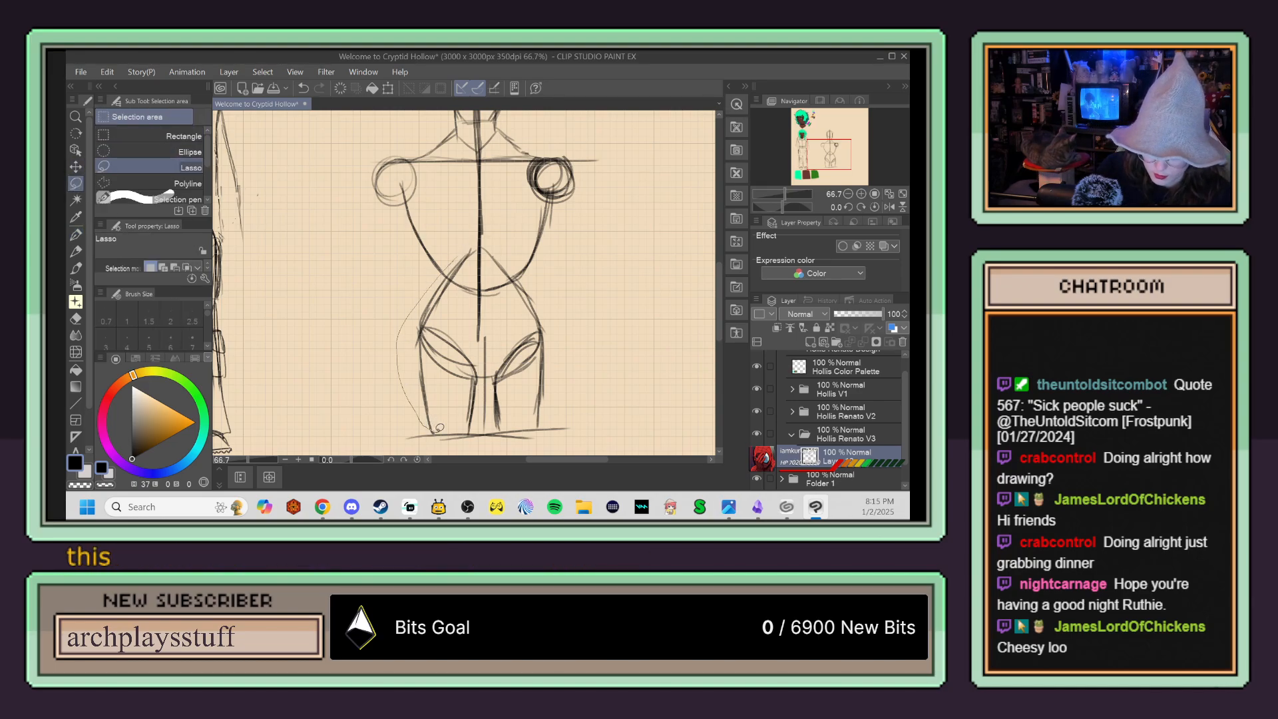
pyautogui.moveTo(538, 275)
pyautogui.mouseDown()
pyautogui.moveTo(506, 243)
pyautogui.moveTo(470, 244)
pyautogui.mouseUp()
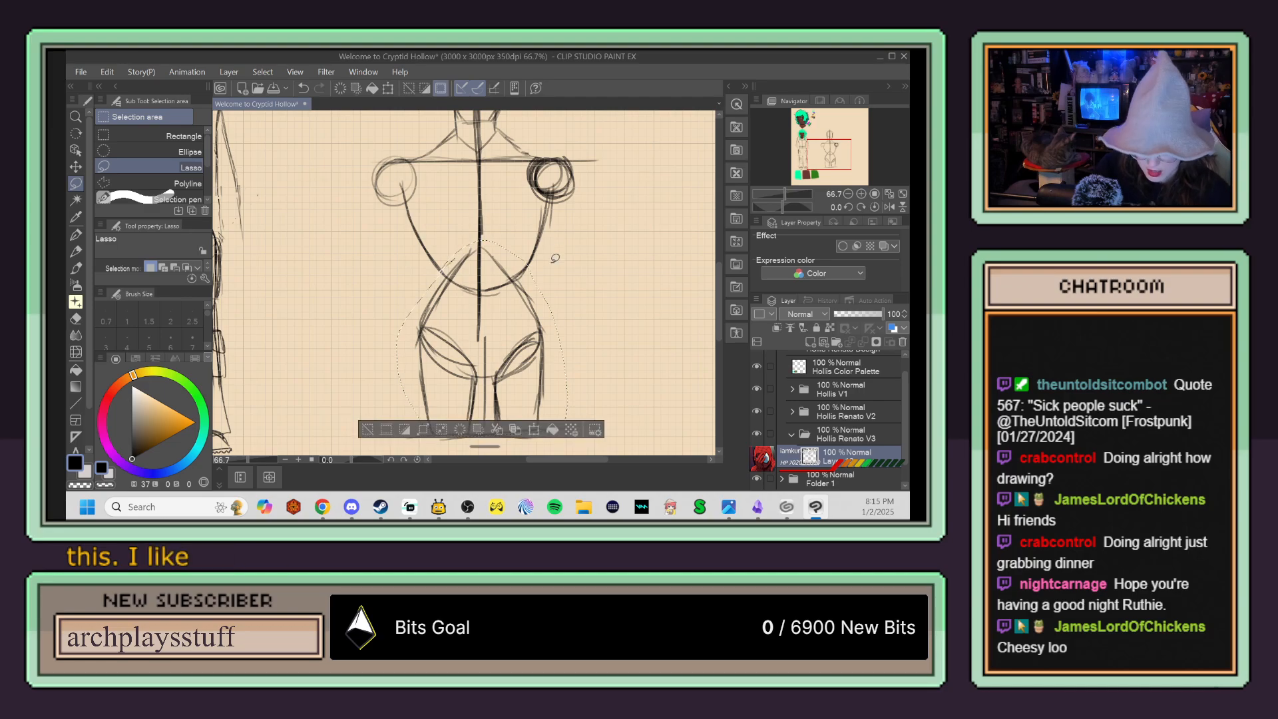
pyautogui.hotkey('ctrl', 't')
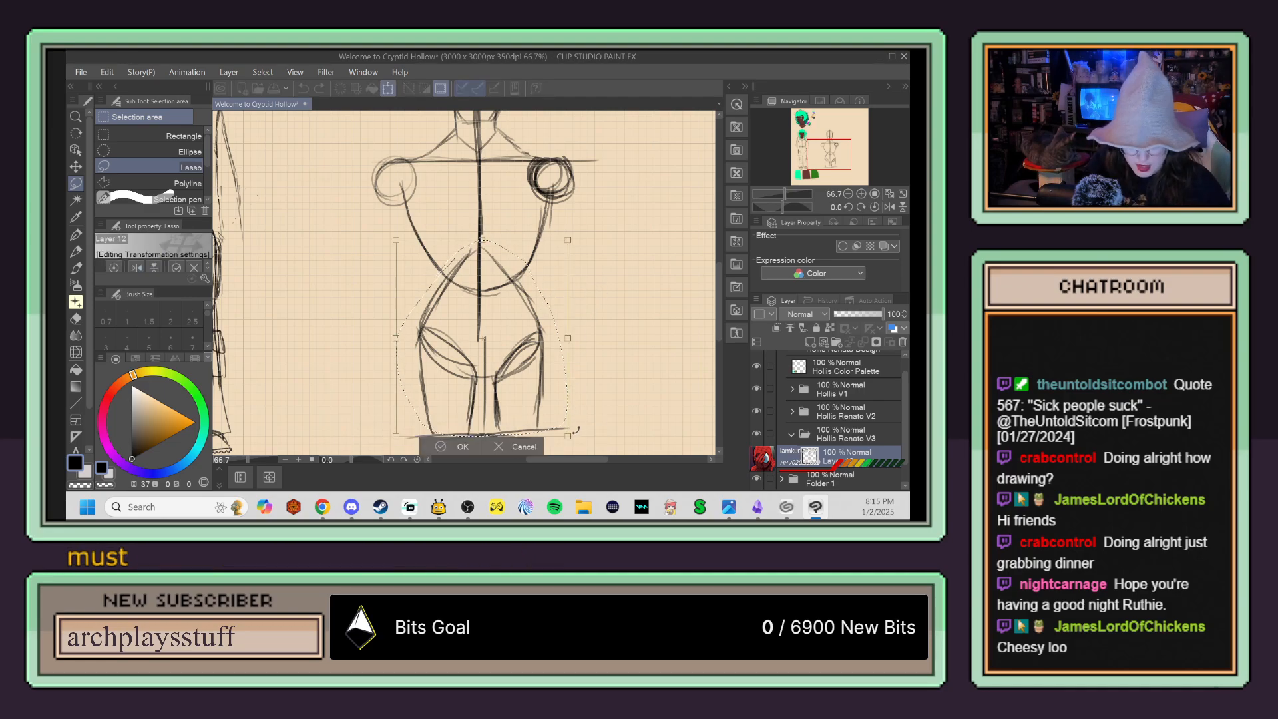
pyautogui.moveTo(569, 437); pyautogui.dragTo(602, 460)
pyautogui.moveTo(558, 375); pyautogui.dragTo(549, 367)
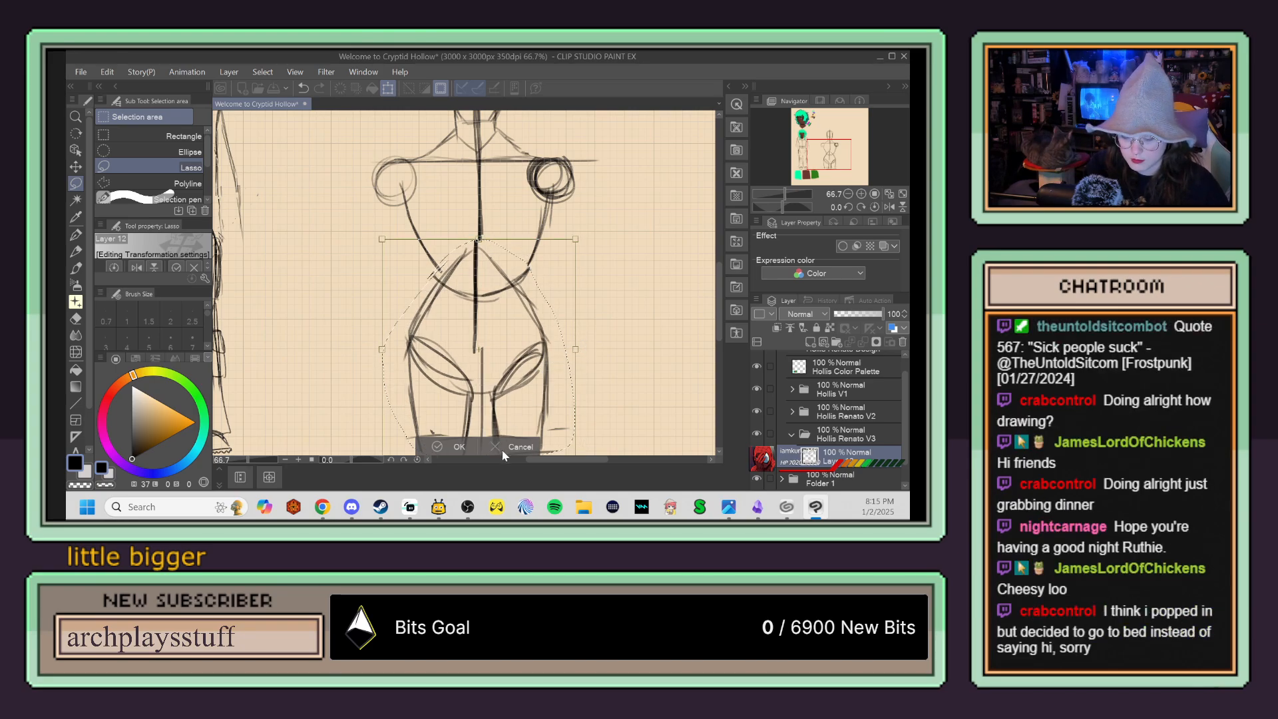
pyautogui.click(468, 444)
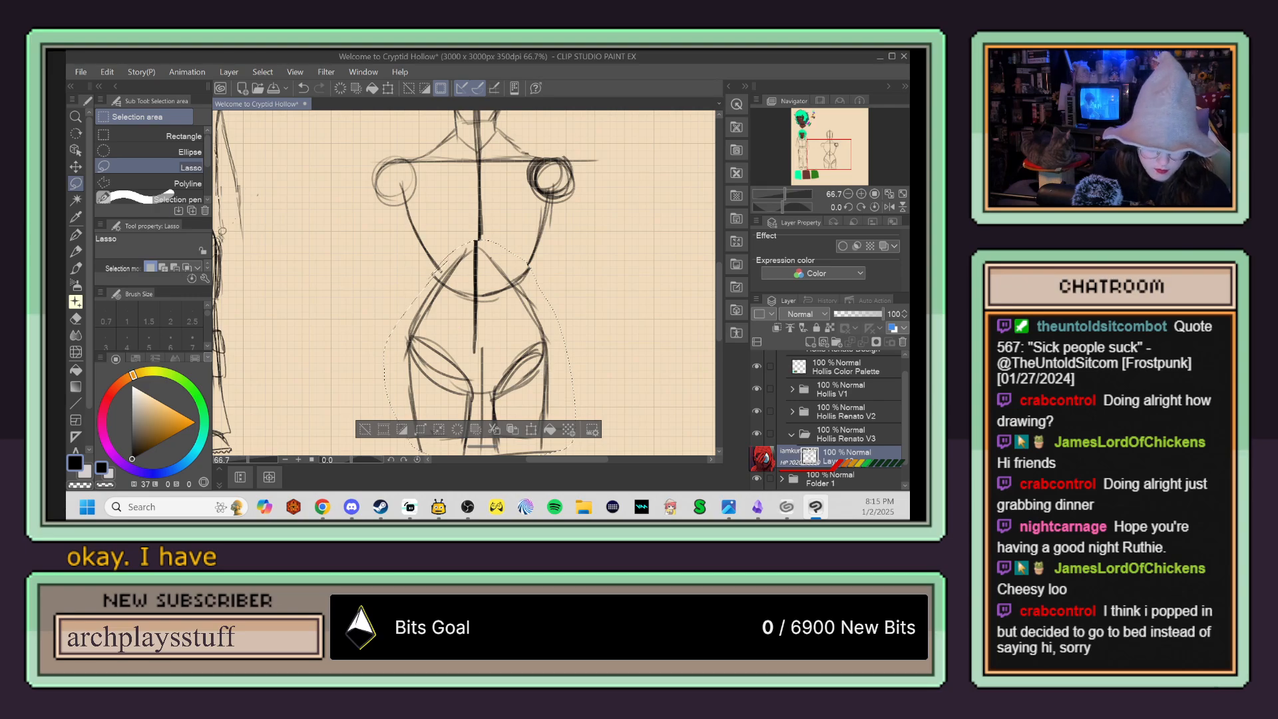
# Step: Shift the selected pelvis and thighs slightly away from the finished character to align with the centre line, and clear the selection
pyautogui.press('k')
pyautogui.moveTo(505, 353); pyautogui.dragTo(511, 353)
pyautogui.press('p')
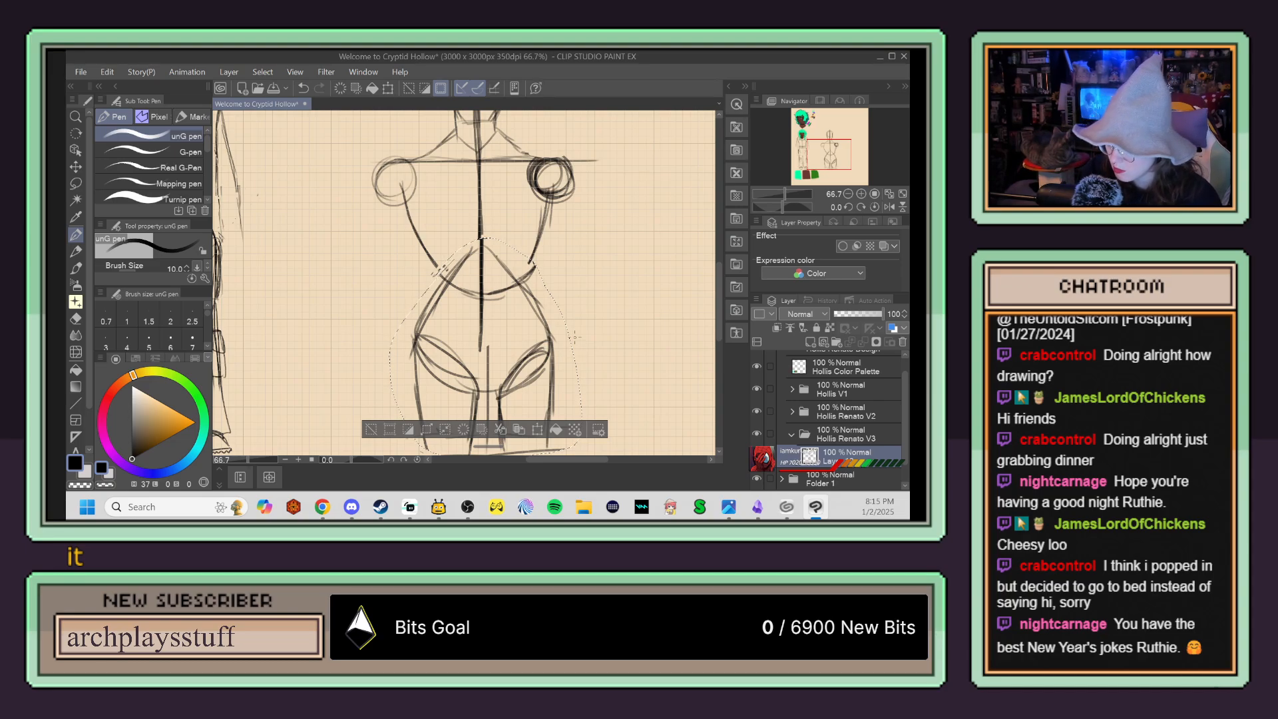
pyautogui.hotkey('ctrl', 'd')
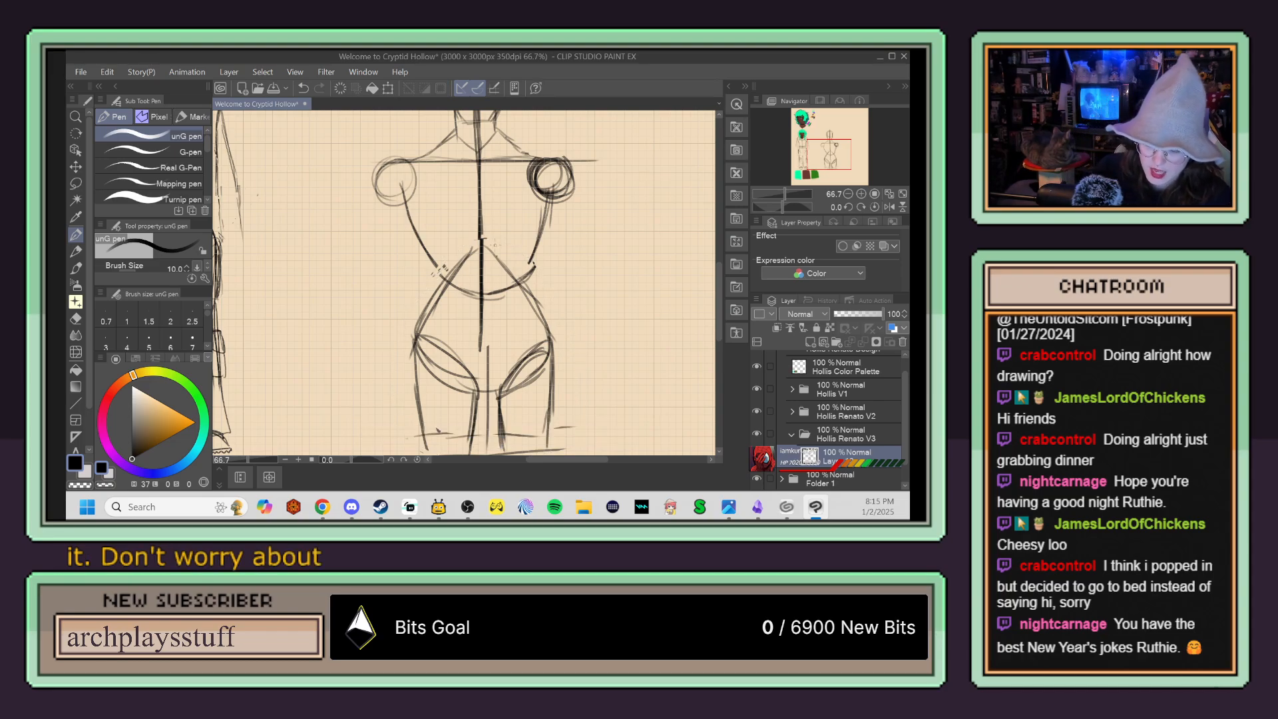
# Step: Redraw both sides of the torso with the unG pen as darker contours tapering to the waist and flaring into the hips
pyautogui.press('p')
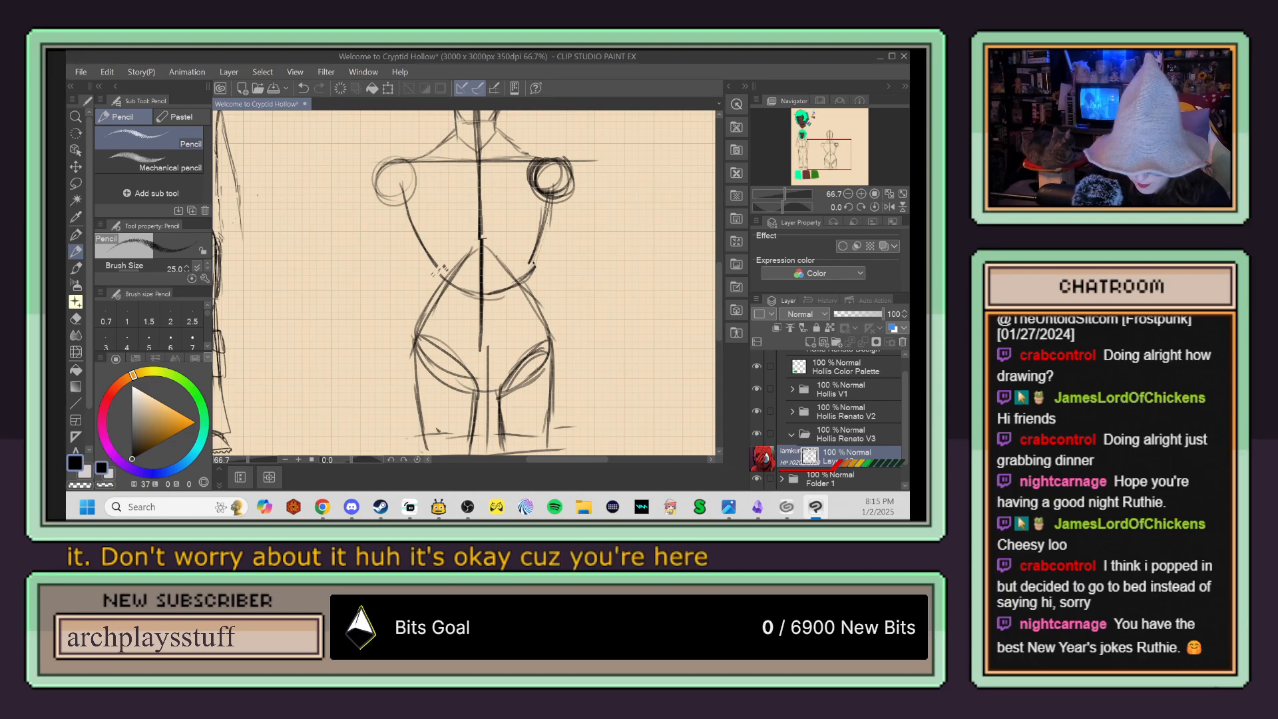
pyautogui.press('p')
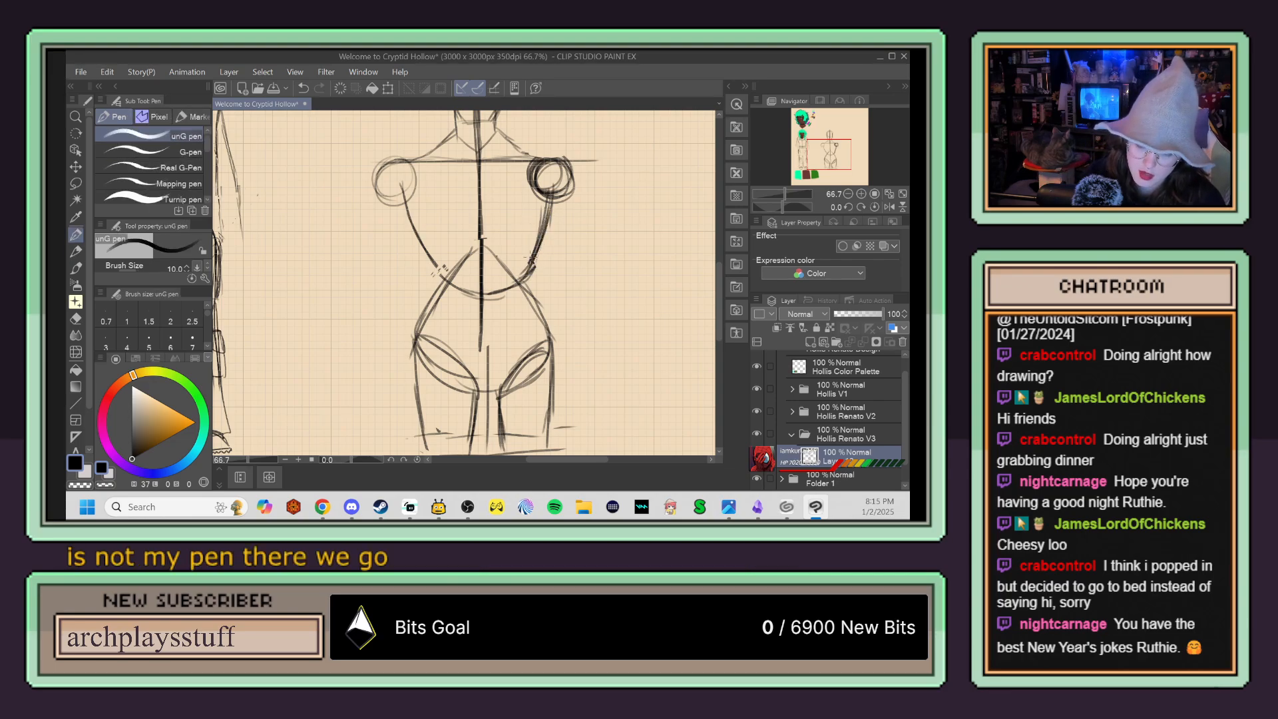
pyautogui.moveTo(522, 286); pyautogui.dragTo(535, 316)
pyautogui.moveTo(540, 244)
pyautogui.mouseDown()
pyautogui.moveTo(529, 272)
pyautogui.moveTo(538, 328)
pyautogui.mouseUp()
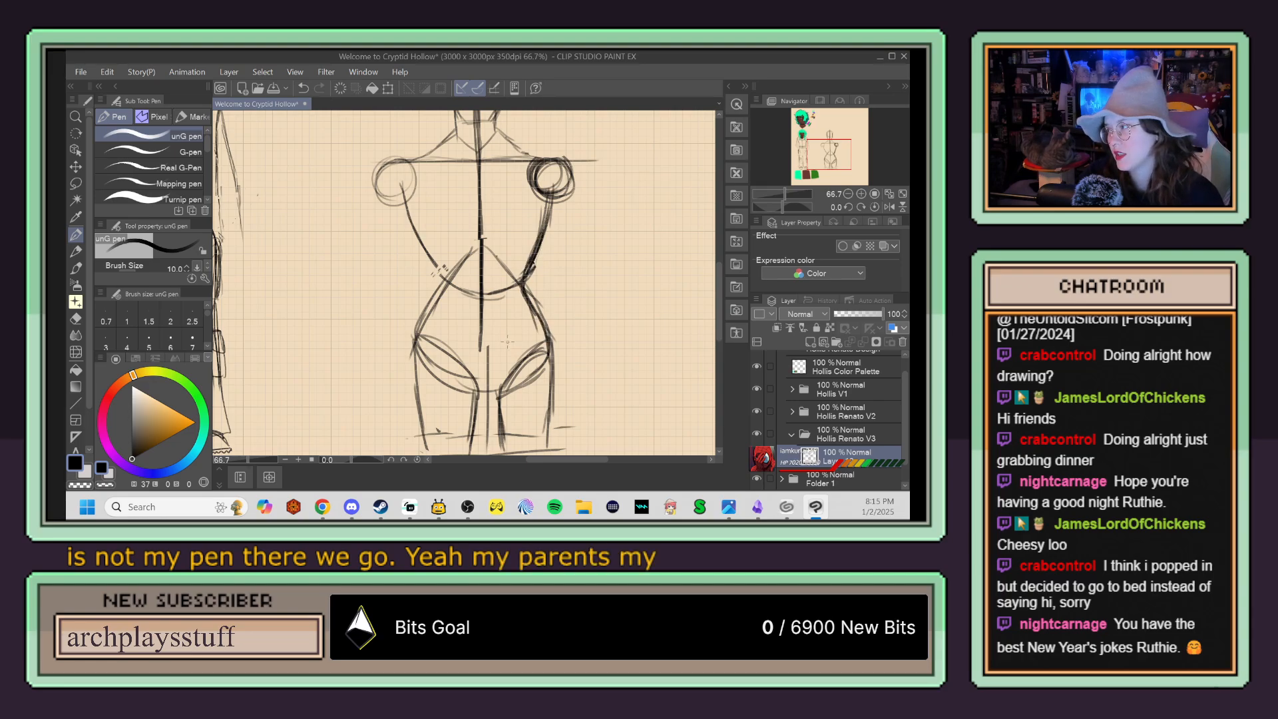
pyautogui.moveTo(412, 225)
pyautogui.mouseDown()
pyautogui.moveTo(430, 299)
pyautogui.moveTo(416, 321)
pyautogui.moveTo(435, 289)
pyautogui.moveTo(410, 351)
pyautogui.mouseUp()
pyautogui.moveTo(436, 293); pyautogui.dragTo(414, 340)
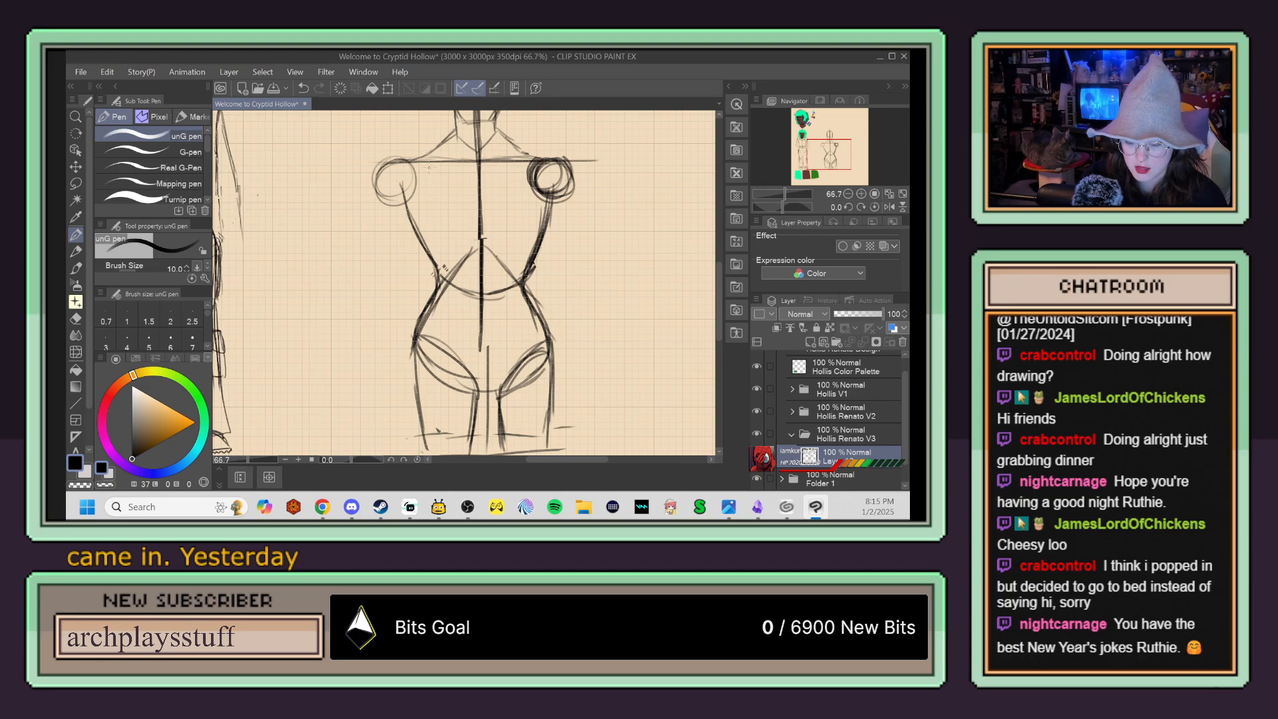
pyautogui.moveTo(399, 203); pyautogui.dragTo(439, 271)
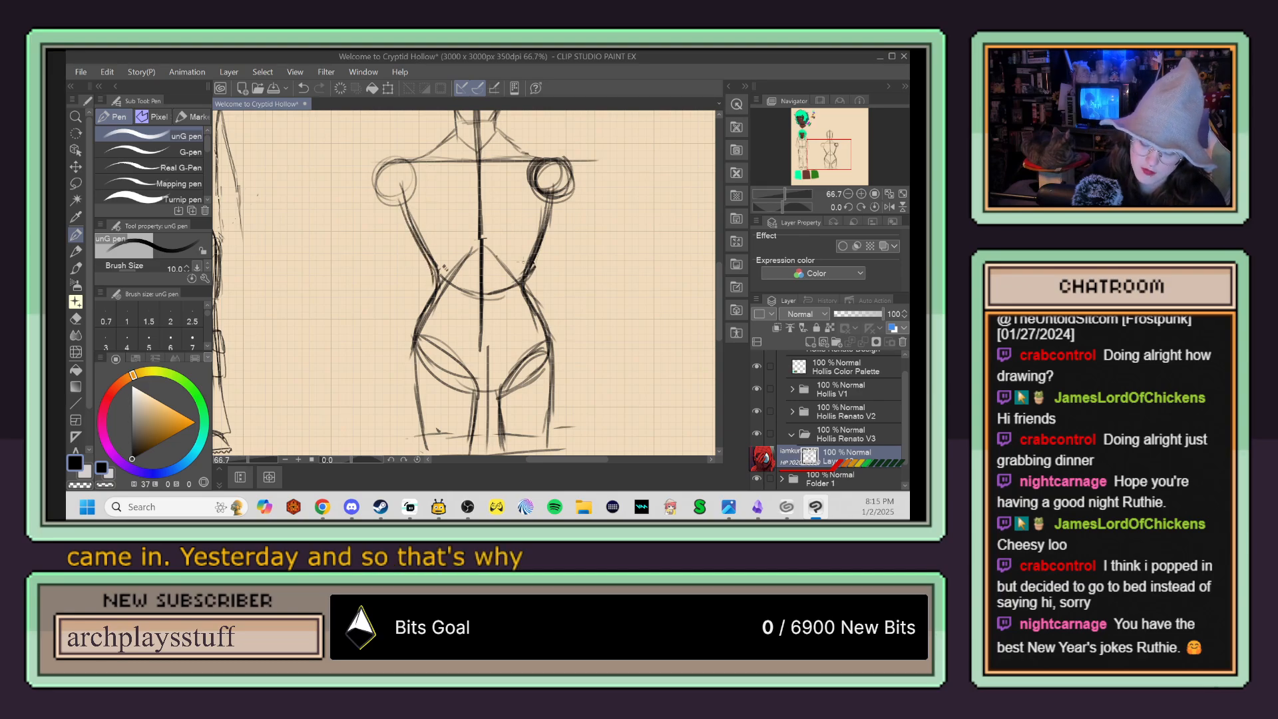
pyautogui.moveTo(544, 222); pyautogui.dragTo(533, 255)
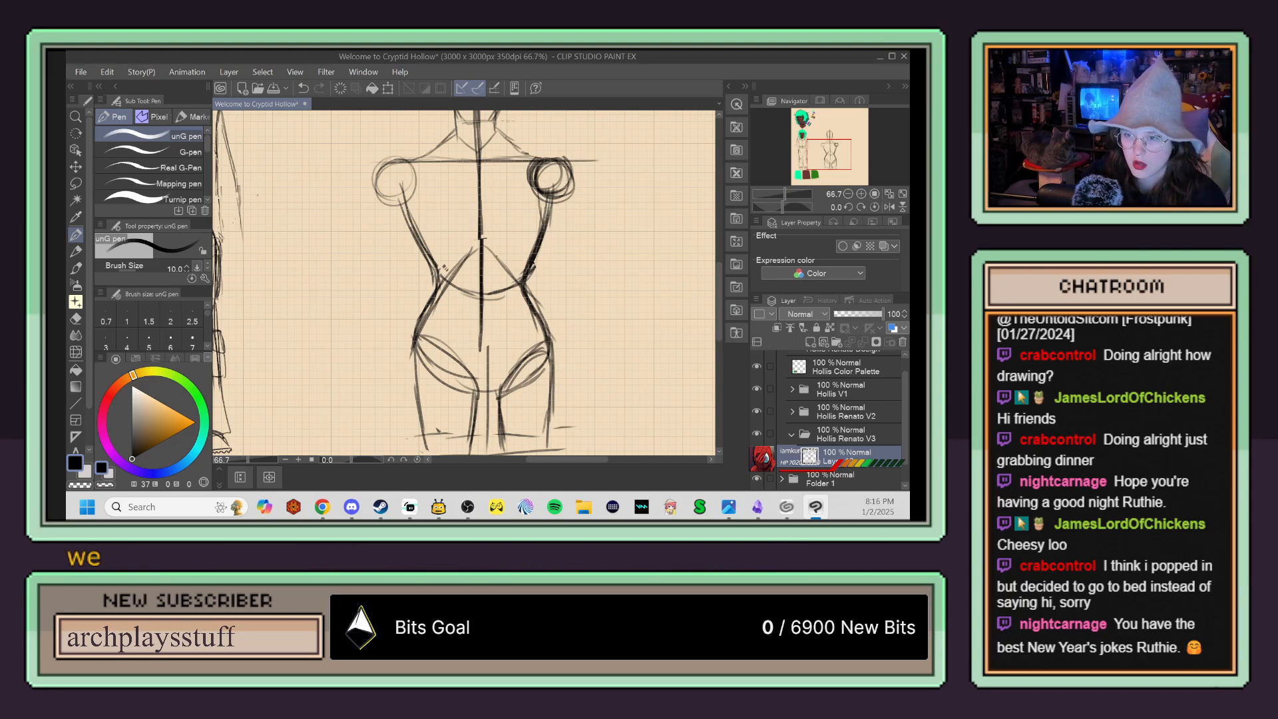
# Step: Sketch the upper arm farther from the finished character as an elongated oval hanging from the shoulder circle to waist height
pyautogui.moveTo(536, 210)
pyautogui.mouseDown()
pyautogui.moveTo(561, 286)
pyautogui.moveTo(585, 200)
pyautogui.moveTo(569, 161)
pyautogui.mouseUp()
pyautogui.moveTo(568, 160); pyautogui.dragTo(586, 262)
pyautogui.moveTo(533, 171); pyautogui.dragTo(564, 269)
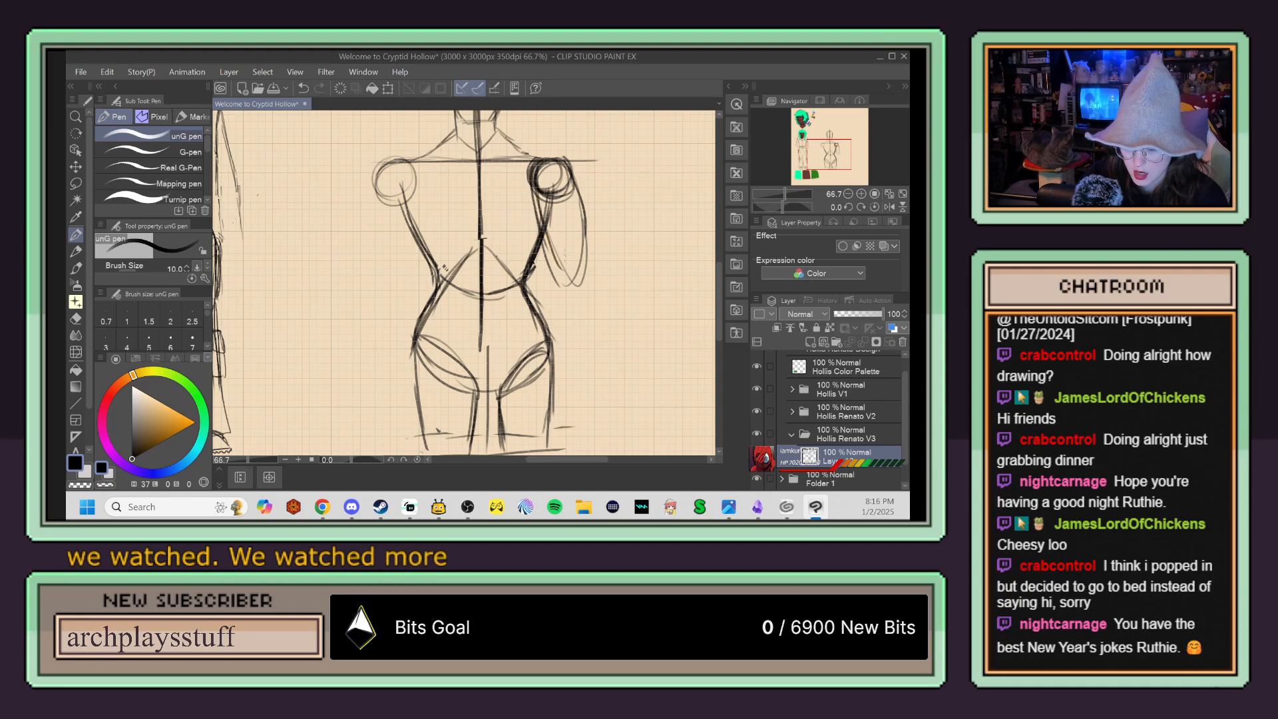
pyautogui.moveTo(537, 191); pyautogui.dragTo(574, 277)
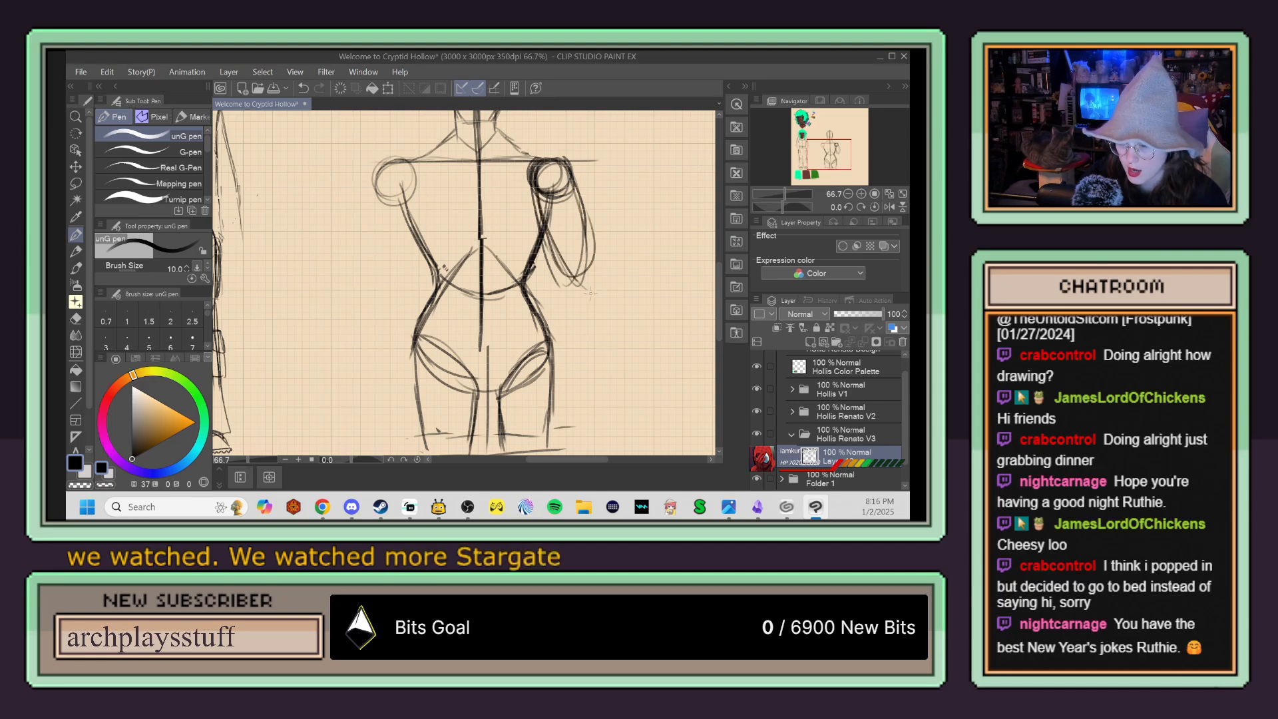
pyautogui.moveTo(575, 180); pyautogui.dragTo(586, 282)
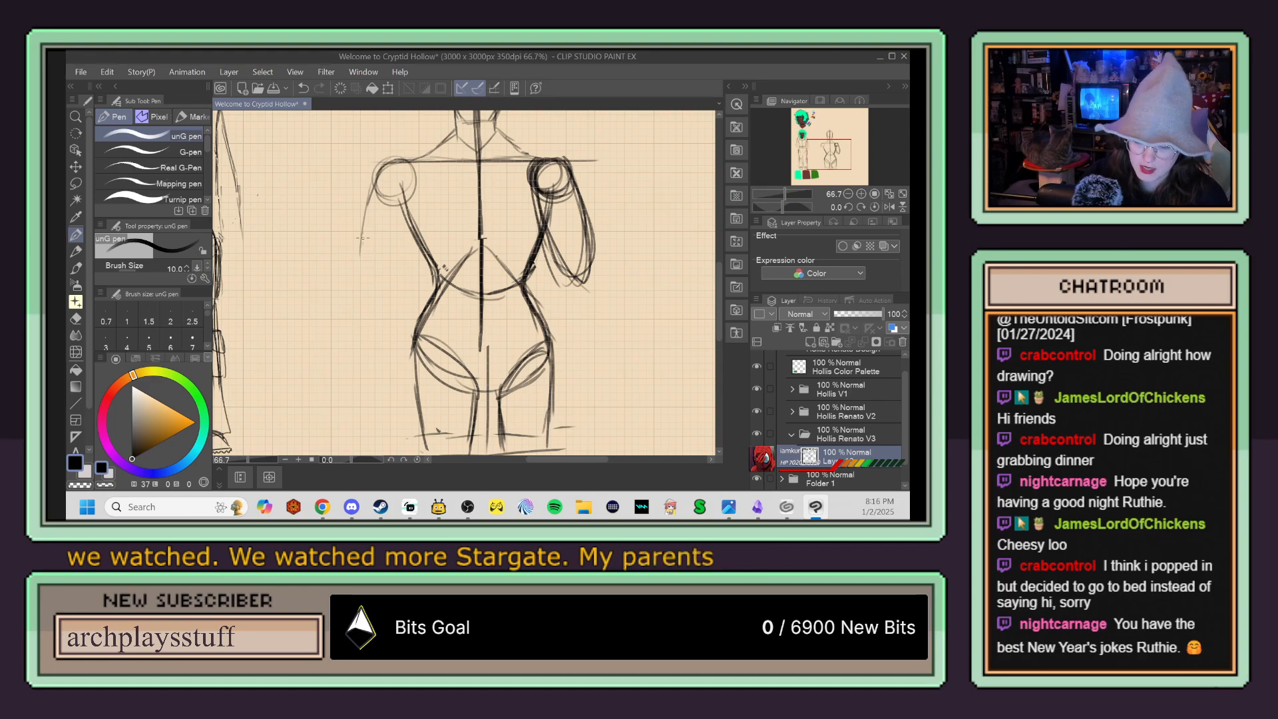
# Step: Sketch the matching oval upper arm below the shoulder nearer the finished character, angled slightly away from the torso
pyautogui.moveTo(374, 190); pyautogui.dragTo(355, 258)
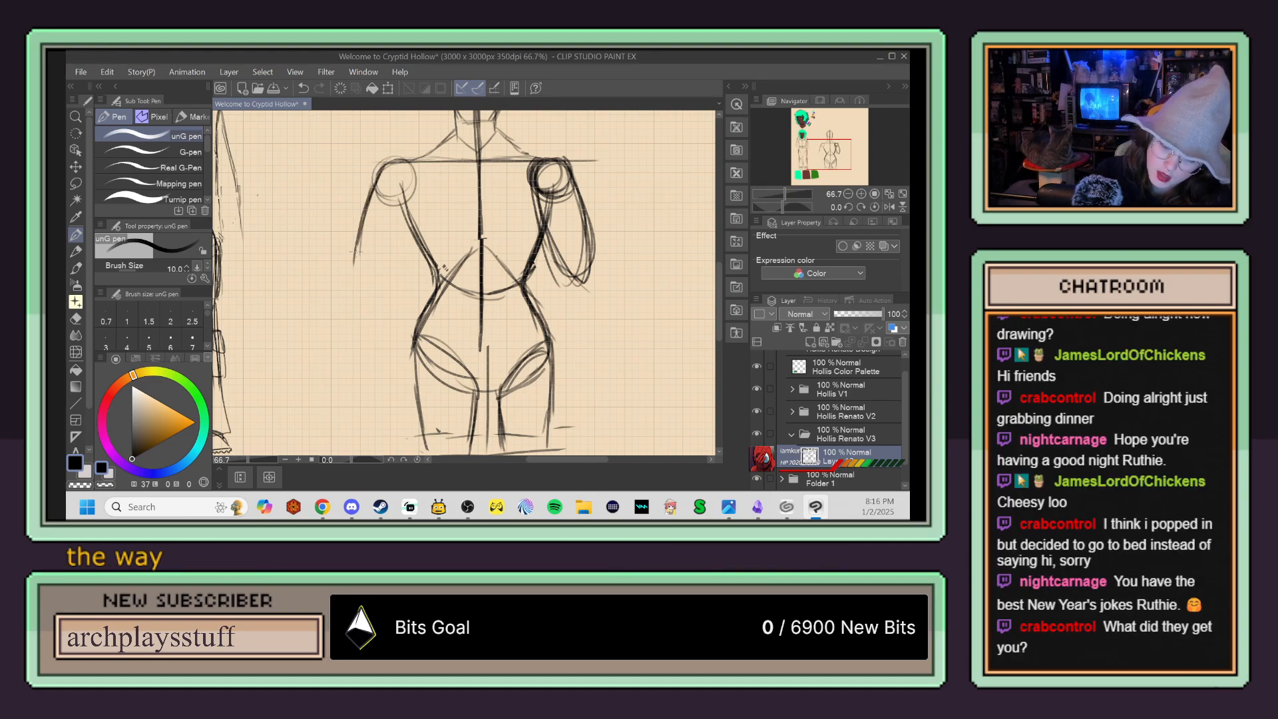
pyautogui.moveTo(407, 190); pyautogui.dragTo(392, 263)
pyautogui.moveTo(412, 162); pyautogui.dragTo(387, 214)
pyautogui.moveTo(390, 162)
pyautogui.mouseDown()
pyautogui.moveTo(364, 222)
pyautogui.moveTo(358, 282)
pyautogui.mouseUp()
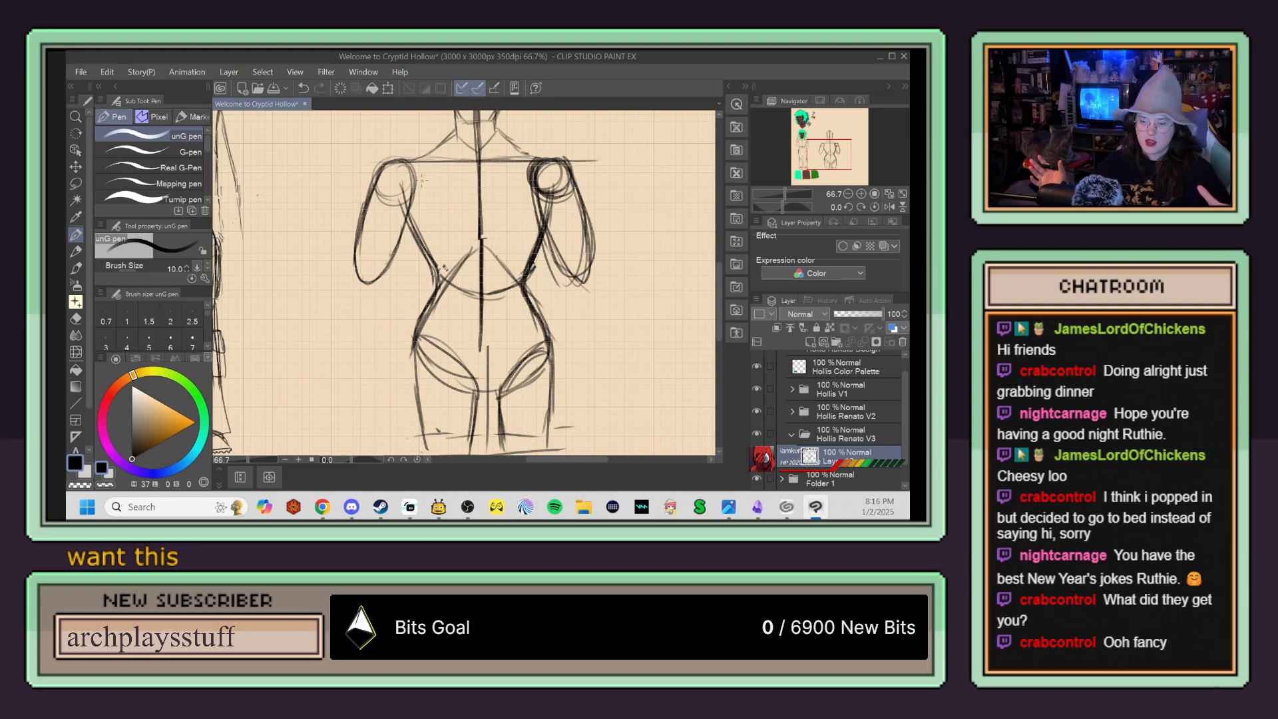
# Step: Lasso the shoulders, rib cage and upper arms, scale them down slightly, move them up, and clear the selection
pyautogui.click(75, 183)
pyautogui.click(103, 166)
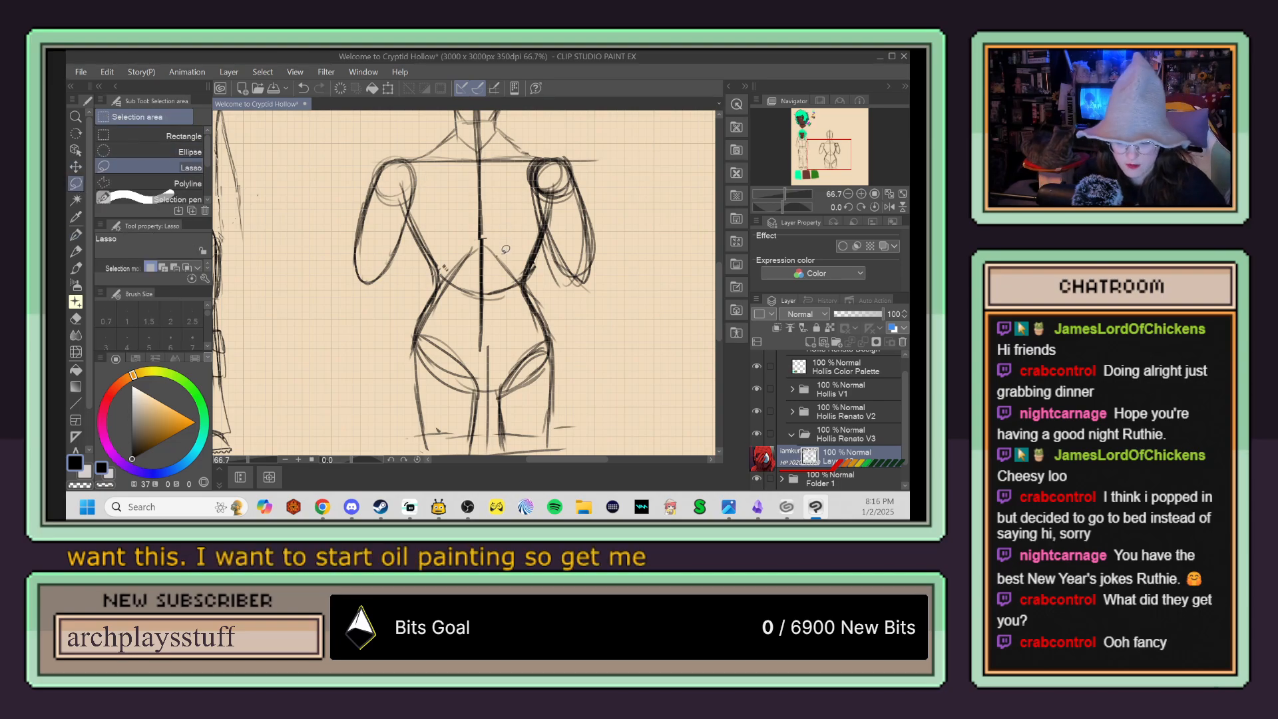
pyautogui.scroll(-1, 504, 259)
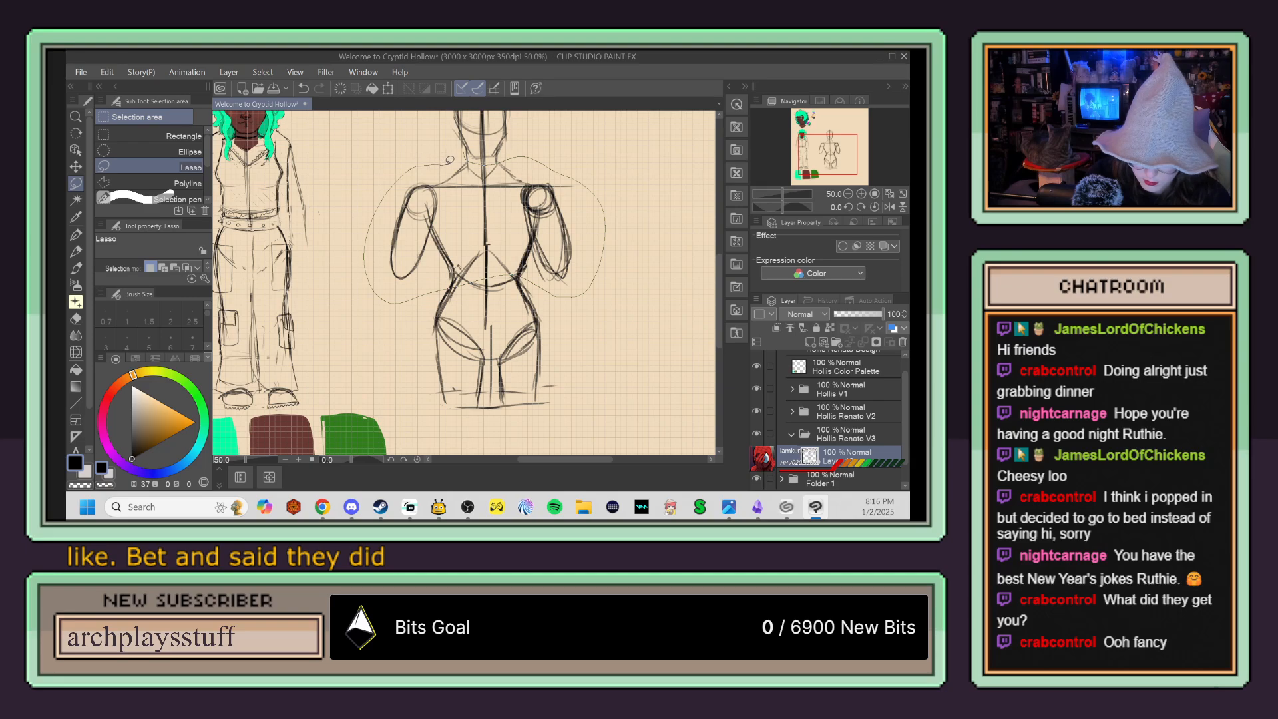
pyautogui.hotkey('ctrl', 't')
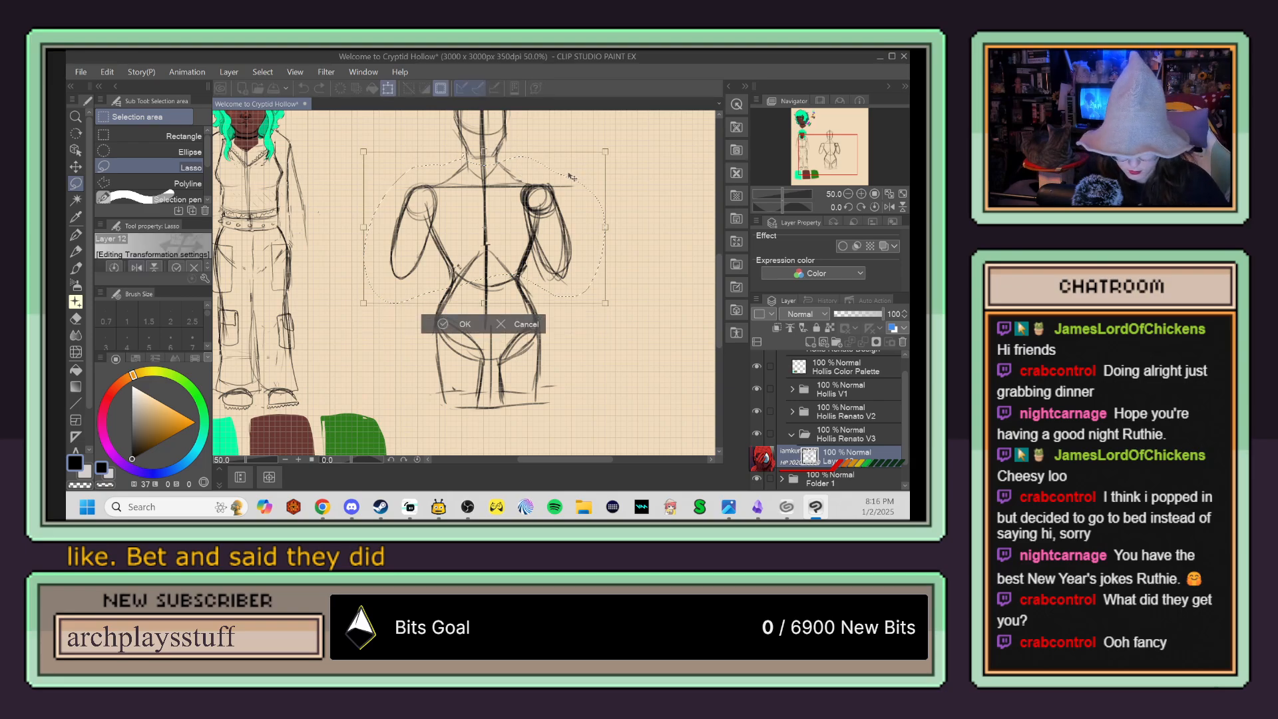
pyautogui.moveTo(608, 152); pyautogui.dragTo(596, 157)
pyautogui.moveTo(530, 229); pyautogui.dragTo(534, 221)
pyautogui.click(461, 314)
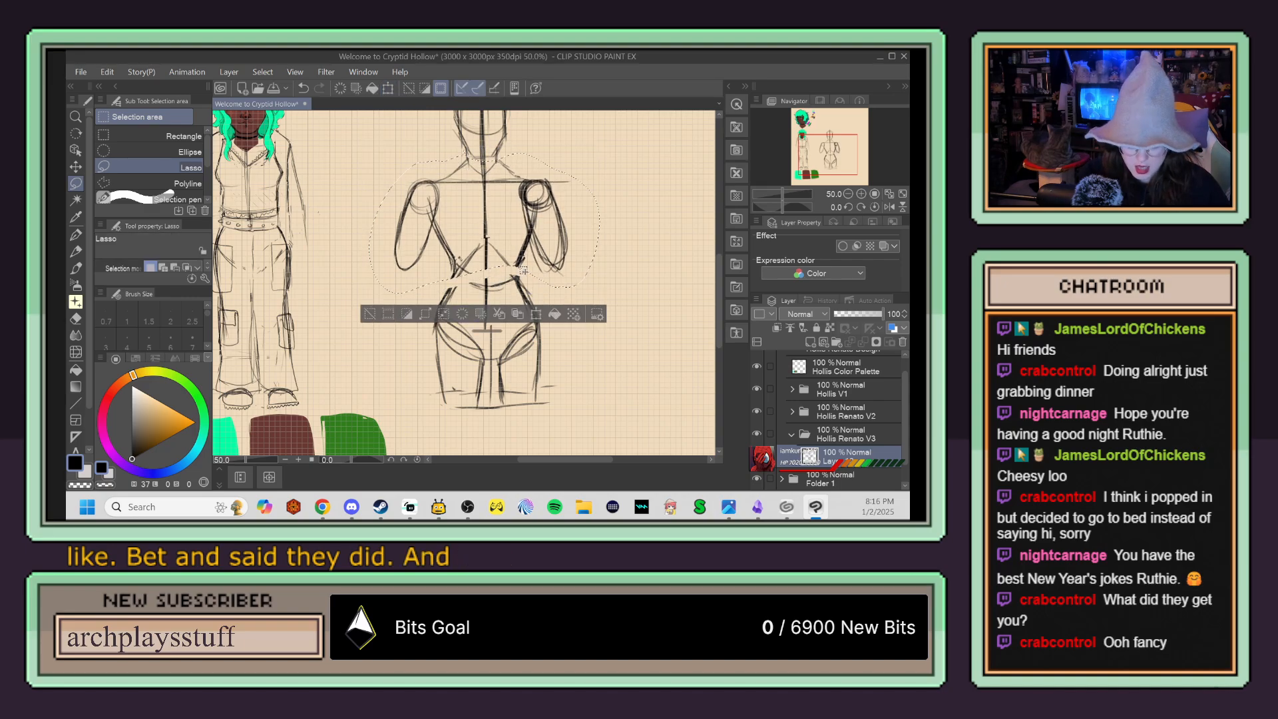
pyautogui.hotkey('ctrl', 'd')
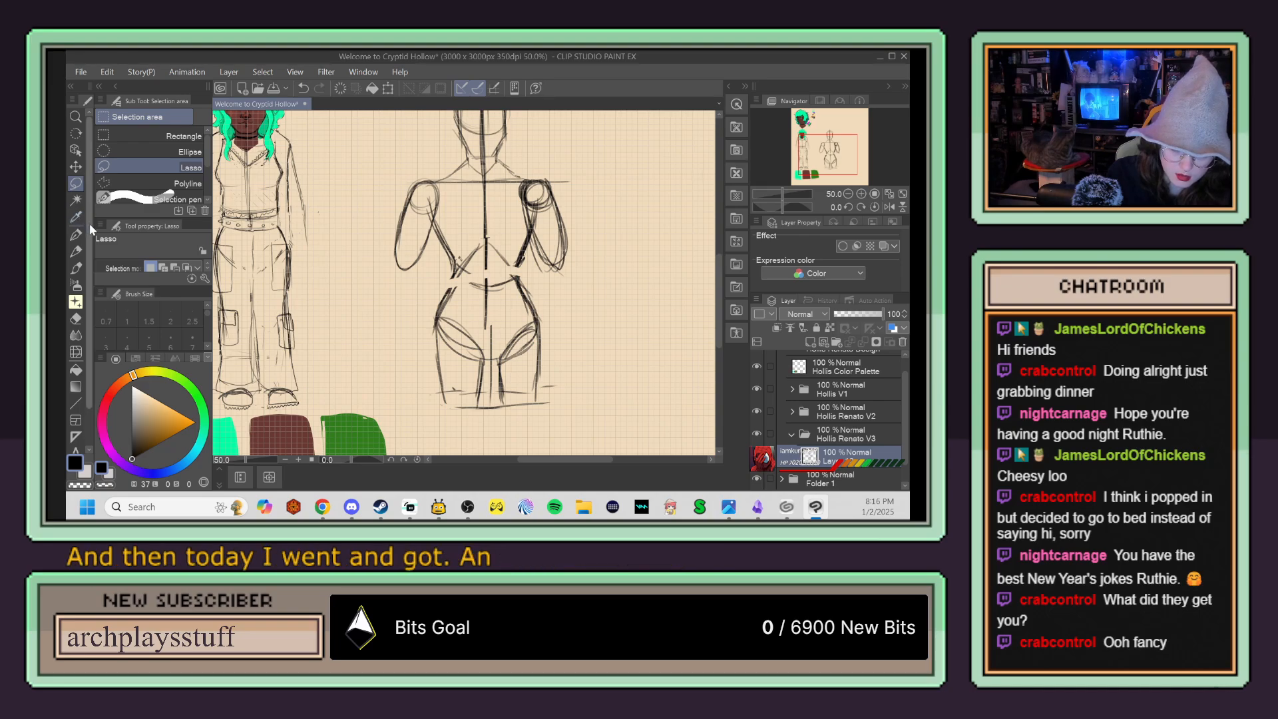
# Step: Lasso the hips and thighs, move them slightly up towards the torso with a transform, and clear the selection
pyautogui.moveTo(442, 283)
pyautogui.mouseDown()
pyautogui.moveTo(418, 343)
pyautogui.moveTo(491, 428)
pyautogui.moveTo(567, 371)
pyautogui.moveTo(551, 294)
pyautogui.moveTo(526, 270)
pyautogui.moveTo(448, 291)
pyautogui.mouseUp()
pyautogui.hotkey('ctrl', 't')
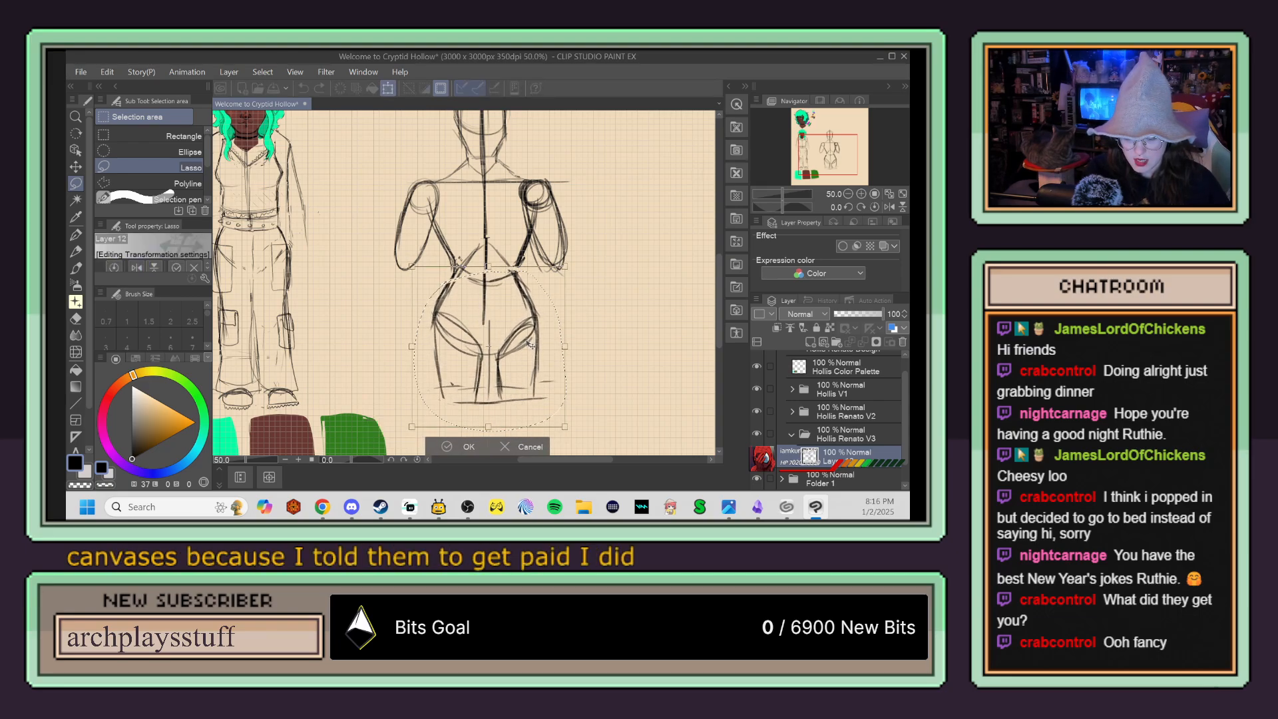
pyautogui.click(474, 446)
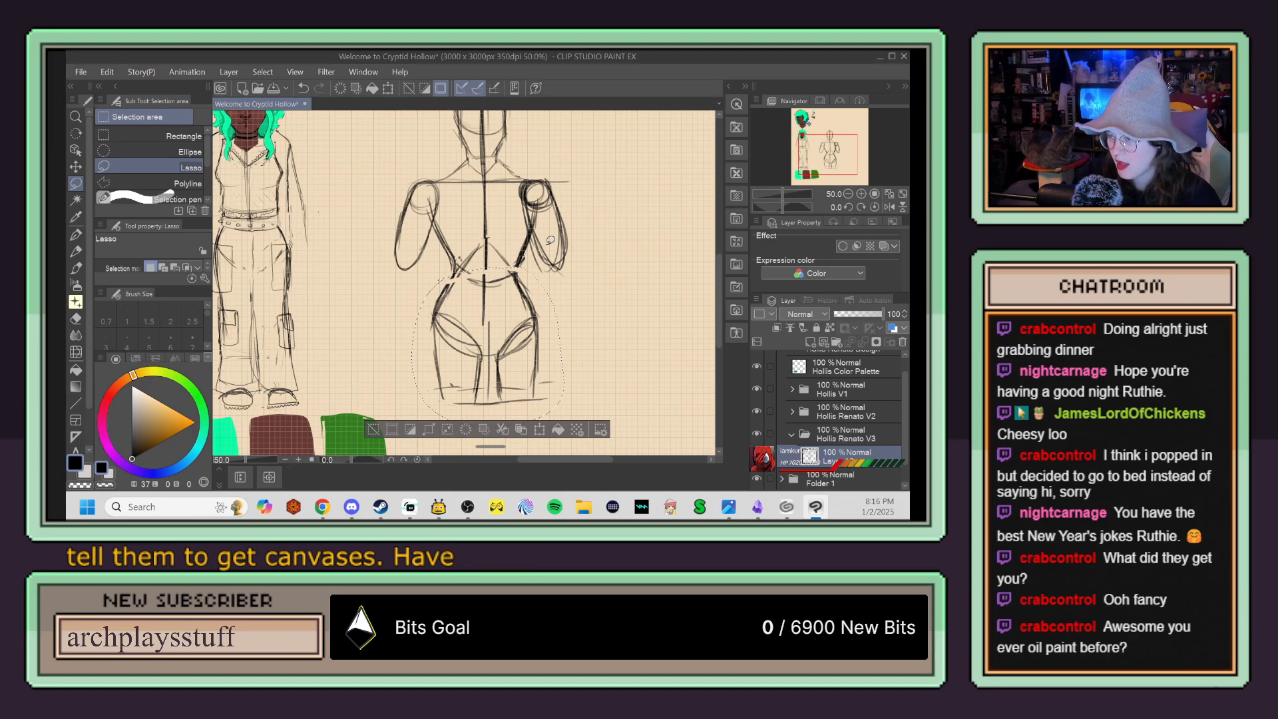
pyautogui.hotkey('ctrl', 'd')
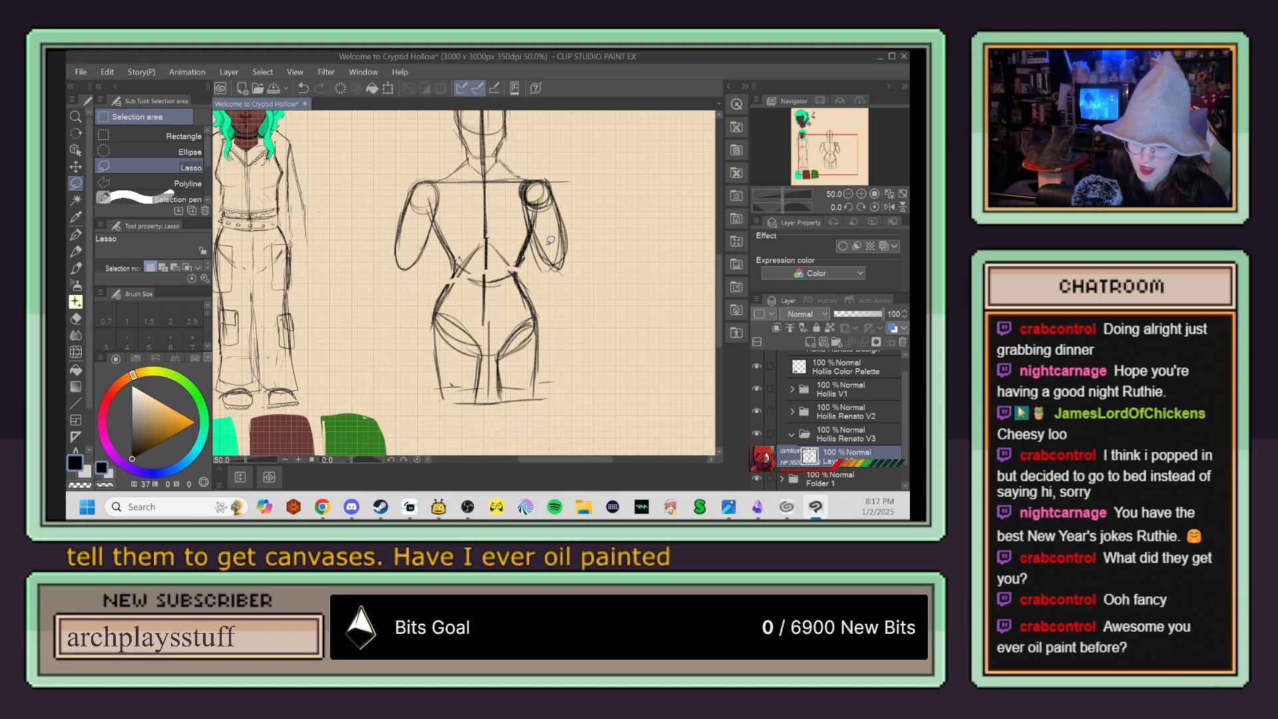
# Step: Add light chest curves and joined waist contours, and erase the construction lines inside the waist, pelvis and one inner thigh
pyautogui.press('p')
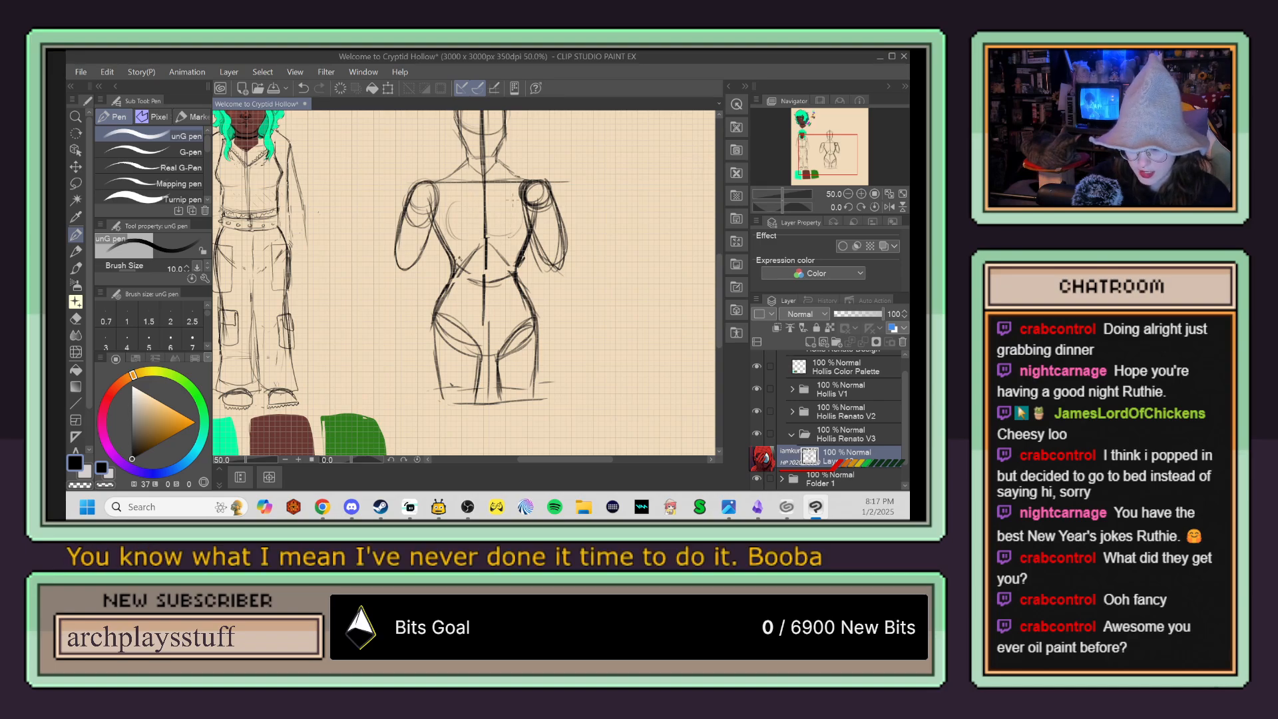
pyautogui.press('e')
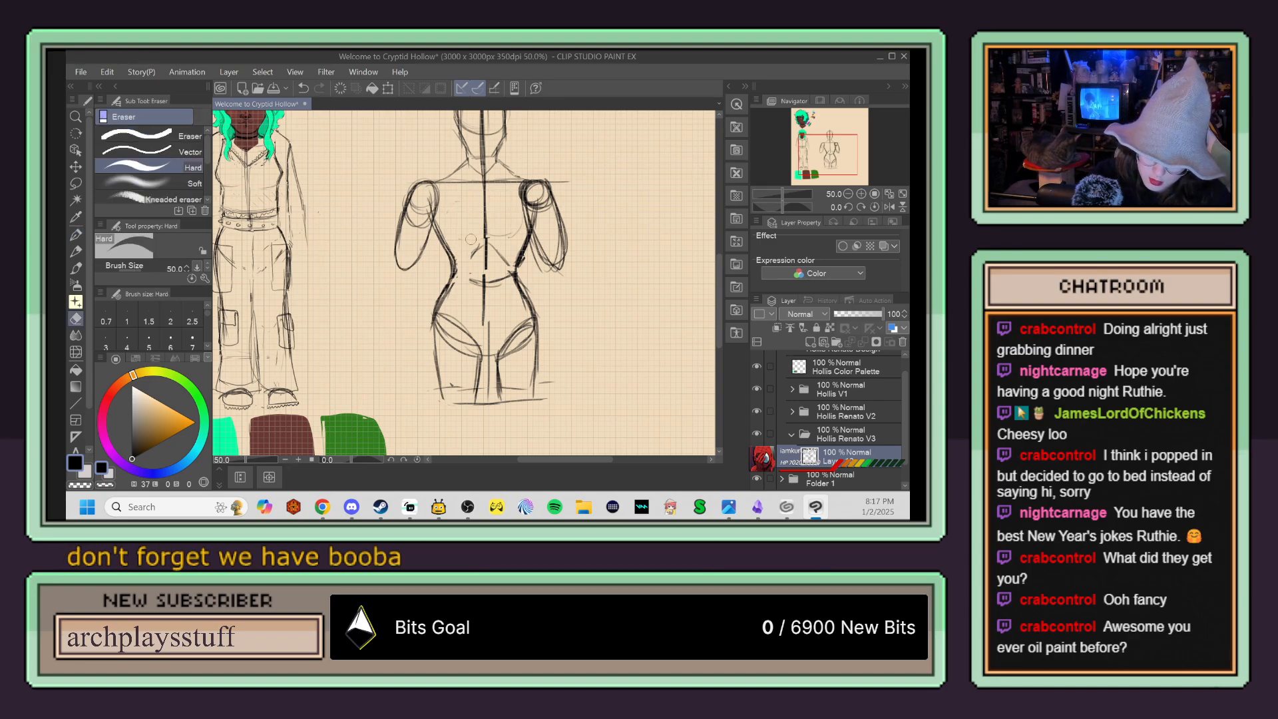
pyautogui.moveTo(496, 236)
pyautogui.mouseDown()
pyautogui.moveTo(493, 287)
pyautogui.moveTo(507, 253)
pyautogui.moveTo(482, 274)
pyautogui.mouseUp()
pyautogui.moveTo(474, 338); pyautogui.dragTo(487, 399)
# Step: Draw a Y-shaped crotch with the inner thigh line below it, and erase the curved hip creases
pyautogui.press('p')
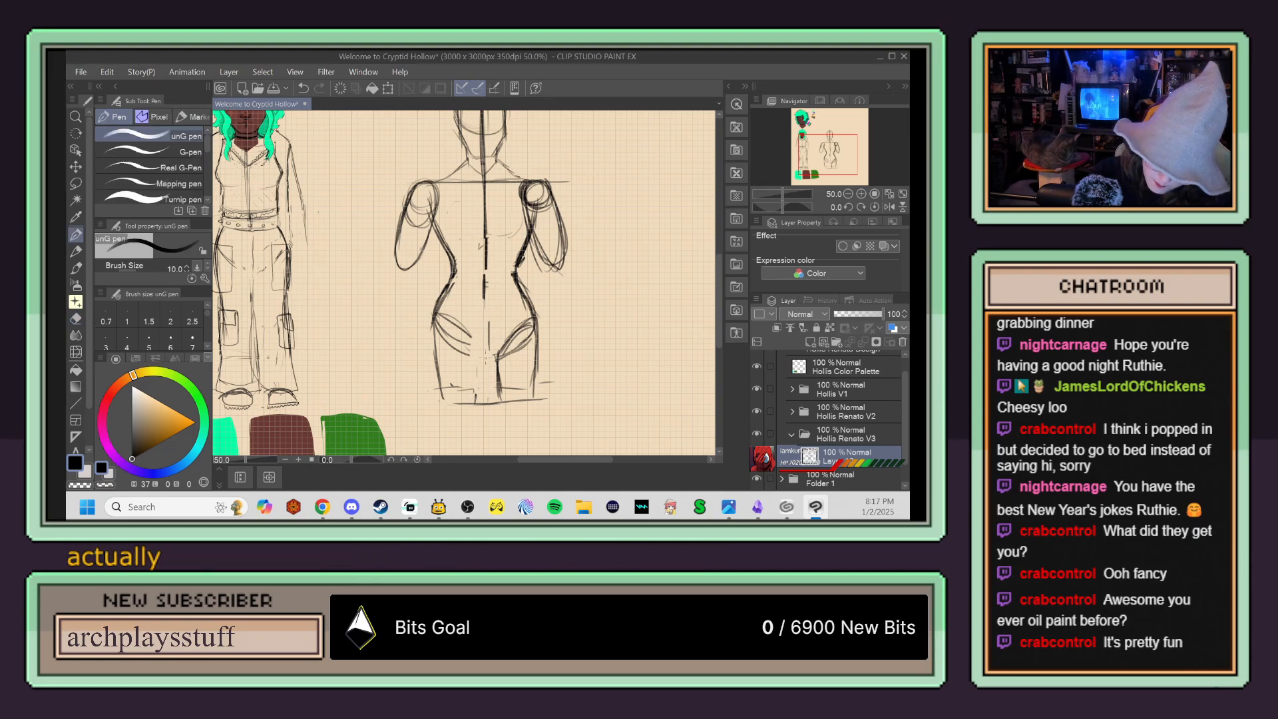
pyautogui.moveTo(487, 360)
pyautogui.mouseDown()
pyautogui.moveTo(482, 402)
pyautogui.moveTo(496, 400)
pyautogui.moveTo(491, 351)
pyautogui.moveTo(499, 394)
pyautogui.mouseUp()
pyautogui.press('e')
pyautogui.moveTo(512, 342)
pyautogui.mouseDown()
pyautogui.moveTo(495, 362)
pyautogui.moveTo(515, 325)
pyautogui.moveTo(520, 350)
pyautogui.moveTo(477, 328)
pyautogui.moveTo(497, 336)
pyautogui.moveTo(504, 321)
pyautogui.moveTo(465, 325)
pyautogui.moveTo(467, 357)
pyautogui.moveTo(454, 318)
pyautogui.moveTo(449, 352)
pyautogui.mouseUp()
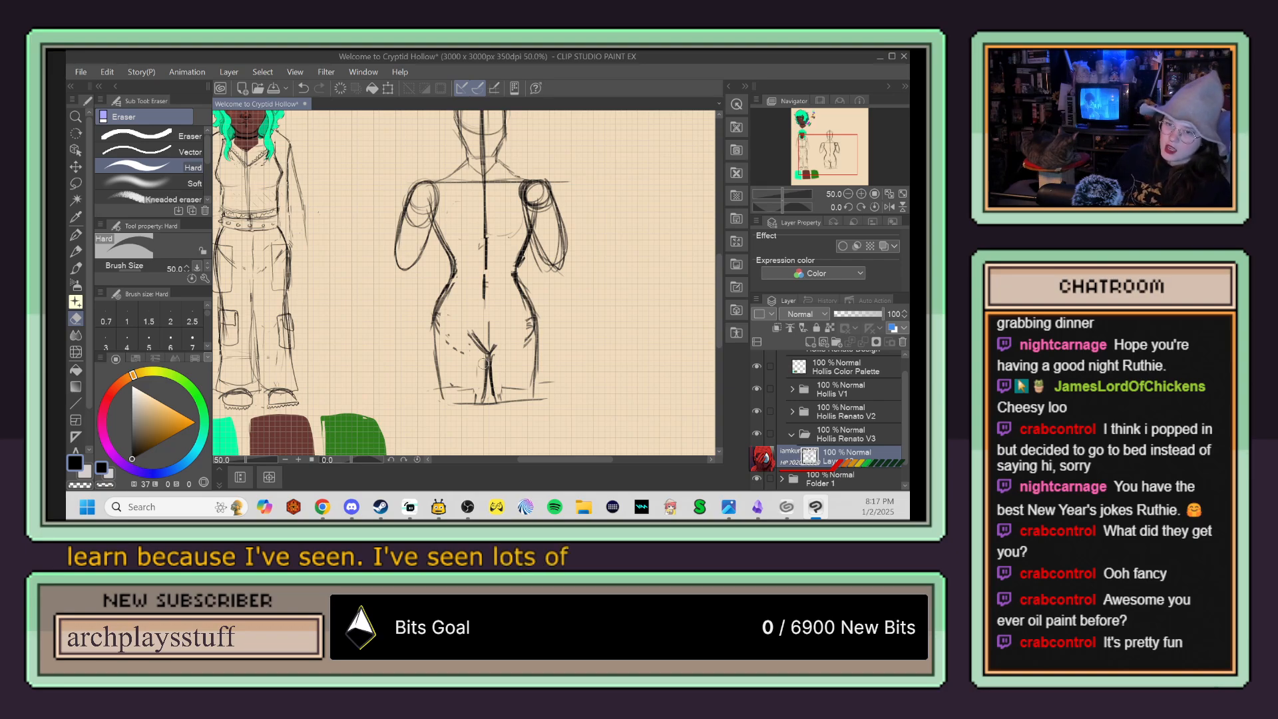
# Step: Sketch an elbow circle and an elongated oval forearm below the upper arm nearer the finished character
pyautogui.press('p')
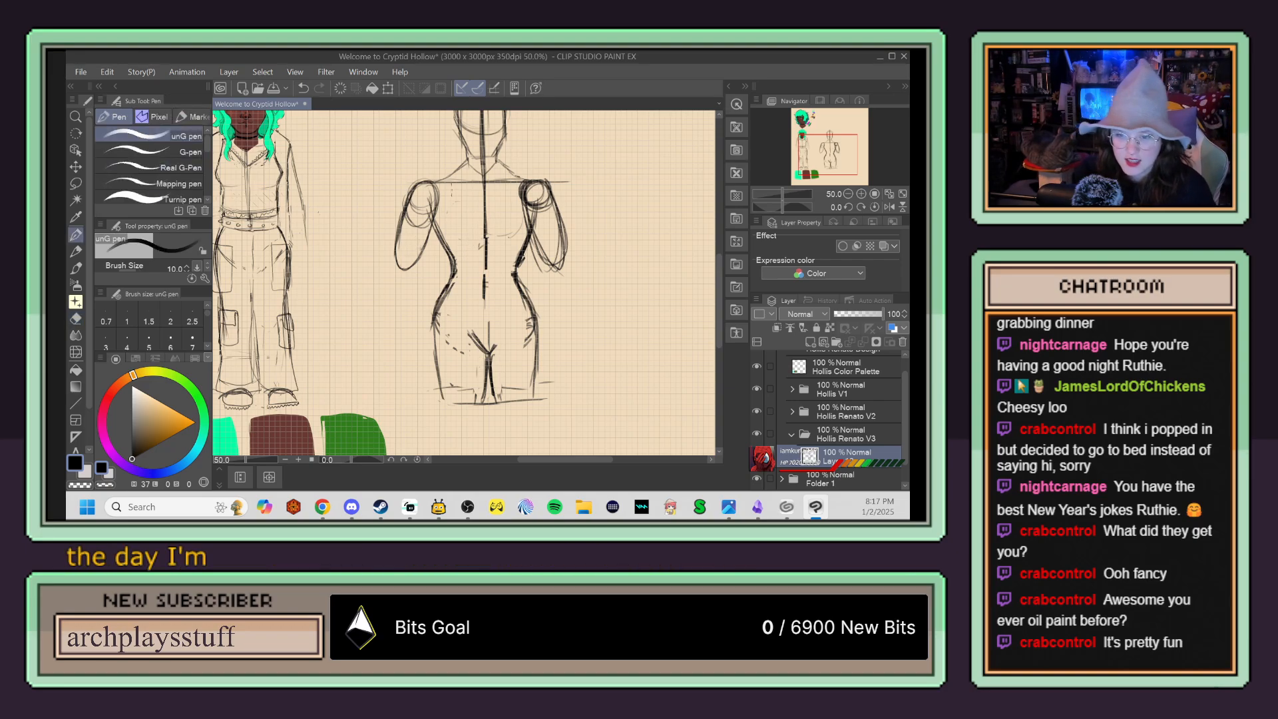
pyautogui.moveTo(394, 250)
pyautogui.mouseDown()
pyautogui.moveTo(400, 286)
pyautogui.moveTo(385, 318)
pyautogui.mouseUp()
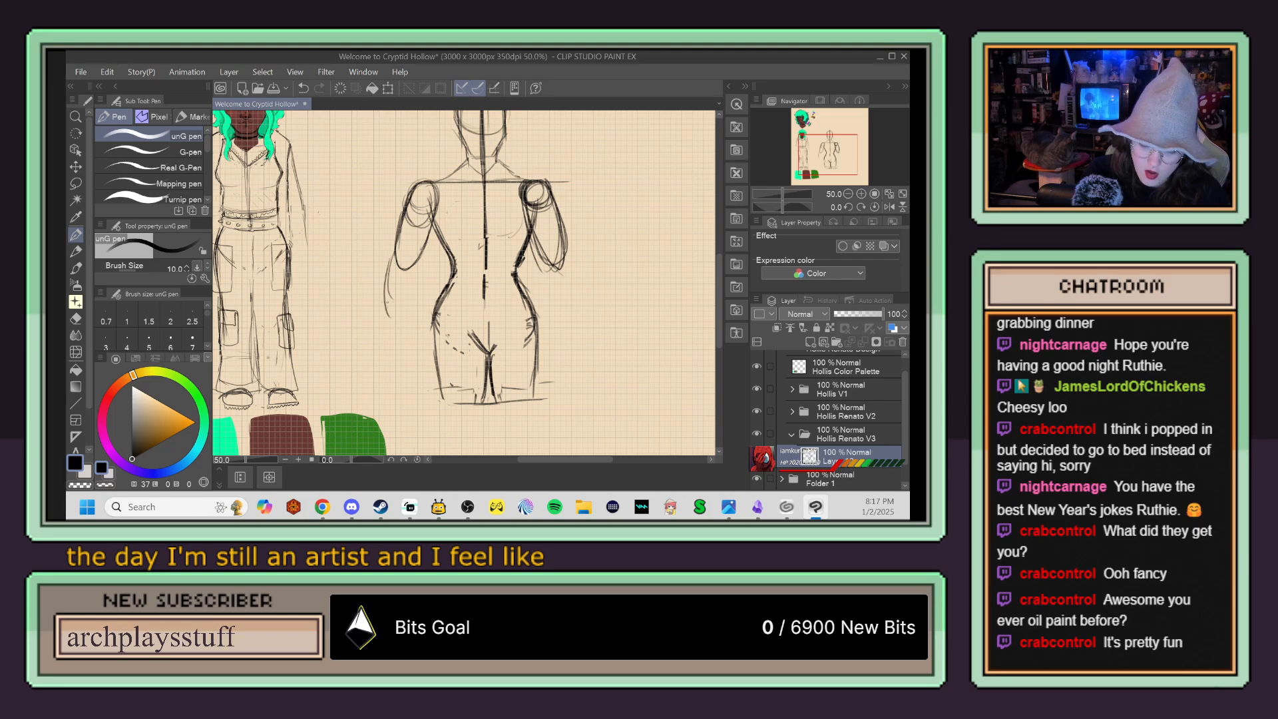
pyautogui.moveTo(418, 274)
pyautogui.mouseDown()
pyautogui.moveTo(415, 250)
pyautogui.moveTo(387, 268)
pyautogui.moveTo(389, 295)
pyautogui.mouseUp()
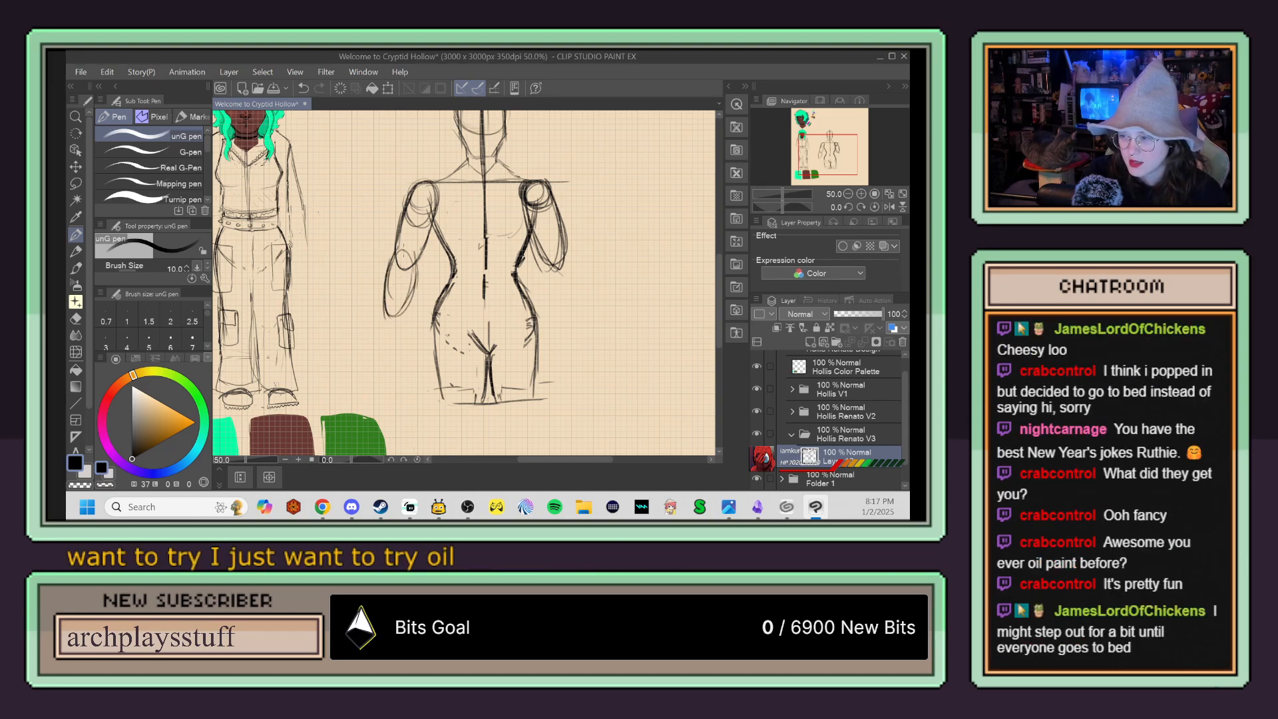
pyautogui.moveTo(405, 250); pyautogui.dragTo(386, 325)
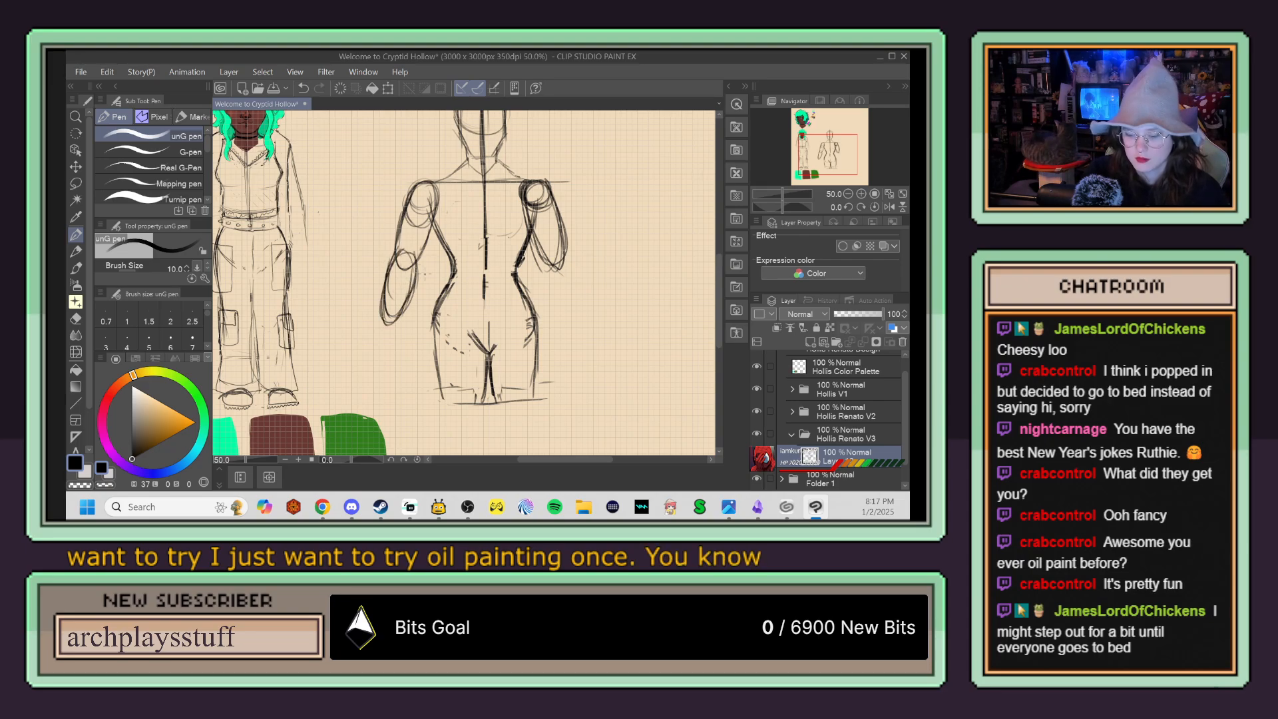
# Step: Reinforce the forearm nearer the finished character and sketch a small hand with spread fingers at its wrist
pyautogui.moveTo(393, 310)
pyautogui.mouseDown()
pyautogui.moveTo(378, 330)
pyautogui.moveTo(394, 333)
pyautogui.moveTo(370, 344)
pyautogui.moveTo(396, 358)
pyautogui.mouseUp()
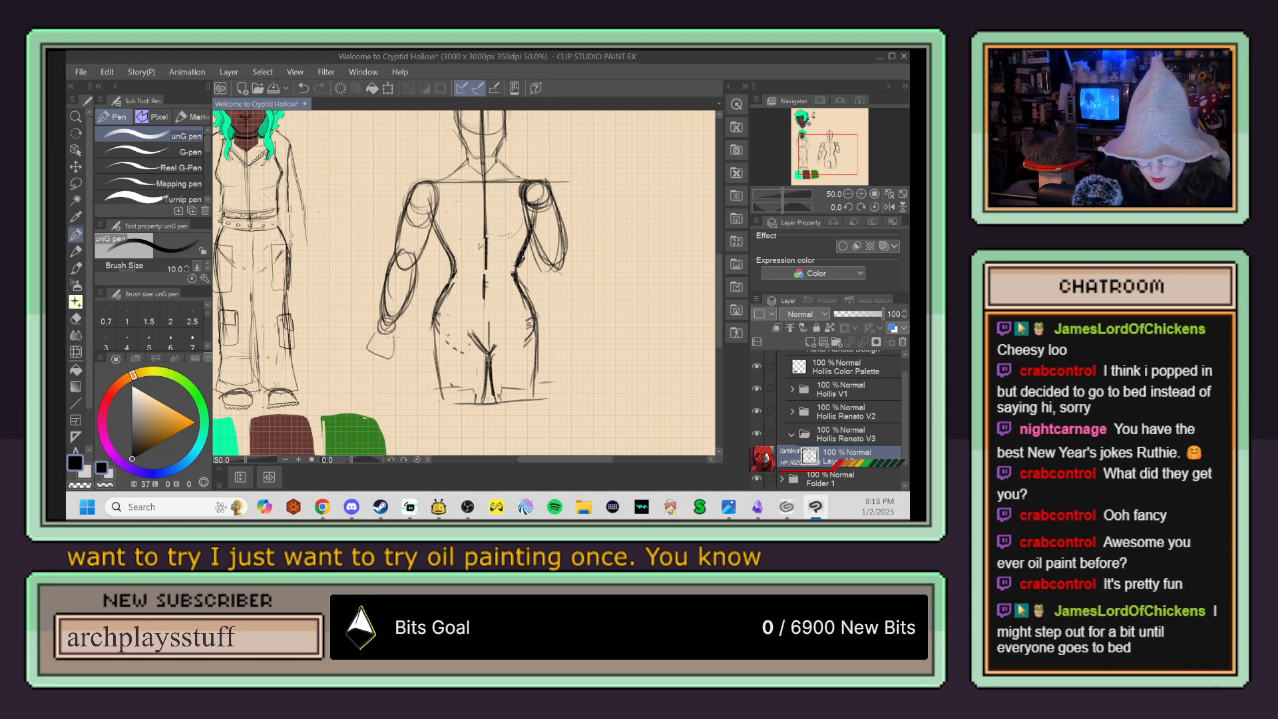
pyautogui.moveTo(368, 348); pyautogui.dragTo(354, 361)
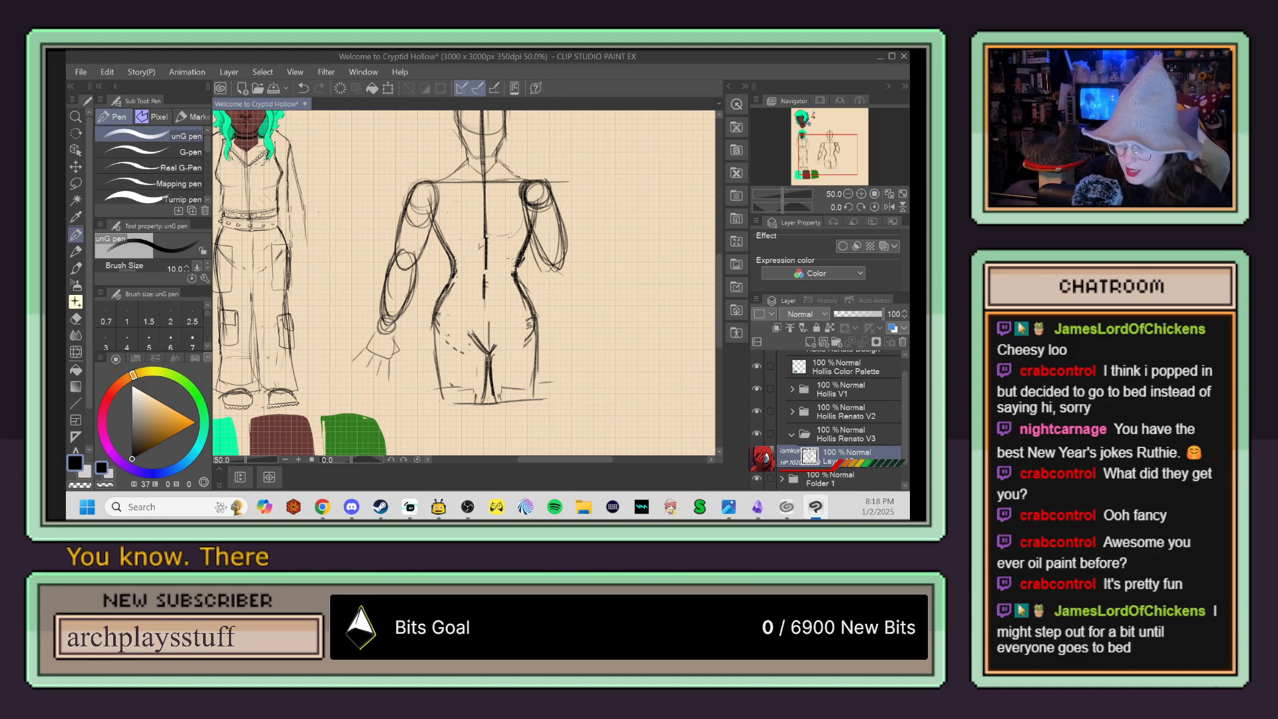
pyautogui.moveTo(547, 218)
pyautogui.mouseDown()
pyautogui.moveTo(543, 260)
pyautogui.moveTo(541, 242)
pyautogui.mouseUp()
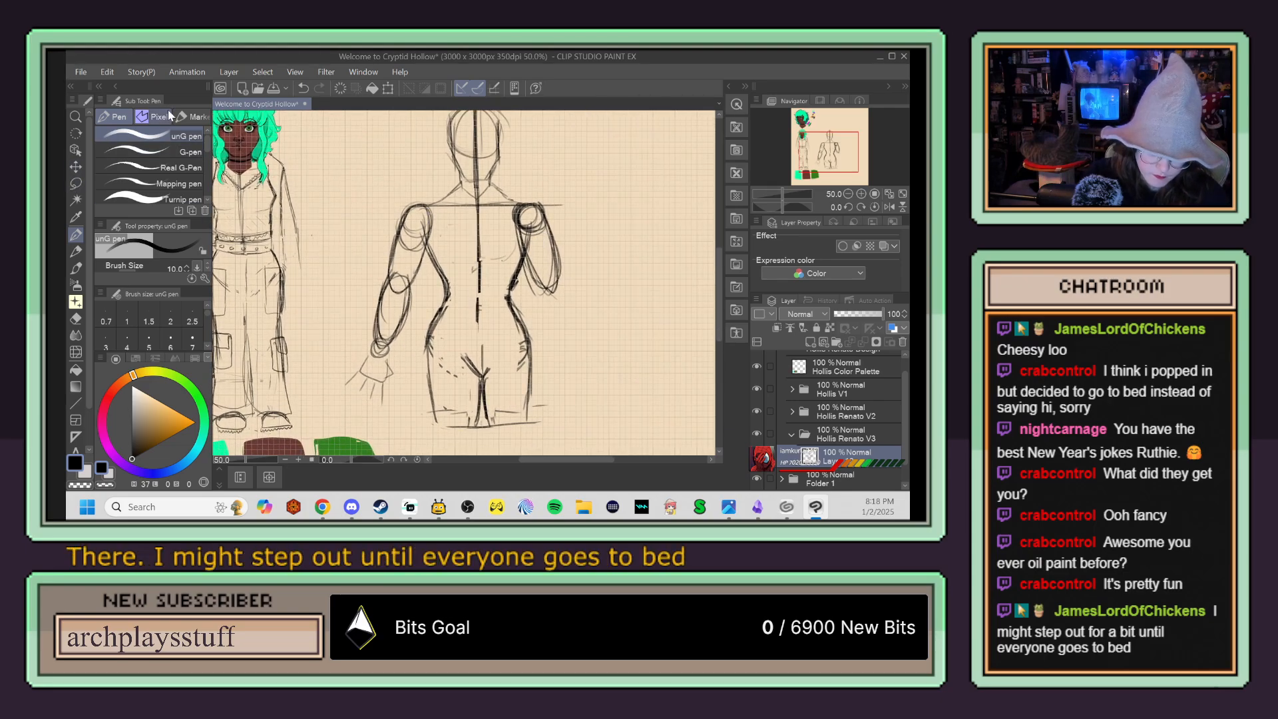
# Step: Lasso the sketched forearm and hand, move them slightly down from the upper arm, and clear the selection
pyautogui.click(75, 184)
pyautogui.moveTo(365, 291)
pyautogui.mouseDown()
pyautogui.moveTo(353, 327)
pyautogui.moveTo(406, 374)
pyautogui.moveTo(428, 265)
pyautogui.moveTo(365, 291)
pyautogui.moveTo(409, 324)
pyautogui.moveTo(411, 305)
pyautogui.mouseUp()
pyautogui.press('k')
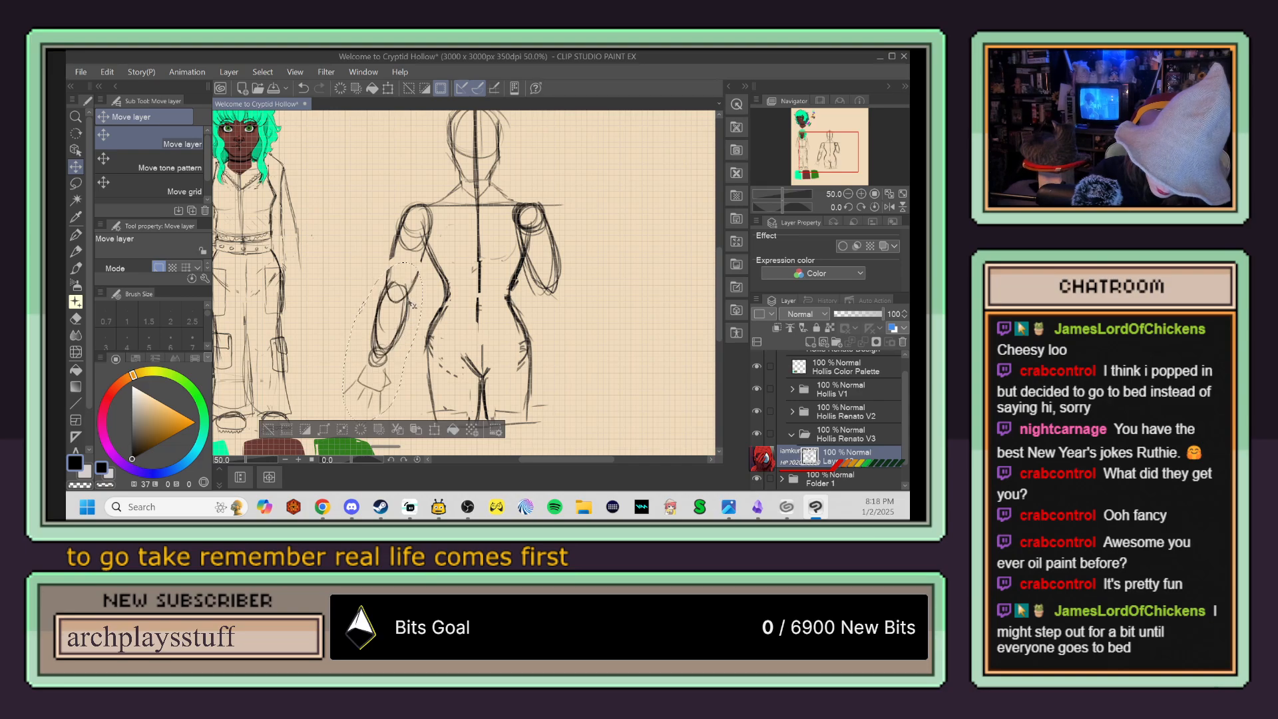
pyautogui.press('p')
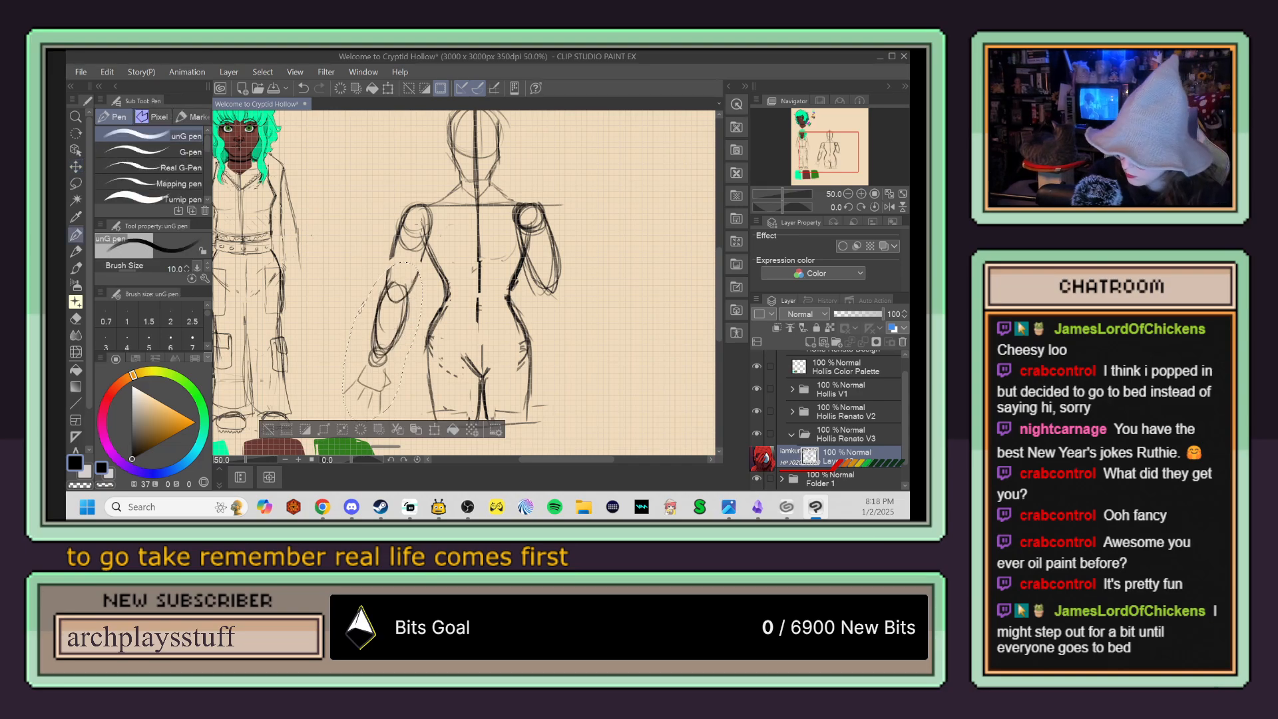
pyautogui.hotkey('ctrl', 'd')
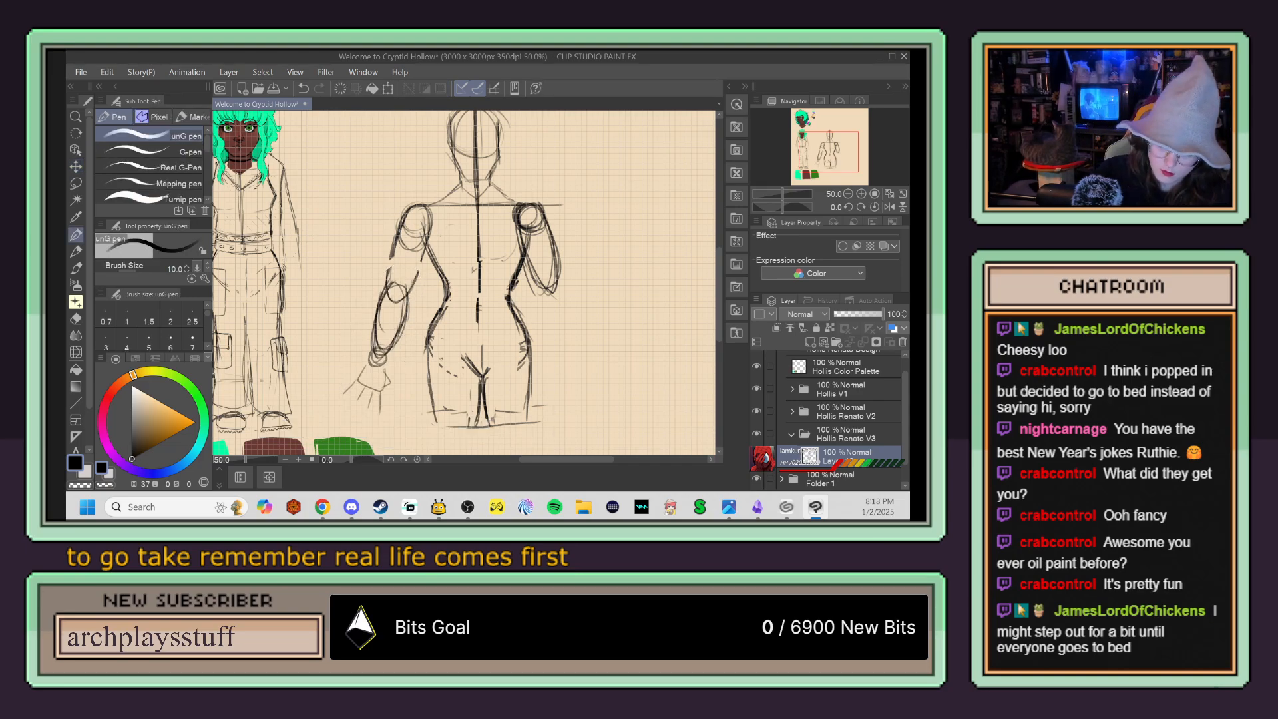
# Step: Extend the upper arm down to the moved elbow and clean up the overlapping lines around the joint
pyautogui.moveTo(428, 229); pyautogui.dragTo(415, 276)
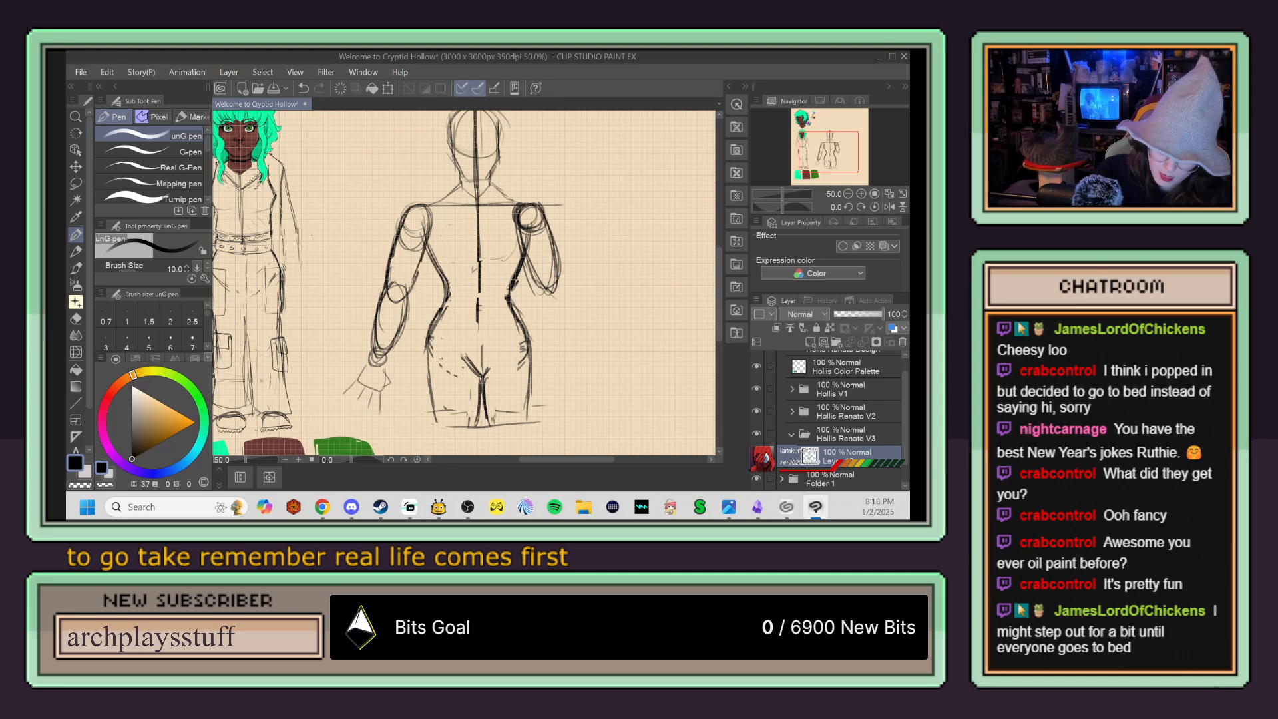
pyautogui.press('e')
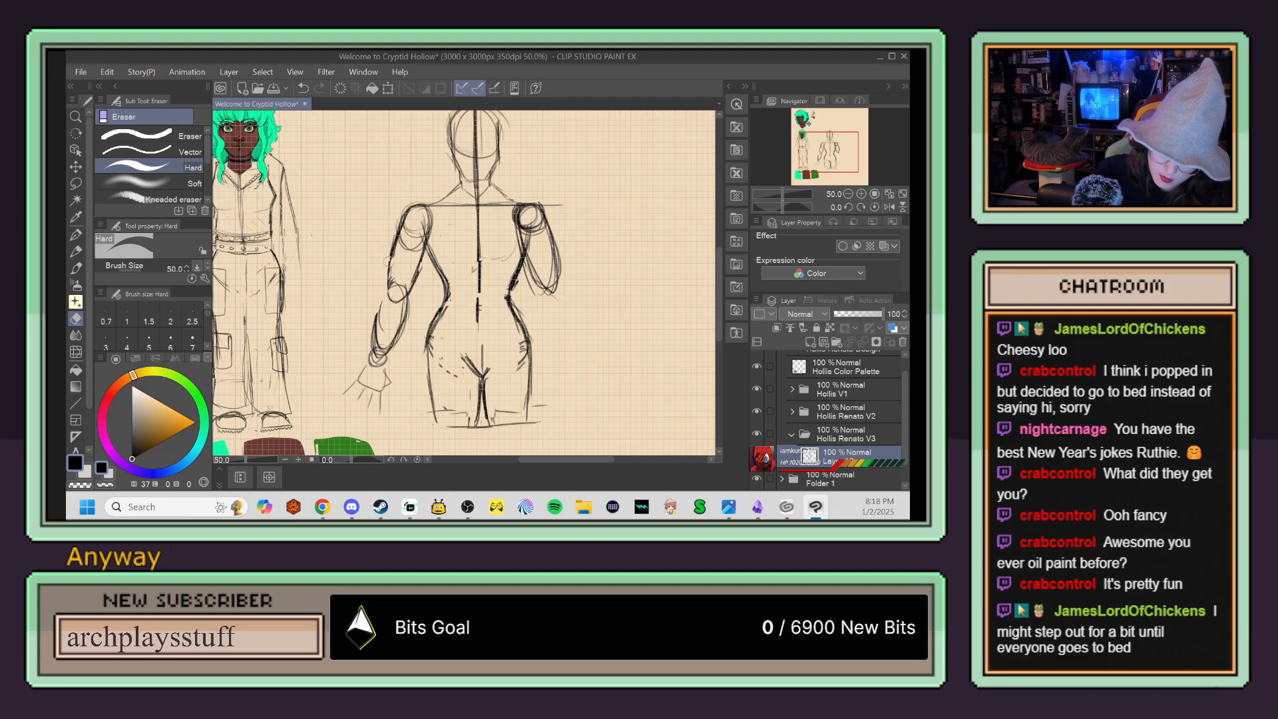
pyautogui.press('p')
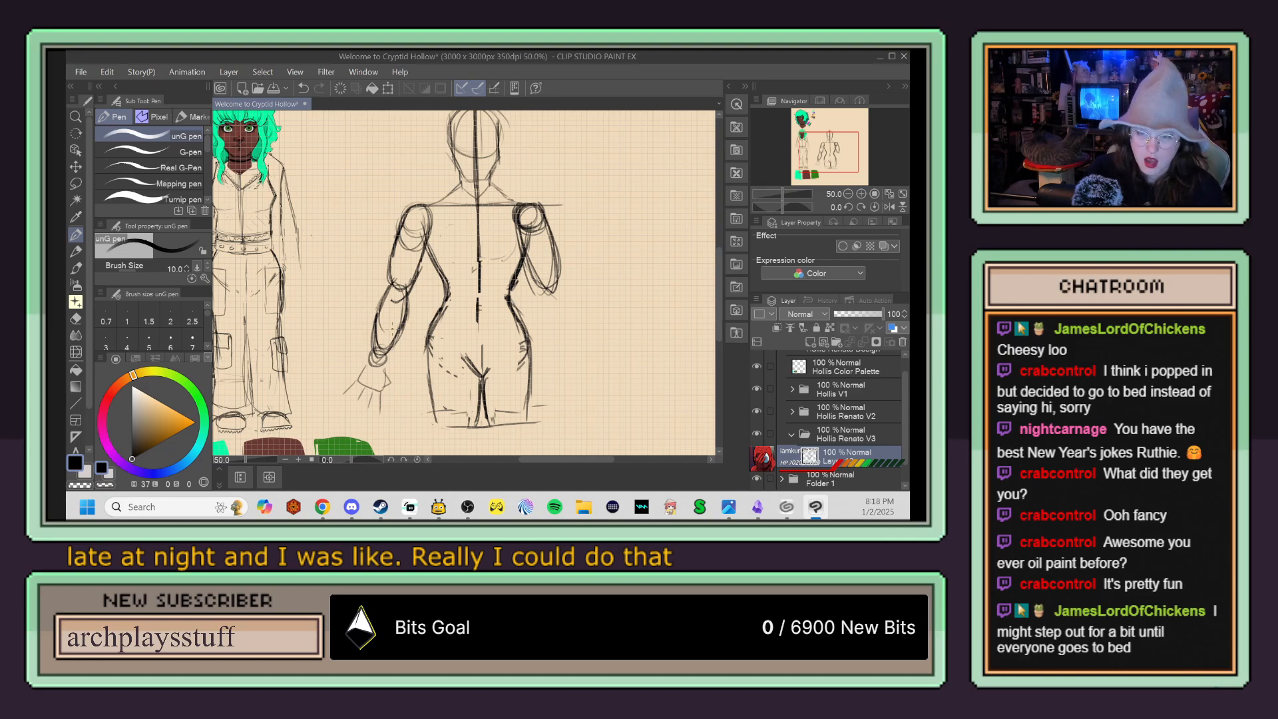
# Step: Redraw the outer hip and thigh contour nearer the finished character with a bolder line, and erase the old line inside it
pyautogui.press('p')
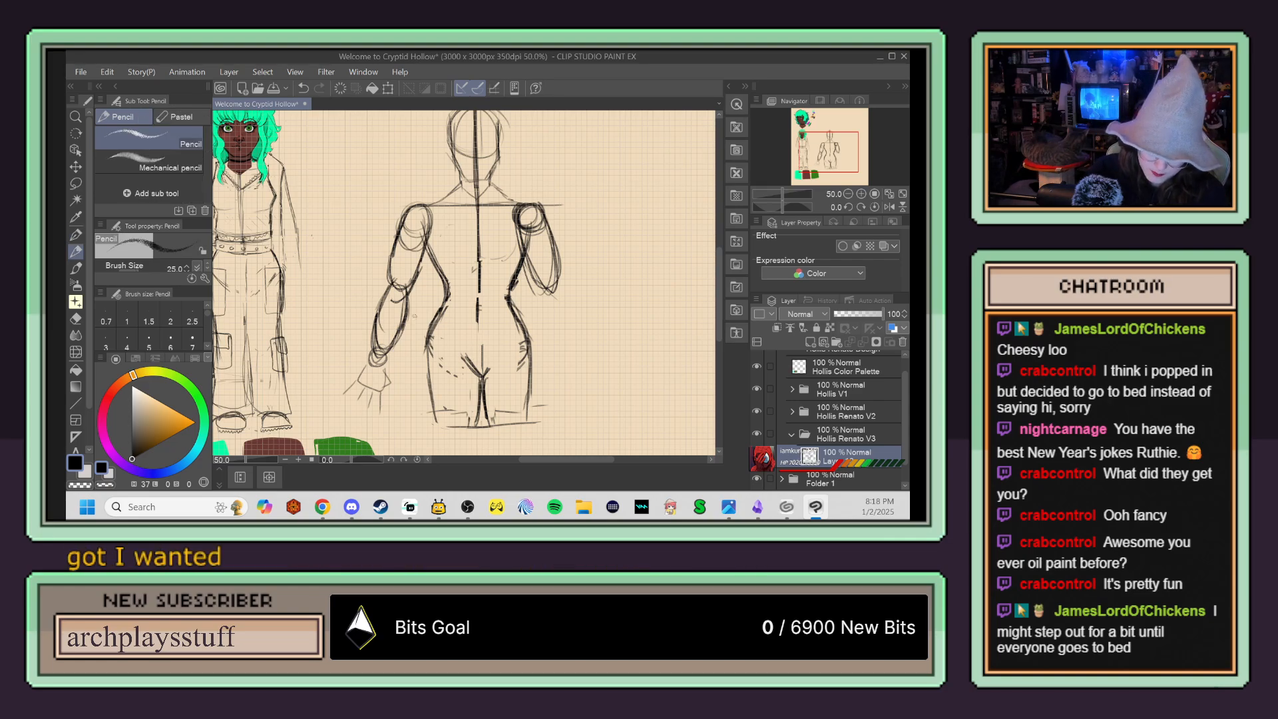
pyautogui.press('p')
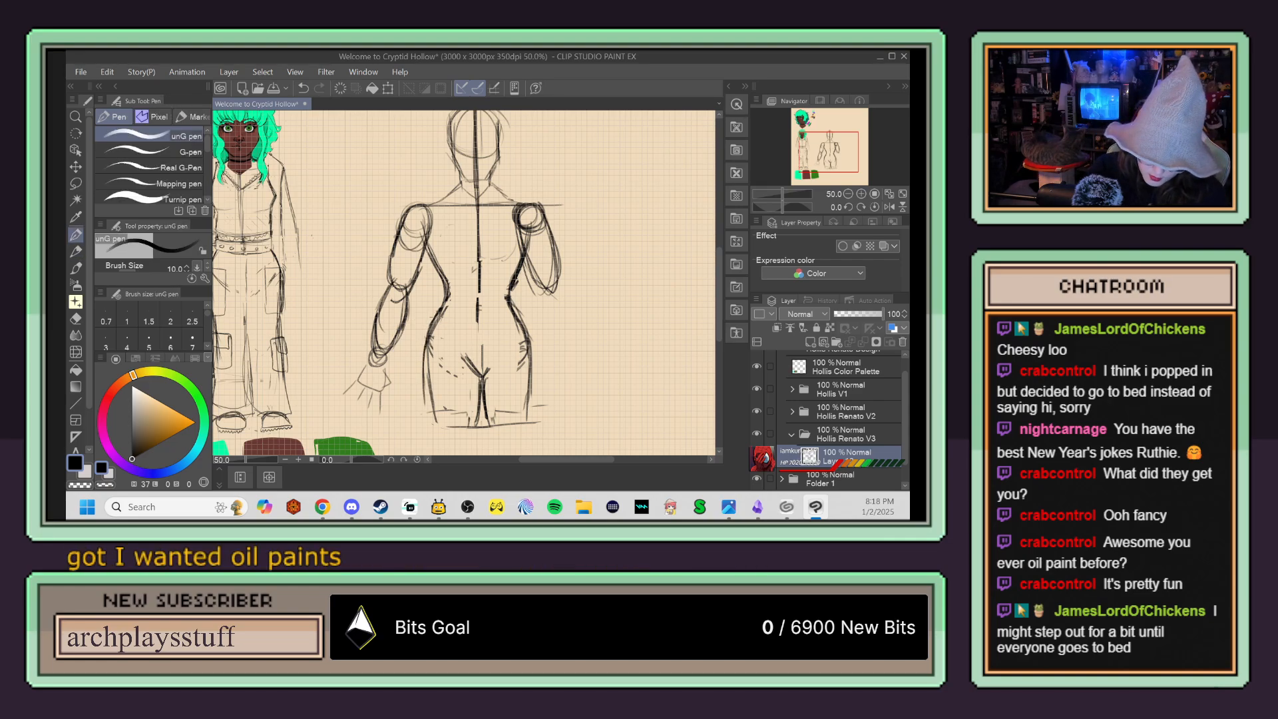
pyautogui.press('e')
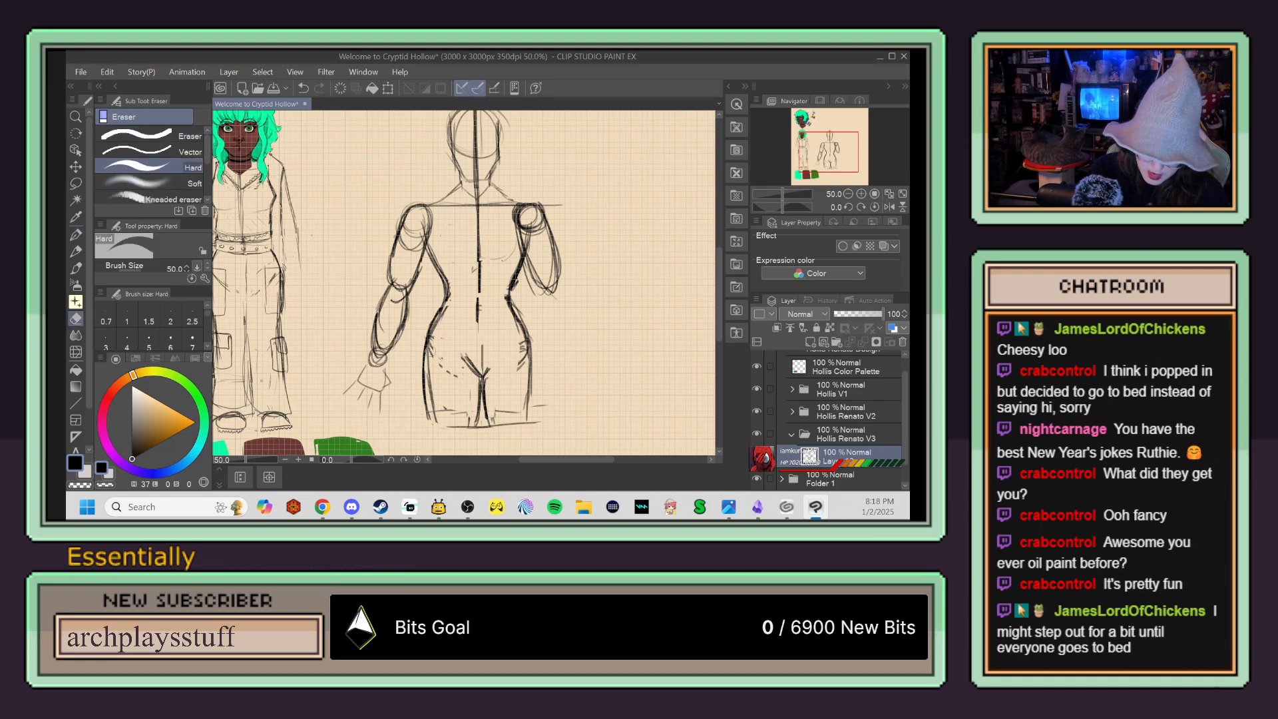
pyautogui.moveTo(434, 416)
pyautogui.mouseDown()
pyautogui.moveTo(436, 342)
pyautogui.moveTo(430, 375)
pyautogui.moveTo(441, 352)
pyautogui.moveTo(457, 374)
pyautogui.moveTo(434, 345)
pyautogui.moveTo(433, 372)
pyautogui.mouseUp()
pyautogui.press('p')
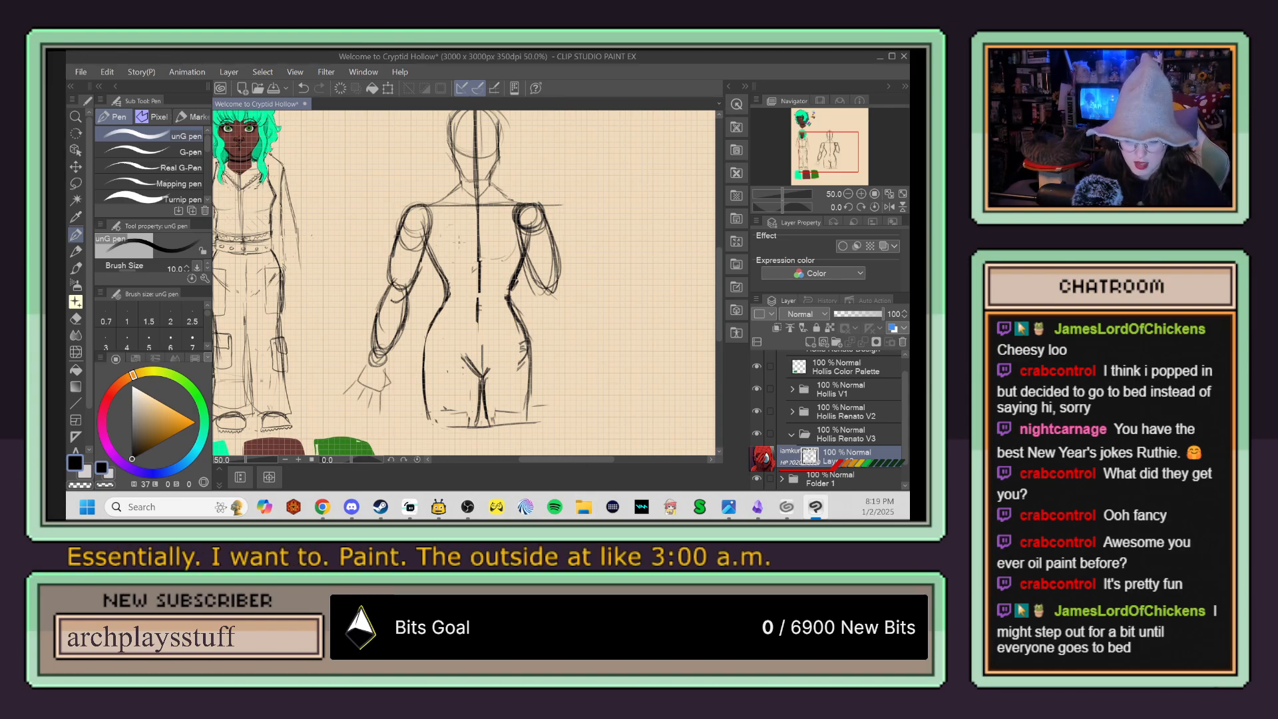
# Step: Select the body half nearer the finished character with a rectangle up to the centreline and paste a copy on a new layer
pyautogui.press('m')
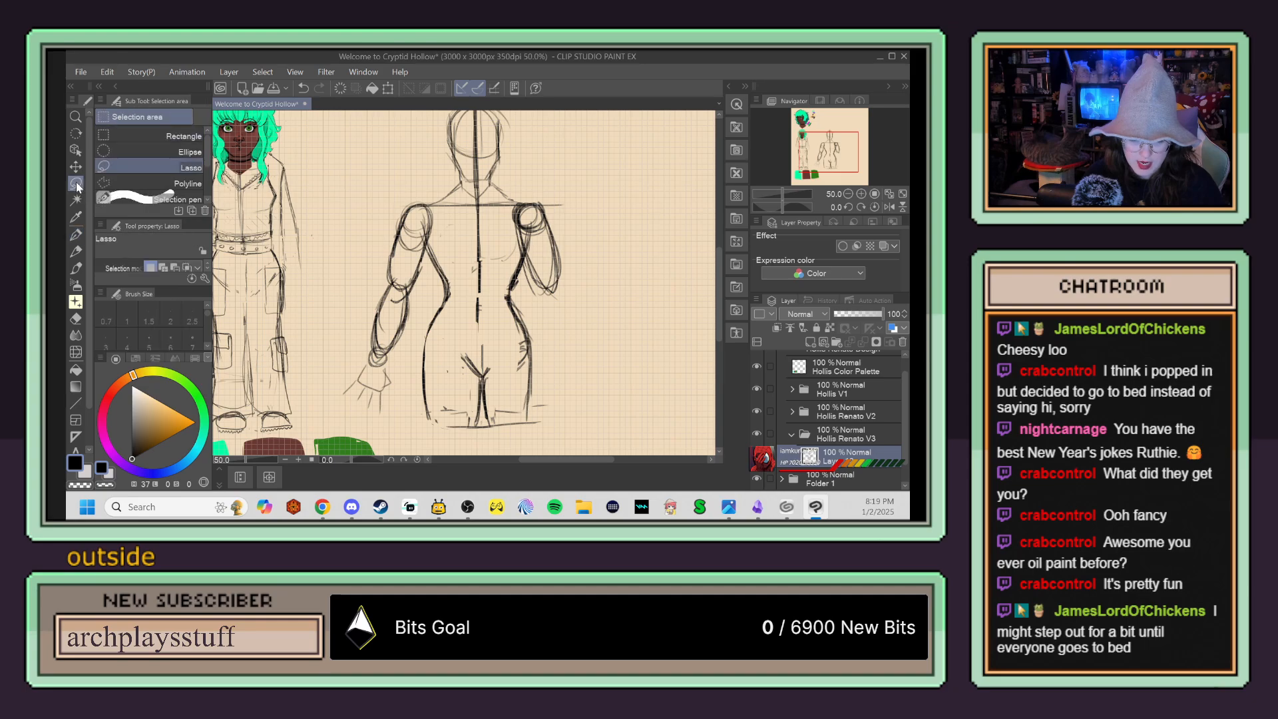
pyautogui.click(143, 134)
pyautogui.scroll(-1, 466, 280)
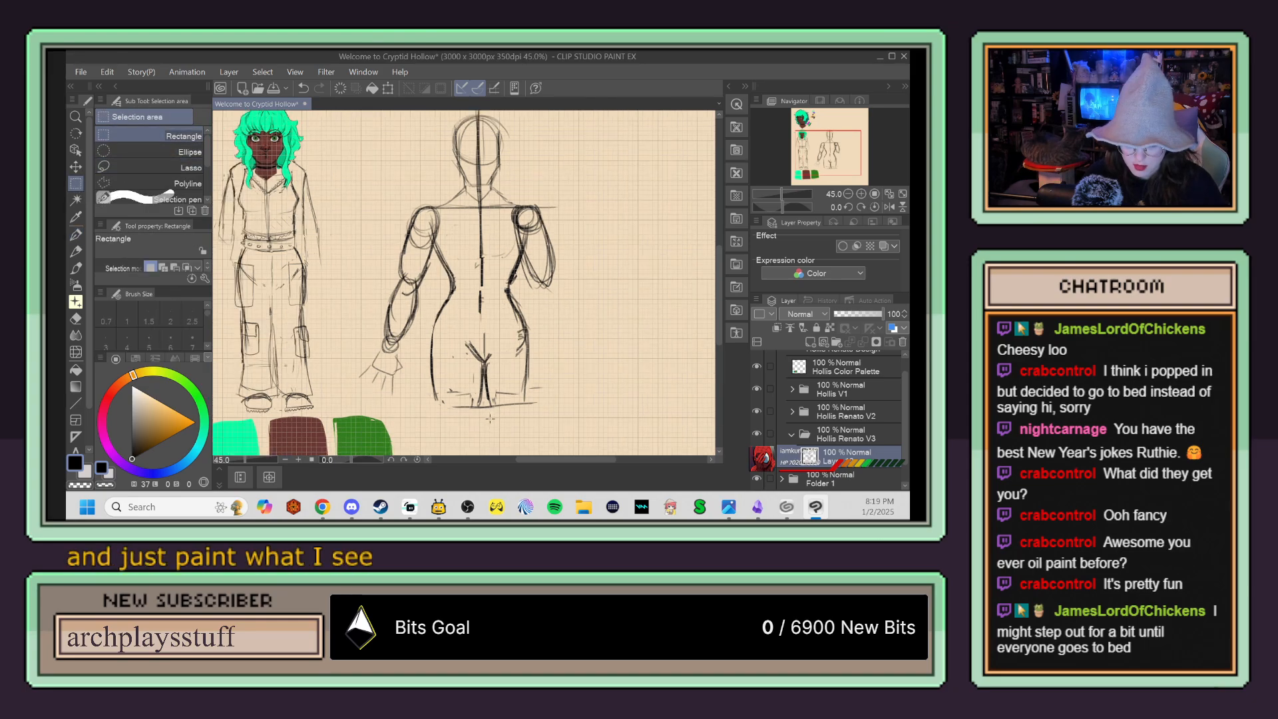
pyautogui.moveTo(482, 410); pyautogui.dragTo(341, 113)
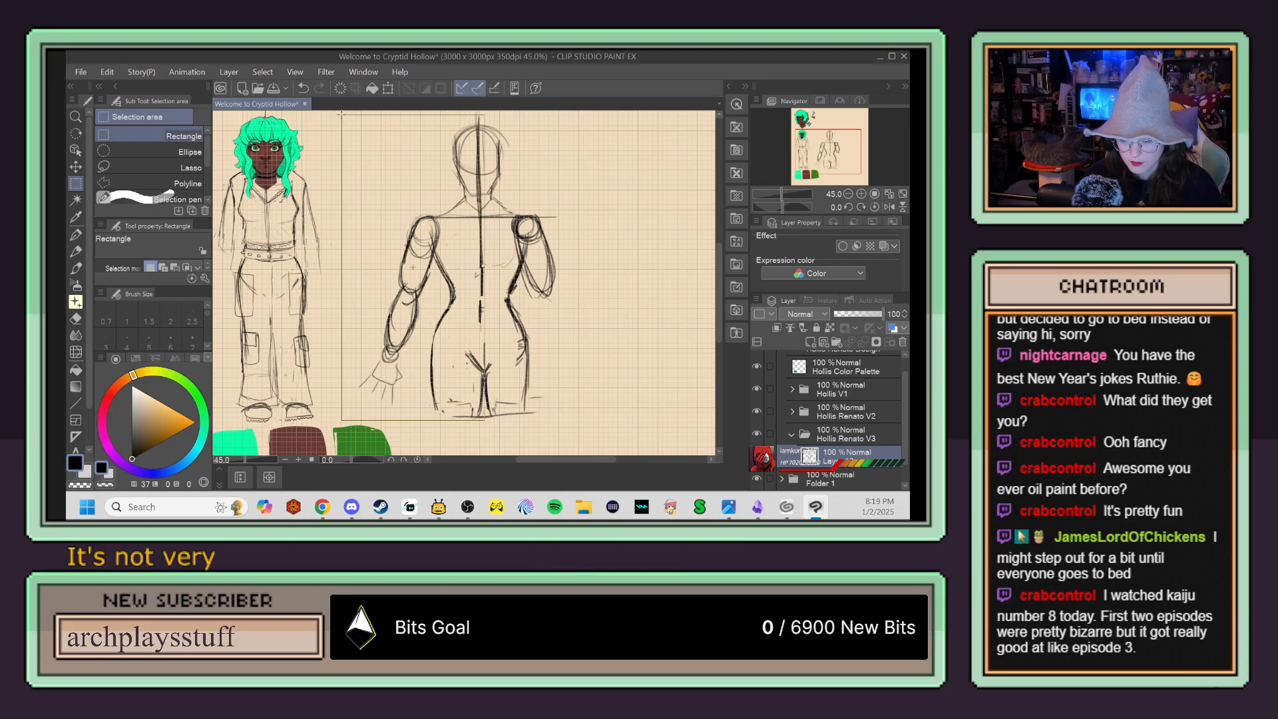
pyautogui.moveTo(341, 113); pyautogui.dragTo(347, 116)
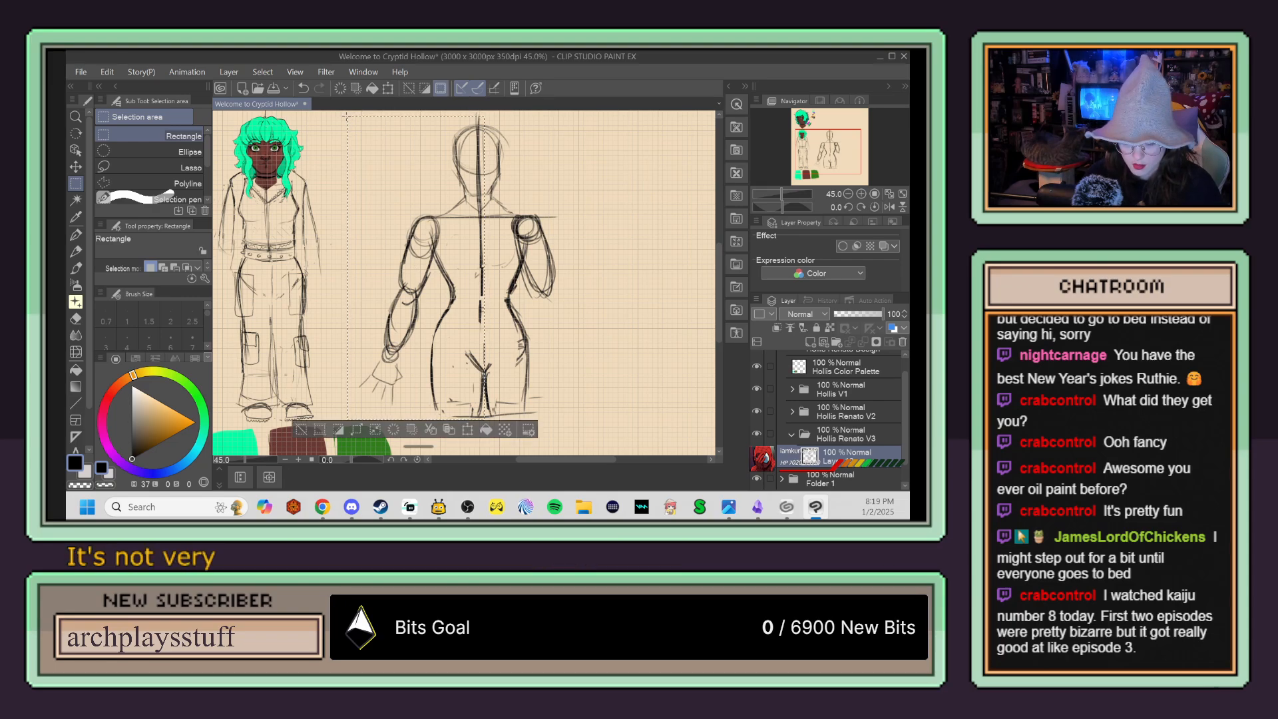
pyautogui.hotkey('ctrl', 'c')
pyautogui.hotkey('ctrl', 'v')
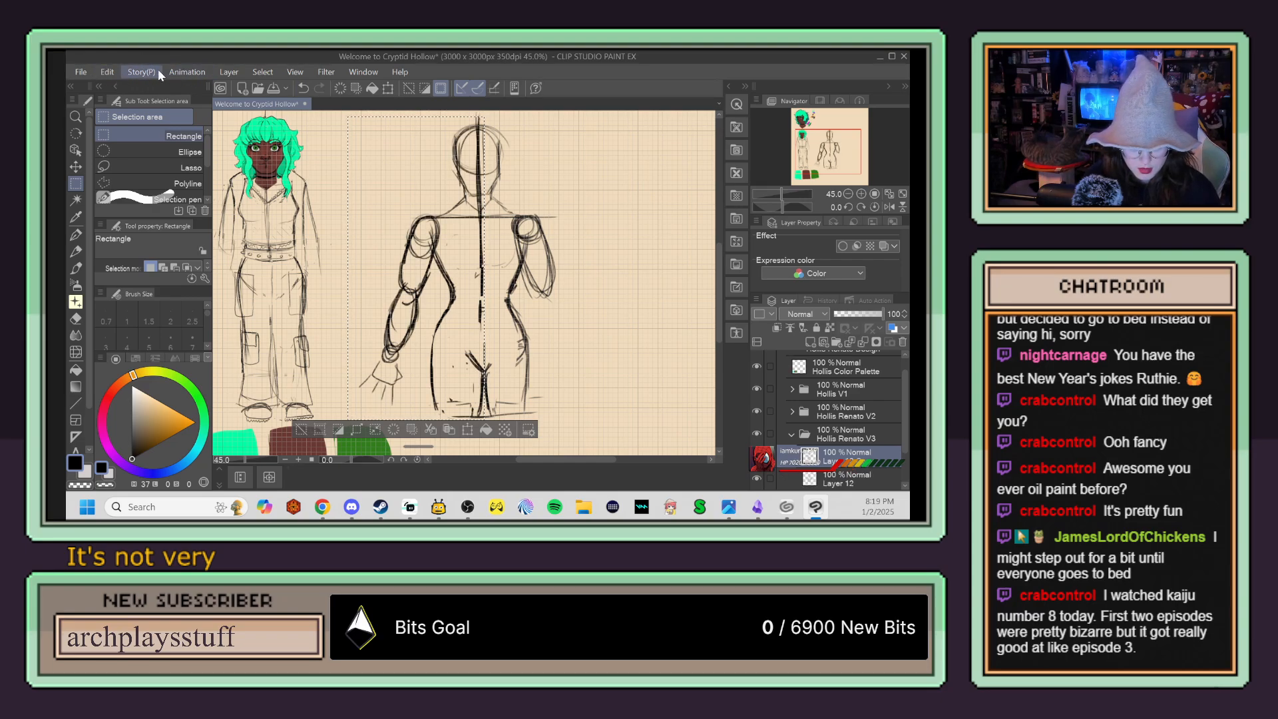
# Step: Flip the pasted body half horizontally, move it to the opposite side of the figure, and apply the transformation
pyautogui.click(107, 72)
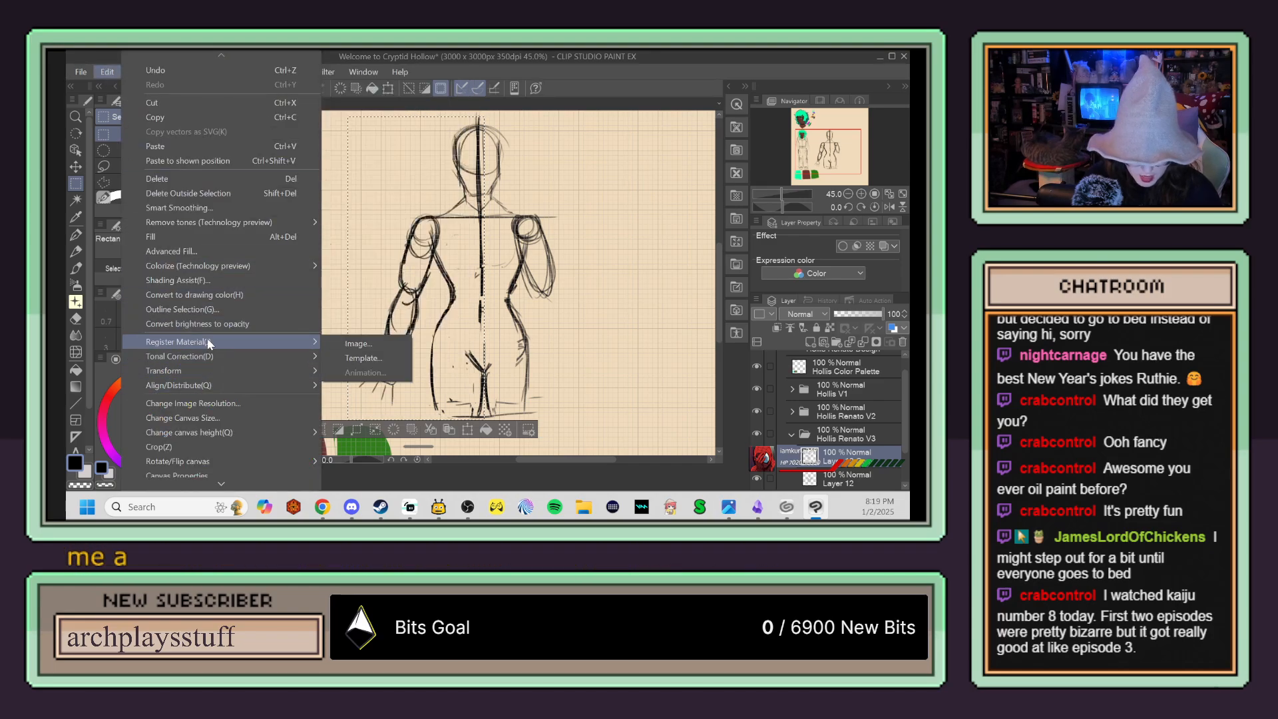
pyautogui.moveTo(211, 366)
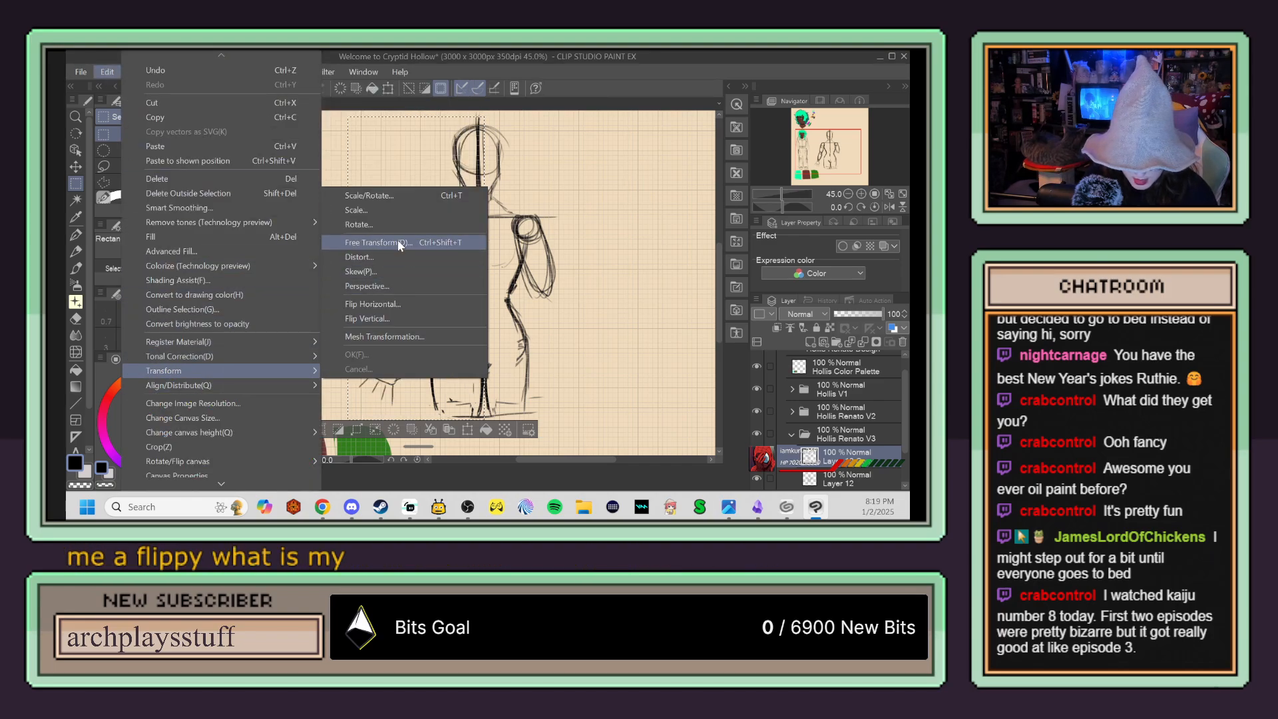
pyautogui.click(403, 317)
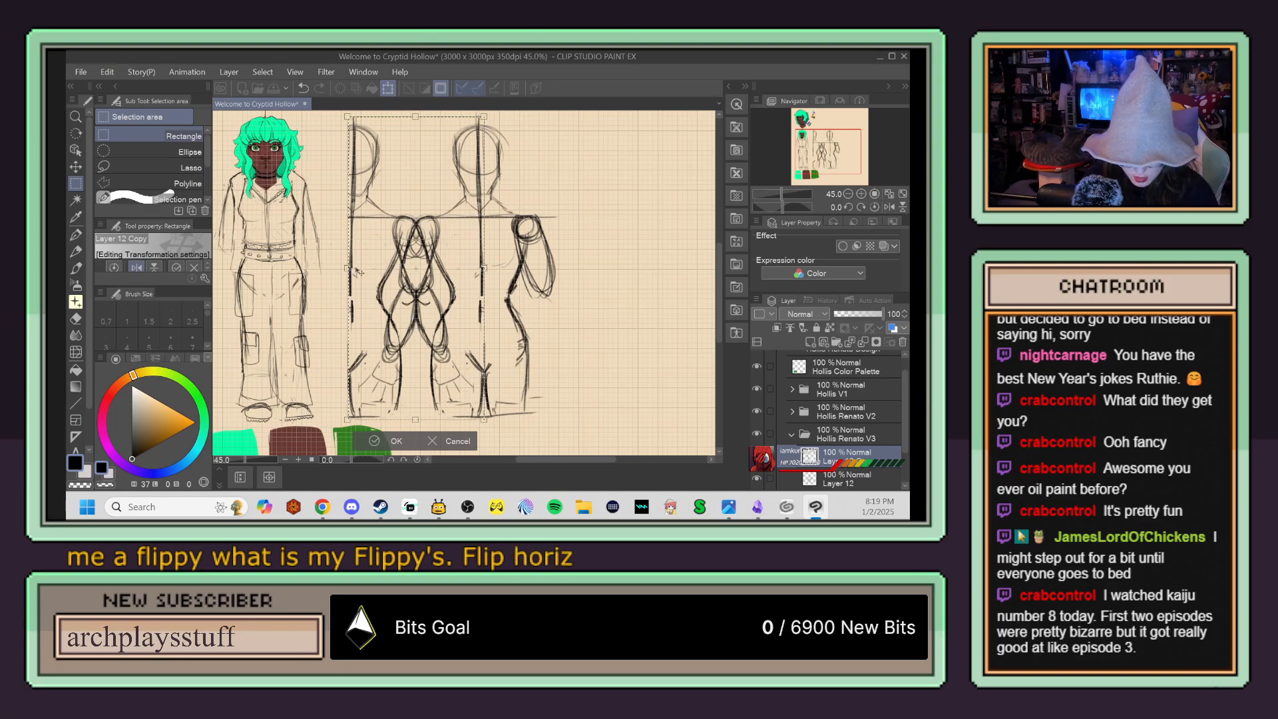
pyautogui.moveTo(395, 308); pyautogui.dragTo(545, 314)
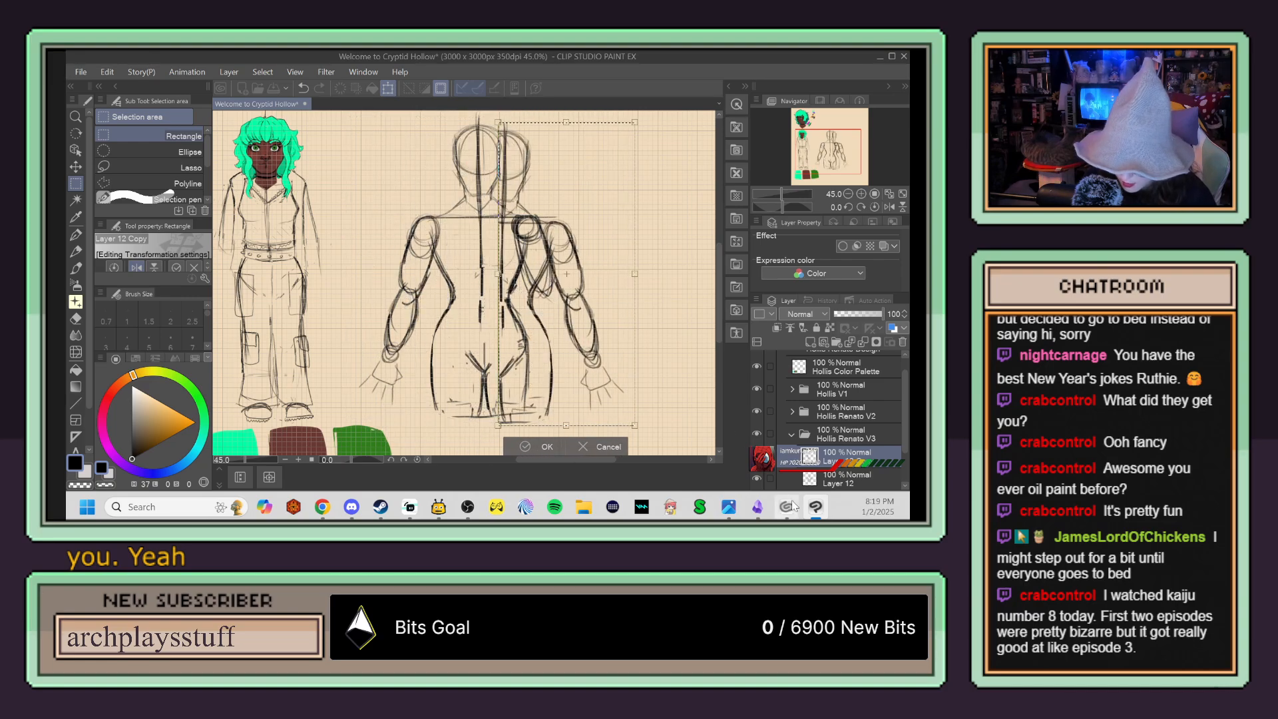
pyautogui.click(820, 481)
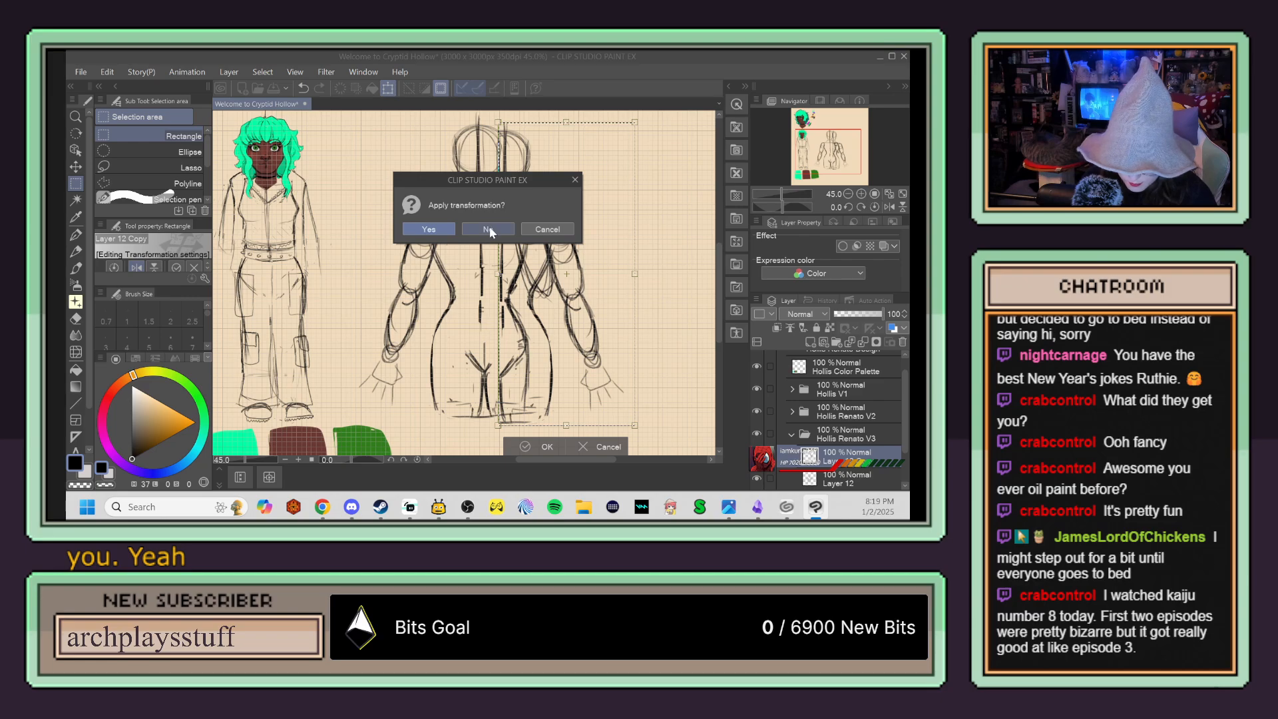
pyautogui.click(437, 230)
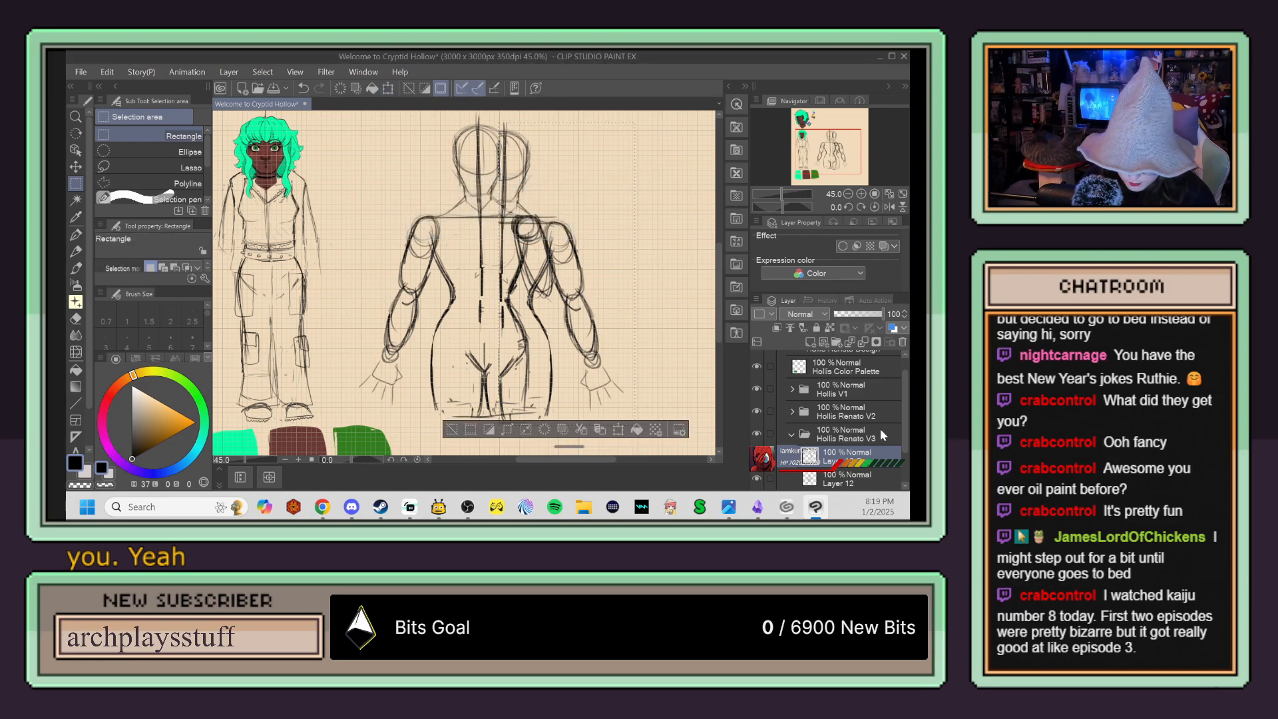
# Step: On Layer 12, erase the original head, arm, waist and hip lines on the mirrored side, clearing the selection to finish
pyautogui.click(826, 481)
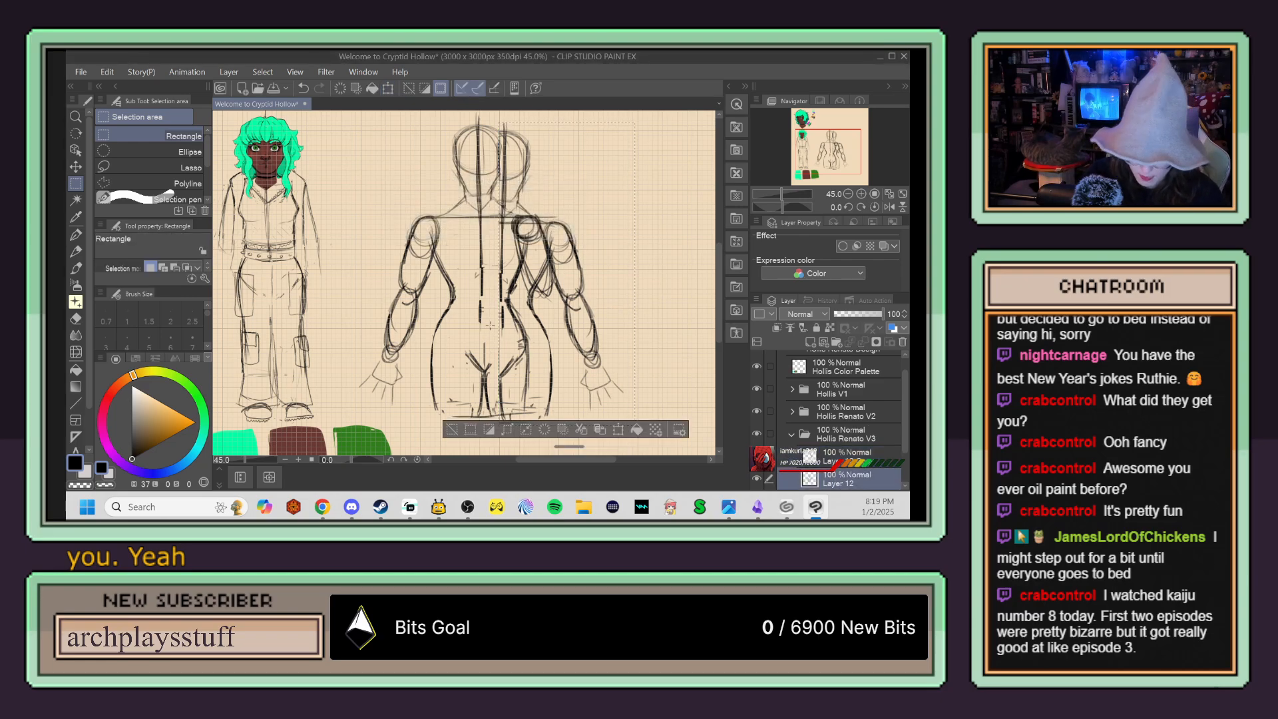
pyautogui.press('p')
pyautogui.press('e')
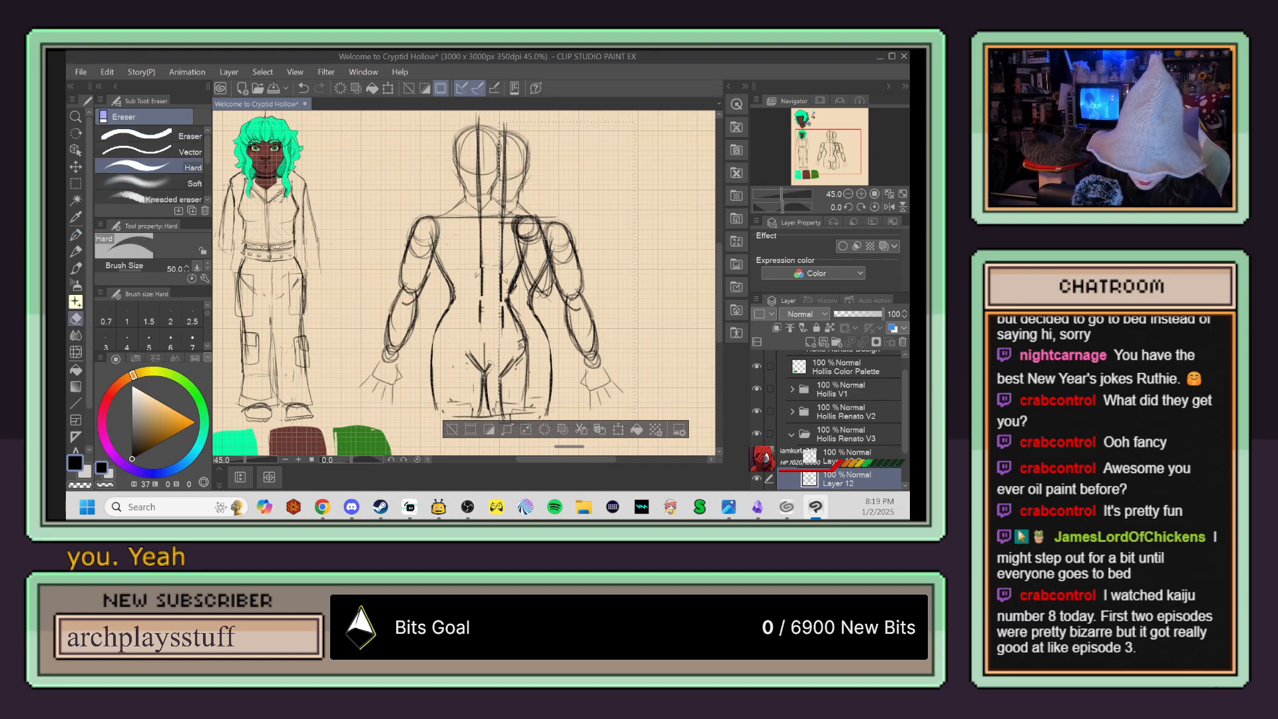
pyautogui.click(817, 452)
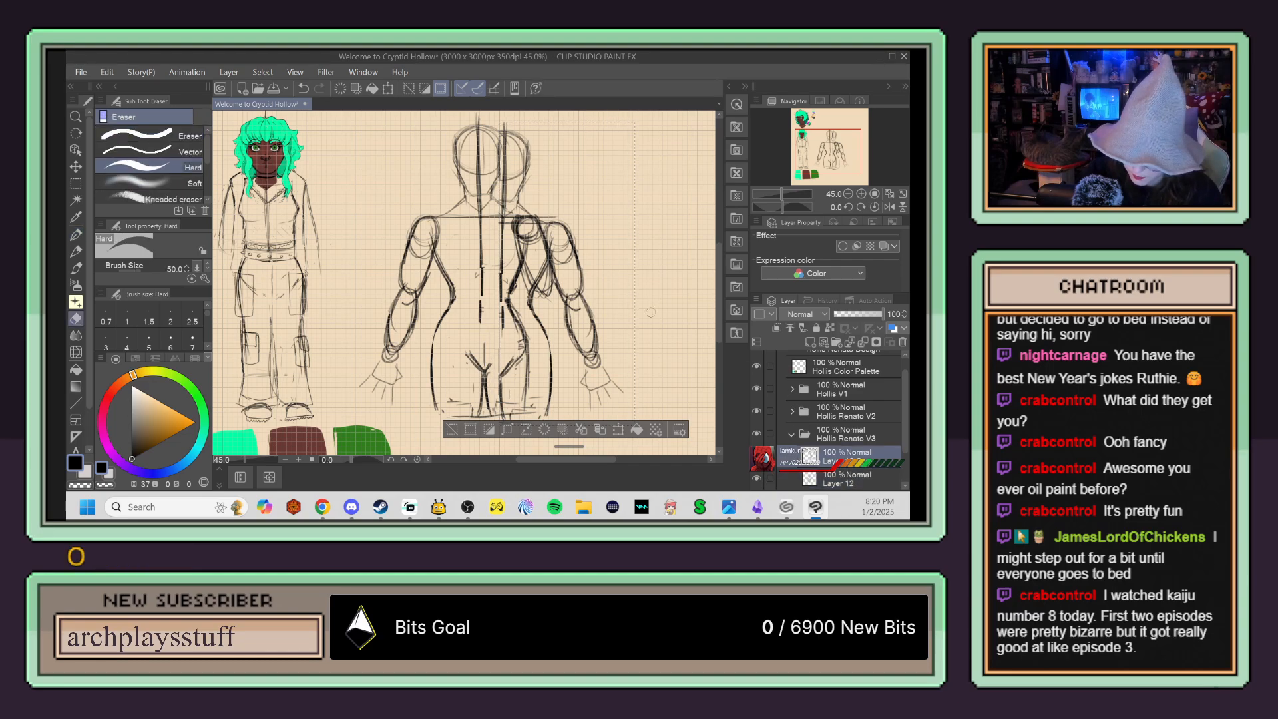
pyautogui.click(816, 478)
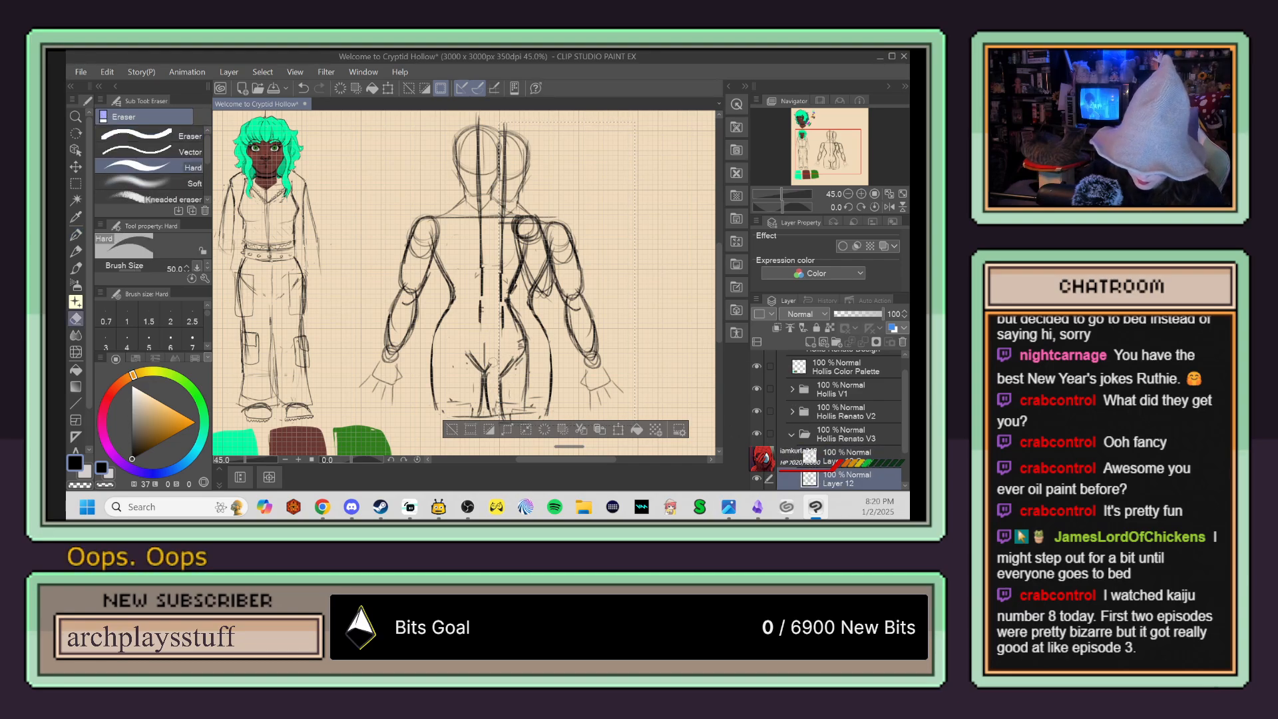
pyautogui.moveTo(511, 356)
pyautogui.mouseDown()
pyautogui.moveTo(526, 362)
pyautogui.moveTo(520, 337)
pyautogui.mouseUp()
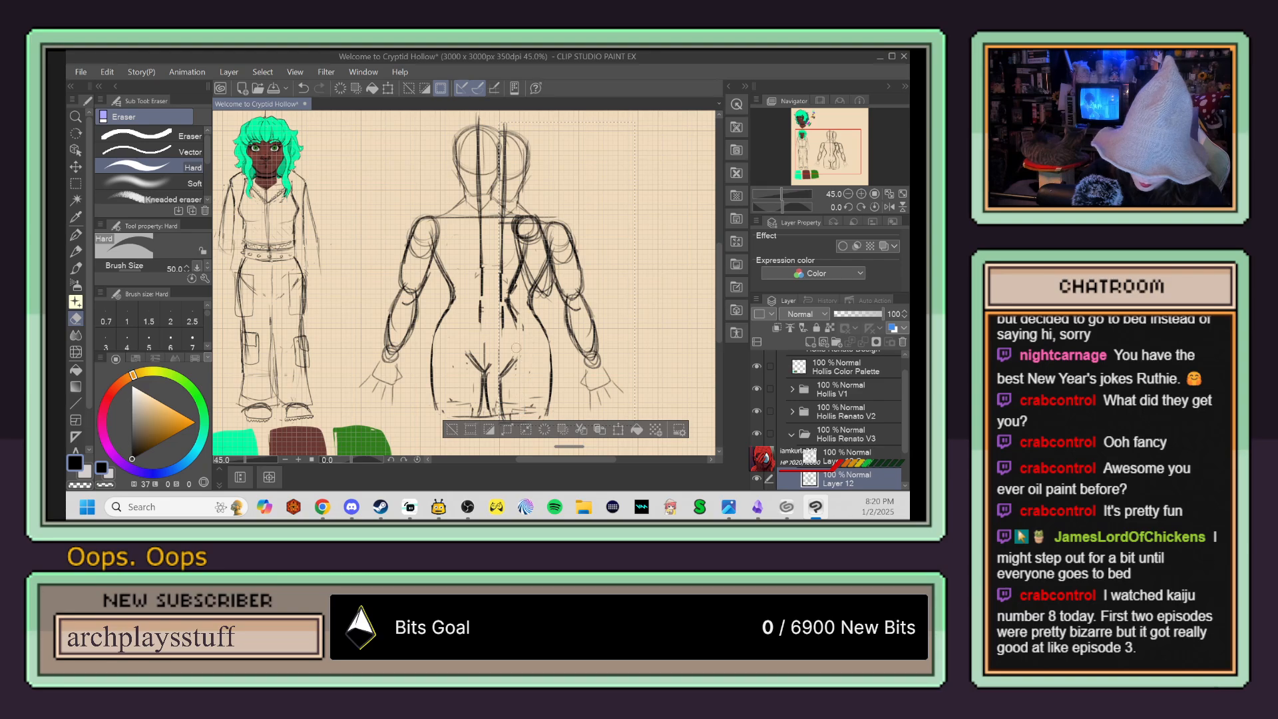
pyautogui.moveTo(512, 287)
pyautogui.mouseDown()
pyautogui.moveTo(534, 217)
pyautogui.moveTo(514, 233)
pyautogui.mouseUp()
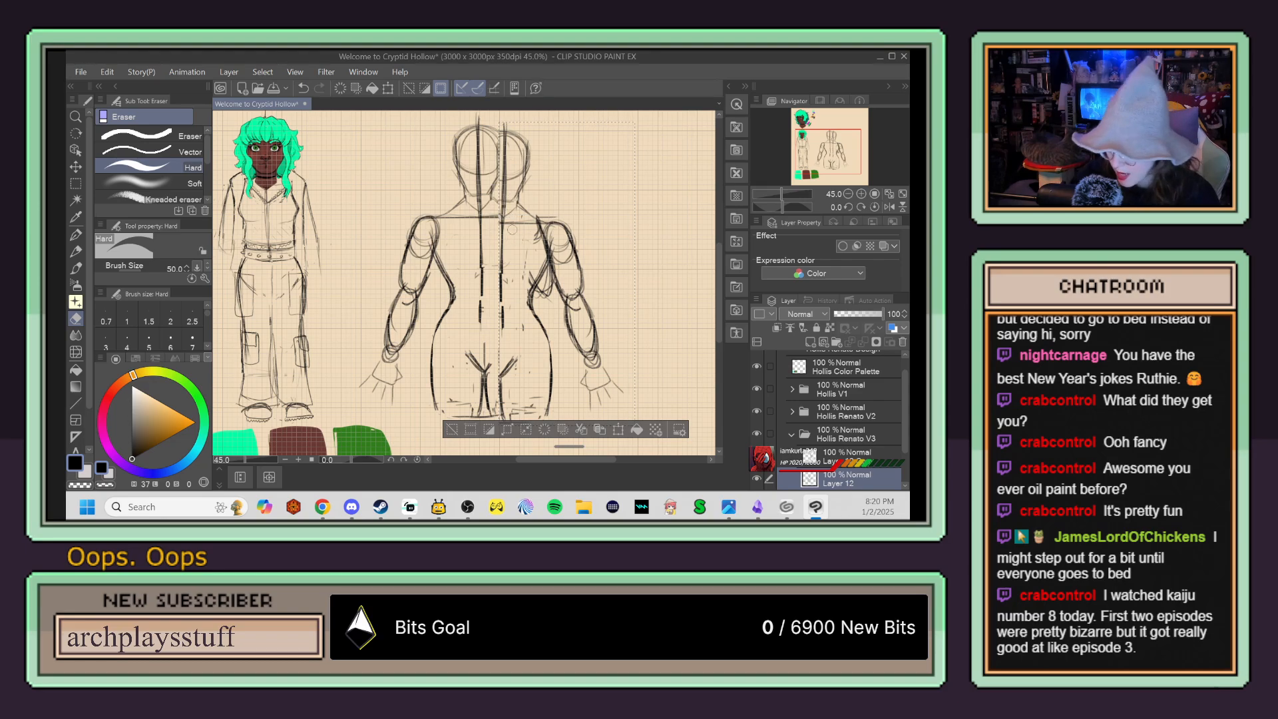
pyautogui.hotkey('ctrl', 'd')
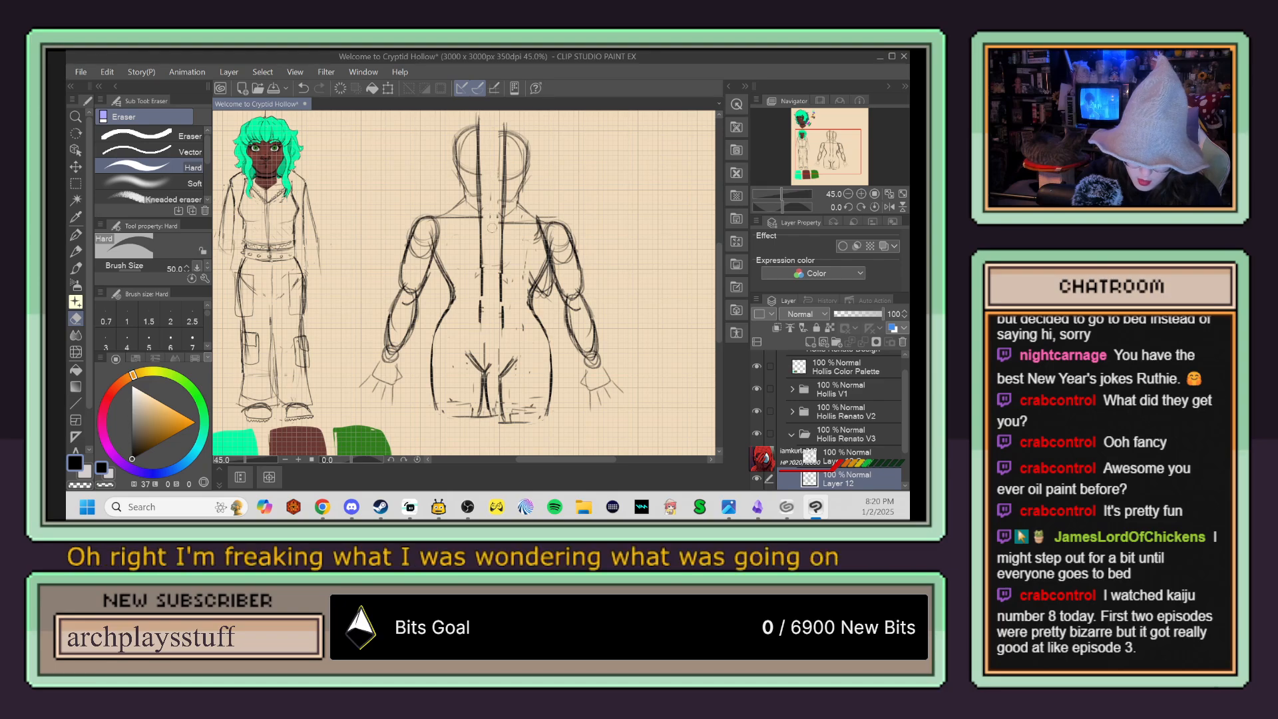
pyautogui.moveTo(489, 363)
pyautogui.mouseDown()
pyautogui.moveTo(495, 432)
pyautogui.moveTo(516, 411)
pyautogui.mouseUp()
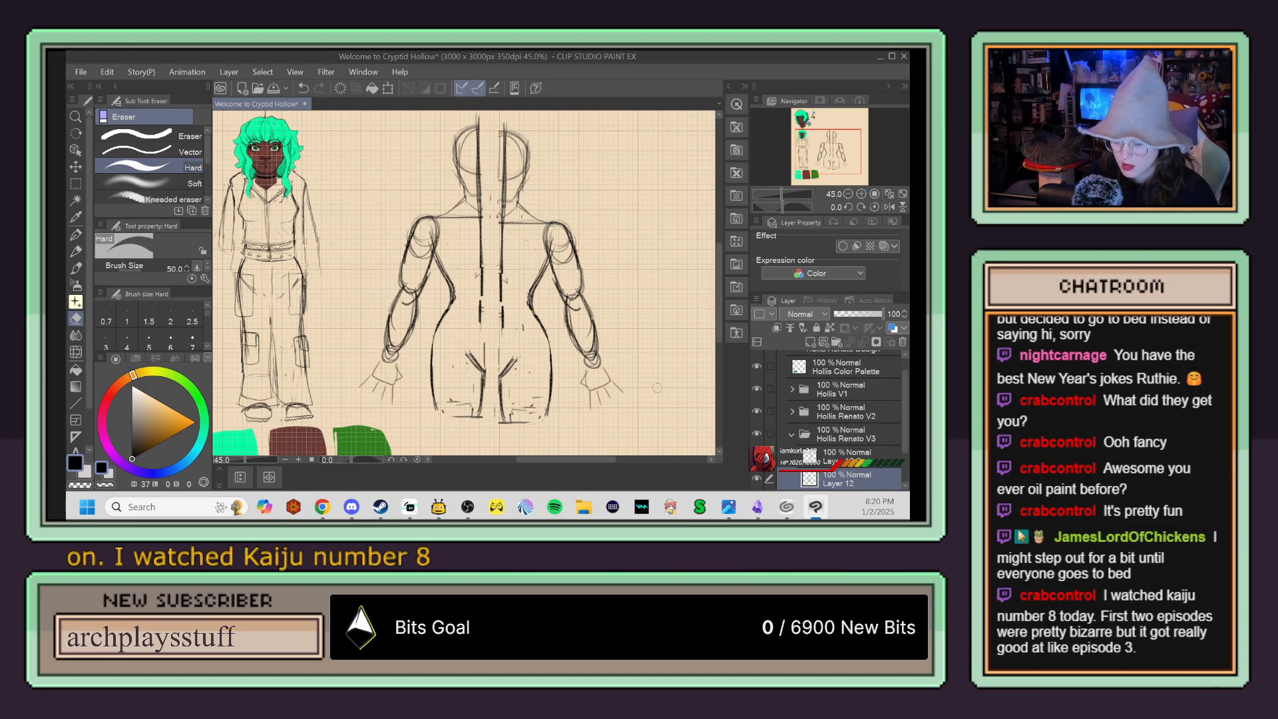
# Step: Move the mirrored body half inward to meet the other half at the centre, and merge it with Layer 12
pyautogui.click(862, 456)
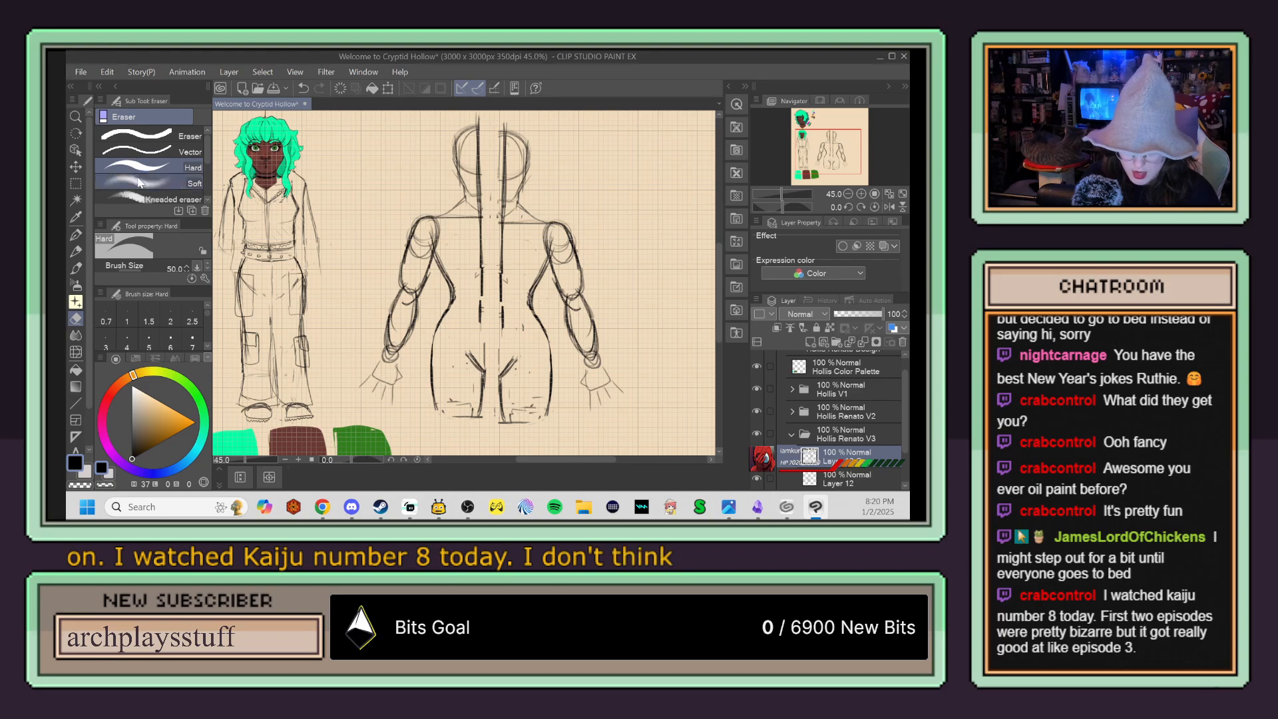
pyautogui.press('k')
pyautogui.moveTo(517, 259); pyautogui.dragTo(526, 269)
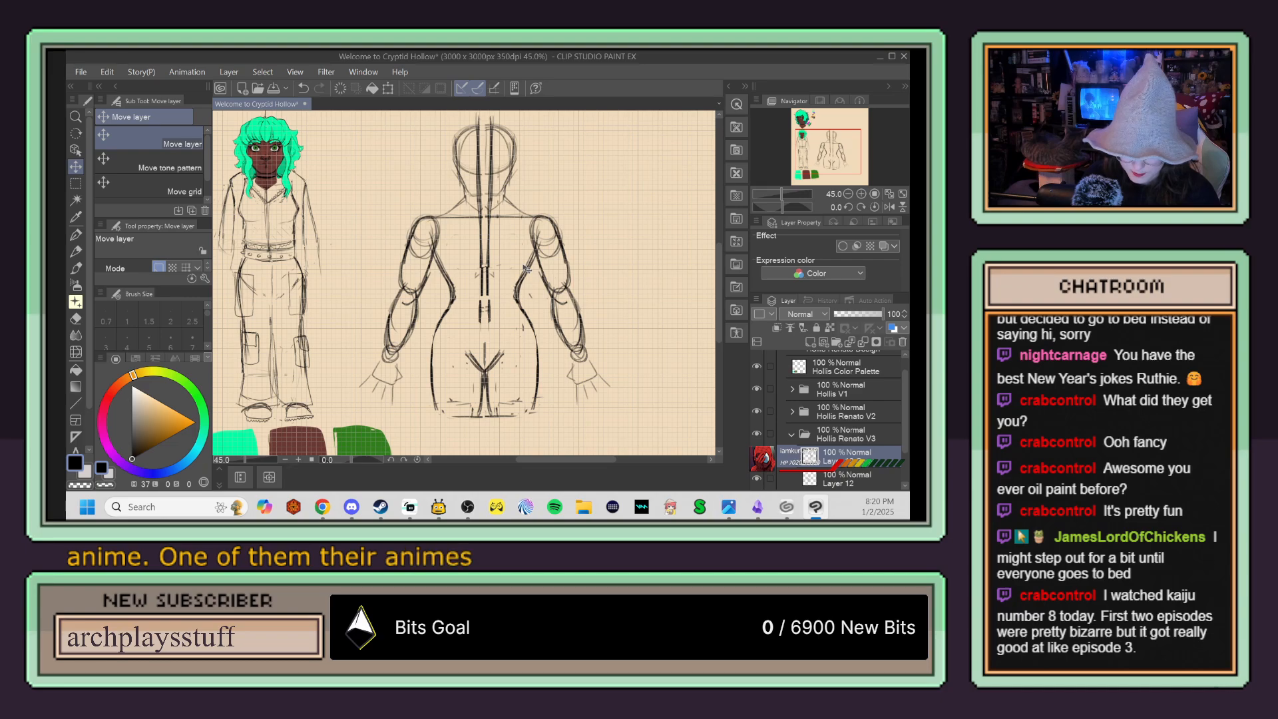
pyautogui.rightClick(796, 458)
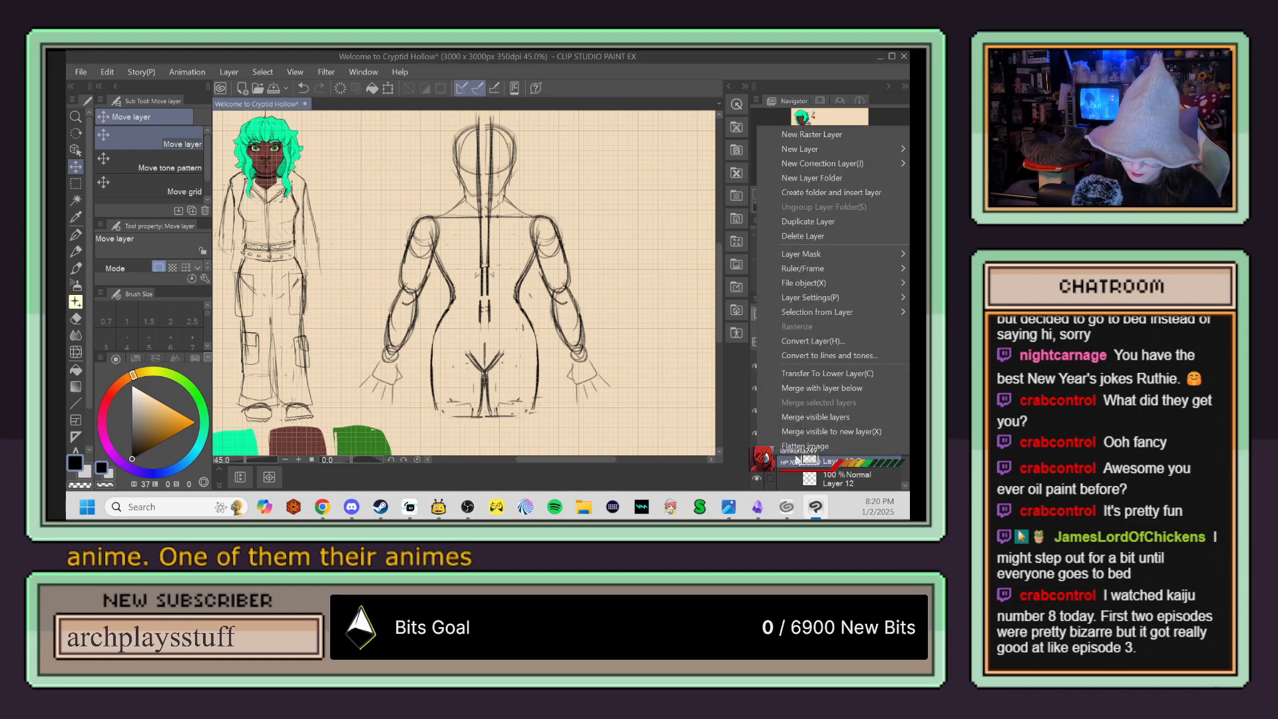
pyautogui.click(797, 459)
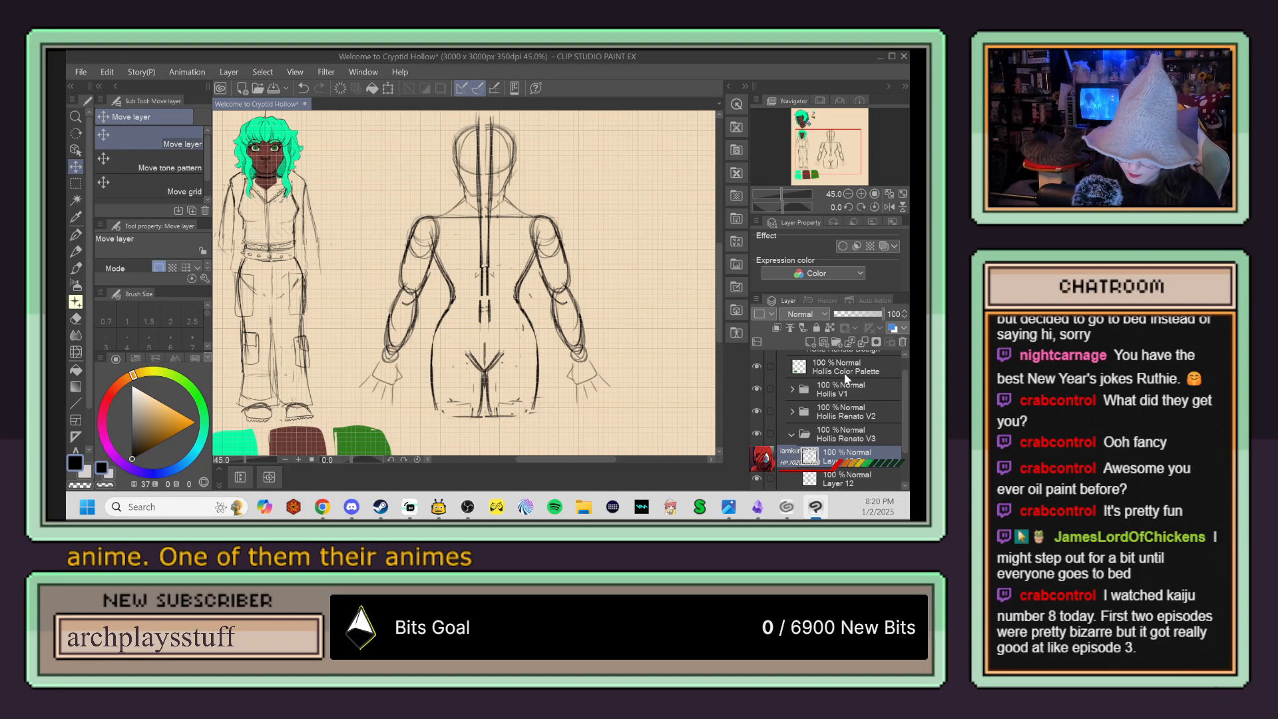
pyautogui.click(863, 341)
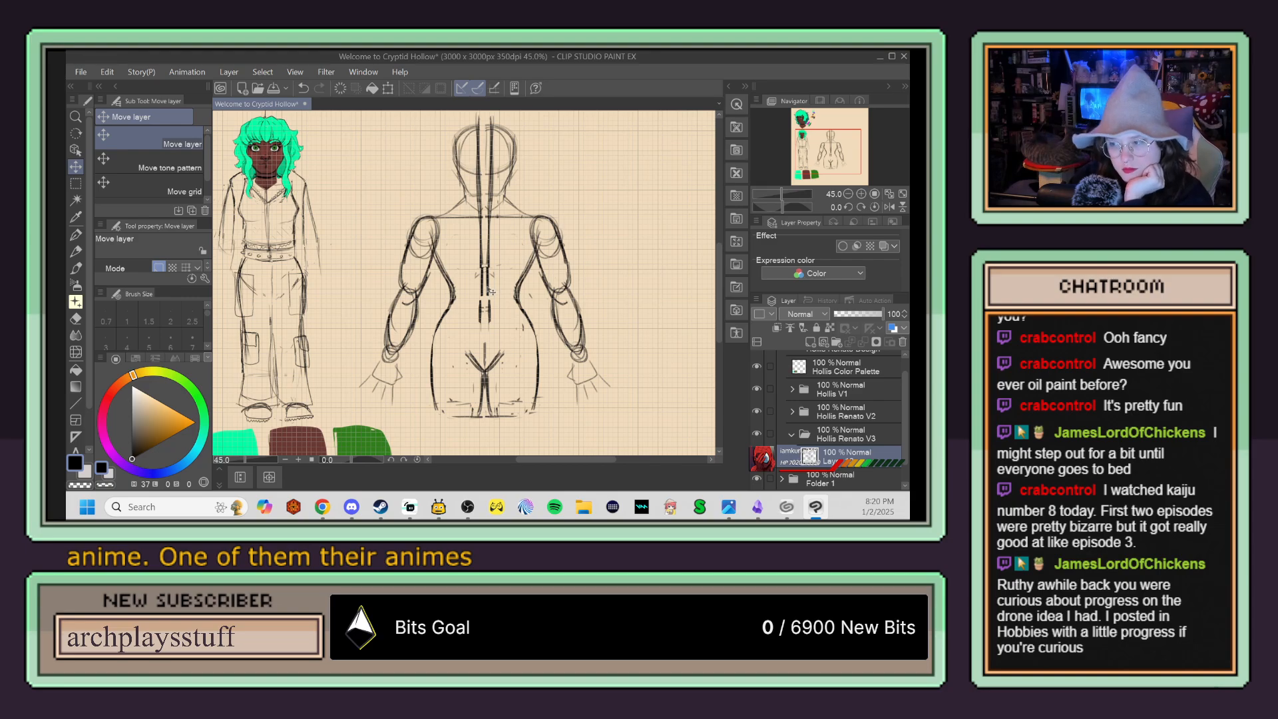
# Step: Erase the doubled centreline through the torso and sketch a small notch curve between the collarbones
pyautogui.press('e')
pyautogui.moveTo(482, 292)
pyautogui.mouseDown()
pyautogui.moveTo(487, 334)
pyautogui.moveTo(487, 225)
pyautogui.moveTo(476, 220)
pyautogui.moveTo(477, 235)
pyautogui.mouseUp()
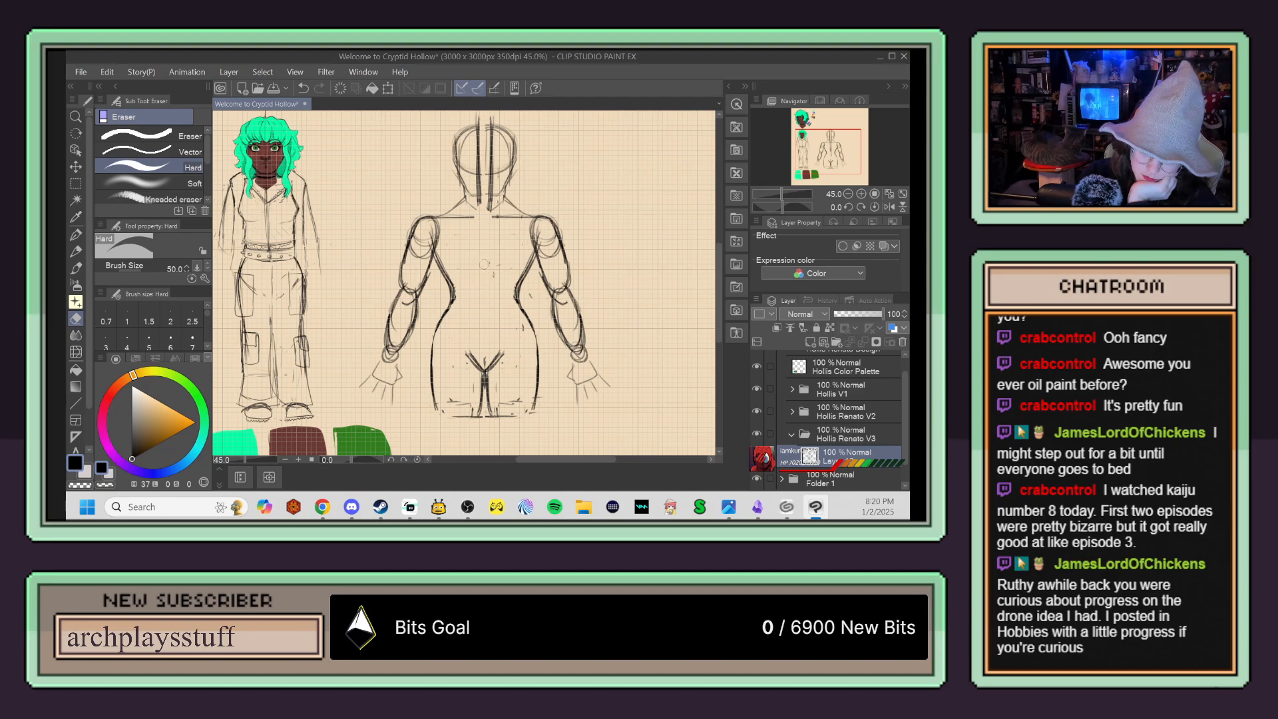
pyautogui.press('p')
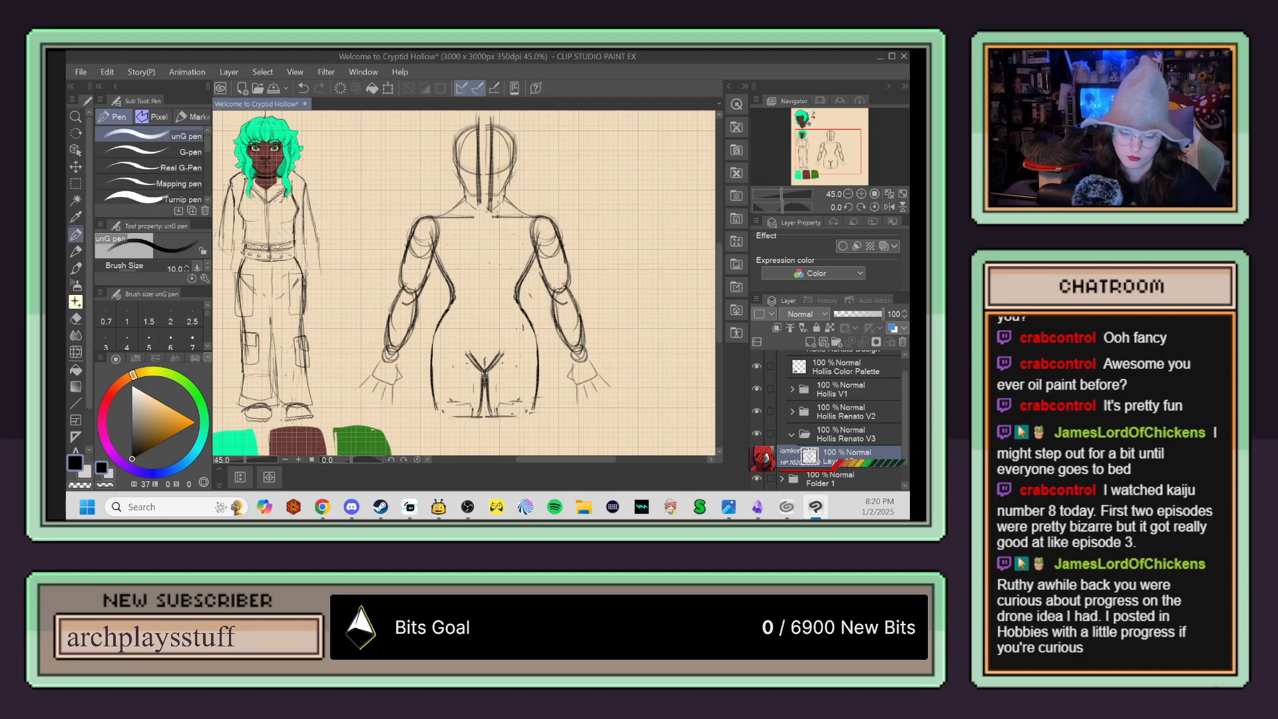
pyautogui.scroll(2, 491, 212)
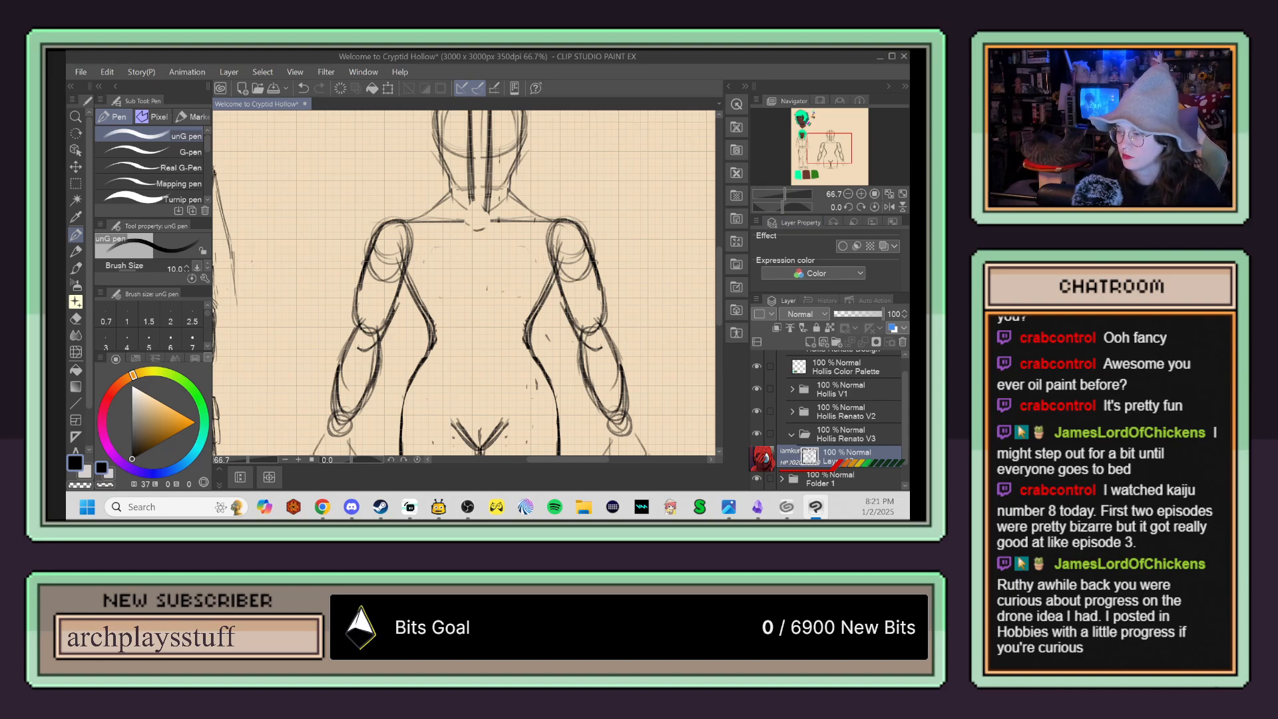
pyautogui.hotkey('alt', 'Tab')
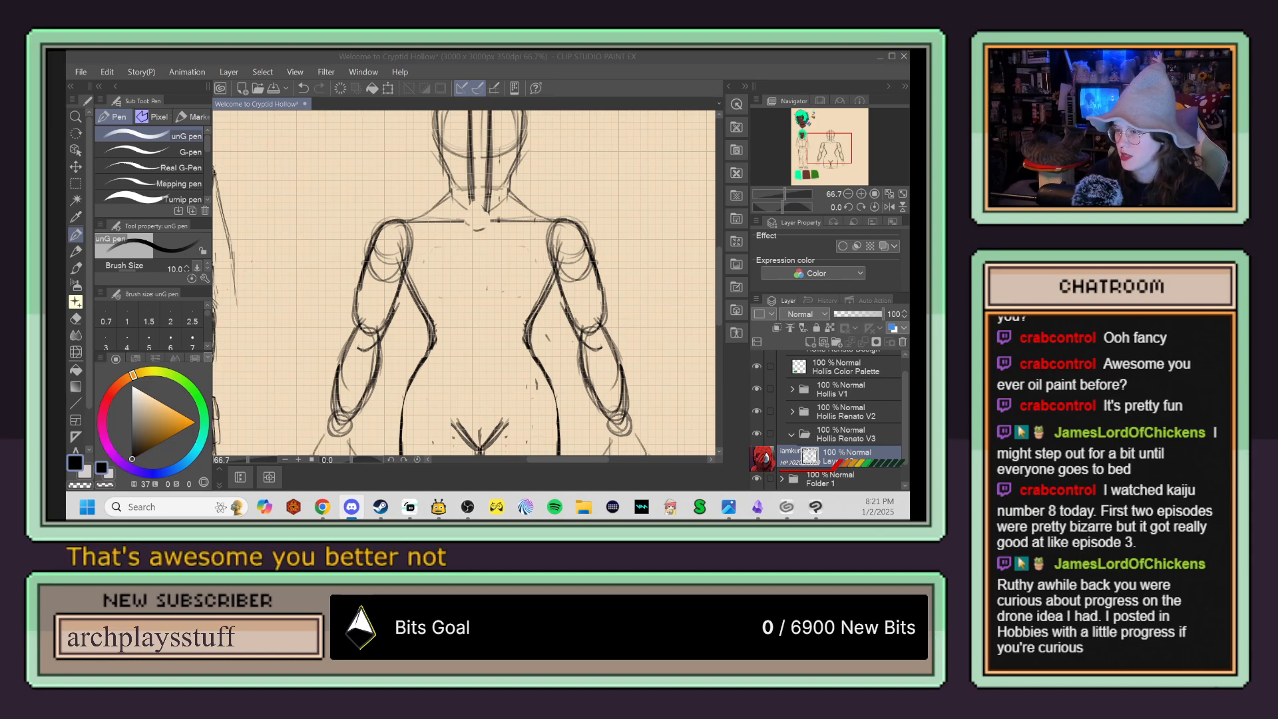
pyautogui.hotkey('alt', 'Tab')
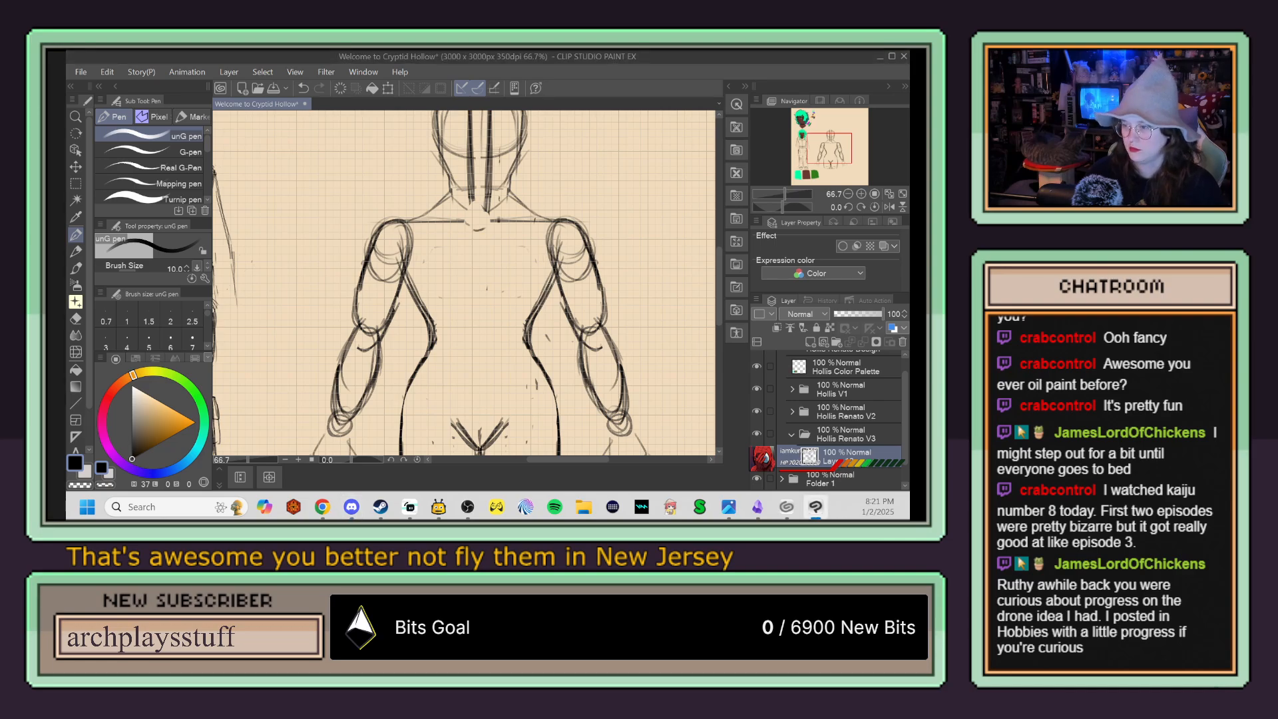
pyautogui.hotkey('alt', 'Tab')
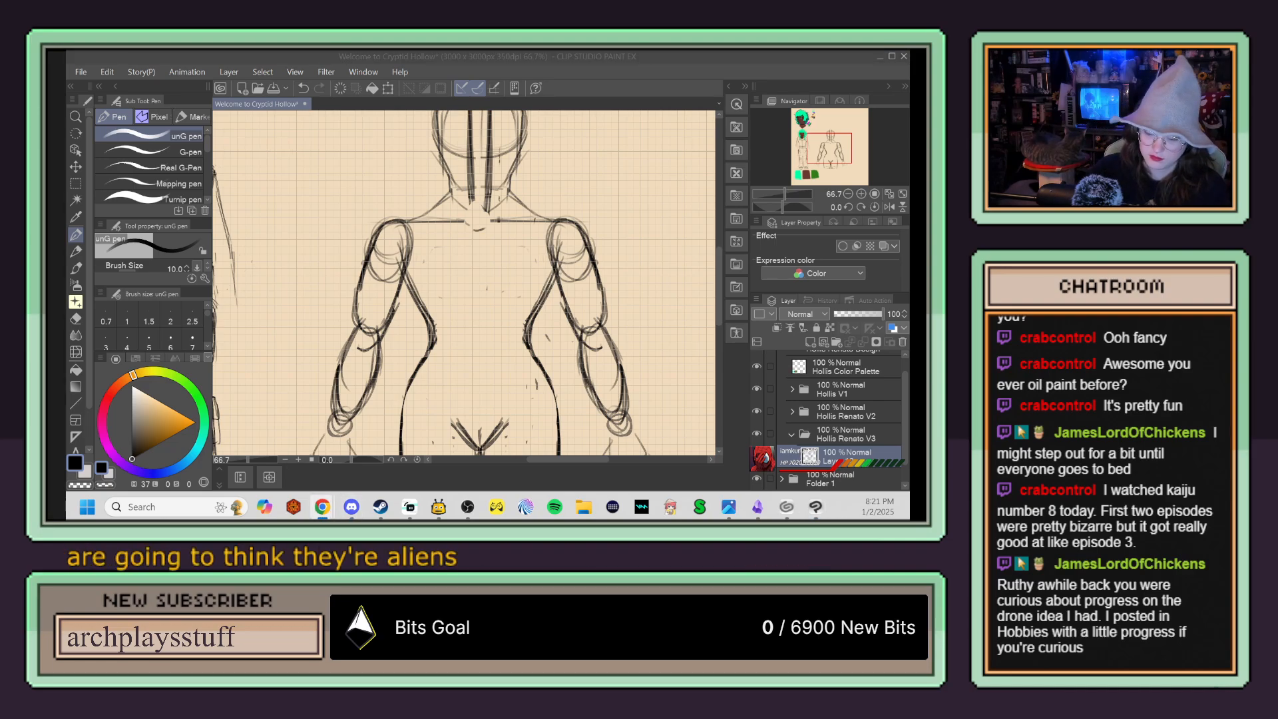
pyautogui.hotkey('alt', 'Tab')
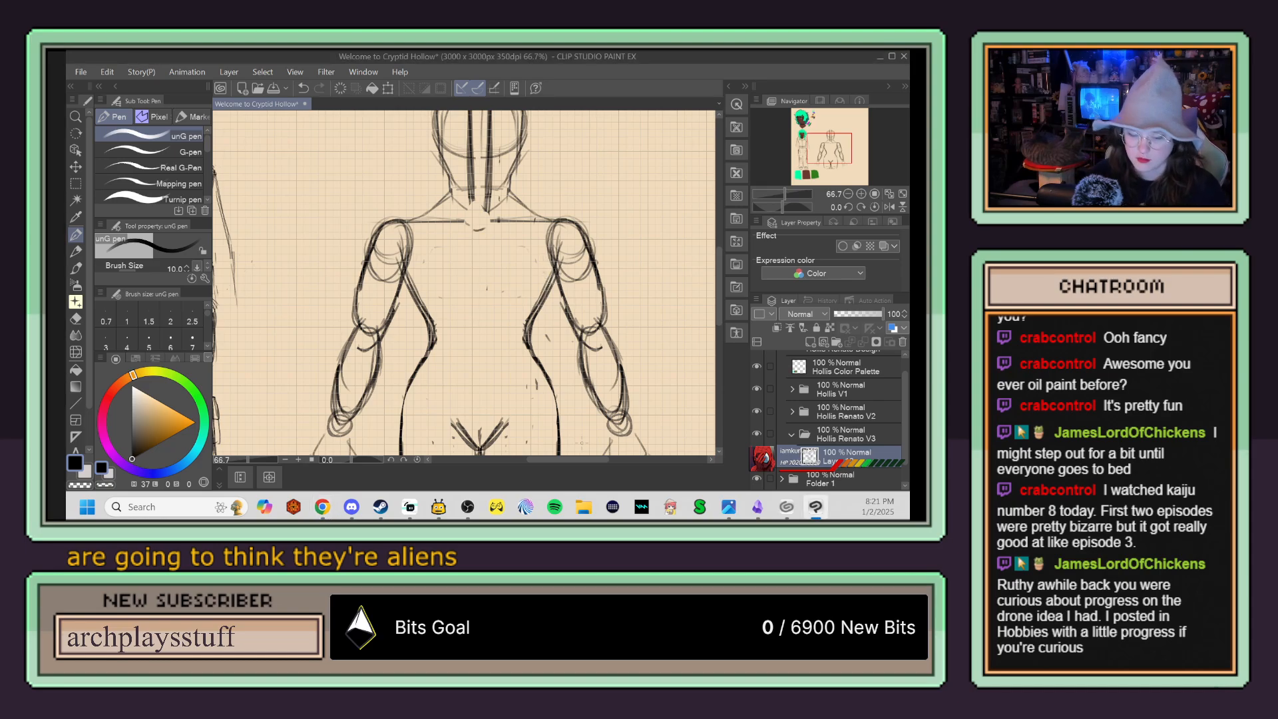
# Step: Lasso the shoulders, arms and hands, narrow them and shift them slightly upward, apply the transformation and clear the selection
pyautogui.click(76, 183)
pyautogui.click(138, 168)
pyautogui.scroll(-2, 332, 319)
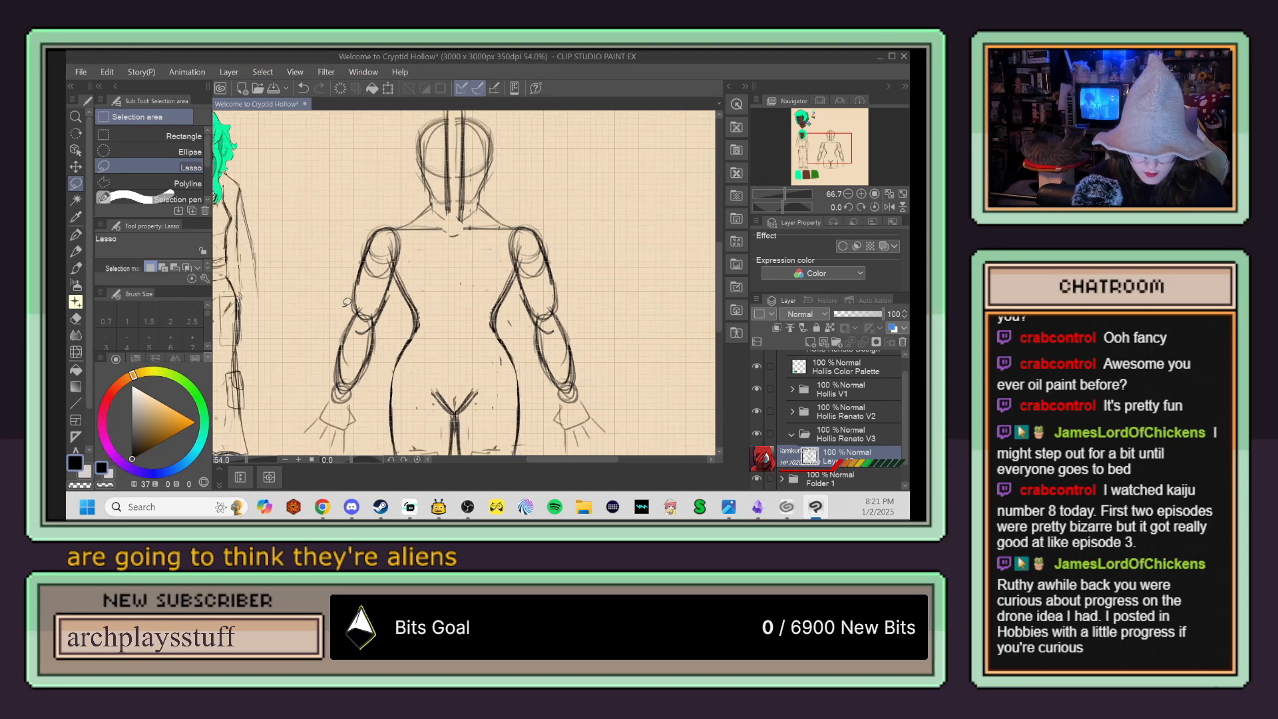
pyautogui.scroll(-1, 297, 380)
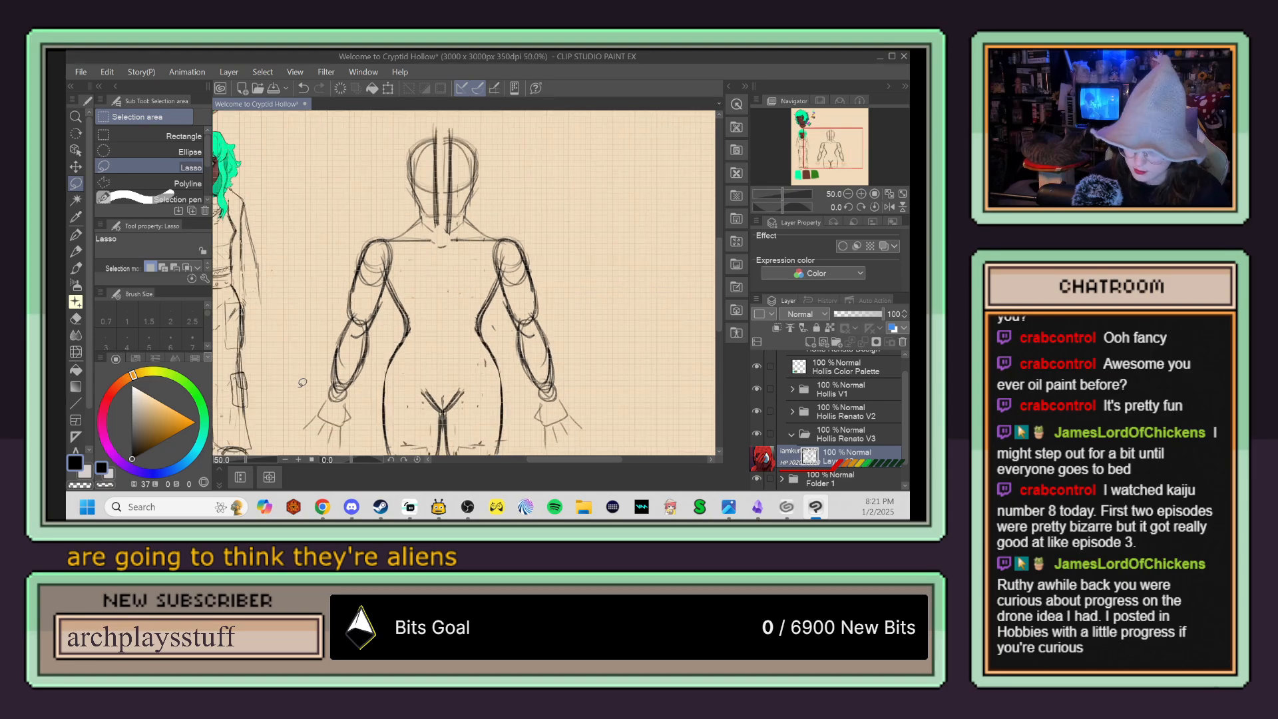
pyautogui.moveTo(295, 405)
pyautogui.mouseDown()
pyautogui.moveTo(342, 453)
pyautogui.moveTo(357, 444)
pyautogui.moveTo(394, 281)
pyautogui.moveTo(456, 261)
pyautogui.moveTo(500, 280)
pyautogui.moveTo(534, 441)
pyautogui.moveTo(562, 451)
pyautogui.moveTo(607, 412)
pyautogui.moveTo(571, 299)
pyautogui.moveTo(516, 227)
pyautogui.moveTo(466, 215)
pyautogui.moveTo(413, 213)
pyautogui.moveTo(372, 233)
pyautogui.moveTo(318, 286)
pyautogui.moveTo(295, 391)
pyautogui.mouseUp()
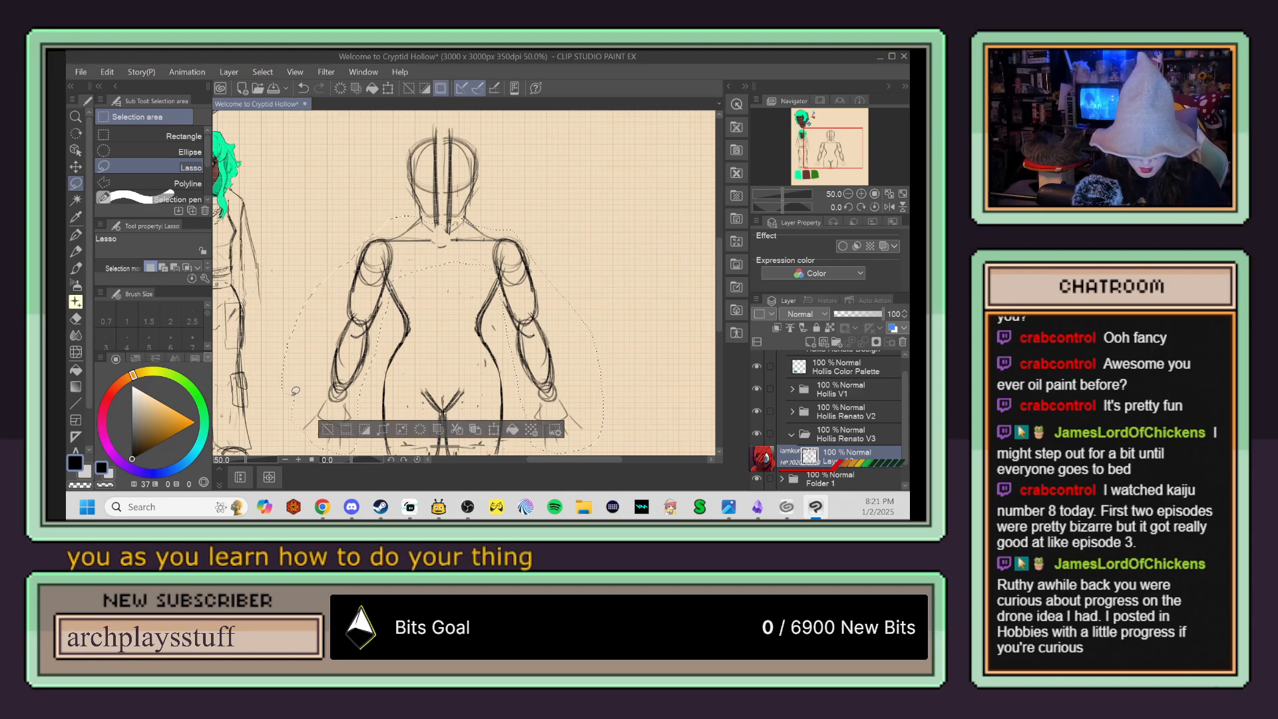
pyautogui.hotkey('ctrl', 't')
pyautogui.moveTo(281, 335); pyautogui.dragTo(295, 333)
pyautogui.moveTo(452, 317); pyautogui.dragTo(460, 283)
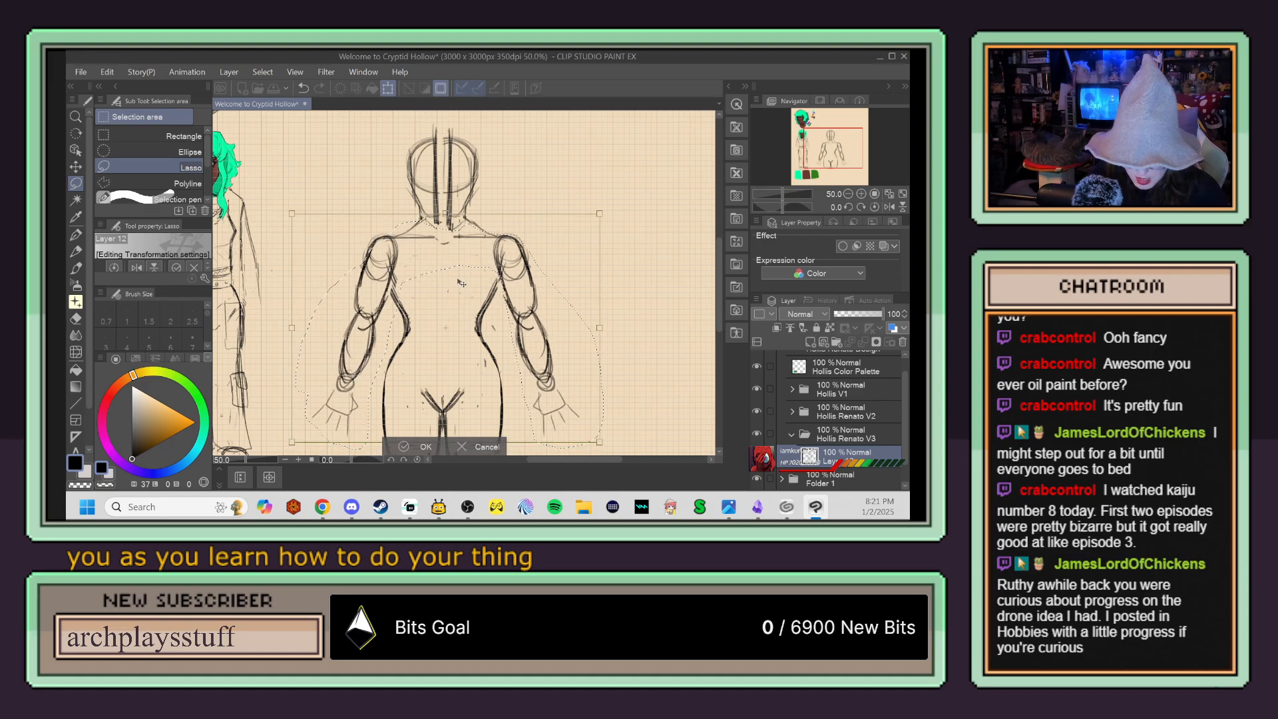
pyautogui.click(422, 446)
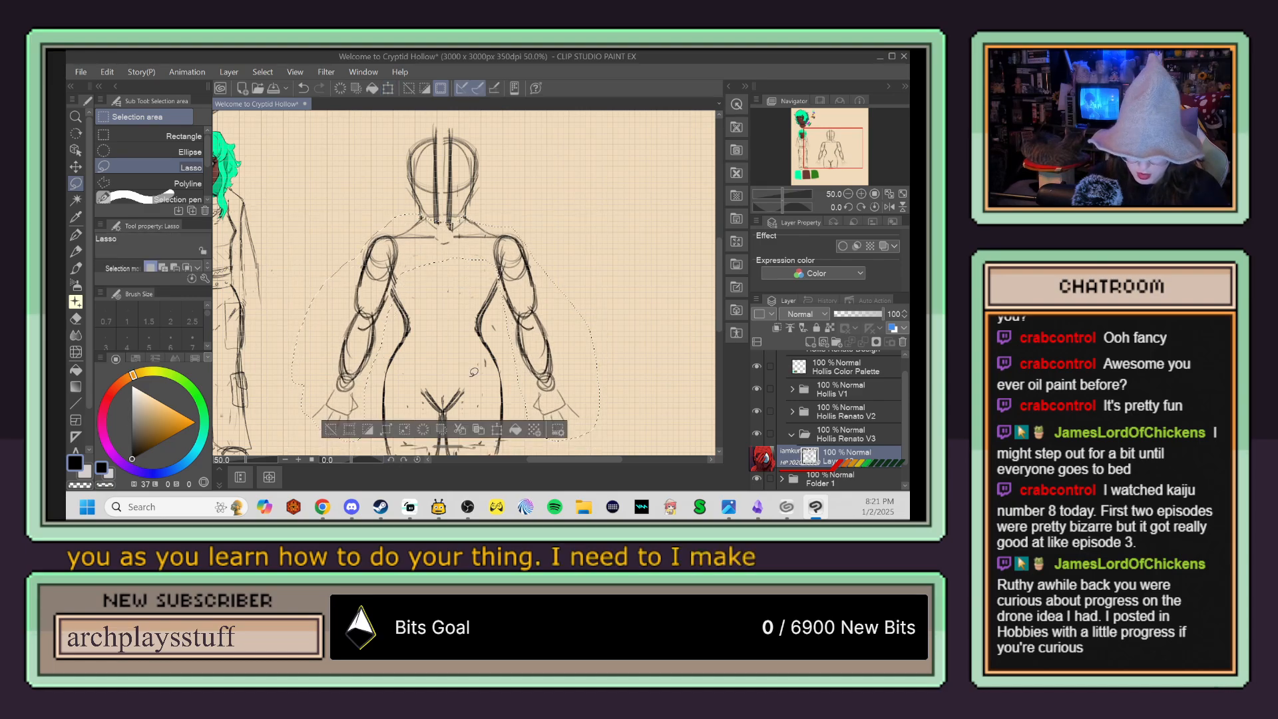
pyautogui.hotkey('ctrl', 'd')
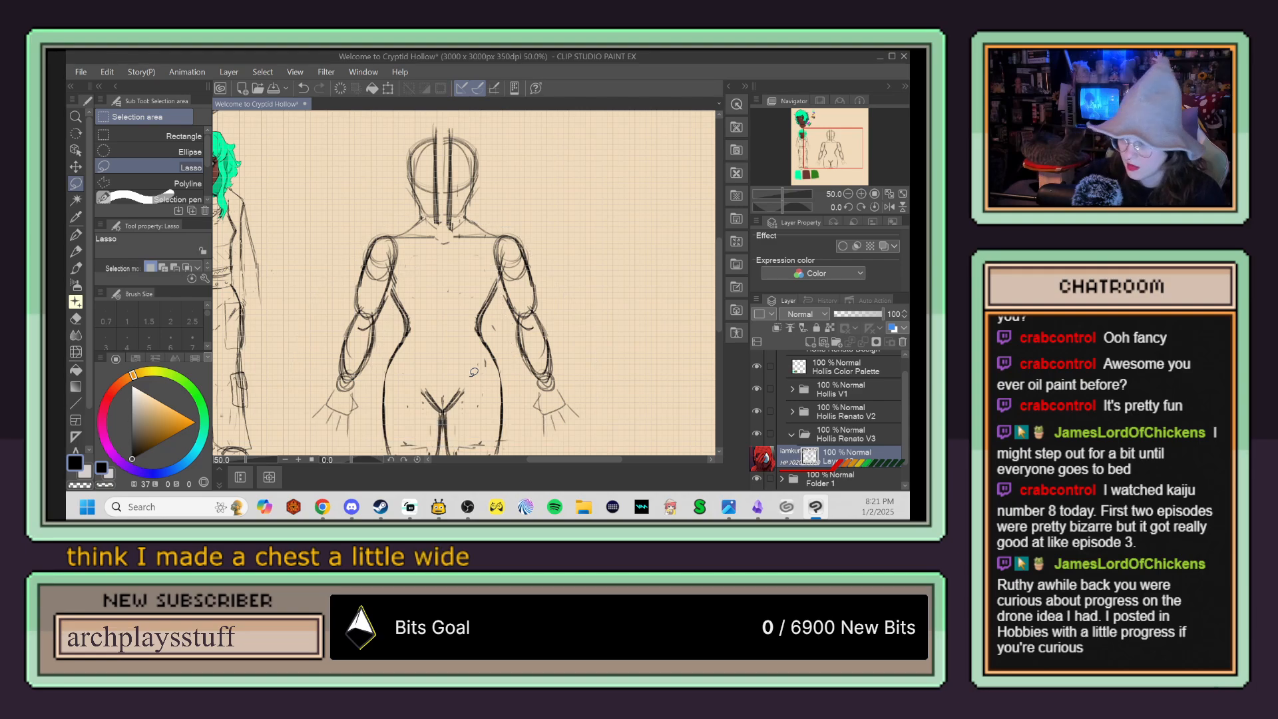
# Step: Erase both torso contours between armpits and waist, redraw them with the pen, and clean up the overlapping strokes
pyautogui.press('e')
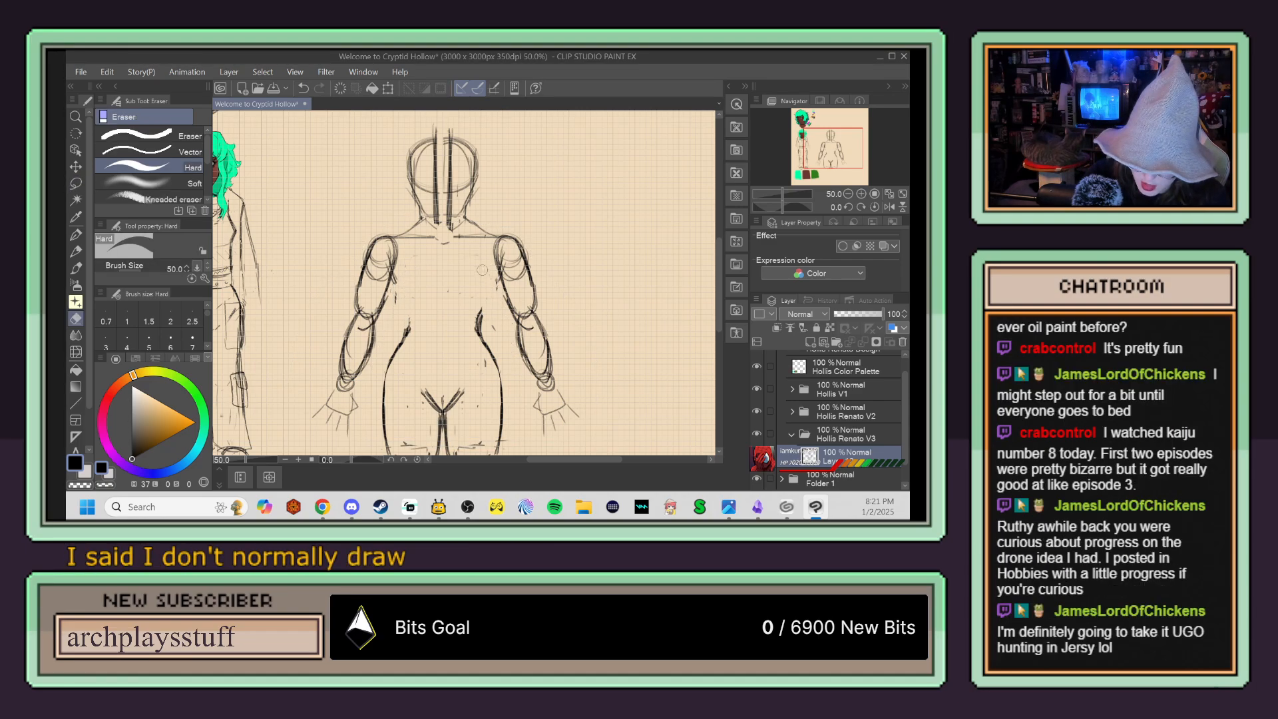
pyautogui.press('p')
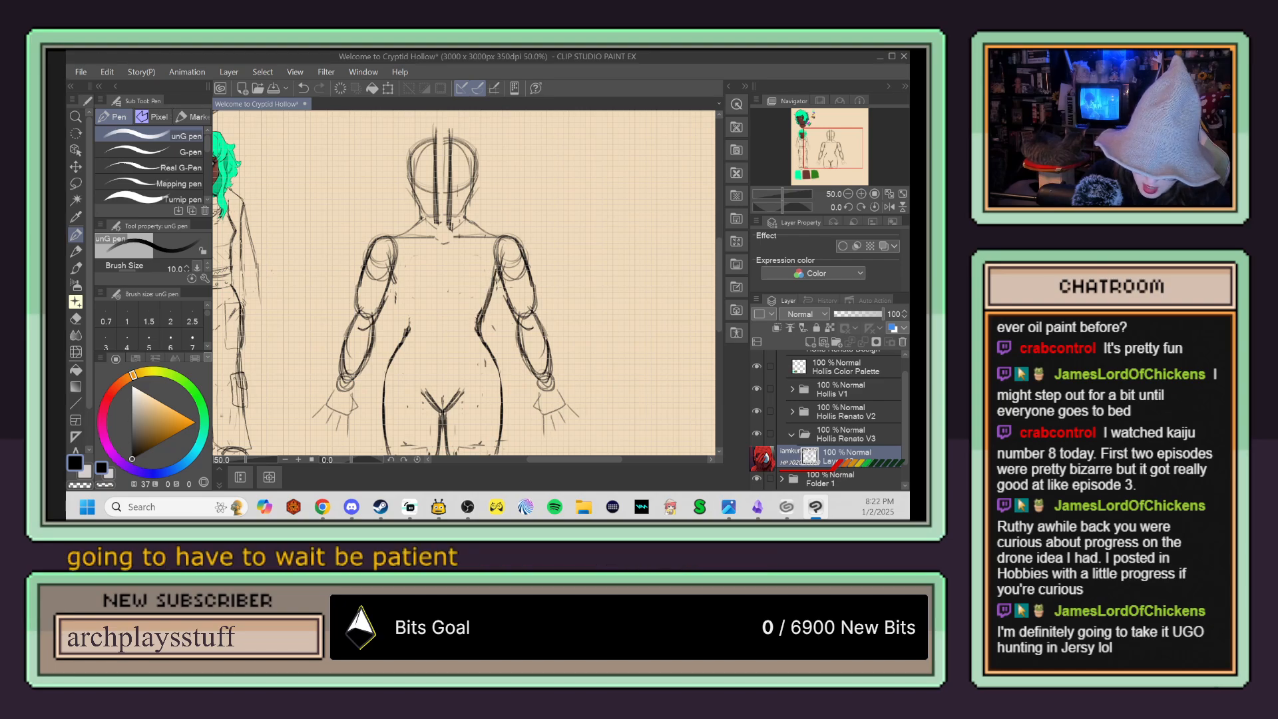
pyautogui.scroll(1, 514, 223)
pyautogui.moveTo(351, 290)
pyautogui.mouseDown()
pyautogui.moveTo(371, 360)
pyautogui.moveTo(359, 303)
pyautogui.mouseUp()
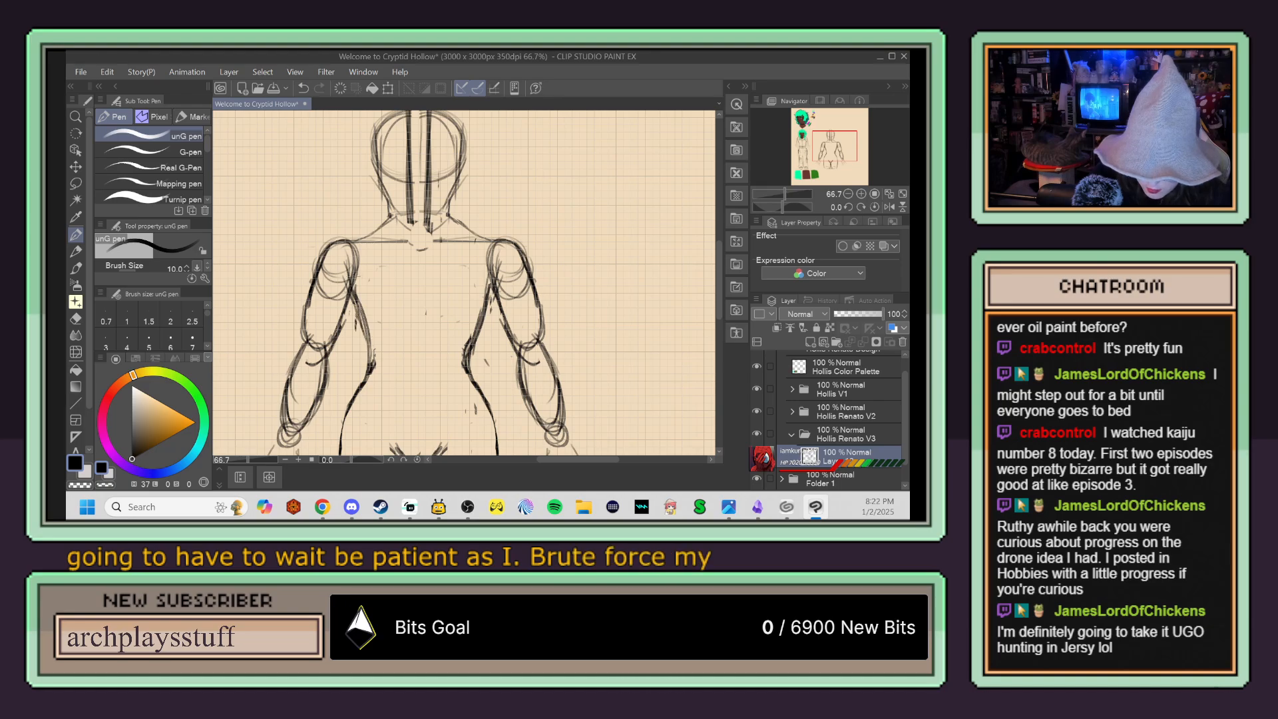
pyautogui.moveTo(467, 358)
pyautogui.mouseDown()
pyautogui.moveTo(485, 300)
pyautogui.moveTo(476, 384)
pyautogui.mouseUp()
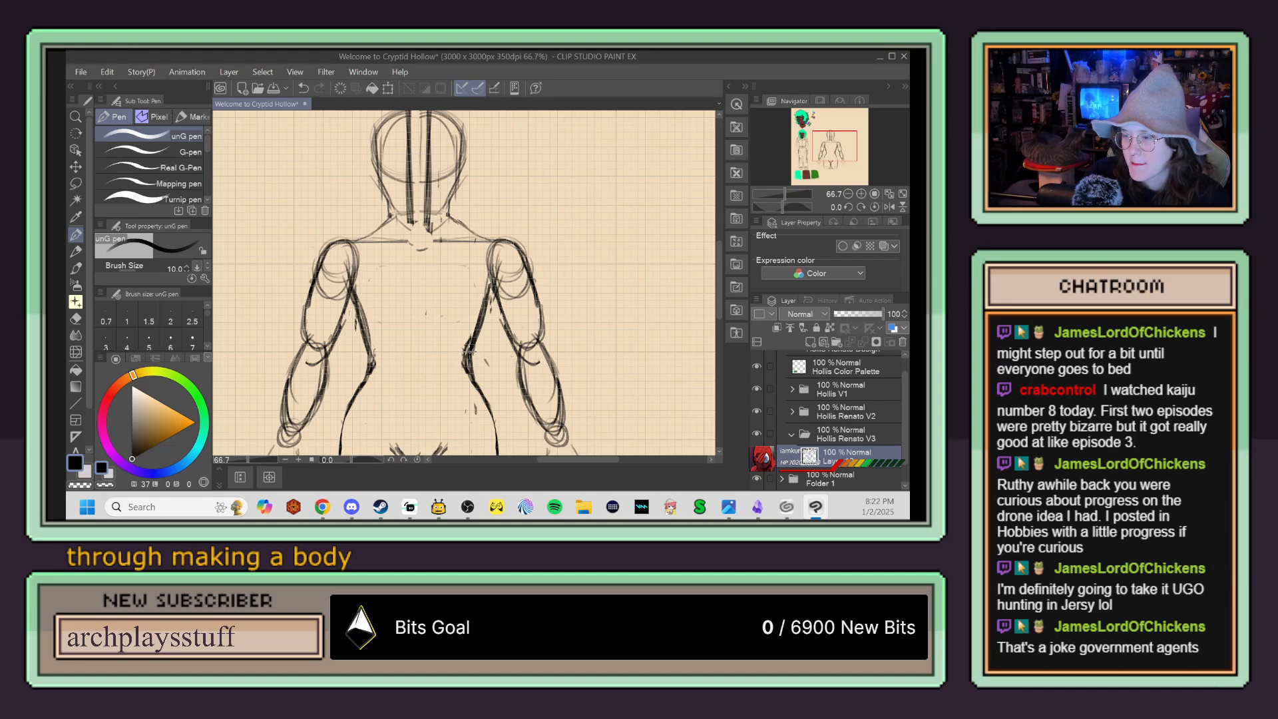
pyautogui.press('e')
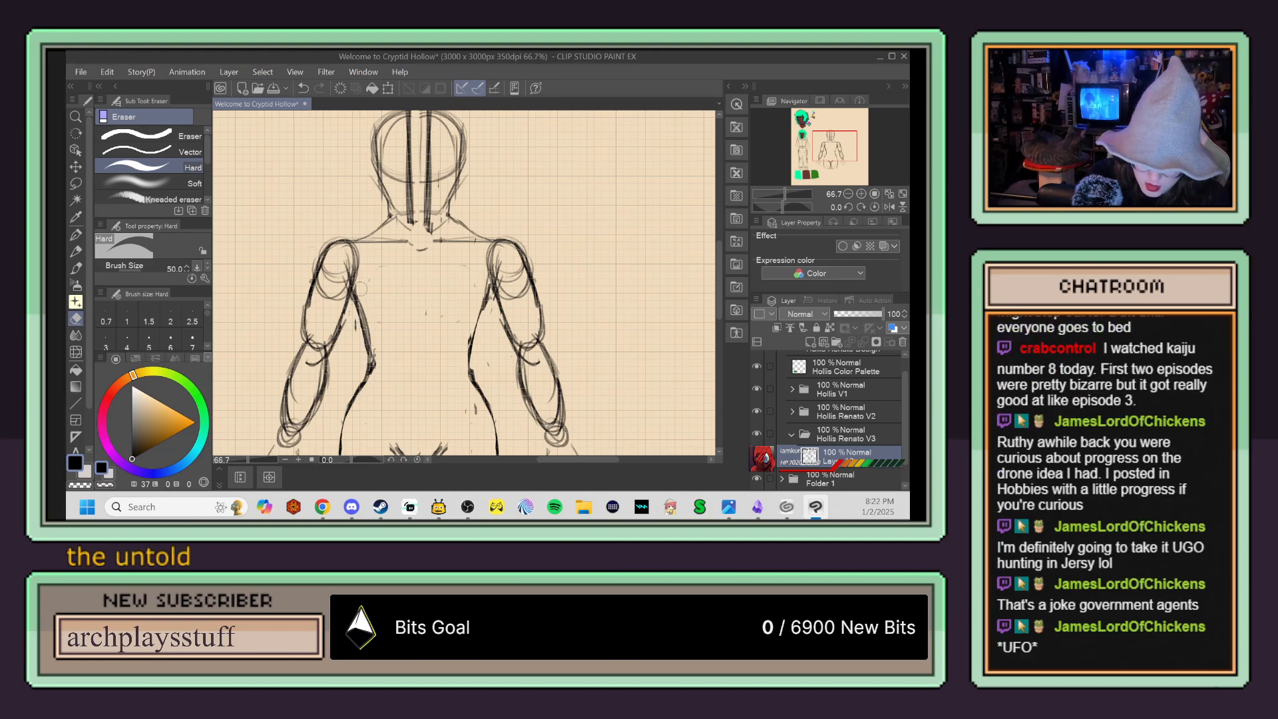
# Step: Erase the doubled head and neck construction lines above the shoulders
pyautogui.scroll(-2, 502, 250)
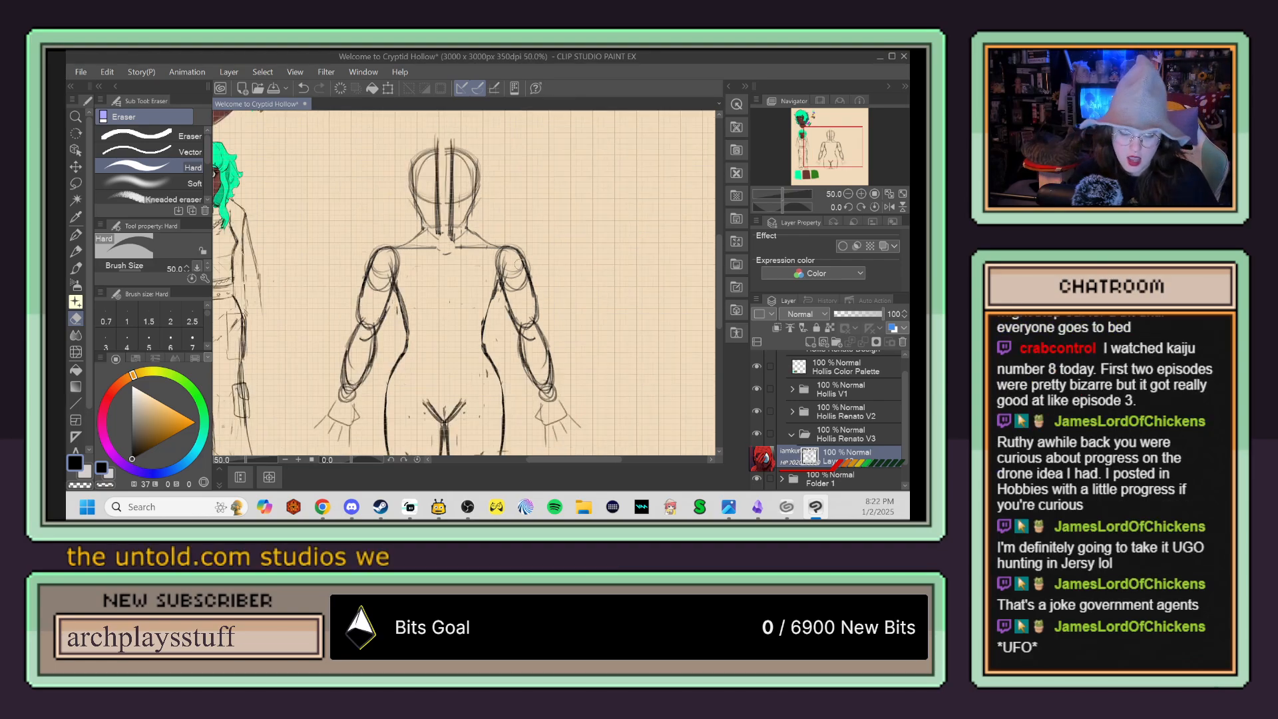
pyautogui.scroll(2, 497, 245)
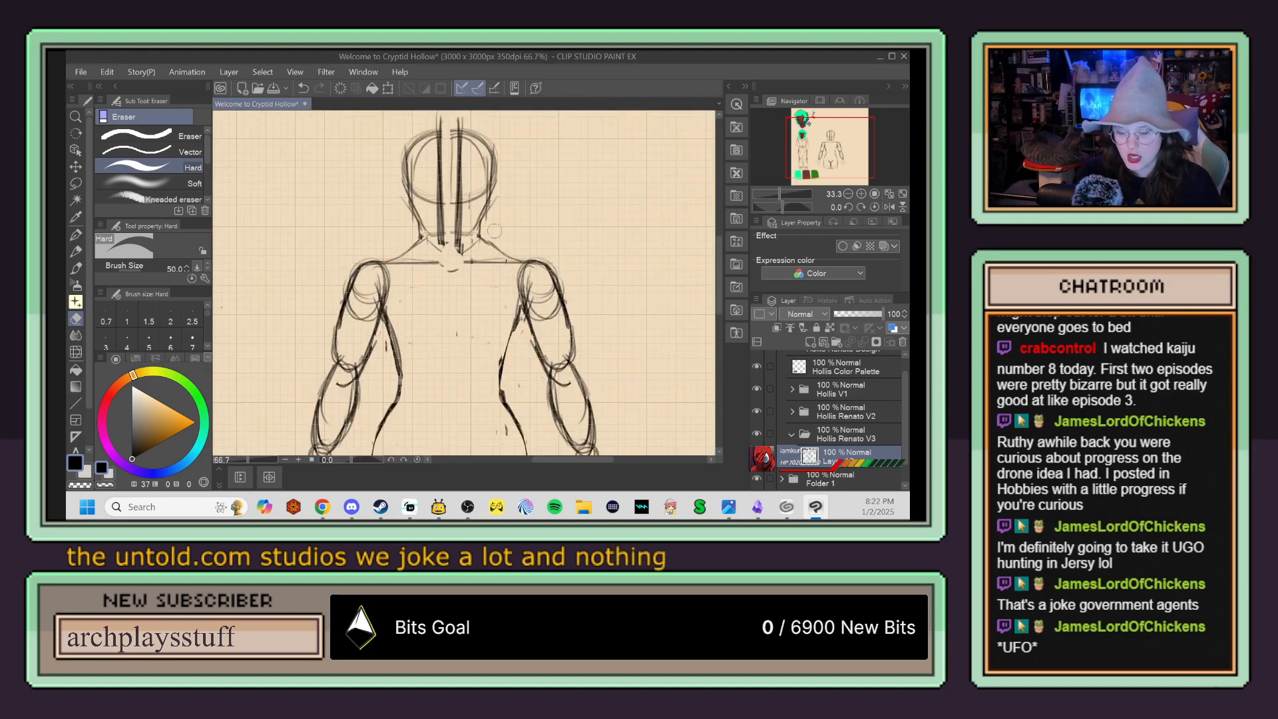
pyautogui.moveTo(427, 231)
pyautogui.mouseDown()
pyautogui.moveTo(449, 246)
pyautogui.moveTo(437, 226)
pyautogui.moveTo(467, 240)
pyautogui.moveTo(488, 158)
pyautogui.moveTo(474, 142)
pyautogui.moveTo(428, 144)
pyautogui.moveTo(410, 153)
pyautogui.moveTo(407, 179)
pyautogui.moveTo(437, 134)
pyautogui.mouseUp()
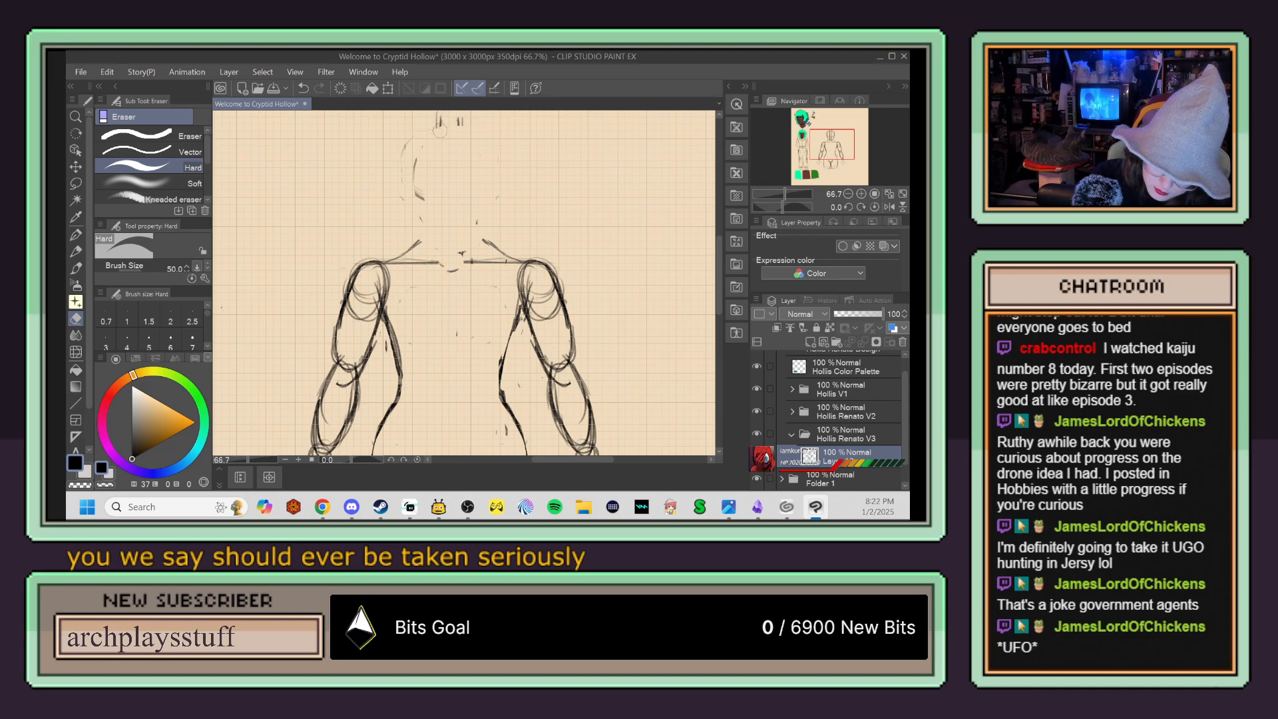
pyautogui.moveTo(406, 195); pyautogui.dragTo(423, 222)
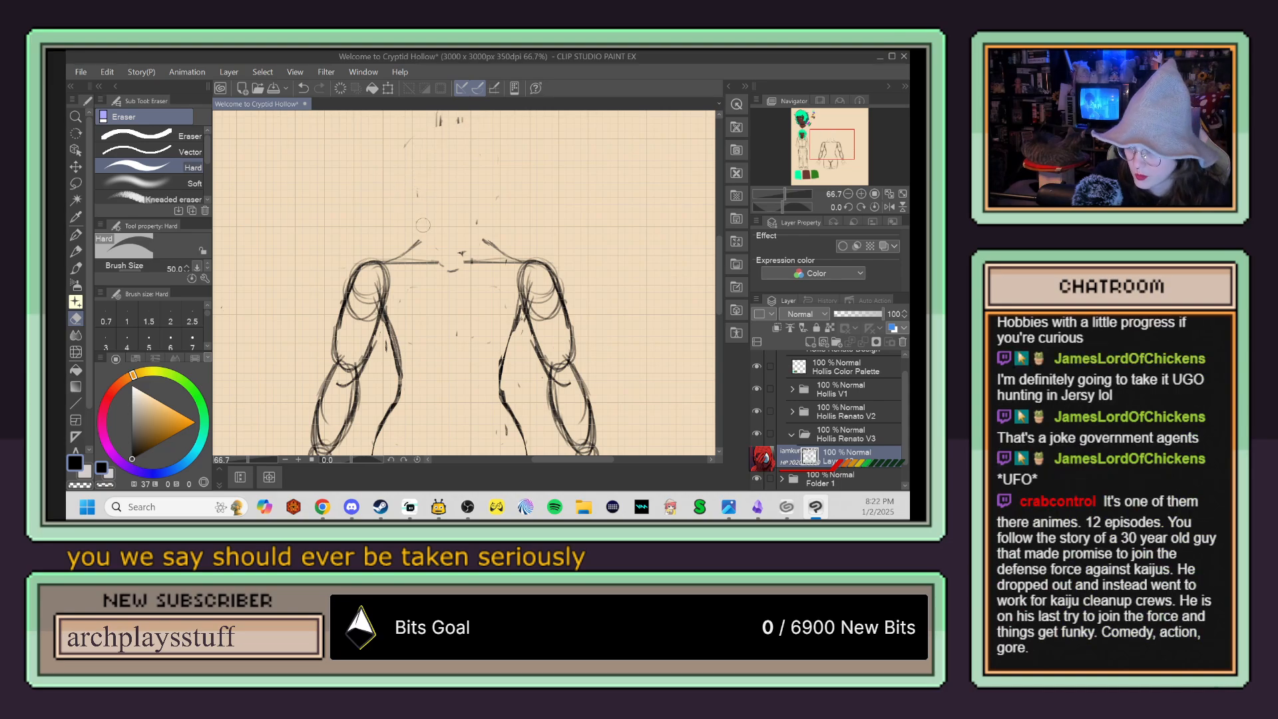
pyautogui.press('p')
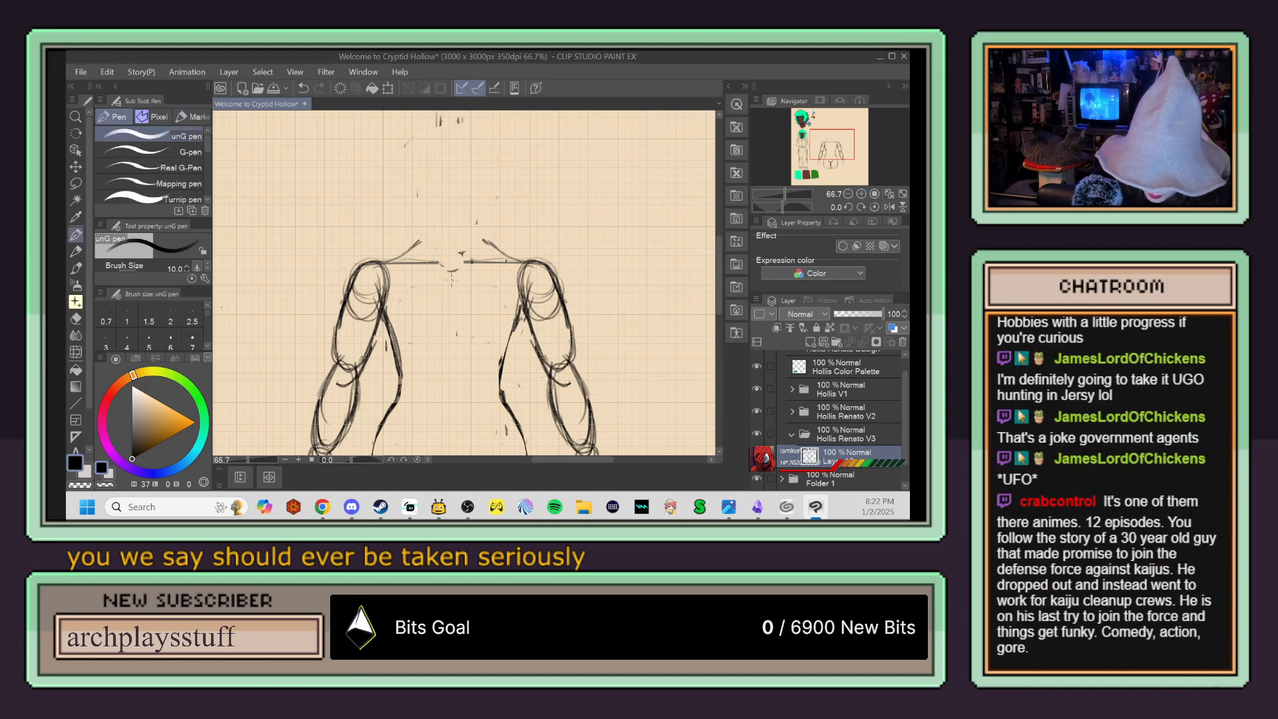
pyautogui.moveTo(452, 257); pyautogui.dragTo(450, 144)
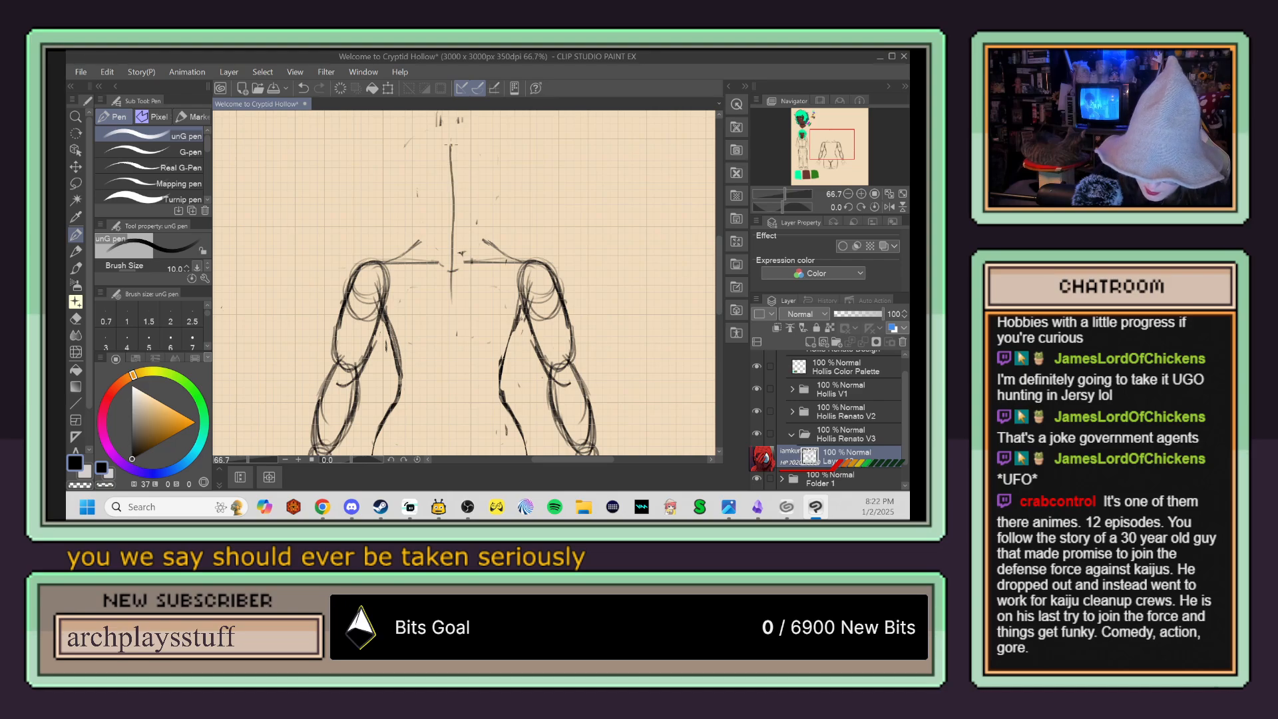
pyautogui.hotkey('ctrl', 'z')
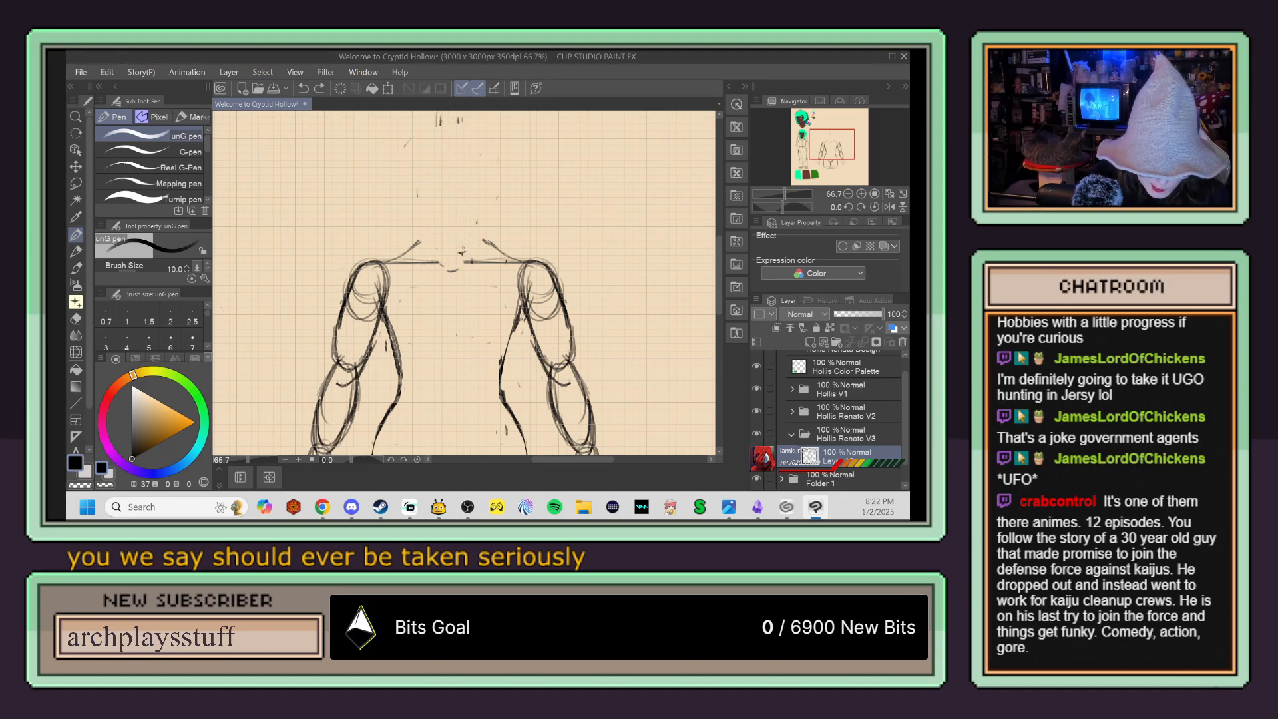
# Step: Draw a straight vertical centreline from the chest up through the head area with the Straight line tool
pyautogui.click(76, 402)
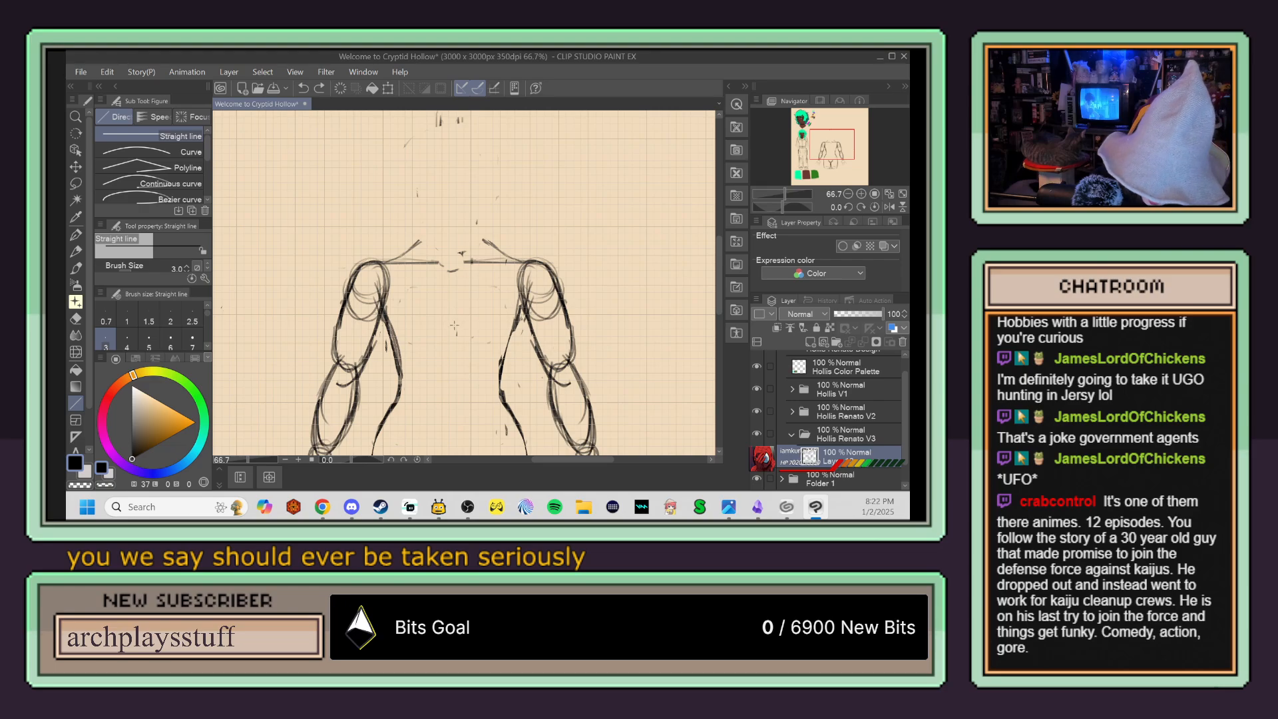
pyautogui.moveTo(456, 343); pyautogui.dragTo(456, 136)
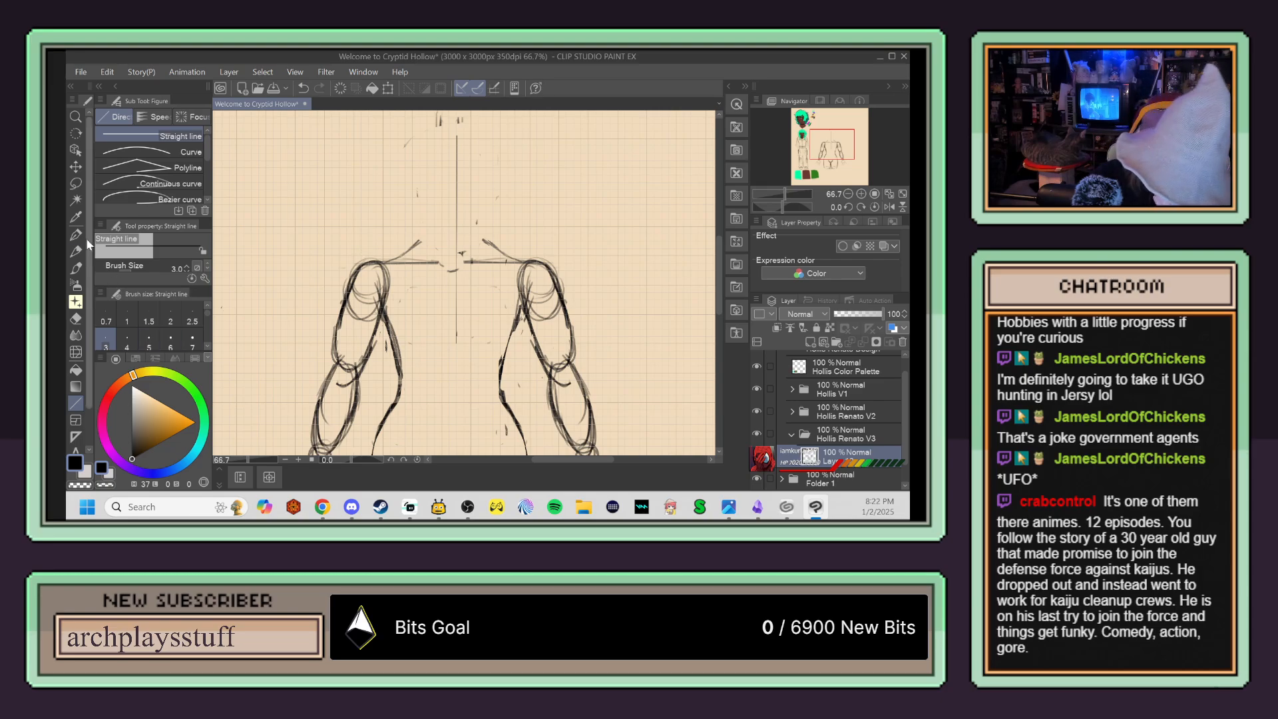
pyautogui.press('p')
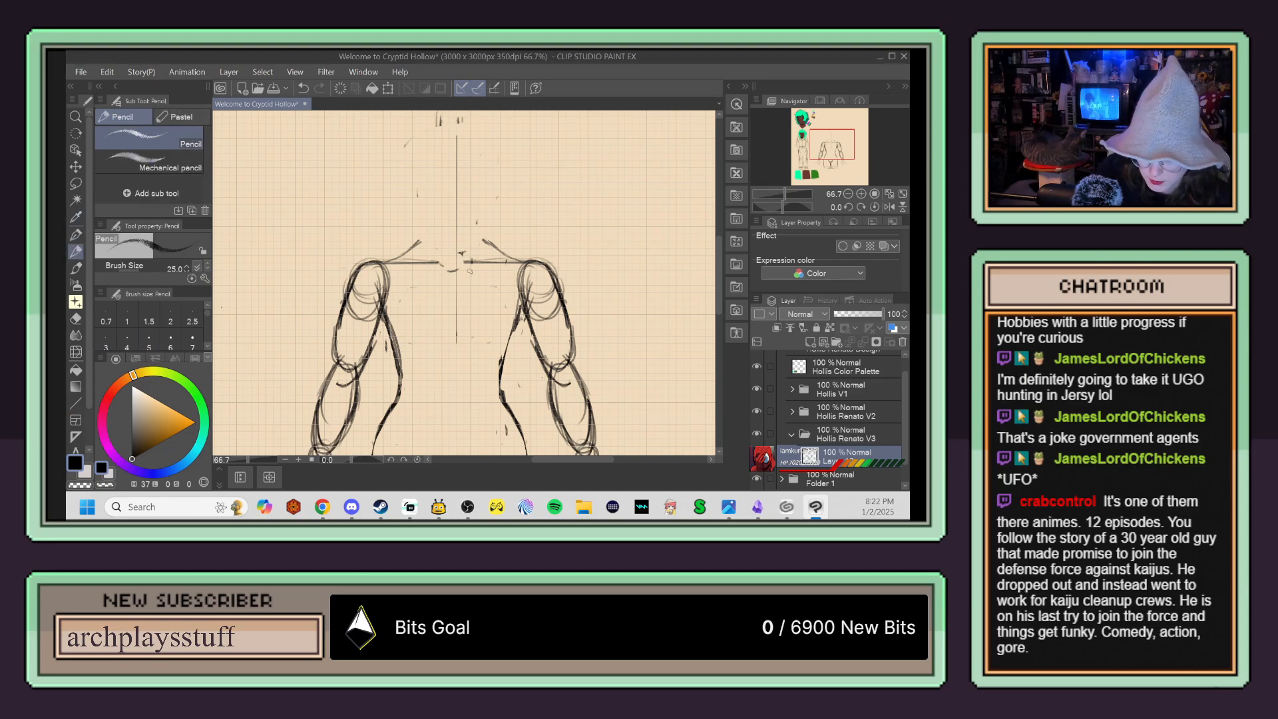
# Step: Erase the inner and outer ends of both collarbone lines so they stand clear of the chest centre and the shoulders
pyautogui.scroll(3, 506, 286)
pyautogui.moveTo(395, 252); pyautogui.dragTo(493, 282)
pyautogui.press('e')
pyautogui.press('p')
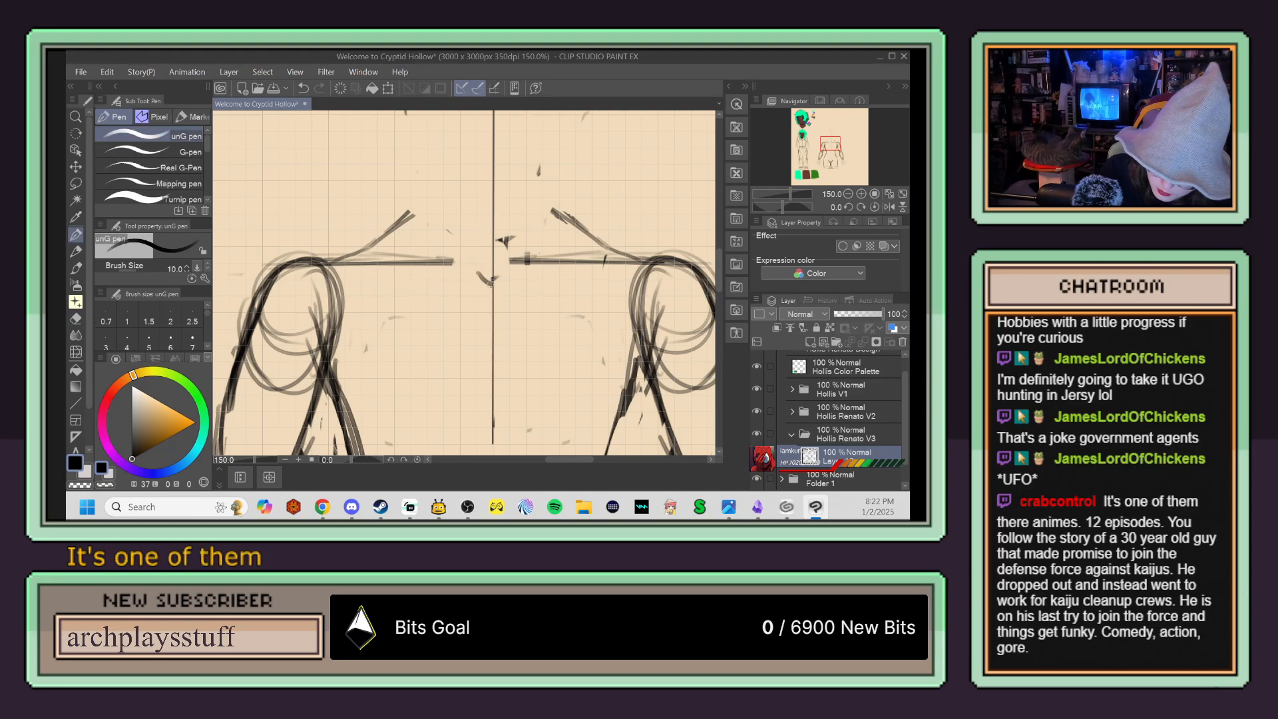
pyautogui.press('e')
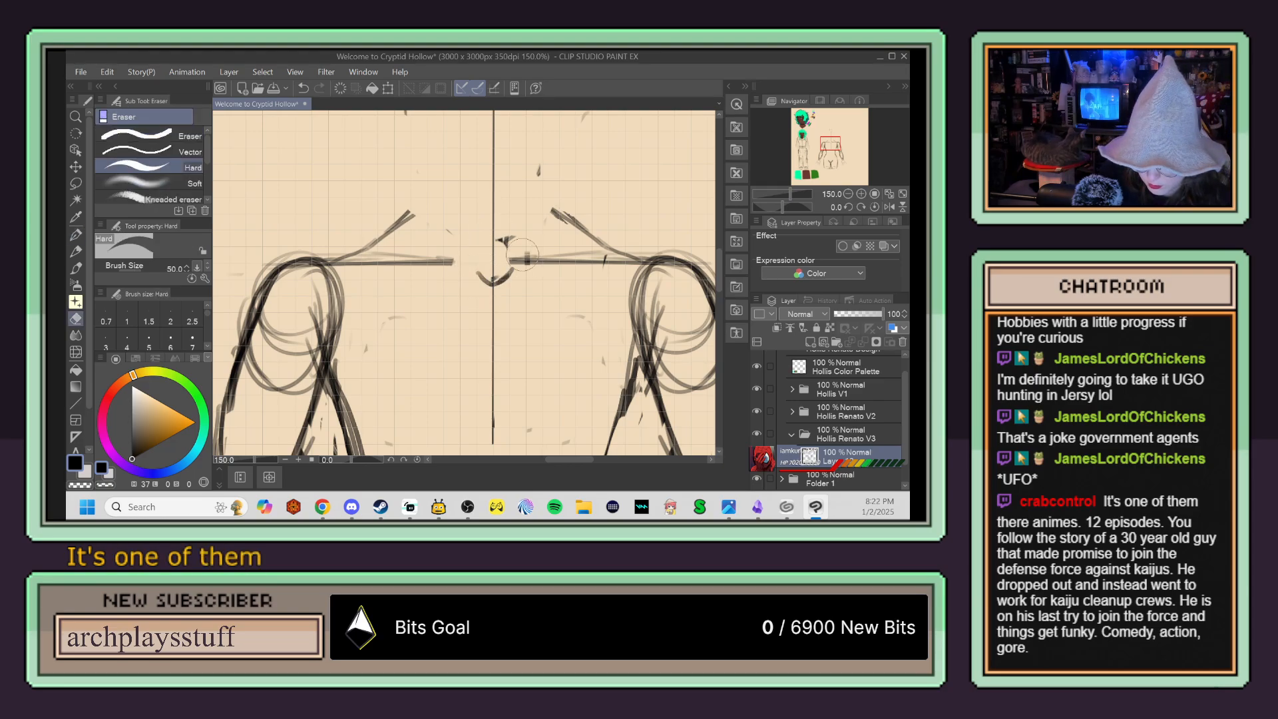
pyautogui.moveTo(509, 261)
pyautogui.mouseDown()
pyautogui.moveTo(539, 254)
pyautogui.moveTo(513, 272)
pyautogui.moveTo(525, 271)
pyautogui.moveTo(452, 259)
pyautogui.moveTo(535, 217)
pyautogui.moveTo(523, 270)
pyautogui.moveTo(453, 269)
pyautogui.mouseUp()
pyautogui.press('p')
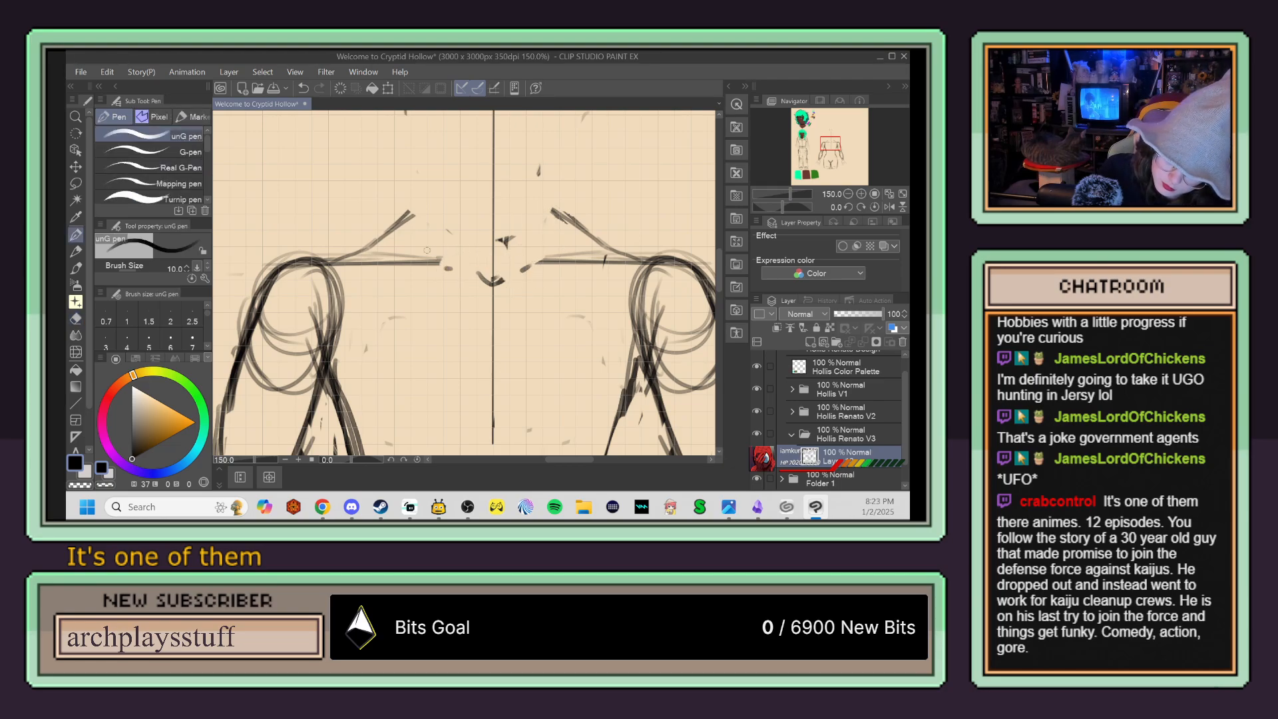
pyautogui.press('e')
pyautogui.moveTo(332, 269); pyautogui.dragTo(362, 266)
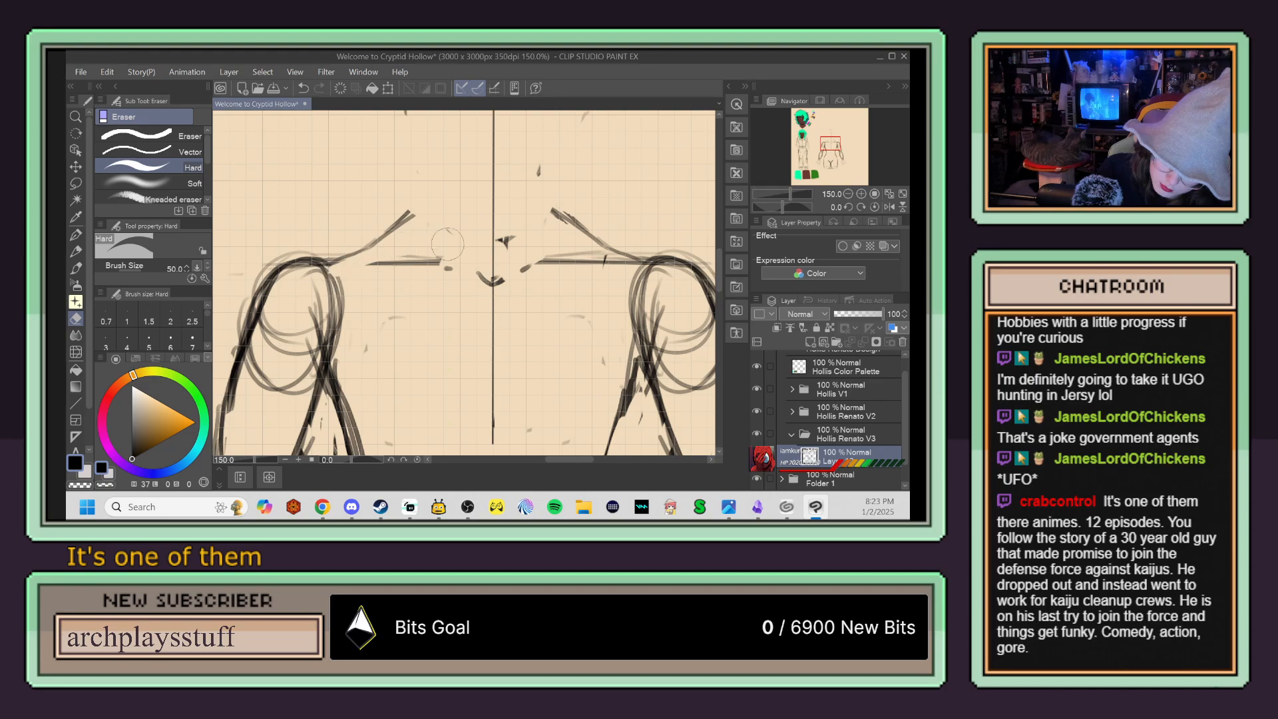
pyautogui.moveTo(623, 247)
pyautogui.mouseDown()
pyautogui.moveTo(585, 260)
pyautogui.moveTo(631, 269)
pyautogui.mouseUp()
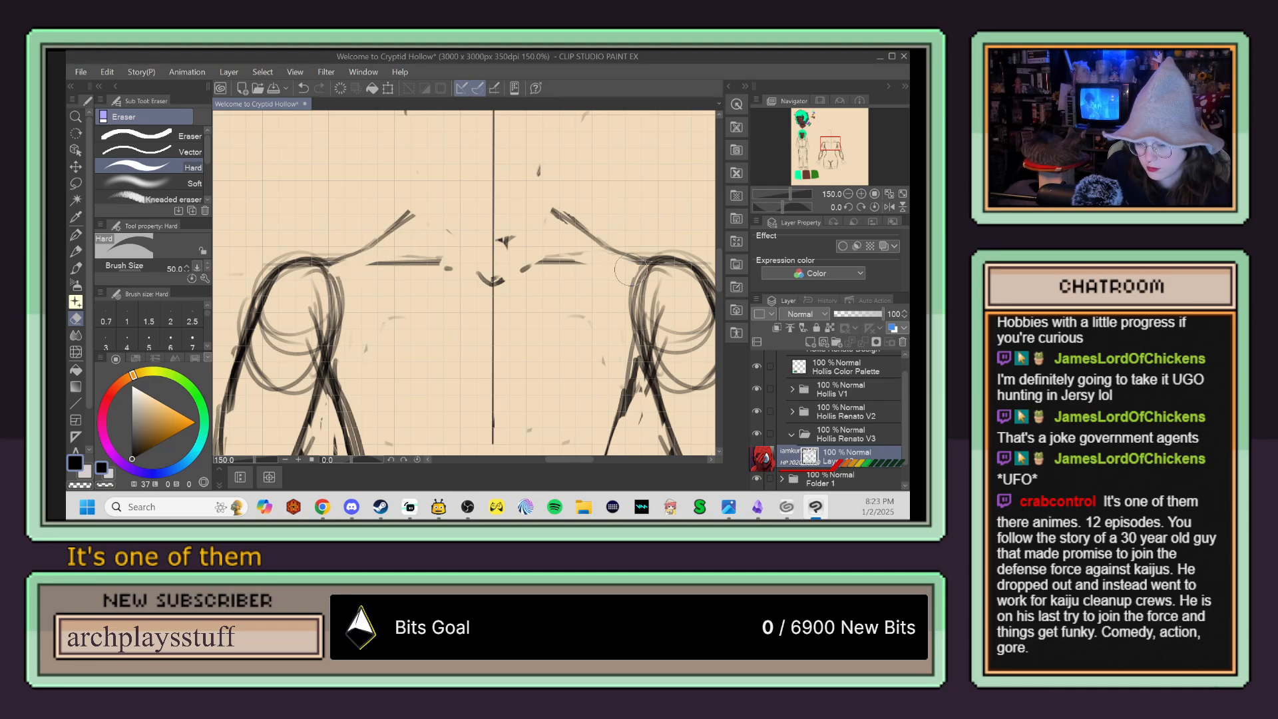
pyautogui.press('p')
pyautogui.press('e')
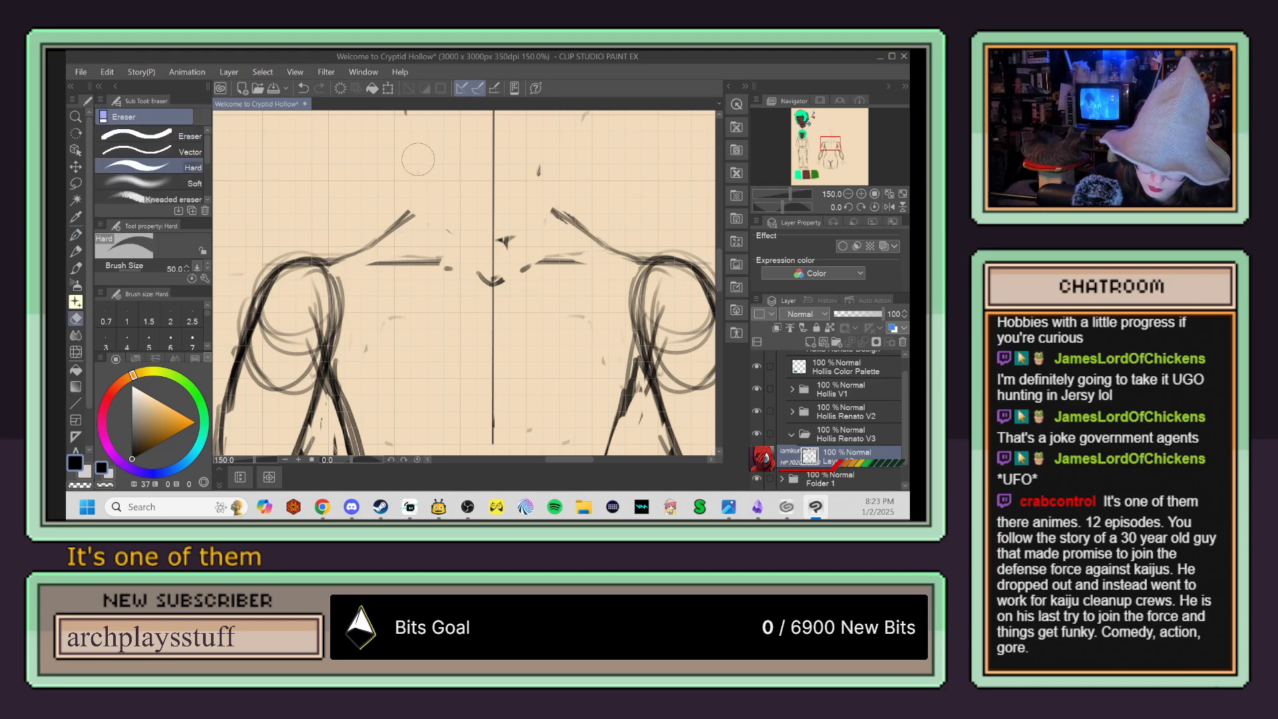
# Step: Draw both sides of the neck with the pen and join them to the shoulder slopes, curving the left neck line inward at its base
pyautogui.press('p')
pyautogui.moveTo(432, 175)
pyautogui.mouseDown()
pyautogui.moveTo(434, 209)
pyautogui.moveTo(433, 167)
pyautogui.mouseUp()
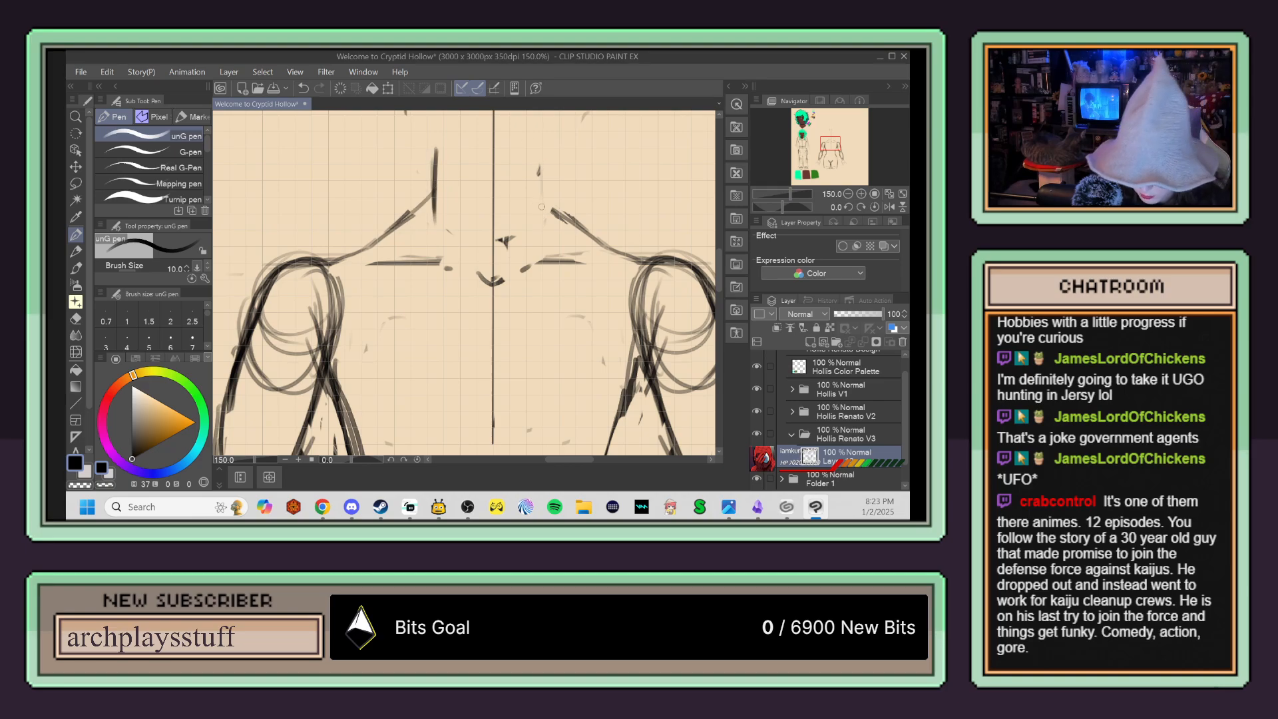
pyautogui.moveTo(550, 167)
pyautogui.mouseDown()
pyautogui.moveTo(548, 155)
pyautogui.moveTo(547, 199)
pyautogui.mouseUp()
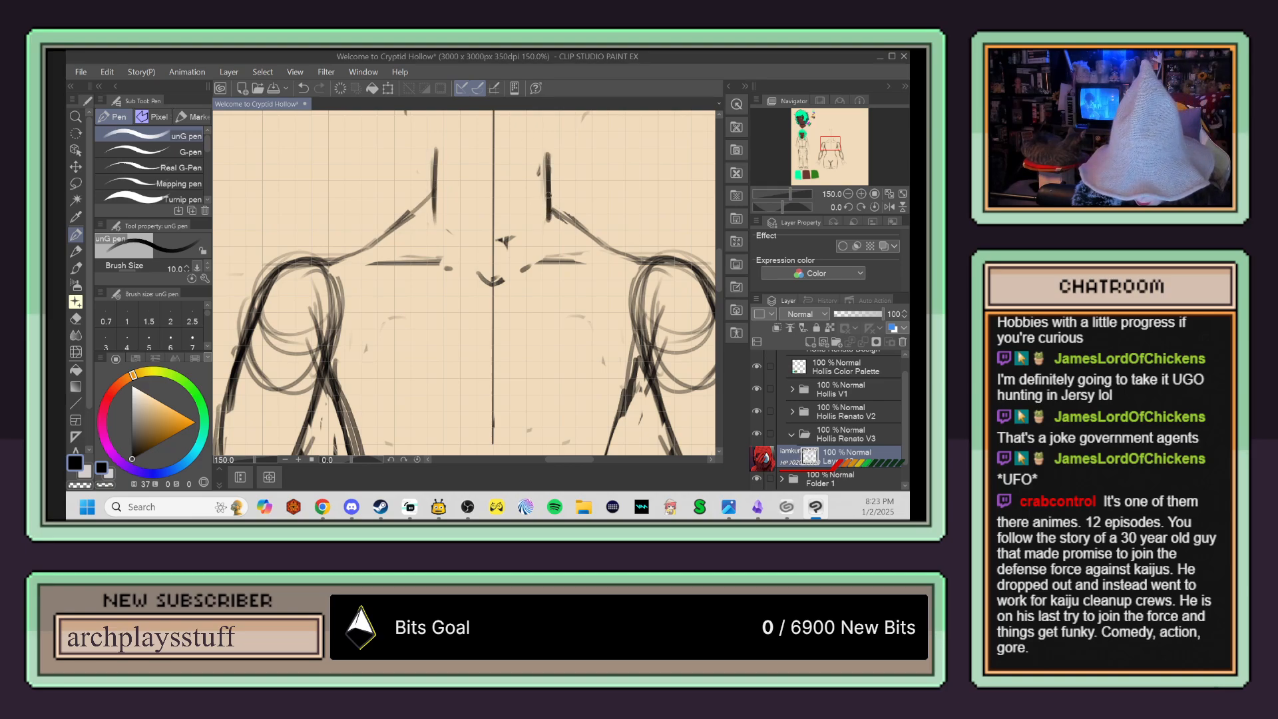
pyautogui.moveTo(591, 236); pyautogui.dragTo(569, 217)
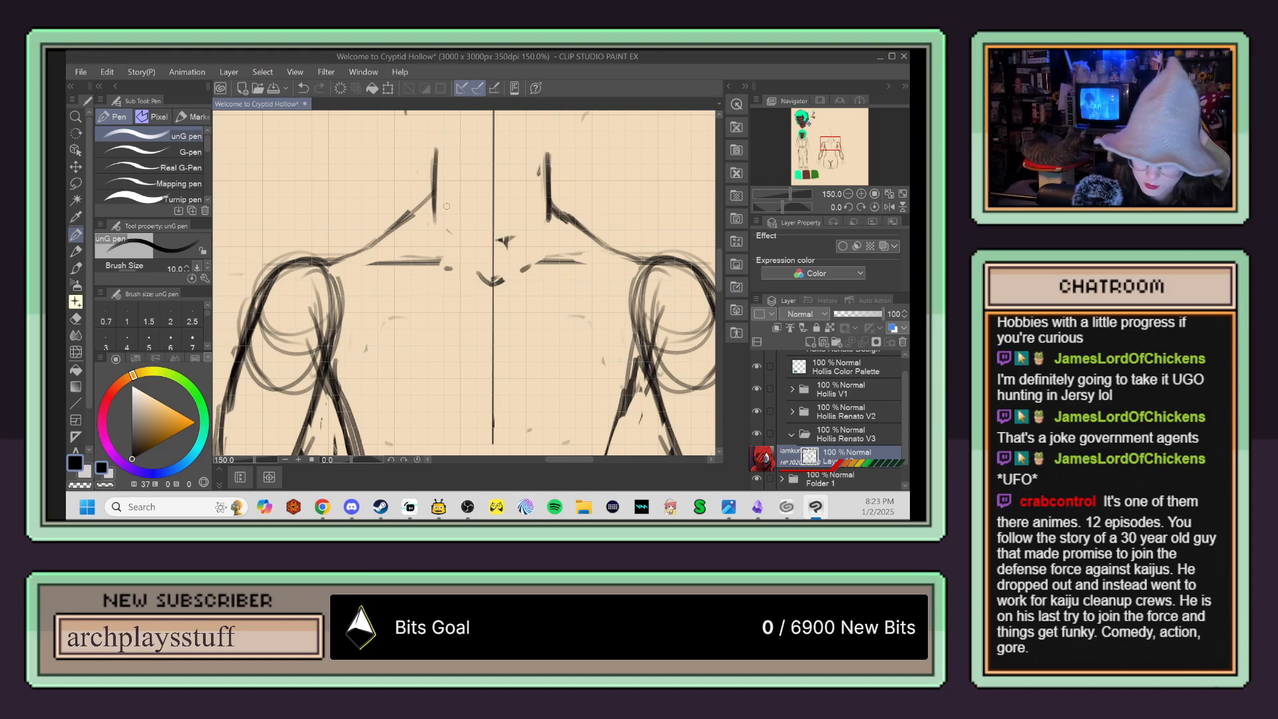
pyautogui.moveTo(434, 159); pyautogui.dragTo(454, 231)
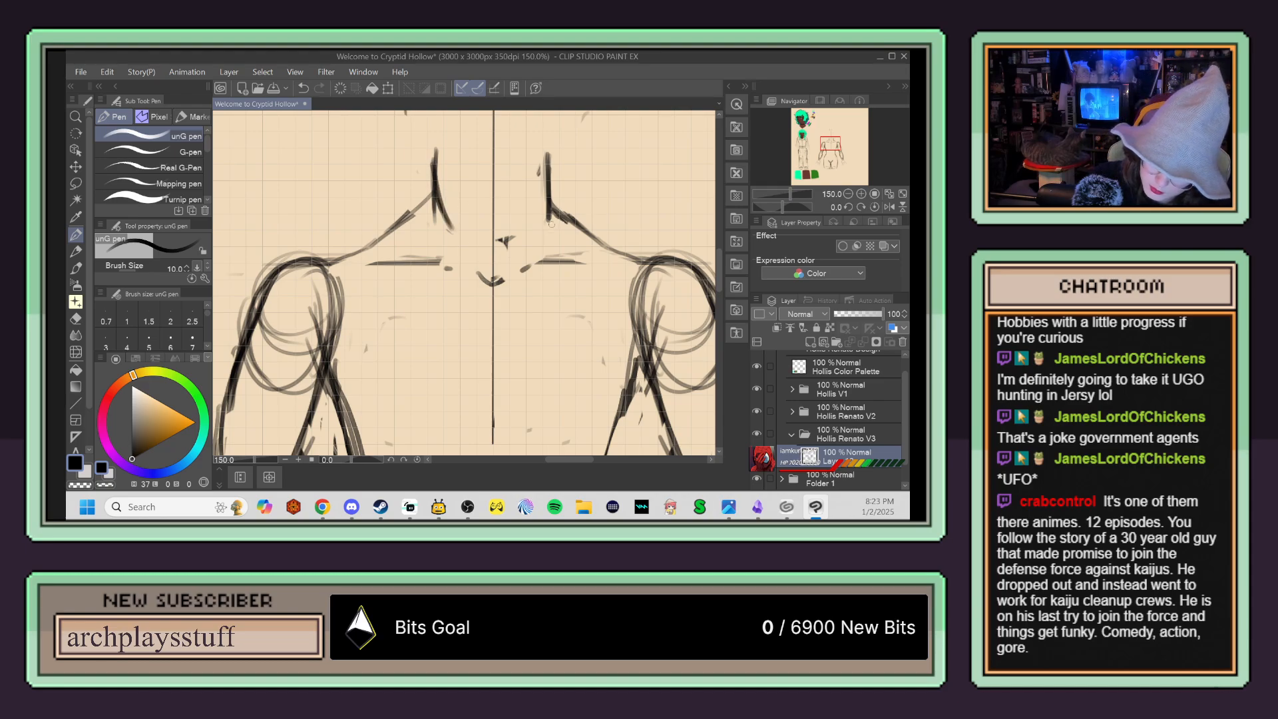
# Step: Erase the excess strokes at the neck's base and redraw the right neck line curving inward to mirror the left one
pyautogui.press('e')
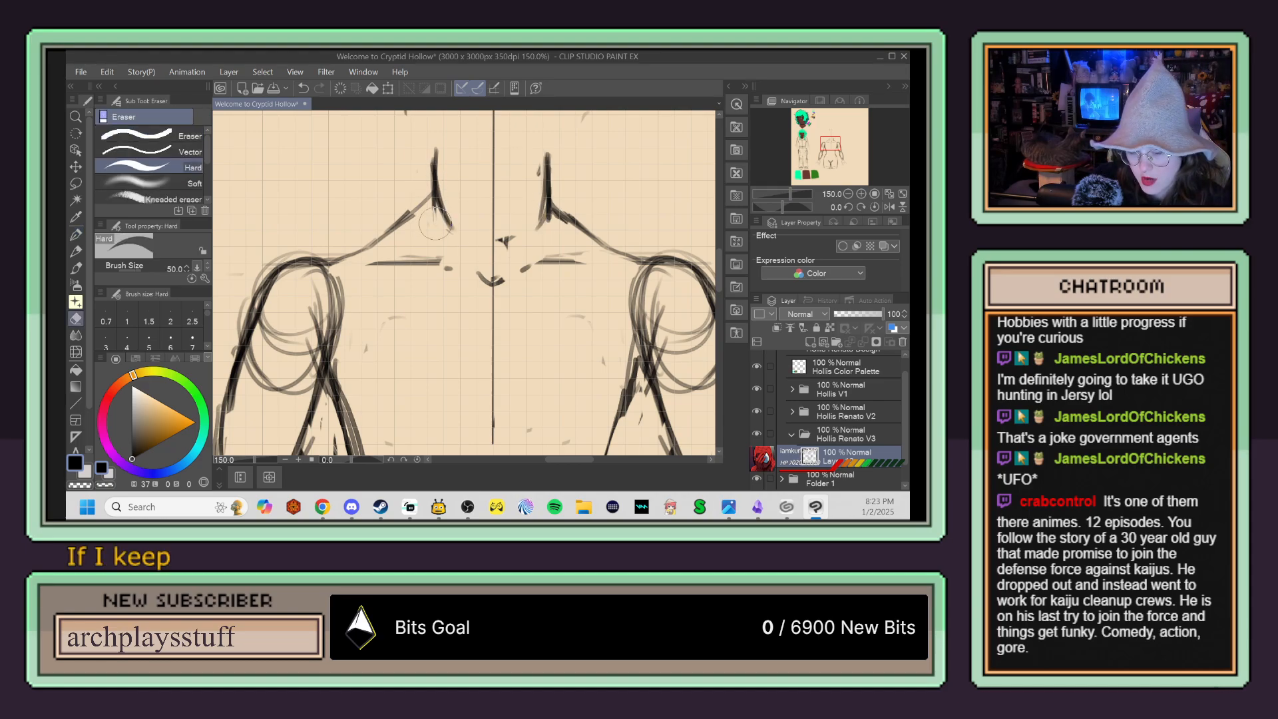
pyautogui.moveTo(533, 216)
pyautogui.mouseDown()
pyautogui.moveTo(540, 195)
pyautogui.moveTo(540, 215)
pyautogui.mouseUp()
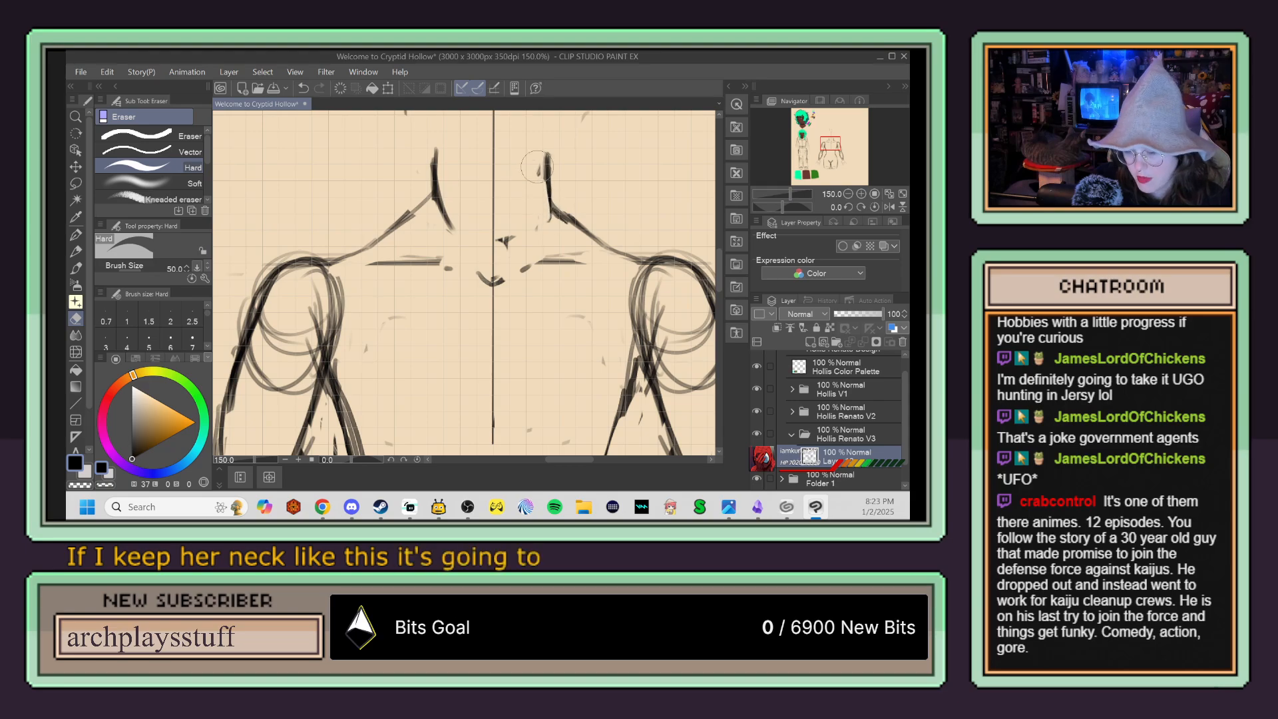
pyautogui.press('p')
pyautogui.moveTo(548, 165); pyautogui.dragTo(533, 221)
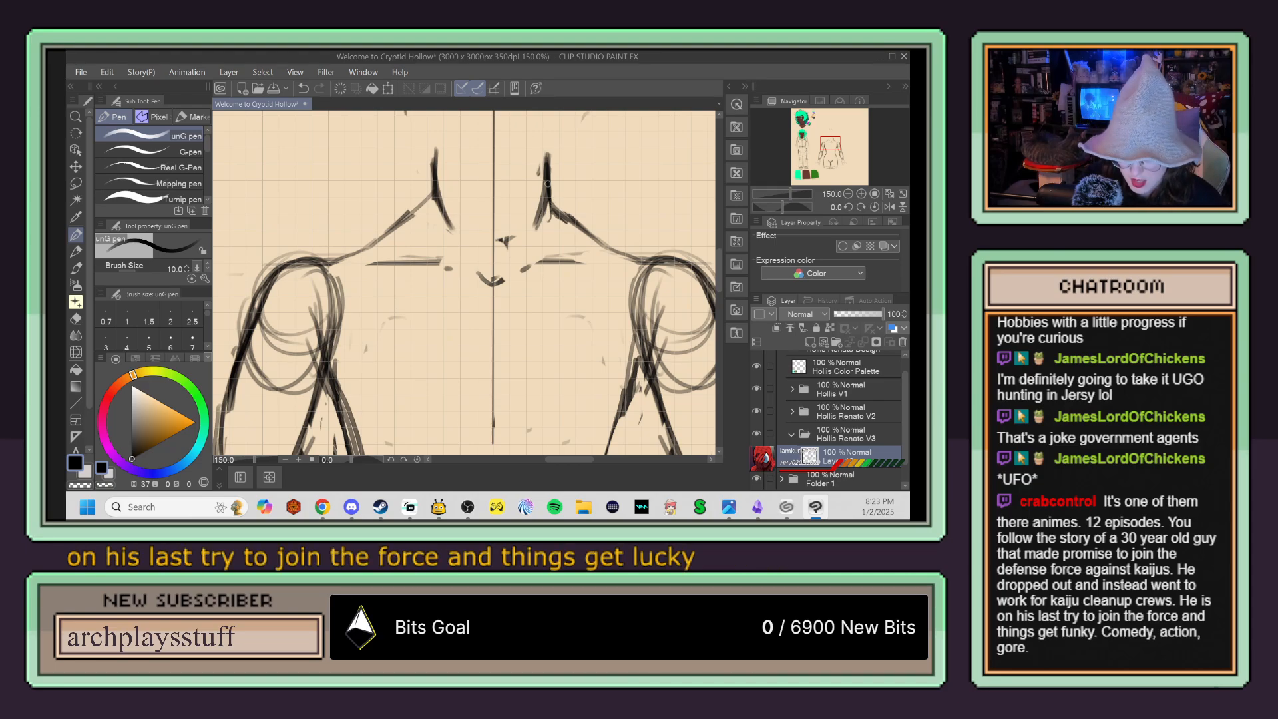
# Step: Erase the left arm's inner construction lines near the armpit, redraw the shoulder cap, and trim its overlapping outer strokes
pyautogui.press('e')
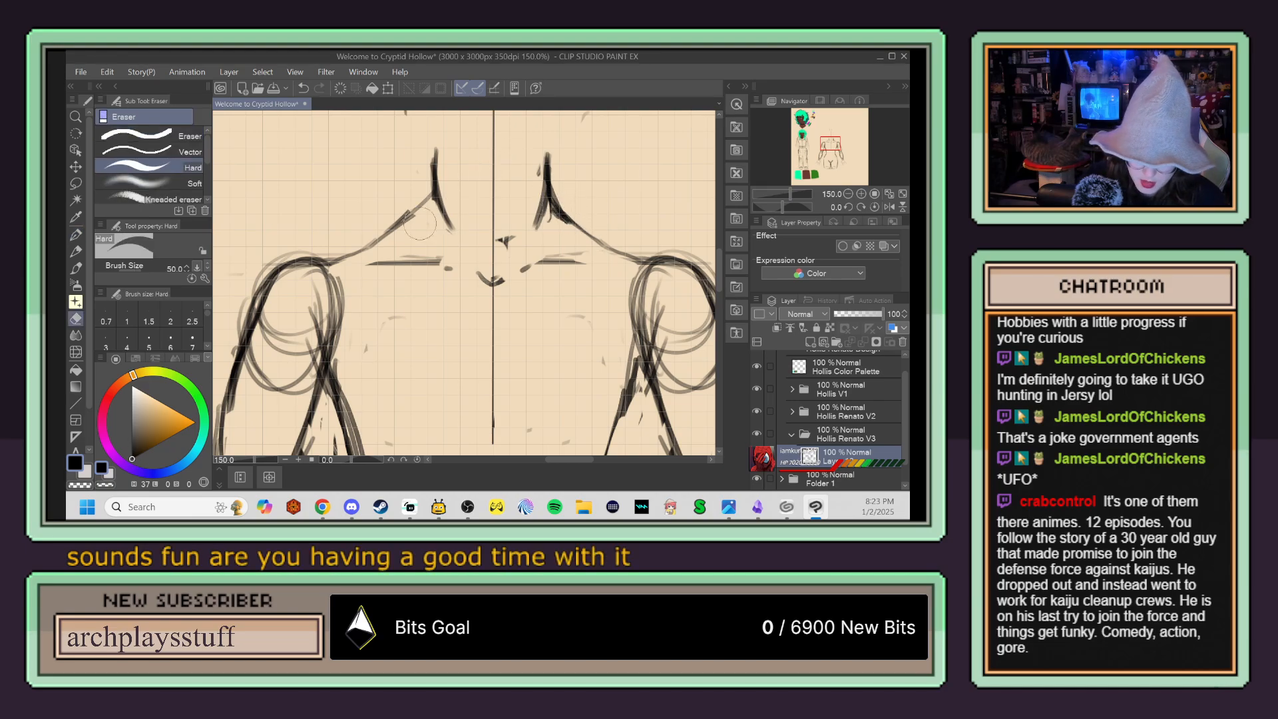
pyautogui.moveTo(328, 297)
pyautogui.mouseDown()
pyautogui.moveTo(319, 327)
pyautogui.moveTo(339, 321)
pyautogui.moveTo(311, 355)
pyautogui.moveTo(303, 403)
pyautogui.mouseUp()
pyautogui.press('p')
pyautogui.moveTo(393, 322)
pyautogui.mouseDown()
pyautogui.moveTo(455, 160)
pyautogui.moveTo(428, 225)
pyautogui.mouseUp()
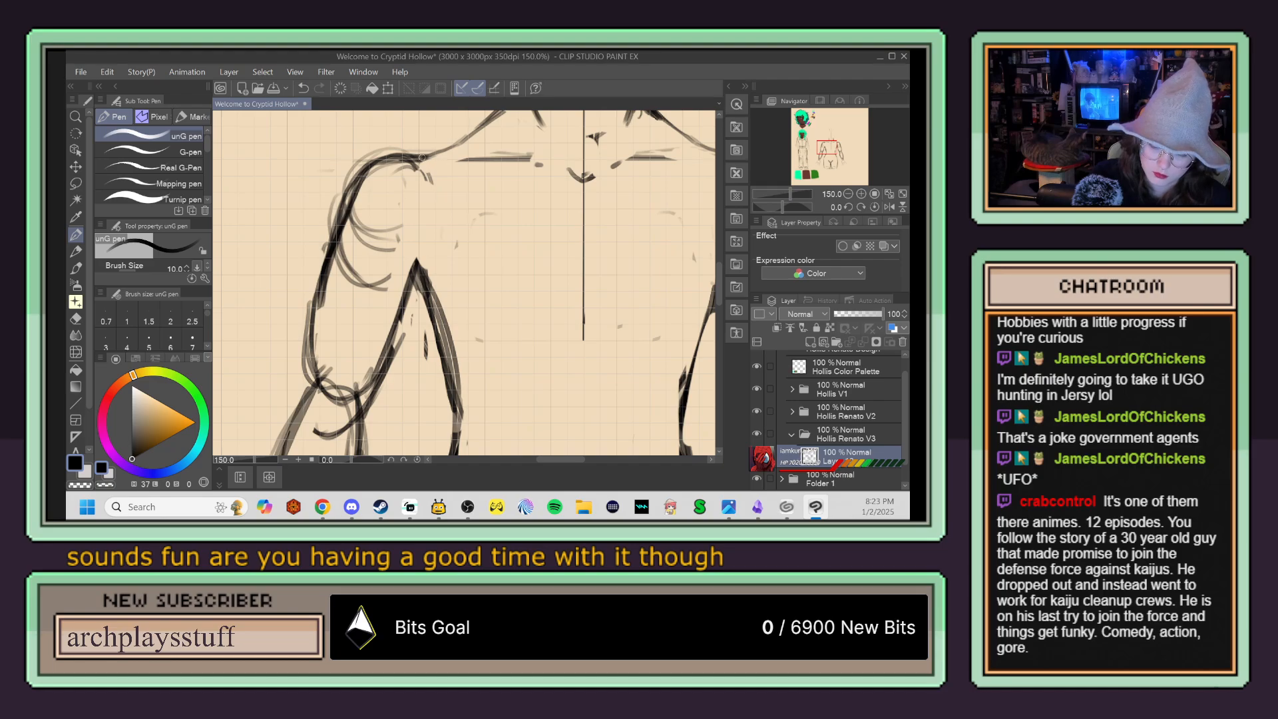
pyautogui.moveTo(421, 159)
pyautogui.mouseDown()
pyautogui.moveTo(351, 178)
pyautogui.moveTo(359, 161)
pyautogui.moveTo(330, 246)
pyautogui.moveTo(353, 162)
pyautogui.moveTo(388, 145)
pyautogui.mouseUp()
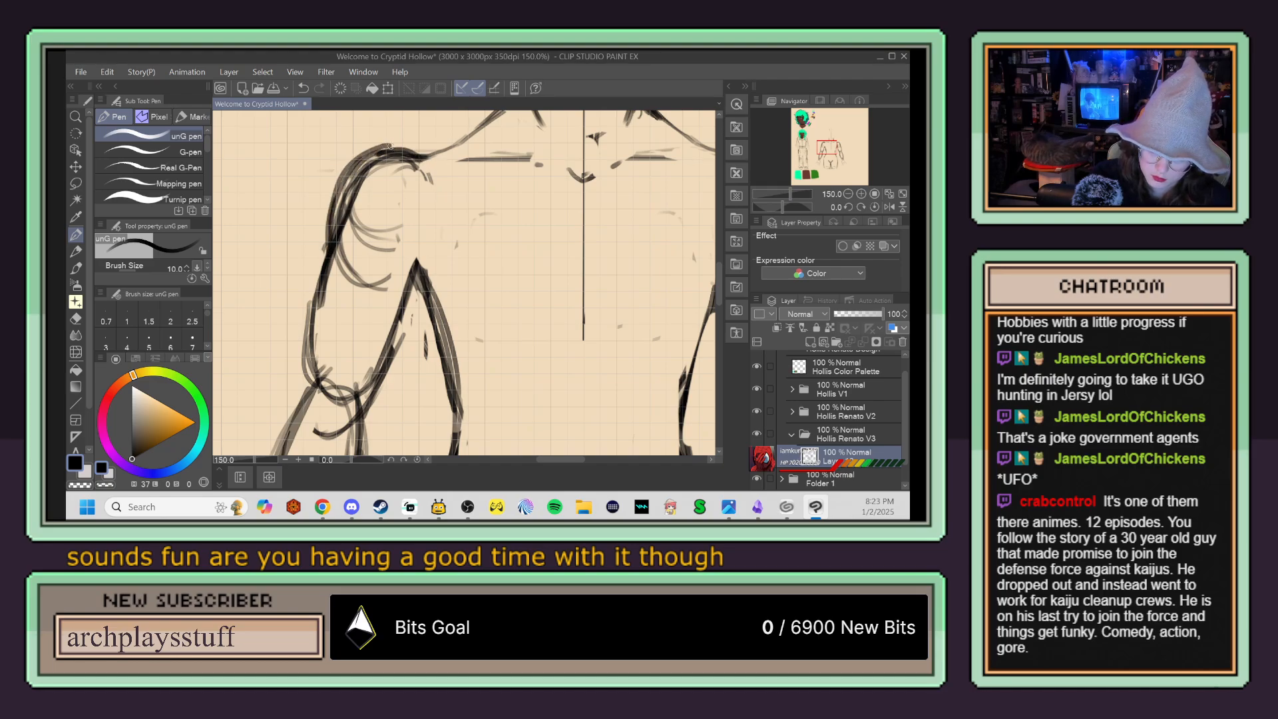
pyautogui.press('e')
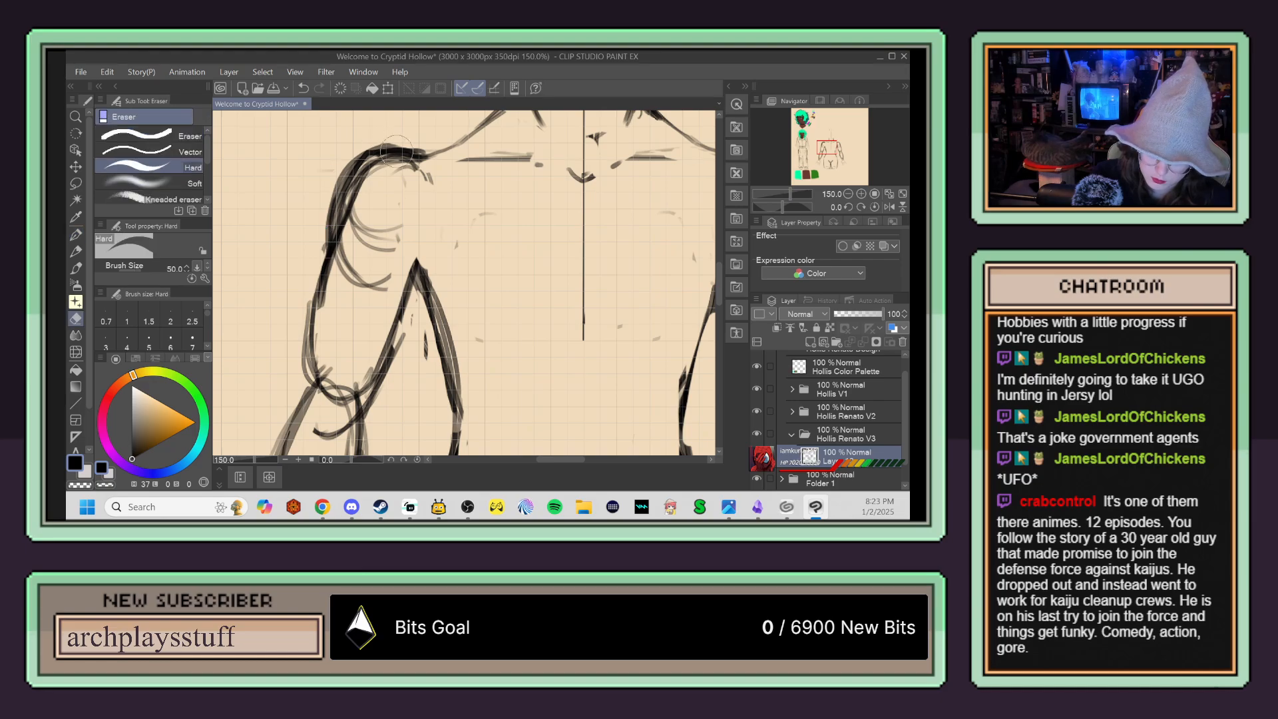
pyautogui.moveTo(366, 147); pyautogui.dragTo(307, 287)
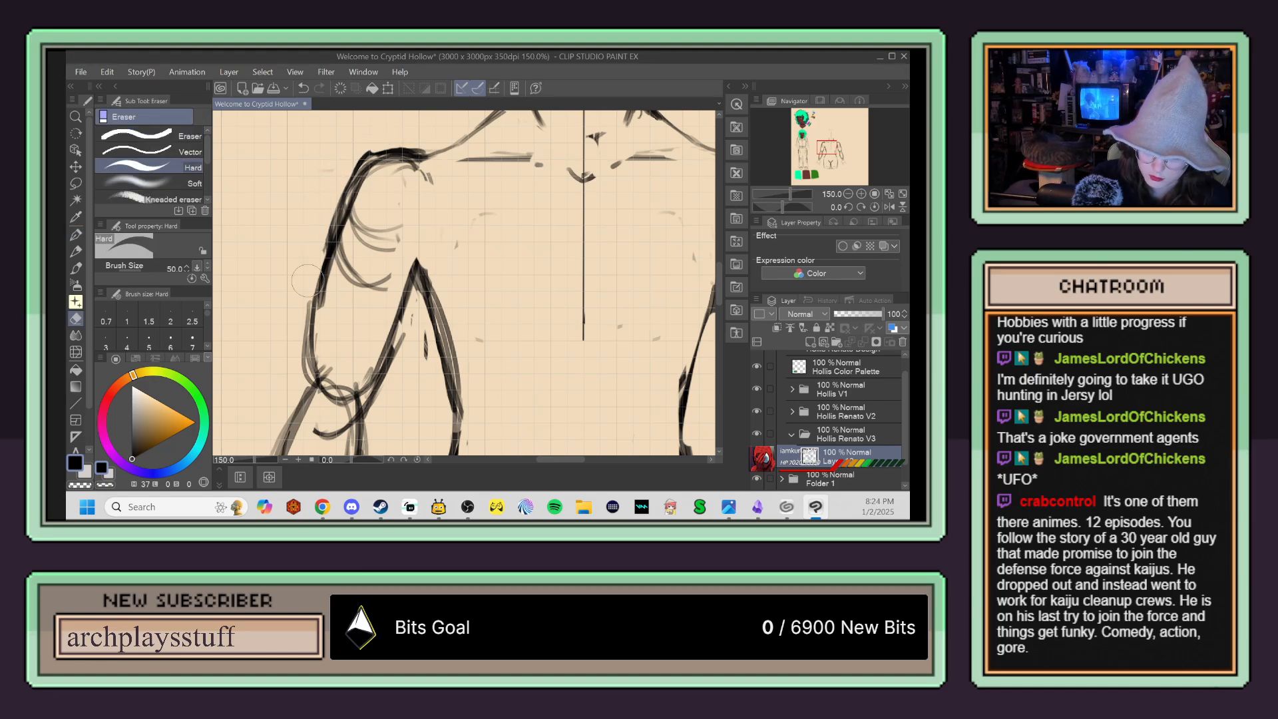
# Step: Redraw the left upper arm's outer contour from shoulder to elbow and its inner contour from the armpit down with the pen
pyautogui.press('p')
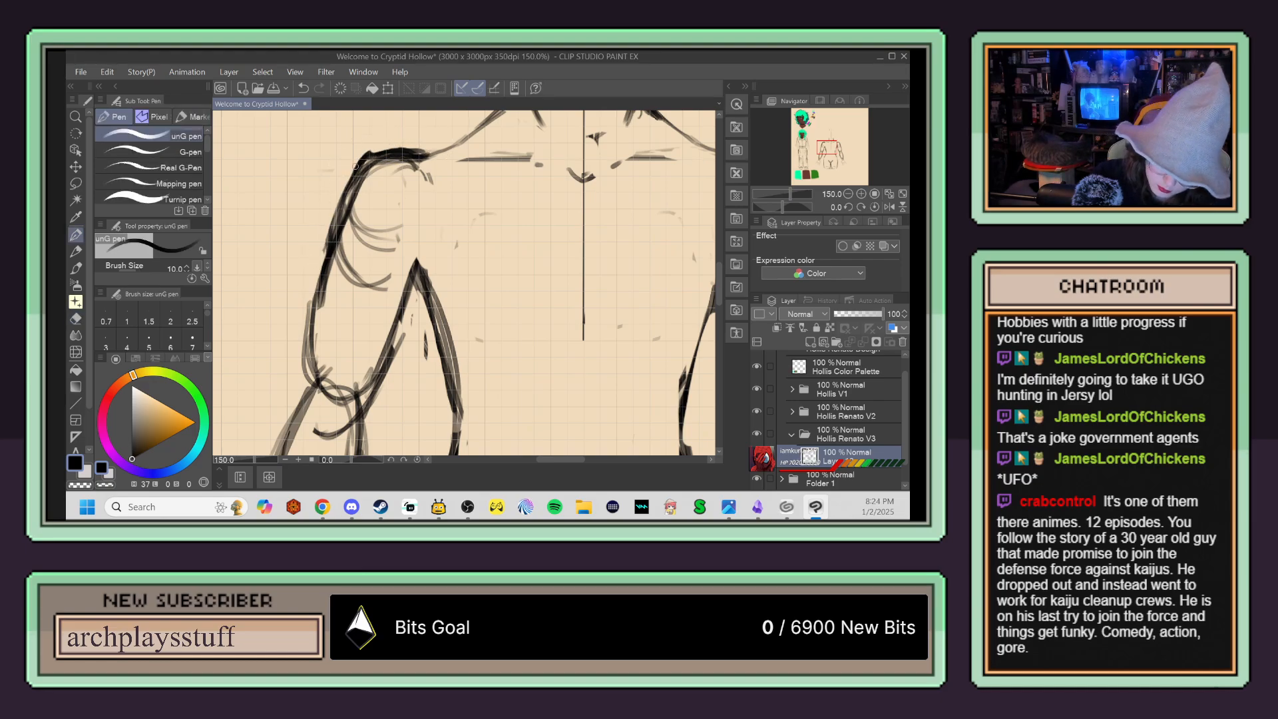
pyautogui.moveTo(357, 179); pyautogui.dragTo(338, 293)
pyautogui.moveTo(342, 234); pyautogui.dragTo(336, 304)
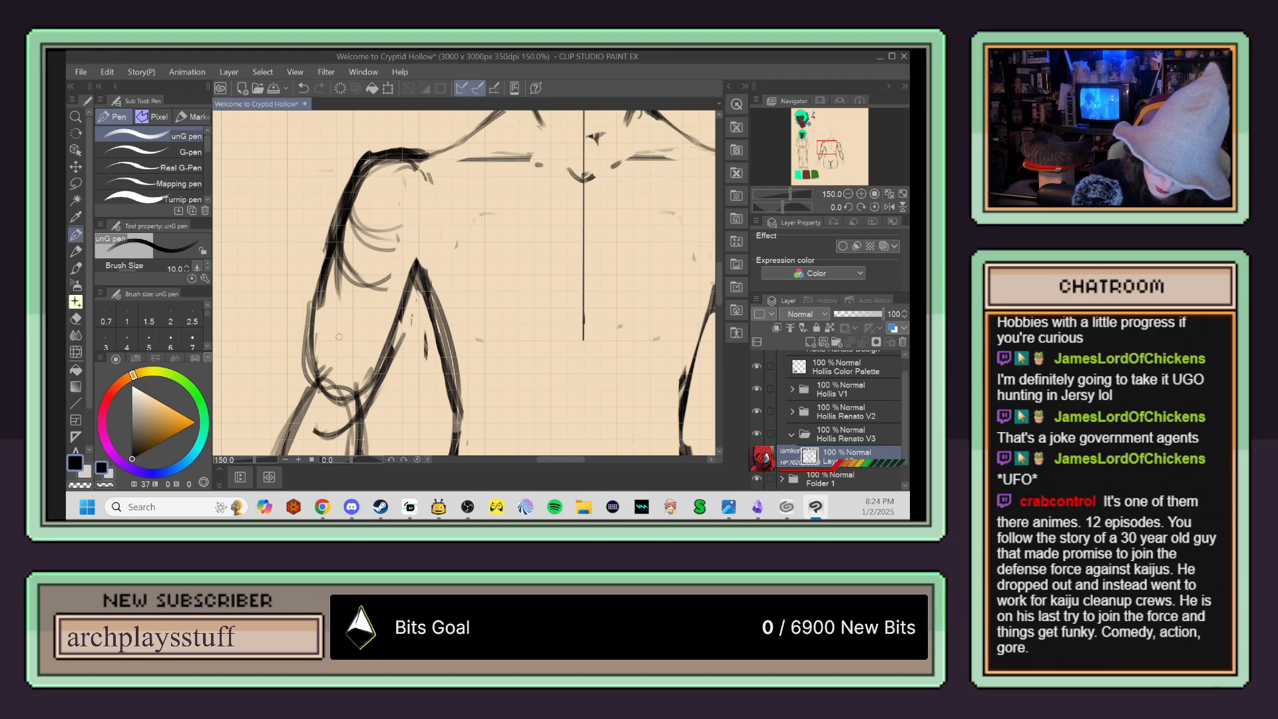
pyautogui.moveTo(332, 248)
pyautogui.mouseDown()
pyautogui.moveTo(317, 309)
pyautogui.moveTo(313, 416)
pyautogui.mouseUp()
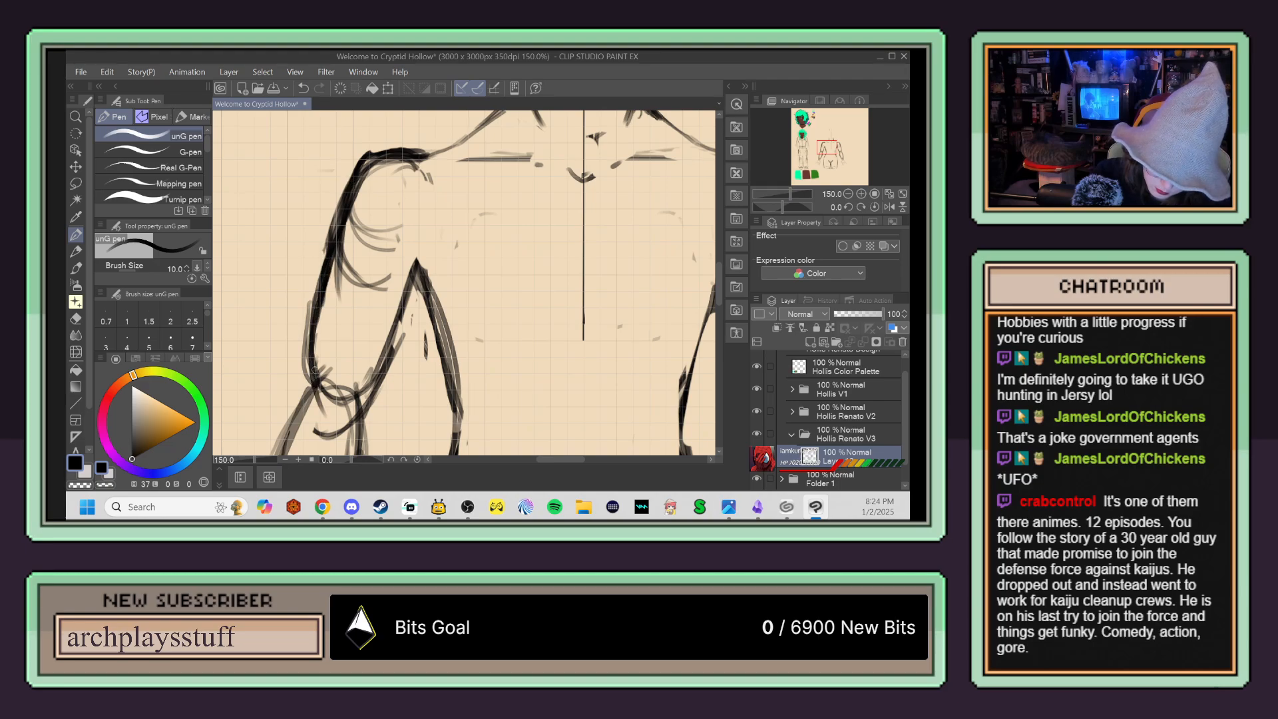
pyautogui.moveTo(401, 320)
pyautogui.mouseDown()
pyautogui.moveTo(433, 255)
pyautogui.moveTo(402, 330)
pyautogui.mouseUp()
pyautogui.moveTo(416, 286); pyautogui.dragTo(356, 412)
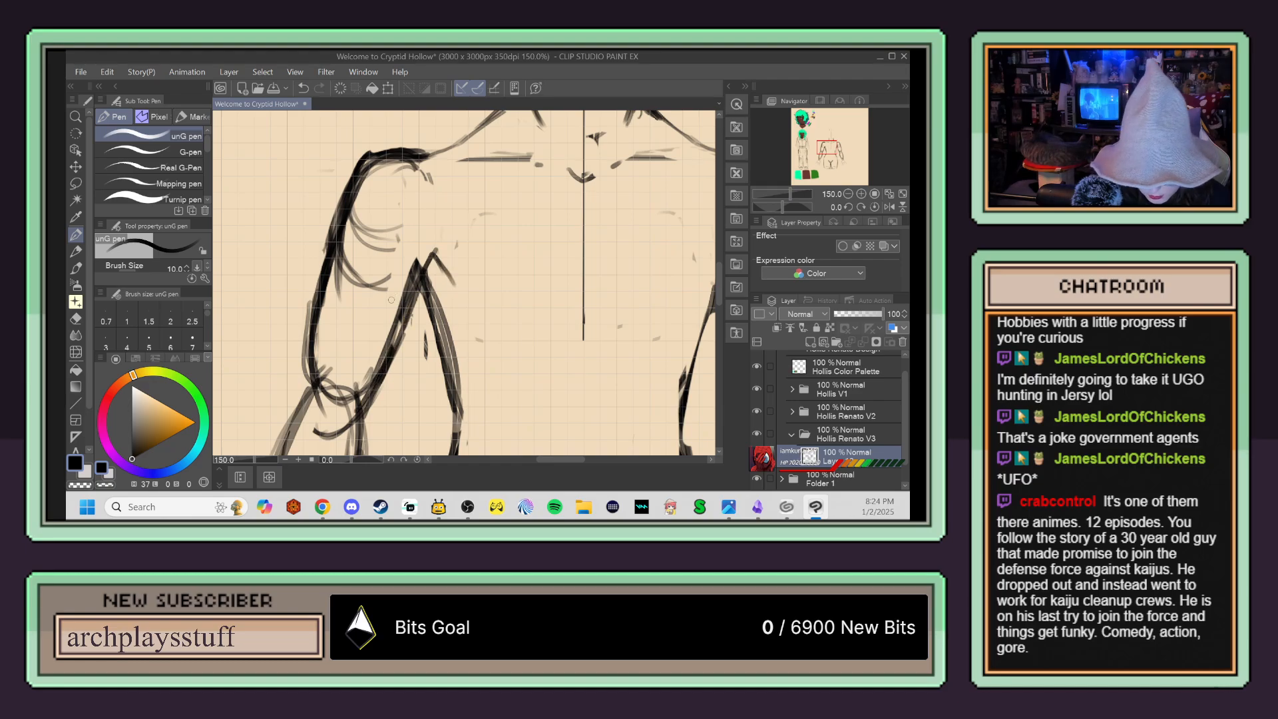
# Step: Erase the construction curves inside the left upper arm and the overlapping circles at its elbow
pyautogui.press('e')
pyautogui.moveTo(373, 206)
pyautogui.mouseDown()
pyautogui.moveTo(352, 289)
pyautogui.moveTo(367, 189)
pyautogui.moveTo(382, 231)
pyautogui.moveTo(401, 209)
pyautogui.moveTo(394, 286)
pyautogui.moveTo(362, 378)
pyautogui.moveTo(423, 238)
pyautogui.mouseUp()
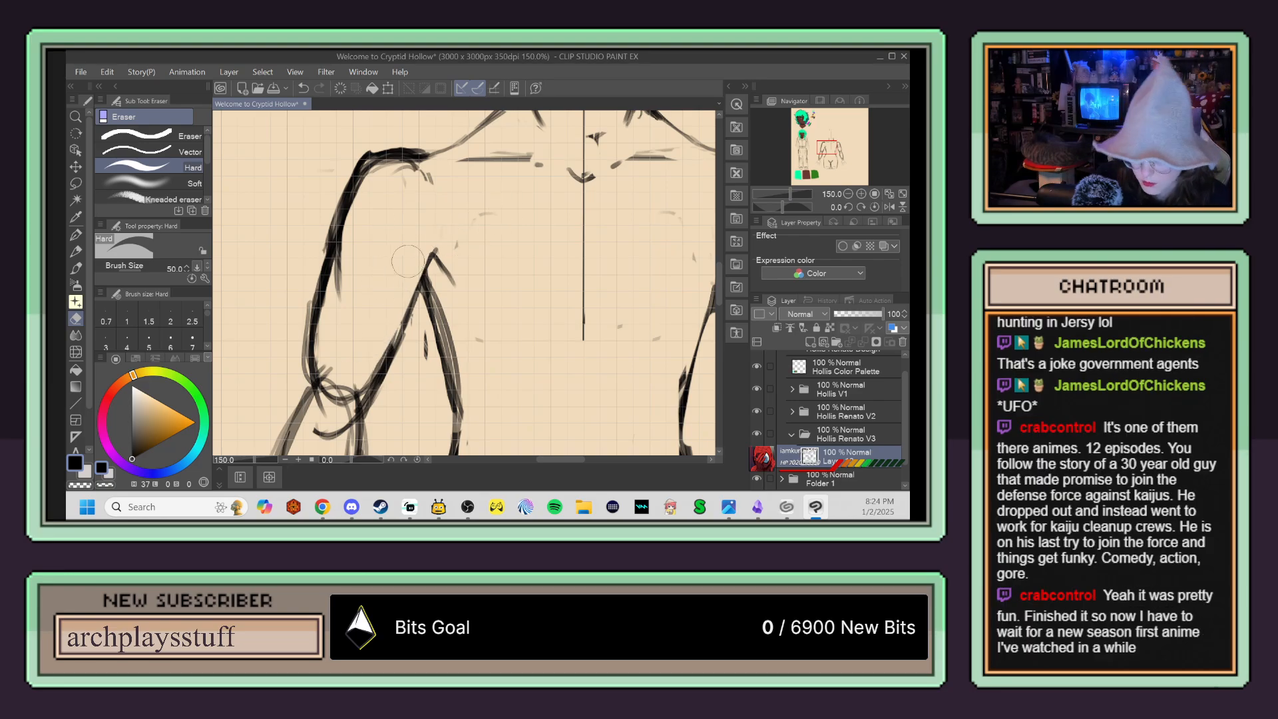
pyautogui.moveTo(480, 269); pyautogui.dragTo(540, 169)
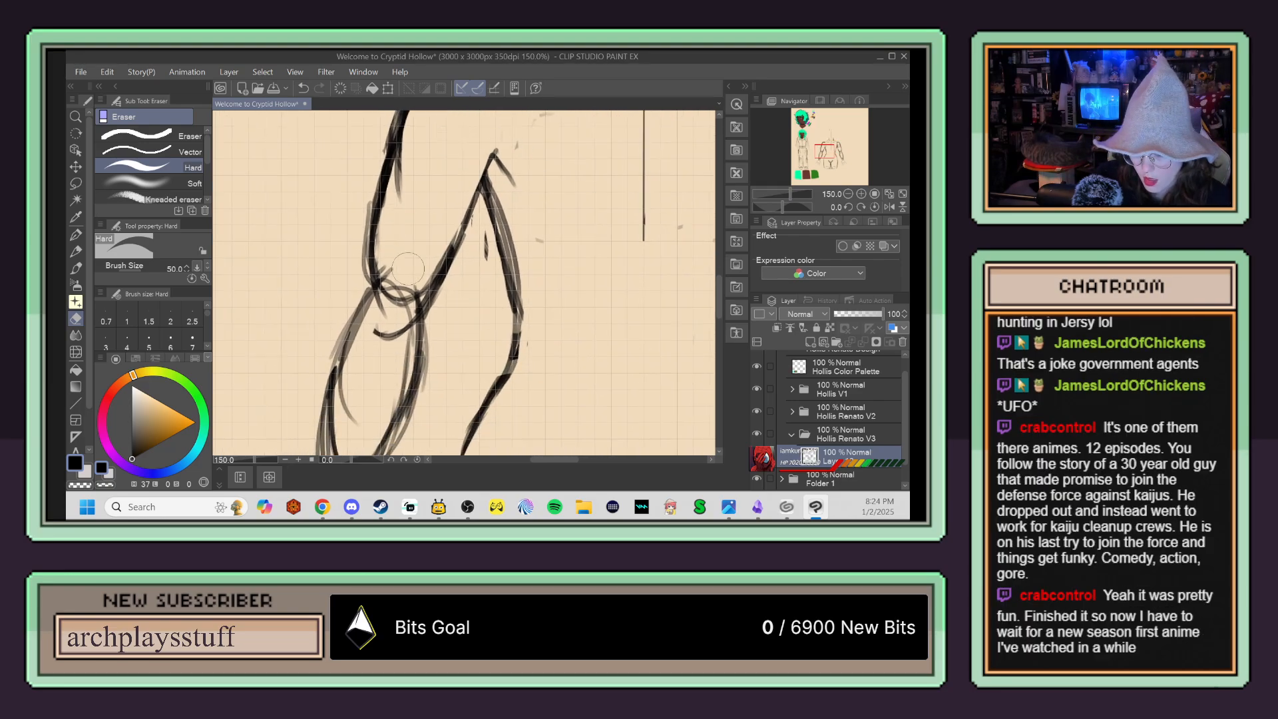
pyautogui.moveTo(386, 306)
pyautogui.mouseDown()
pyautogui.moveTo(378, 338)
pyautogui.moveTo(411, 297)
pyautogui.moveTo(398, 275)
pyautogui.moveTo(384, 254)
pyautogui.mouseUp()
# Step: Strengthen the left arm's outer and inner contours around the elbow with the pen
pyautogui.press('p')
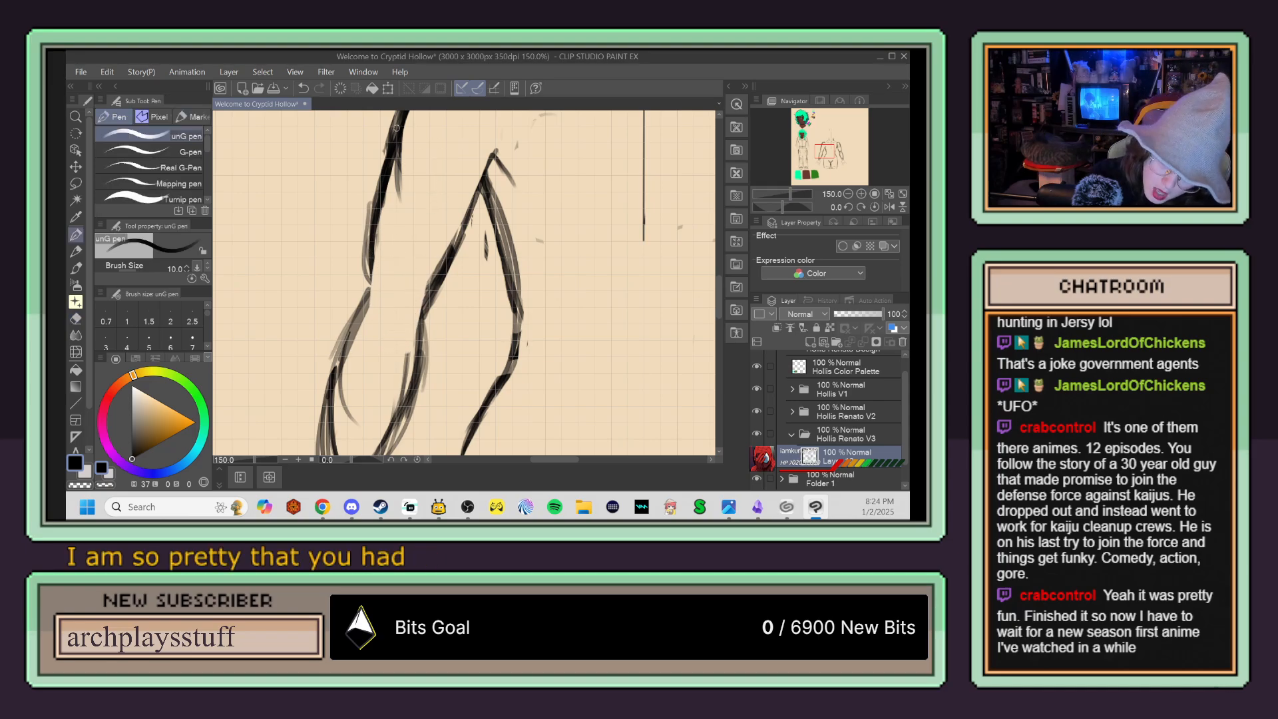
pyautogui.moveTo(368, 205)
pyautogui.mouseDown()
pyautogui.moveTo(391, 331)
pyautogui.moveTo(371, 224)
pyautogui.moveTo(392, 327)
pyautogui.moveTo(463, 203)
pyautogui.mouseUp()
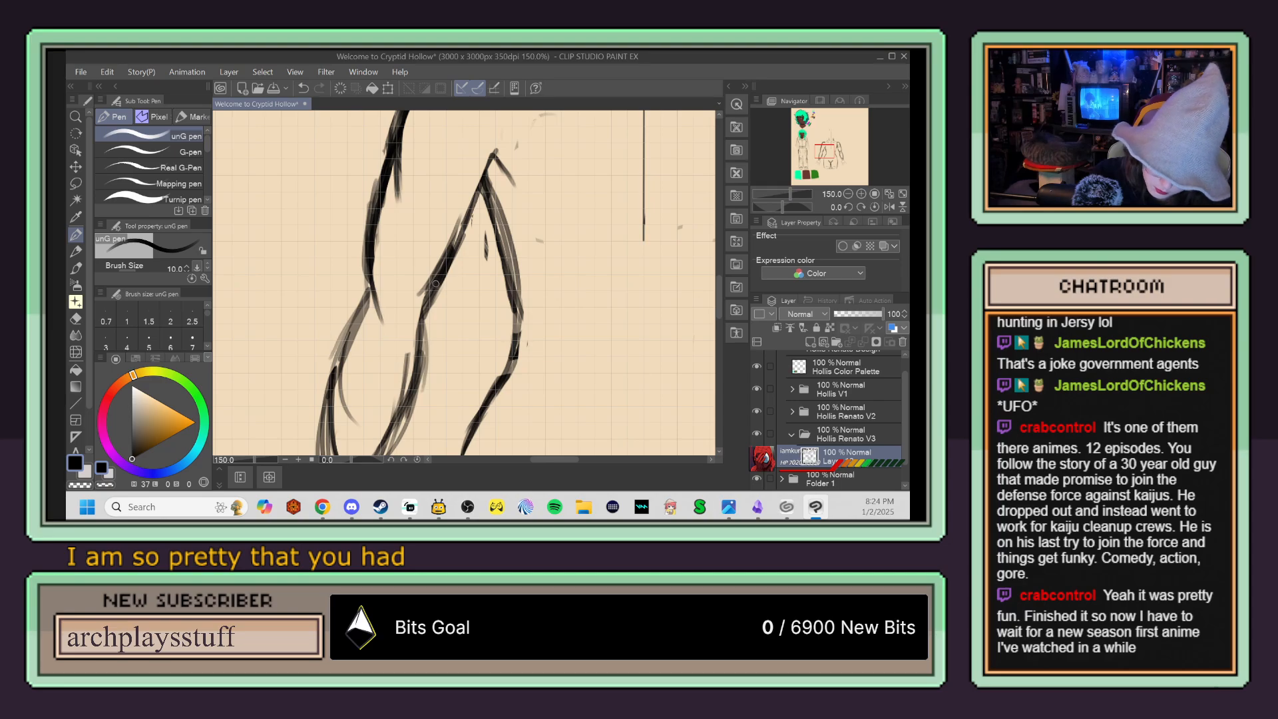
pyautogui.moveTo(446, 286); pyautogui.dragTo(488, 165)
# Step: Redraw both contours of the left forearm down to the wrist with the pen and erase the overlapping guide strokes
pyautogui.moveTo(412, 160); pyautogui.dragTo(394, 211)
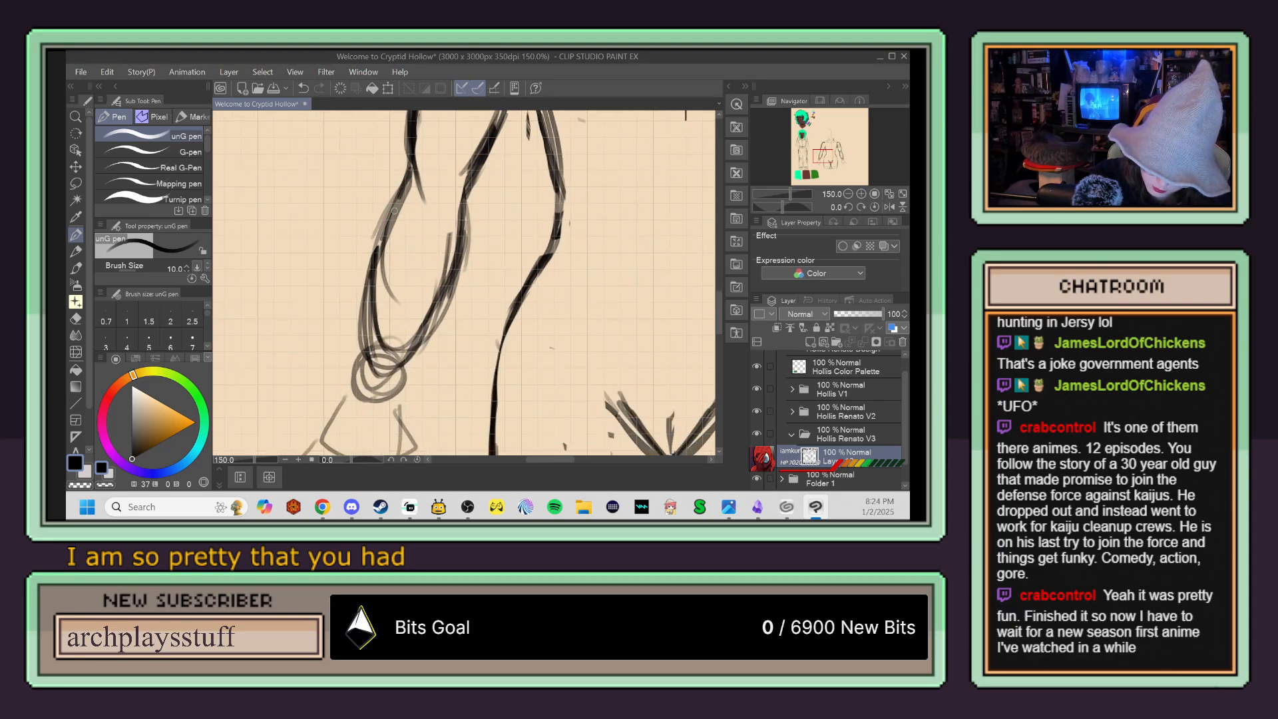
pyautogui.moveTo(410, 165)
pyautogui.mouseDown()
pyautogui.moveTo(365, 306)
pyautogui.moveTo(391, 223)
pyautogui.moveTo(371, 380)
pyautogui.mouseUp()
pyautogui.press('e')
pyautogui.moveTo(397, 176); pyautogui.dragTo(355, 326)
pyautogui.moveTo(421, 354)
pyautogui.mouseDown()
pyautogui.moveTo(469, 204)
pyautogui.moveTo(429, 336)
pyautogui.mouseUp()
pyautogui.press('p')
pyautogui.moveTo(472, 172); pyautogui.dragTo(418, 343)
pyautogui.moveTo(452, 240); pyautogui.dragTo(416, 339)
pyautogui.scroll(-2, 419, 329)
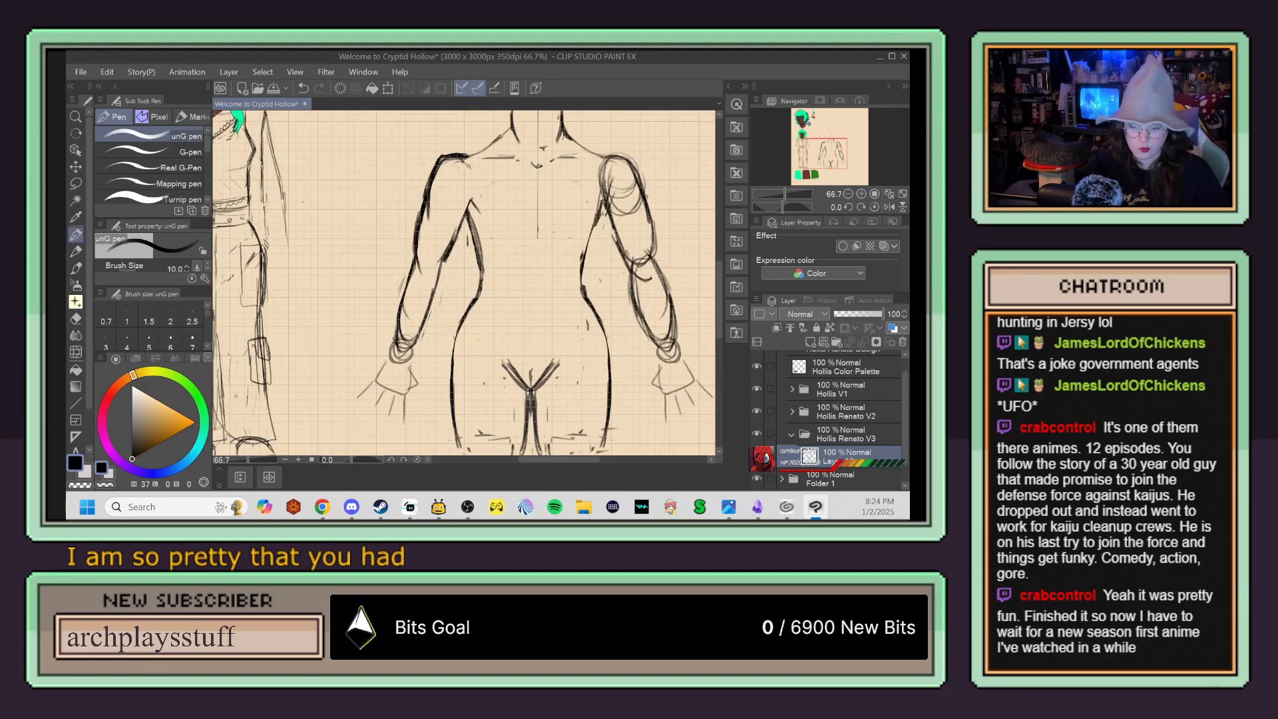
# Step: Lasso the left arm's outer contour, move it slightly outward from the body, and clear the selection
pyautogui.click(76, 183)
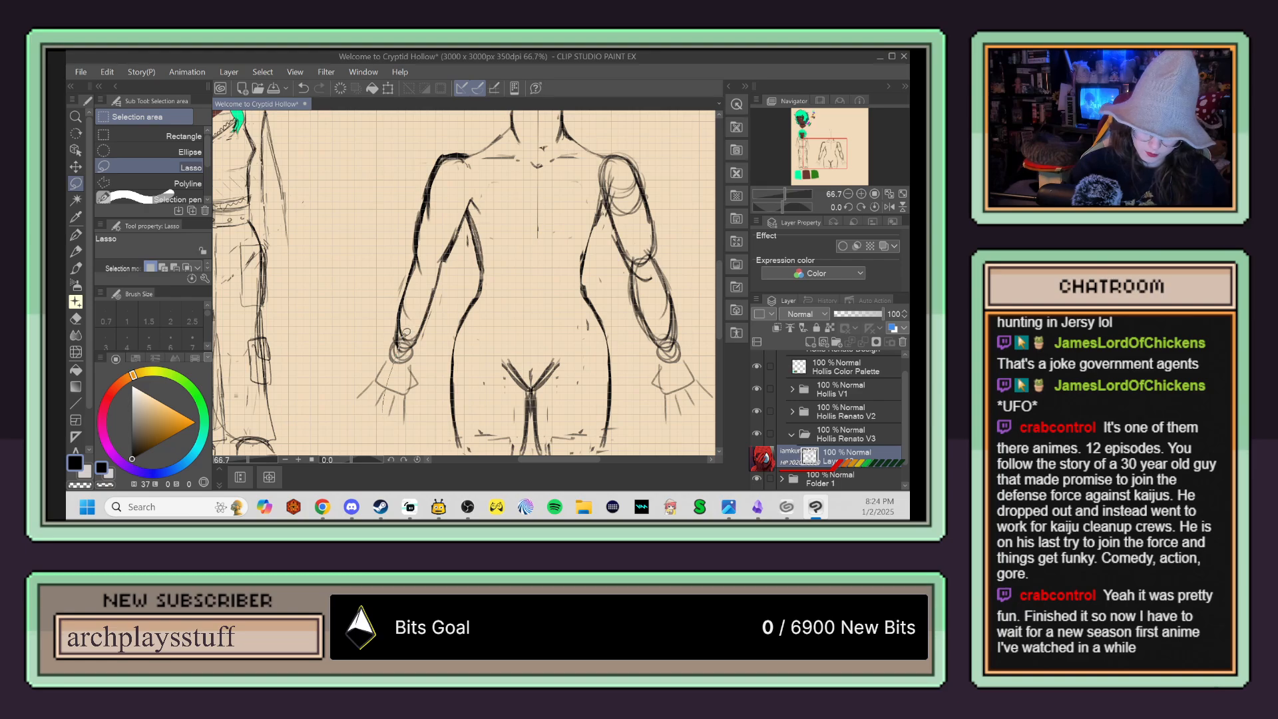
pyautogui.moveTo(453, 198); pyautogui.dragTo(471, 156)
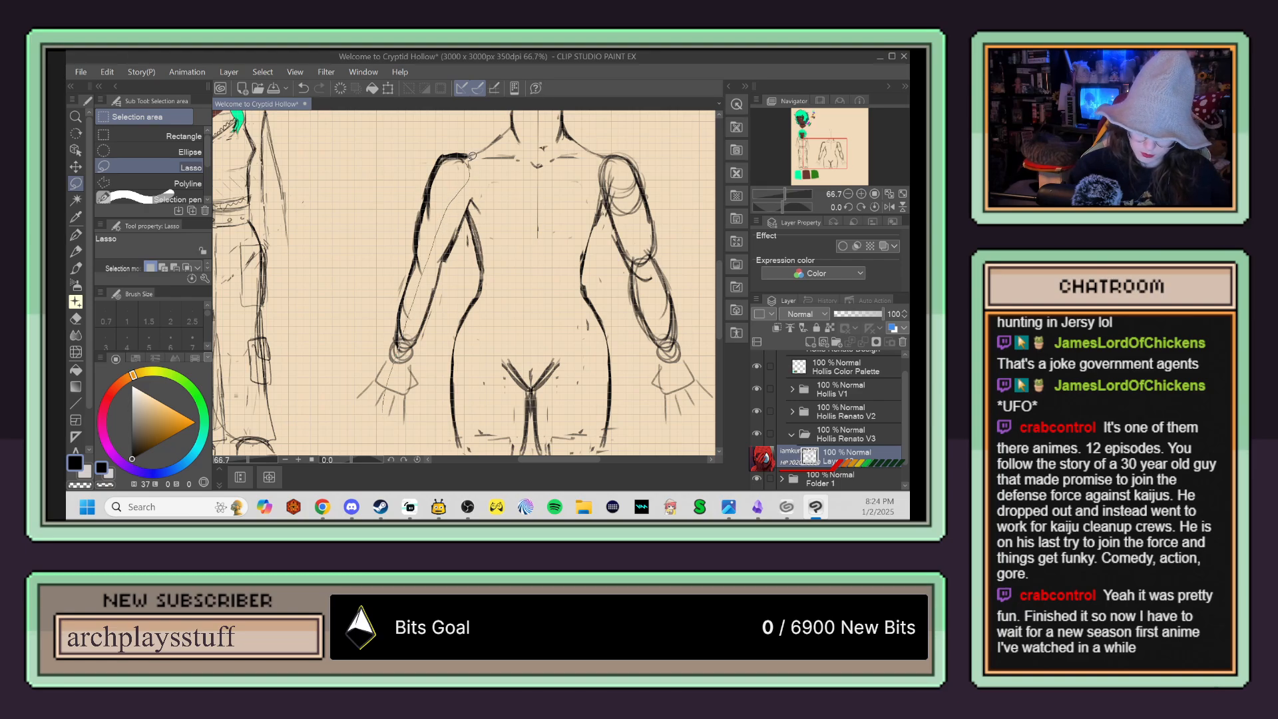
pyautogui.moveTo(404, 212)
pyautogui.mouseDown()
pyautogui.moveTo(356, 376)
pyautogui.moveTo(369, 413)
pyautogui.moveTo(386, 407)
pyautogui.moveTo(392, 373)
pyautogui.mouseUp()
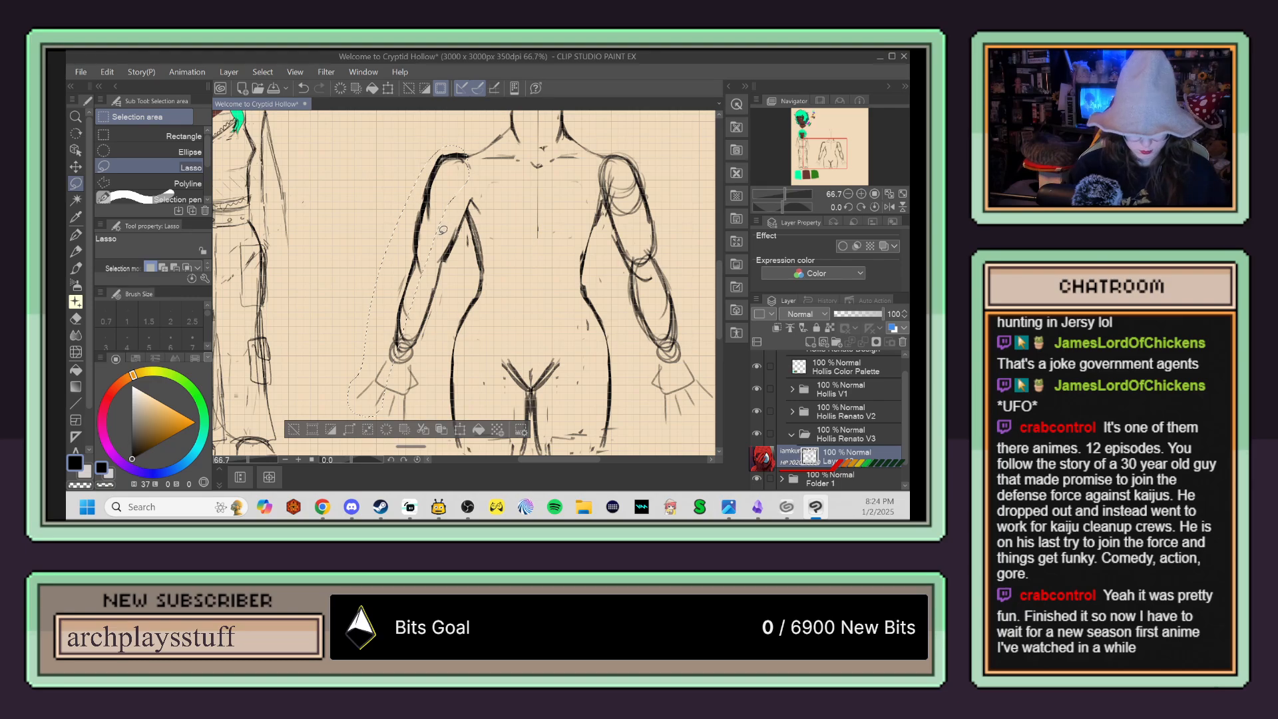
pyautogui.click(77, 167)
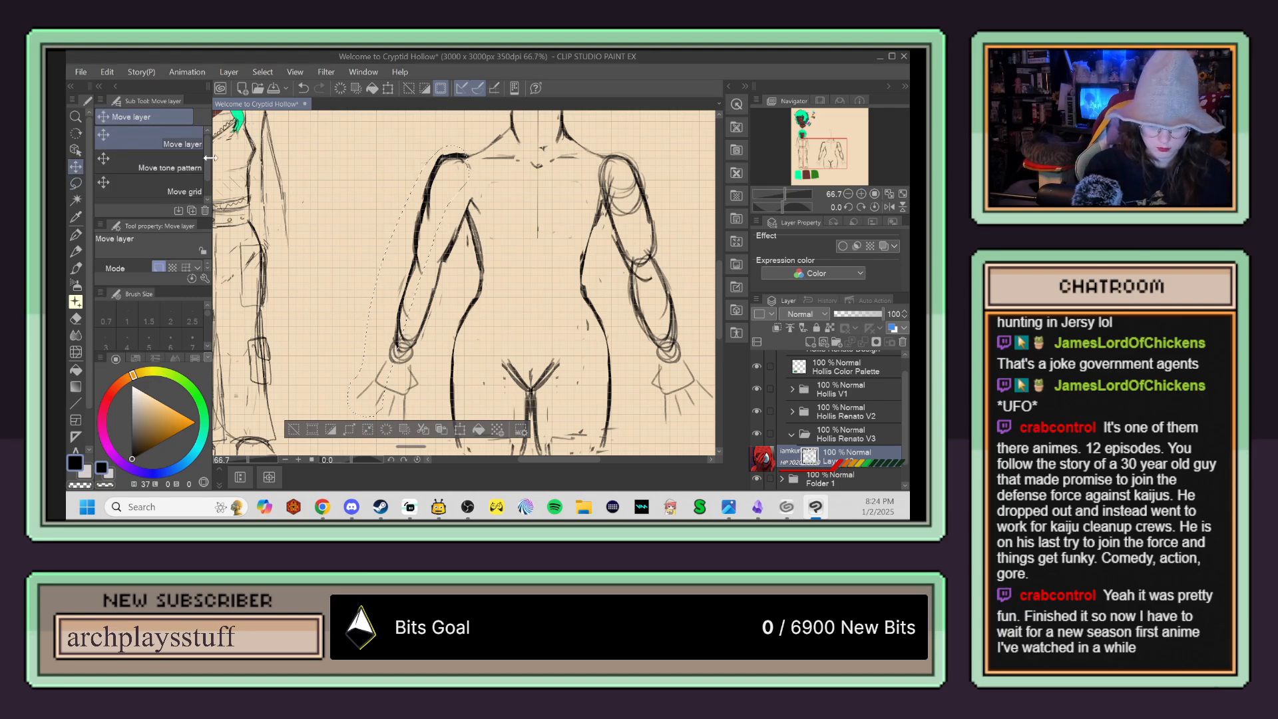
pyautogui.moveTo(429, 245); pyautogui.dragTo(462, 193)
pyautogui.press('p')
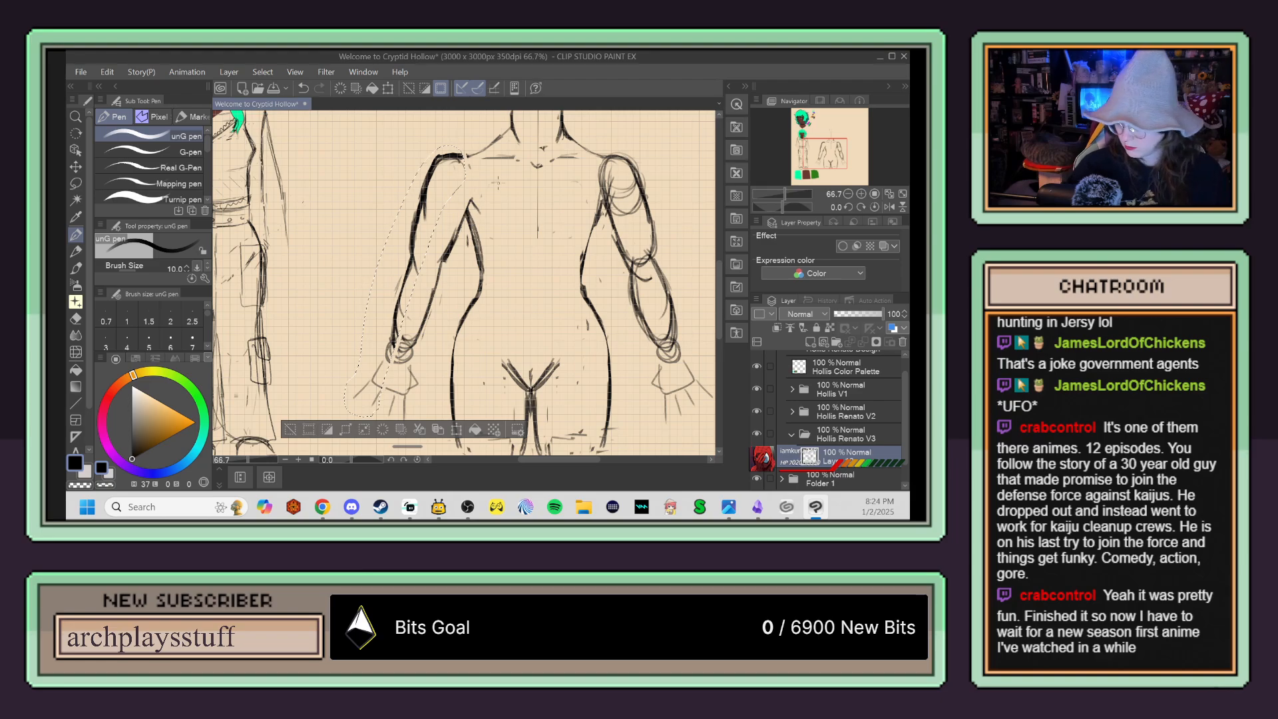
pyautogui.hotkey('ctrl', 'd')
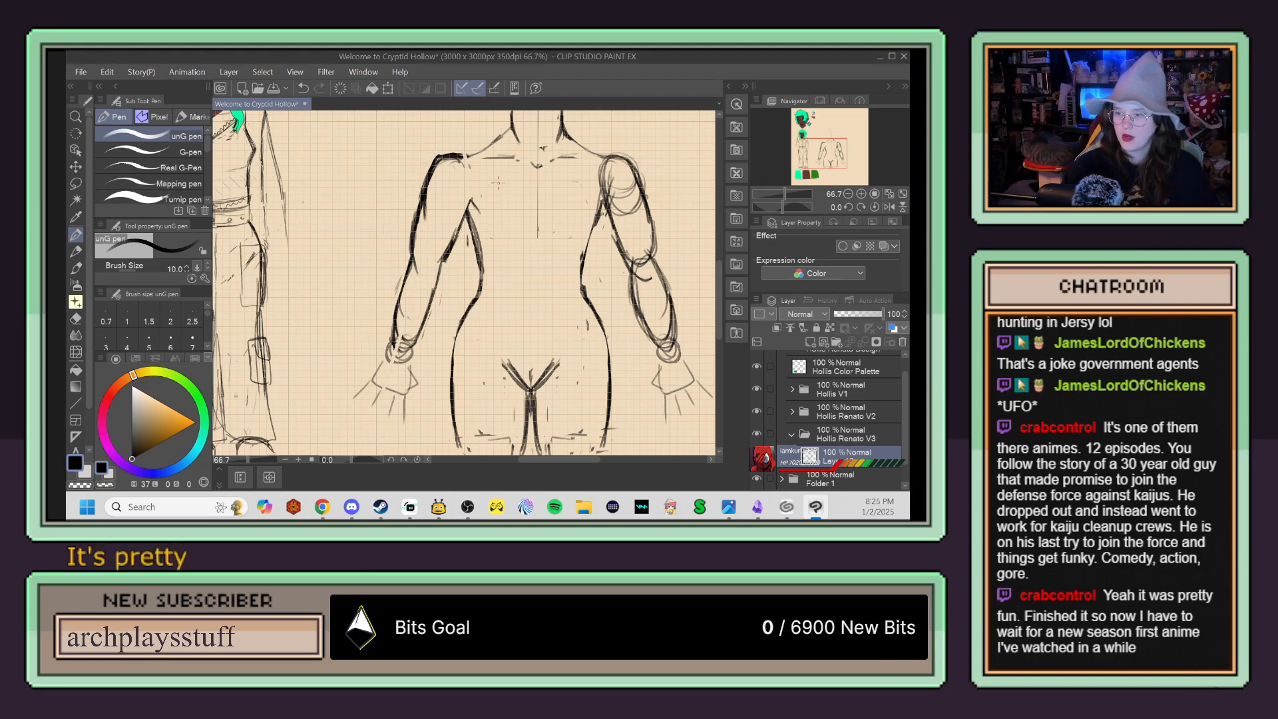
pyautogui.scroll(-1, 497, 183)
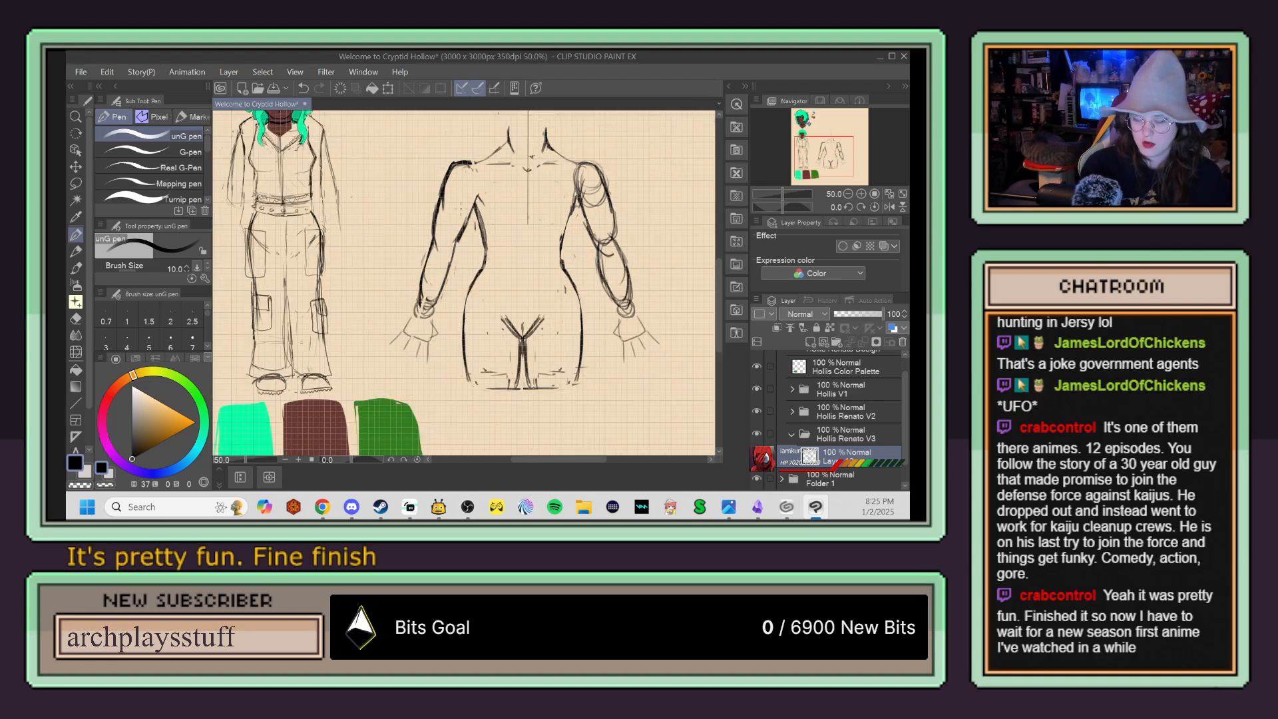
# Step: Strengthen the left forearm's inner contour from the elbow to the wrist with the pen and trim its stray edge with the hard eraser
pyautogui.scroll(1, 479, 206)
pyautogui.press('p')
pyautogui.scroll(1, 476, 228)
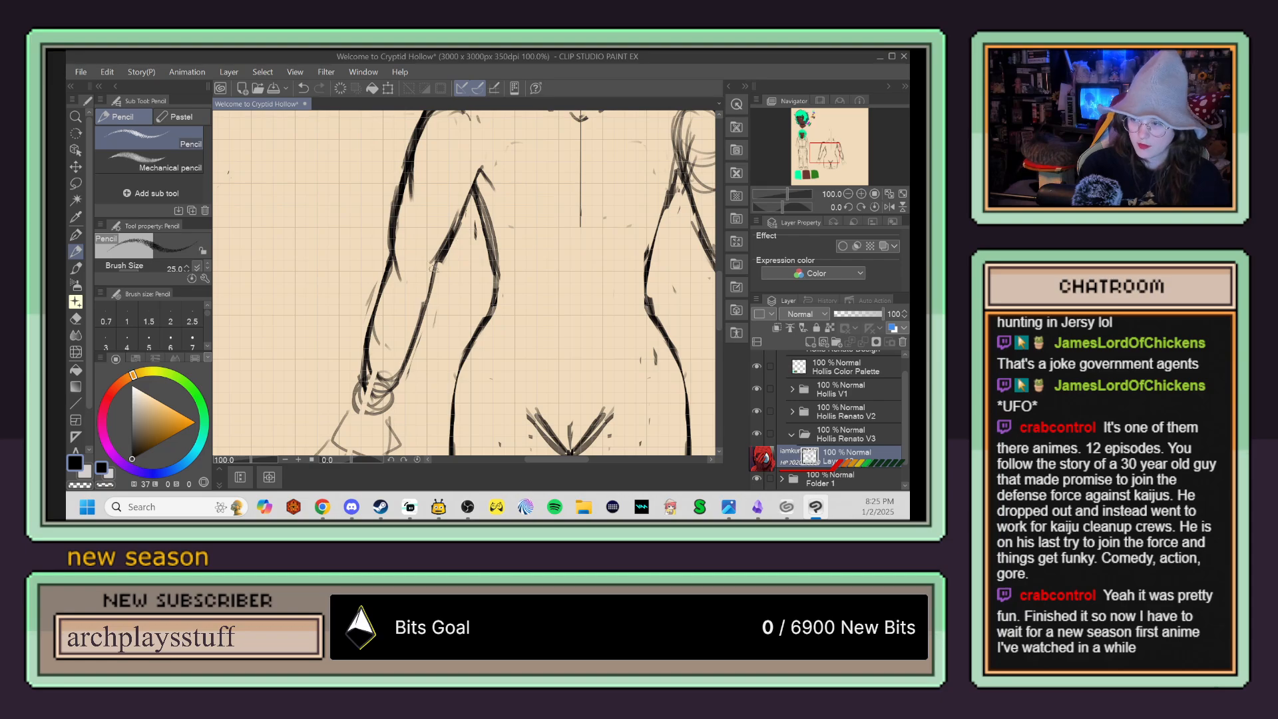
pyautogui.press('p')
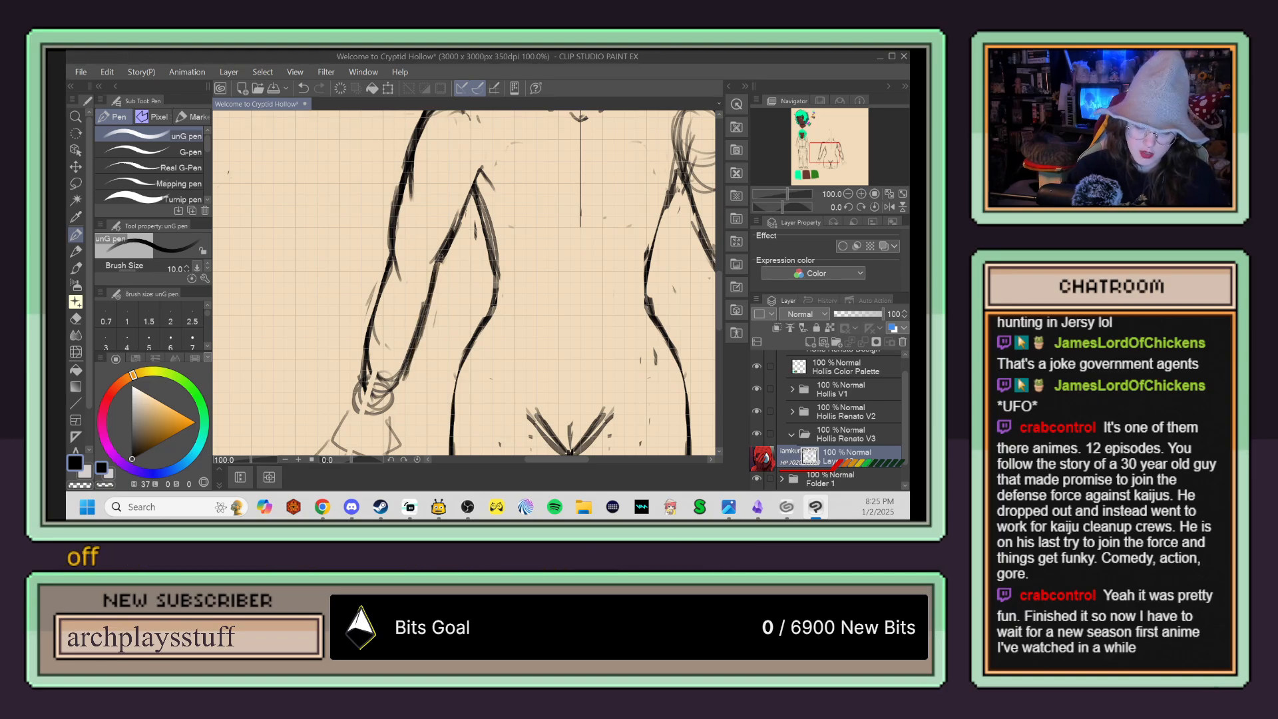
pyautogui.press('e')
pyautogui.moveTo(426, 269); pyautogui.dragTo(453, 213)
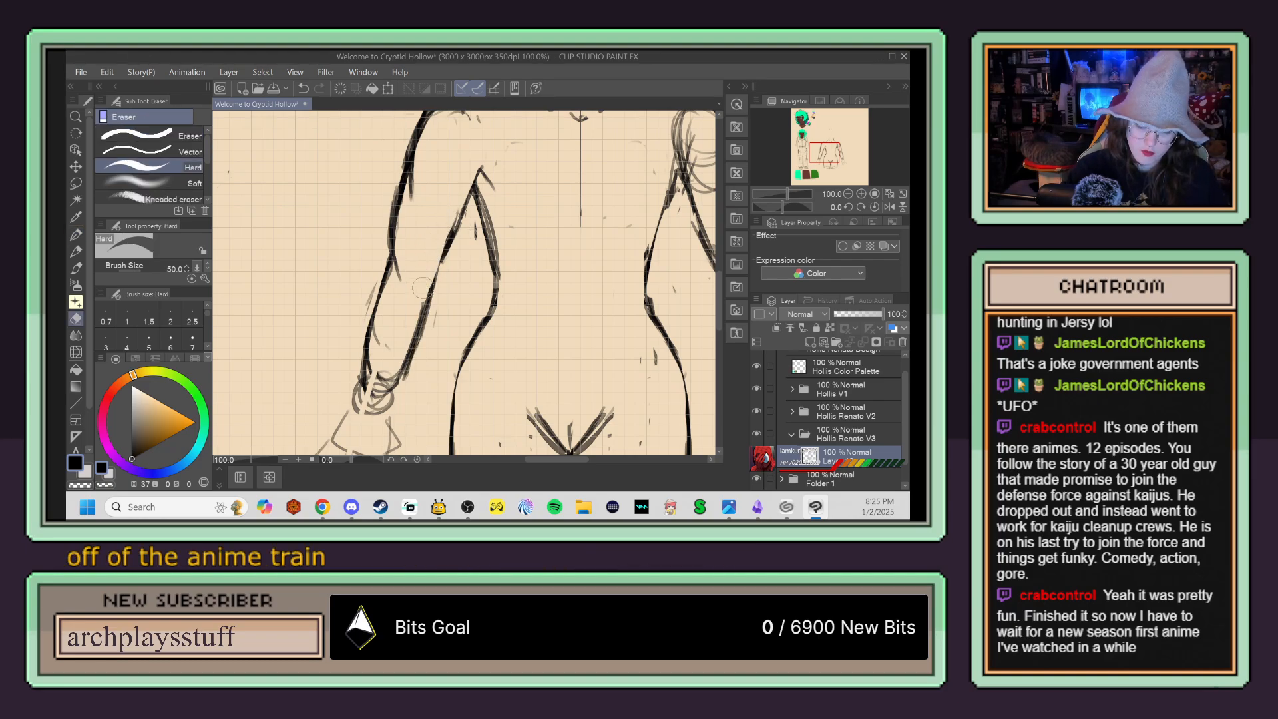
pyautogui.press('p')
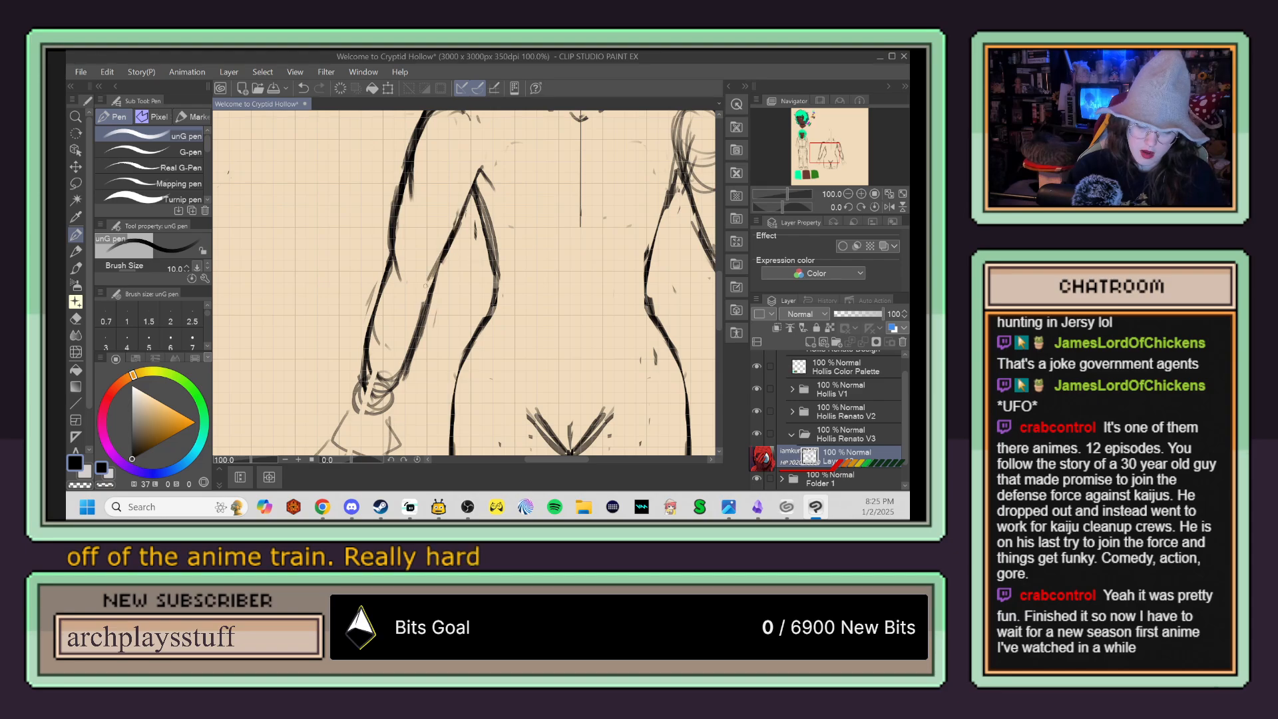
pyautogui.moveTo(441, 261); pyautogui.dragTo(390, 403)
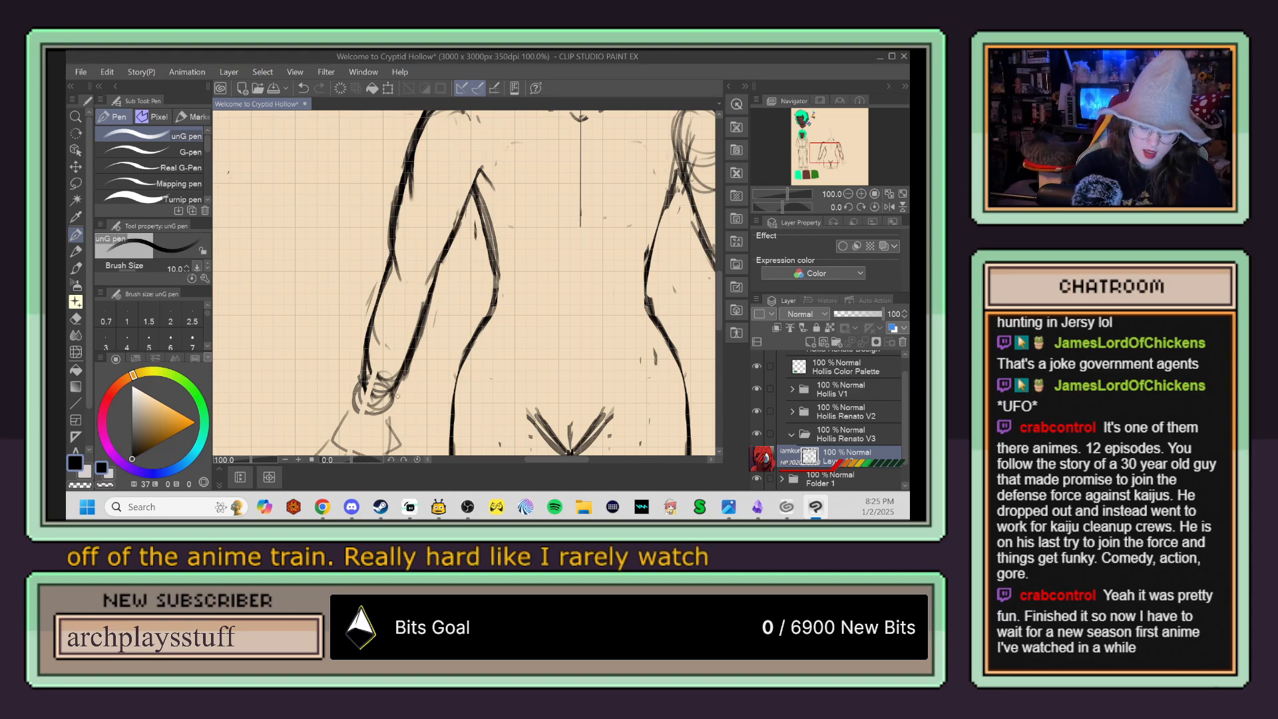
# Step: Undo the last pen stroke and rotate the canvas view to 165.7° so the left hand points upward, ready for pen drawing
pyautogui.moveTo(472, 335); pyautogui.dragTo(531, 241)
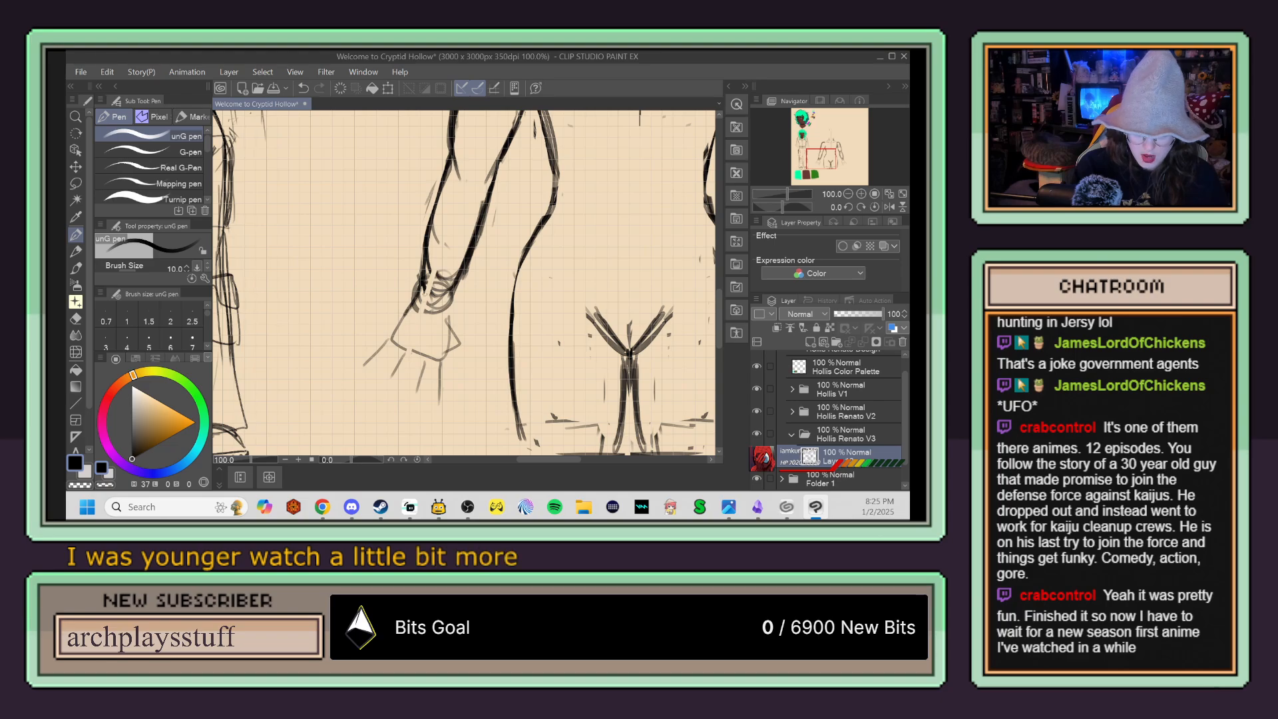
pyautogui.hotkey('ctrl', 'z')
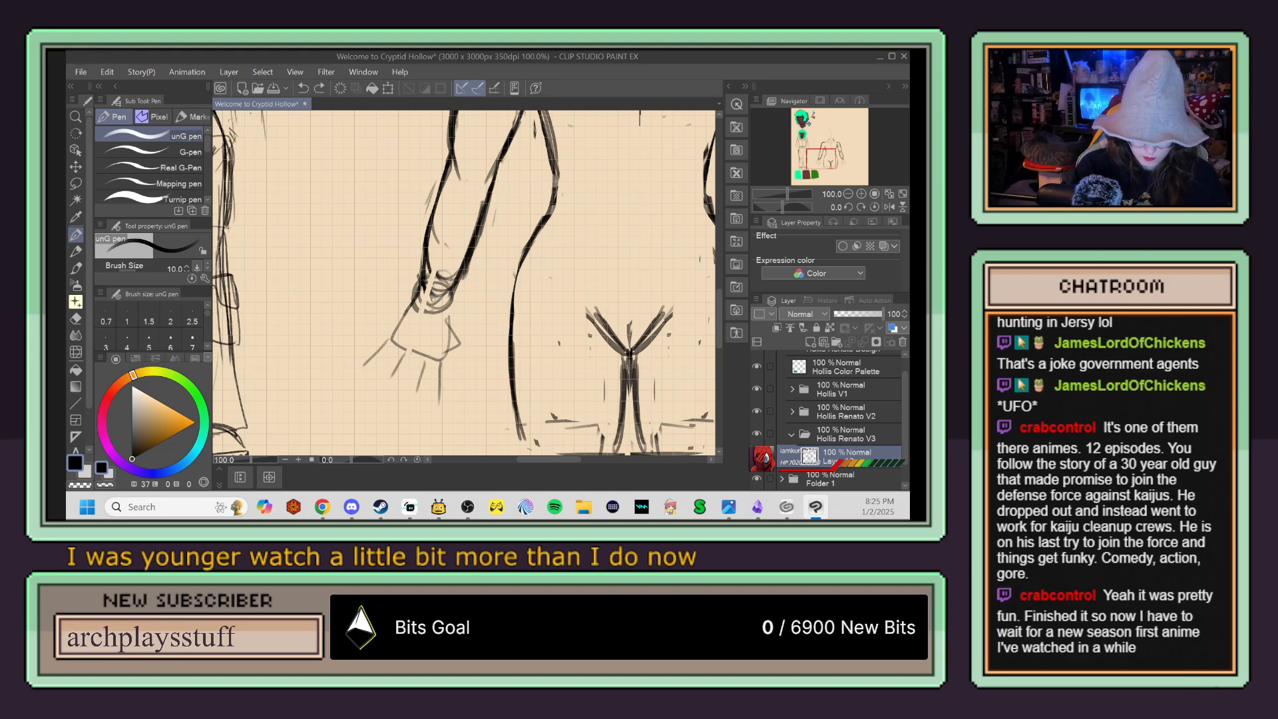
pyautogui.press('r')
pyautogui.moveTo(396, 298); pyautogui.dragTo(519, 246)
pyautogui.press('p')
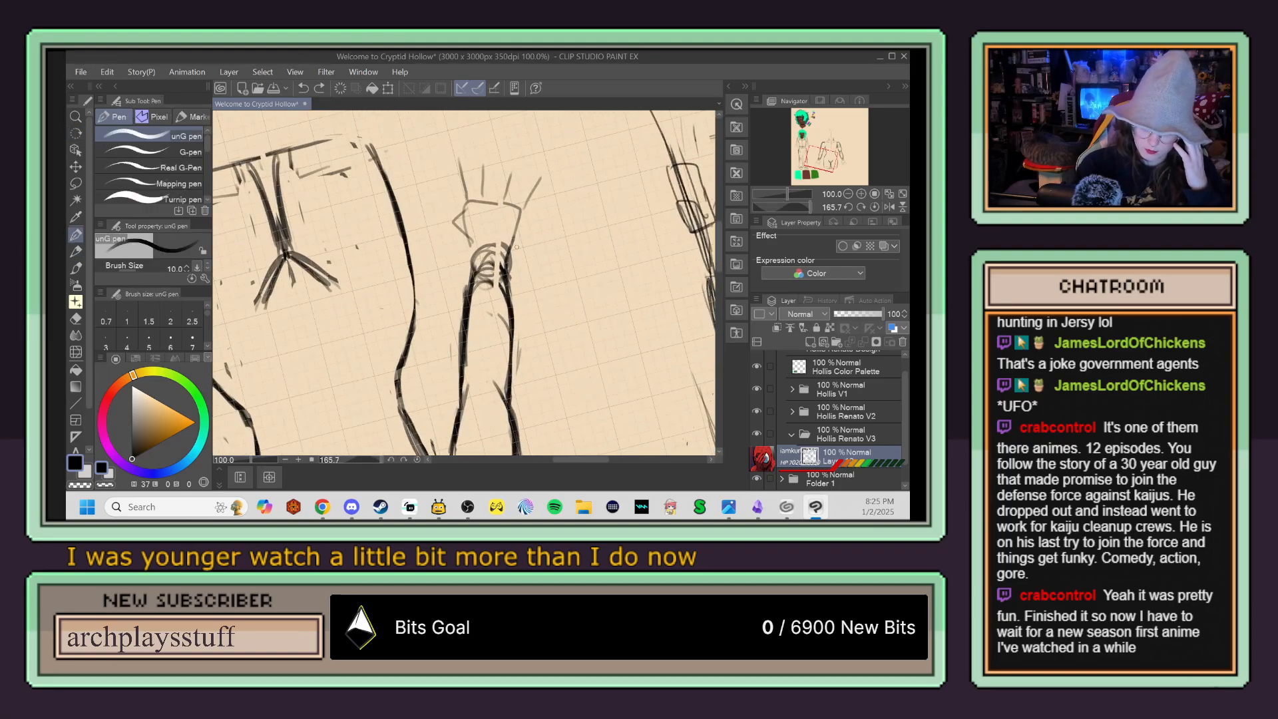
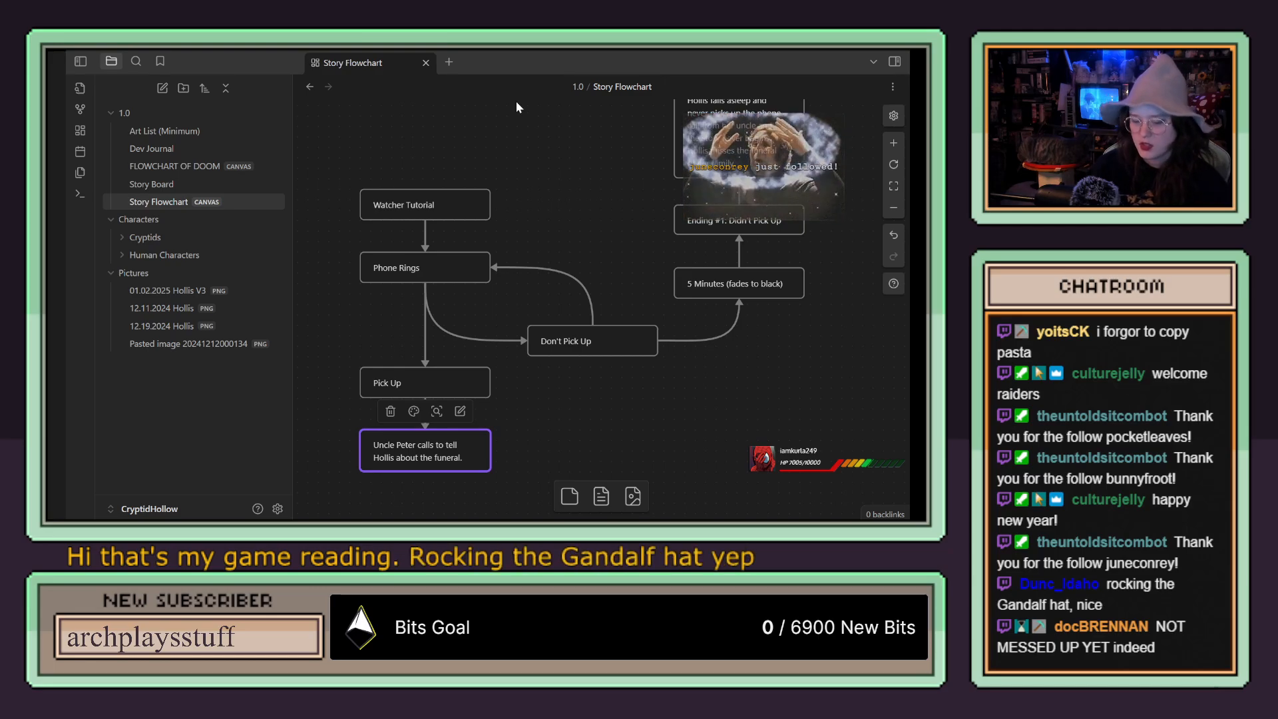
# Step: Examine the Story Flowchart canvas in Obsidian, from Watcher Tutorial through the Pick Up and Don't Pick Up branches
pyautogui.moveTo(579, 234); pyautogui.dragTo(636, 158)
pyautogui.scroll(2, 618, 392)
pyautogui.scroll(-2, 615, 390)
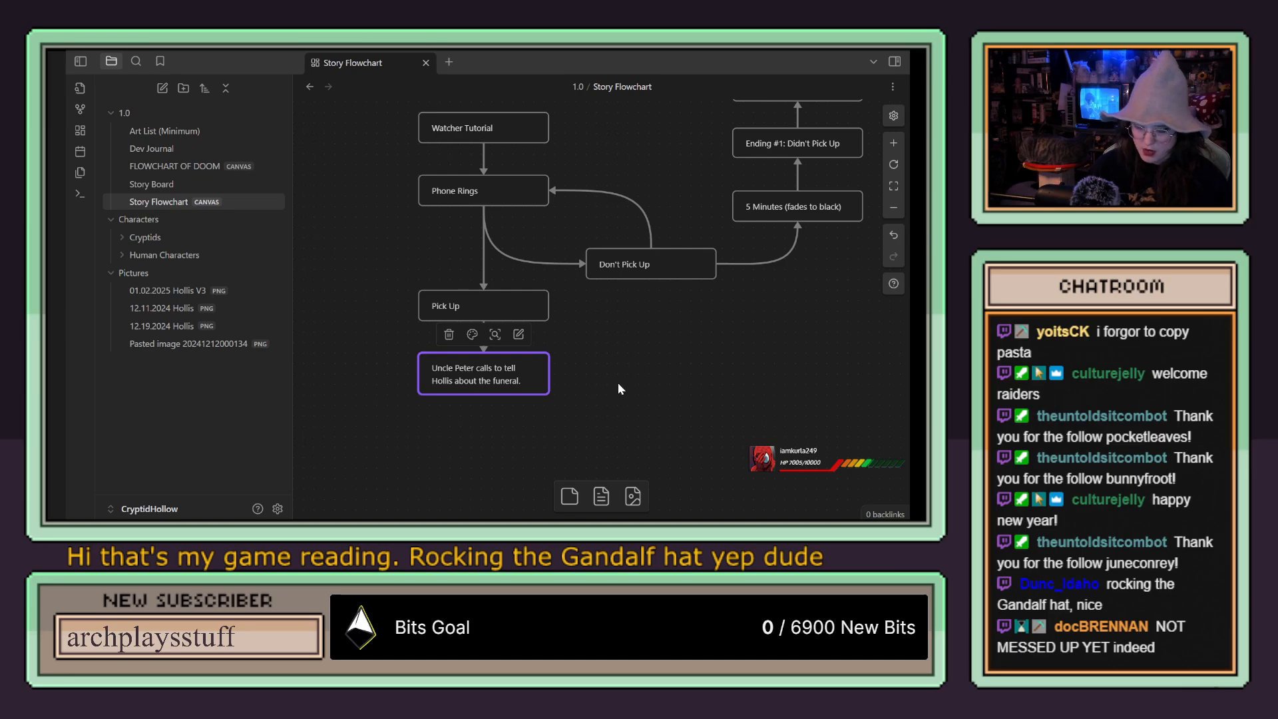
pyautogui.scroll(2, 618, 389)
pyautogui.scroll(-2, 618, 389)
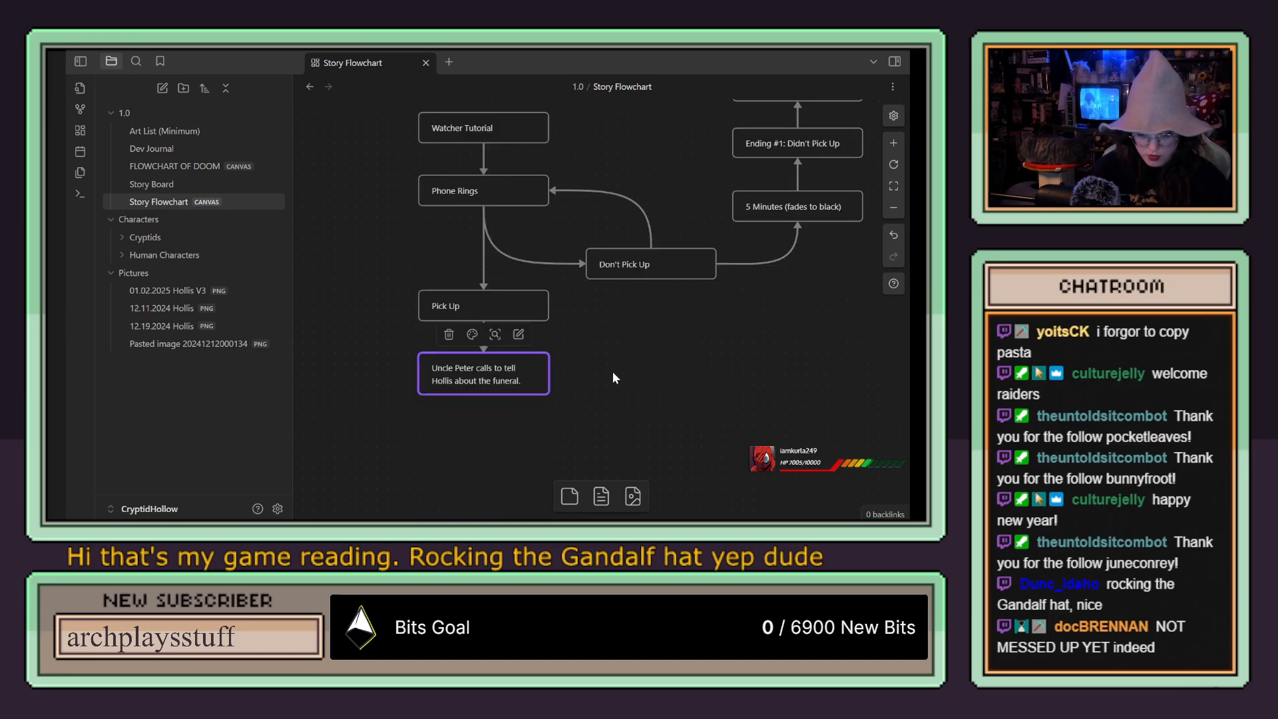
pyautogui.click(614, 372)
pyautogui.moveTo(619, 368); pyautogui.dragTo(526, 388)
pyautogui.scroll(2, 597, 271)
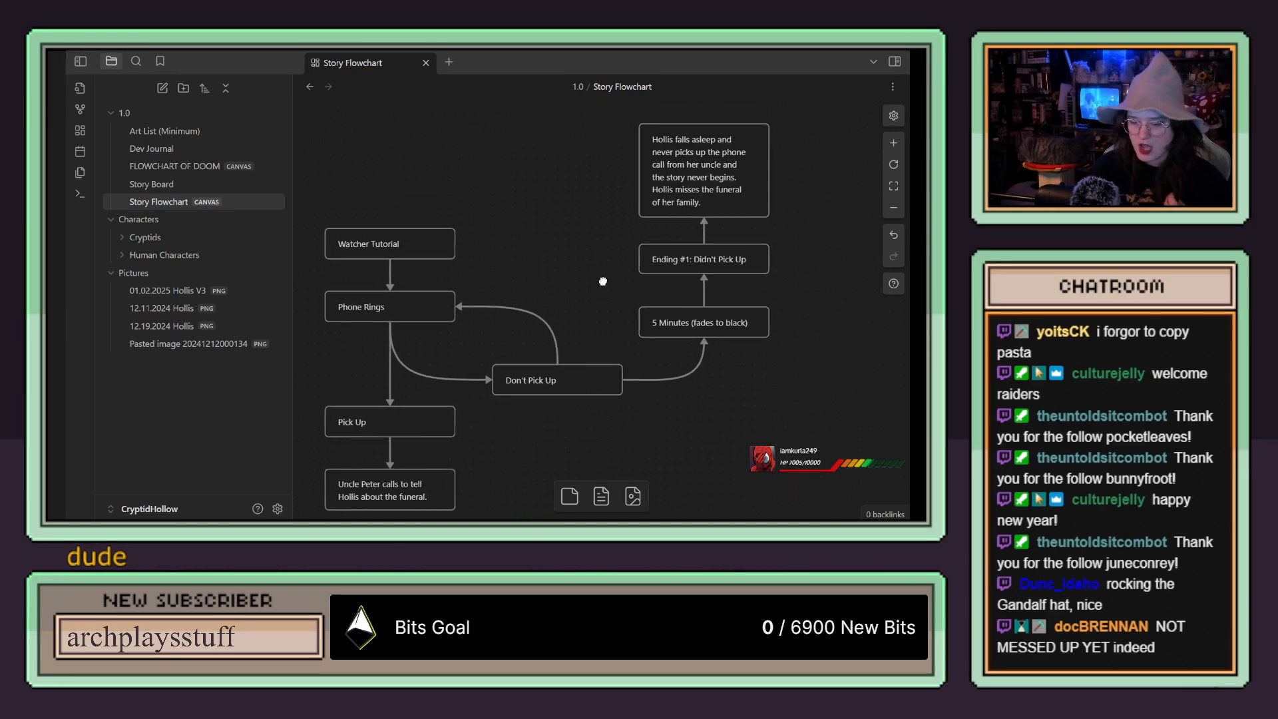
pyautogui.moveTo(610, 285); pyautogui.dragTo(613, 284)
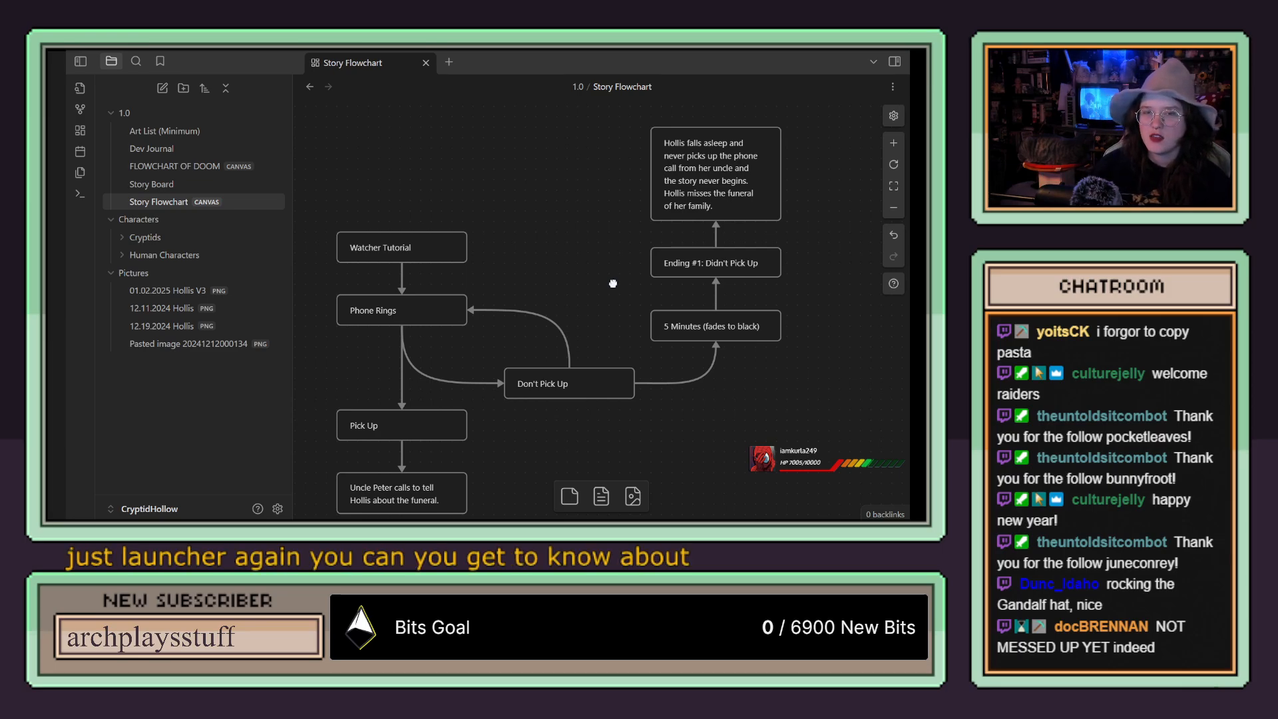
pyautogui.click(434, 249)
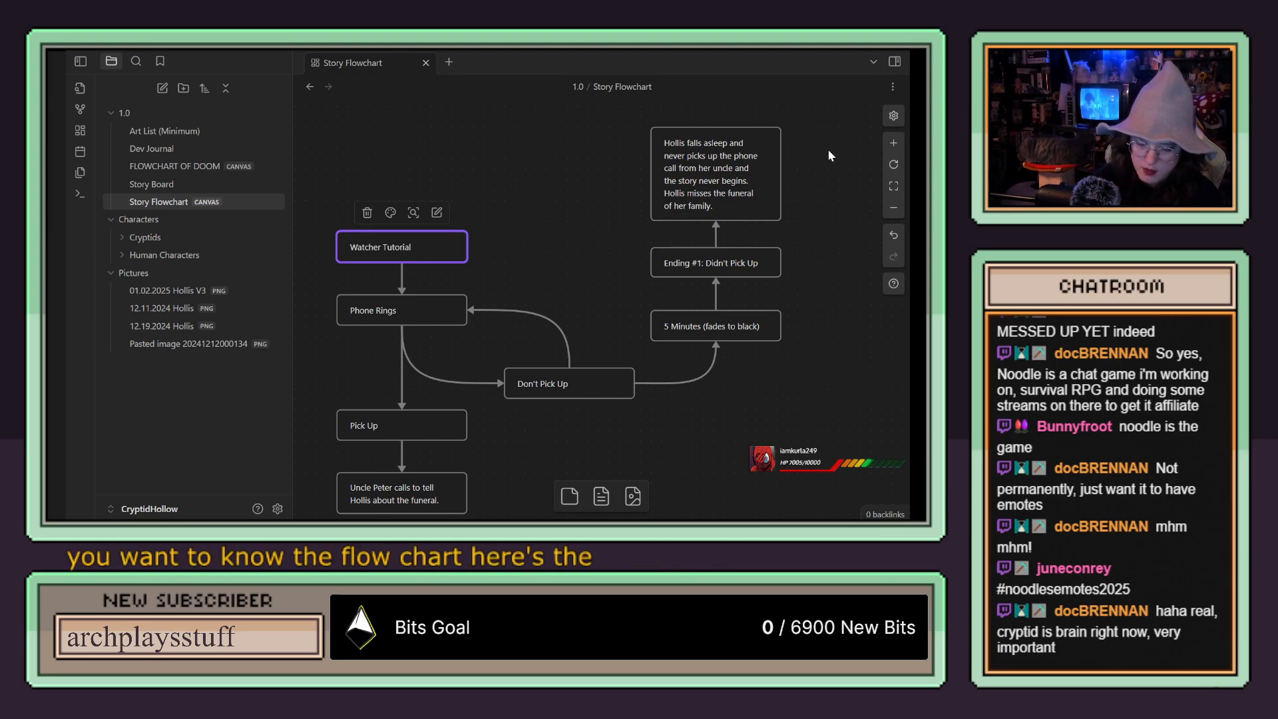
pyautogui.click(530, 186)
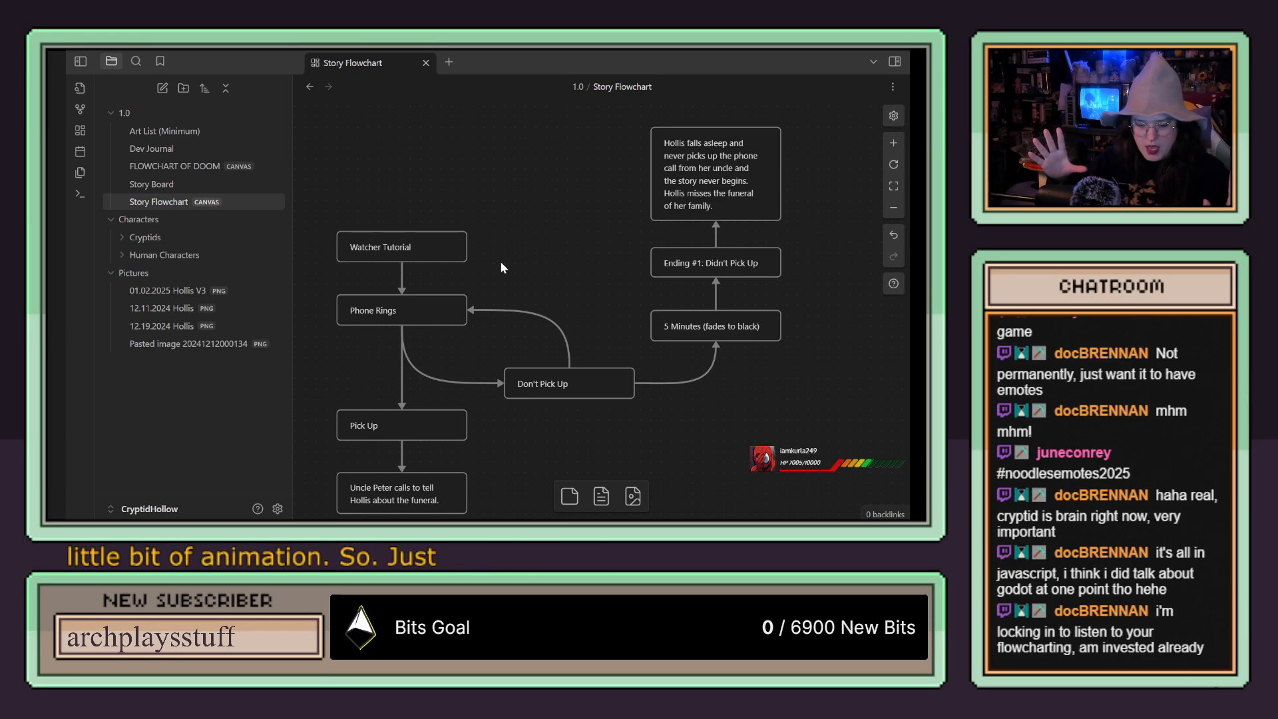
# Step: Open the 01.02.2025 Hollis V3 picture and examine the character design from the hair down to the colour swatches
pyautogui.click(187, 294)
pyautogui.scroll(-3, 700, 307)
pyautogui.scroll(3, 697, 308)
pyautogui.scroll(-3, 644, 233)
pyautogui.scroll(3, 645, 234)
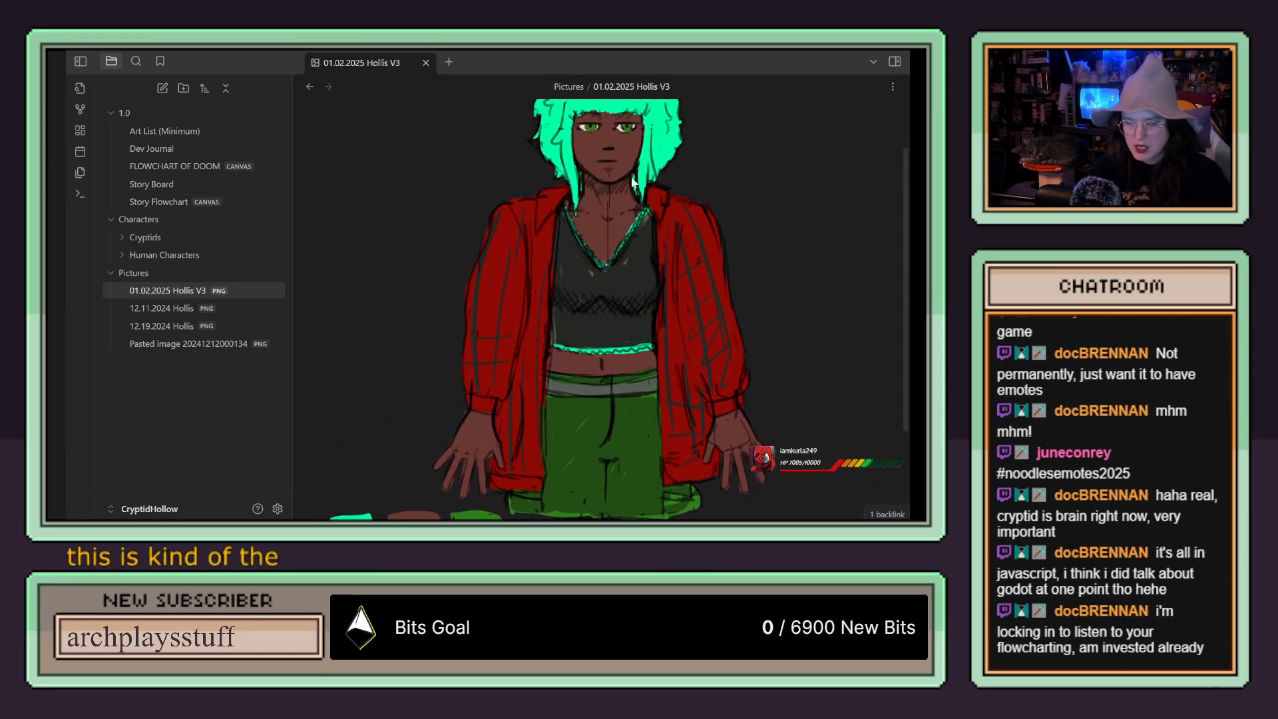
pyautogui.scroll(-3, 623, 265)
pyautogui.scroll(3, 596, 358)
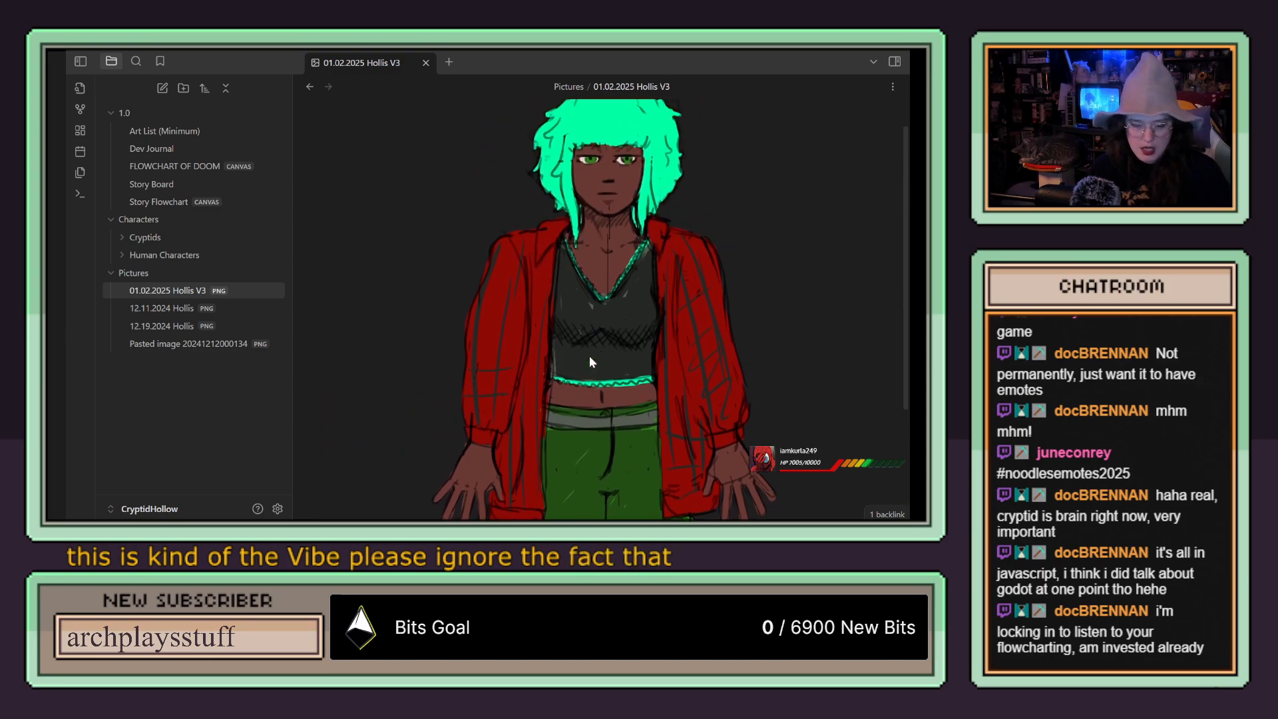
pyautogui.scroll(-3, 670, 232)
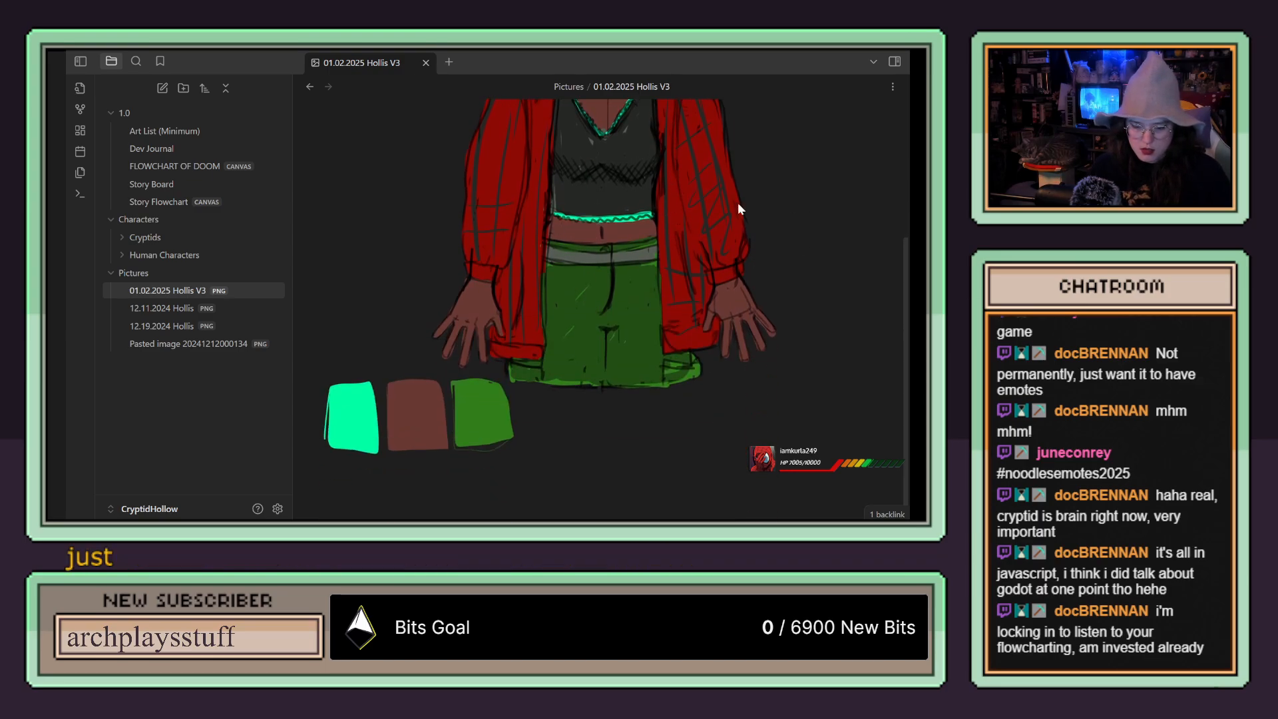
pyautogui.scroll(3, 746, 198)
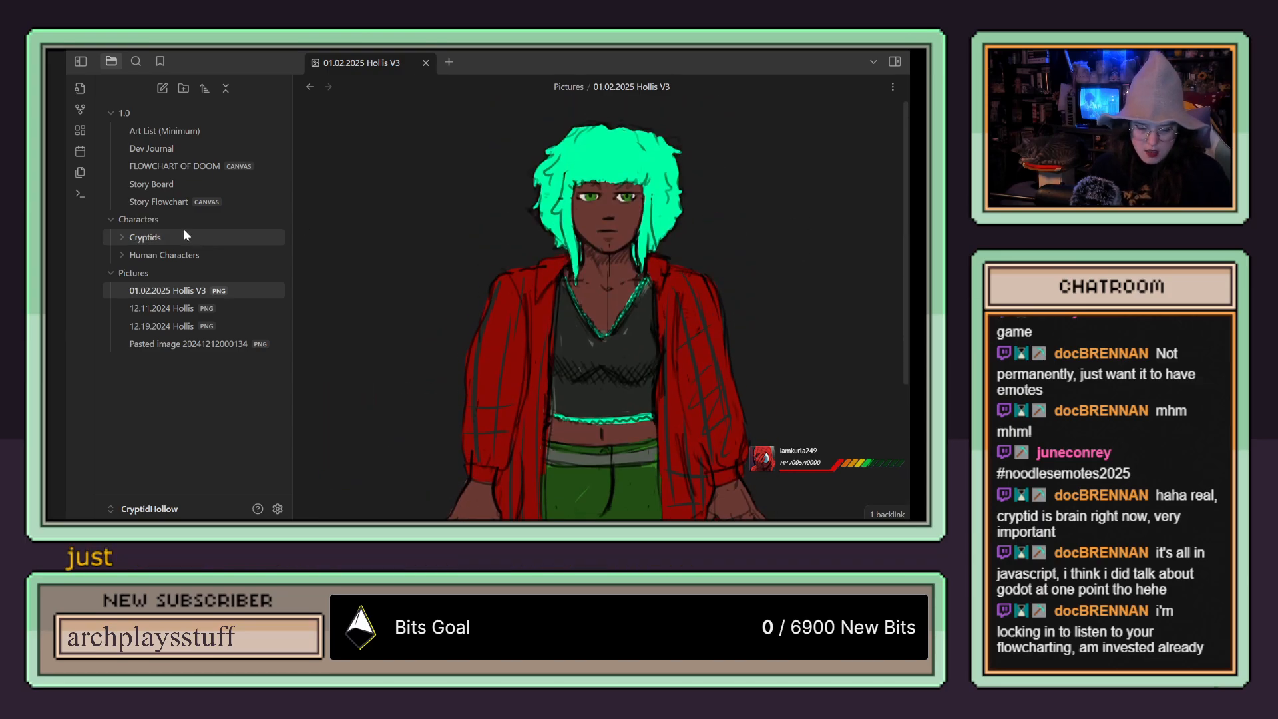
# Step: Return to the Story Flowchart canvas and follow the Phone Rings branches through Don't Pick Up to Ending #1
pyautogui.click(160, 203)
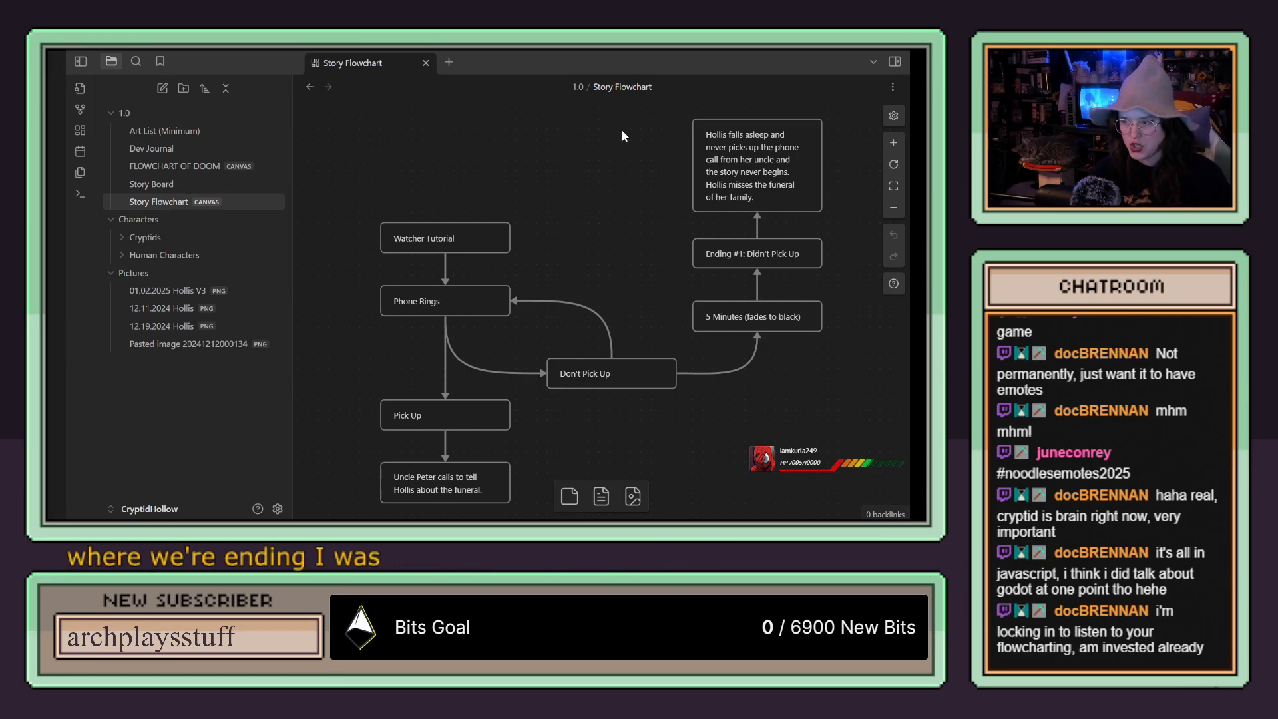
pyautogui.moveTo(625, 195); pyautogui.dragTo(590, 173)
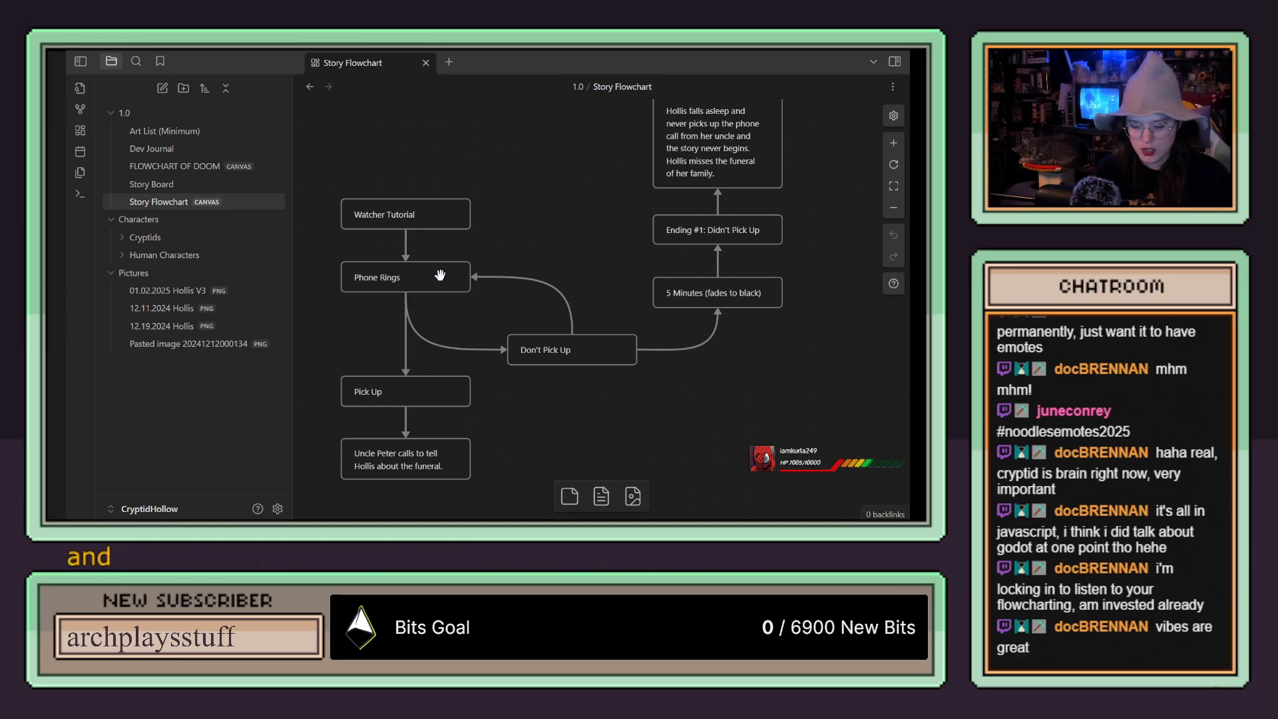
pyautogui.scroll(-1, 577, 226)
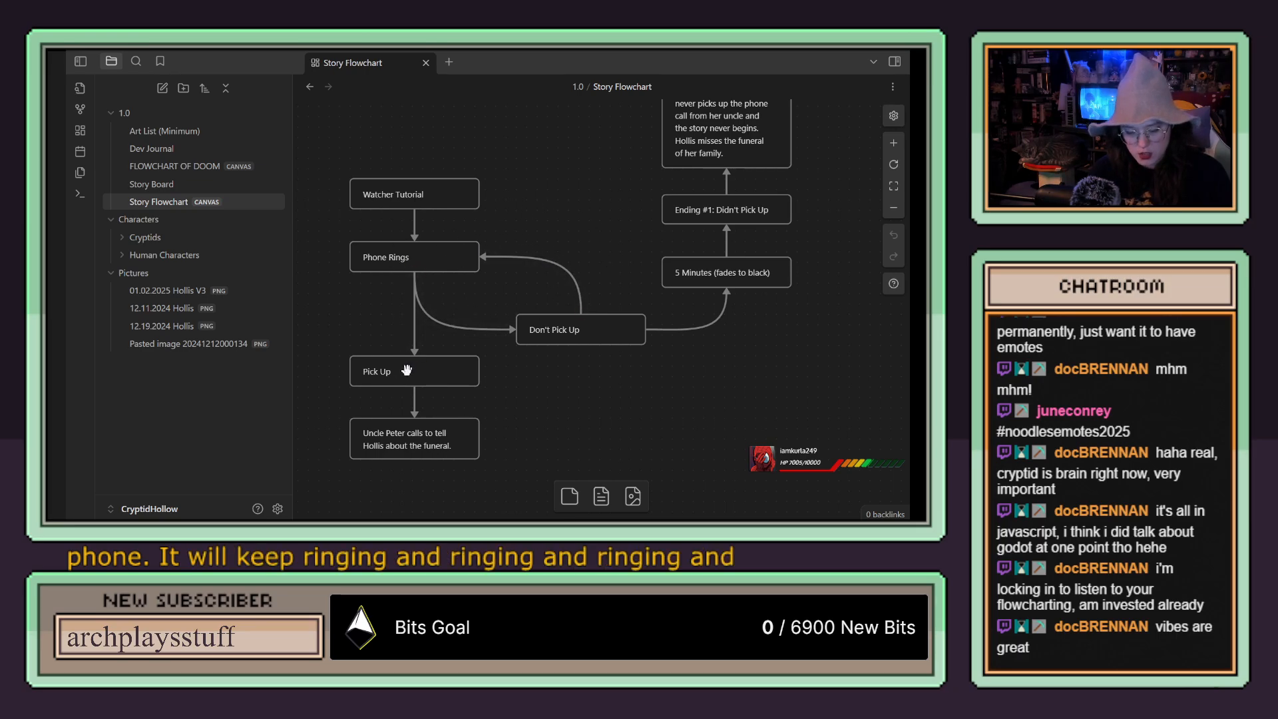
pyautogui.moveTo(578, 225); pyautogui.dragTo(513, 225)
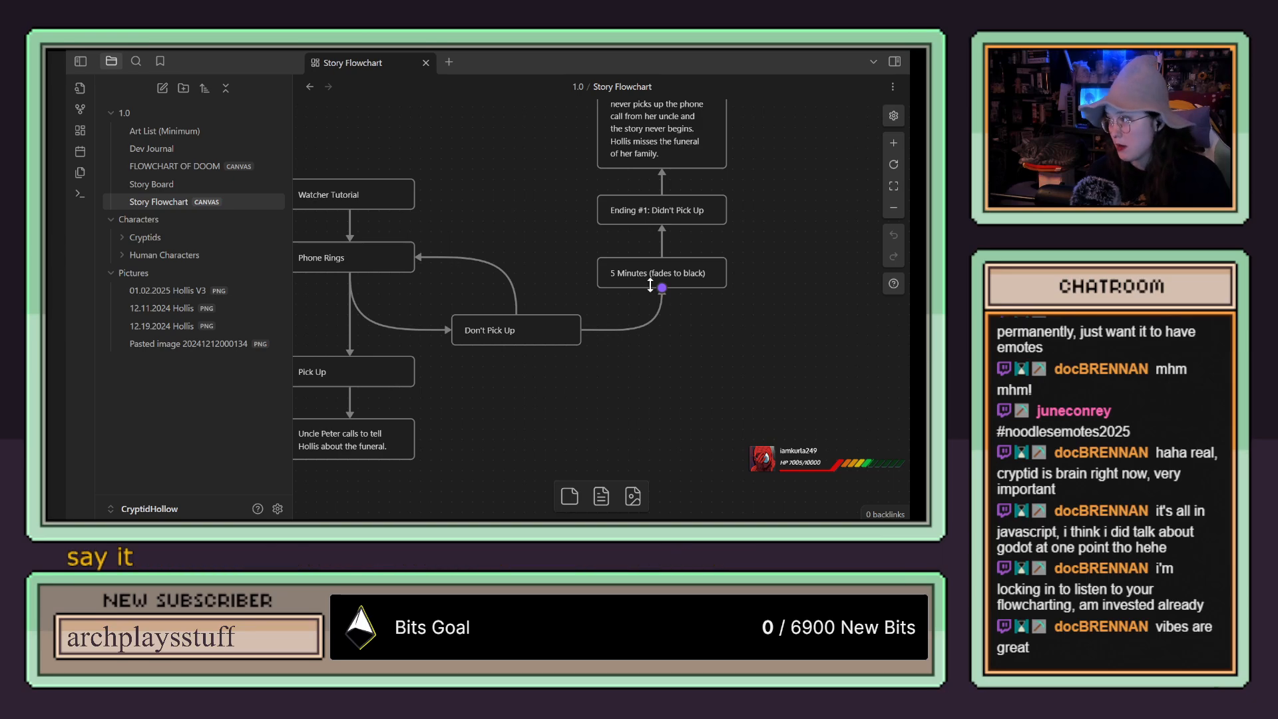
pyautogui.moveTo(744, 269); pyautogui.dragTo(665, 312)
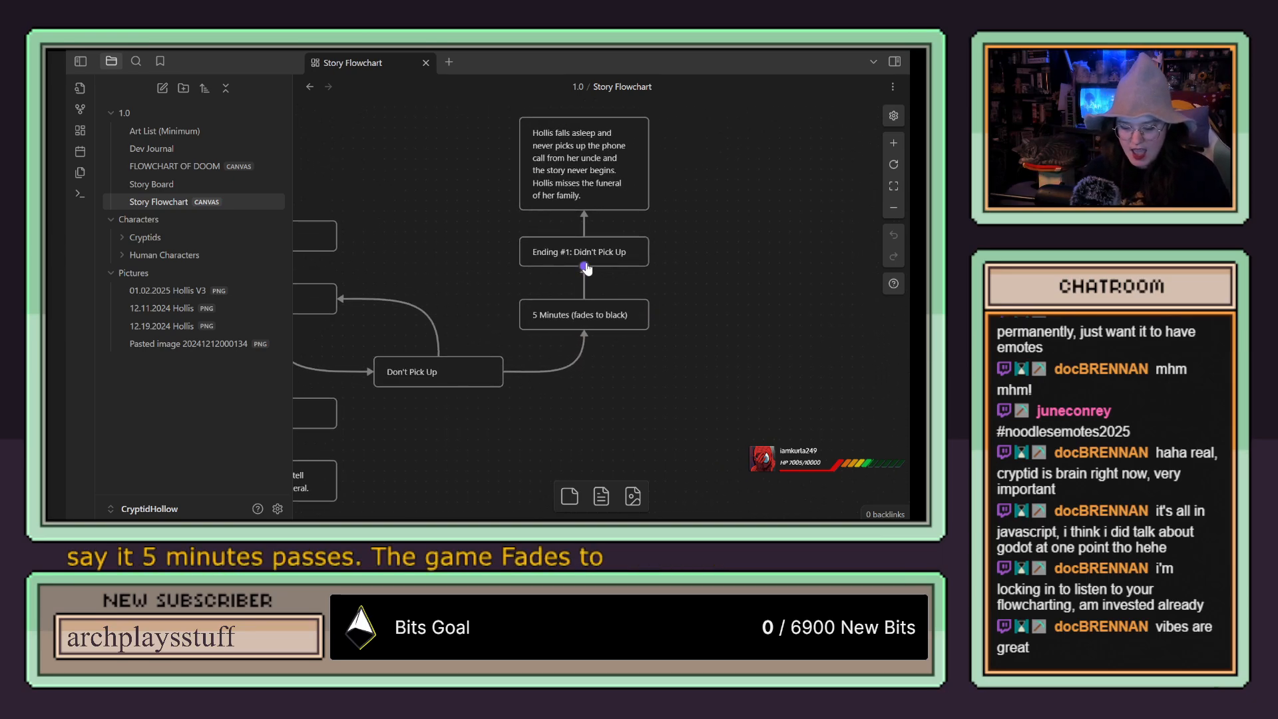
pyautogui.moveTo(685, 217); pyautogui.dragTo(702, 250)
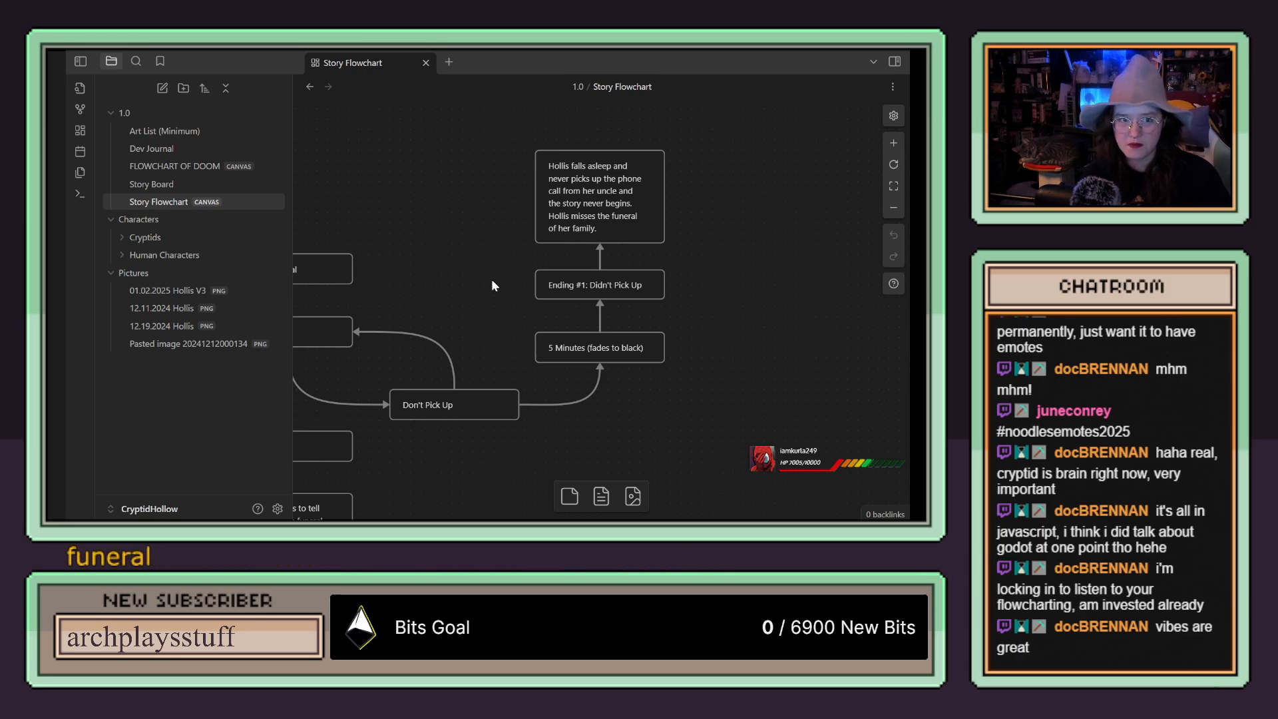
pyautogui.moveTo(493, 286); pyautogui.dragTo(673, 171)
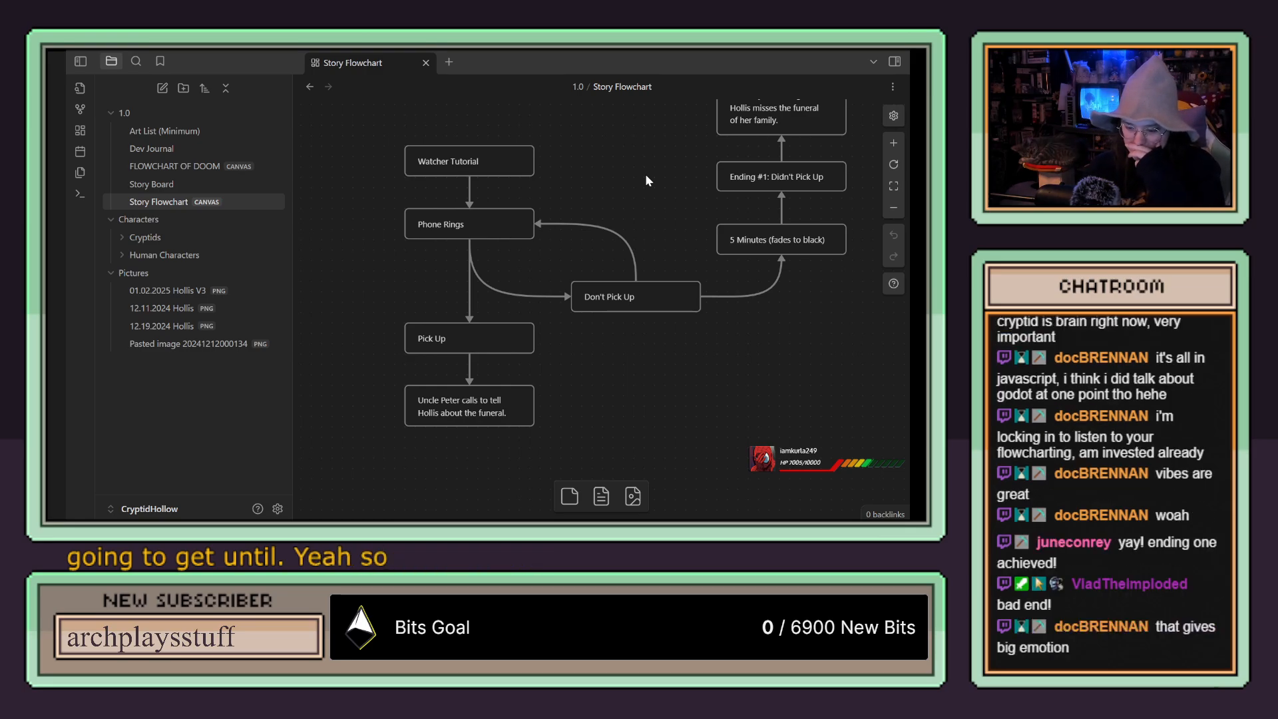
pyautogui.moveTo(661, 191); pyautogui.dragTo(625, 193)
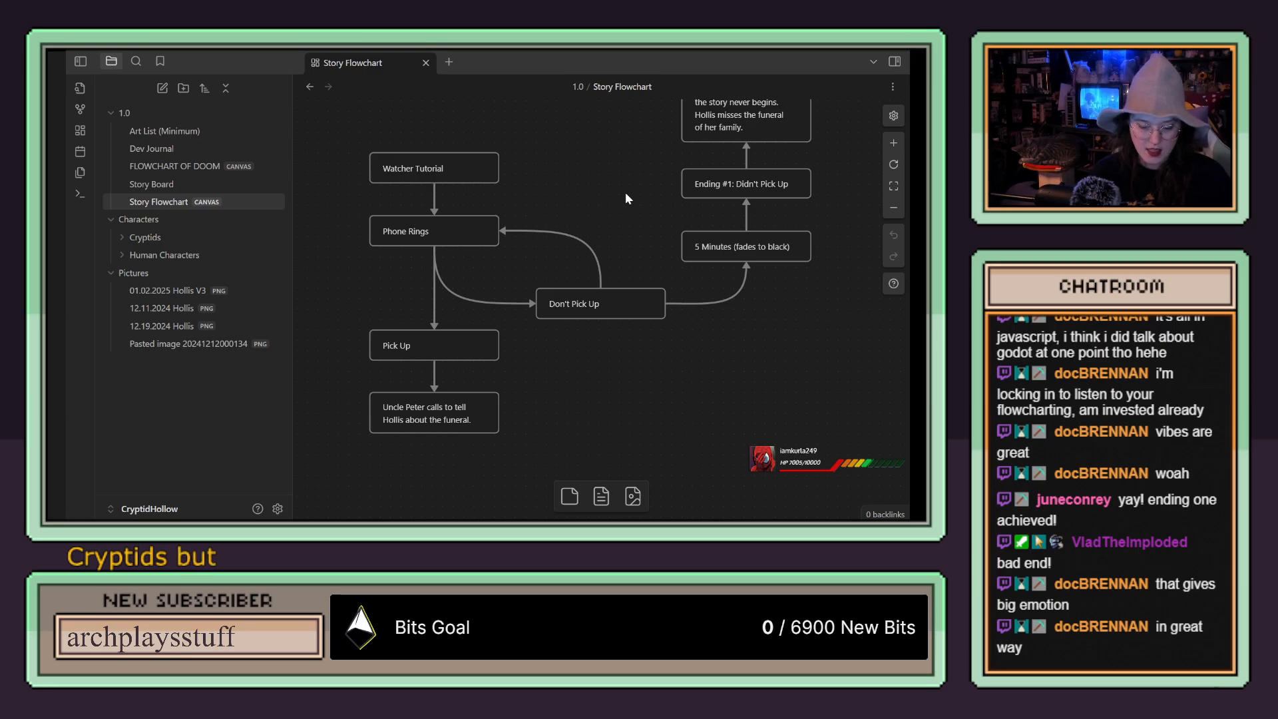
# Step: Expand the Cryptids folder under Characters, look through its notes down to Yeti, and collapse it again
pyautogui.click(123, 240)
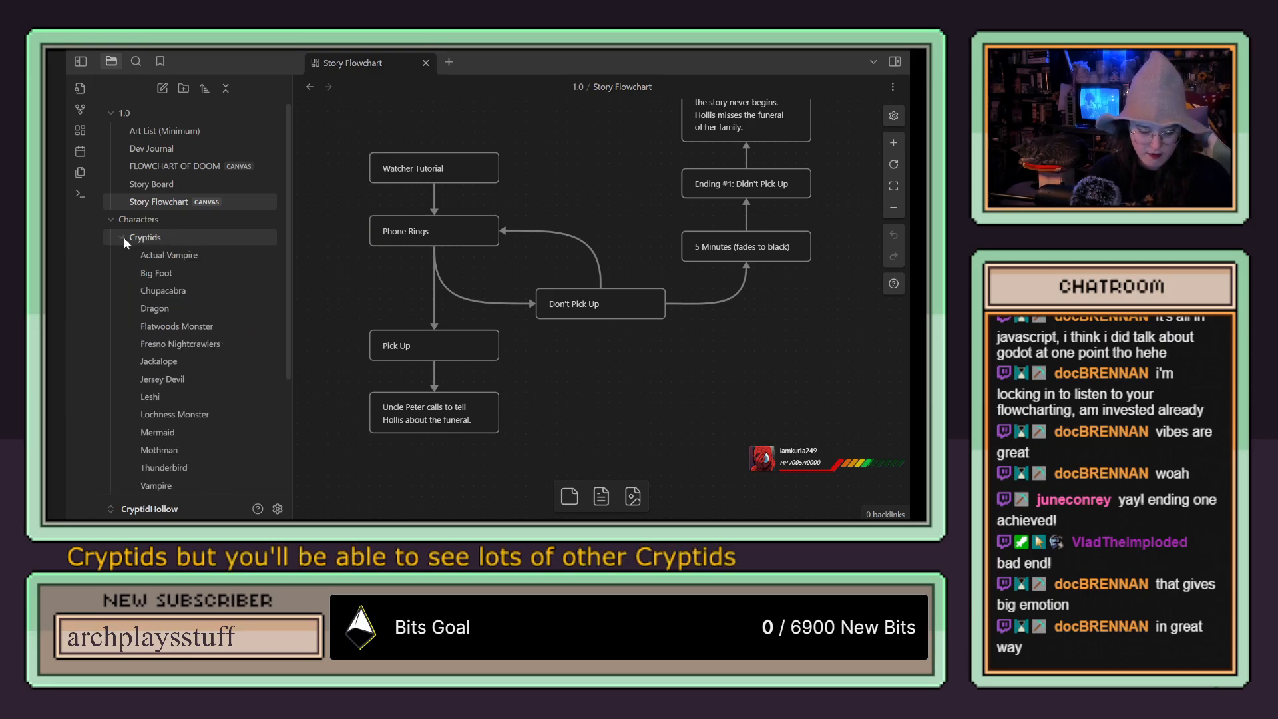
pyautogui.scroll(-4, 142, 273)
pyautogui.scroll(2, 161, 269)
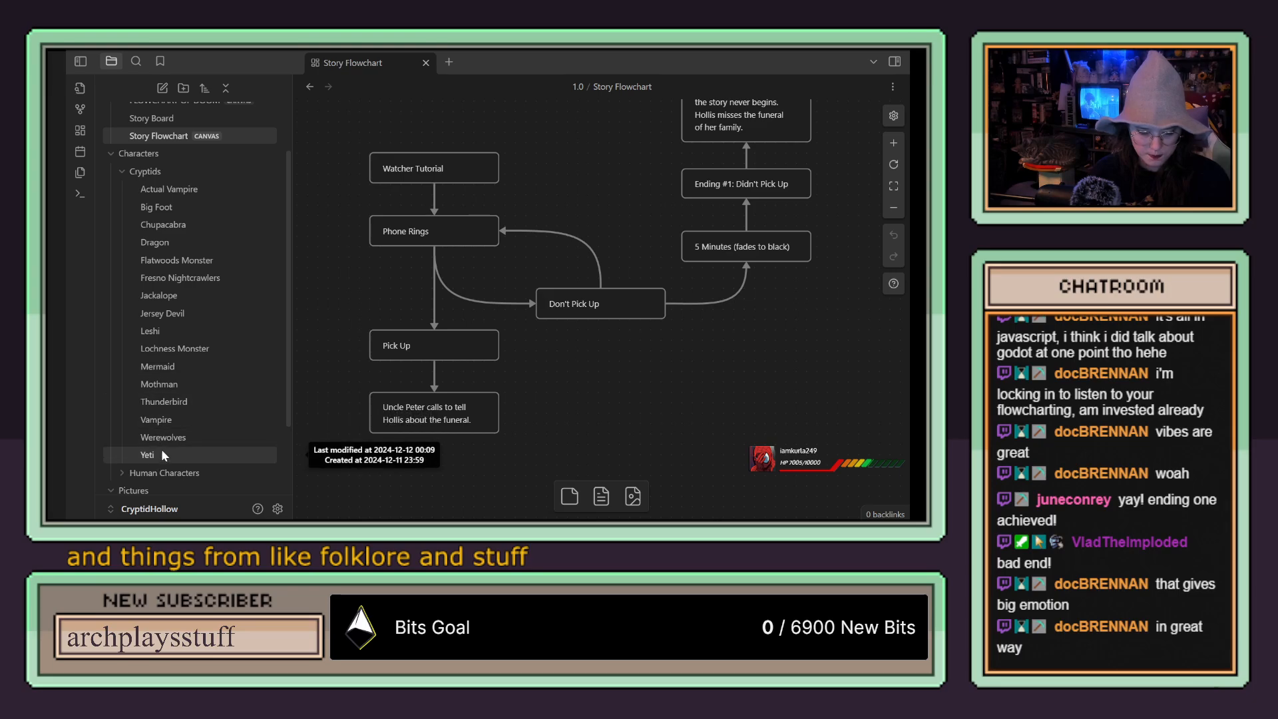
pyautogui.scroll(2, 137, 313)
pyautogui.click(122, 238)
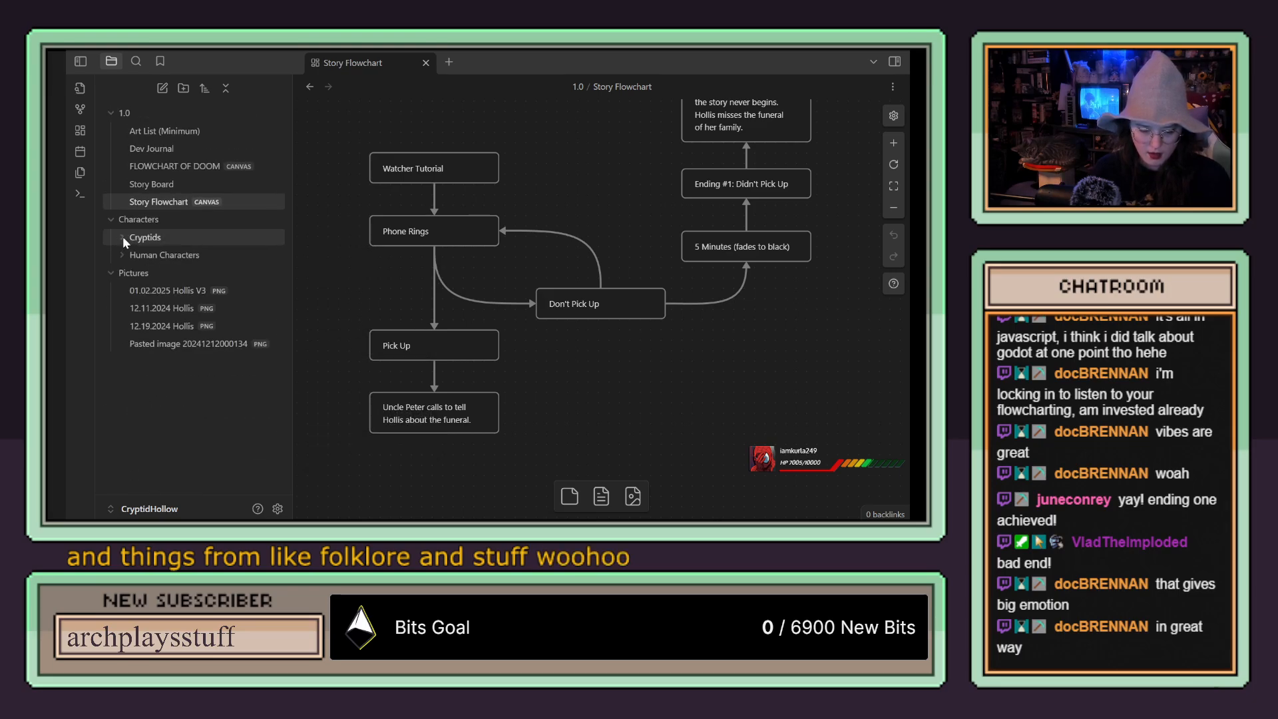
# Step: Open the FLOWCHART OF DOOM canvas and examine its character branches and the route to the final ending
pyautogui.click(149, 168)
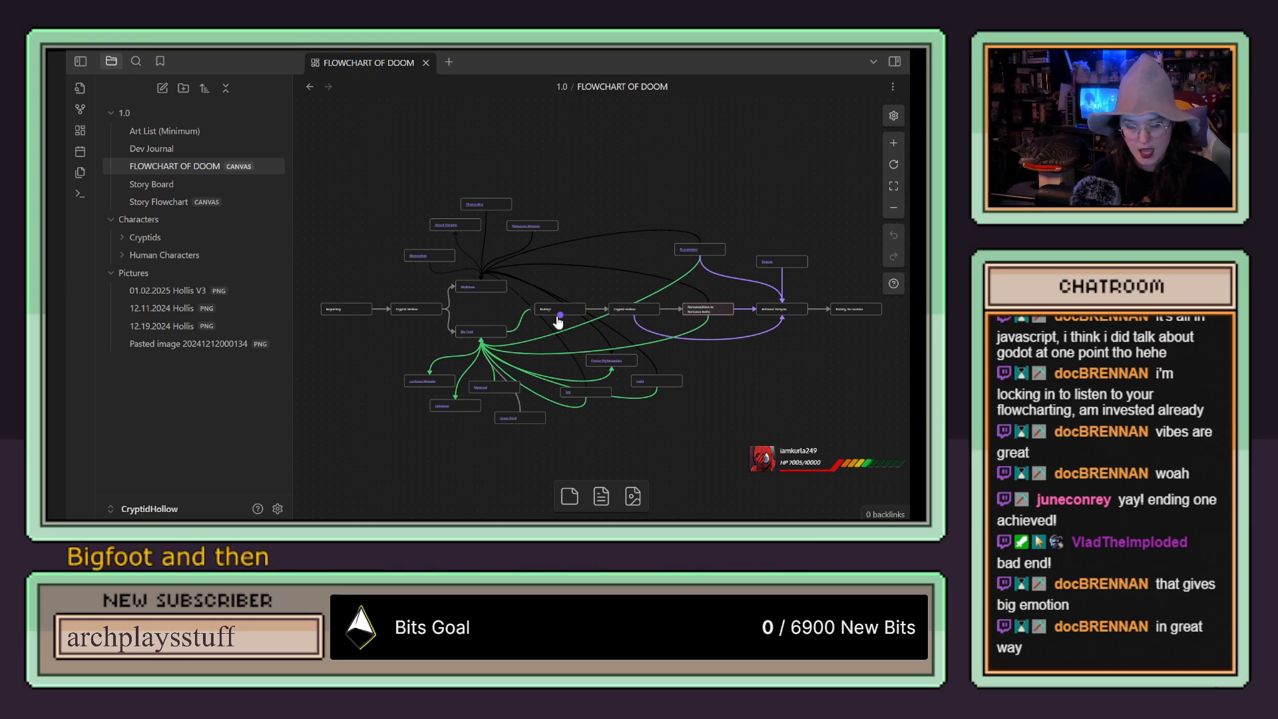
pyautogui.moveTo(706, 351); pyautogui.dragTo(635, 355)
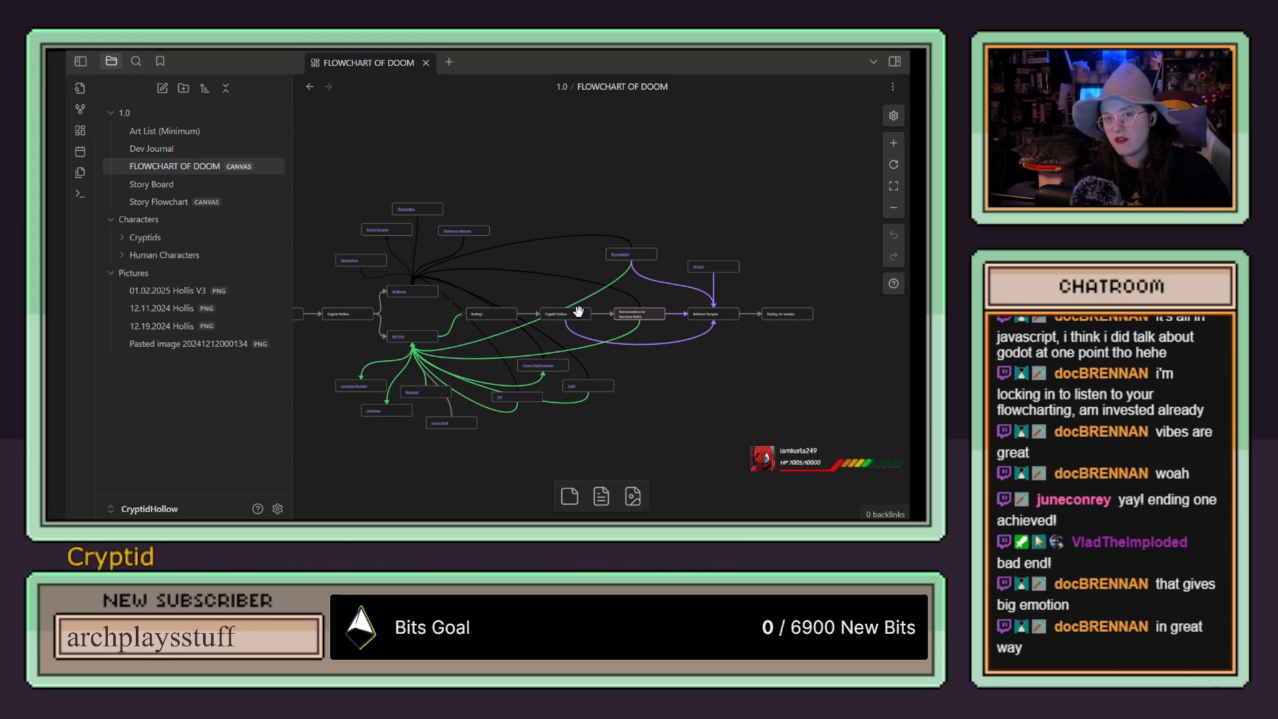
pyautogui.moveTo(676, 365); pyautogui.dragTo(640, 378)
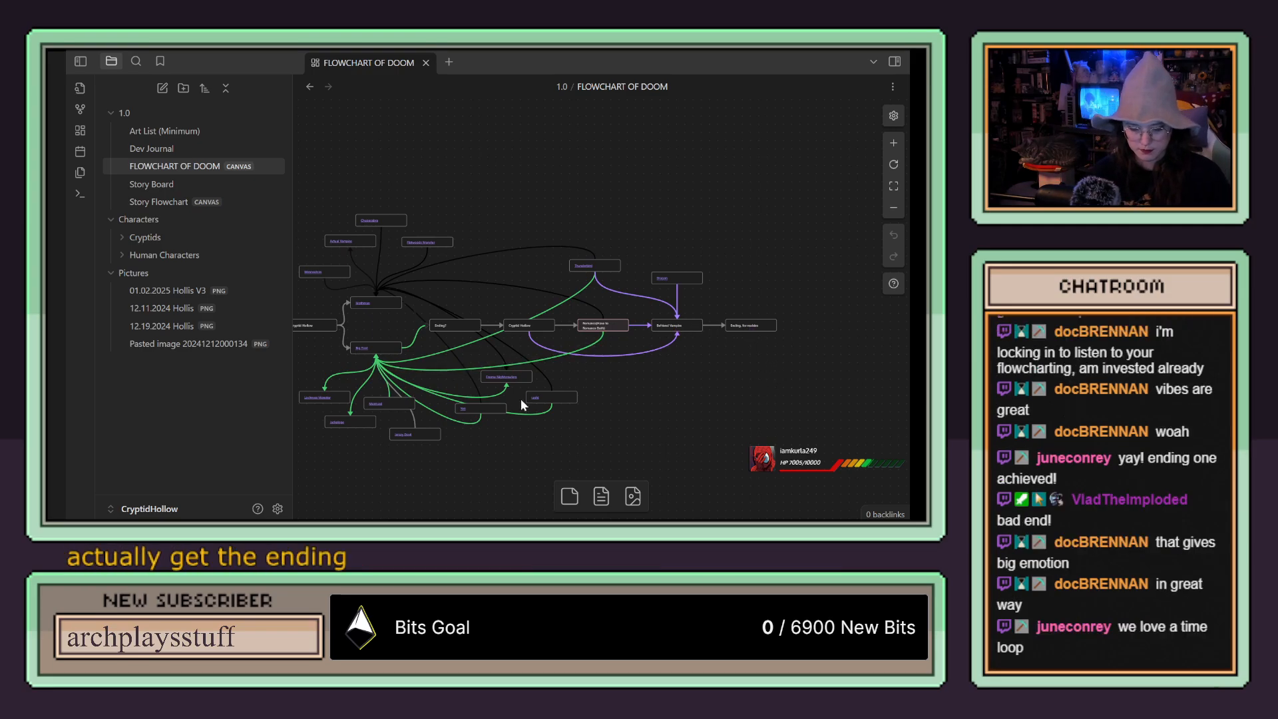
pyautogui.moveTo(603, 424); pyautogui.dragTo(726, 416)
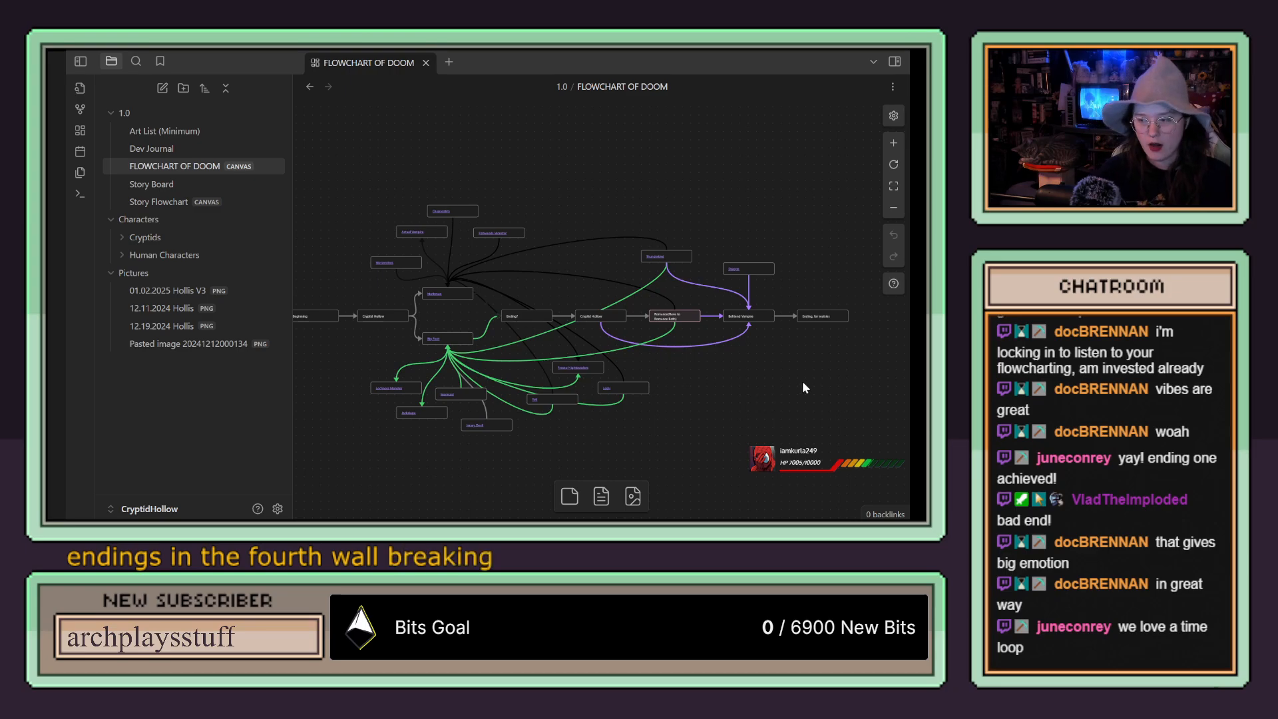
pyautogui.moveTo(687, 406)
pyautogui.mouseDown()
pyautogui.moveTo(729, 398)
pyautogui.moveTo(699, 403)
pyautogui.mouseUp()
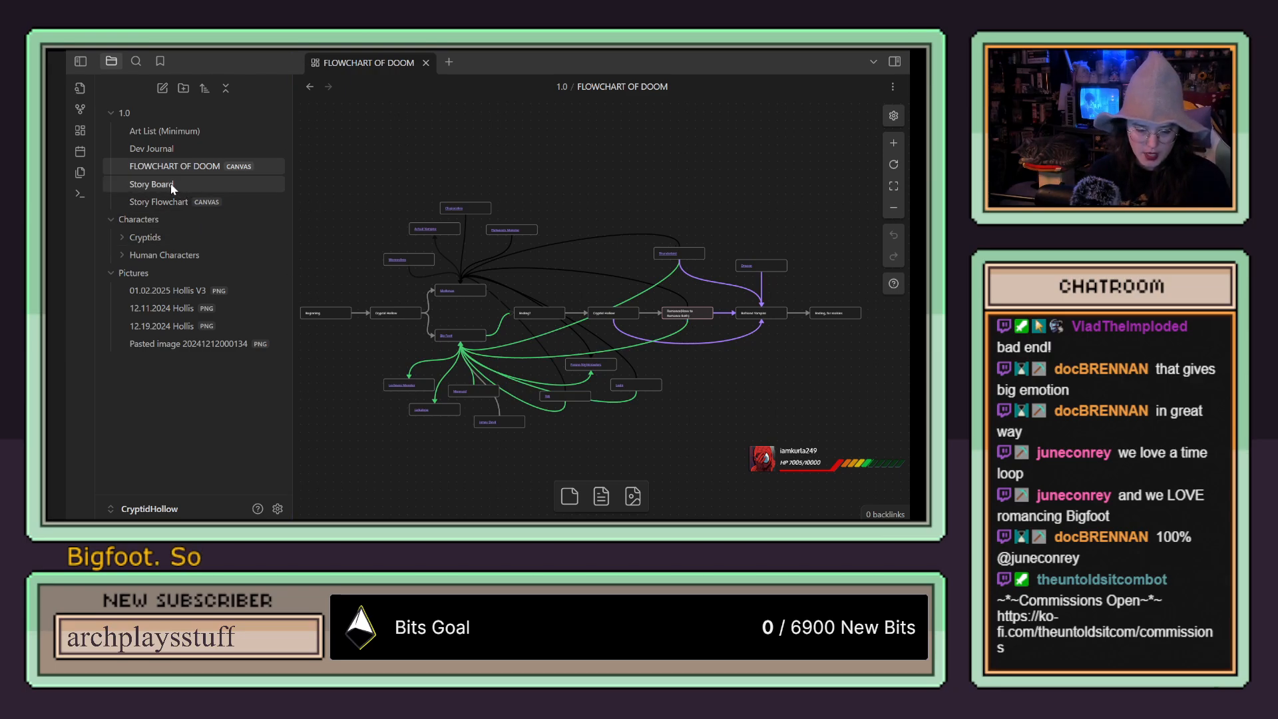
# Step: Return to the Story Flowchart canvas and add the 01.02.2025 Cryptid Hollow Map image to the Pictures folder
pyautogui.click(184, 203)
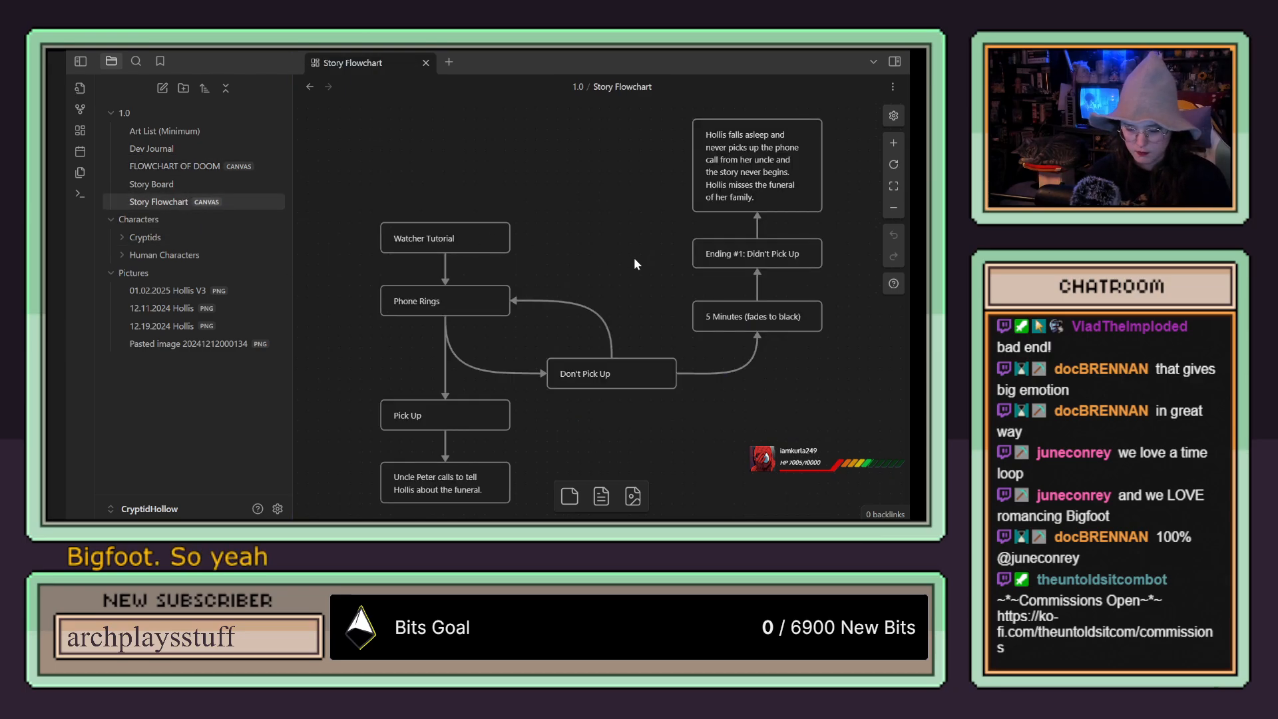
pyautogui.moveTo(627, 256); pyautogui.dragTo(625, 199)
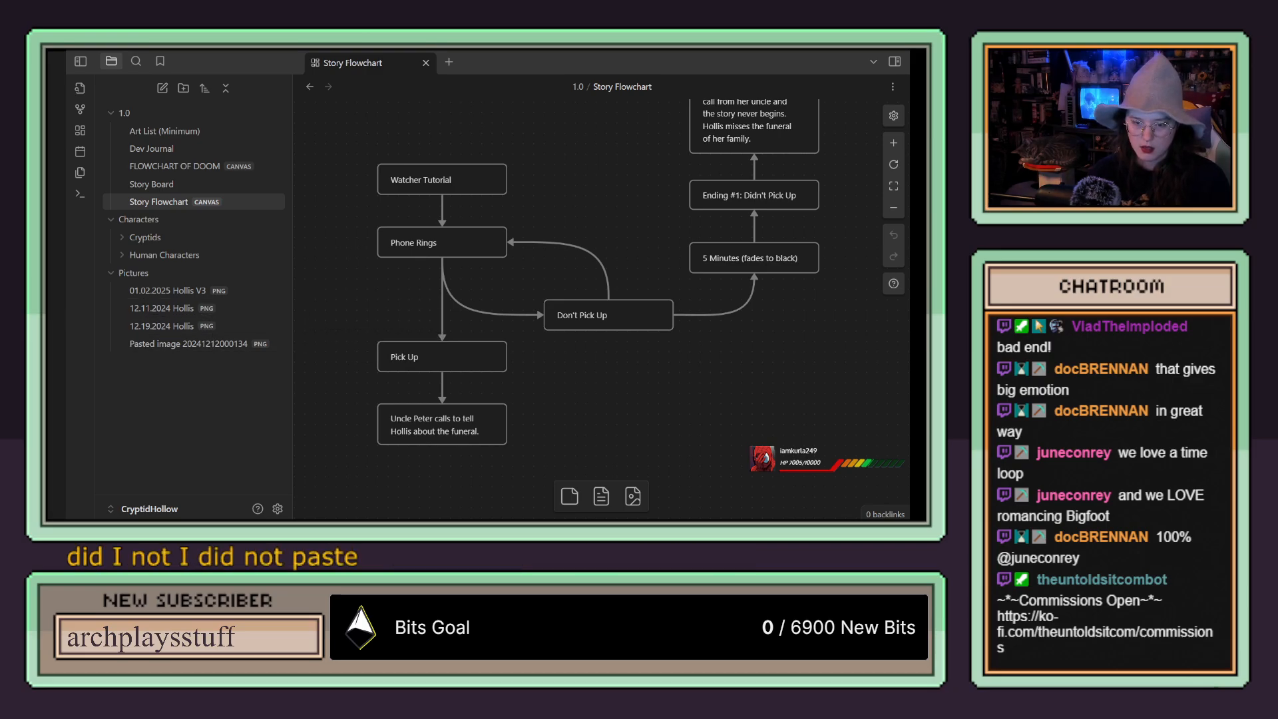
pyautogui.moveTo(430, 248); pyautogui.dragTo(240, 342)
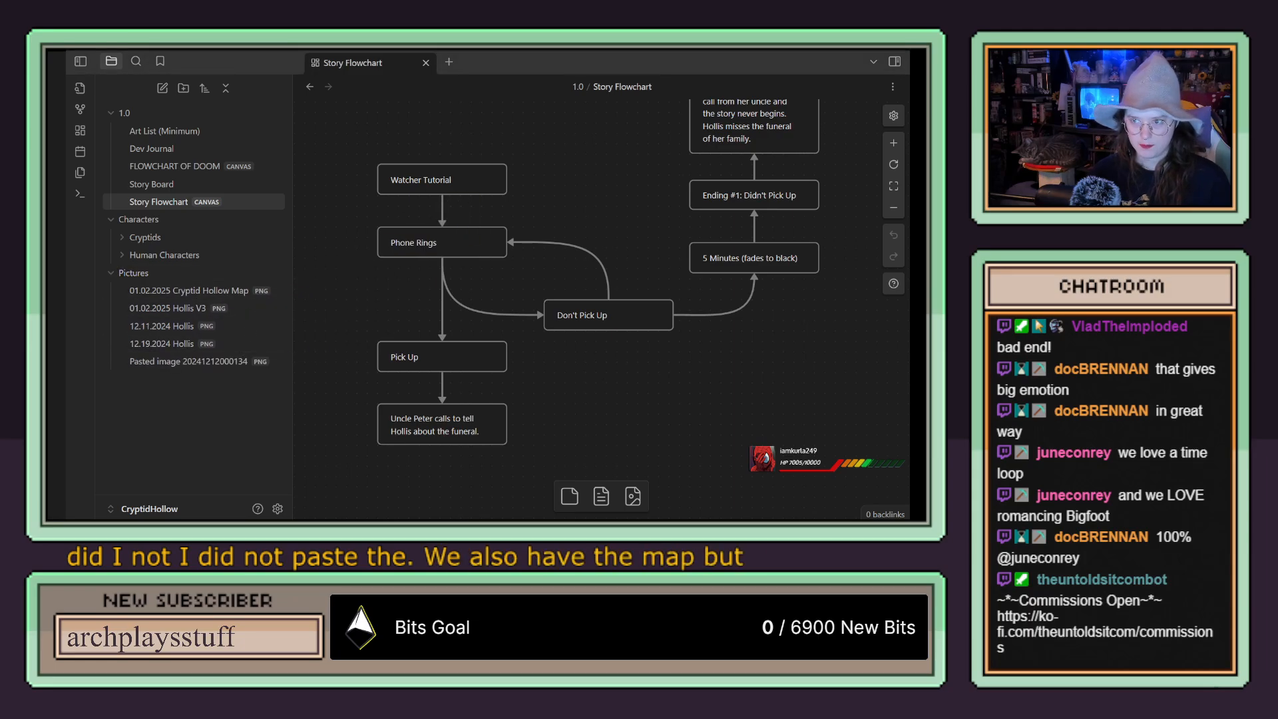
# Step: Open the 01.02.2025 Cryptid Hollow Map picture, examine the rough map from title to hospital, and collapse the Pictures folder
pyautogui.click(215, 293)
pyautogui.scroll(-3, 582, 285)
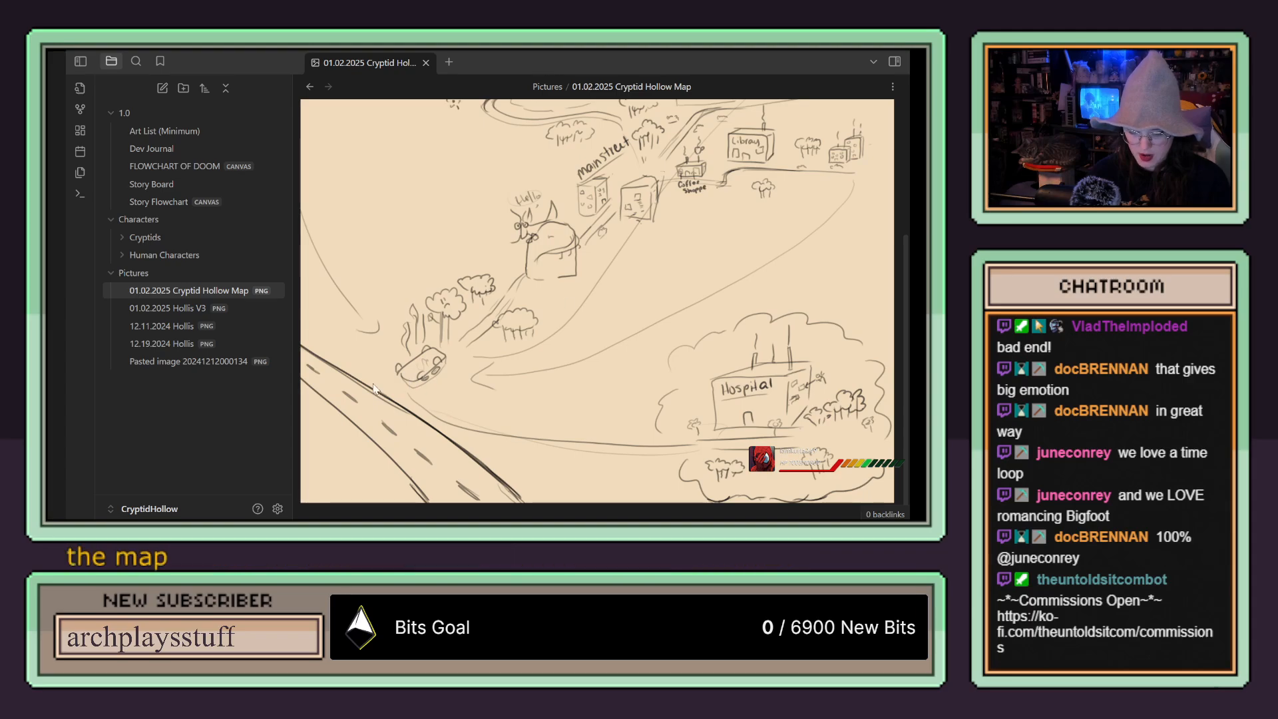
pyautogui.scroll(1, 436, 353)
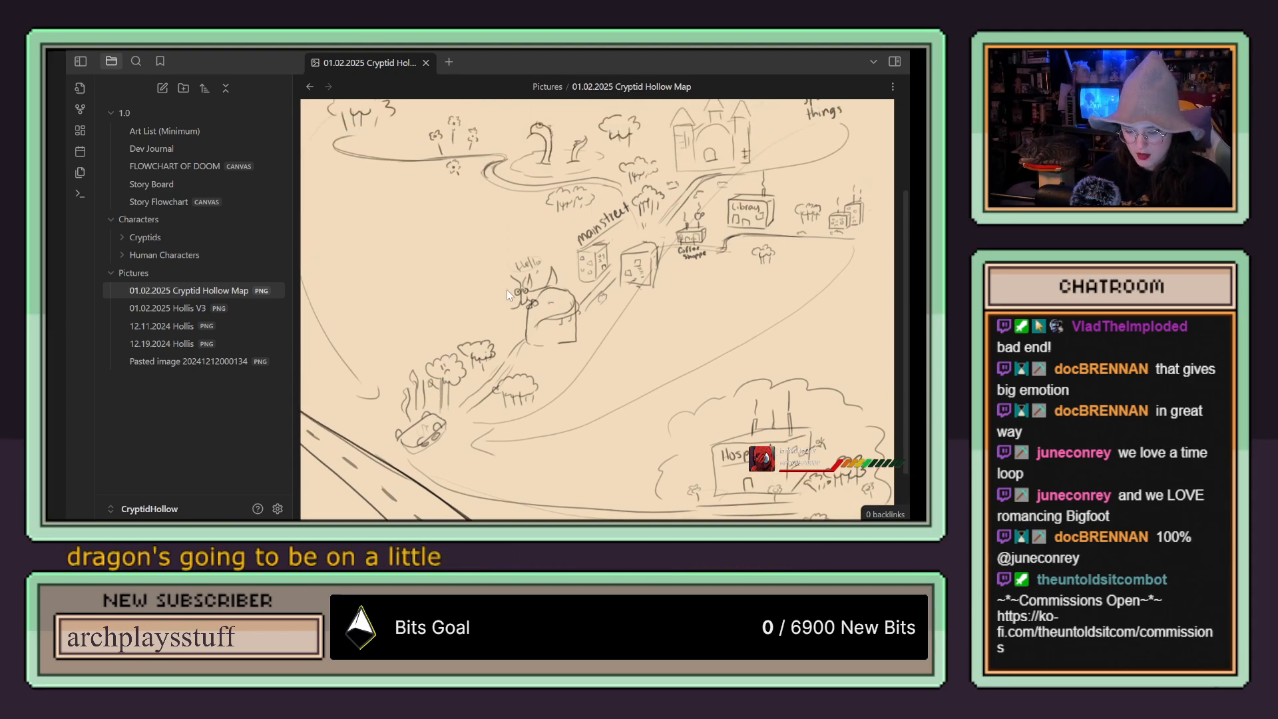
pyautogui.scroll(2, 602, 337)
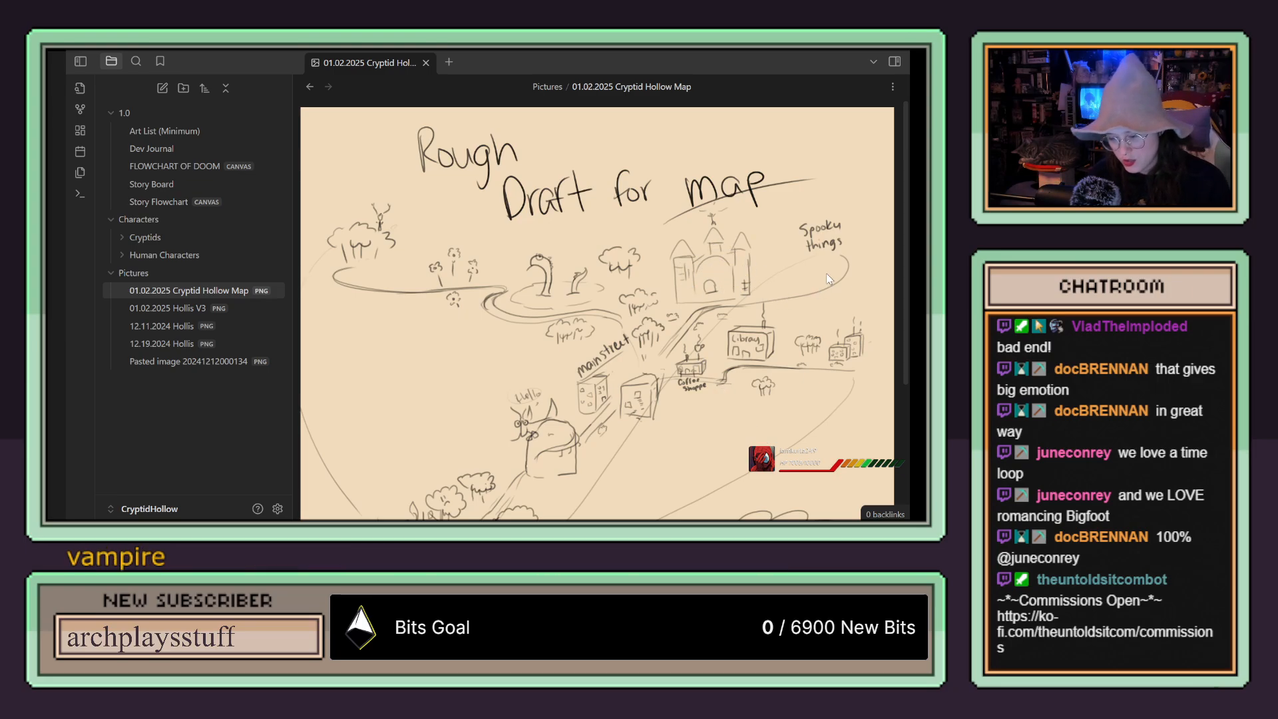
pyautogui.scroll(-3, 761, 369)
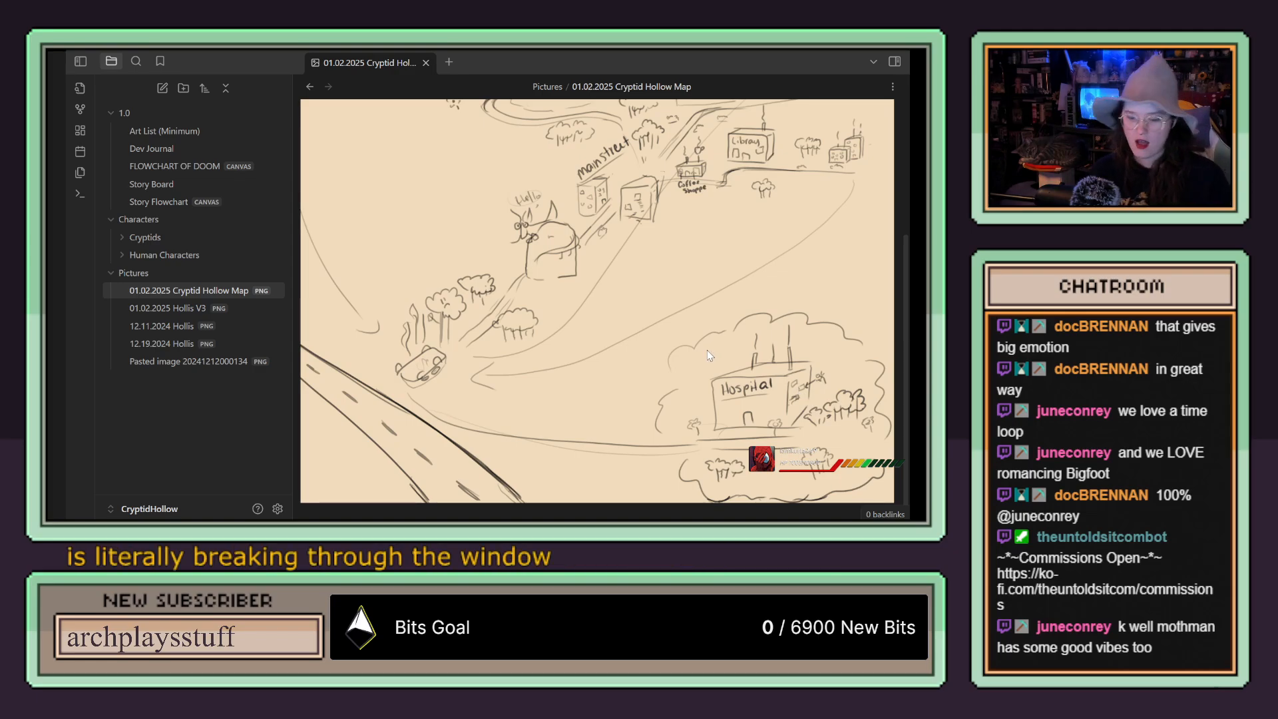
pyautogui.scroll(3, 707, 355)
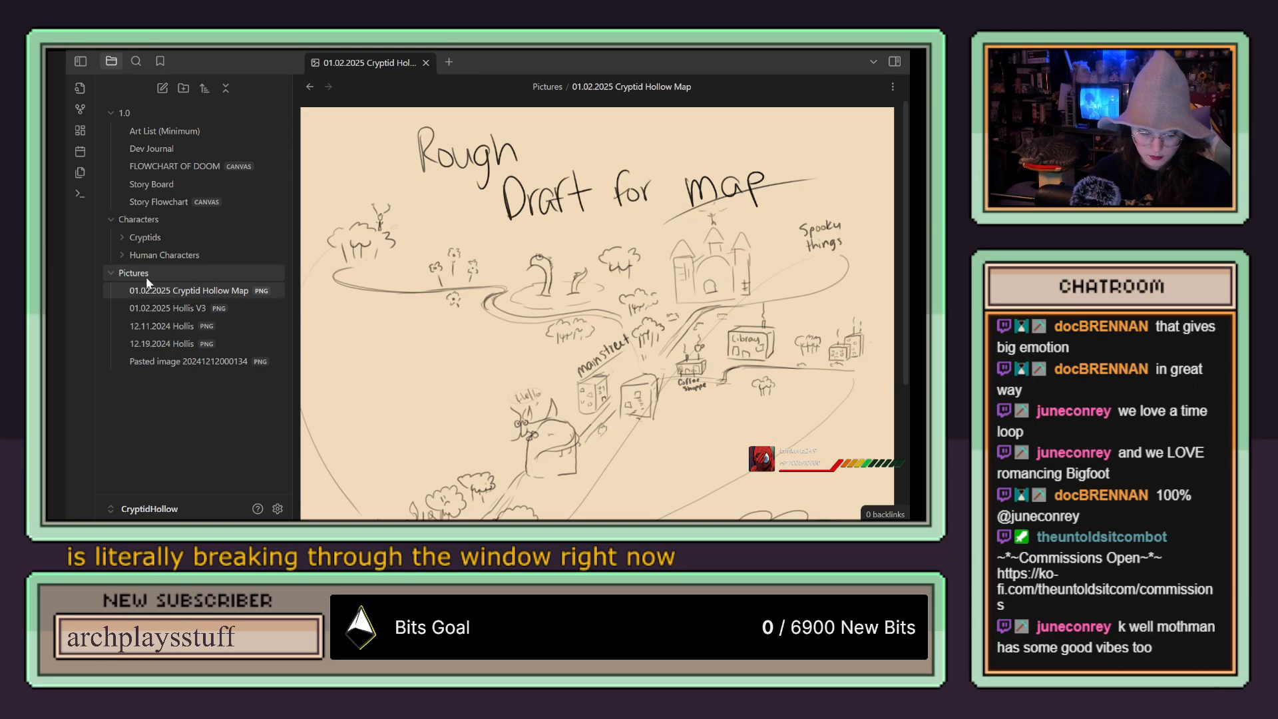
pyautogui.click(113, 273)
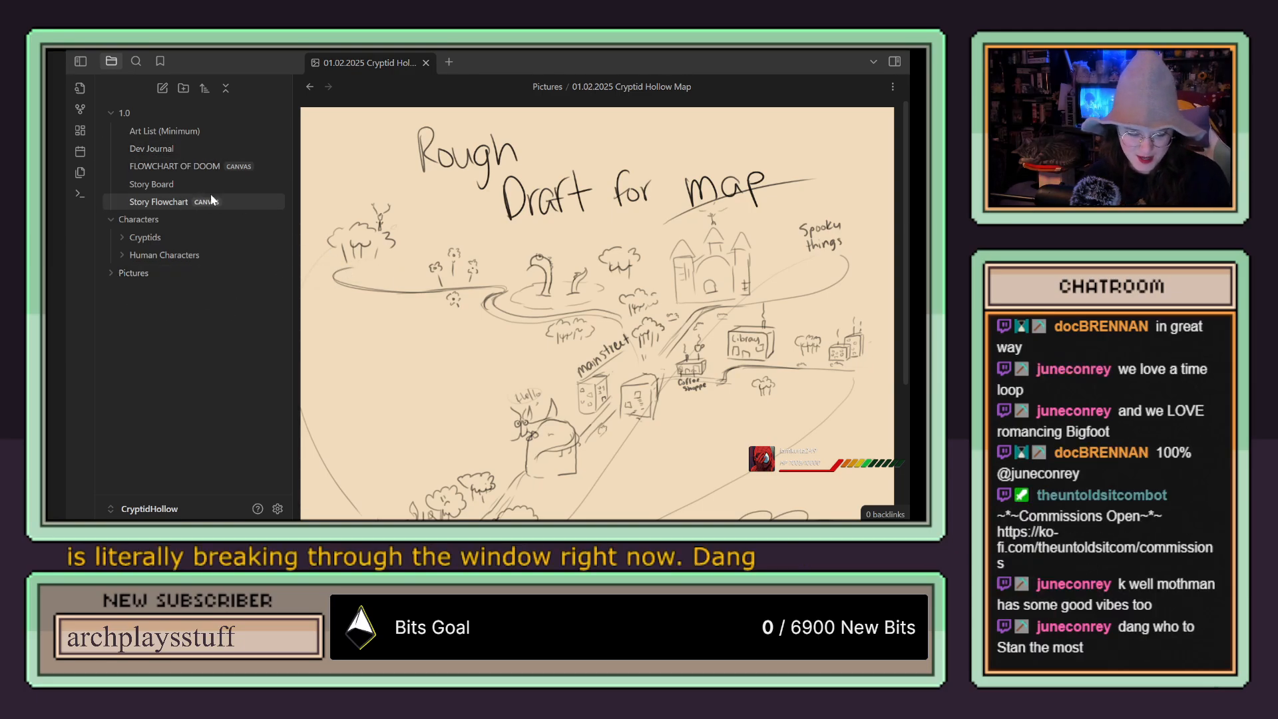
# Step: Open the Story Board note, return to the Story Flowchart canvas, and examine the phone-call branch down to the card about the funeral
pyautogui.click(197, 183)
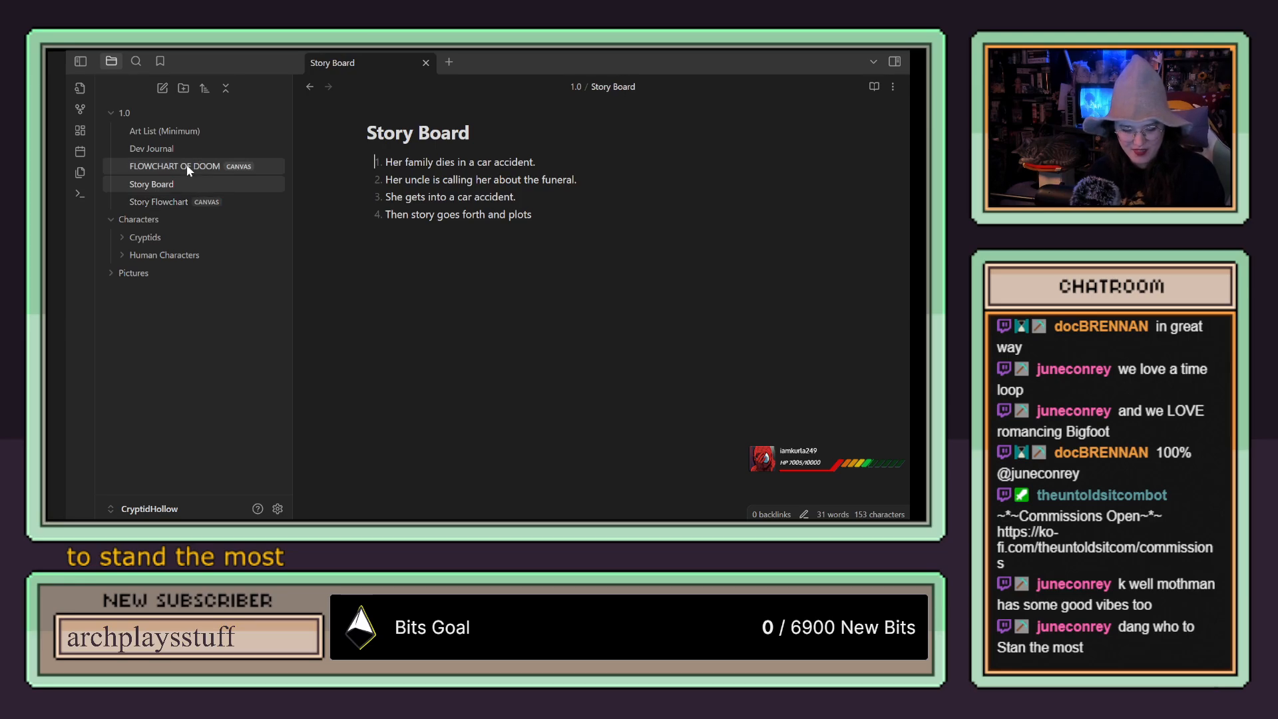
pyautogui.click(186, 166)
pyautogui.click(160, 201)
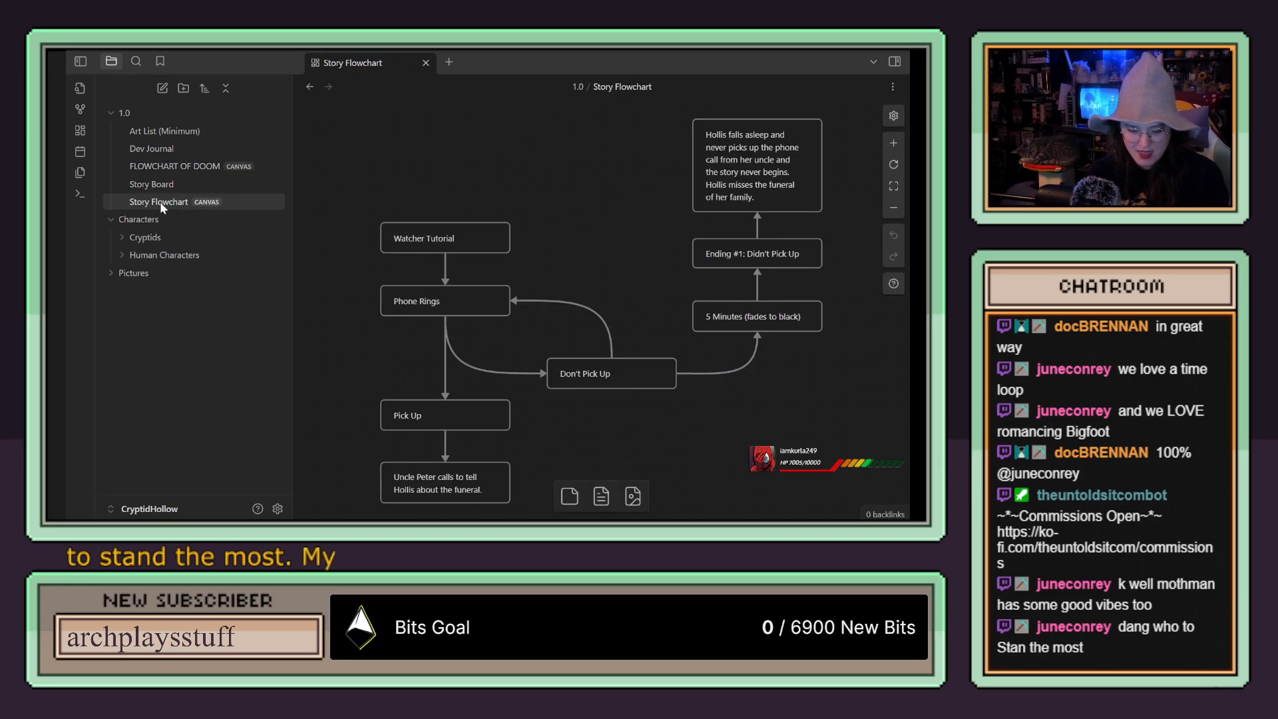
pyautogui.moveTo(612, 249); pyautogui.dragTo(630, 107)
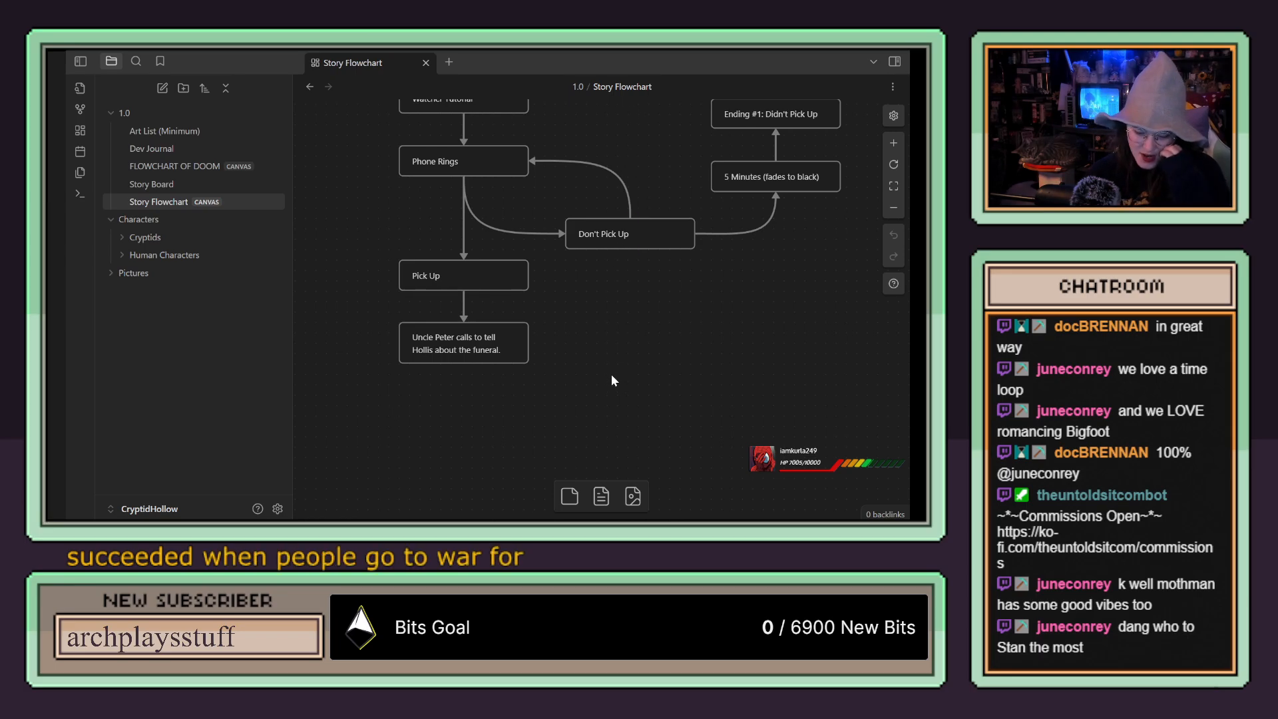
pyautogui.moveTo(603, 370); pyautogui.dragTo(644, 333)
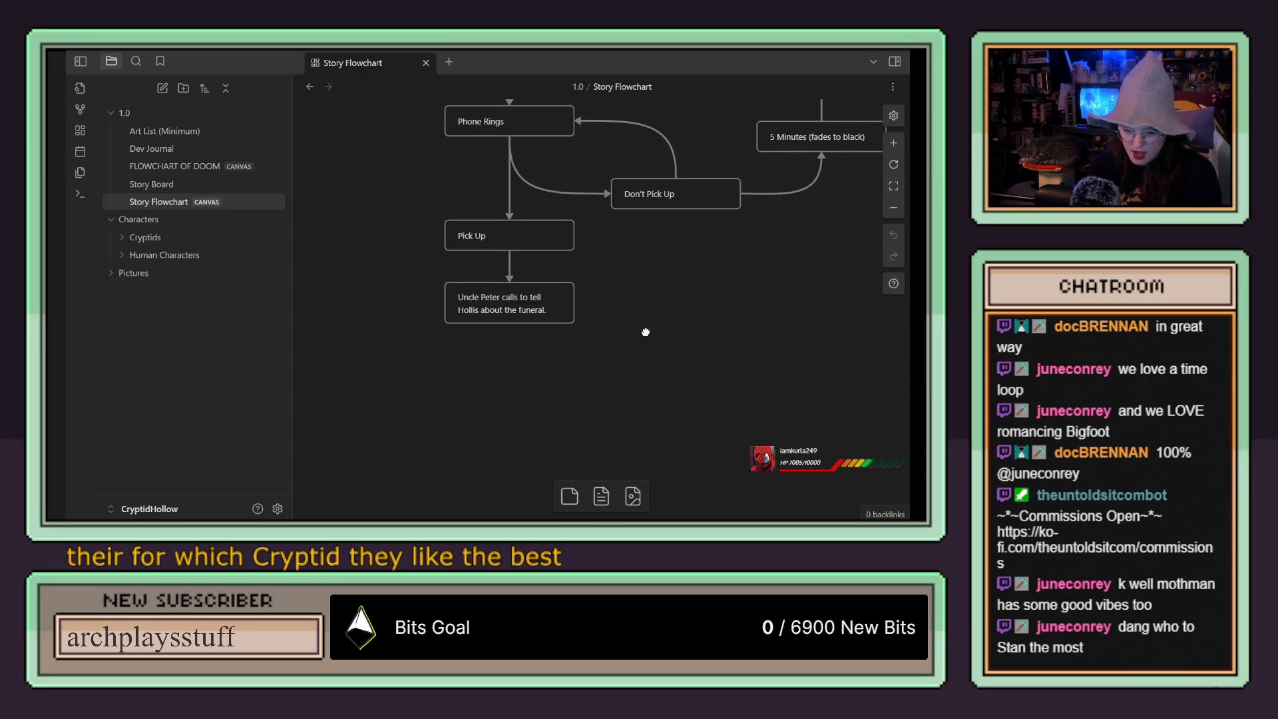
pyautogui.rightClick(643, 335)
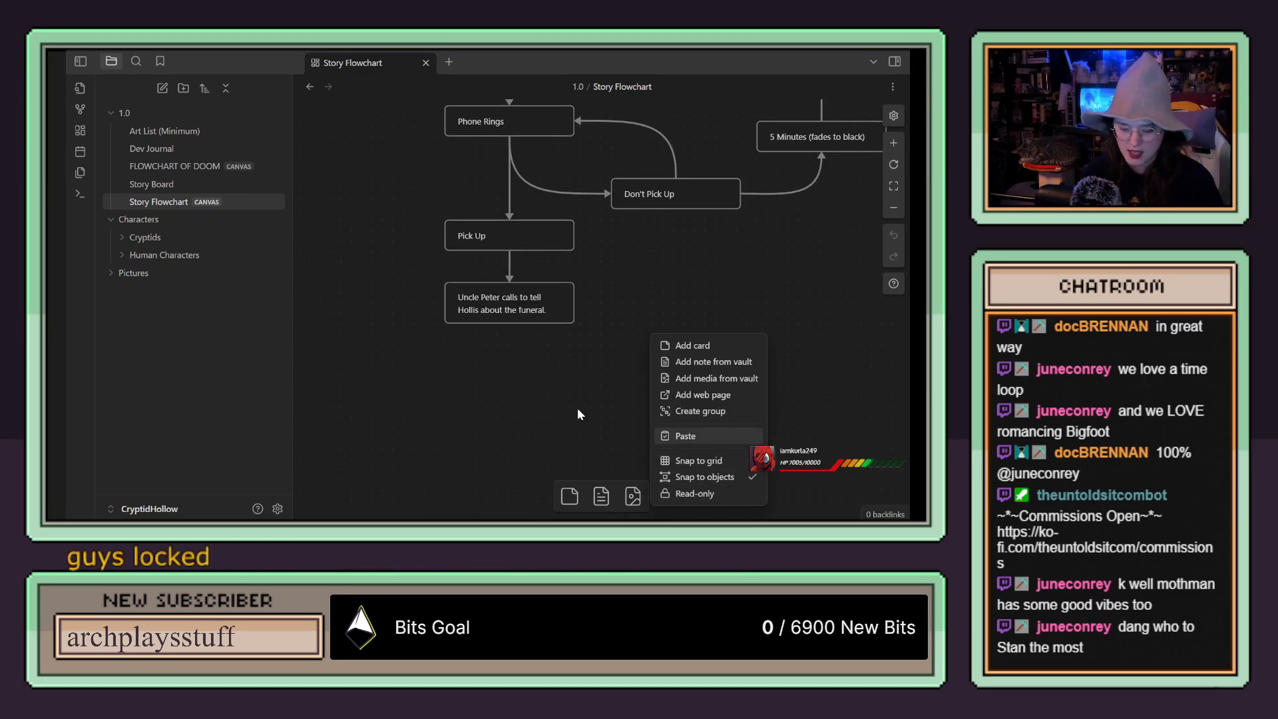
pyautogui.click(557, 403)
pyautogui.moveTo(613, 378); pyautogui.dragTo(603, 434)
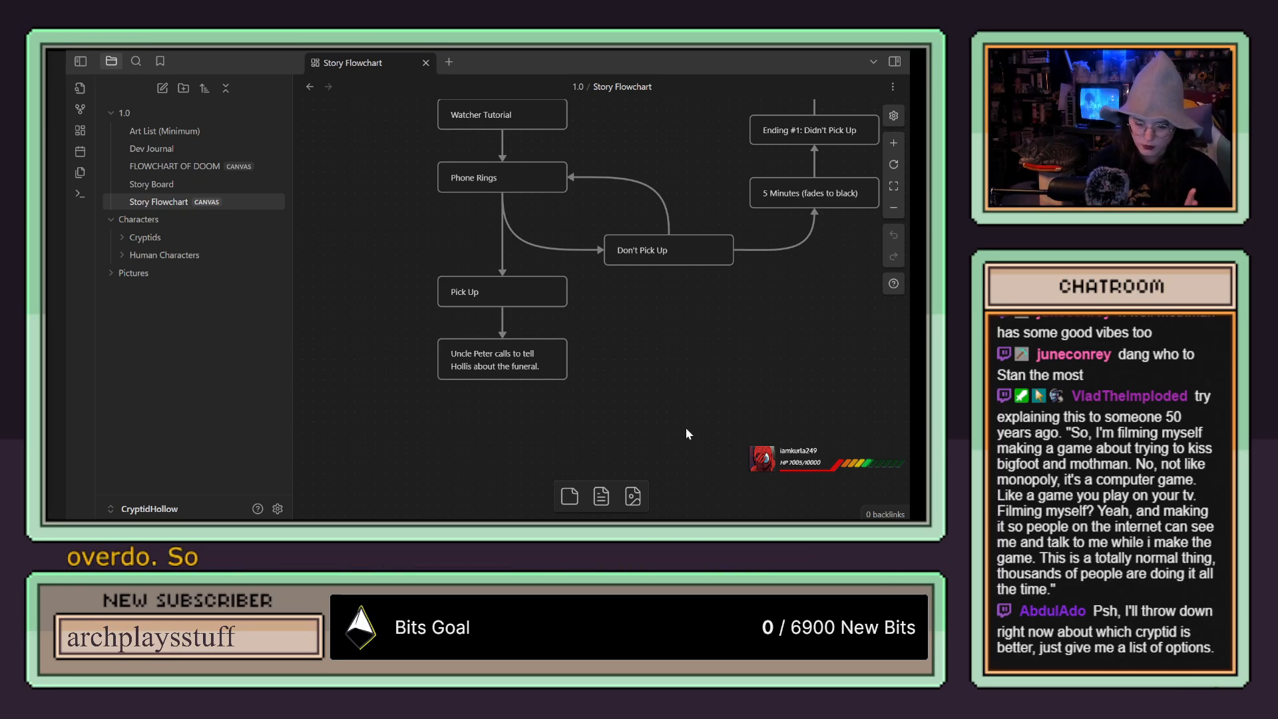
pyautogui.scroll(-3, 686, 426)
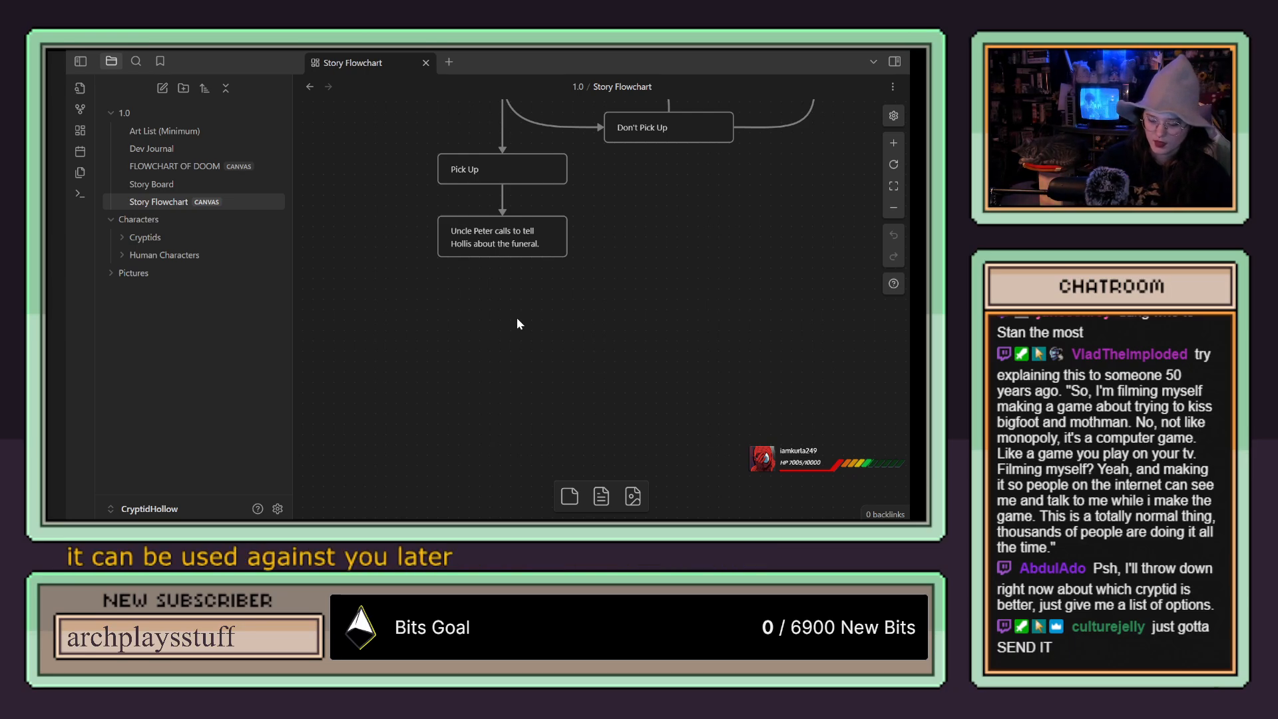
pyautogui.scroll(1, 516, 324)
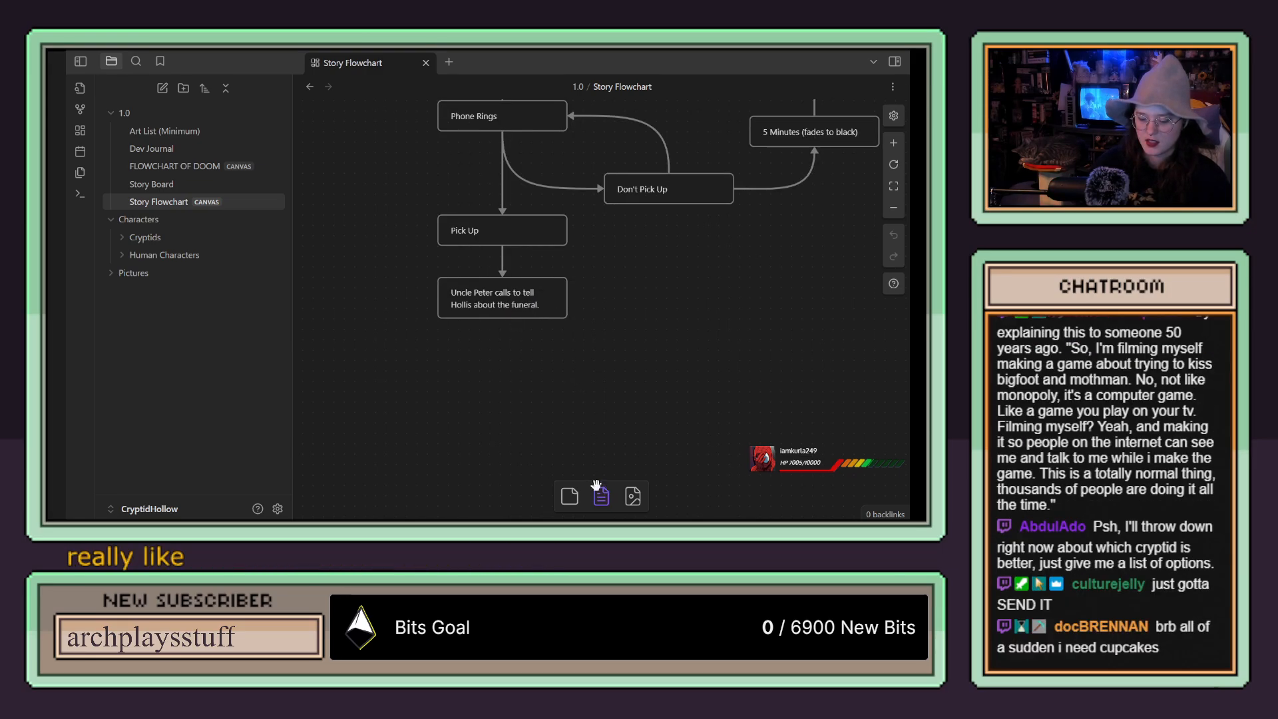
# Step: Add two cards below the card about the funeral call, and enter "Did you buy the flowers?" in the one directly beneath it
pyautogui.moveTo(570, 496); pyautogui.dragTo(416, 362)
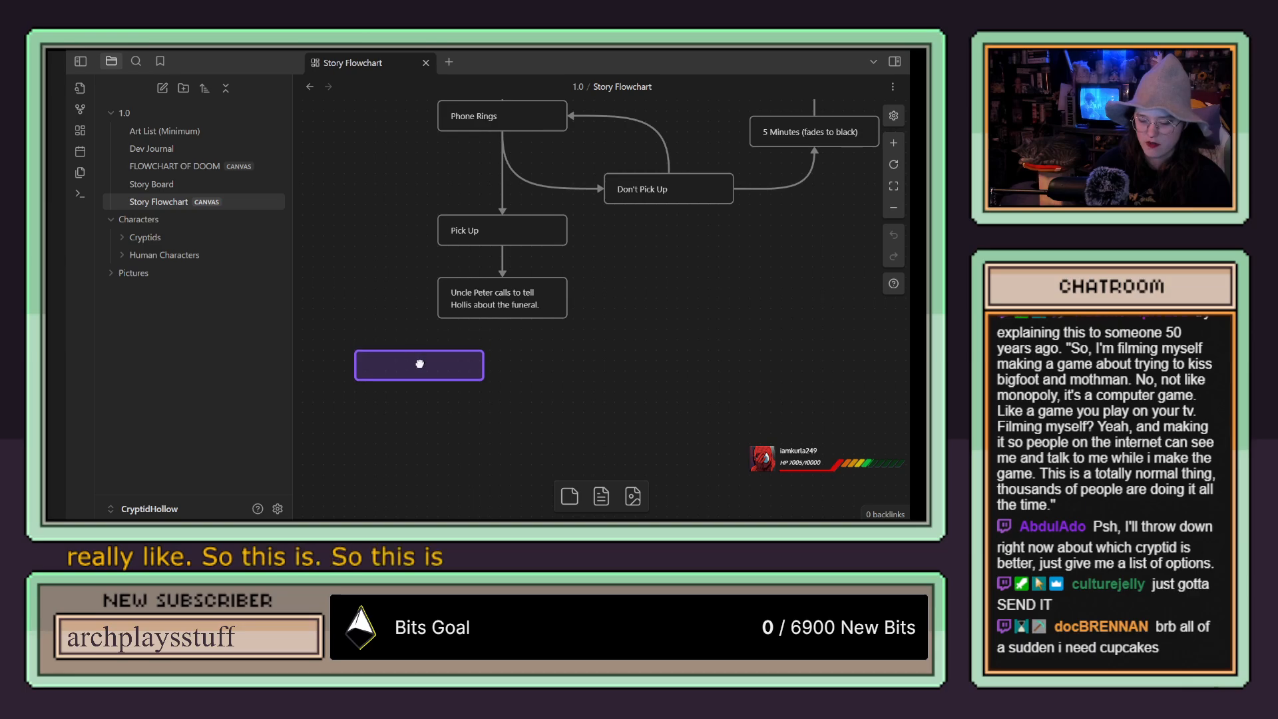
pyautogui.doubleClick(416, 361)
pyautogui.moveTo(569, 496); pyautogui.dragTo(603, 428)
pyautogui.moveTo(410, 366); pyautogui.dragTo(493, 355)
pyautogui.doubleClick(506, 357)
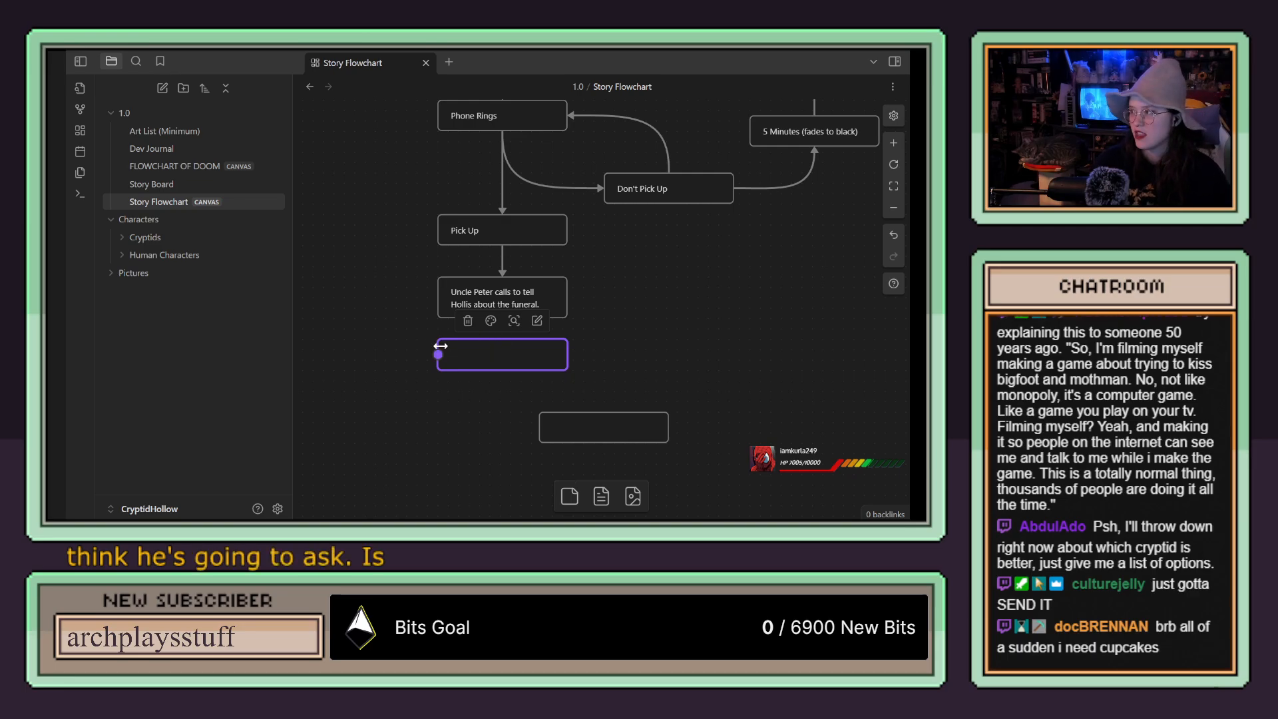
pyautogui.write('Did you buy the flowers?')
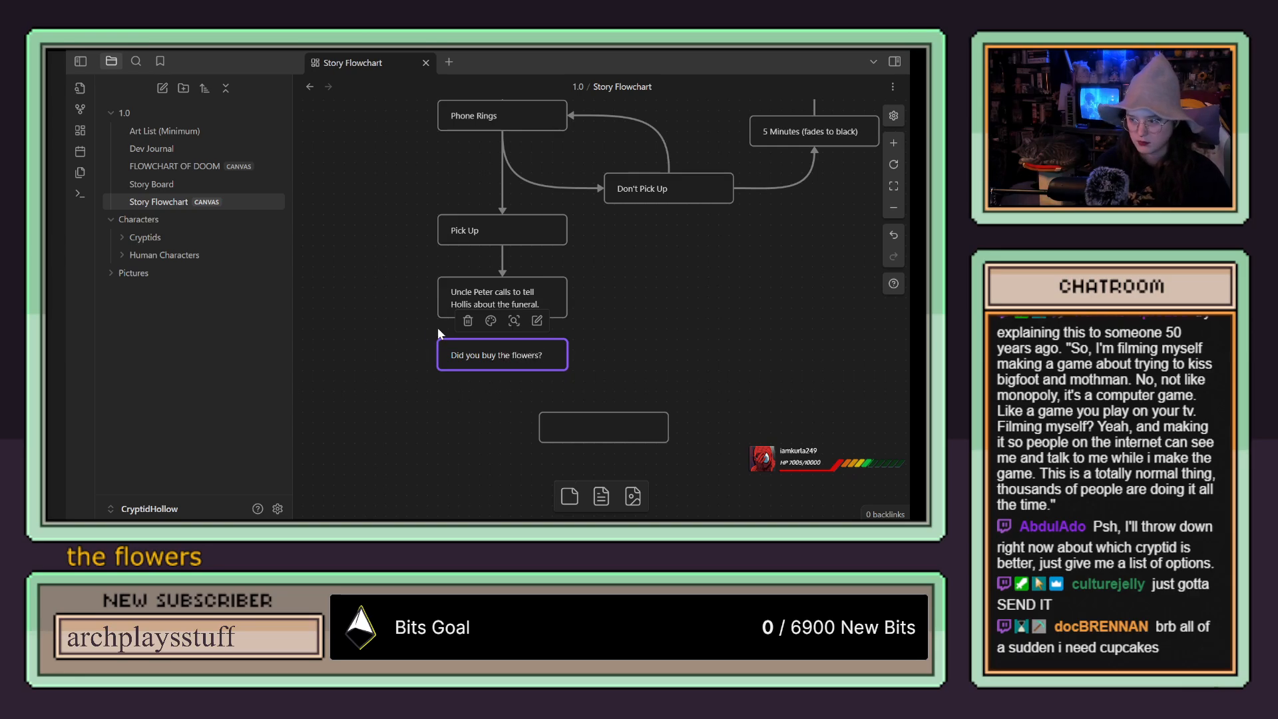
# Step: Place the blank card below the flowers question as answer "Yes" and add a matching "No" card beside it
pyautogui.scroll(-3, 683, 342)
pyautogui.moveTo(679, 359); pyautogui.dragTo(513, 339)
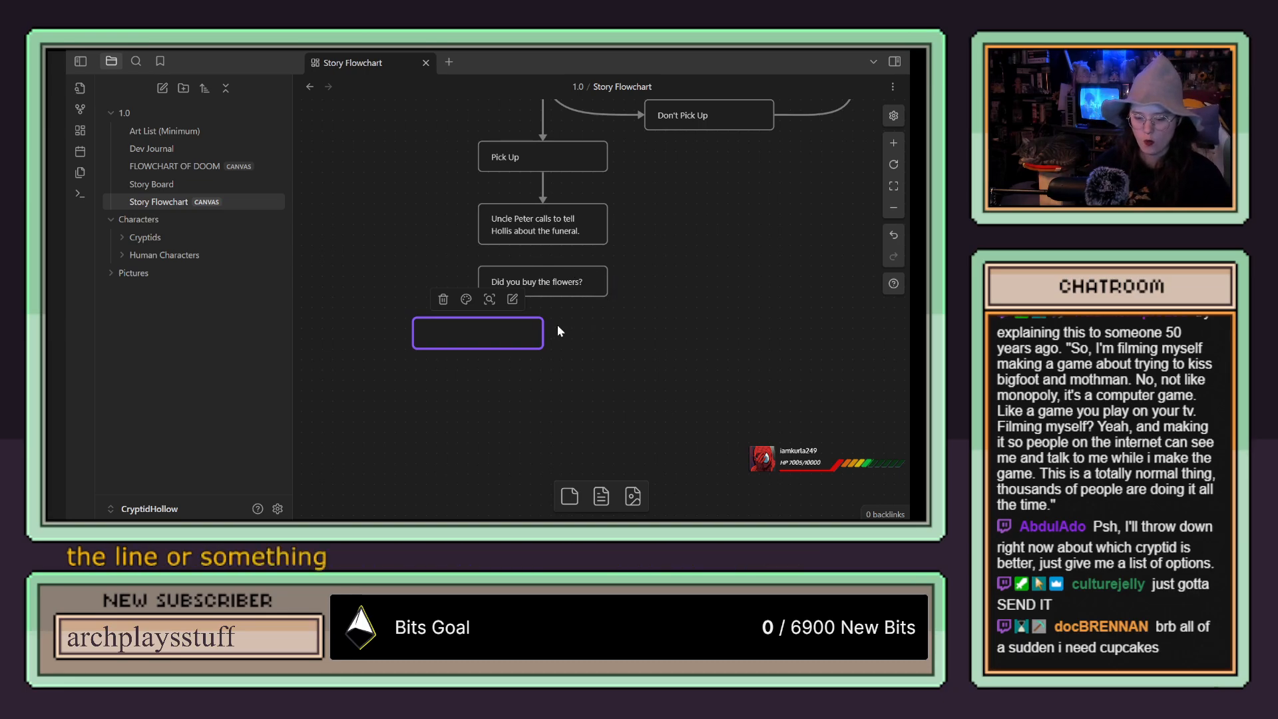
pyautogui.moveTo(515, 333); pyautogui.dragTo(503, 334)
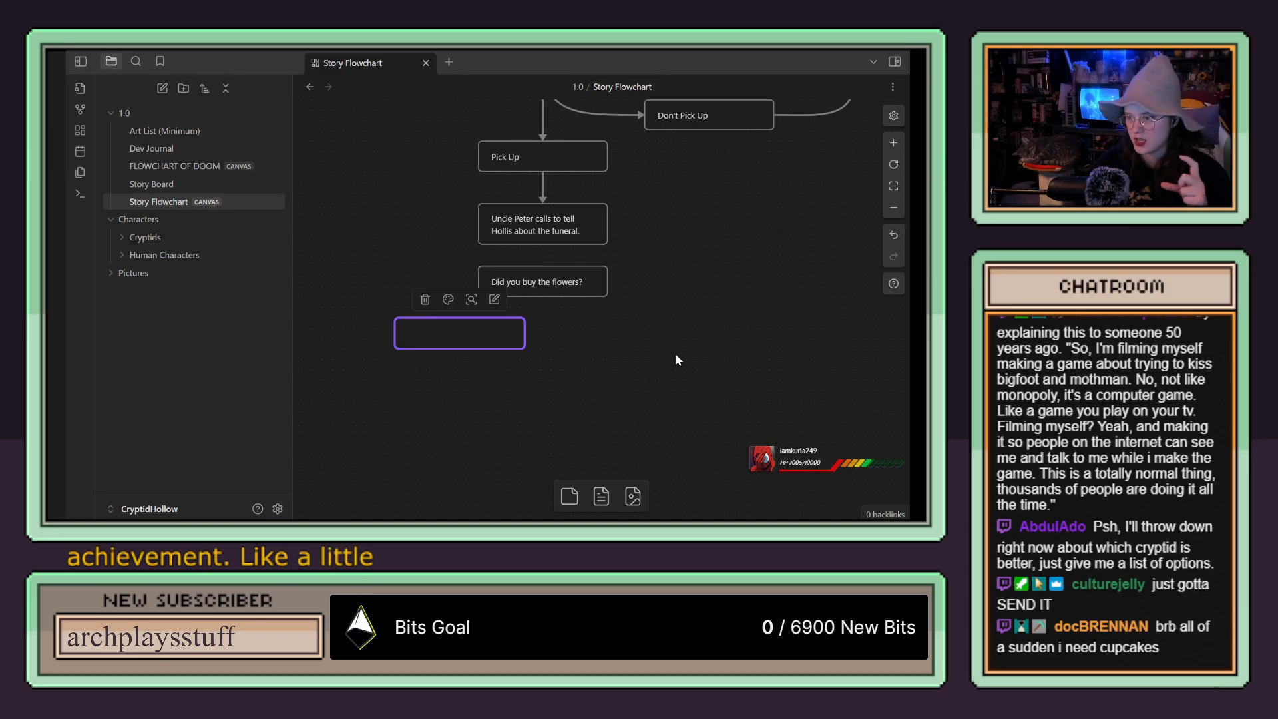
pyautogui.doubleClick(456, 338)
pyautogui.write('Yes')
pyautogui.moveTo(569, 496); pyautogui.dragTo(633, 335)
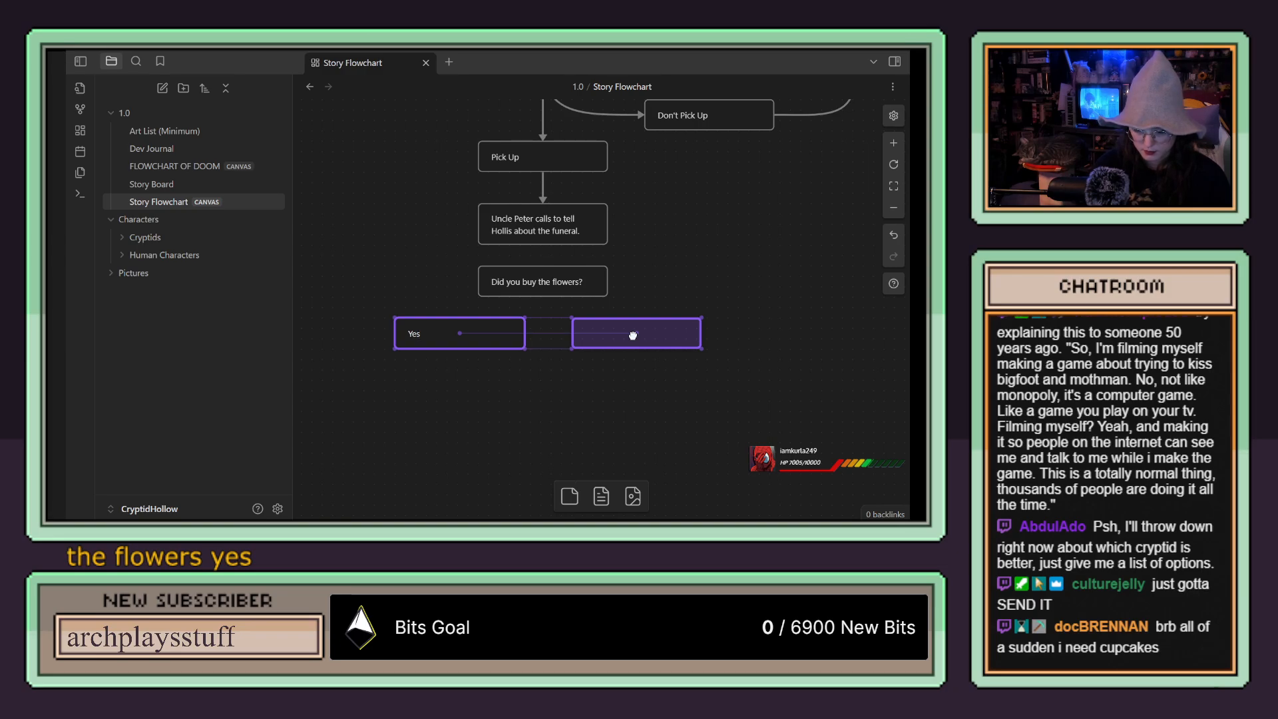
pyautogui.doubleClick(634, 335)
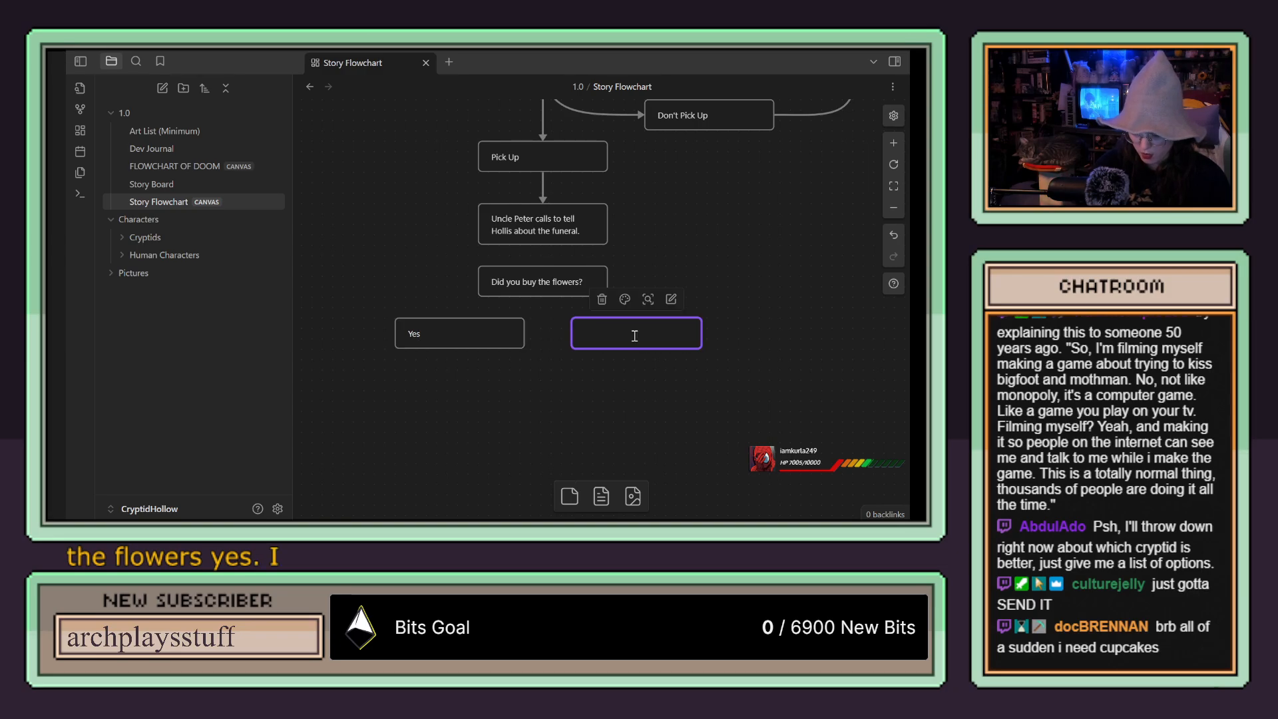
pyautogui.write('No')
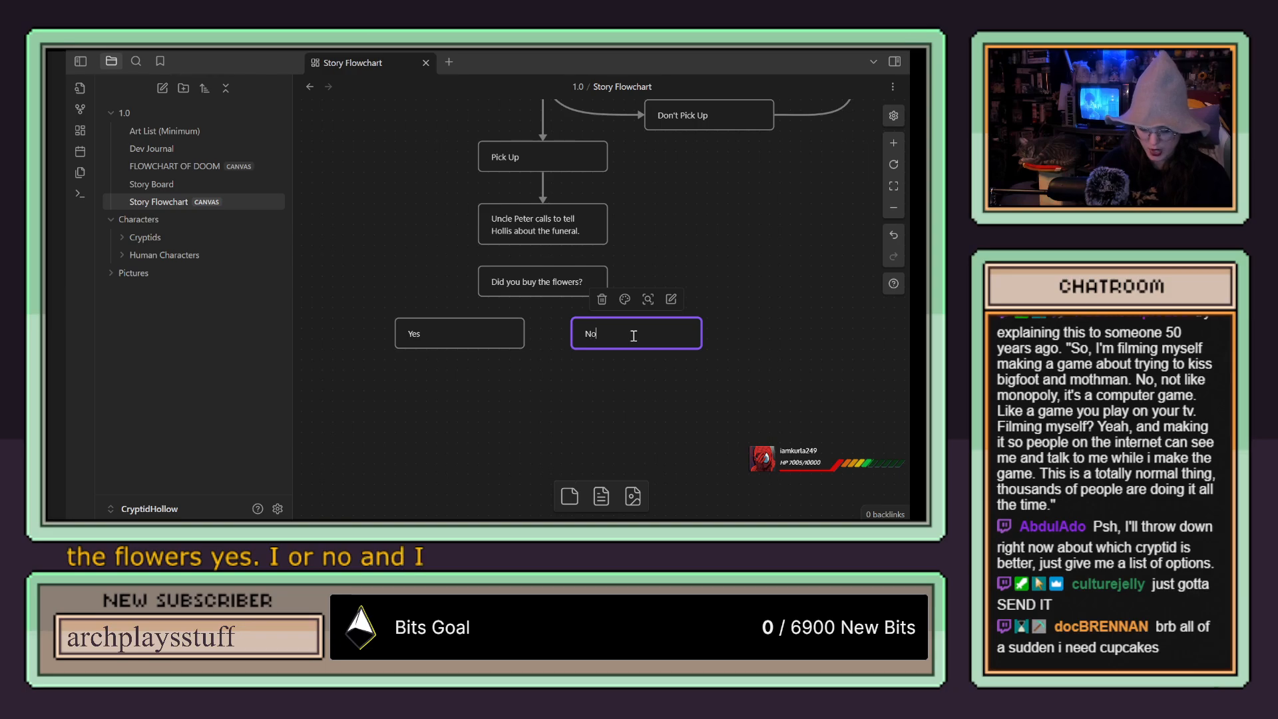
# Step: Move the Yes and No cards slightly lower and connect the "Did you buy the flowers?" card to both with arrows
pyautogui.moveTo(505, 336); pyautogui.dragTo(508, 351)
pyautogui.moveTo(654, 336); pyautogui.dragTo(654, 351)
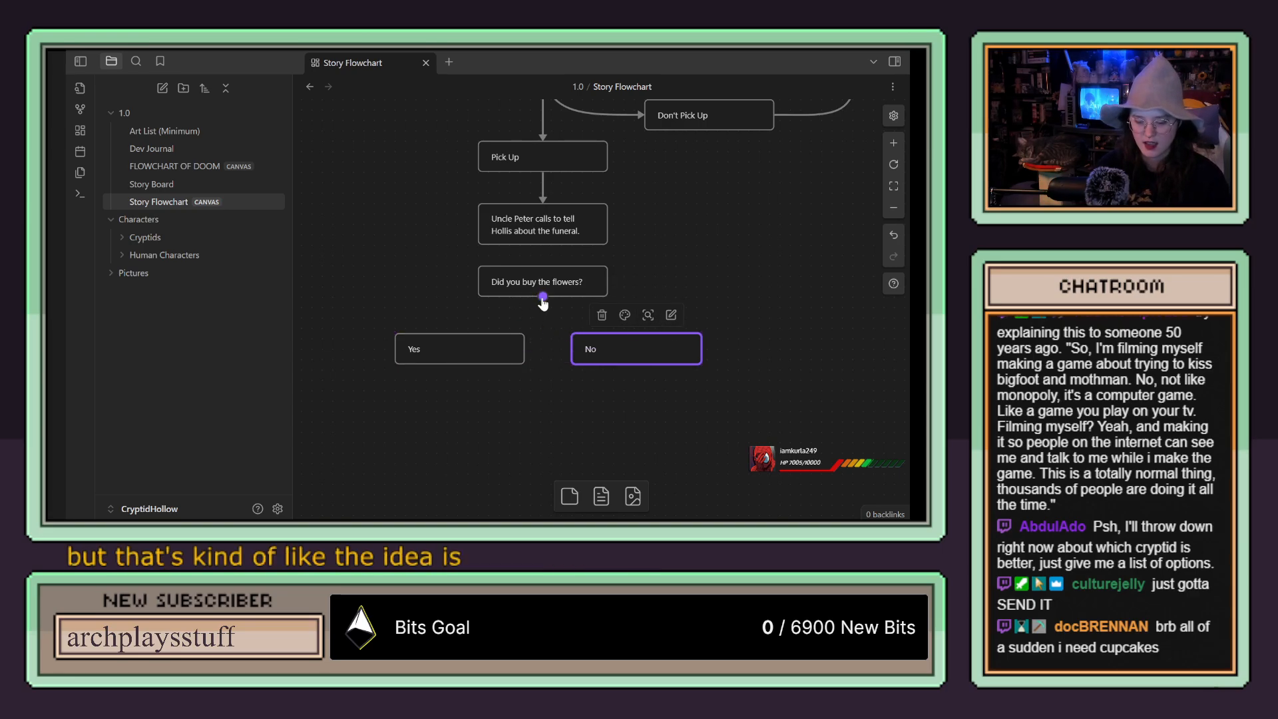
pyautogui.moveTo(543, 297); pyautogui.dragTo(459, 342)
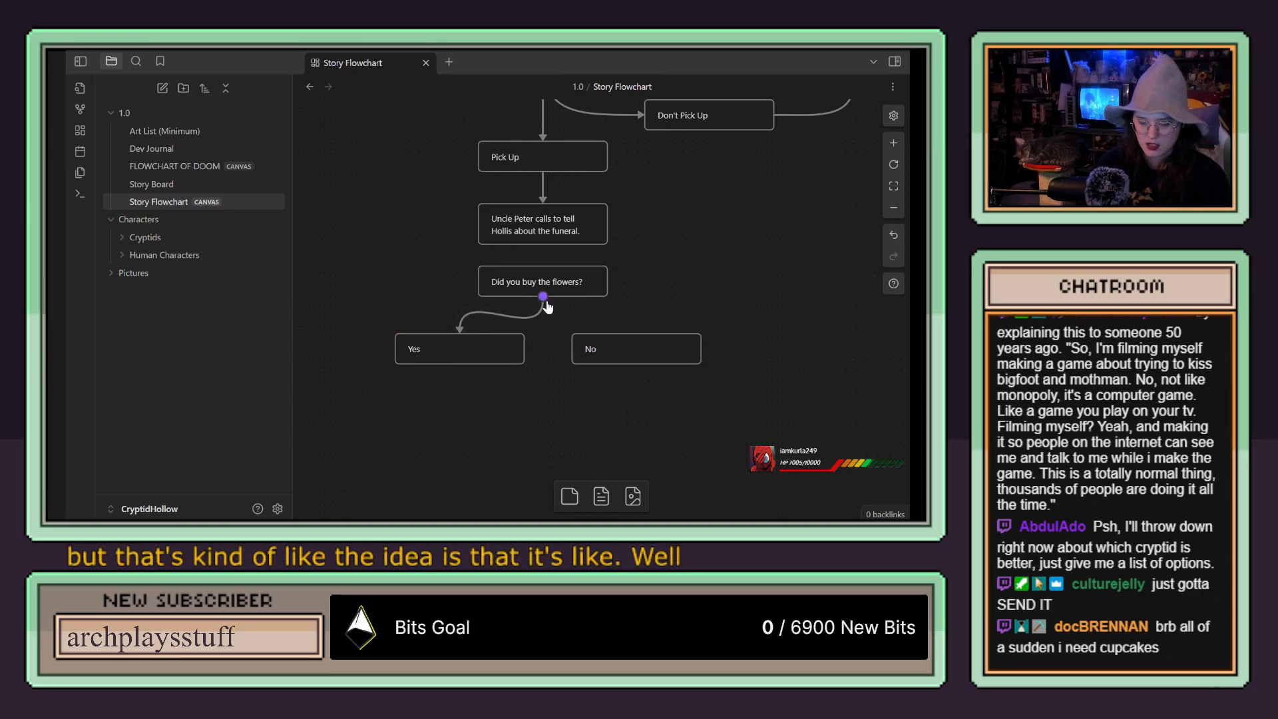
pyautogui.moveTo(544, 297); pyautogui.dragTo(632, 338)
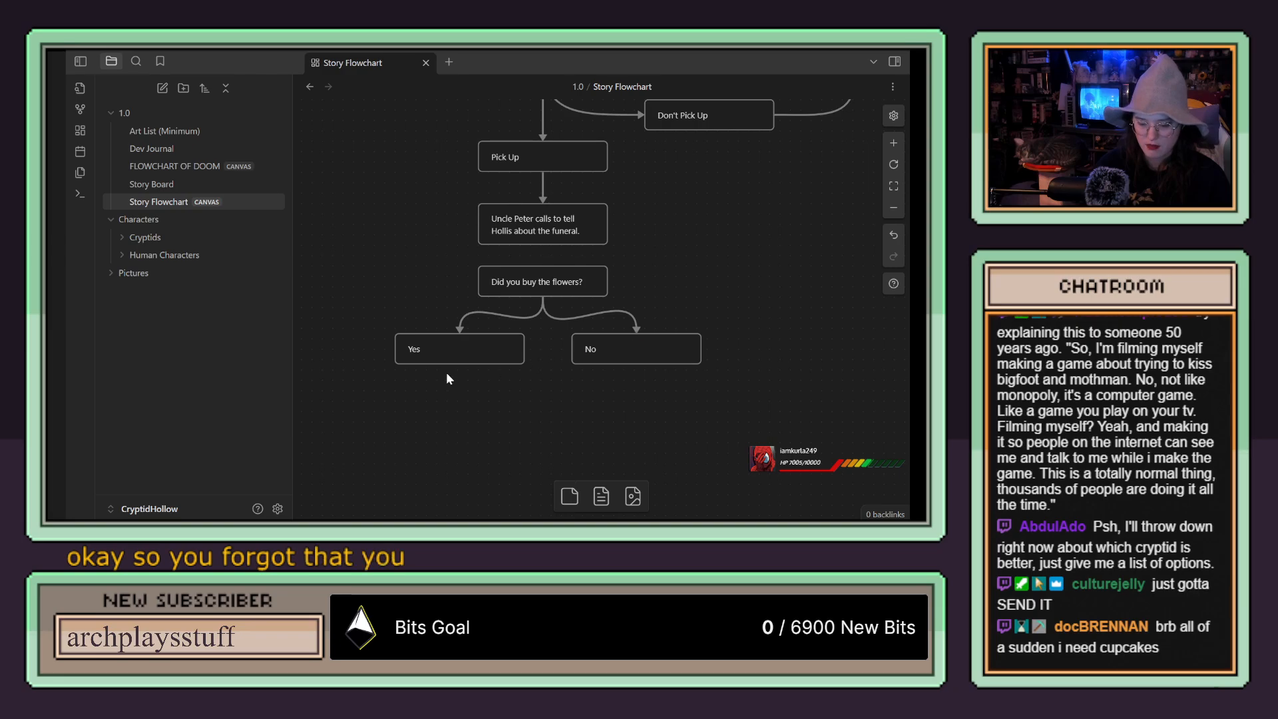
# Step: Add a card below the No answer containing "Why didn't you buy the flowers?"
pyautogui.moveTo(642, 399); pyautogui.dragTo(587, 317)
pyautogui.scroll(-1, 586, 318)
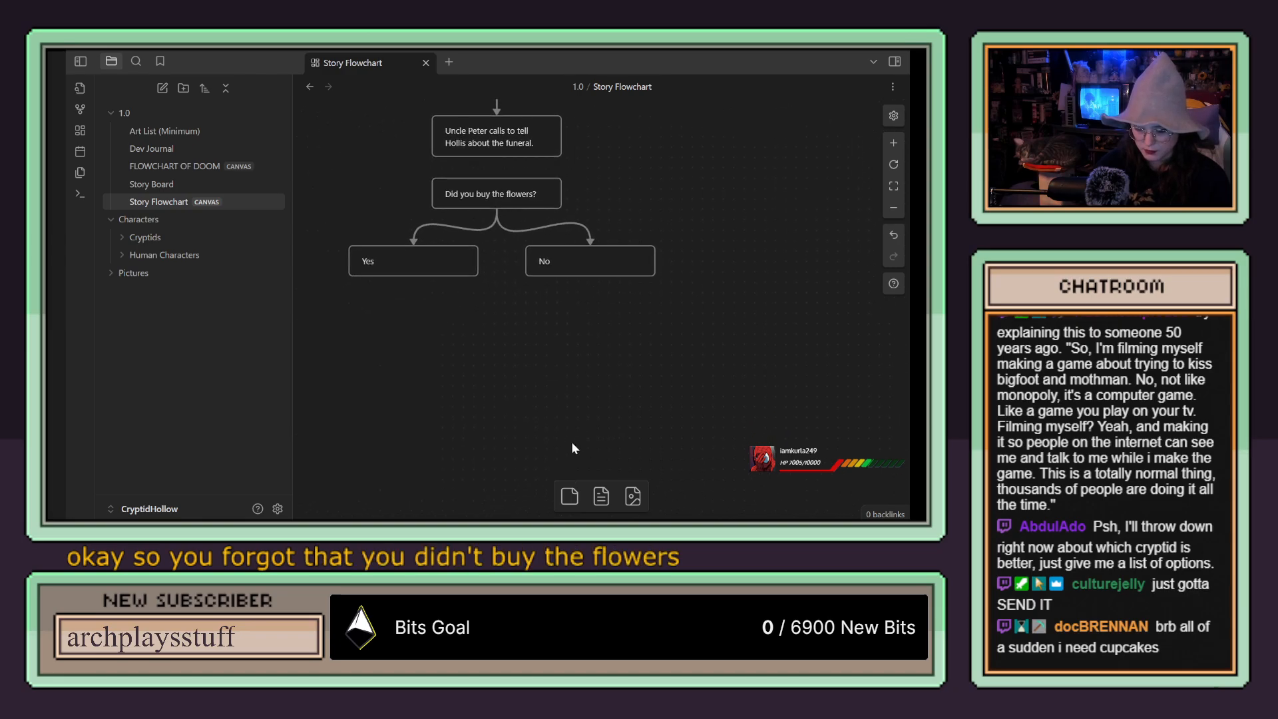
pyautogui.moveTo(569, 496); pyautogui.dragTo(601, 307)
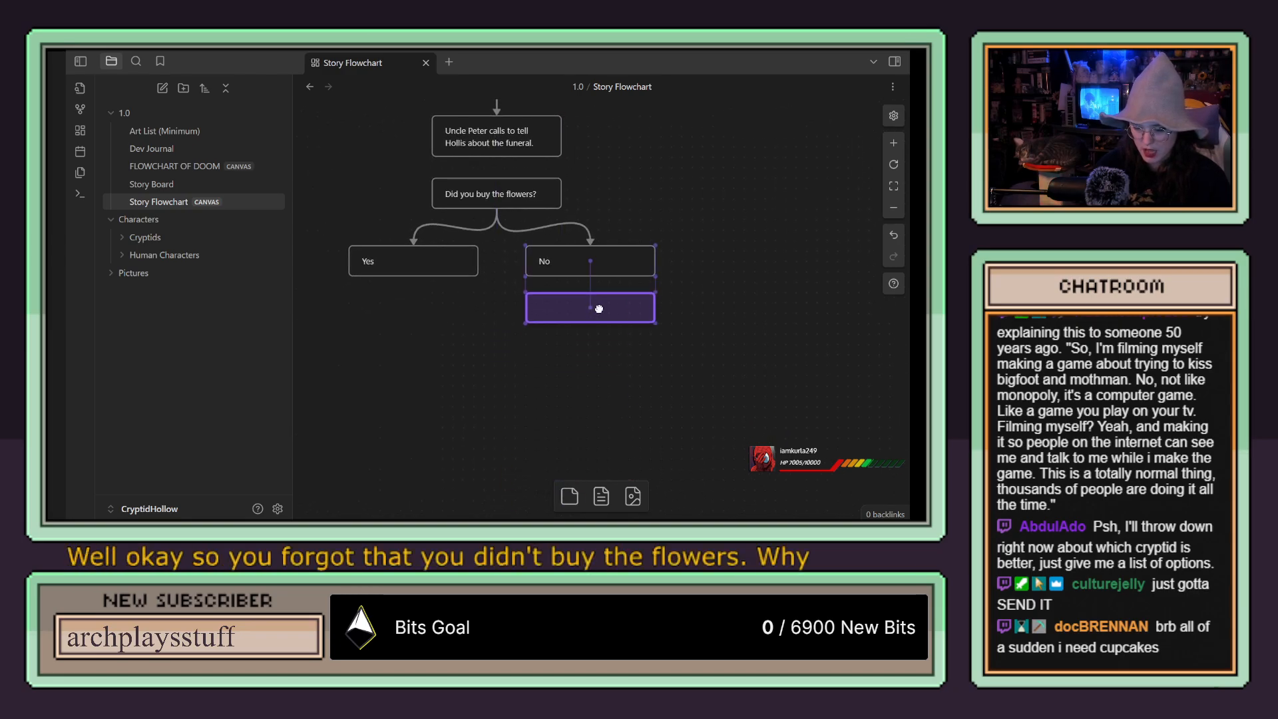
pyautogui.write('w')
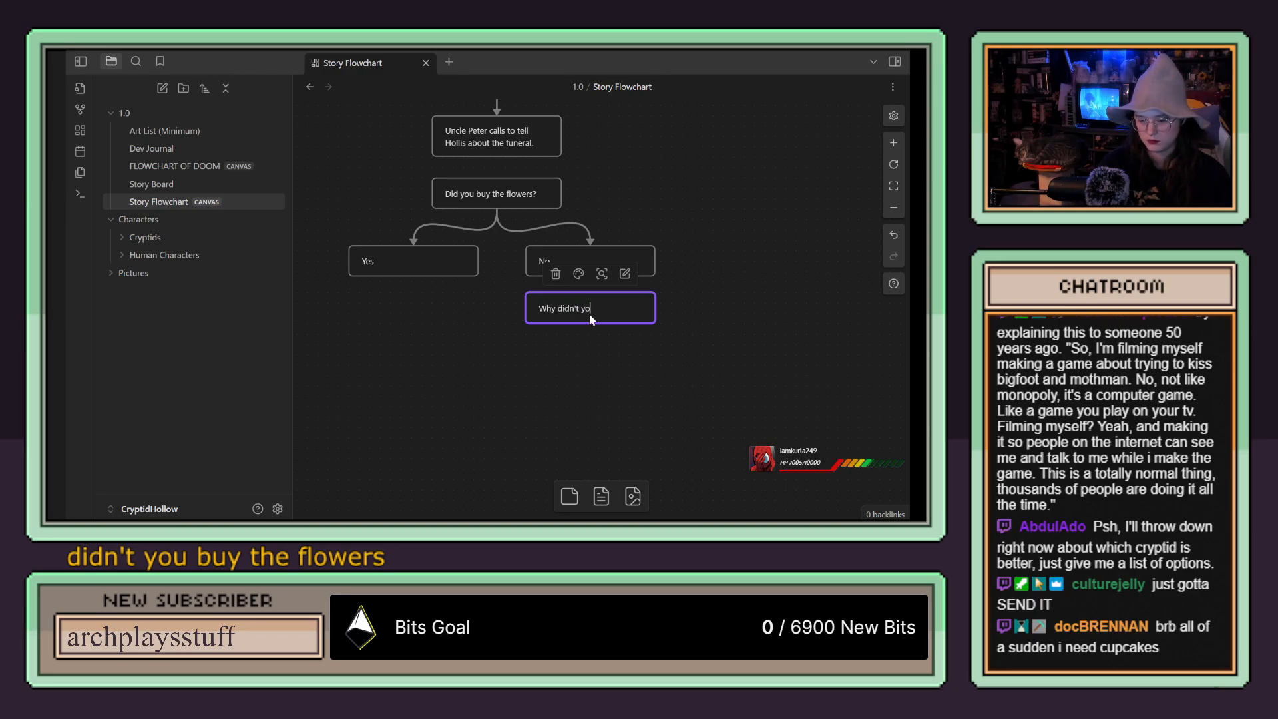
pyautogui.write("hy didn't you buy the")
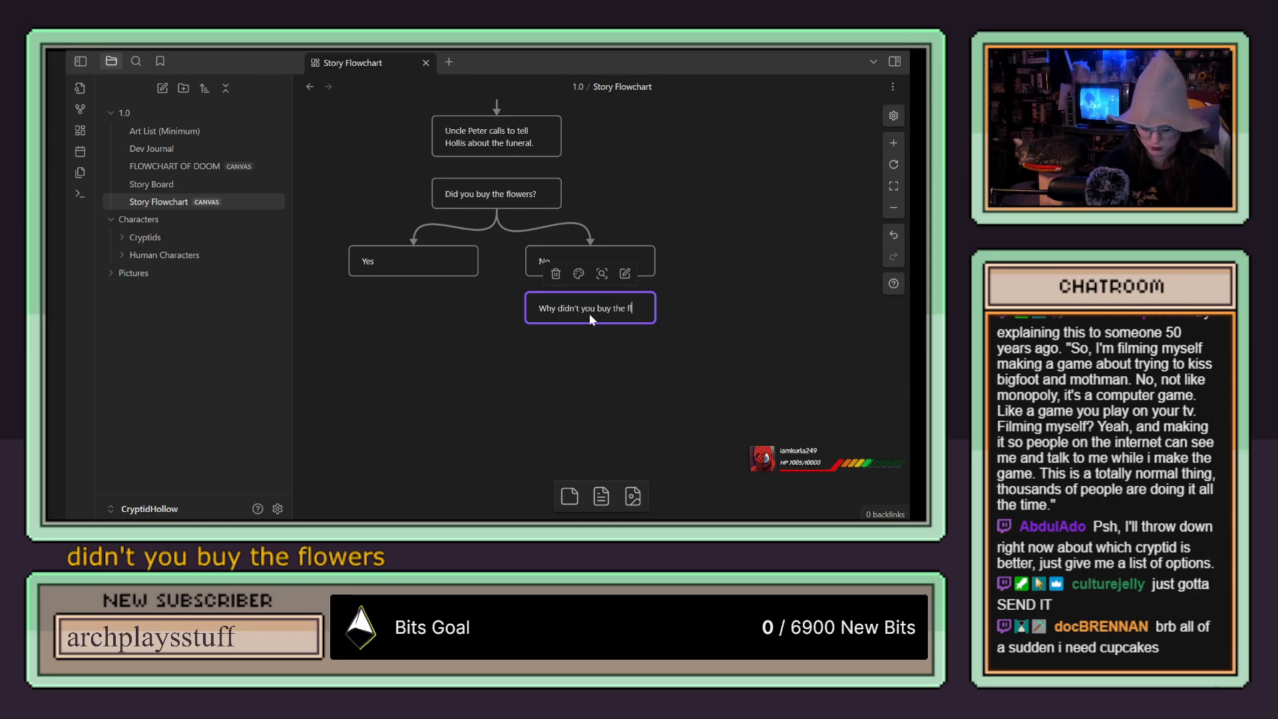
pyautogui.write(' flowers?')
pyautogui.click(704, 303)
# Step: Move the "Why didn't you buy the flowers?" card slightly lower and connect the No card to it with an arrow
pyautogui.moveTo(608, 314); pyautogui.dragTo(610, 322)
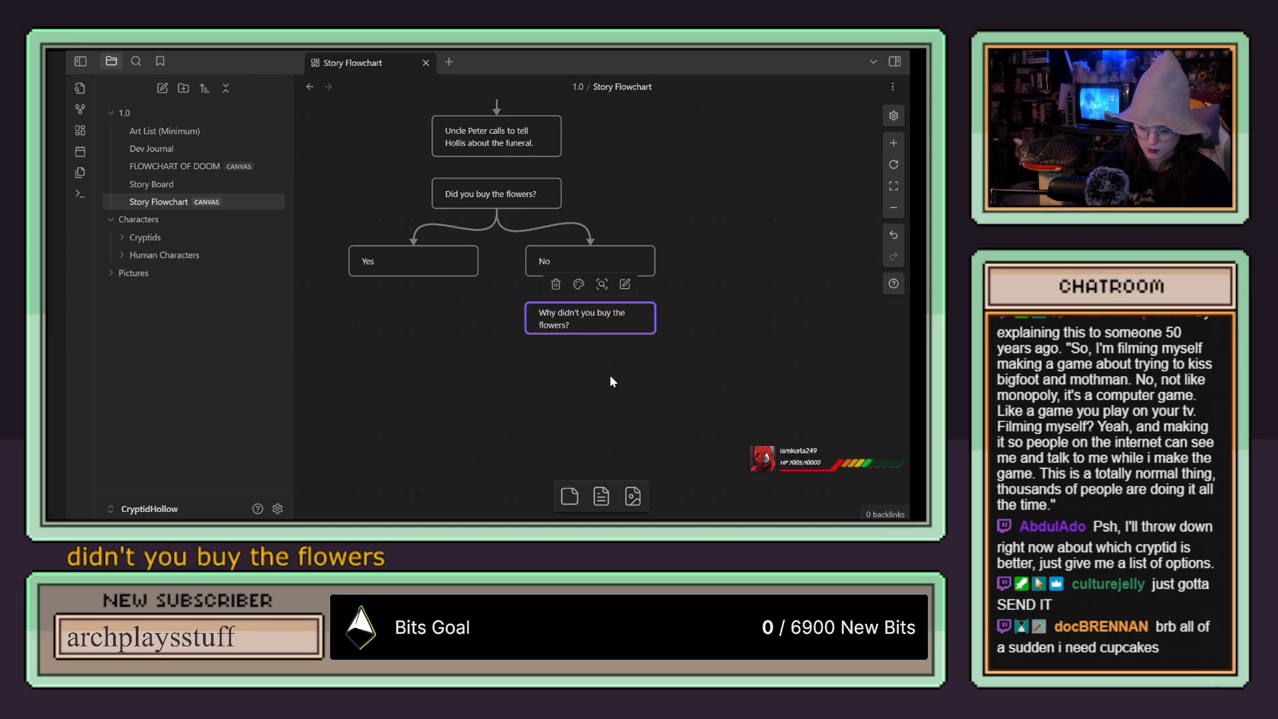
pyautogui.click(674, 289)
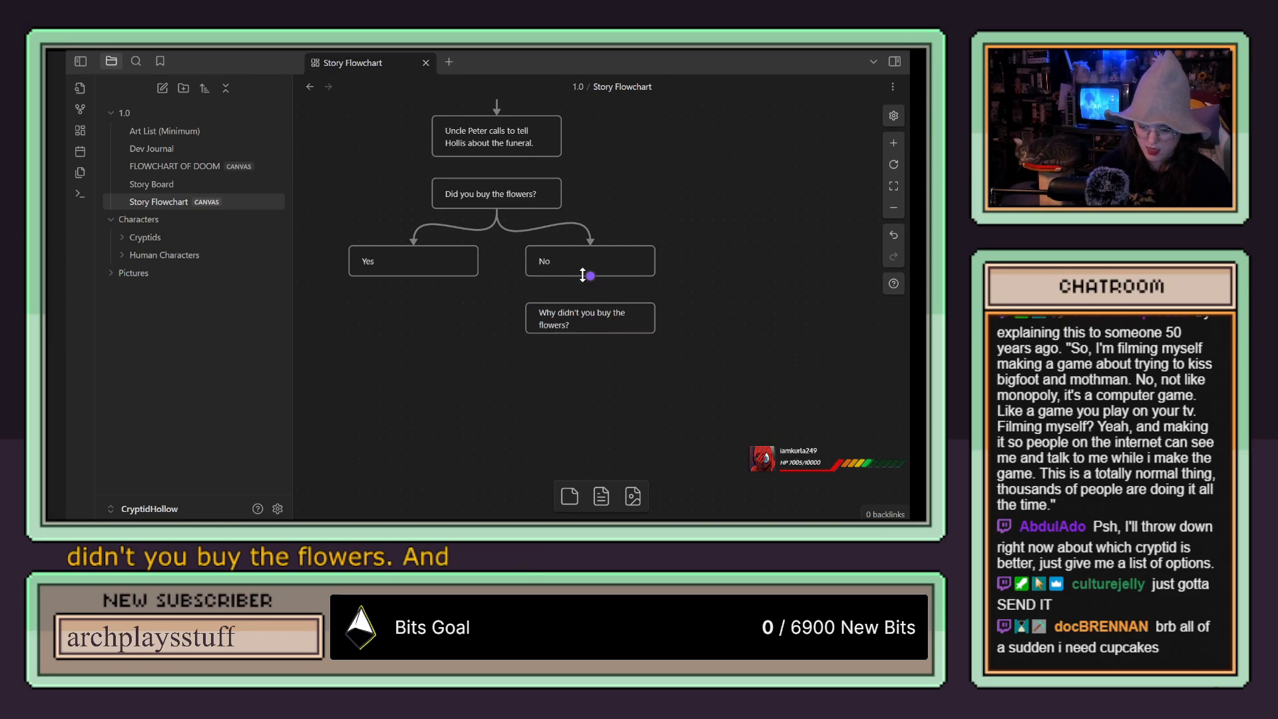
pyautogui.moveTo(591, 276); pyautogui.dragTo(590, 301)
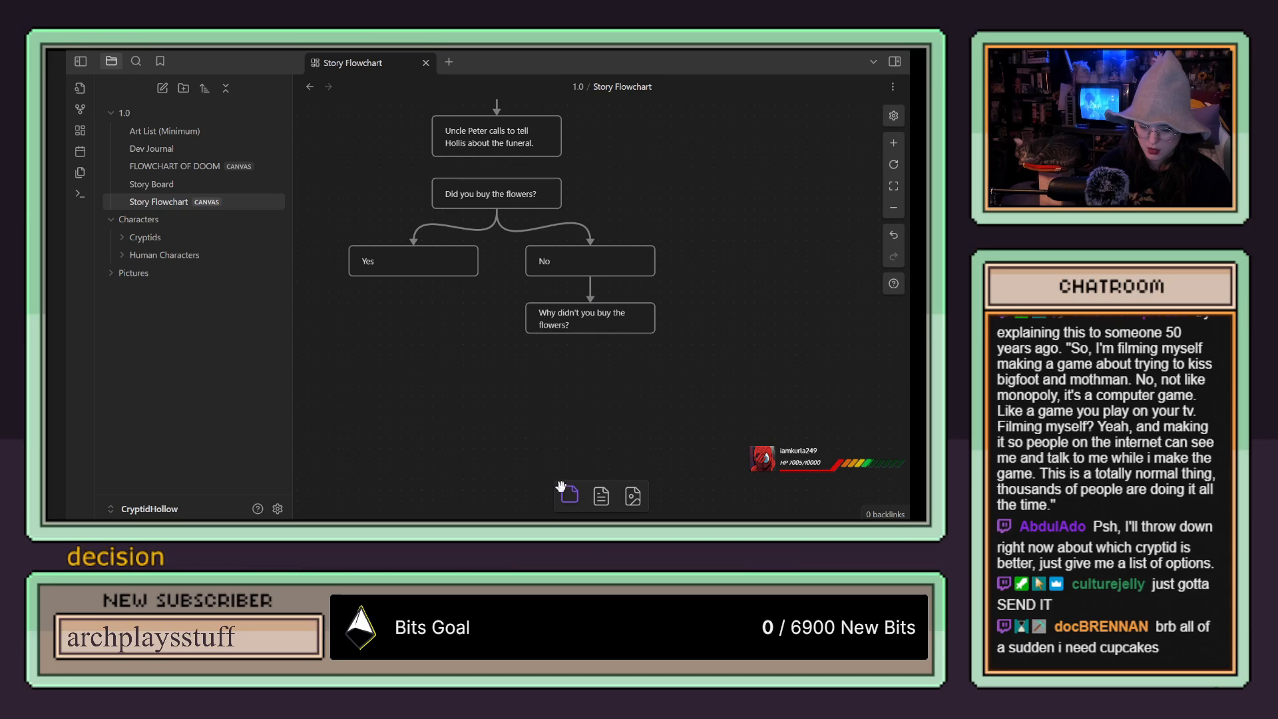
# Step: Place two blank answer cards side by side below the "Why didn't you buy the flowers?" card
pyautogui.moveTo(570, 496); pyautogui.dragTo(543, 359)
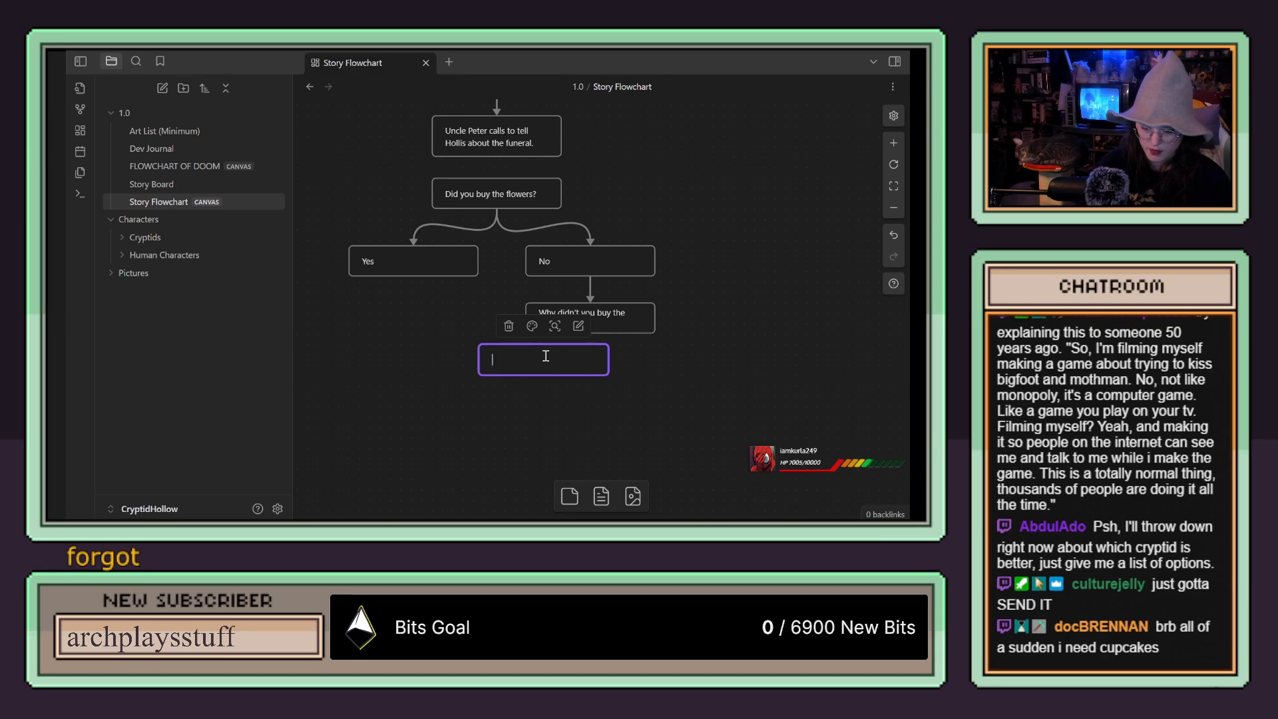
pyautogui.moveTo(584, 353); pyautogui.dragTo(566, 354)
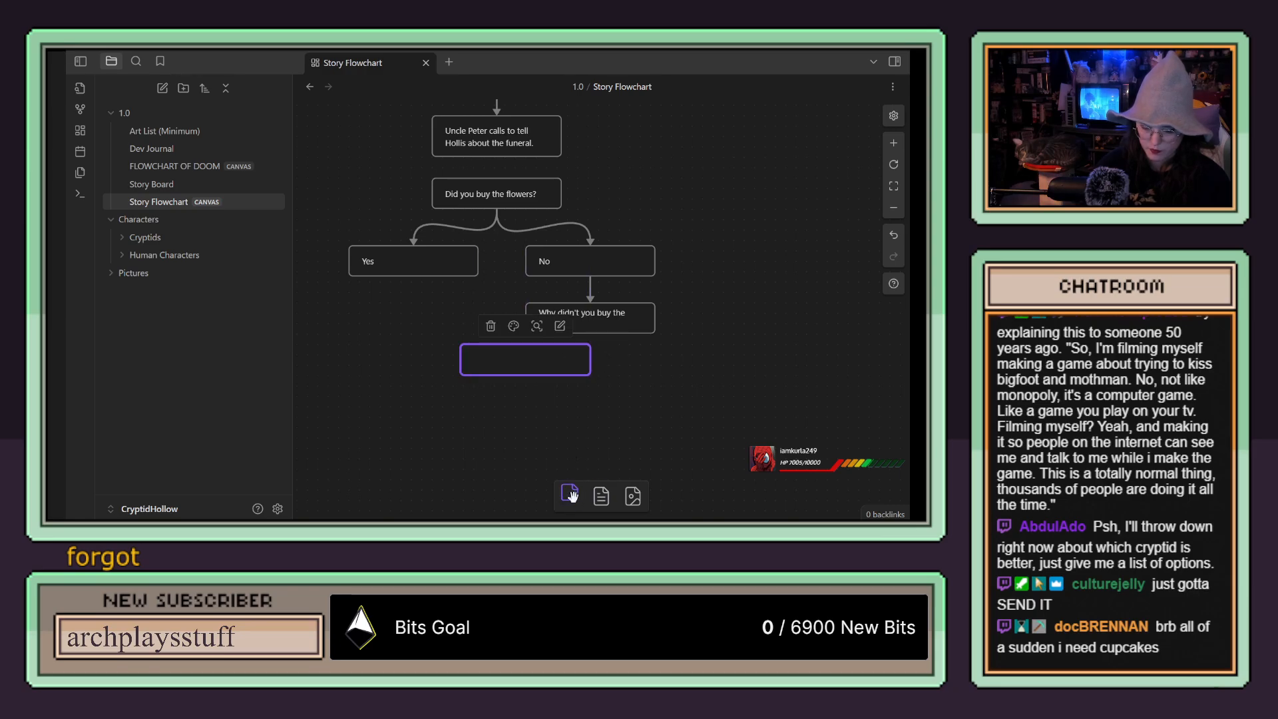
pyautogui.moveTo(571, 496); pyautogui.dragTo(673, 360)
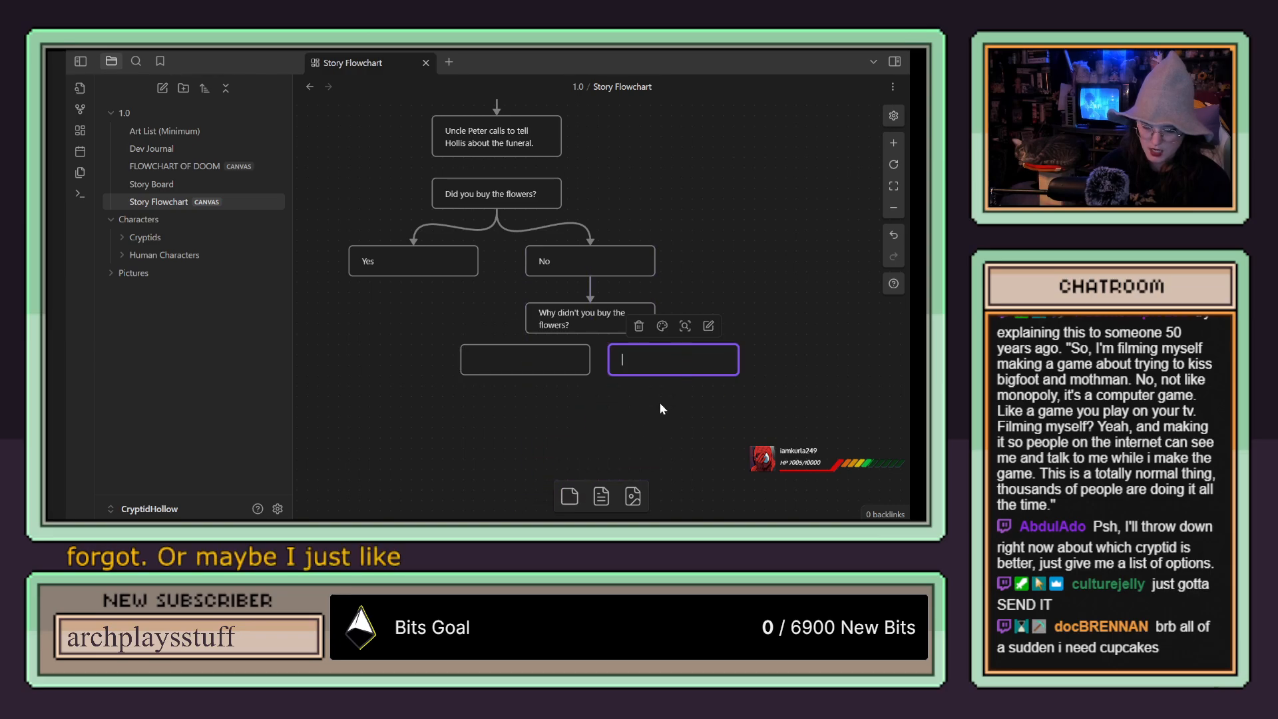
# Step: Enter "I forgot" in the first answer card and select the blank answer card beside it
pyautogui.doubleClick(530, 360)
pyautogui.write('I')
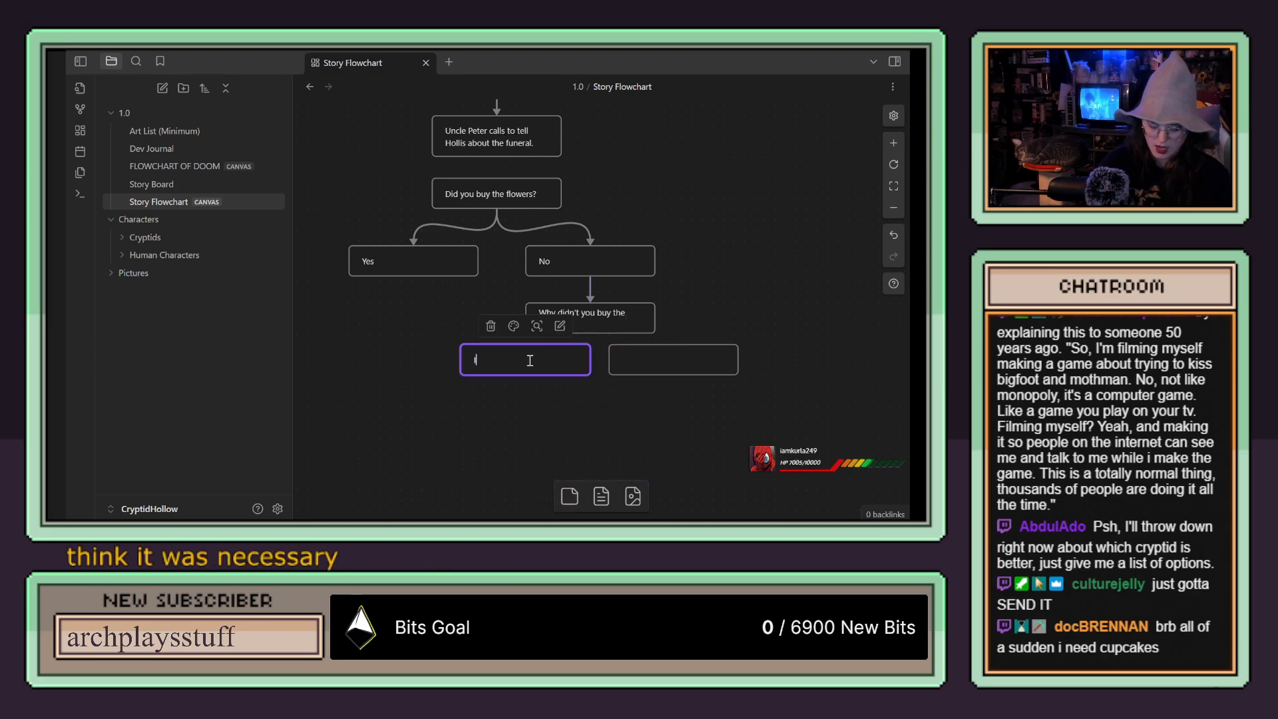
pyautogui.write(' forgot')
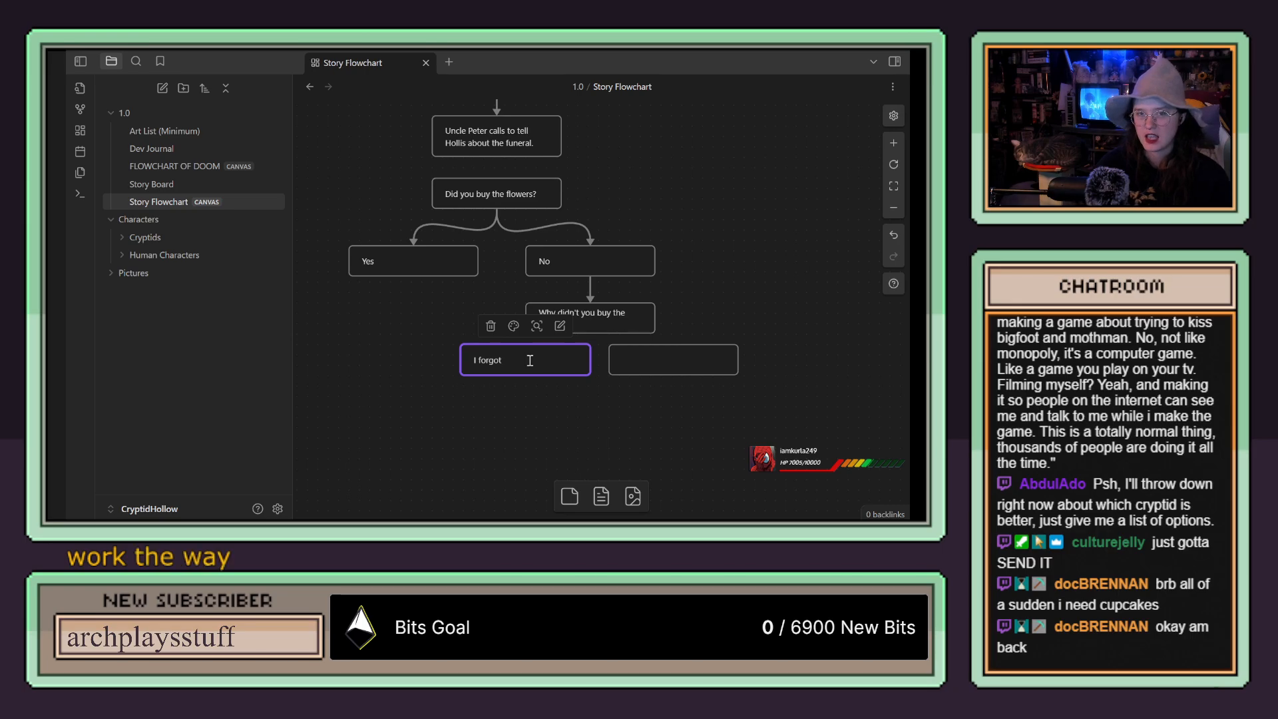
pyautogui.click(724, 287)
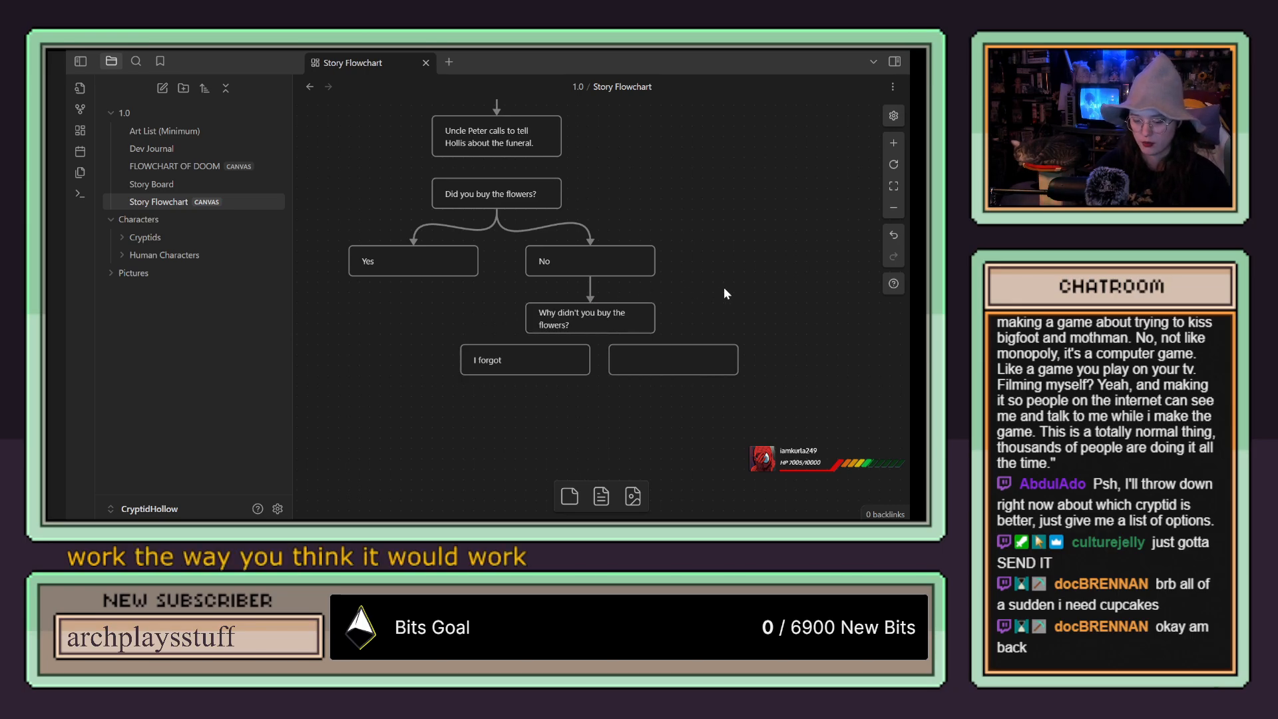
pyautogui.click(532, 360)
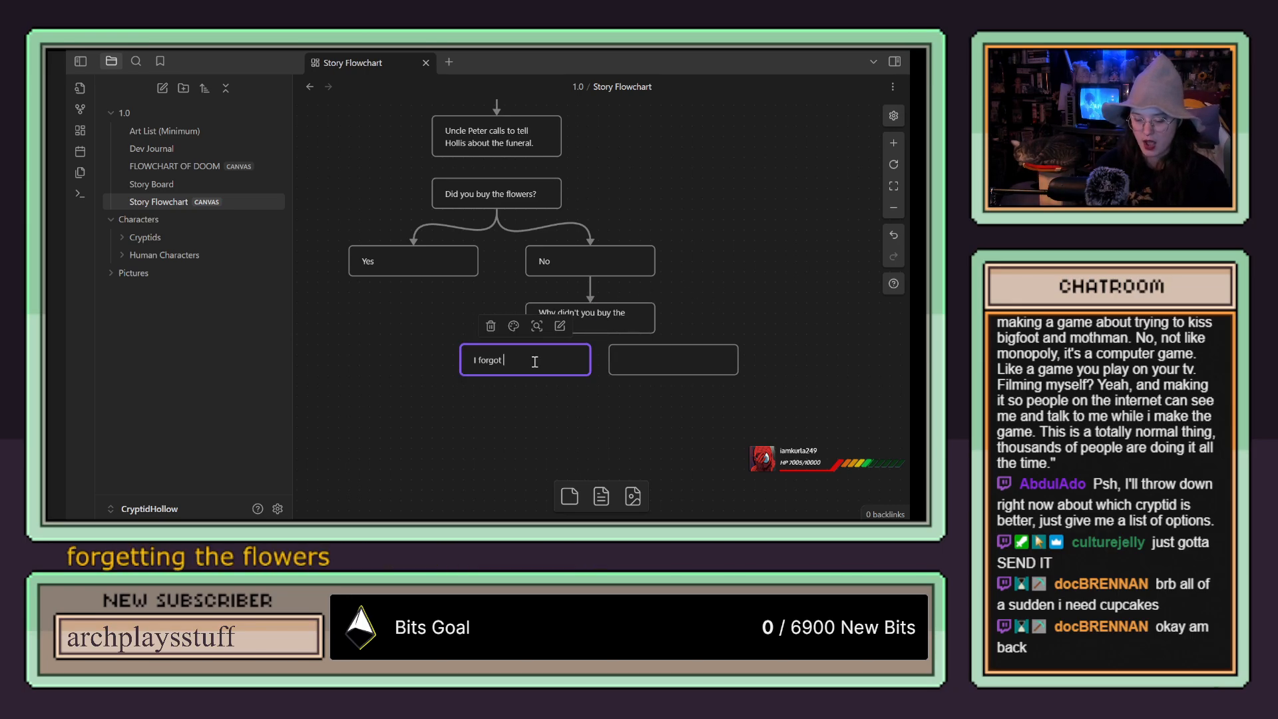
pyautogui.click(770, 301)
pyautogui.doubleClick(510, 365)
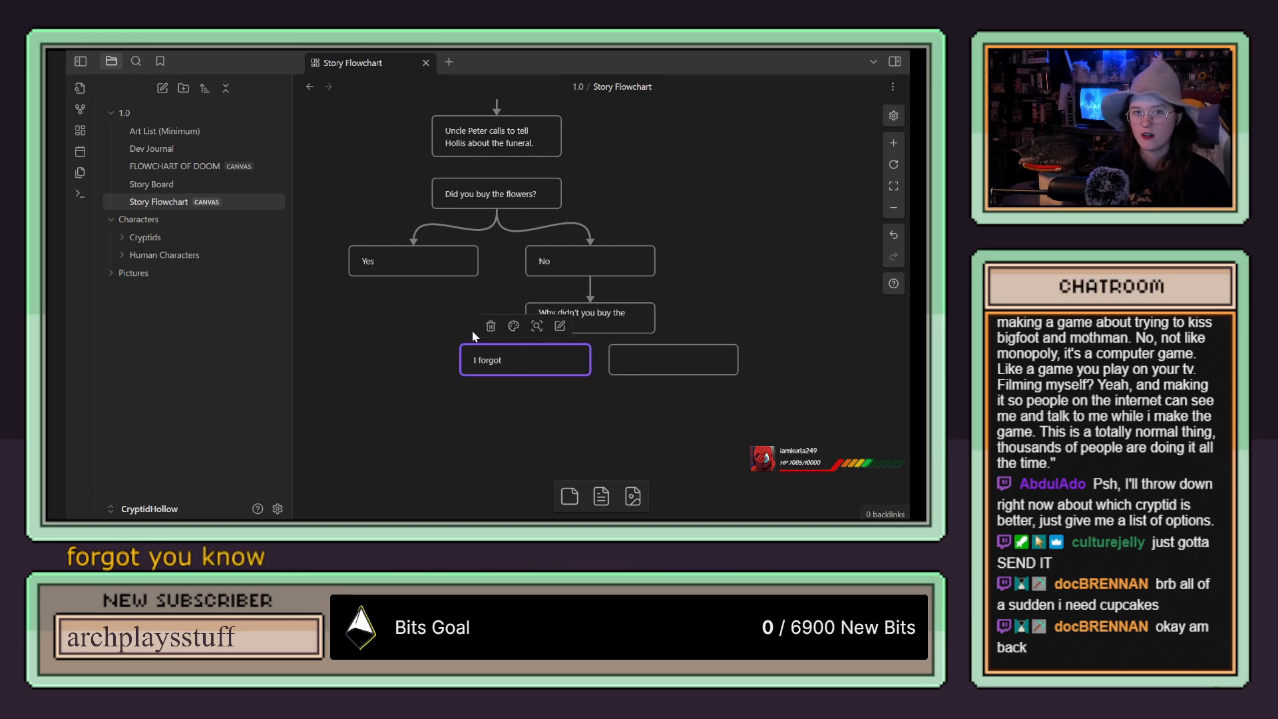
pyautogui.click(654, 365)
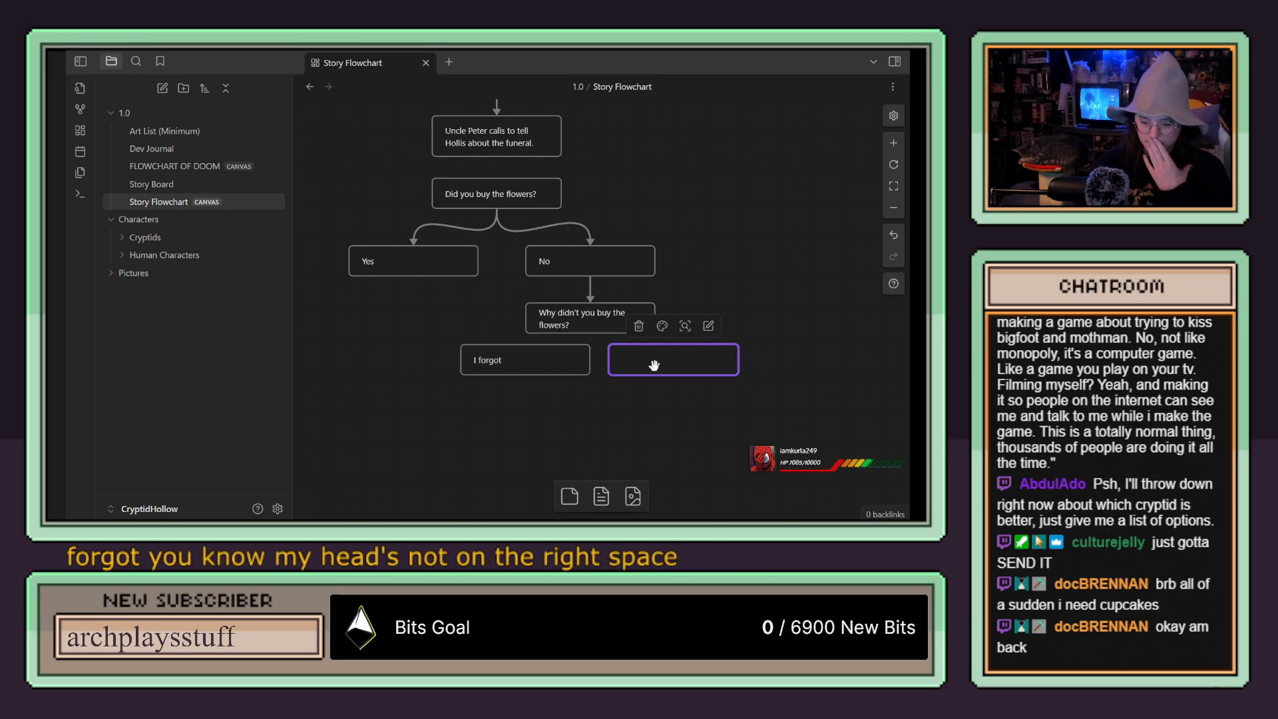
# Step: Extend the "I forgot" answer card's text to "I forgot... I'm sorry."
pyautogui.click(532, 360)
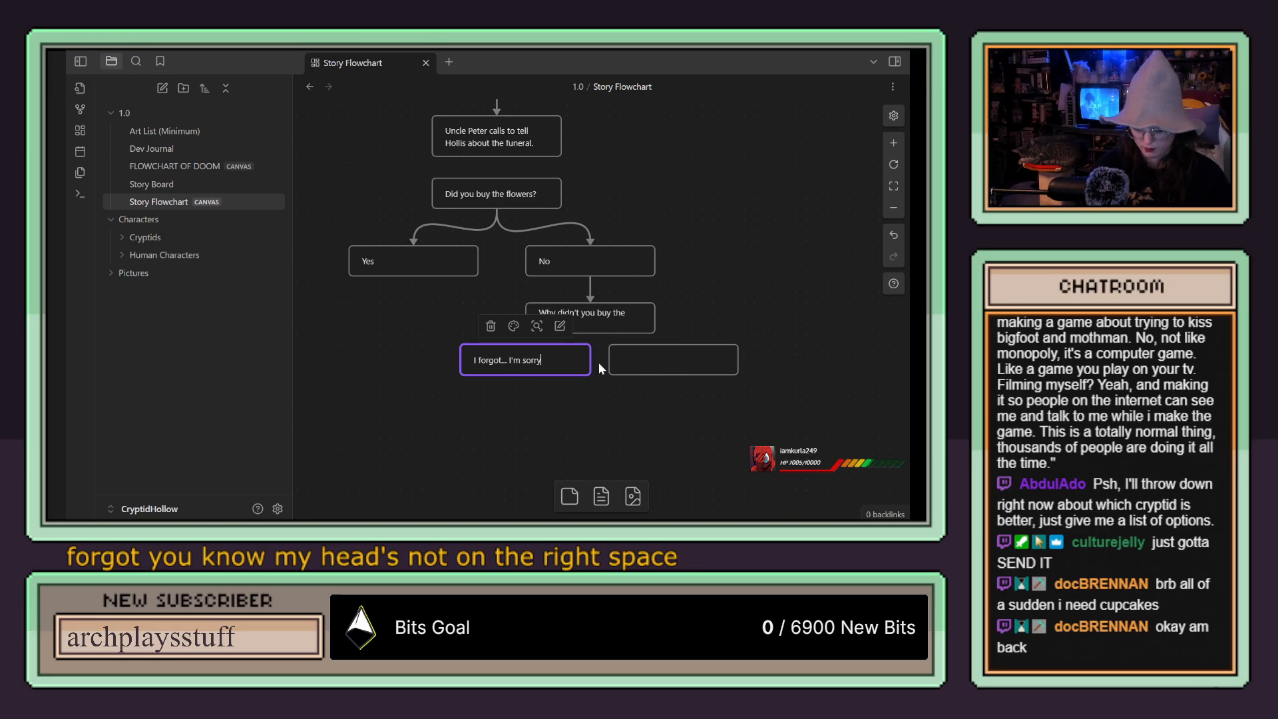
pyautogui.write('.')
pyautogui.click(594, 408)
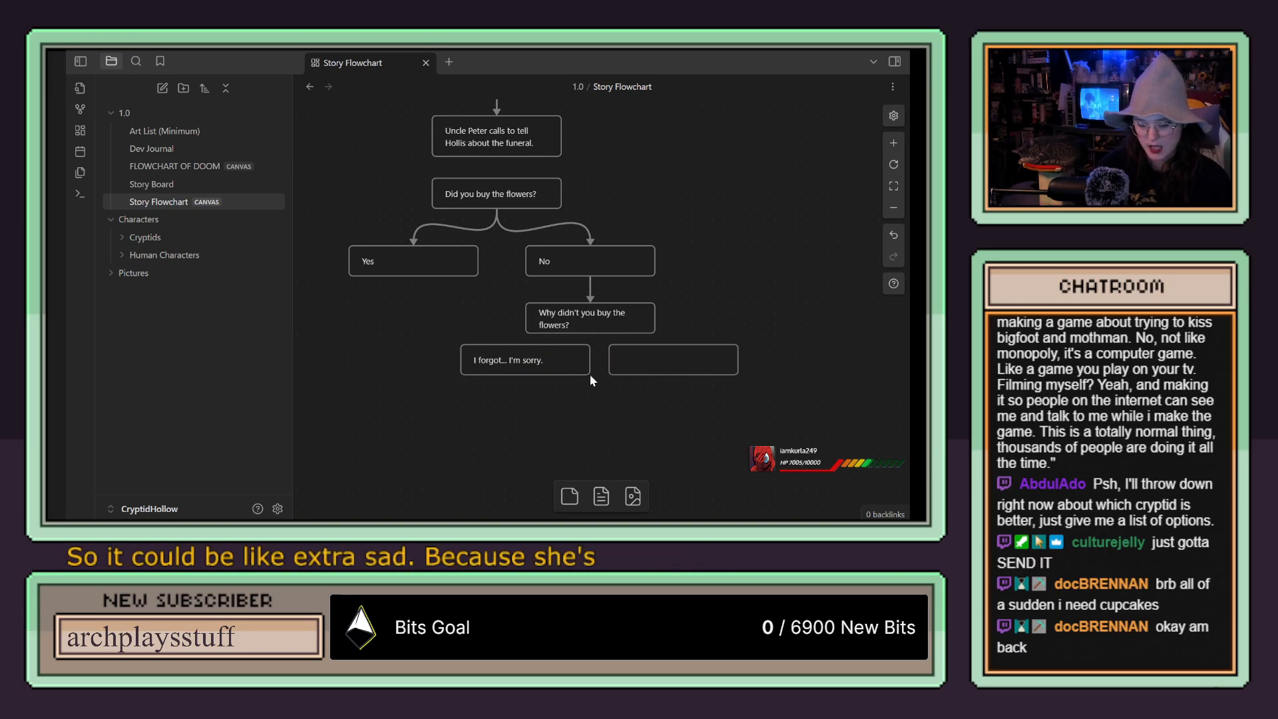
# Step: Lower both answer cards slightly and connect the "Why didn't you buy the flowers?" card to each of them with arrows
pyautogui.moveTo(561, 355); pyautogui.dragTo(560, 371)
pyautogui.moveTo(662, 359); pyautogui.dragTo(662, 374)
pyautogui.moveTo(590, 333); pyautogui.dragTo(526, 360)
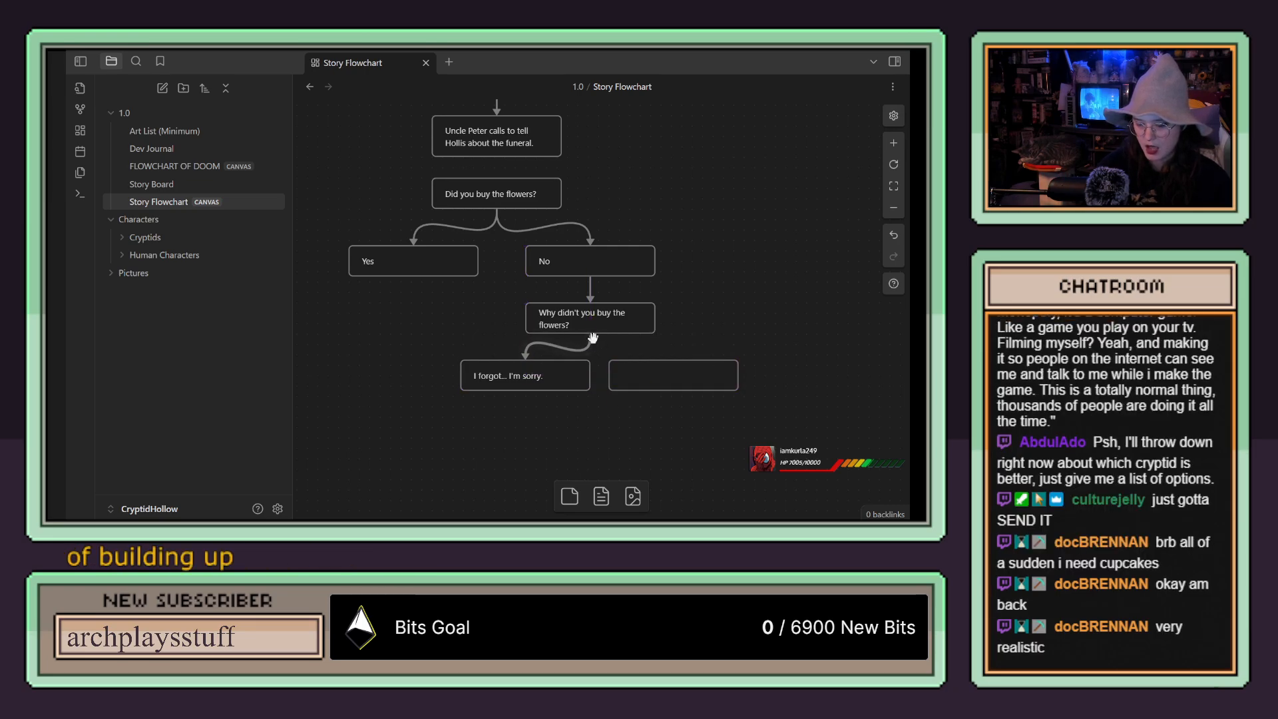
pyautogui.moveTo(590, 333); pyautogui.dragTo(684, 365)
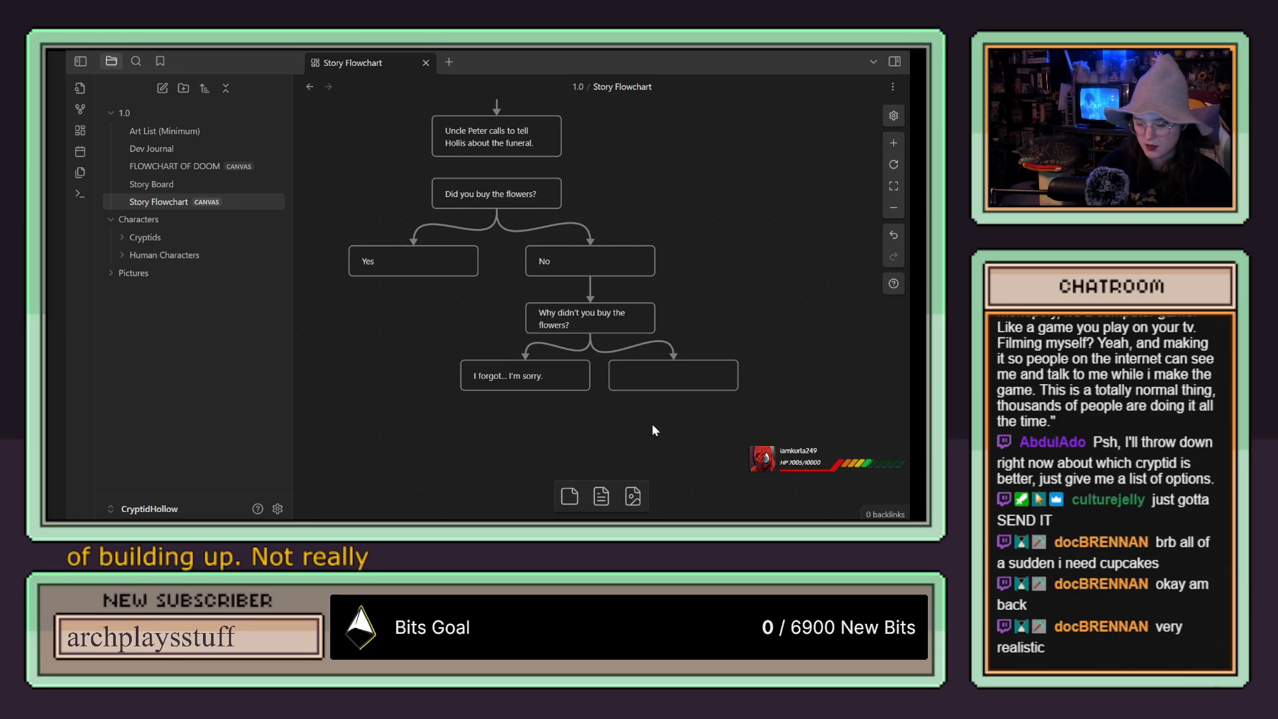
# Step: Move the "I forgot... I'm sorry." card and the blank card beside it a little further below the flowers question
pyautogui.click(650, 377)
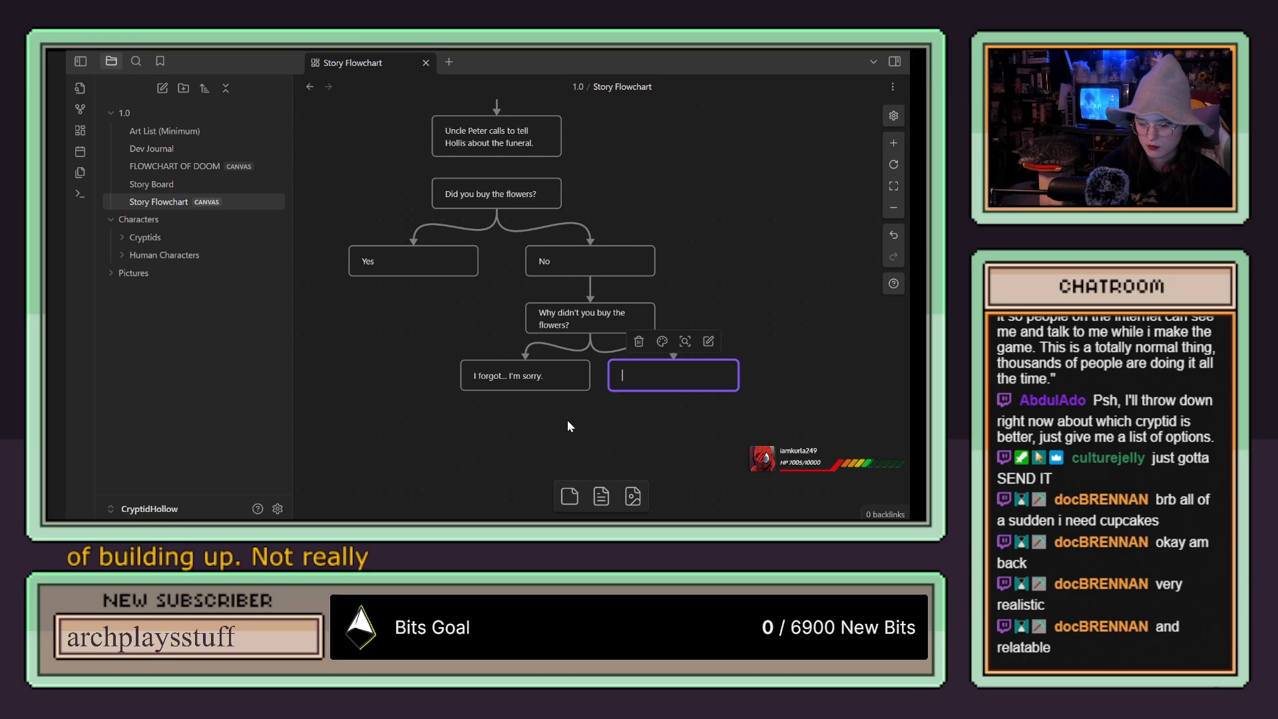
pyautogui.moveTo(599, 422); pyautogui.dragTo(554, 424)
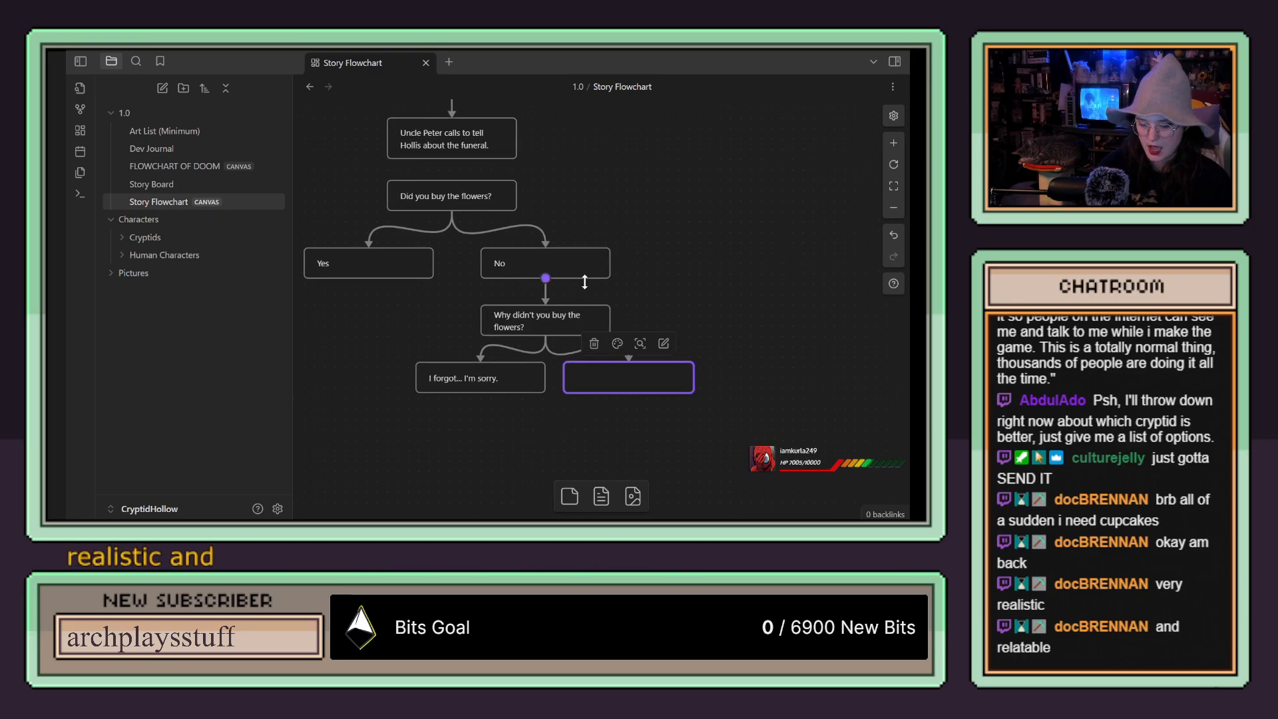
pyautogui.click(569, 321)
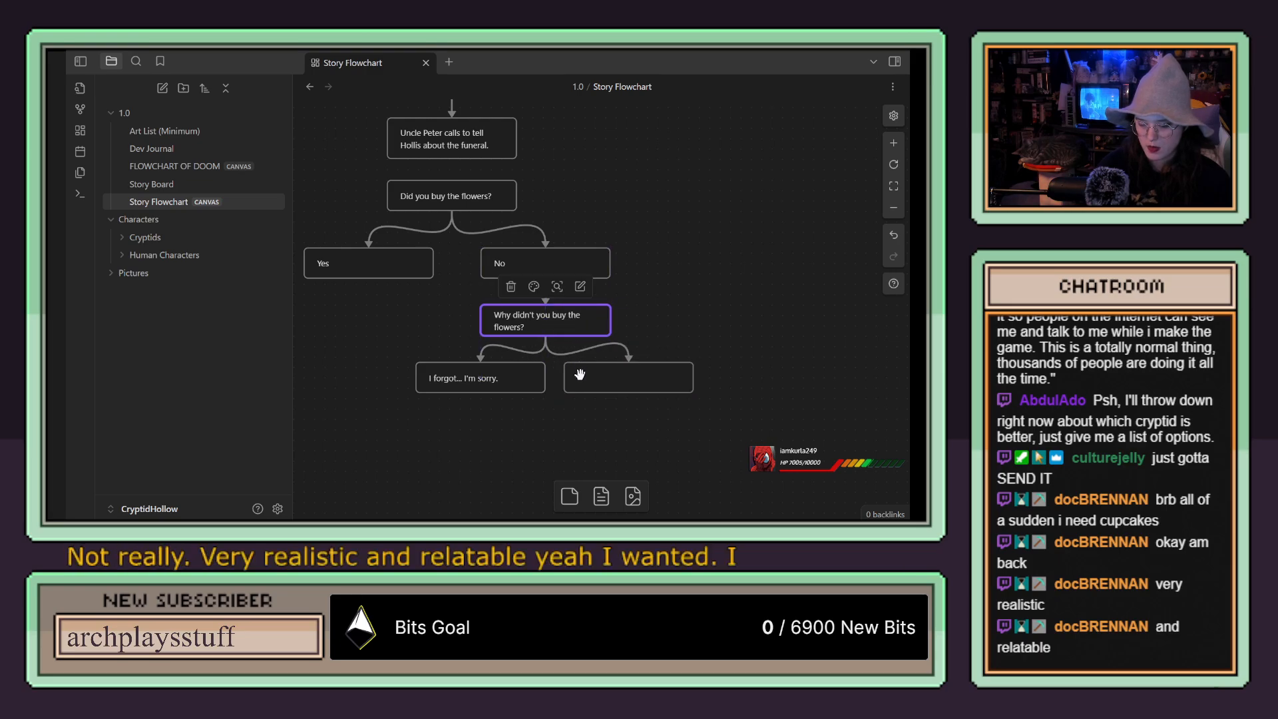
pyautogui.moveTo(526, 379); pyautogui.dragTo(526, 395)
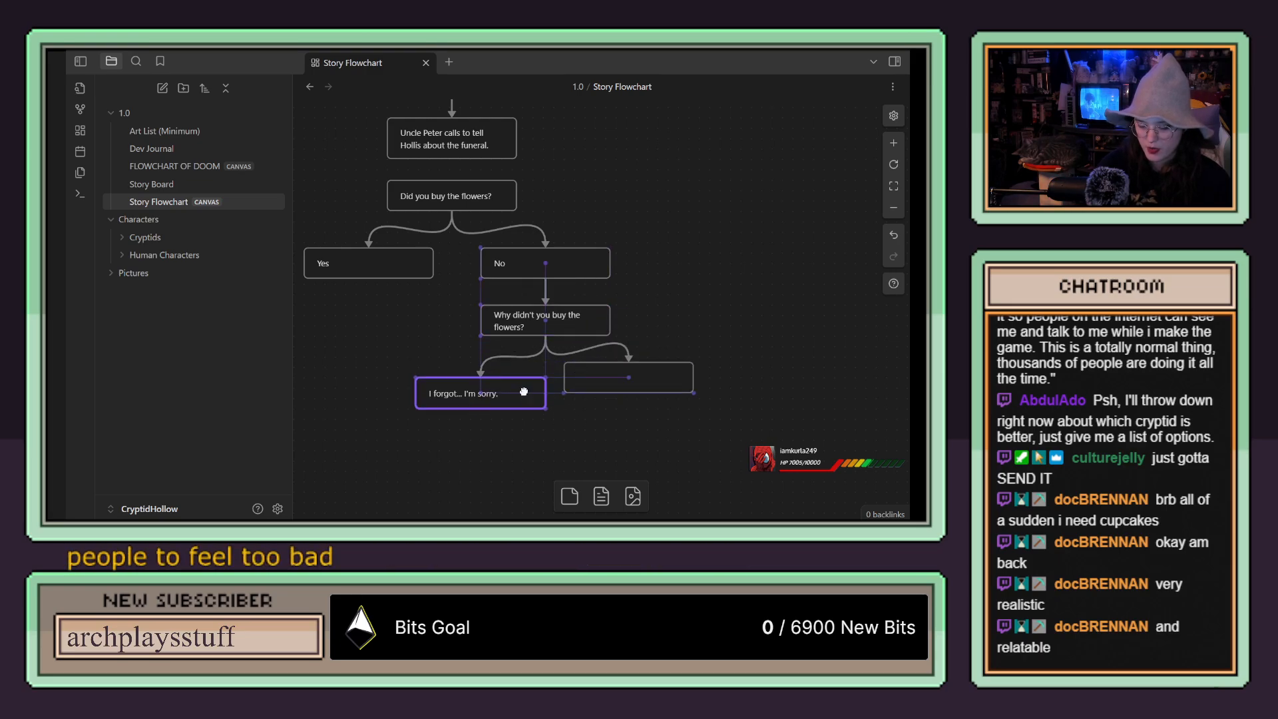
pyautogui.moveTo(626, 377); pyautogui.dragTo(624, 392)
pyautogui.click(519, 402)
pyautogui.moveTo(502, 439); pyautogui.dragTo(549, 396)
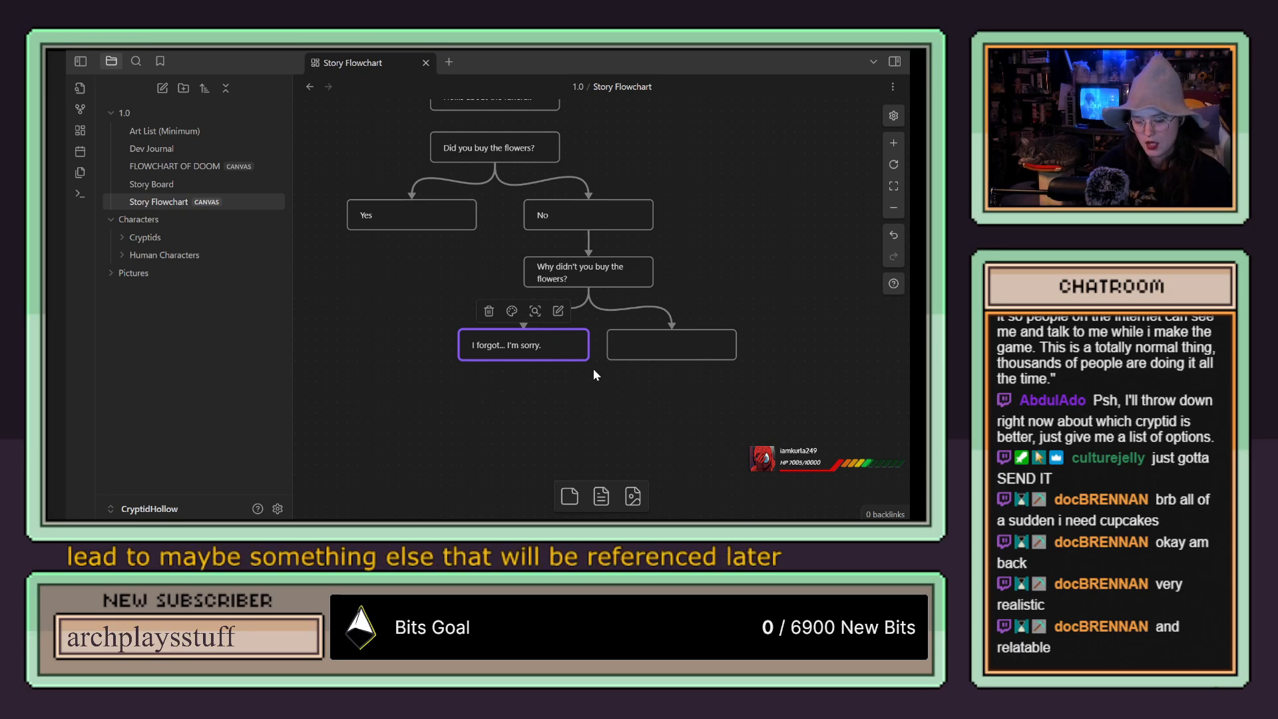
# Step: Move the Yes card slightly lower and further away from the No card
pyautogui.click(686, 343)
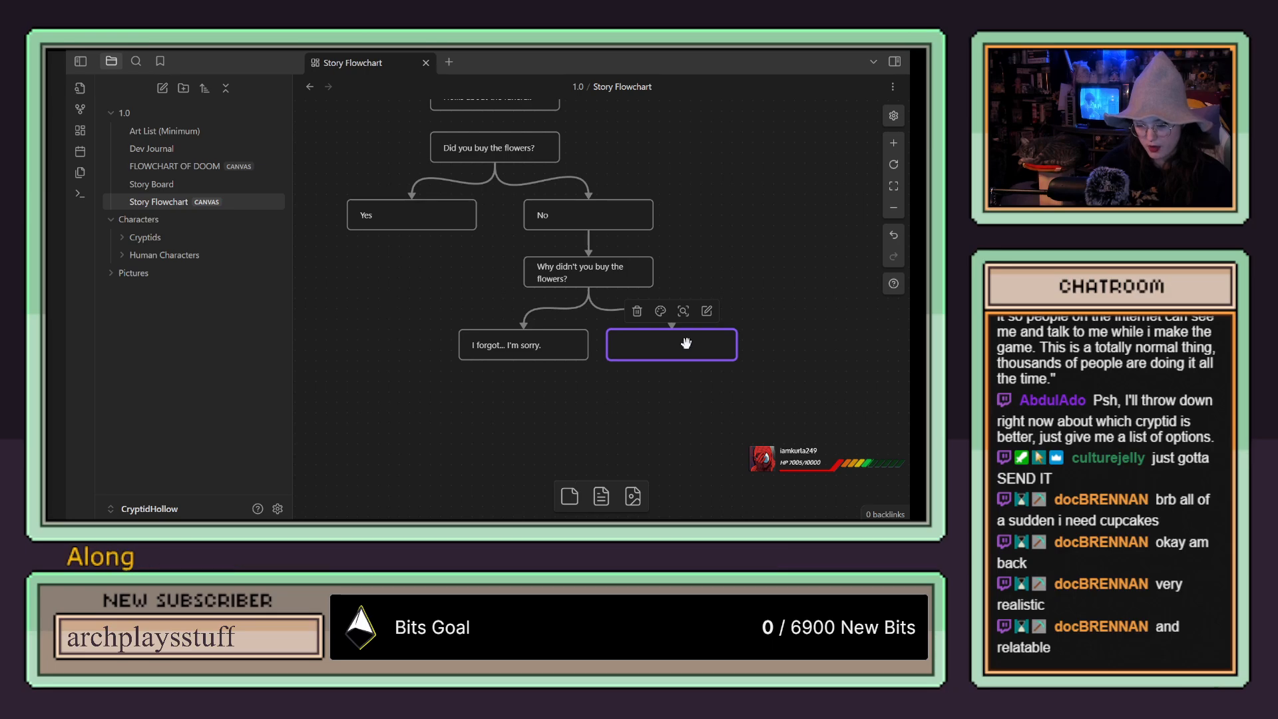
pyautogui.moveTo(409, 380); pyautogui.dragTo(380, 384)
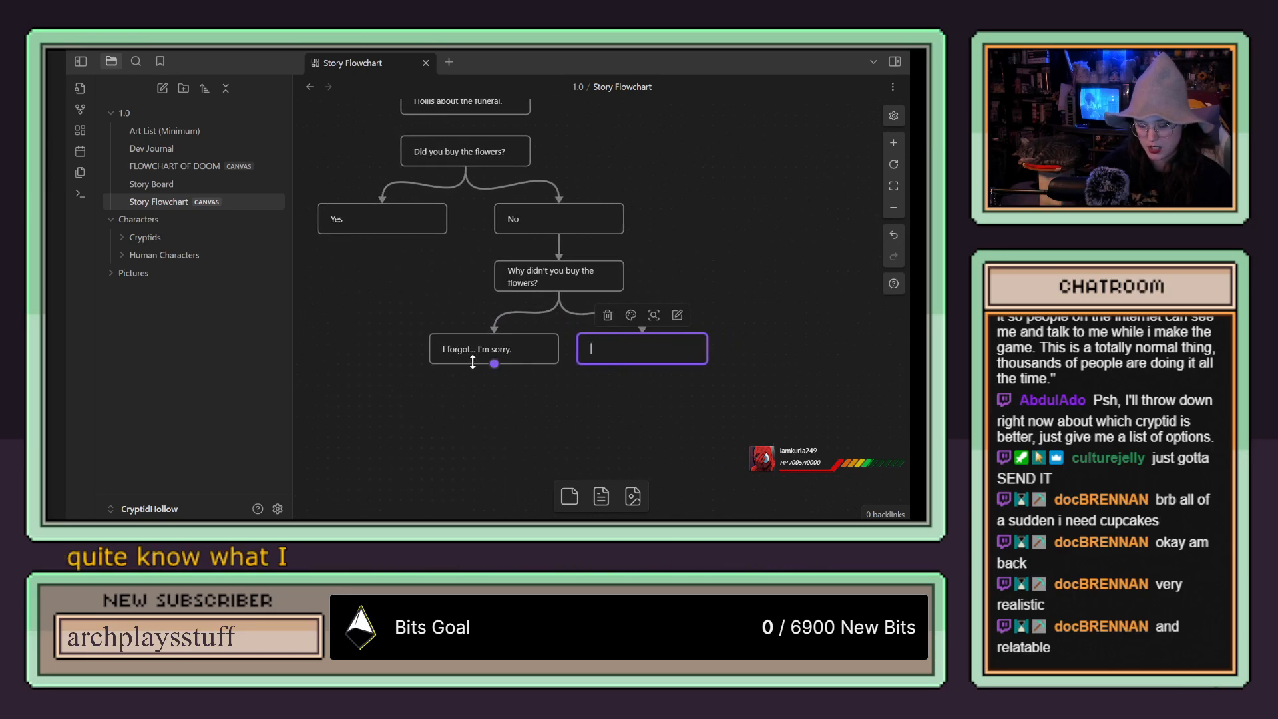
pyautogui.moveTo(430, 366); pyautogui.dragTo(535, 370)
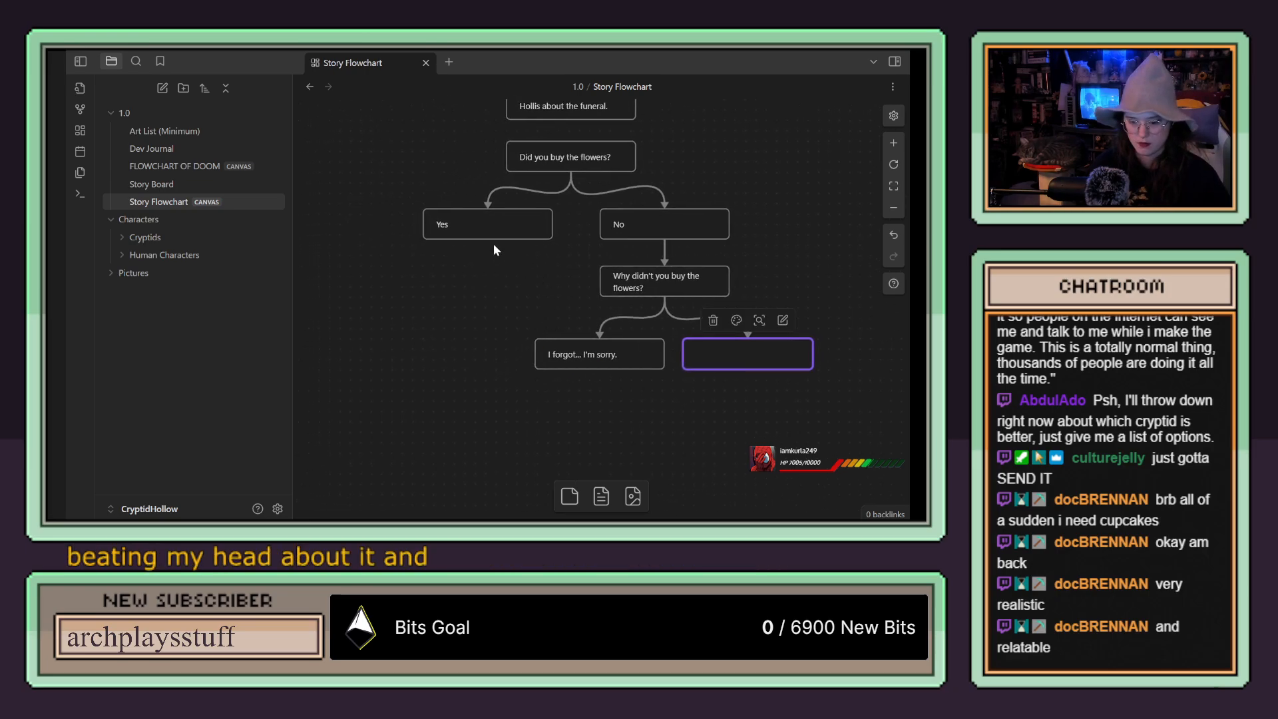
pyautogui.moveTo(497, 227)
pyautogui.mouseDown()
pyautogui.moveTo(473, 233)
pyautogui.moveTo(479, 243)
pyautogui.mouseUp()
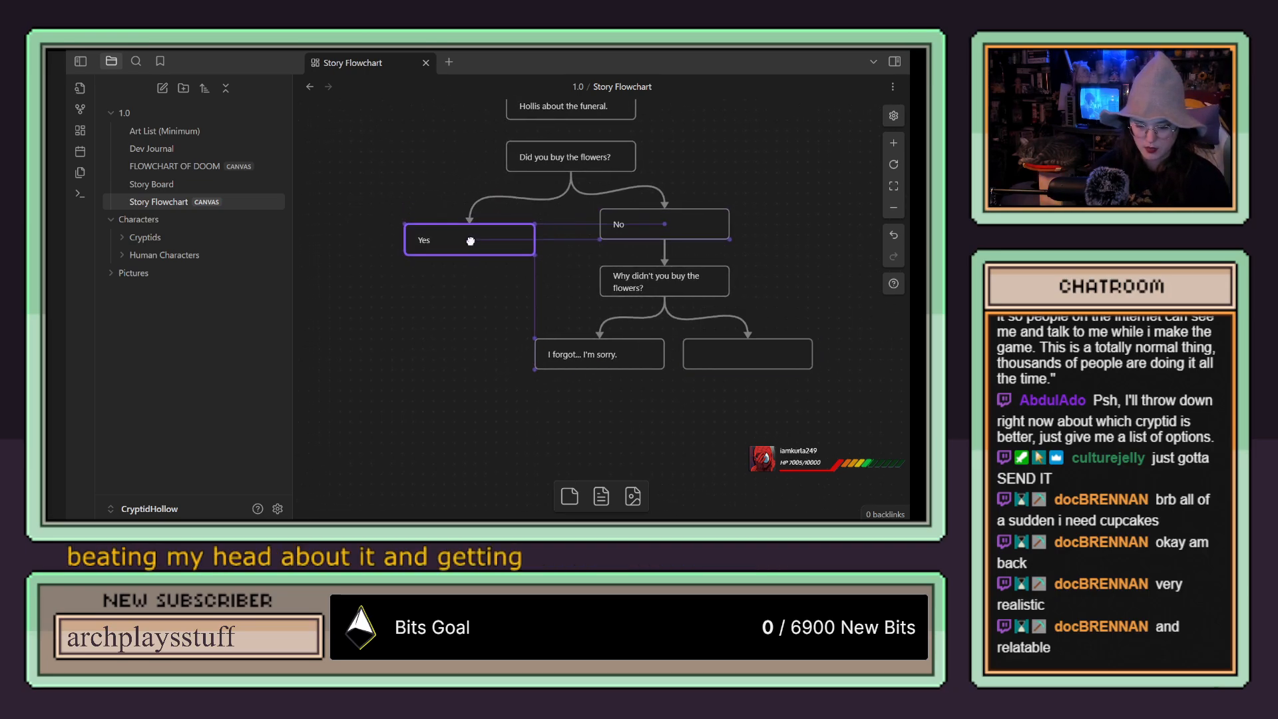
# Step: Add a blank card below the Yes and No branches and connect the Yes card to it with an arrow
pyautogui.moveTo(450, 314); pyautogui.dragTo(508, 315)
pyautogui.moveTo(569, 496); pyautogui.dragTo(592, 431)
pyautogui.moveTo(783, 422); pyautogui.dragTo(730, 300)
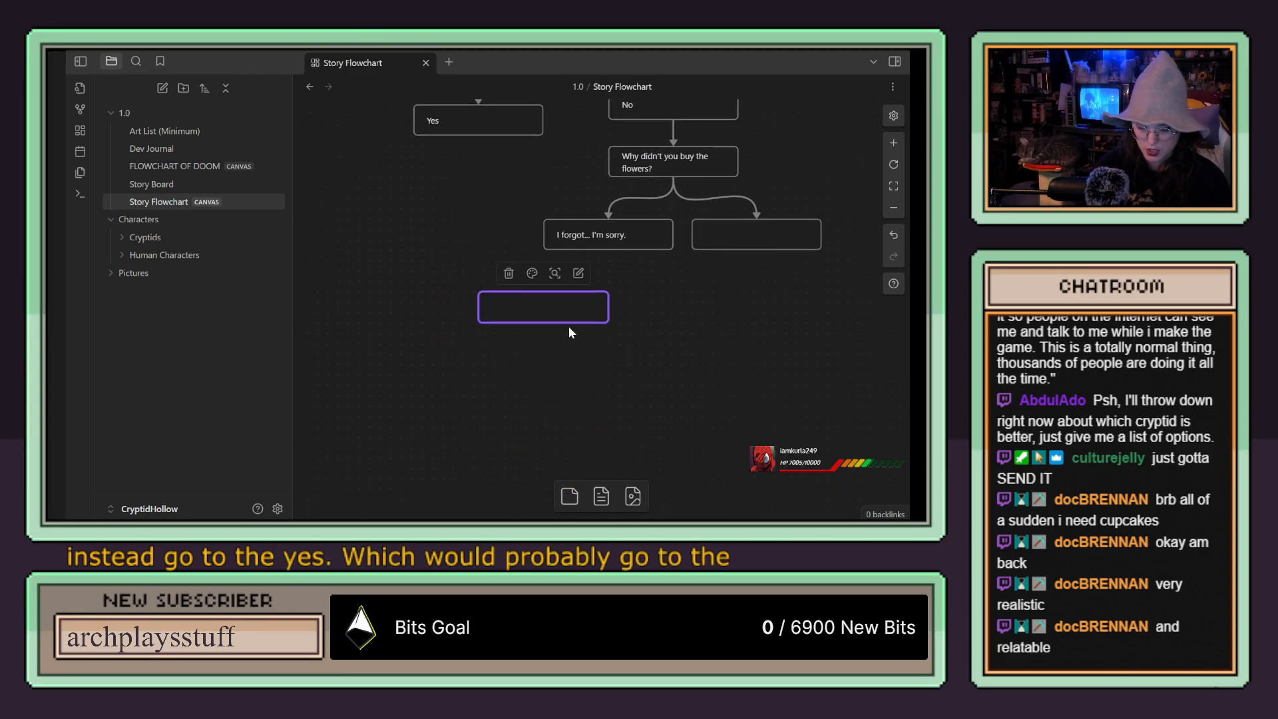
pyautogui.click(613, 307)
pyautogui.moveTo(567, 308); pyautogui.dragTo(568, 319)
pyautogui.moveTo(676, 313); pyautogui.dragTo(660, 347)
pyautogui.moveTo(459, 172); pyautogui.dragTo(526, 341)
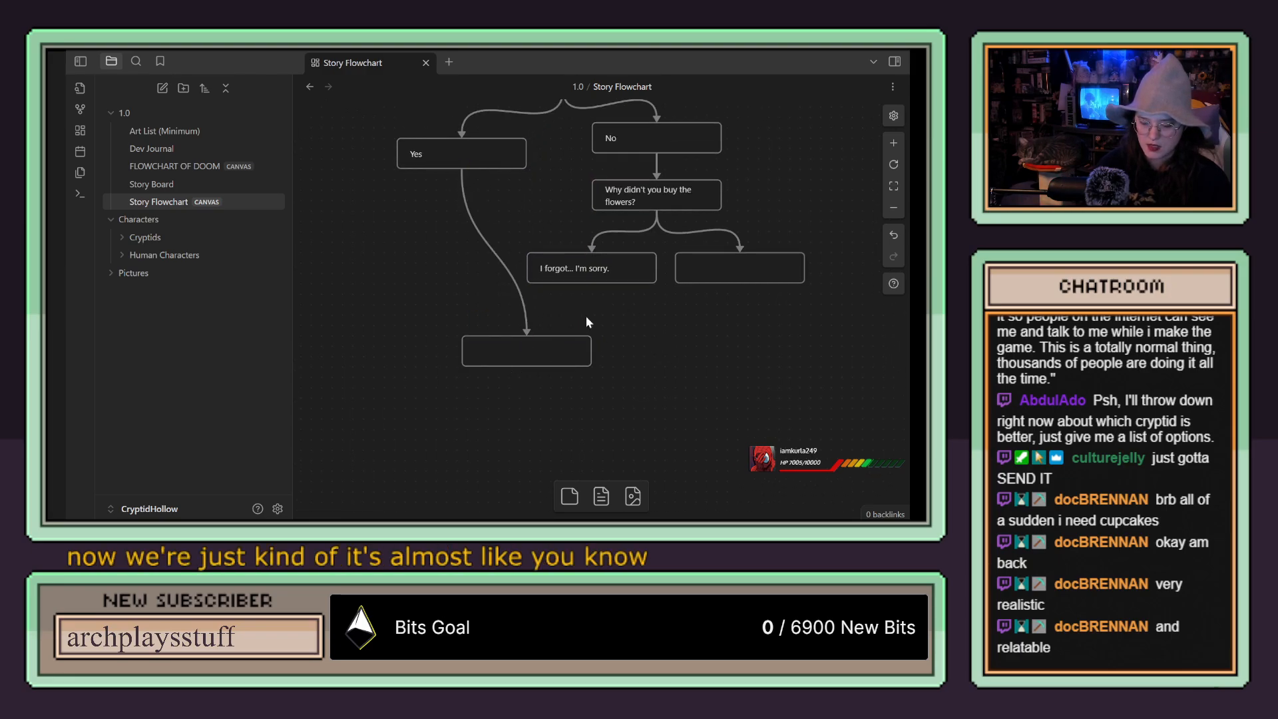
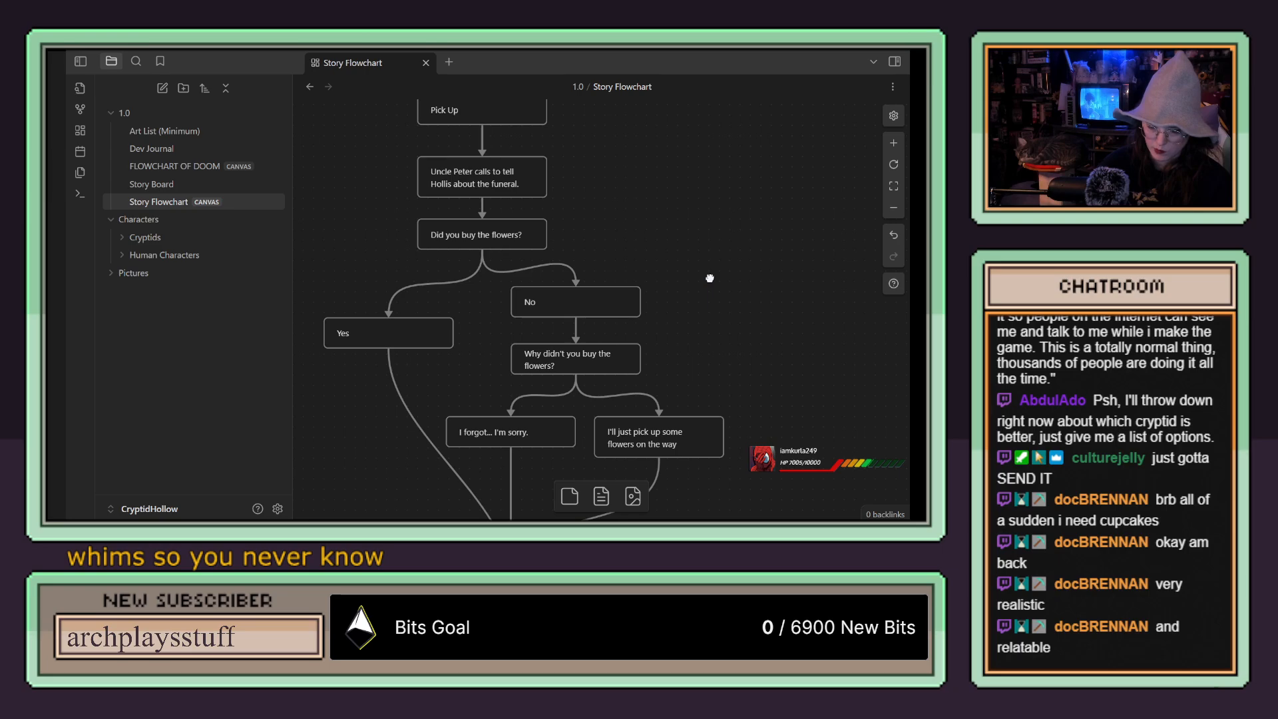
# Step: Review the flowchart from the flowers question back up through the phone call branches to the Didn't Pick Up ending
pyautogui.moveTo(709, 278); pyautogui.dragTo(718, 316)
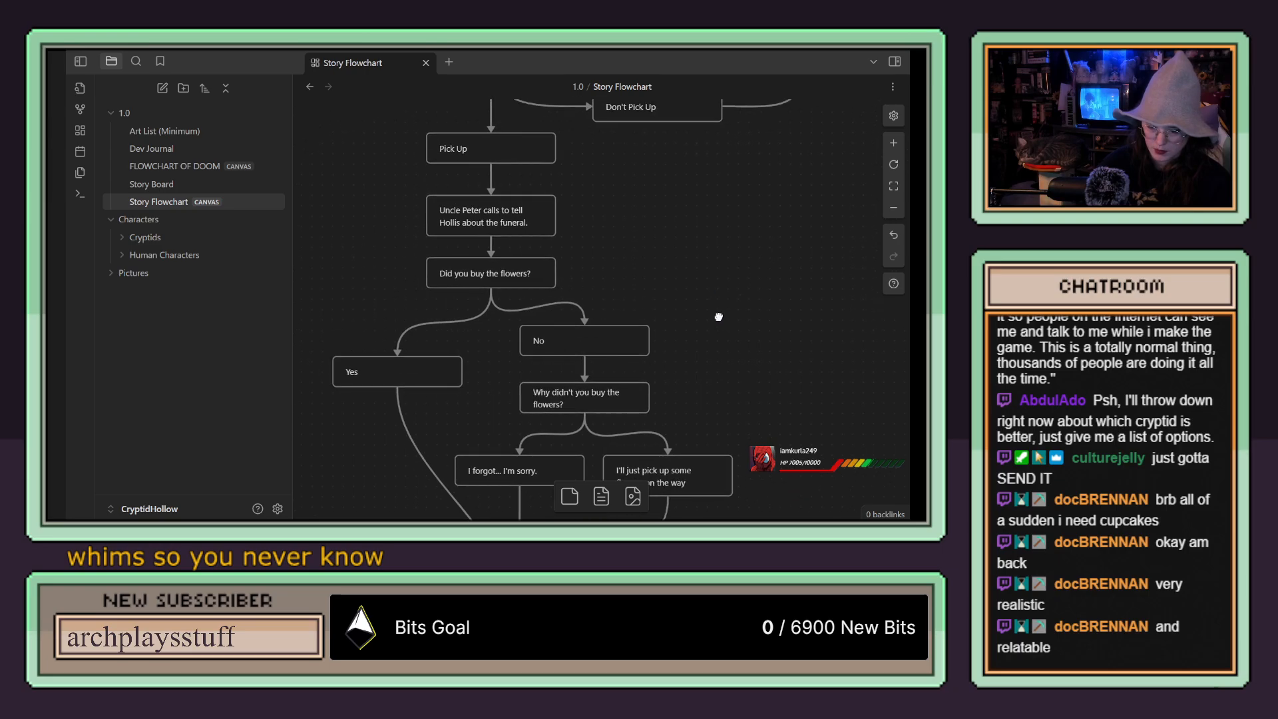
pyautogui.moveTo(730, 249); pyautogui.dragTo(734, 345)
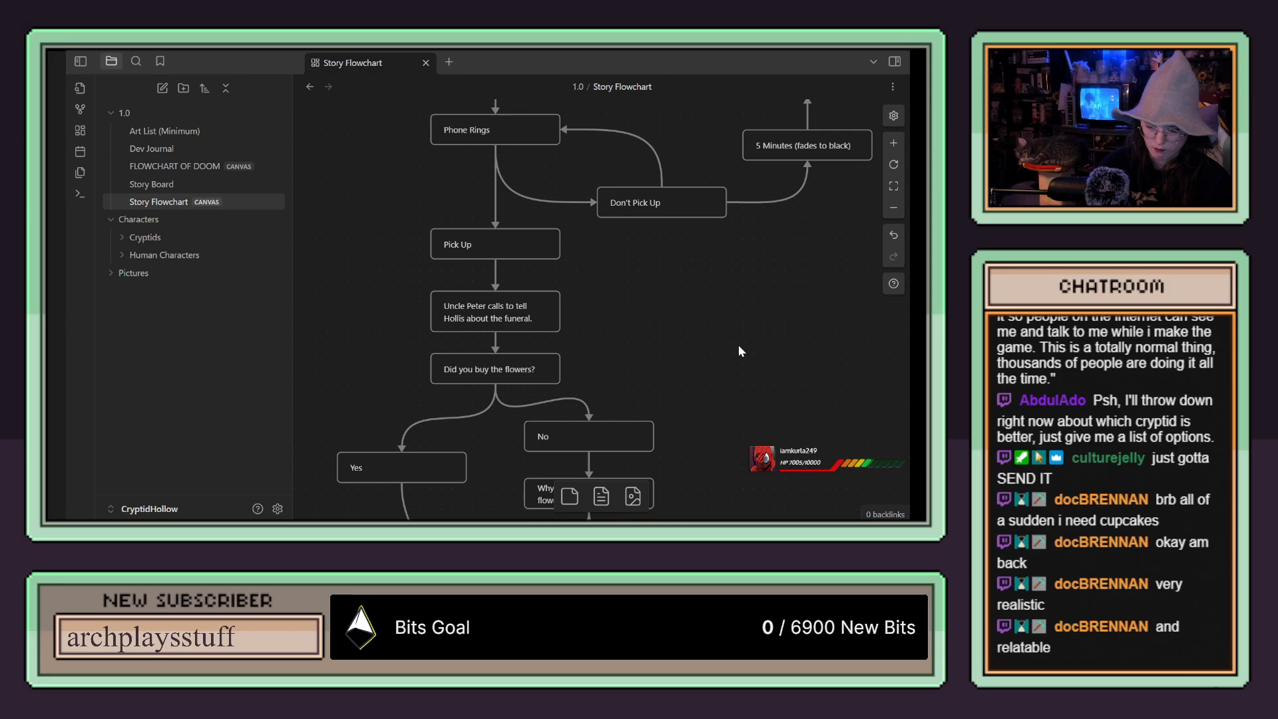
pyautogui.scroll(-1, 738, 345)
pyautogui.scroll(1, 738, 347)
pyautogui.scroll(1, 738, 353)
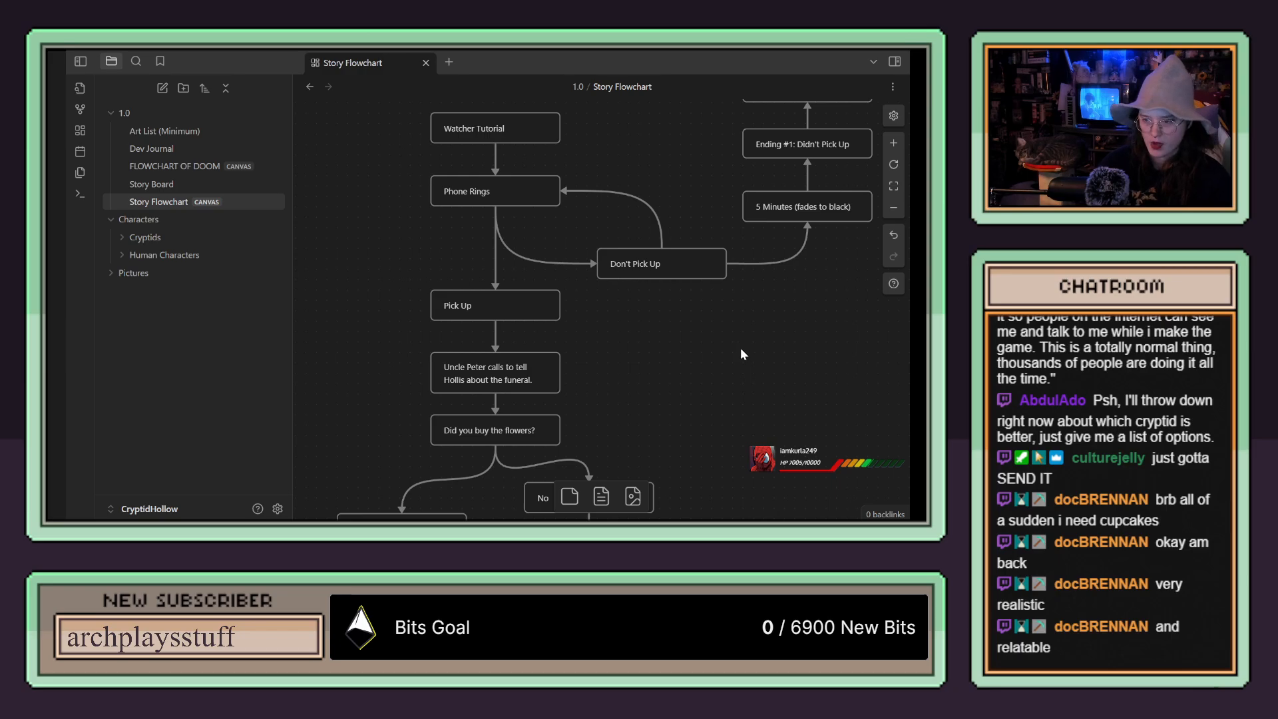
pyautogui.scroll(3, 741, 344)
pyautogui.scroll(-2, 736, 345)
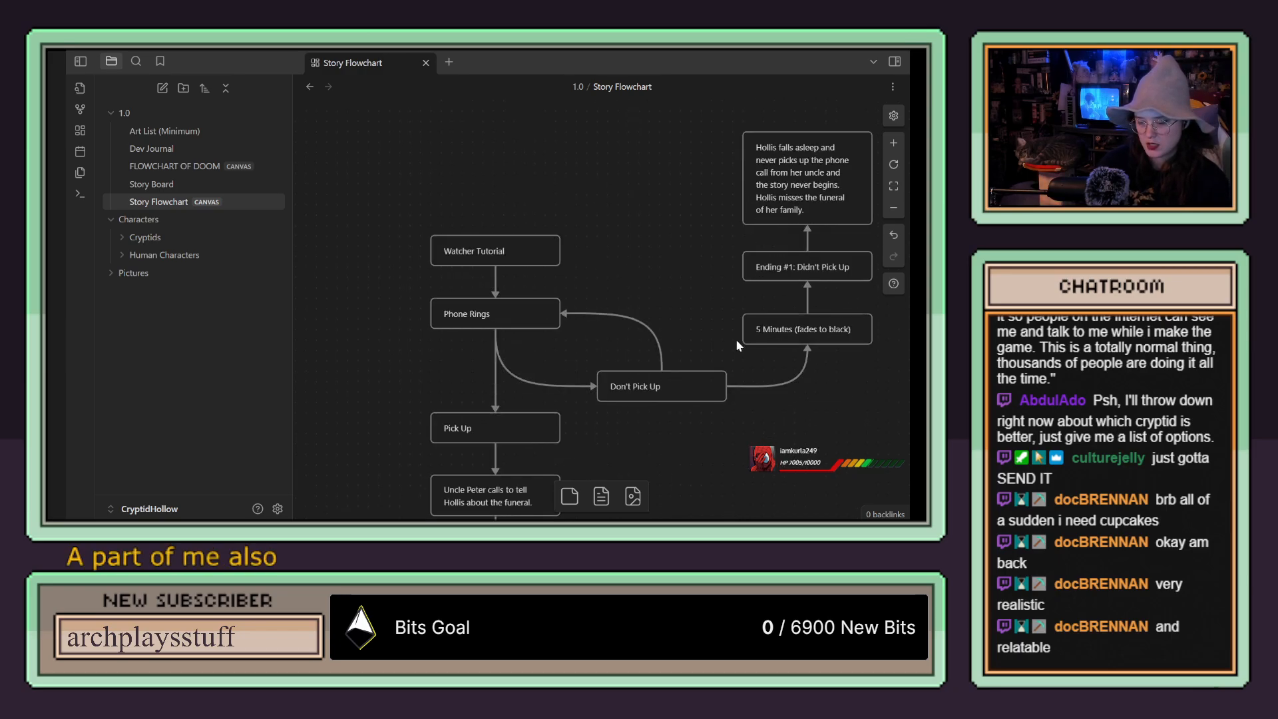
pyautogui.scroll(1, 736, 345)
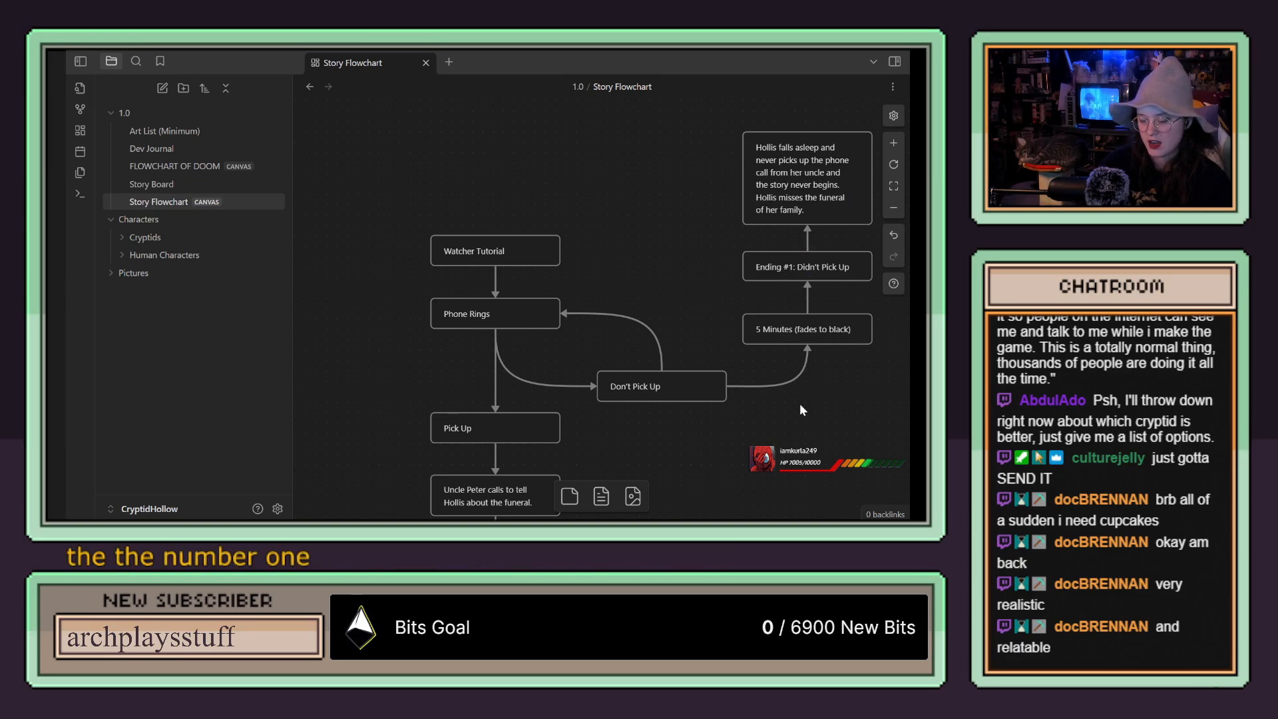
pyautogui.scroll(-3, 775, 256)
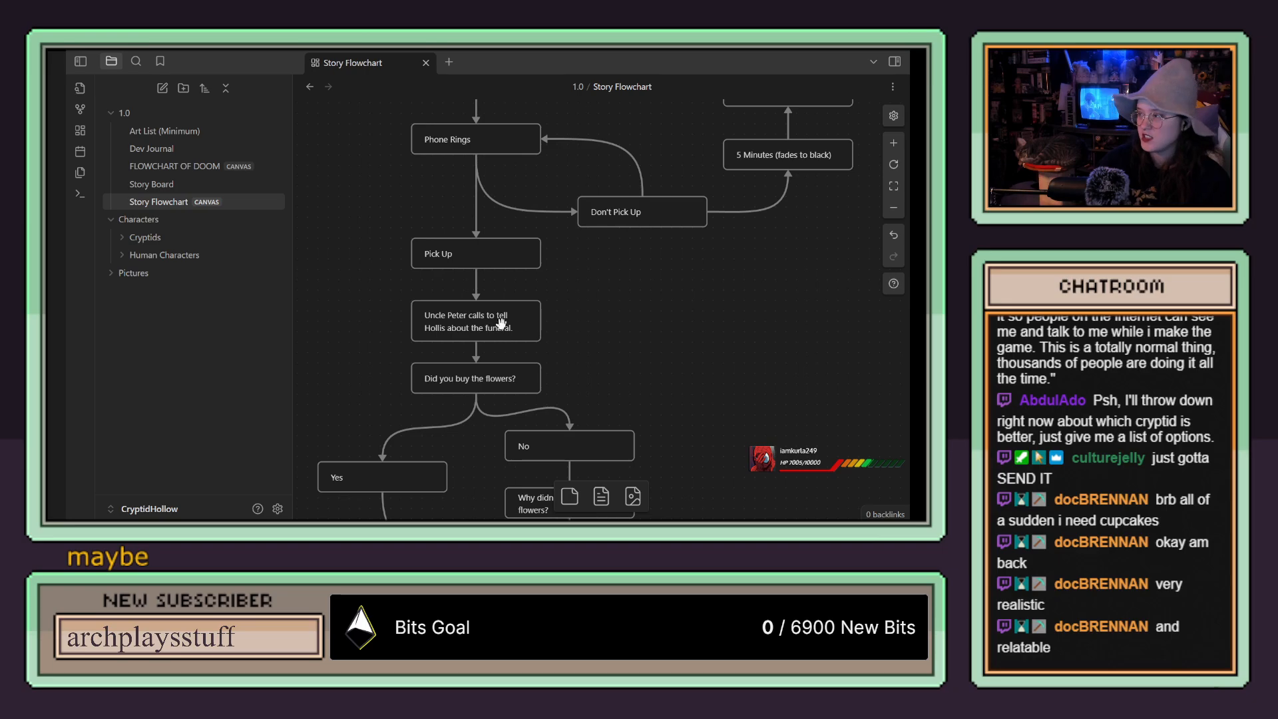
# Step: Add a blank card to the left of the main call sequence, just below the level of the Pick Up card
pyautogui.moveTo(609, 312); pyautogui.dragTo(719, 326)
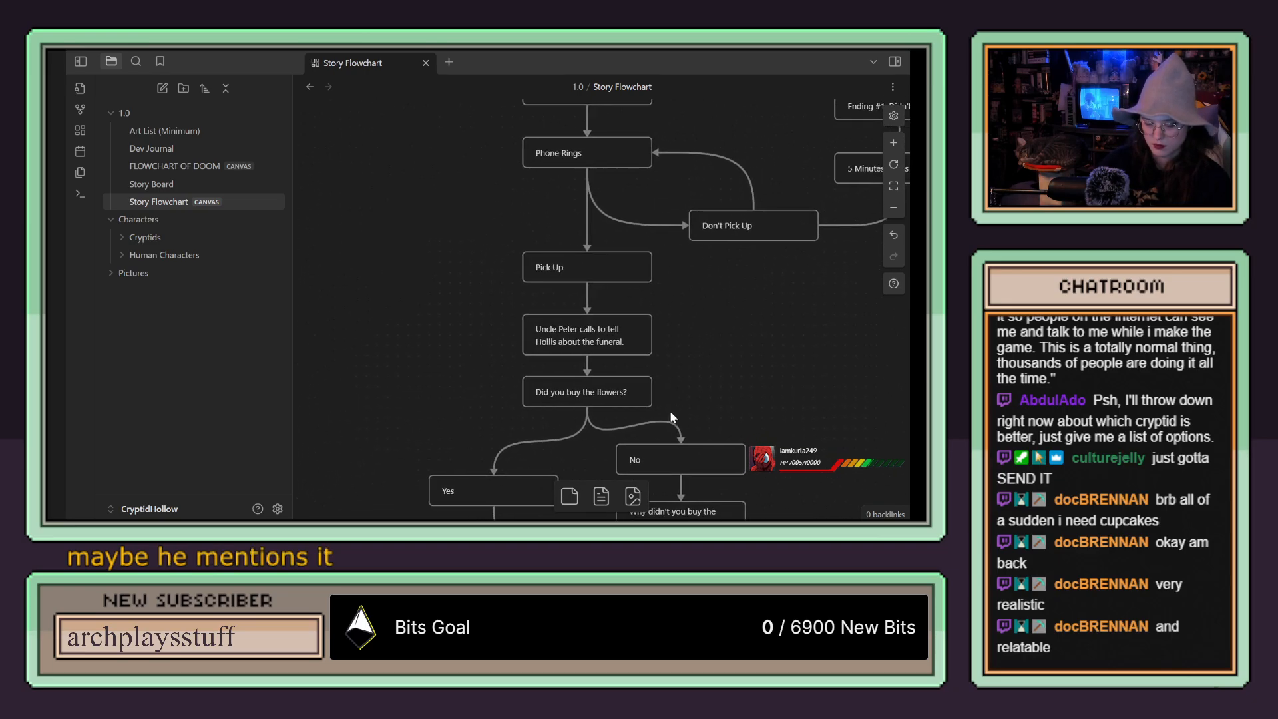
pyautogui.moveTo(571, 494); pyautogui.dragTo(430, 369)
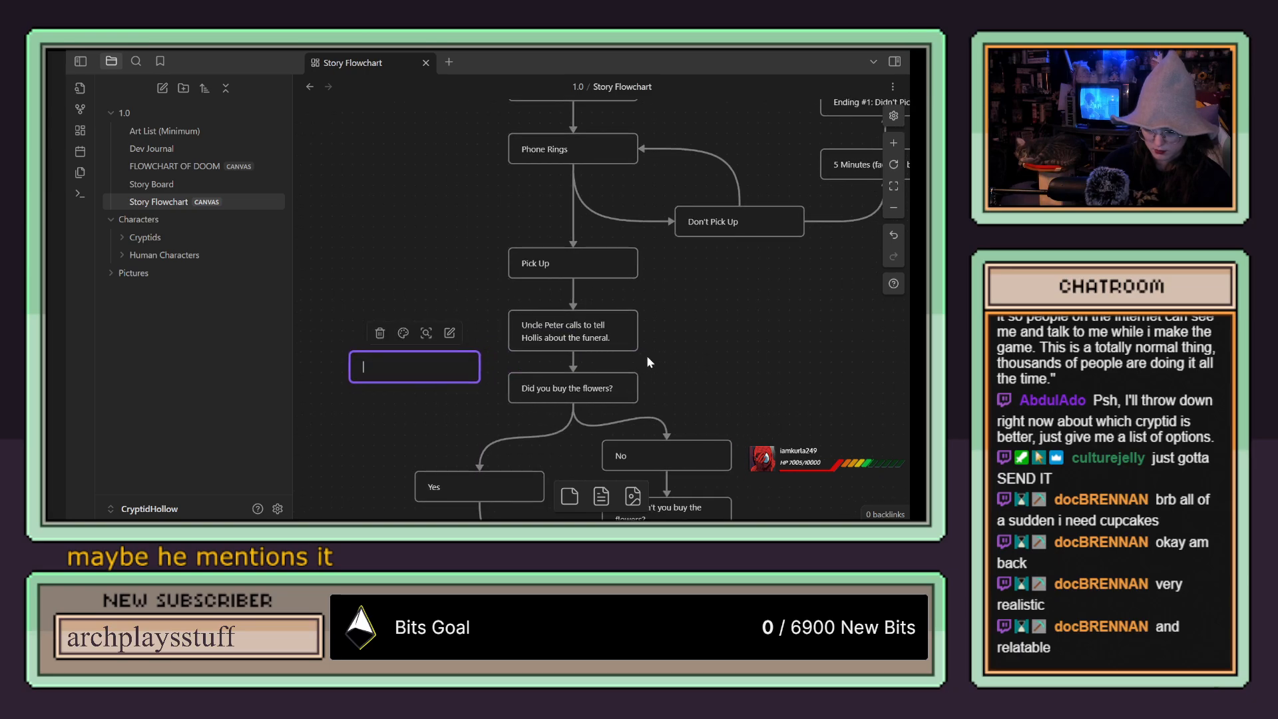
pyautogui.click(430, 396)
pyautogui.moveTo(426, 372); pyautogui.dragTo(430, 297)
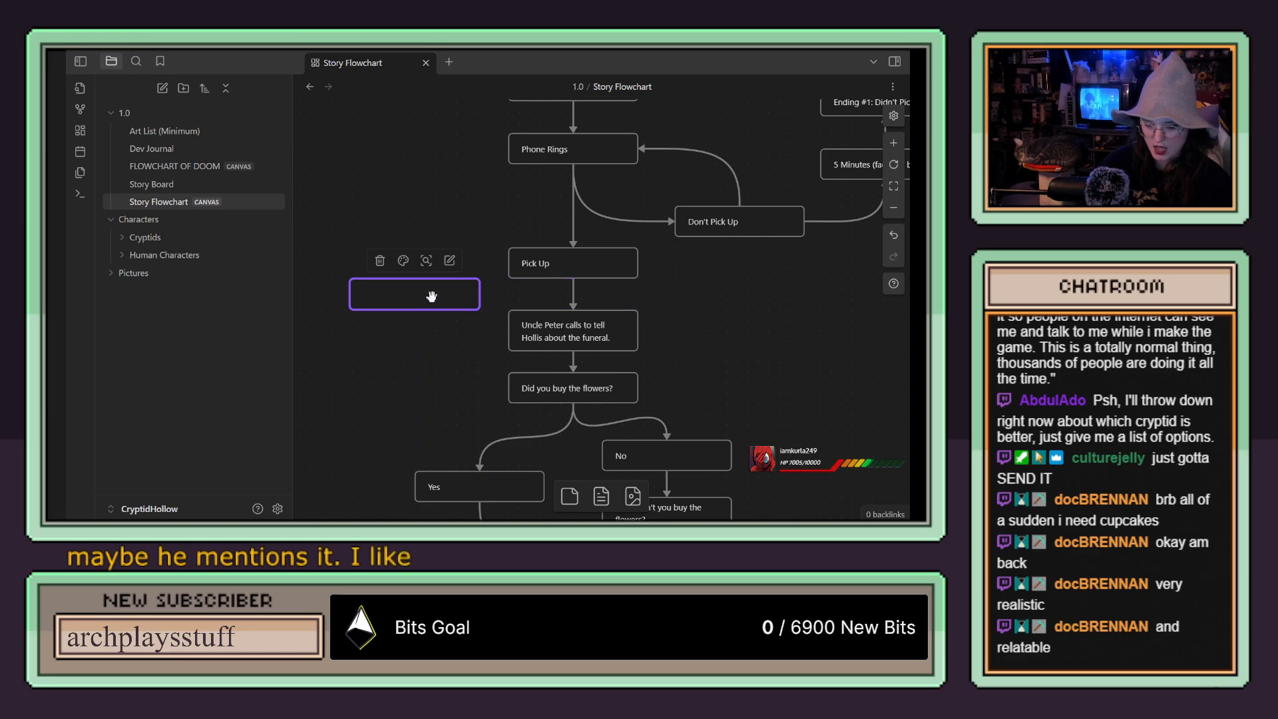
# Step: Enter "Hey, were you sleeping? Didn't mean to wake you up." in the blank card beside Pick Up
pyautogui.doubleClick(414, 298)
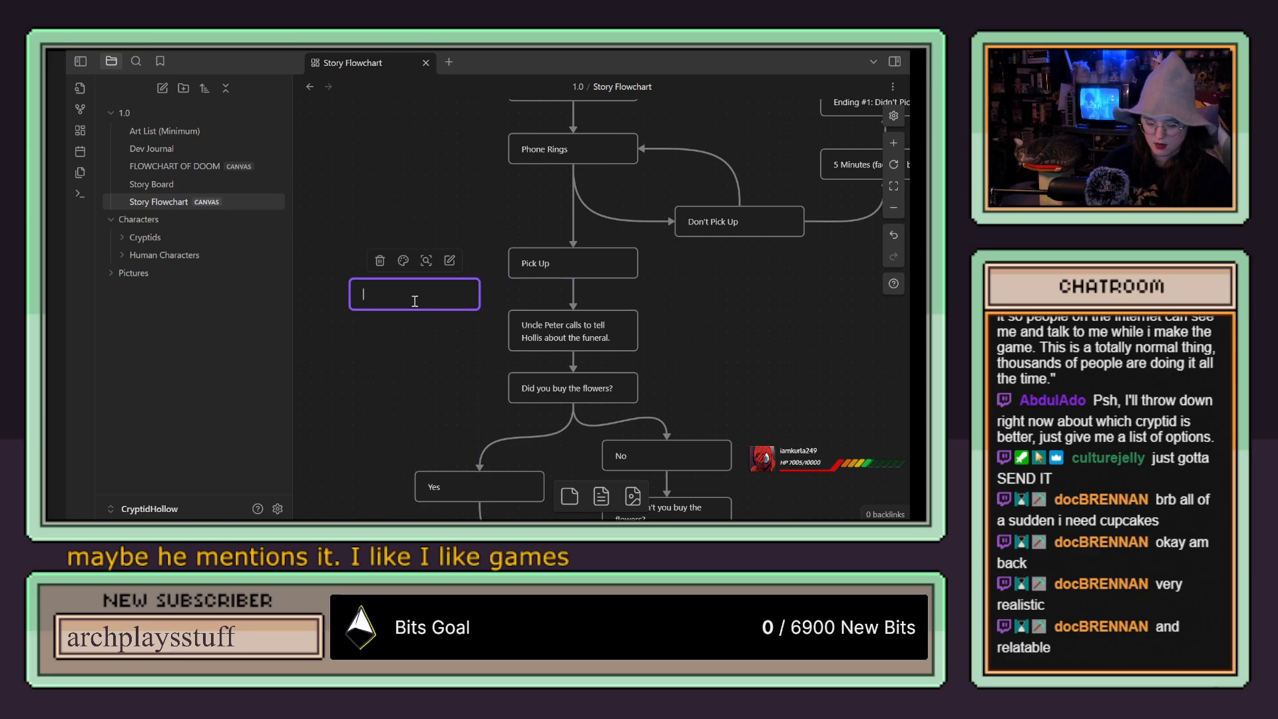
pyautogui.write('Hey')
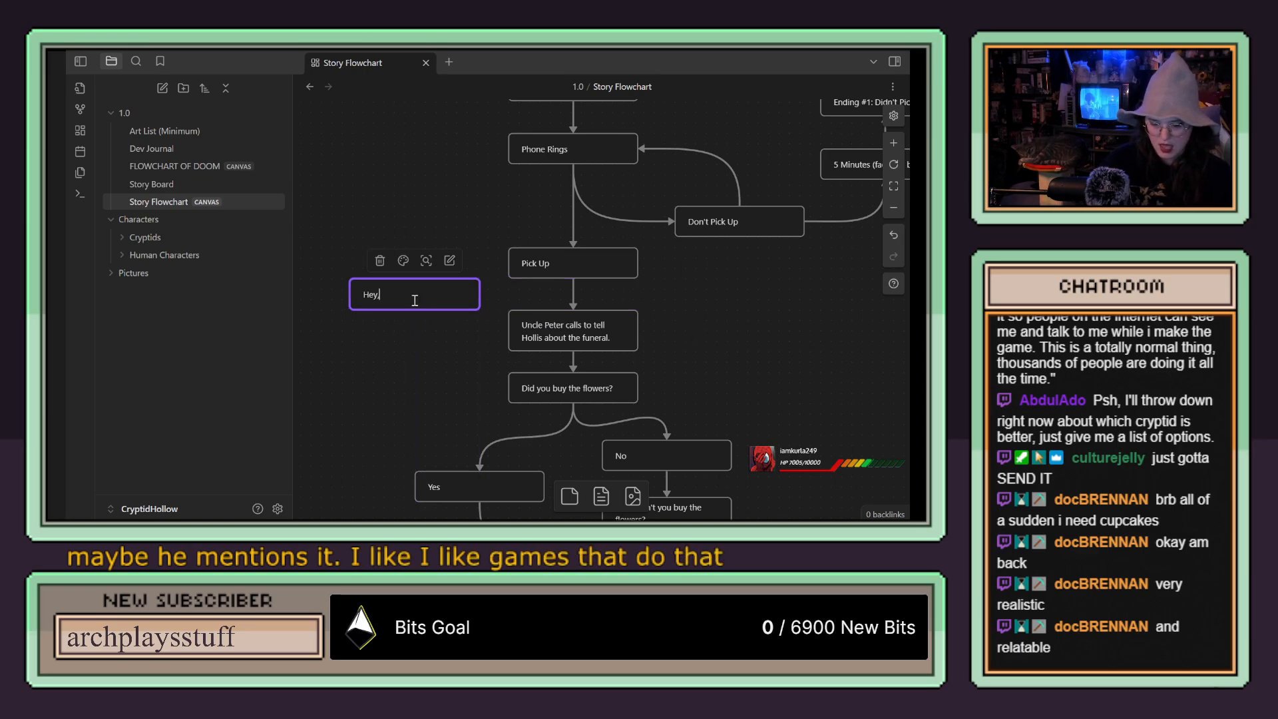
pyautogui.write(', wer')
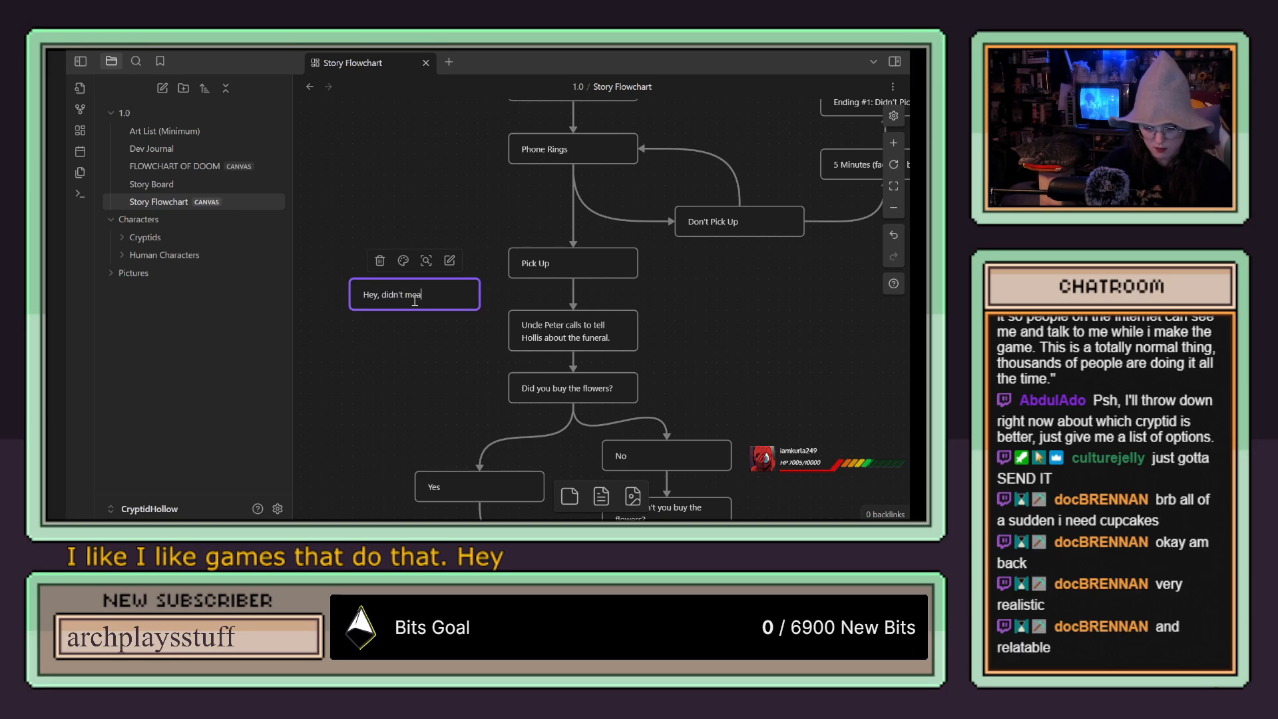
pyautogui.press('BackSpace')
pyautogui.press('BackSpace')
pyautogui.press('BackSpace')
pyautogui.press('BackSpace')
pyautogui.press('BackSpace')
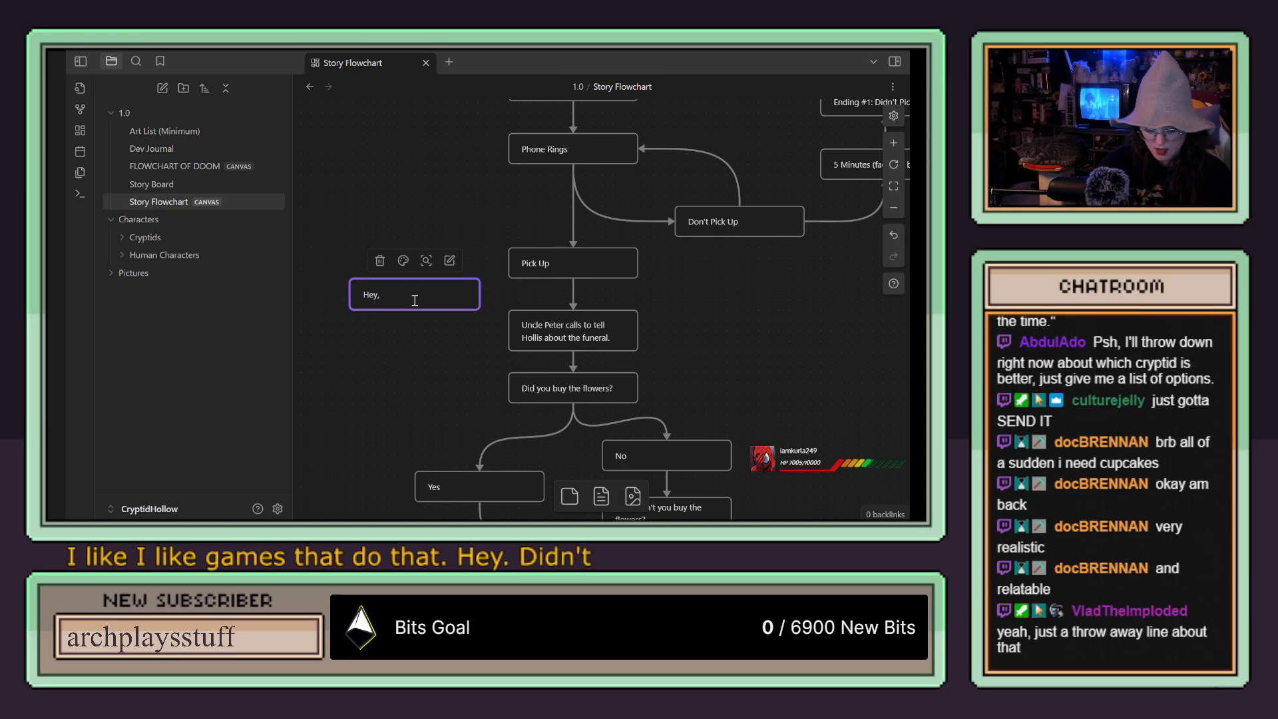
pyautogui.write('were you sleep')
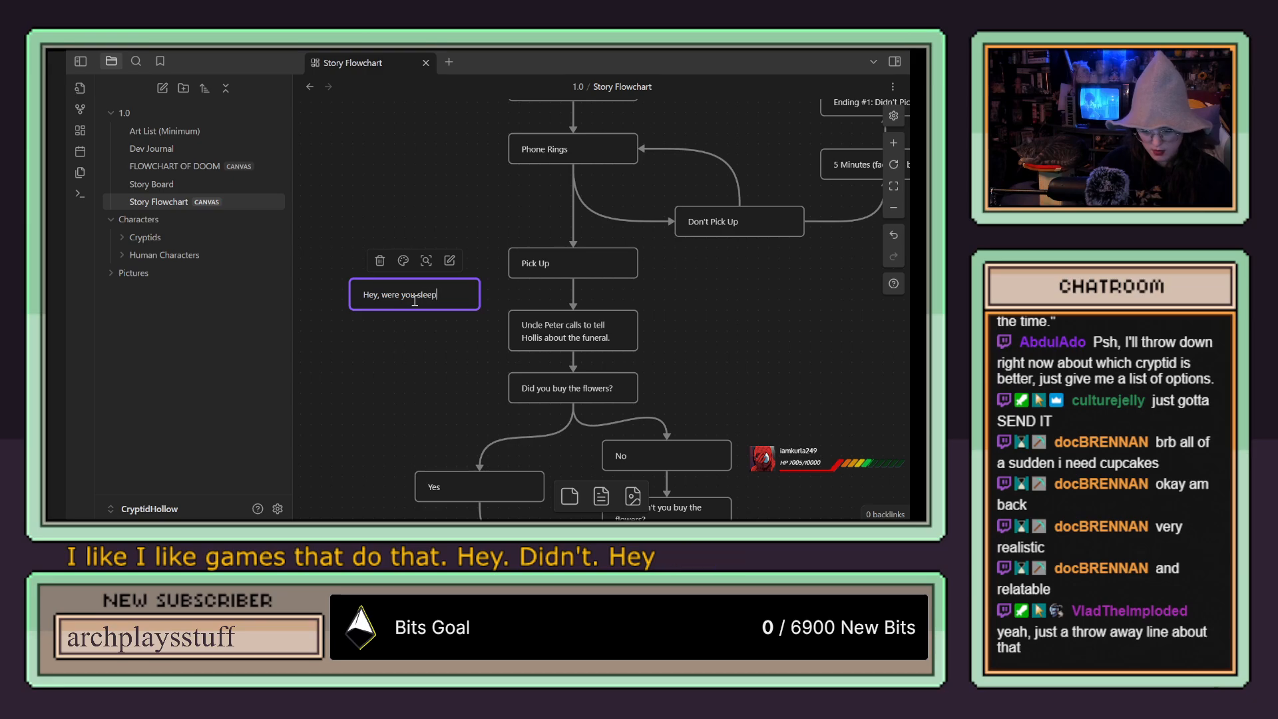
pyautogui.write("ing? Didn't")
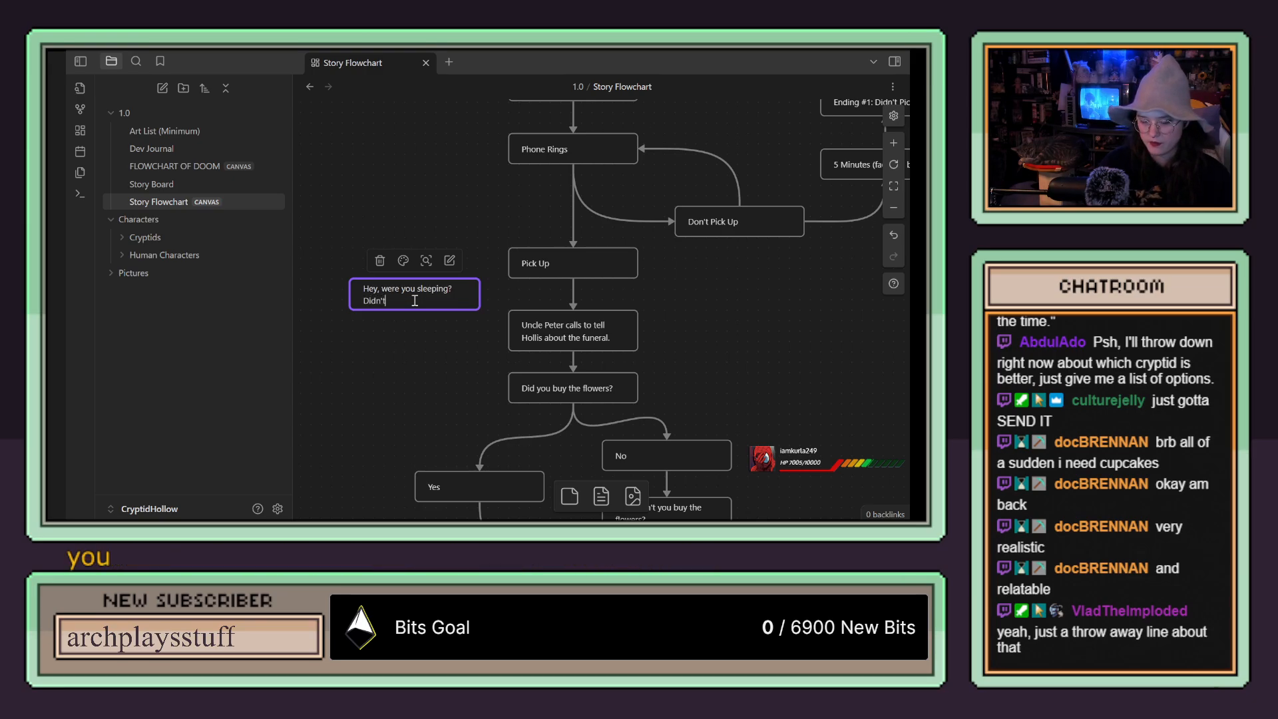
pyautogui.write(' mean to wake you up.')
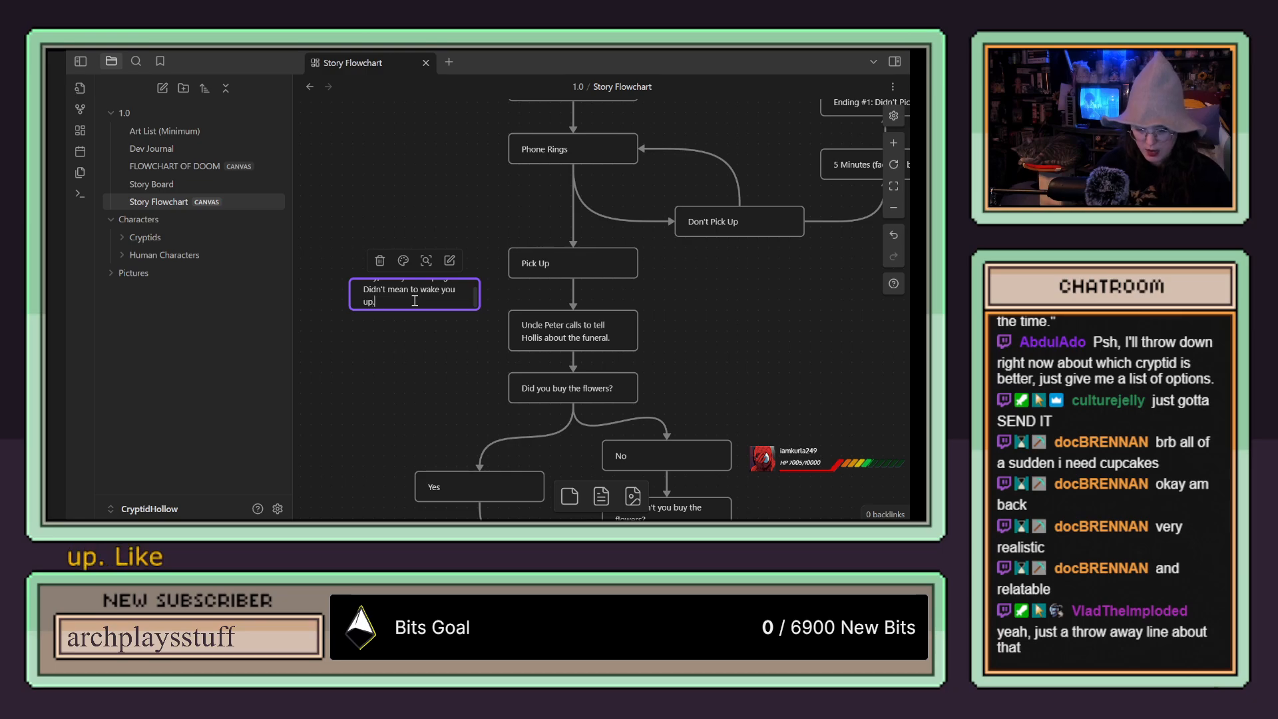
# Step: Connect the "Hey, were you sleeping?" card to the funeral call card with an arrow and heighten it to fit its text
pyautogui.click(418, 317)
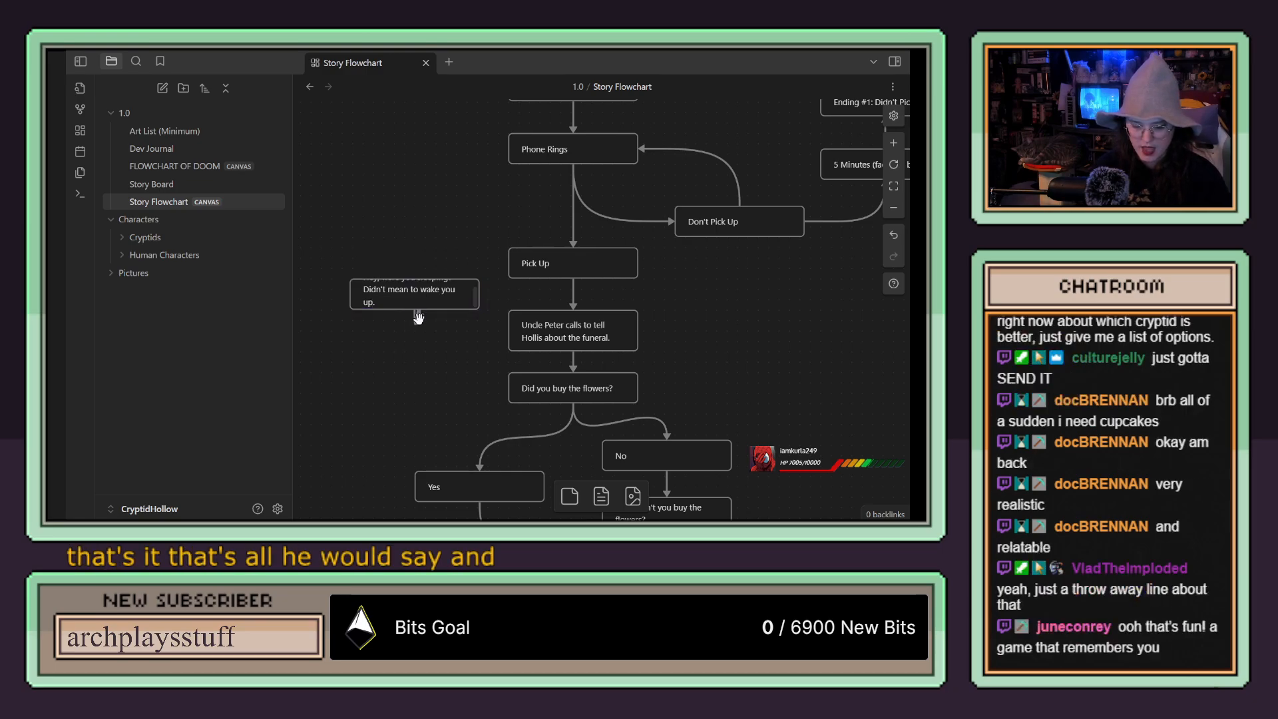
pyautogui.moveTo(416, 324); pyautogui.dragTo(521, 341)
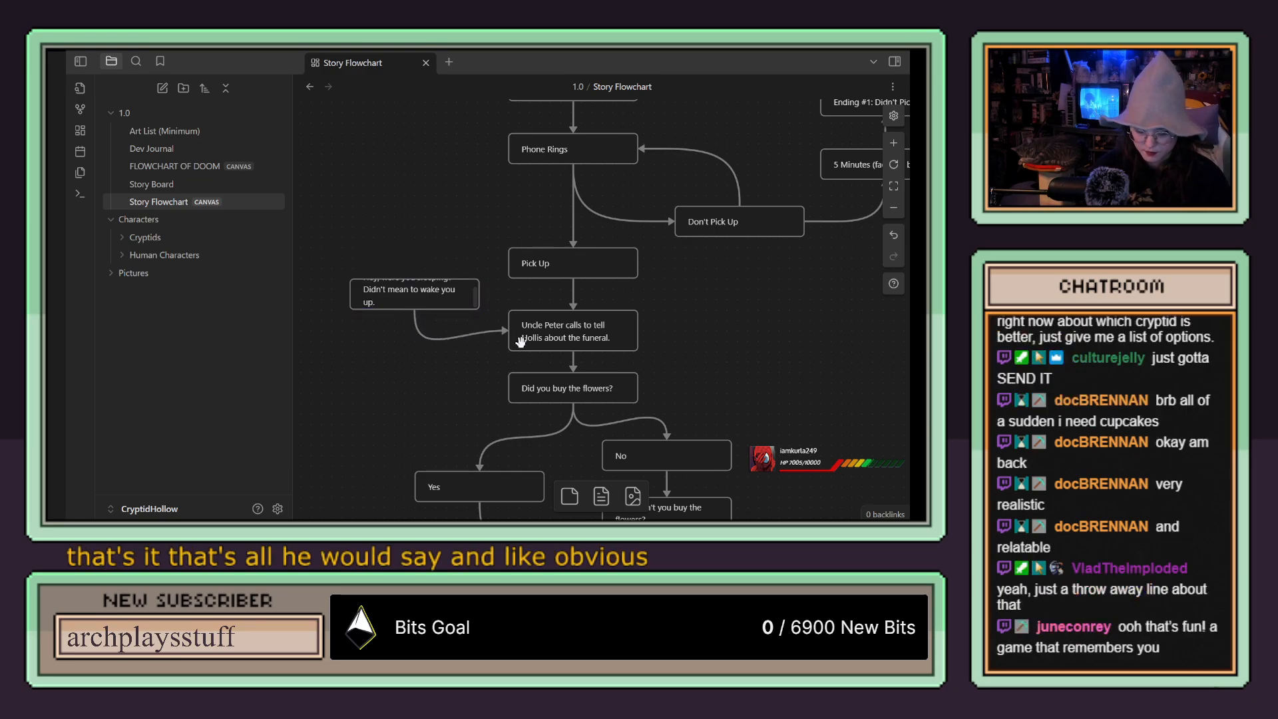
pyautogui.click(521, 341)
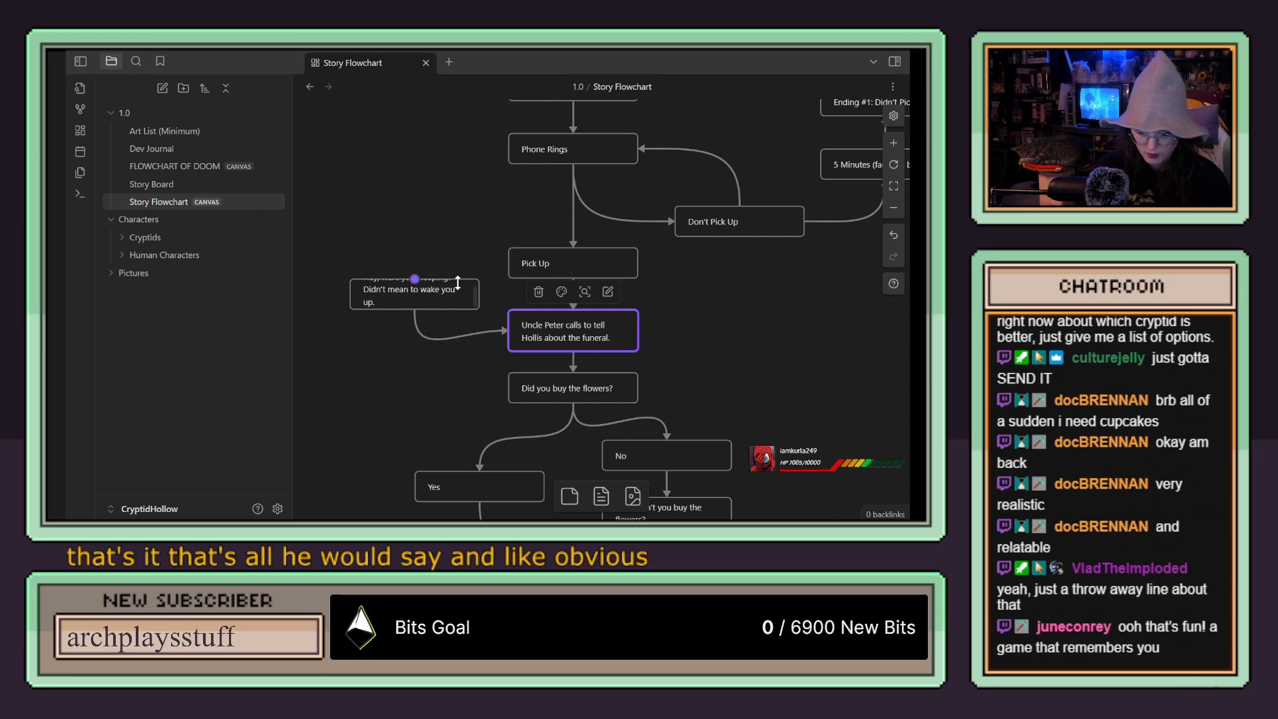
pyautogui.moveTo(431, 274); pyautogui.dragTo(430, 248)
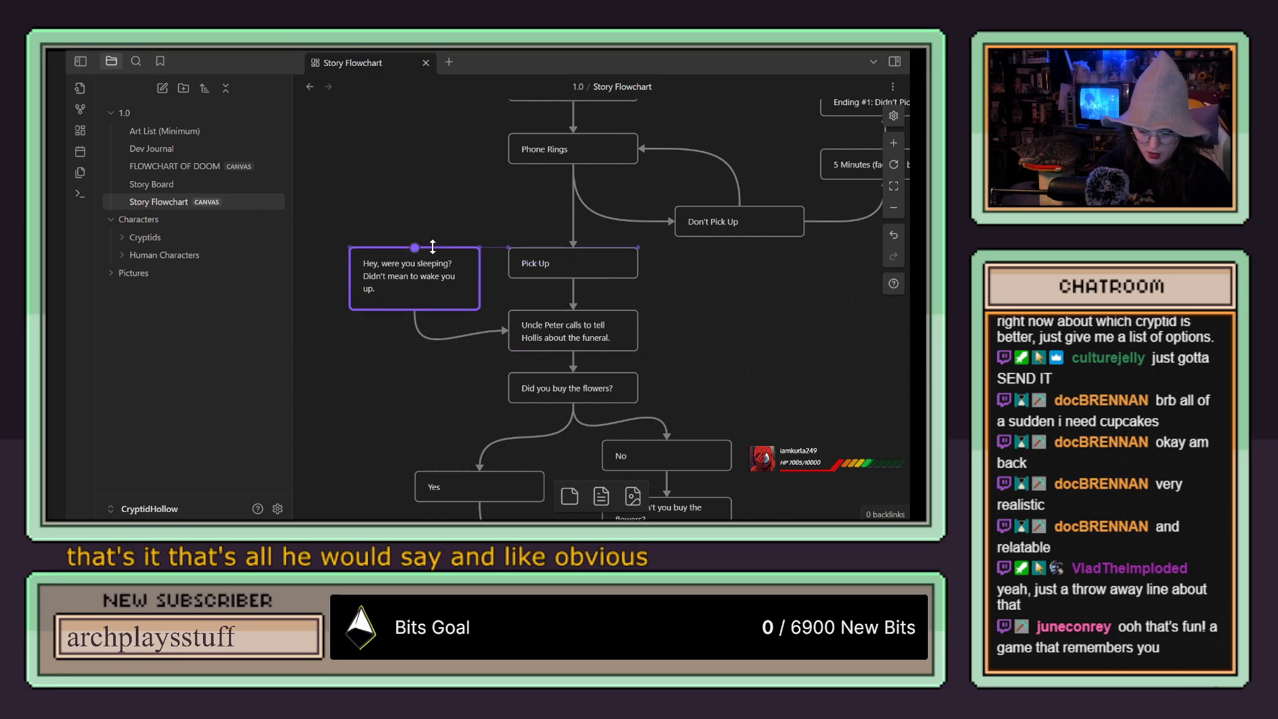
# Step: Replace the sleeping card's arrow with one pointing to Pick Up, and move the card slightly up and to the left
pyautogui.click(466, 335)
pyautogui.click(415, 292)
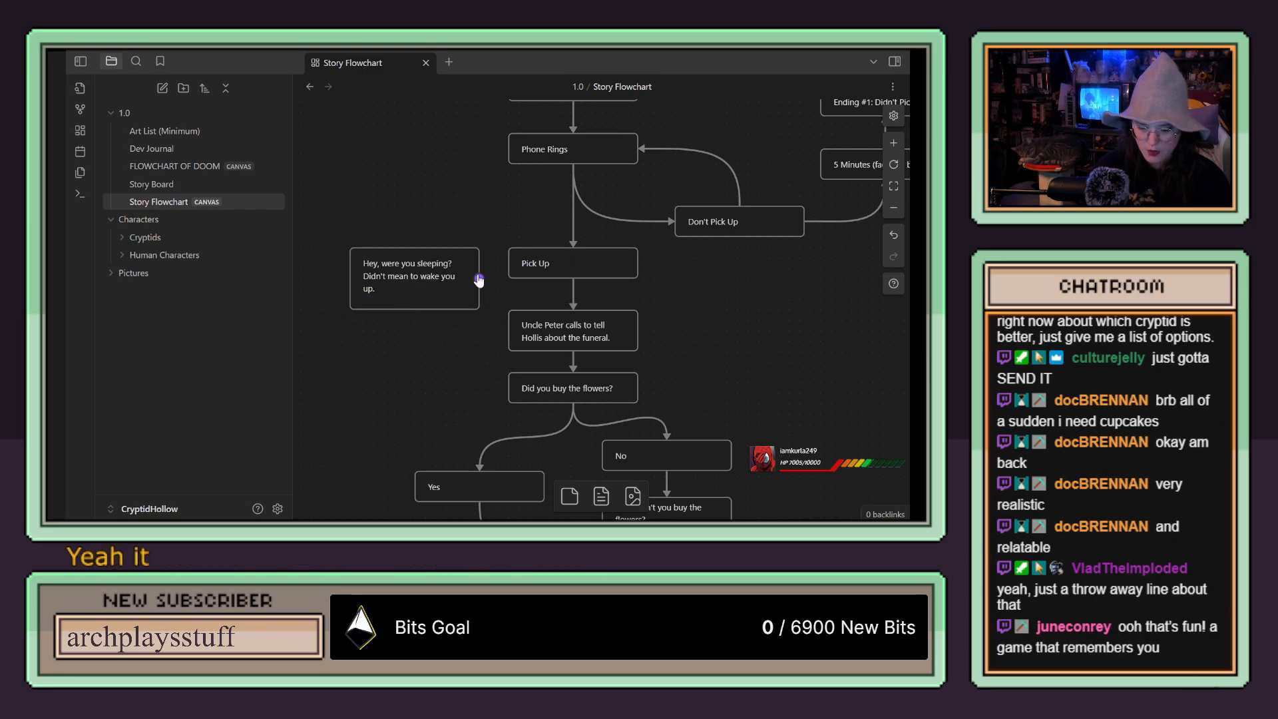
pyautogui.moveTo(480, 277); pyautogui.dragTo(435, 264)
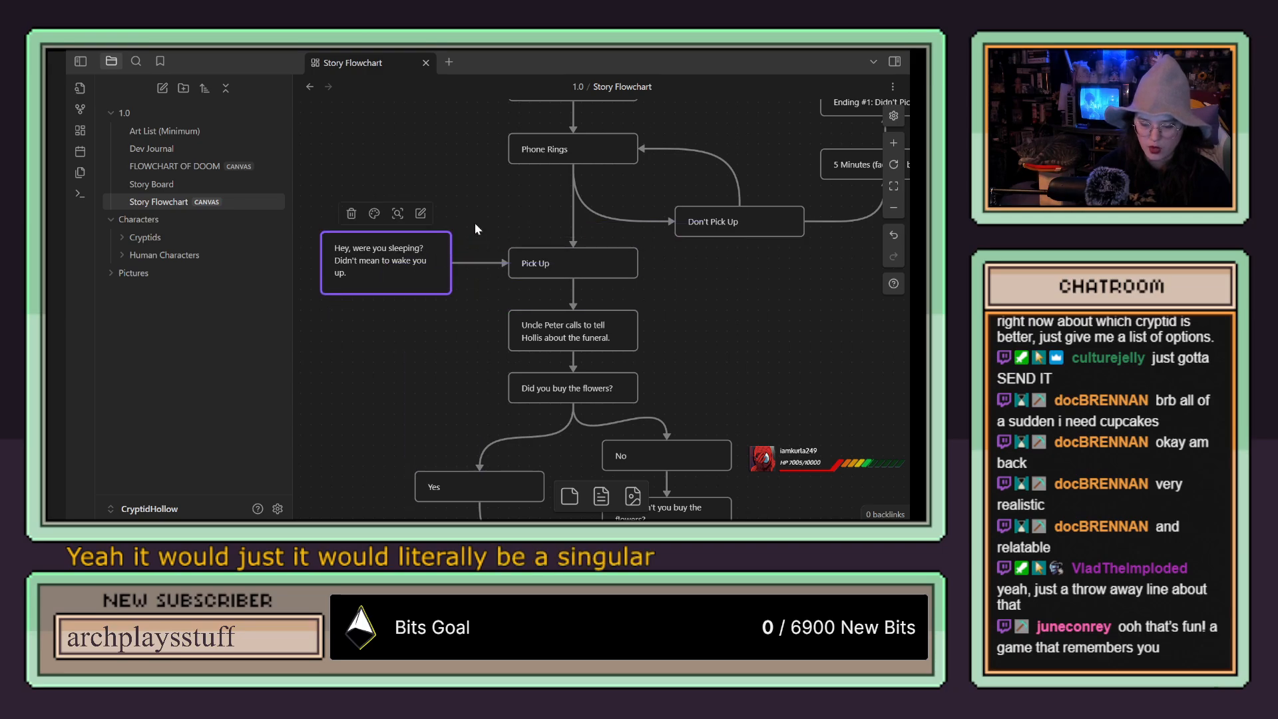
# Step: Connect the top of the description card above Ending #1: Didn't Pick Up to the "Hey, were you sleeping?" card with an arrow
pyautogui.scroll(-3, 482, 197)
pyautogui.scroll(3, 482, 197)
pyautogui.scroll(-5, 482, 197)
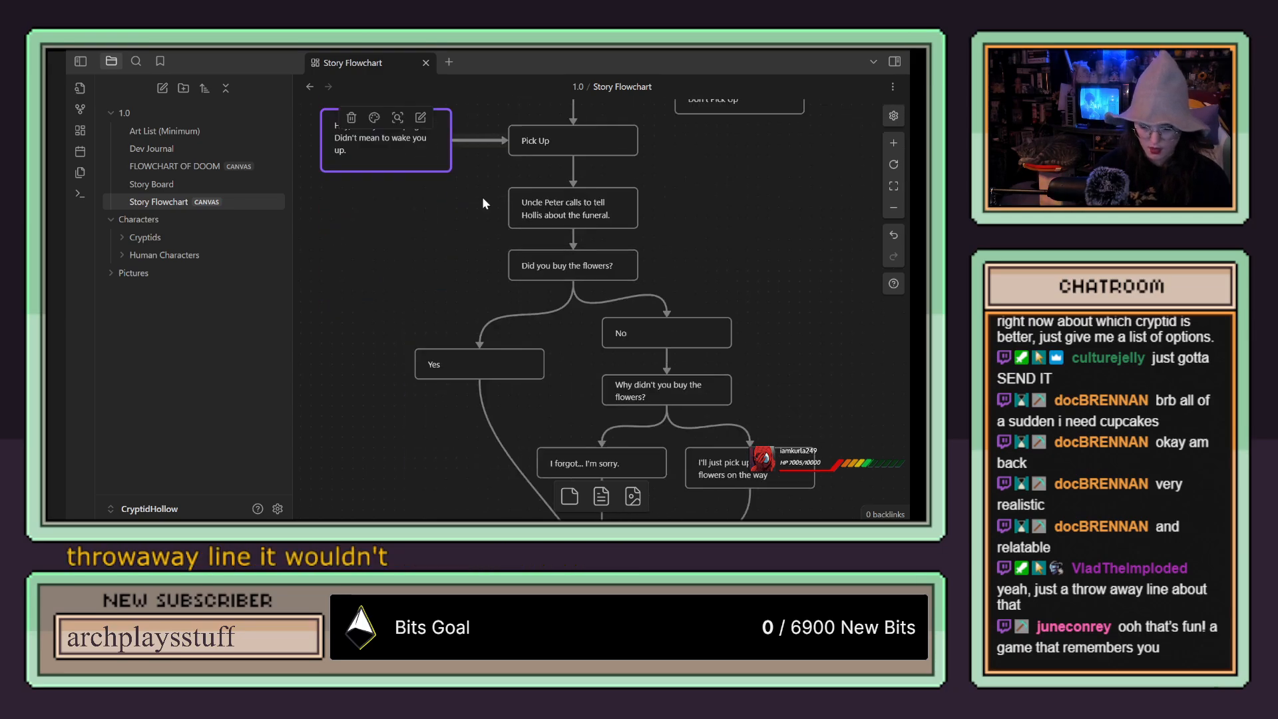
pyautogui.scroll(-1, 617, 176)
pyautogui.moveTo(639, 163); pyautogui.dragTo(608, 210)
pyautogui.moveTo(711, 193); pyautogui.dragTo(460, 330)
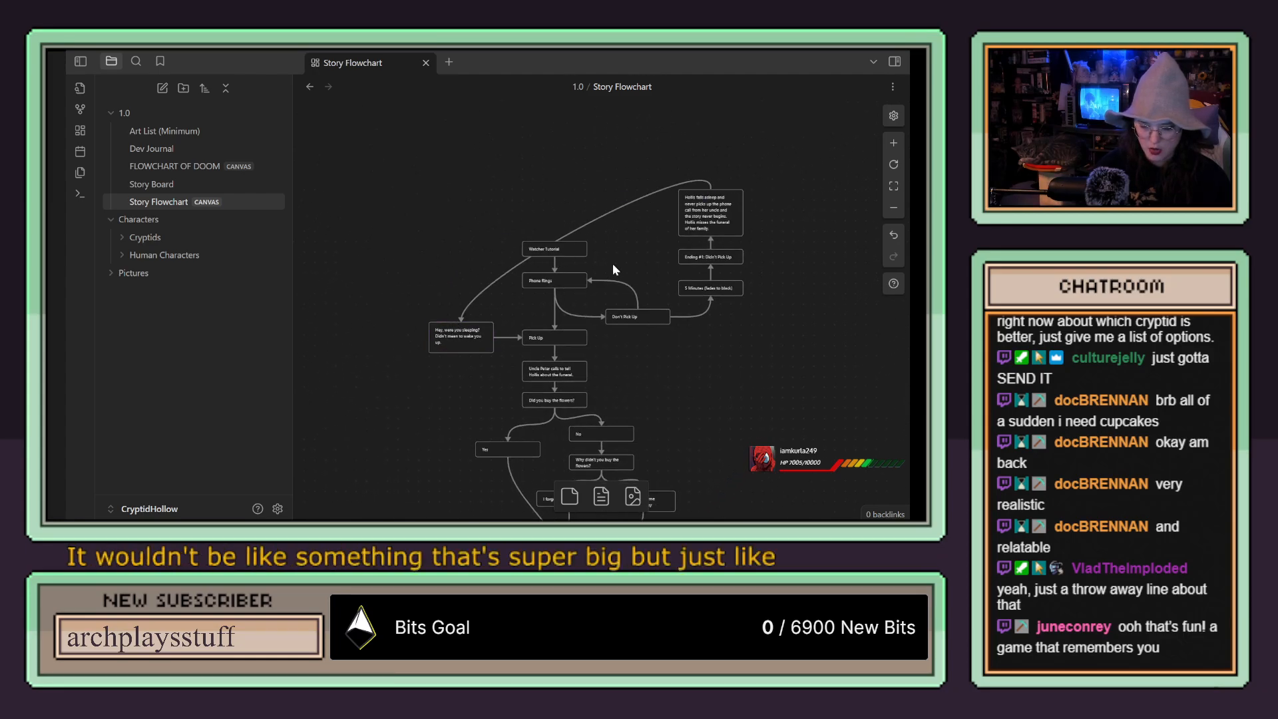
# Step: Try the ending description card above the Watcher Tutorial card, and undo the move
pyautogui.moveTo(711, 203); pyautogui.dragTo(591, 185)
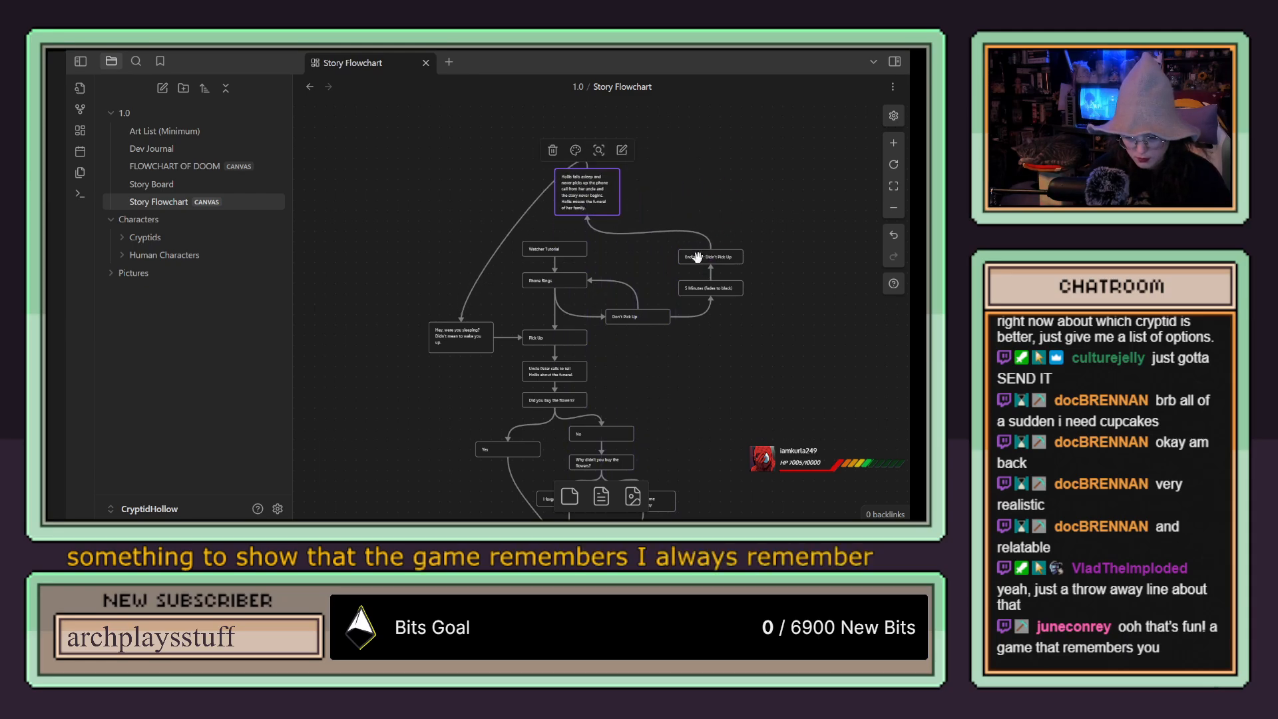
pyautogui.hotkey('ctrl', 'z')
# Step: Replace the ending description card's outgoing arrow with one running from its left side to the "Hey, were you sleeping?" card
pyautogui.click(604, 218)
pyautogui.click(540, 171)
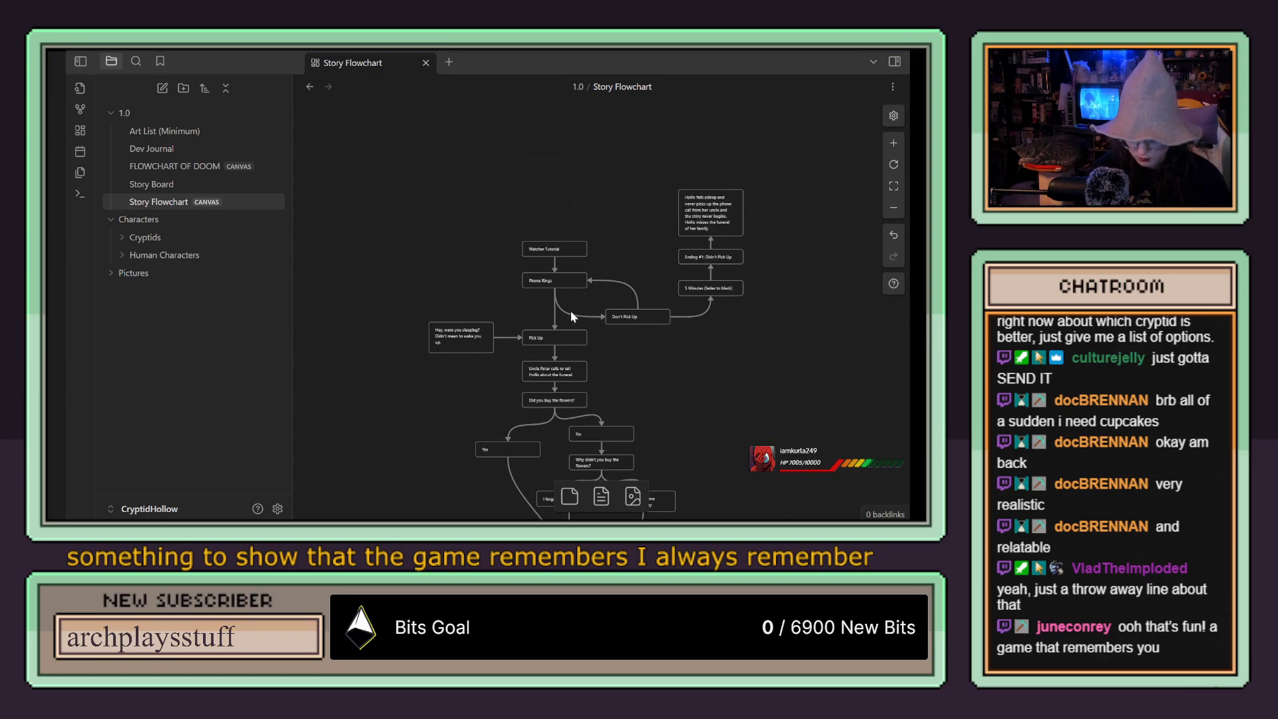
pyautogui.moveTo(679, 214); pyautogui.dragTo(459, 324)
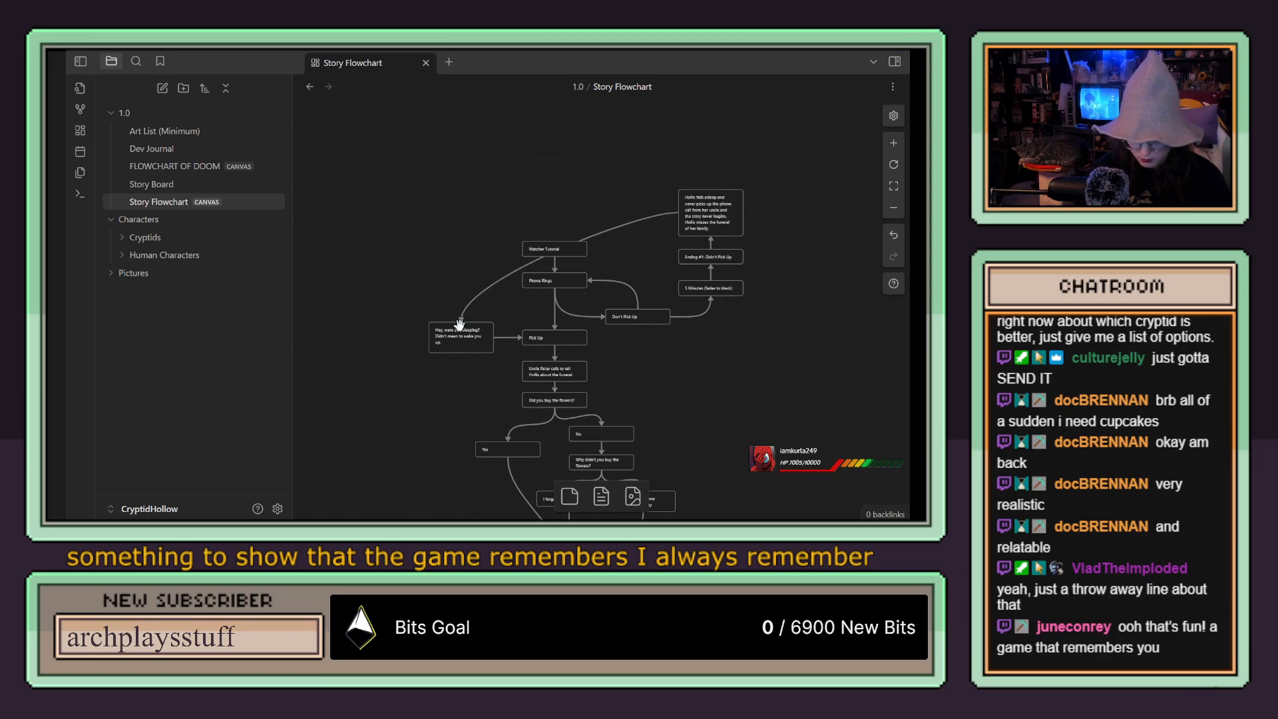
# Step: Examine the Didn't Pick Up ending branch and how it links back to the sleeping line and the call dialogue
pyautogui.scroll(3, 662, 310)
pyautogui.scroll(-4, 663, 308)
pyautogui.scroll(4, 780, 147)
pyautogui.scroll(-3, 781, 200)
pyautogui.scroll(8, 780, 251)
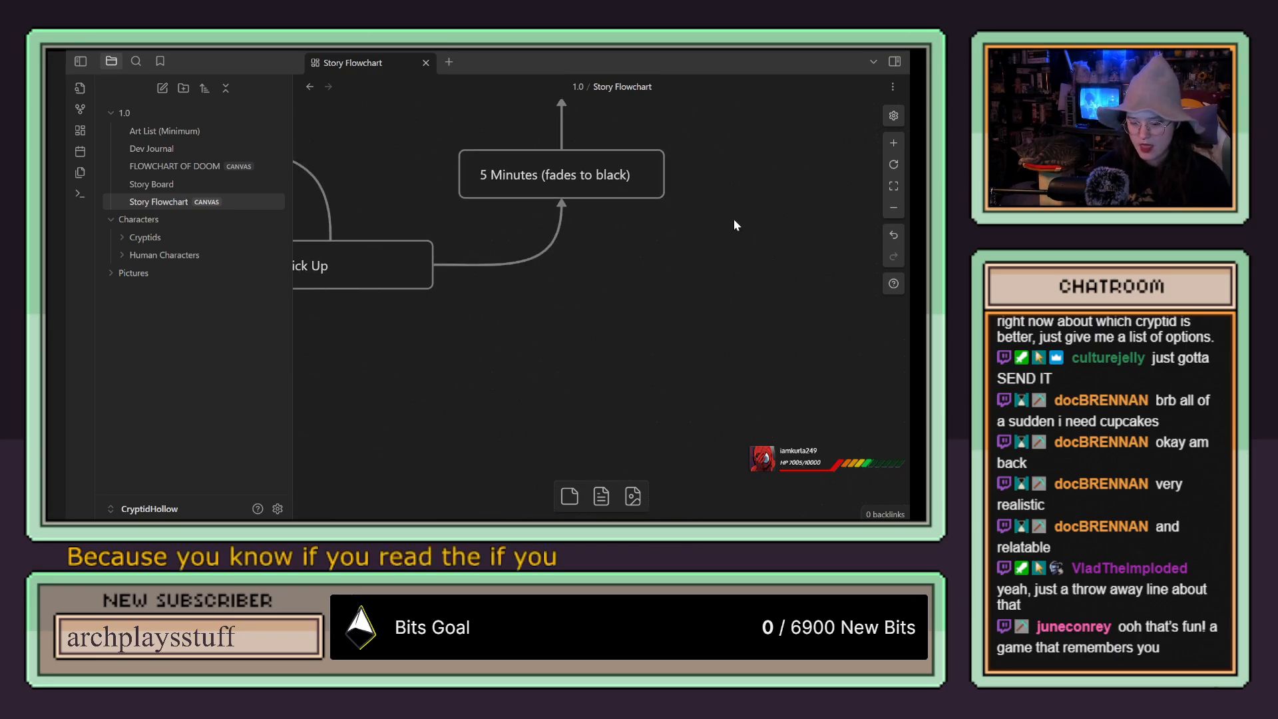
pyautogui.scroll(-5, 733, 223)
pyautogui.scroll(2, 733, 265)
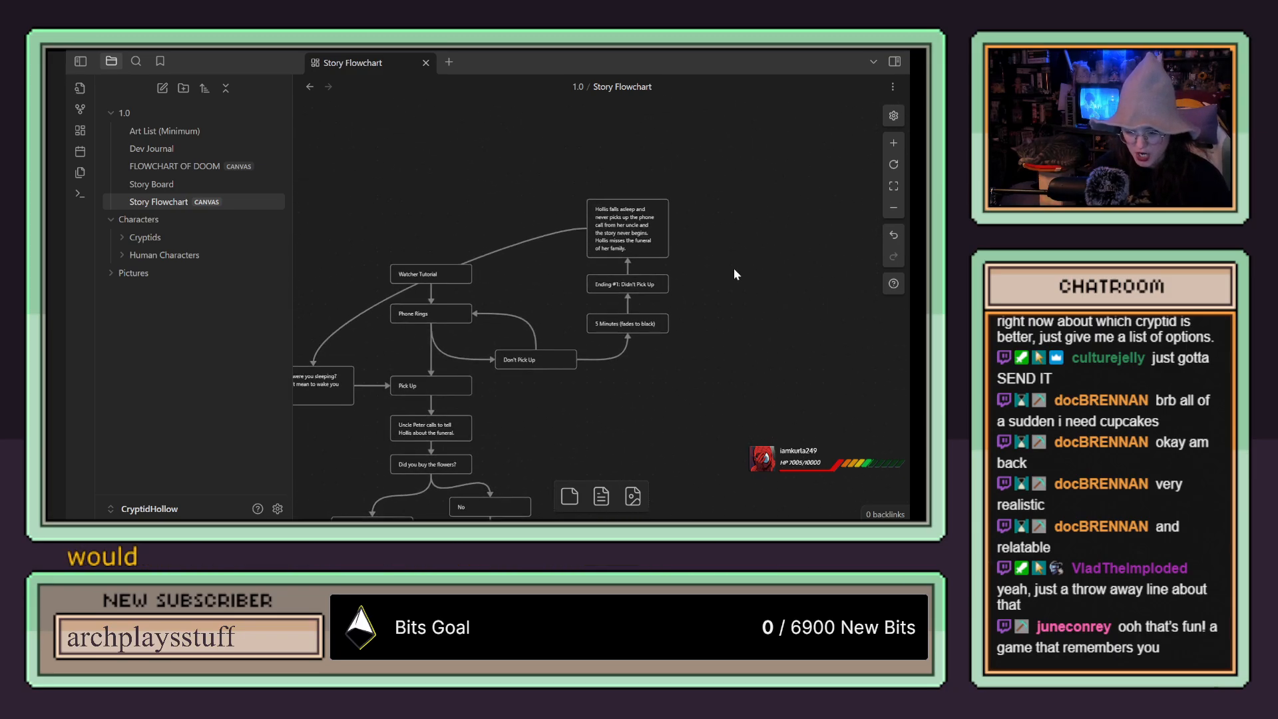
pyautogui.scroll(1, 632, 236)
pyautogui.scroll(-1, 632, 237)
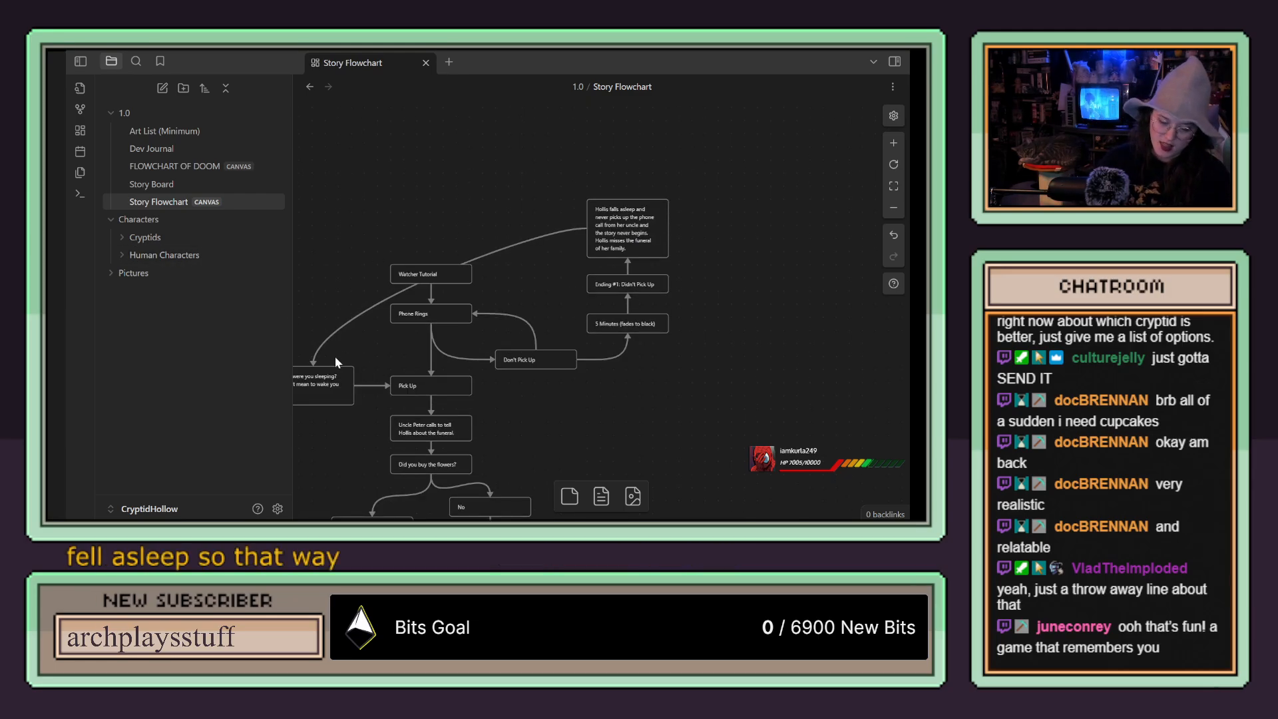
pyautogui.moveTo(593, 385); pyautogui.dragTo(658, 267)
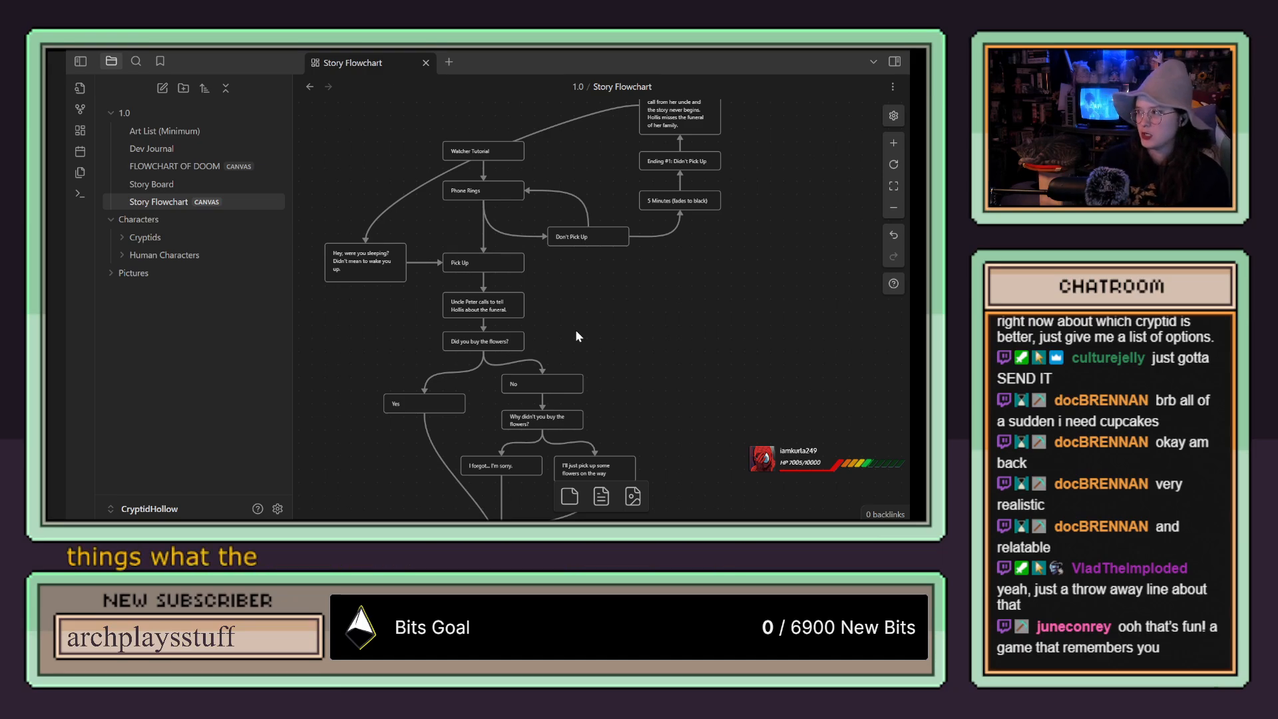
# Step: Look over the FLOWCHART OF DOOM canvas and return to the Story Flowchart canvas
pyautogui.click(191, 166)
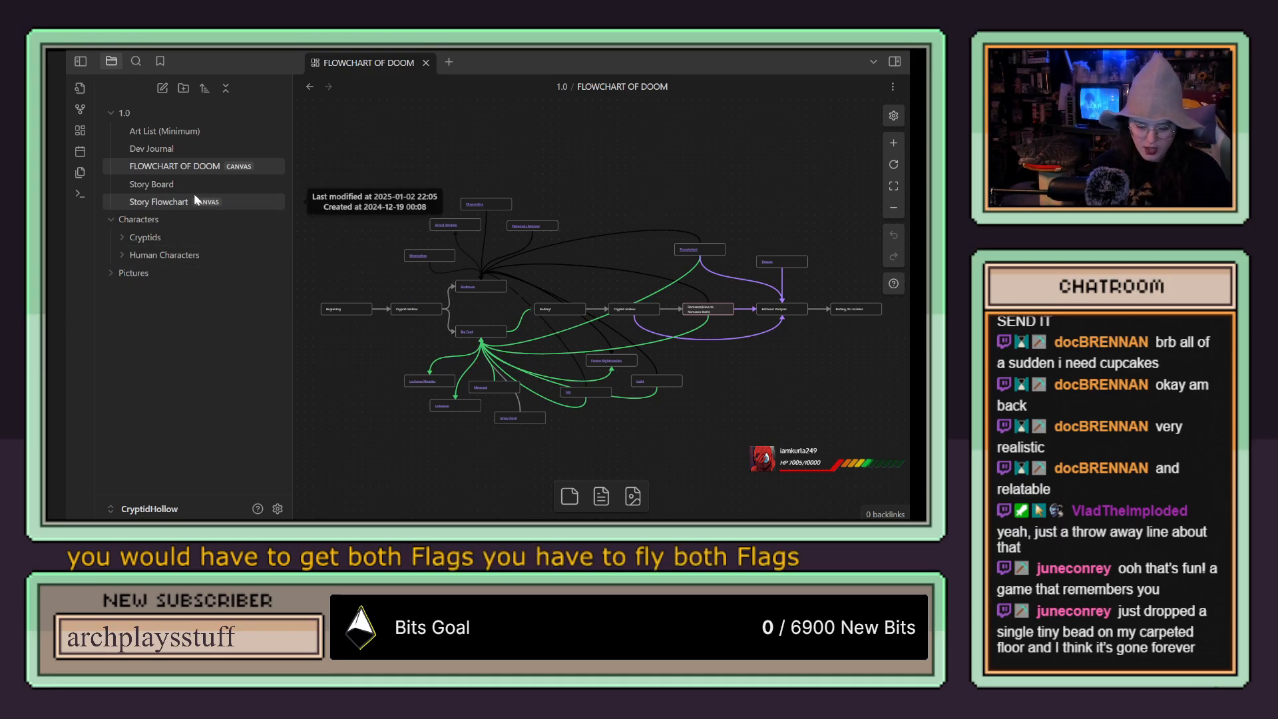
pyautogui.moveTo(194, 202)
pyautogui.mouseDown()
pyautogui.moveTo(193, 178)
pyautogui.moveTo(194, 201)
pyautogui.mouseUp()
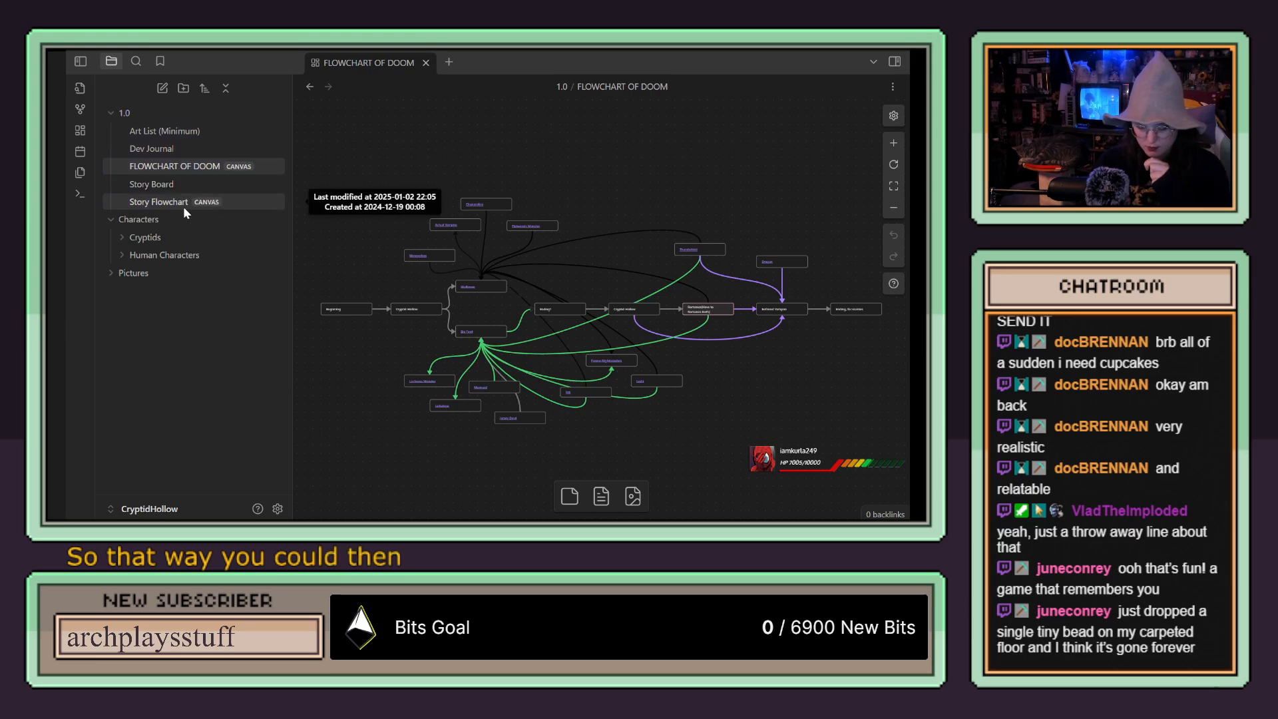
pyautogui.click(184, 209)
# Step: Review the complete Story Flowchart, from the blank card under the flower answers up to the Watcher Tutorial and first ending
pyautogui.scroll(-3, 755, 324)
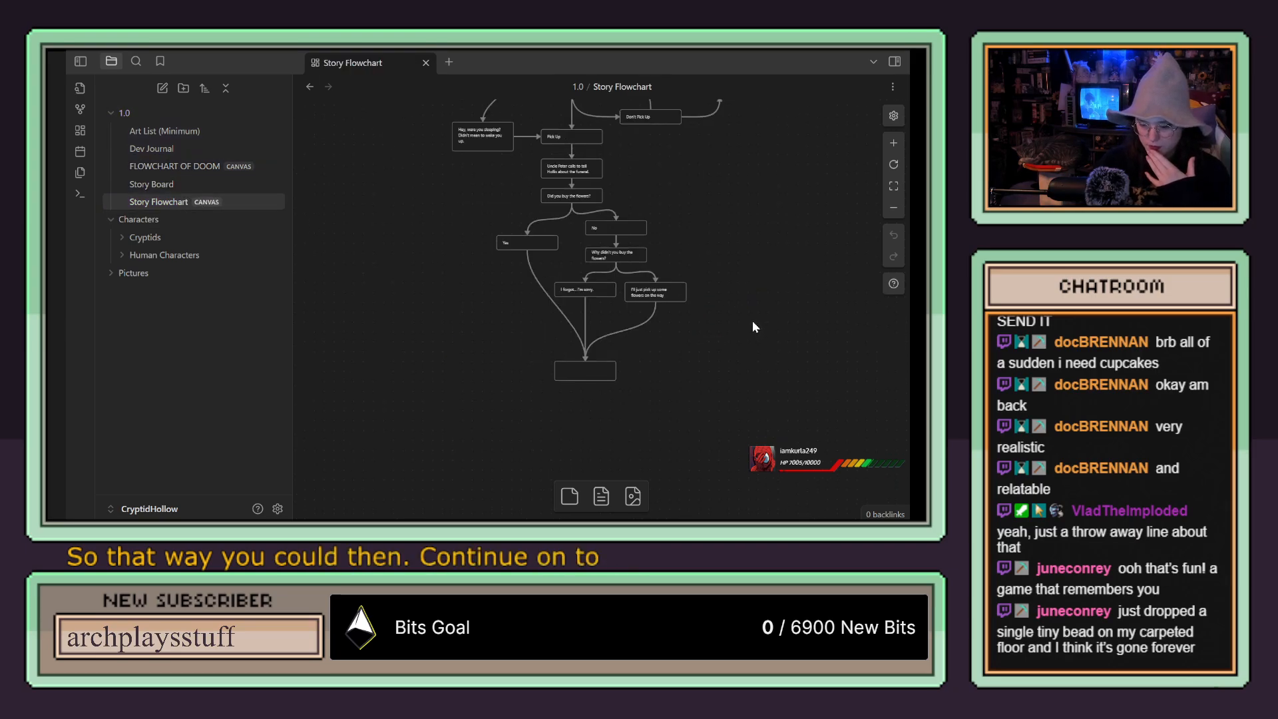
pyautogui.scroll(4, 729, 319)
pyautogui.moveTo(729, 325); pyautogui.dragTo(682, 308)
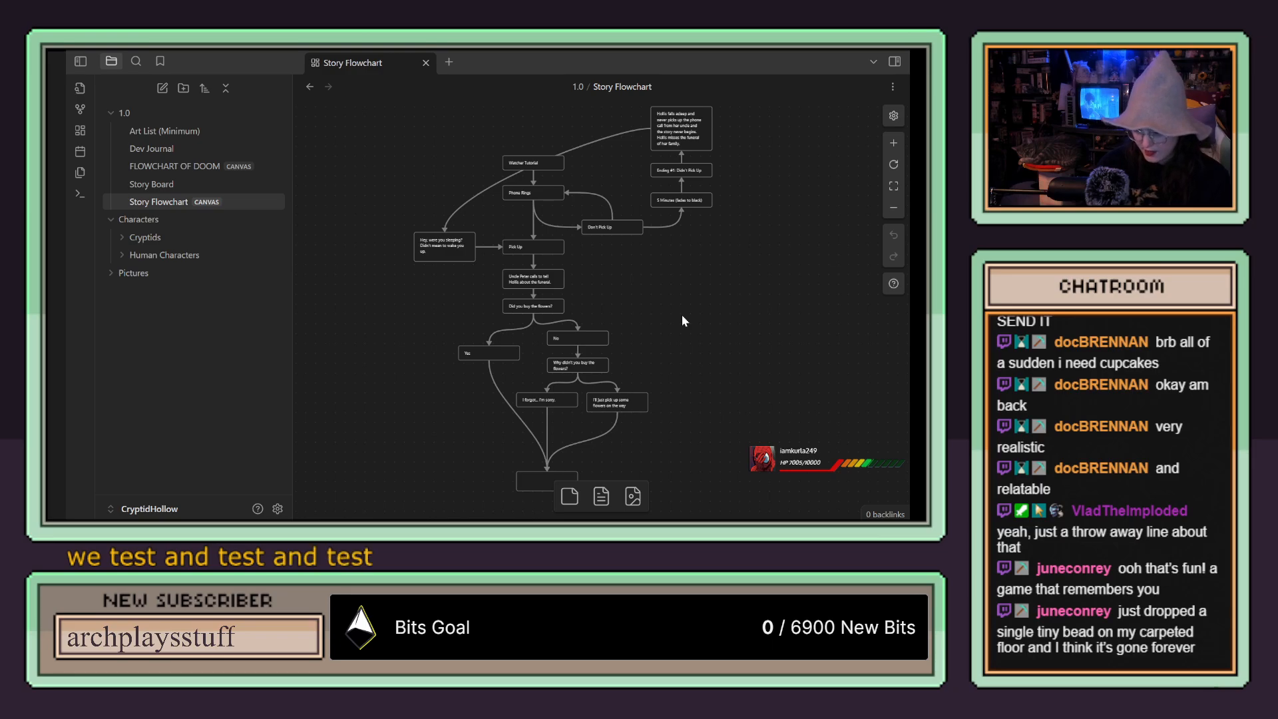
pyautogui.scroll(2, 682, 321)
pyautogui.scroll(-2, 683, 320)
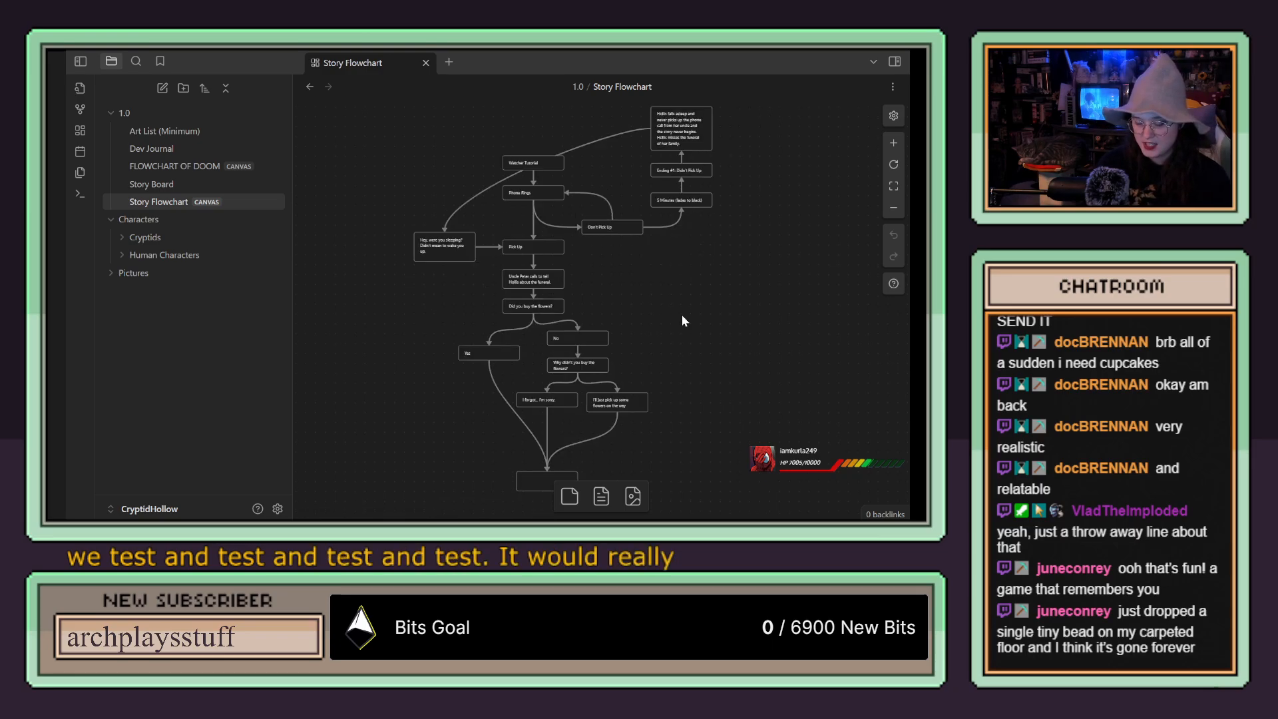
pyautogui.scroll(5, 659, 335)
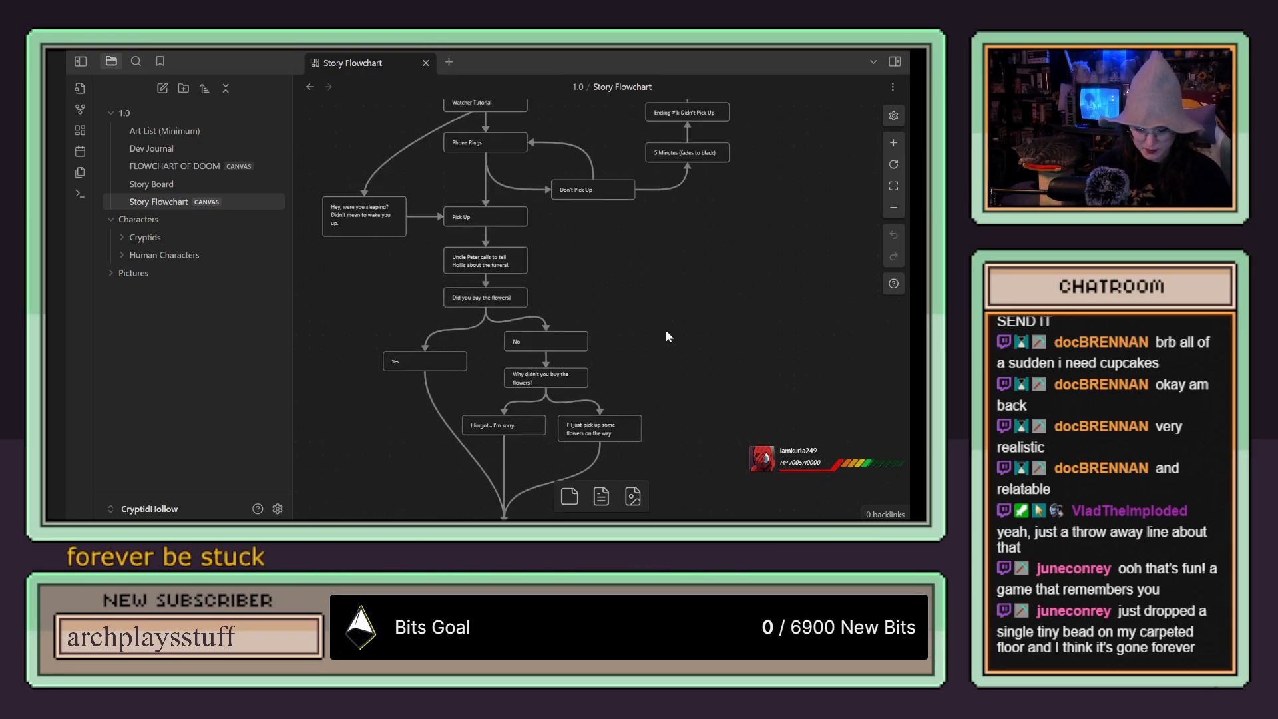
pyautogui.scroll(-3, 667, 329)
pyautogui.moveTo(667, 332); pyautogui.dragTo(702, 461)
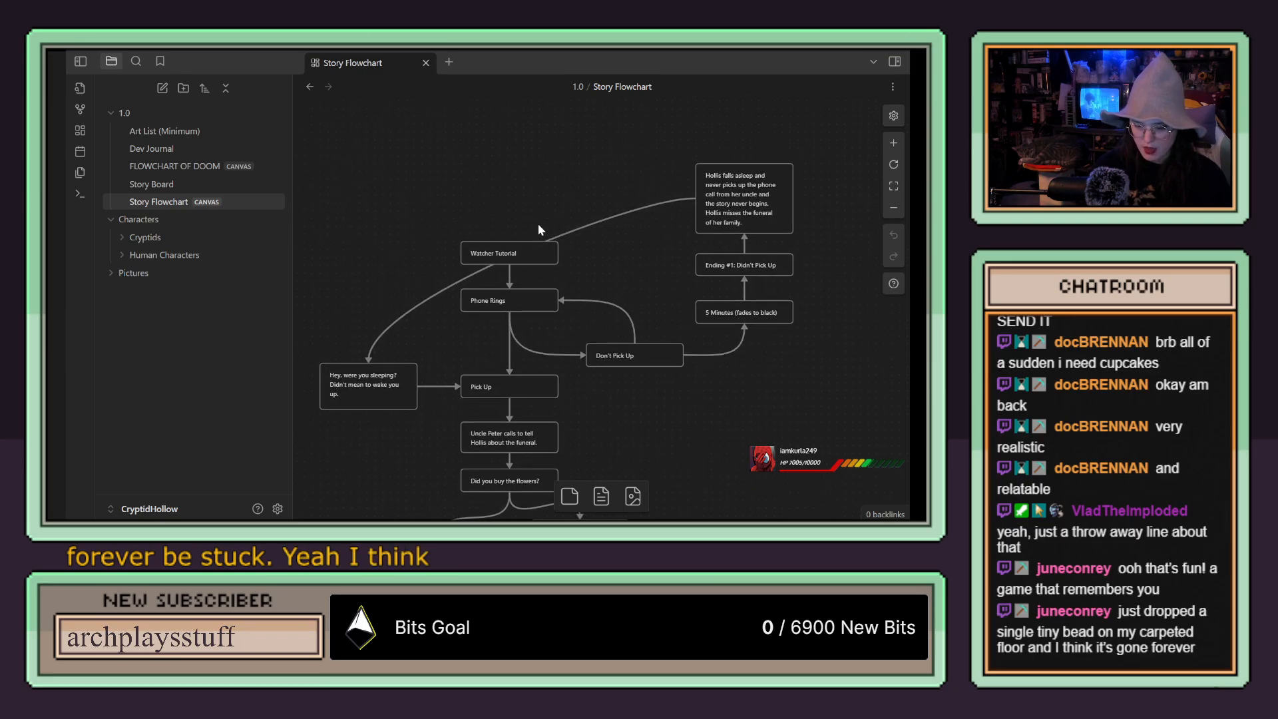
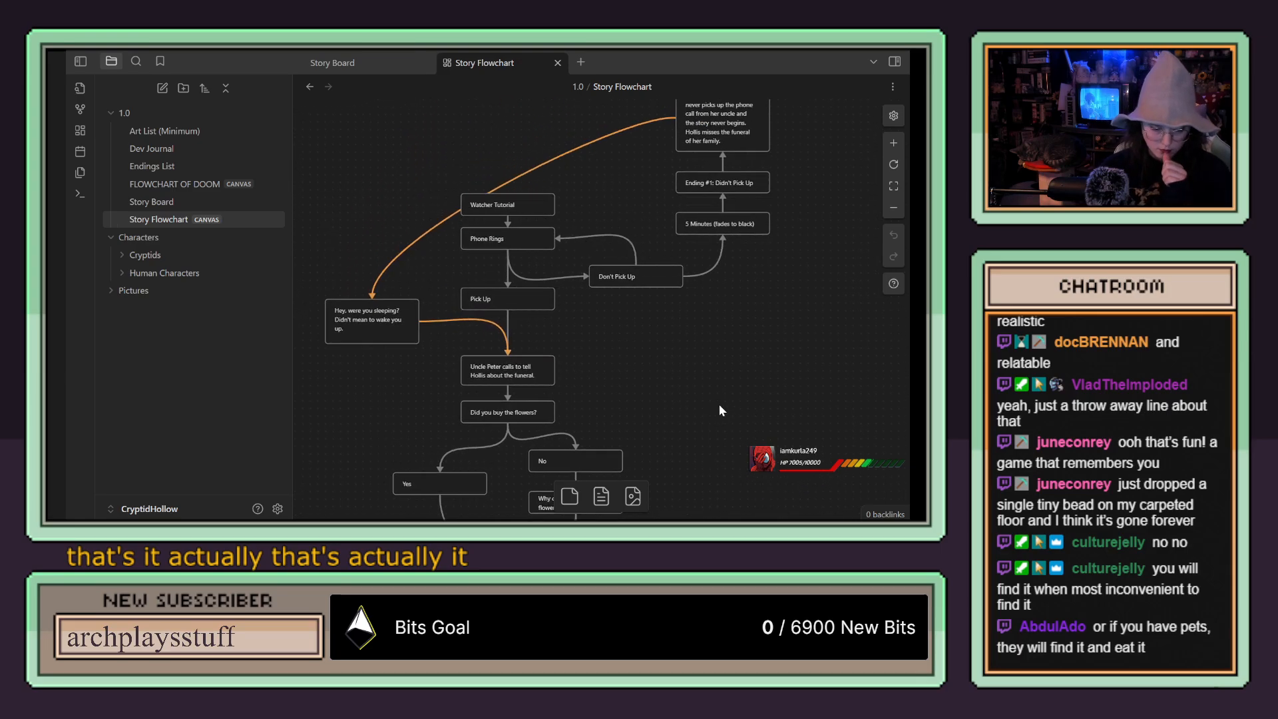
pyautogui.scroll(2, 709, 400)
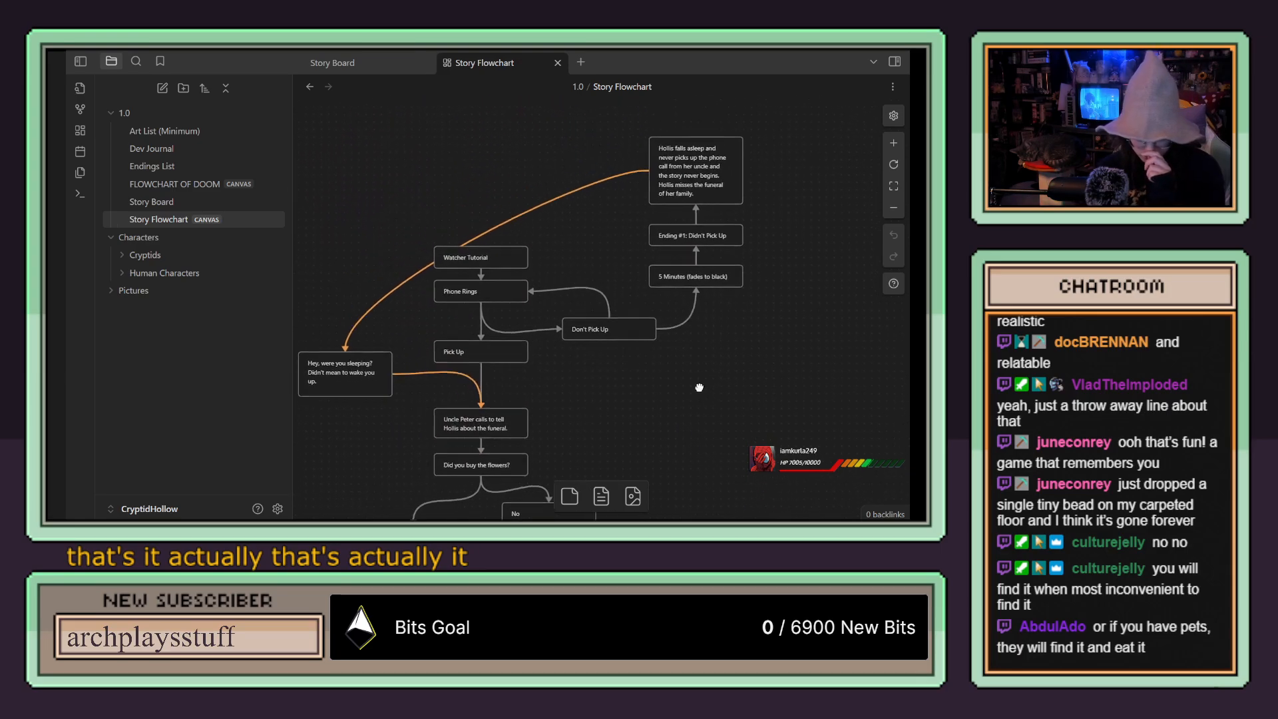
# Step: Move the Watcher Tutorial card slightly higher above the Phone Rings card
pyautogui.moveTo(510, 262); pyautogui.dragTo(512, 250)
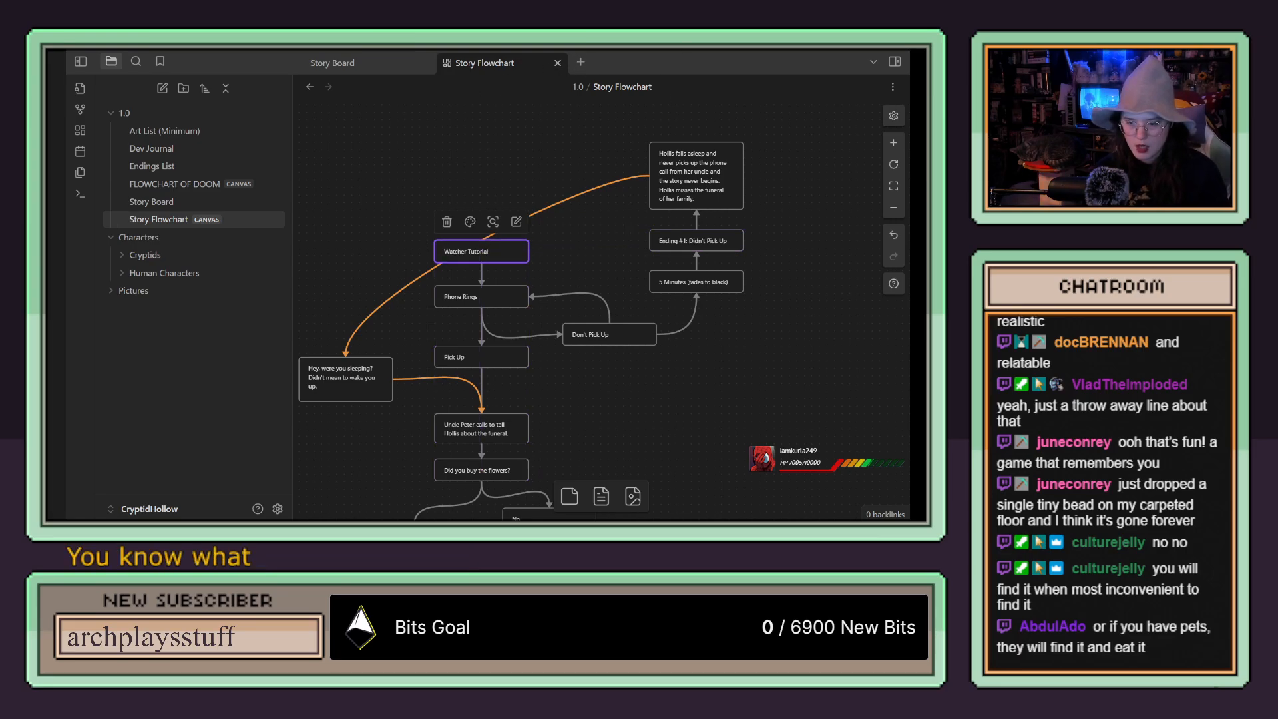
# Step: Switch to Clip Studio Paint, then collapse and hide the Map layer folder
pyautogui.hotkey('alt', 'Tab')
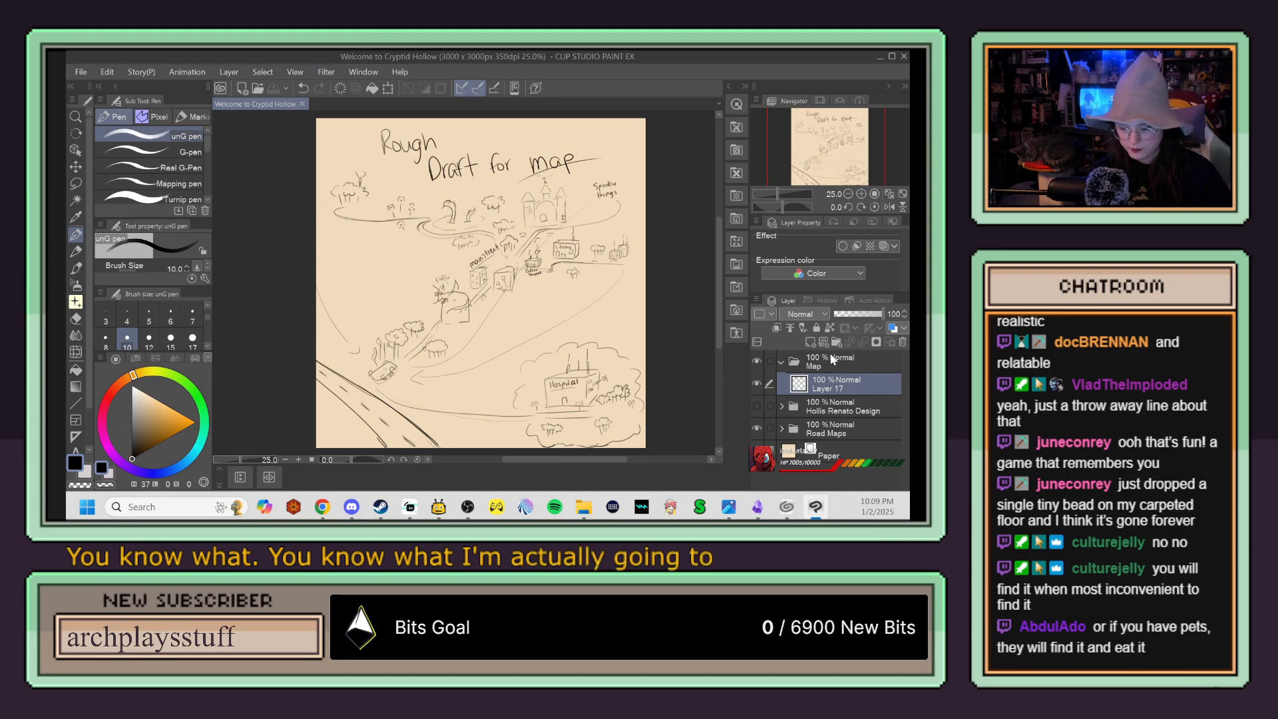
pyautogui.click(782, 362)
pyautogui.click(756, 361)
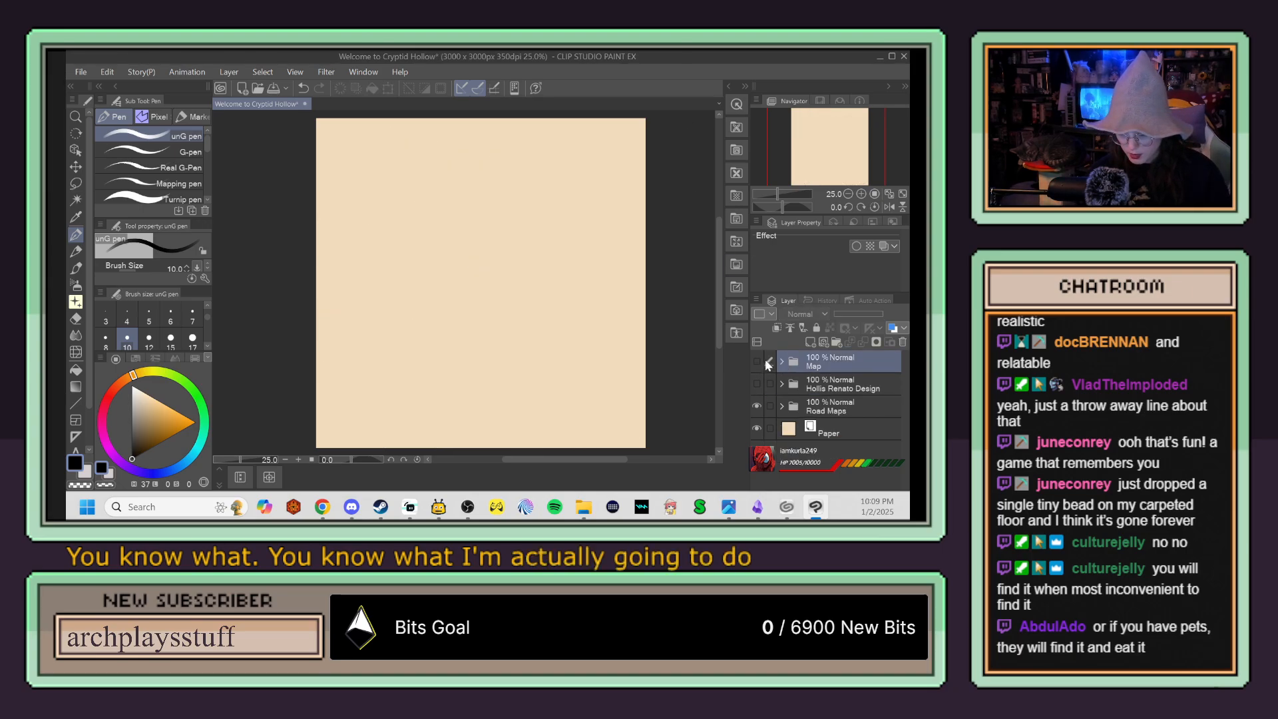
# Step: Add a new layer folder above Map and name it Thumbnails
pyautogui.click(837, 343)
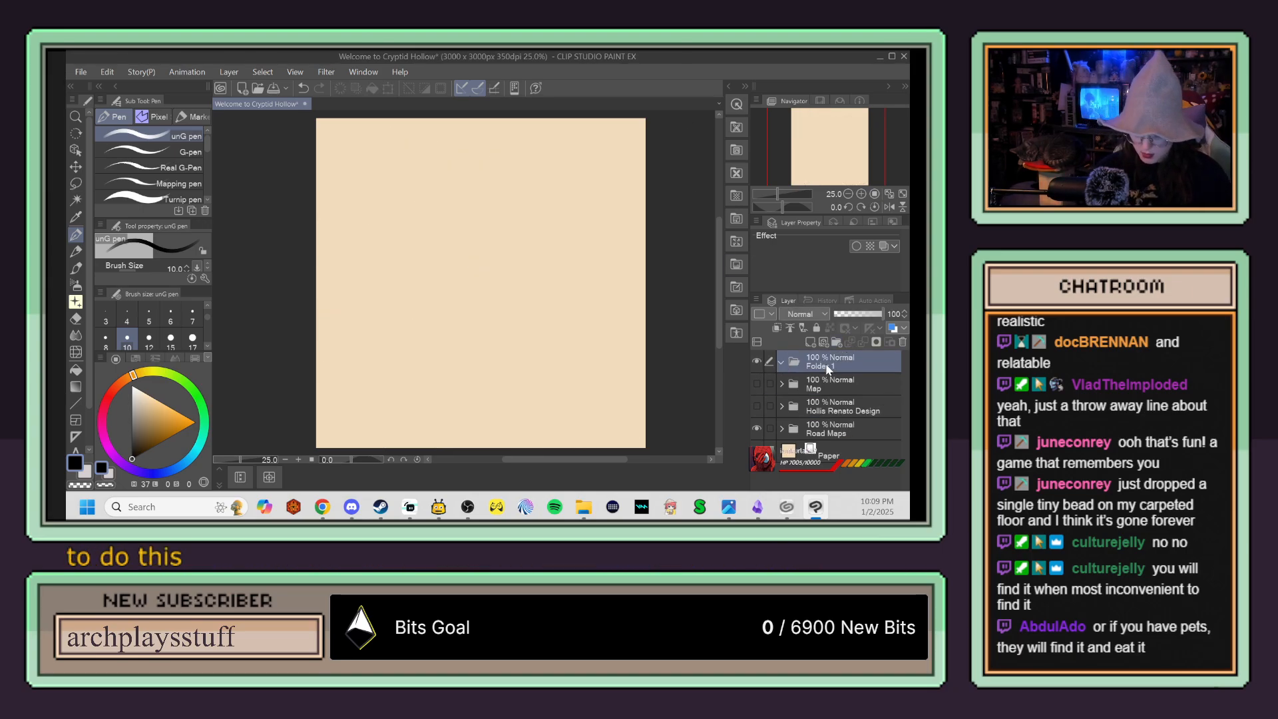
pyautogui.doubleClick(826, 365)
pyautogui.write('Thum')
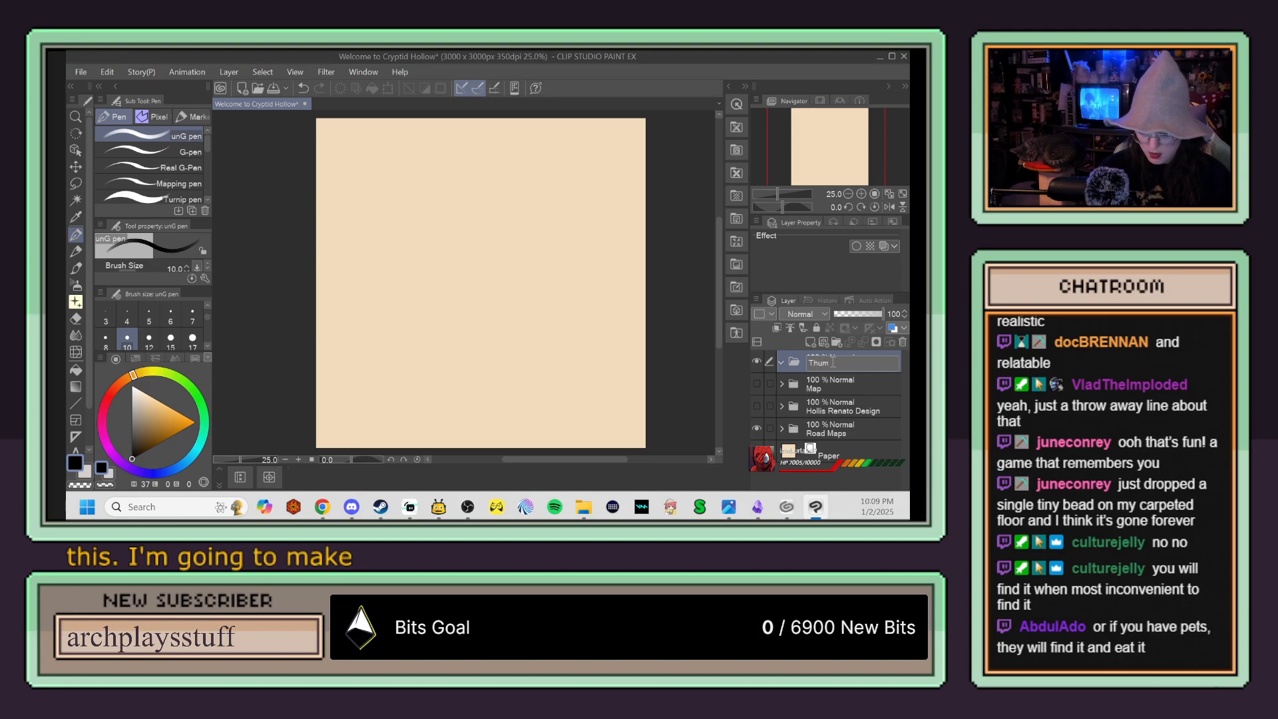
pyautogui.write('bnails')
pyautogui.press('Return')
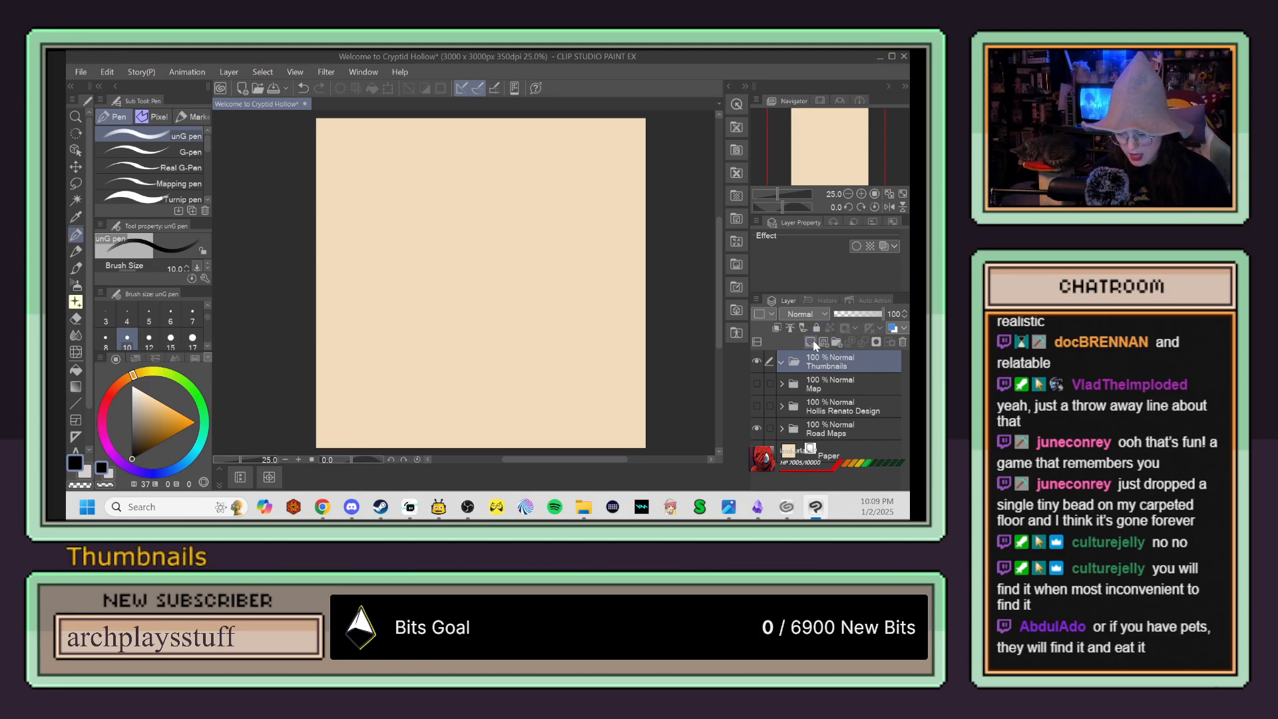
# Step: Create a new raster layer inside the Thumbnails folder and name it Scene 1
pyautogui.click(810, 342)
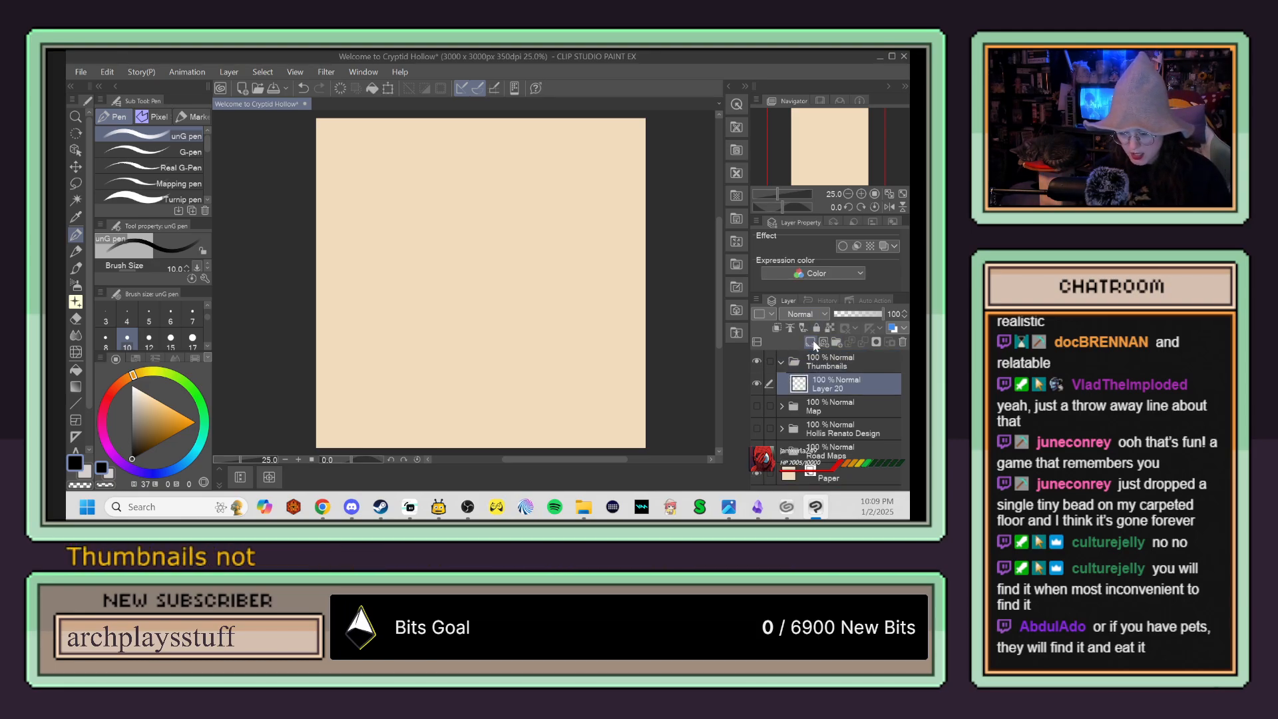
pyautogui.doubleClick(837, 389)
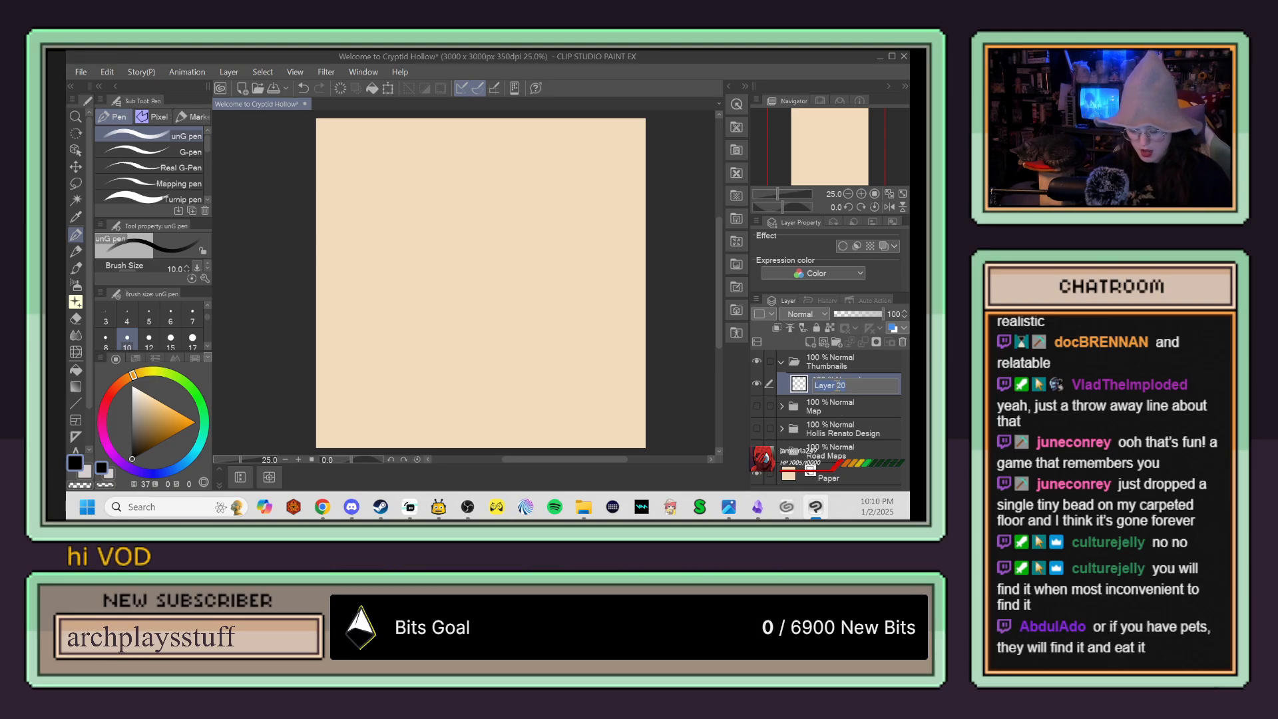
pyautogui.write('Scene')
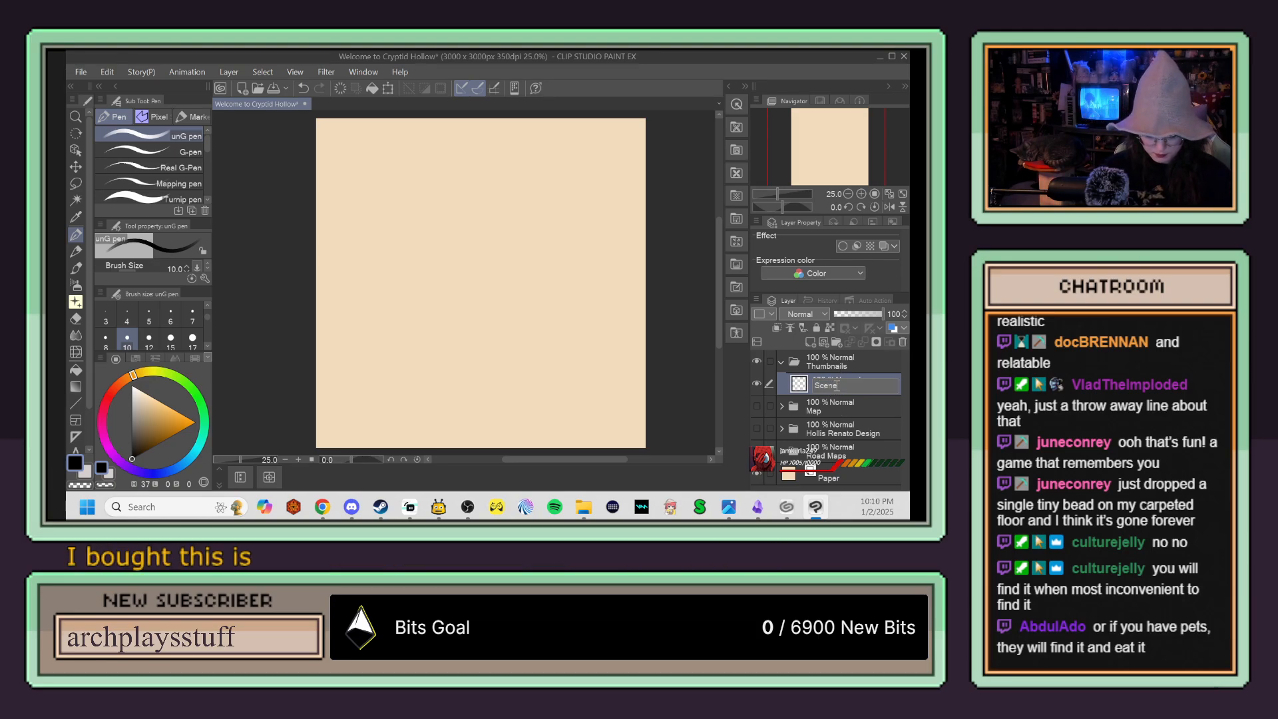
pyautogui.write(' 1')
pyautogui.press('Return')
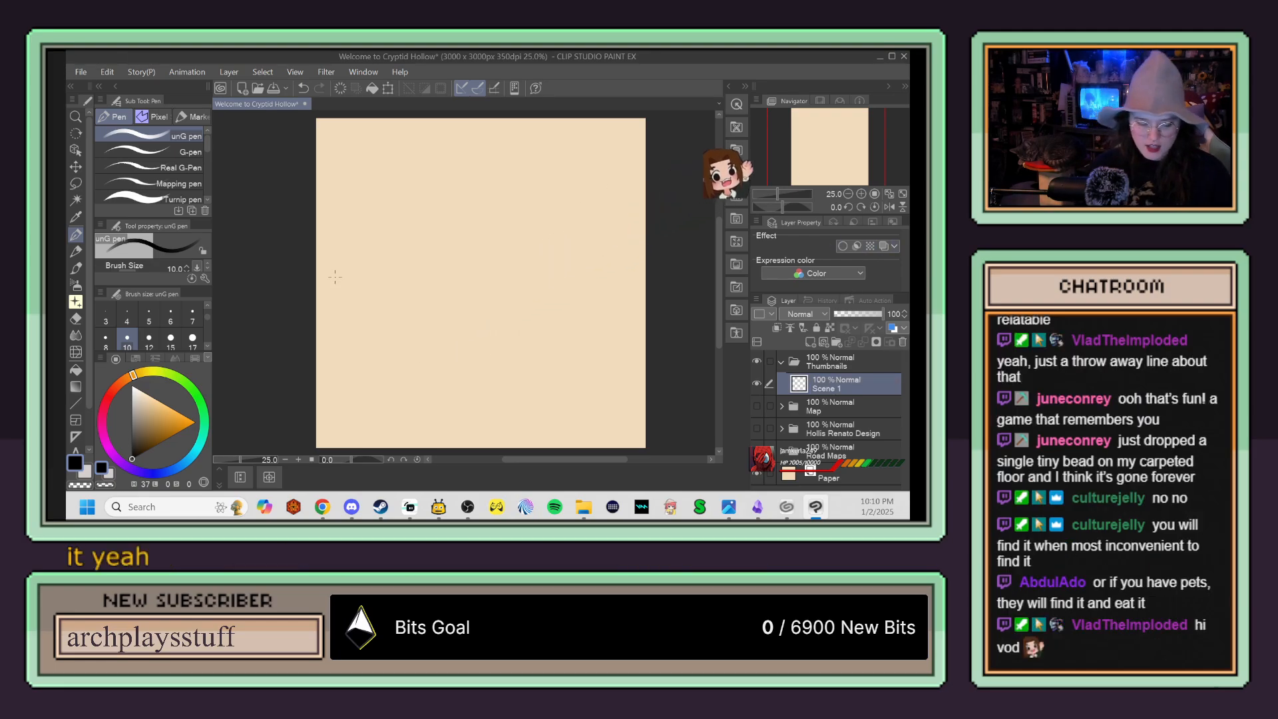
pyautogui.scroll(1, 365, 247)
pyautogui.scroll(2, 366, 248)
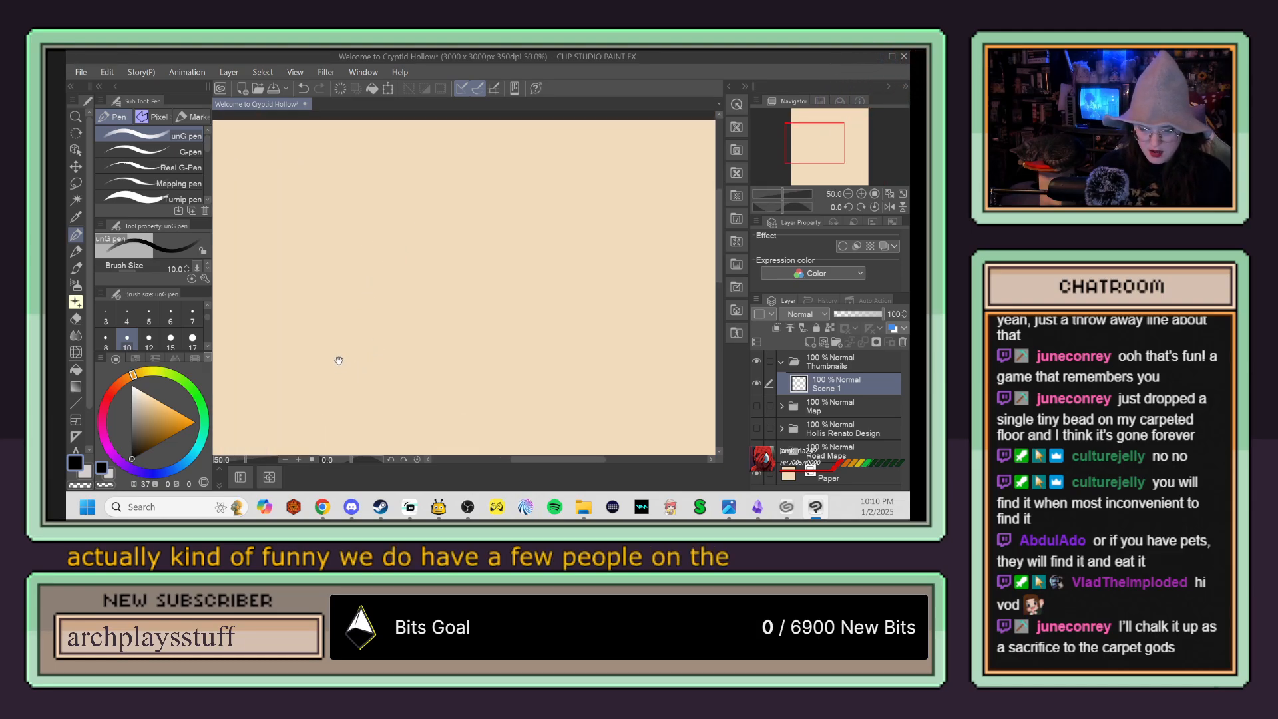
pyautogui.scroll(-1, 423, 290)
pyautogui.scroll(1, 486, 217)
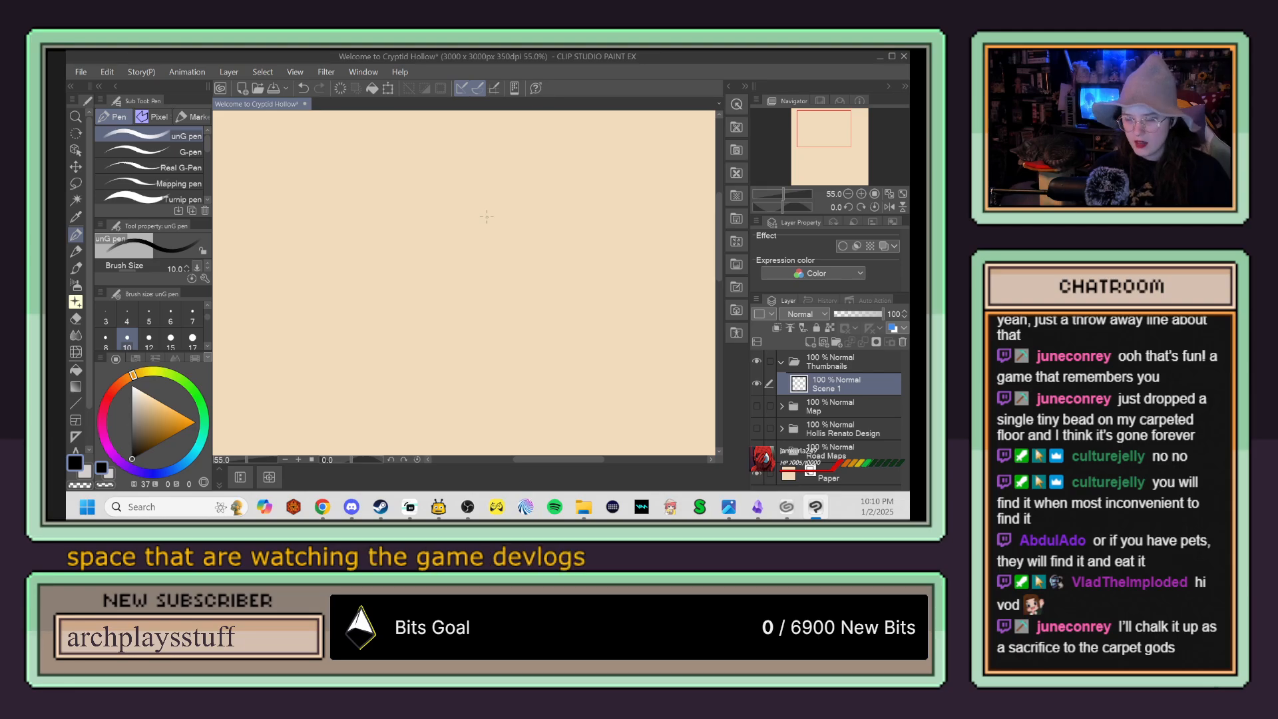
pyautogui.scroll(-2, 472, 219)
pyautogui.scroll(2, 472, 219)
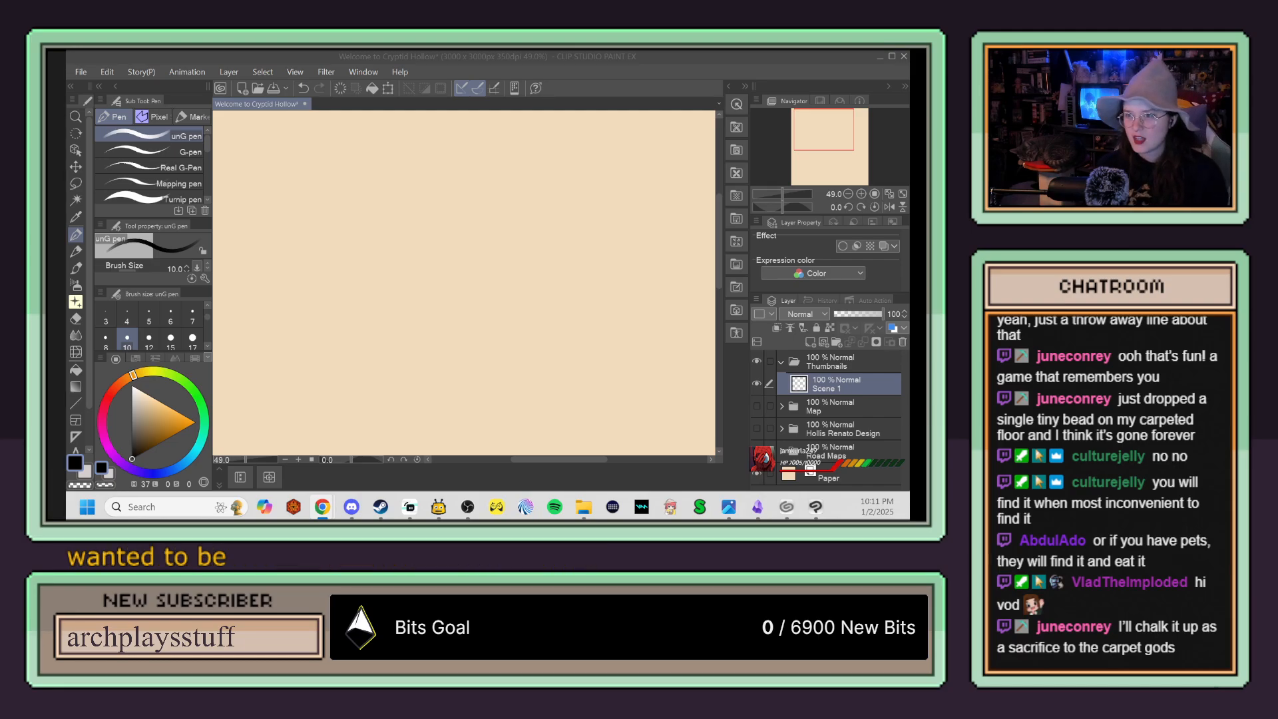
pyautogui.hotkey('alt', 'Tab')
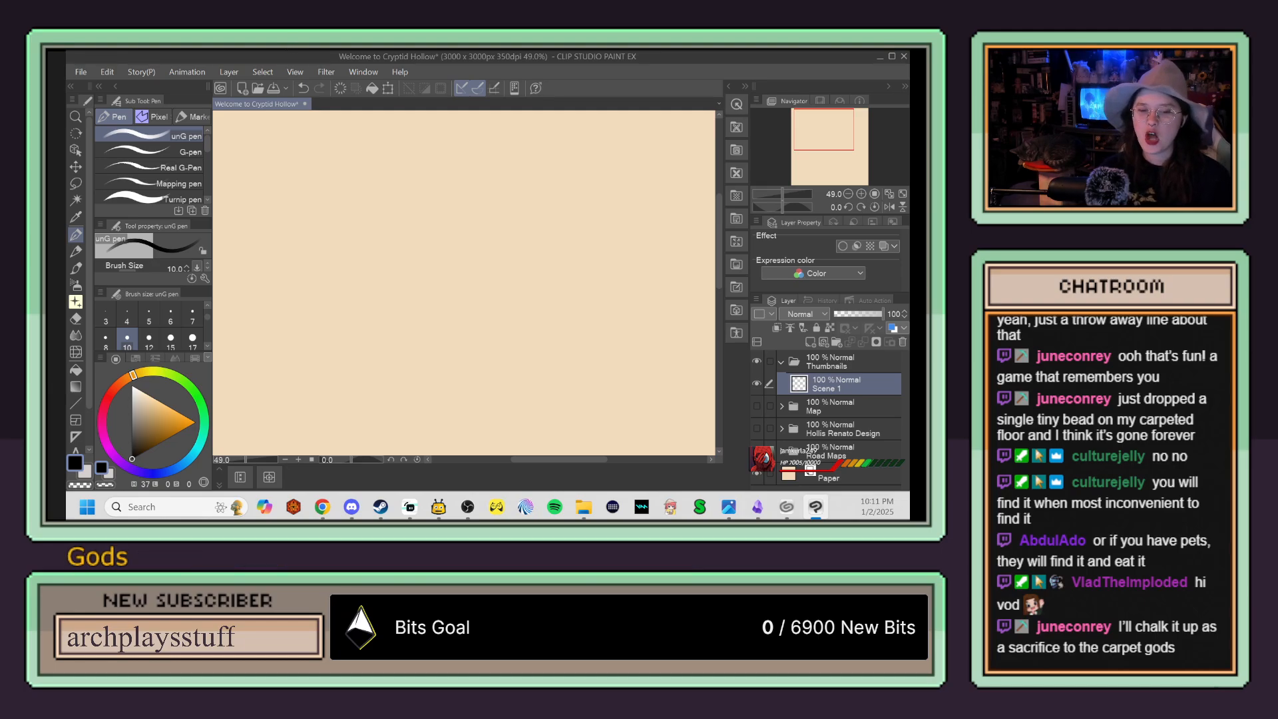
pyautogui.press('super+d')
pyautogui.press('super+d')
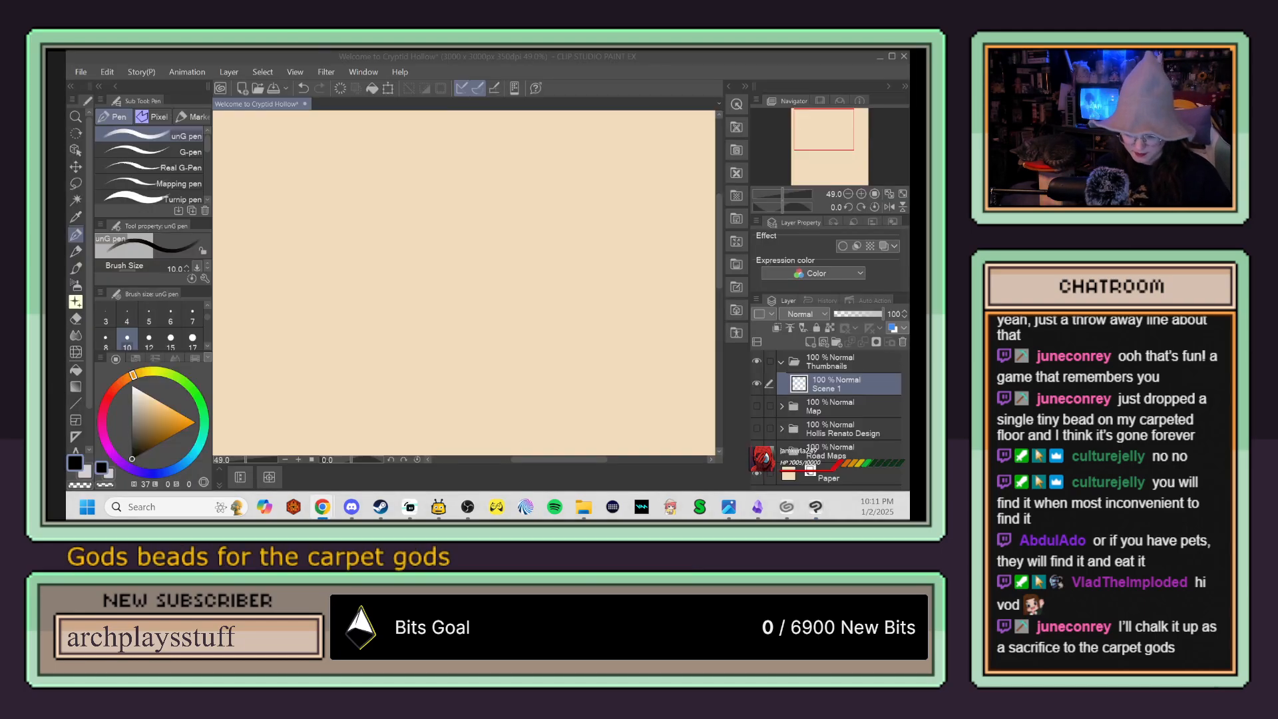
pyautogui.click(375, 287)
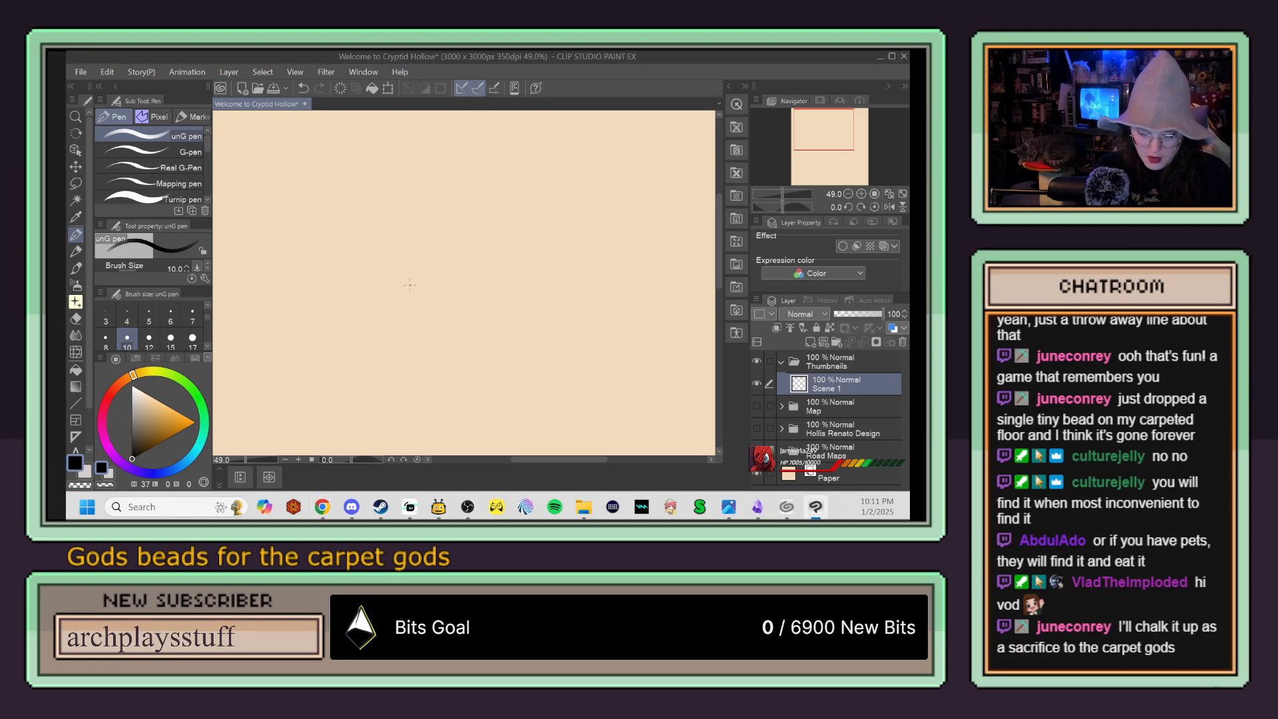
# Step: Sketch a large rectangular thumbnail frame on the Scene 1 layer with the unG pen, undoing and redrawing strokes that miss
pyautogui.hotkey('ctrl', '+')
pyautogui.hotkey('ctrl', '+')
pyautogui.press('e')
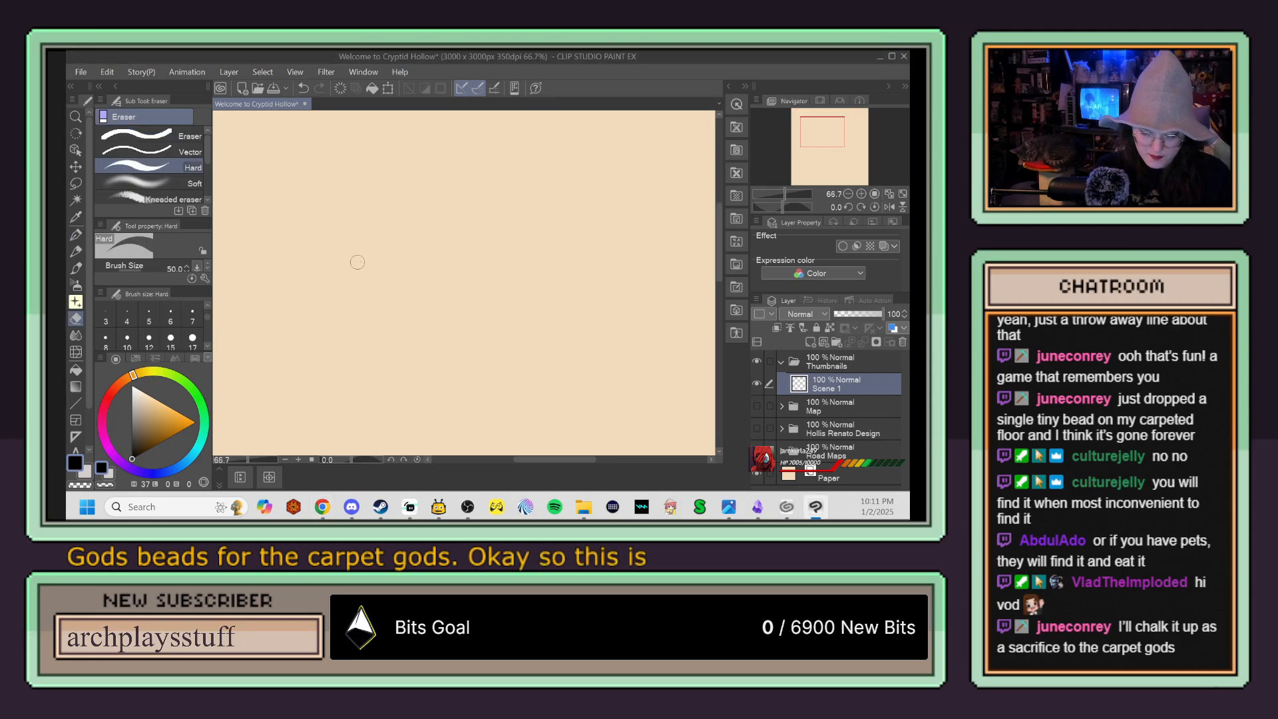
pyautogui.hotkey('ctrl', '-')
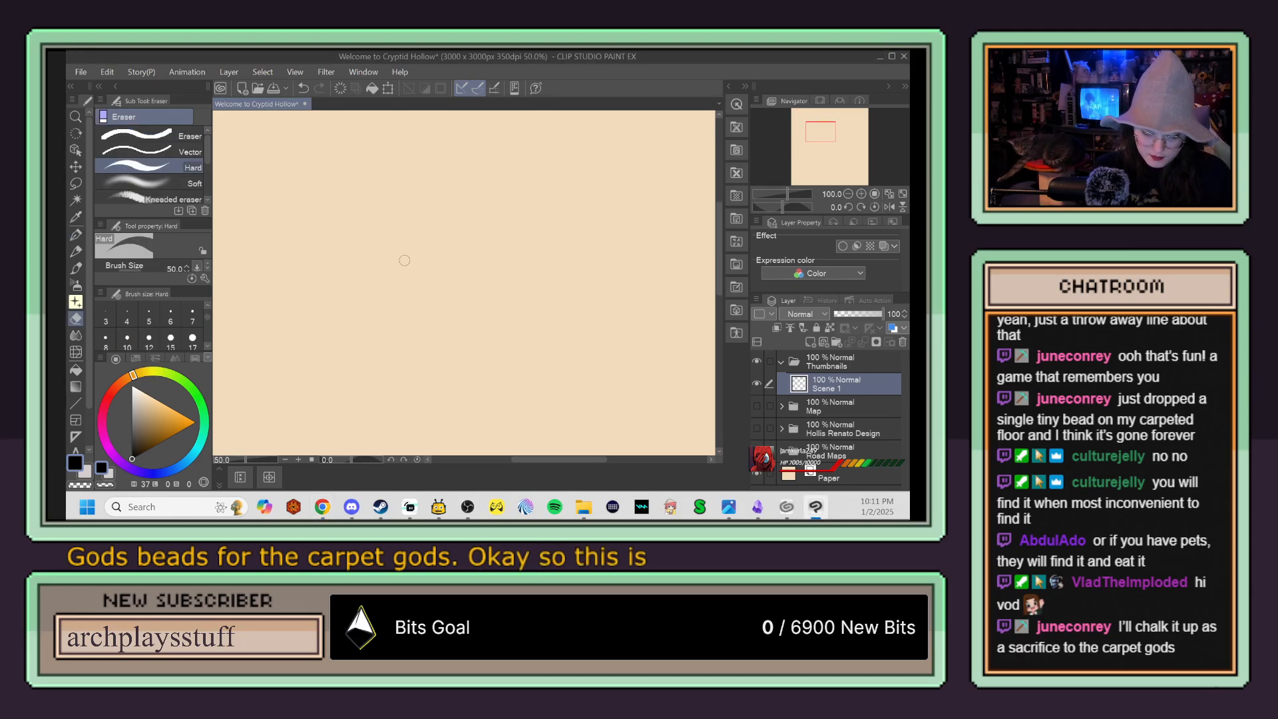
pyautogui.press('p')
pyautogui.moveTo(270, 166); pyautogui.dragTo(276, 351)
pyautogui.moveTo(402, 156)
pyautogui.mouseDown()
pyautogui.moveTo(673, 157)
pyautogui.moveTo(689, 360)
pyautogui.mouseUp()
pyautogui.moveTo(270, 152)
pyautogui.mouseDown()
pyautogui.moveTo(269, 397)
pyautogui.moveTo(483, 397)
pyautogui.mouseUp()
pyautogui.moveTo(278, 399)
pyautogui.mouseDown()
pyautogui.moveTo(605, 397)
pyautogui.moveTo(539, 403)
pyautogui.mouseUp()
pyautogui.hotkey('ctrl', 'z')
pyautogui.hotkey('ctrl', 'z')
pyautogui.hotkey('ctrl', 'z')
pyautogui.moveTo(239, 411); pyautogui.dragTo(682, 403)
pyautogui.moveTo(517, 398); pyautogui.dragTo(702, 401)
pyautogui.moveTo(666, 143); pyautogui.dragTo(671, 391)
pyautogui.moveTo(675, 121); pyautogui.dragTo(683, 417)
# Step: Erase the stray doubled strokes along the frame's right edge with the Hard eraser
pyautogui.press('e')
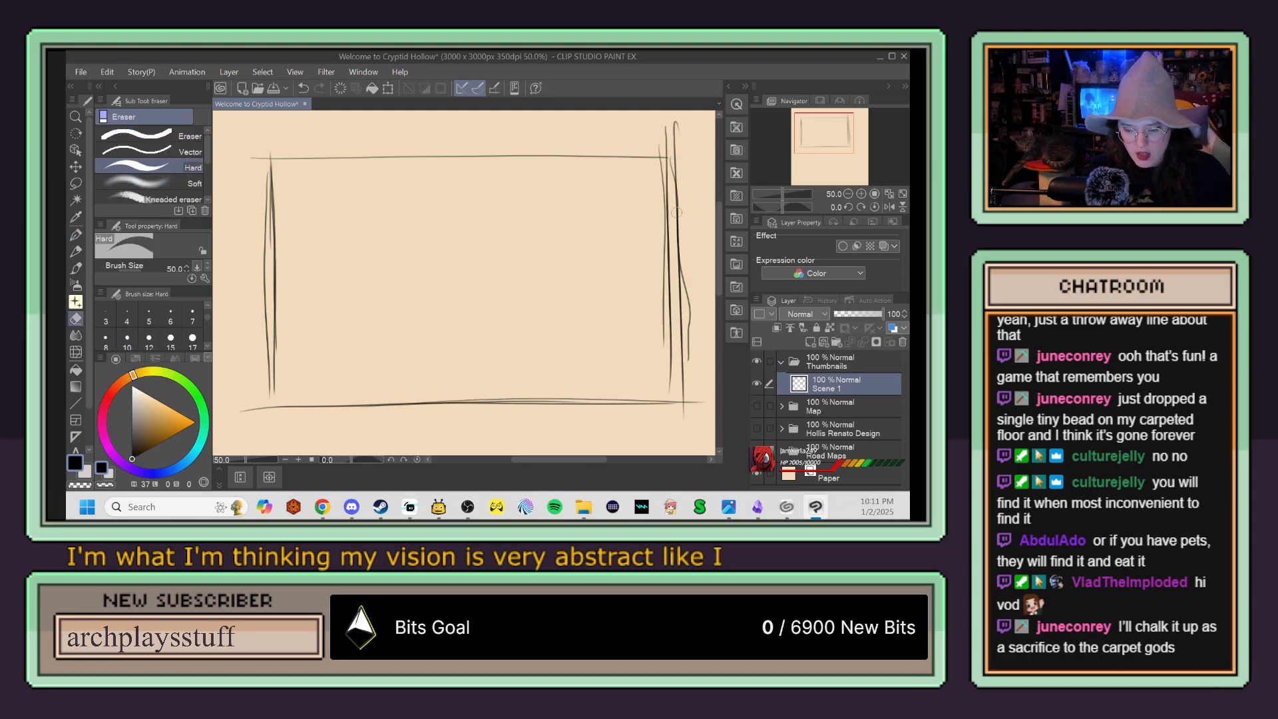
pyautogui.moveTo(662, 330)
pyautogui.mouseDown()
pyautogui.moveTo(657, 199)
pyautogui.moveTo(670, 338)
pyautogui.moveTo(663, 136)
pyautogui.moveTo(671, 376)
pyautogui.mouseUp()
pyautogui.moveTo(690, 286); pyautogui.dragTo(692, 352)
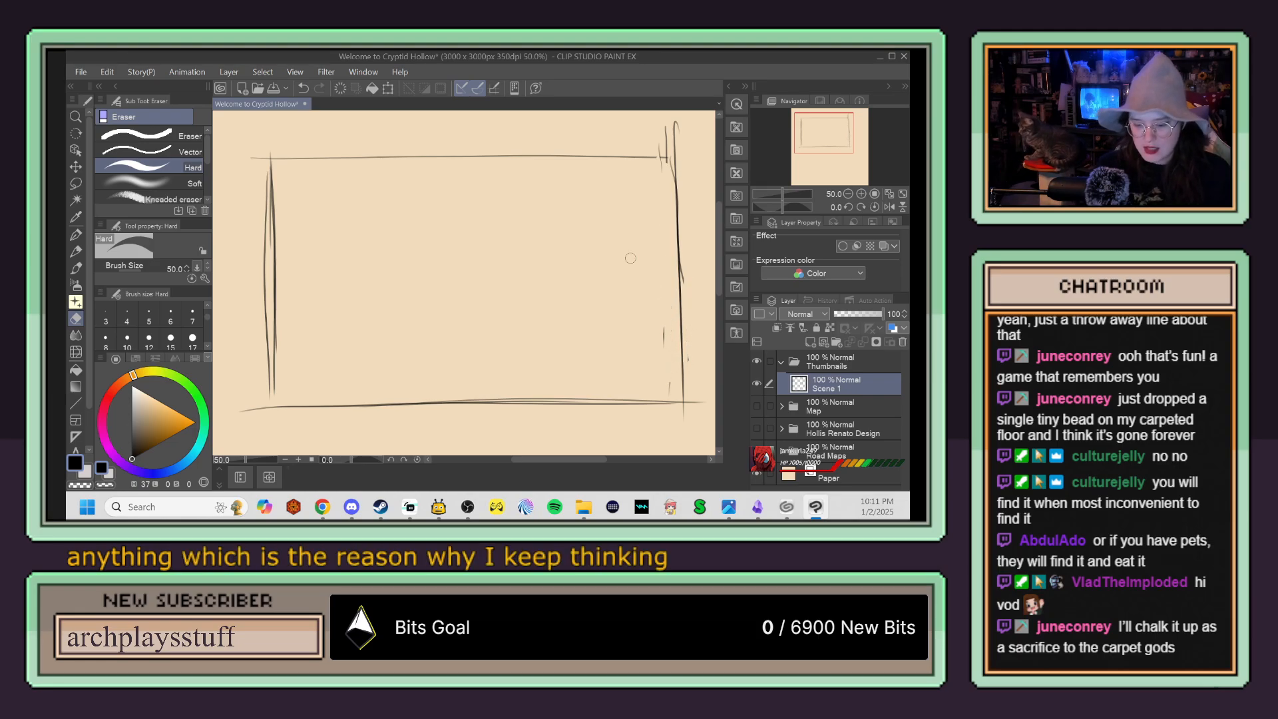
# Step: Strengthen the frame's top edge with the pen and extend its left edge down to the bottom line
pyautogui.press('p')
pyautogui.moveTo(260, 160); pyautogui.dragTo(665, 158)
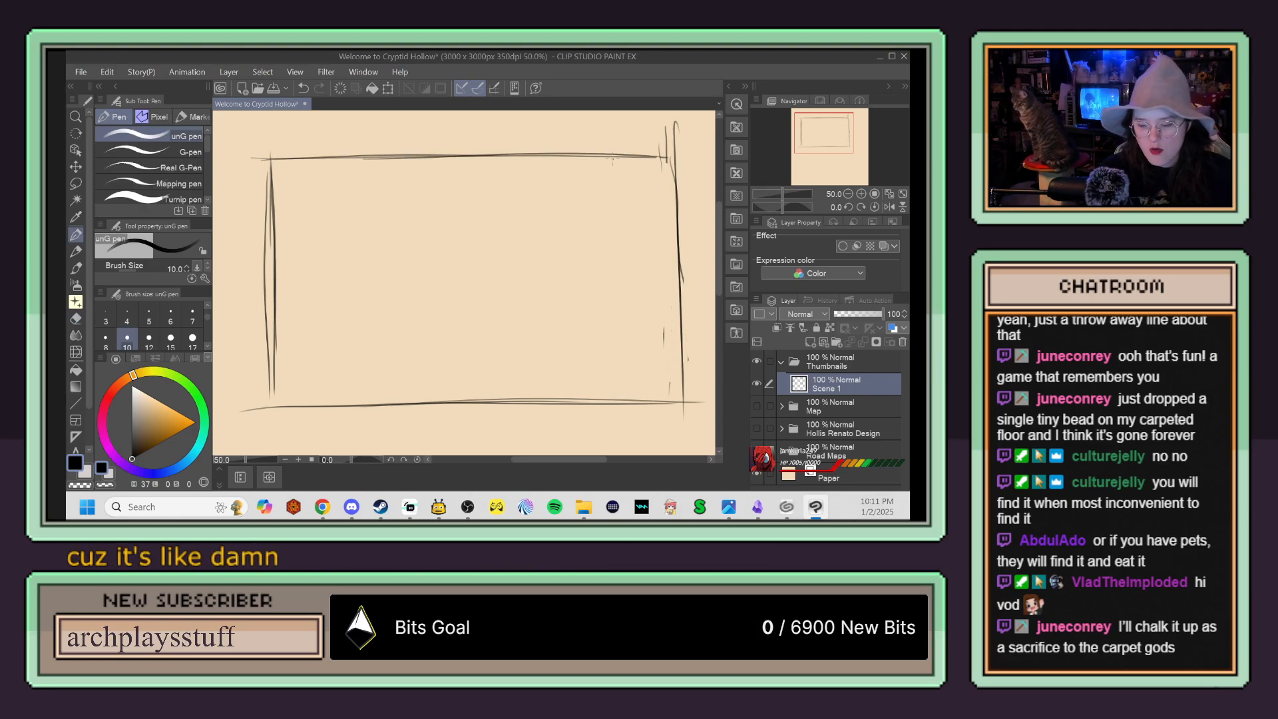
pyautogui.moveTo(553, 158); pyautogui.dragTo(706, 161)
pyautogui.moveTo(273, 354); pyautogui.dragTo(270, 420)
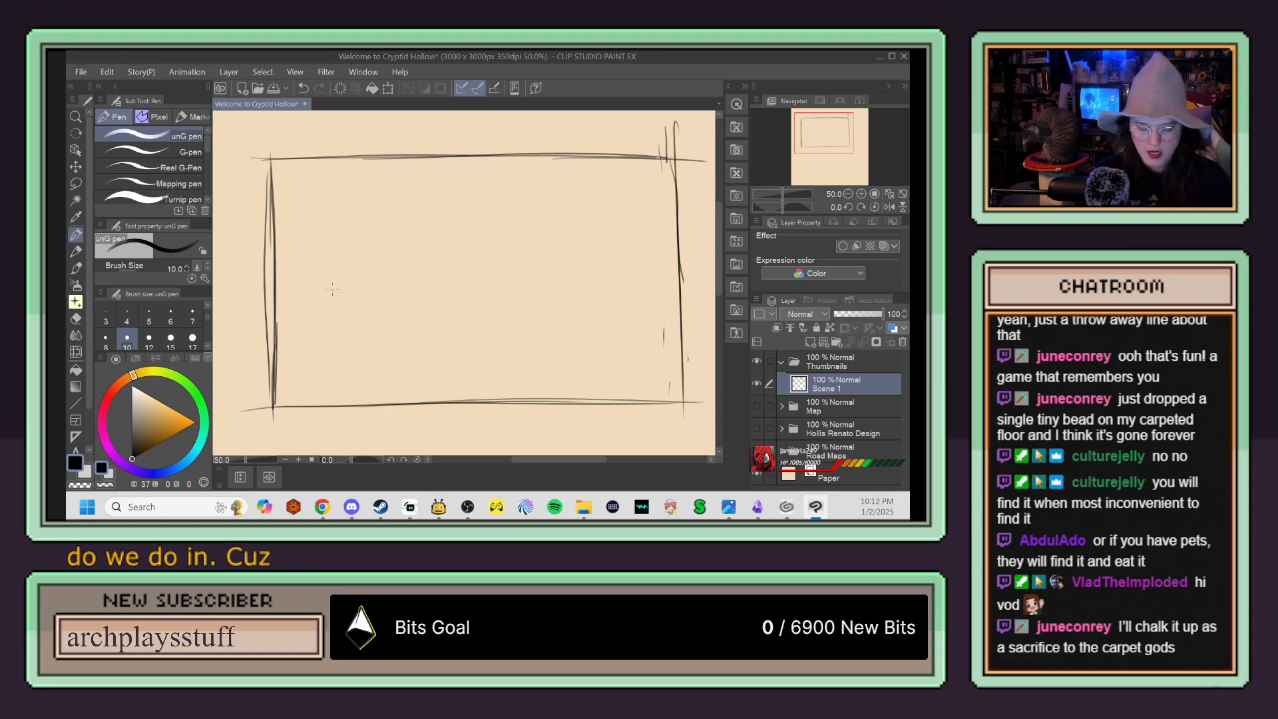
# Step: Rough in a side-facing figure at the frame's left with a head circle, face and jaw guidelines, neck and shoulders
pyautogui.moveTo(352, 220); pyautogui.dragTo(350, 217)
pyautogui.moveTo(286, 303)
pyautogui.mouseDown()
pyautogui.moveTo(376, 242)
pyautogui.moveTo(363, 226)
pyautogui.moveTo(383, 319)
pyautogui.mouseUp()
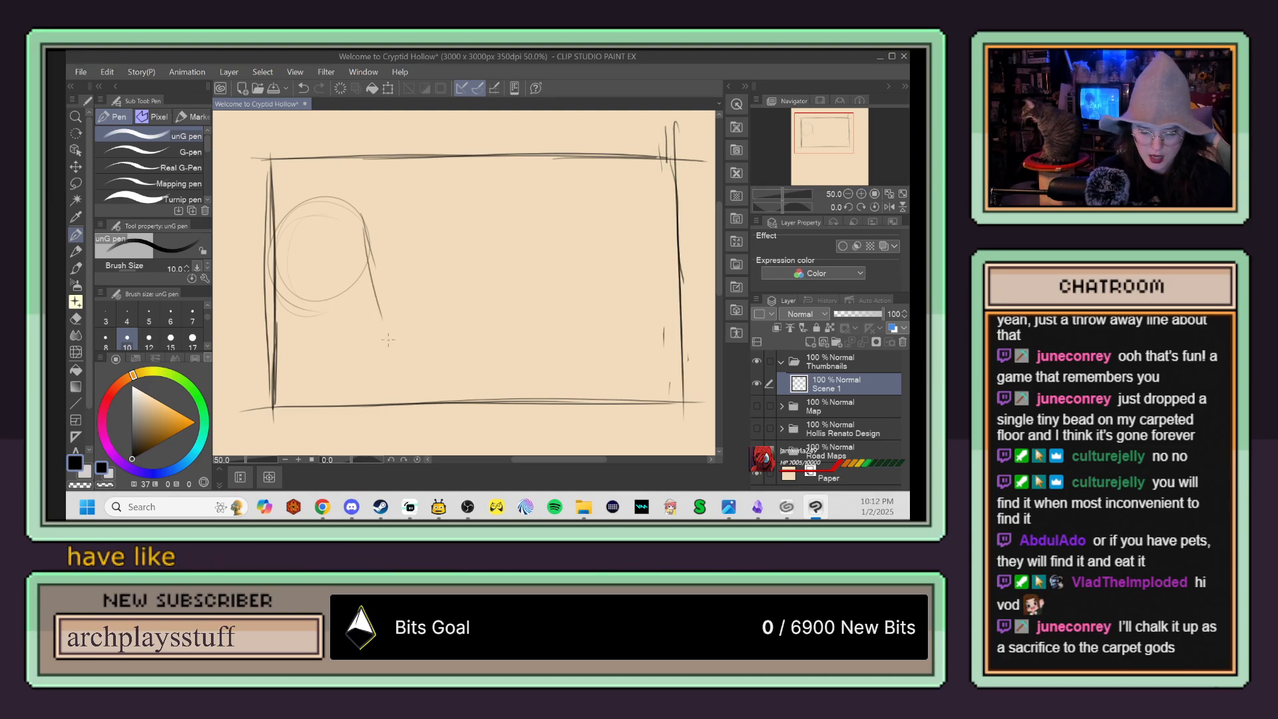
pyautogui.moveTo(277, 324); pyautogui.dragTo(409, 269)
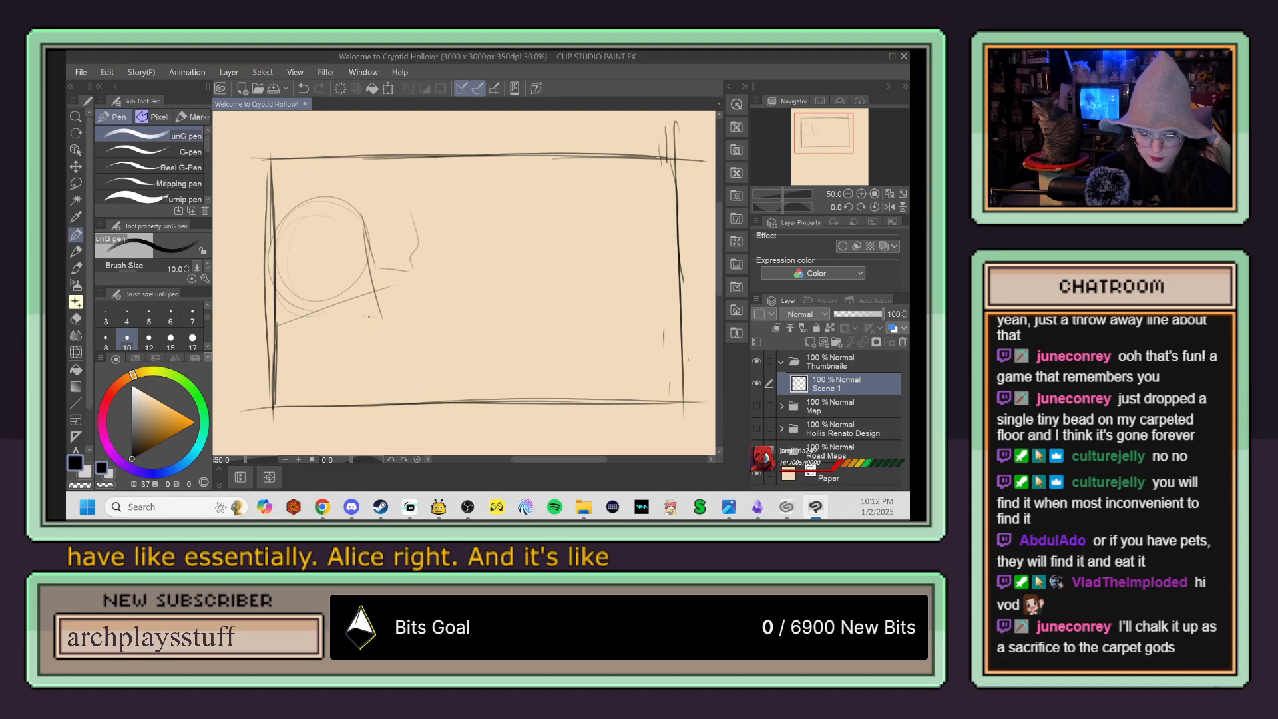
pyautogui.moveTo(342, 311)
pyautogui.mouseDown()
pyautogui.moveTo(348, 360)
pyautogui.moveTo(326, 362)
pyautogui.moveTo(364, 381)
pyautogui.moveTo(368, 402)
pyautogui.moveTo(300, 418)
pyautogui.mouseUp()
pyautogui.moveTo(354, 366); pyautogui.dragTo(387, 404)
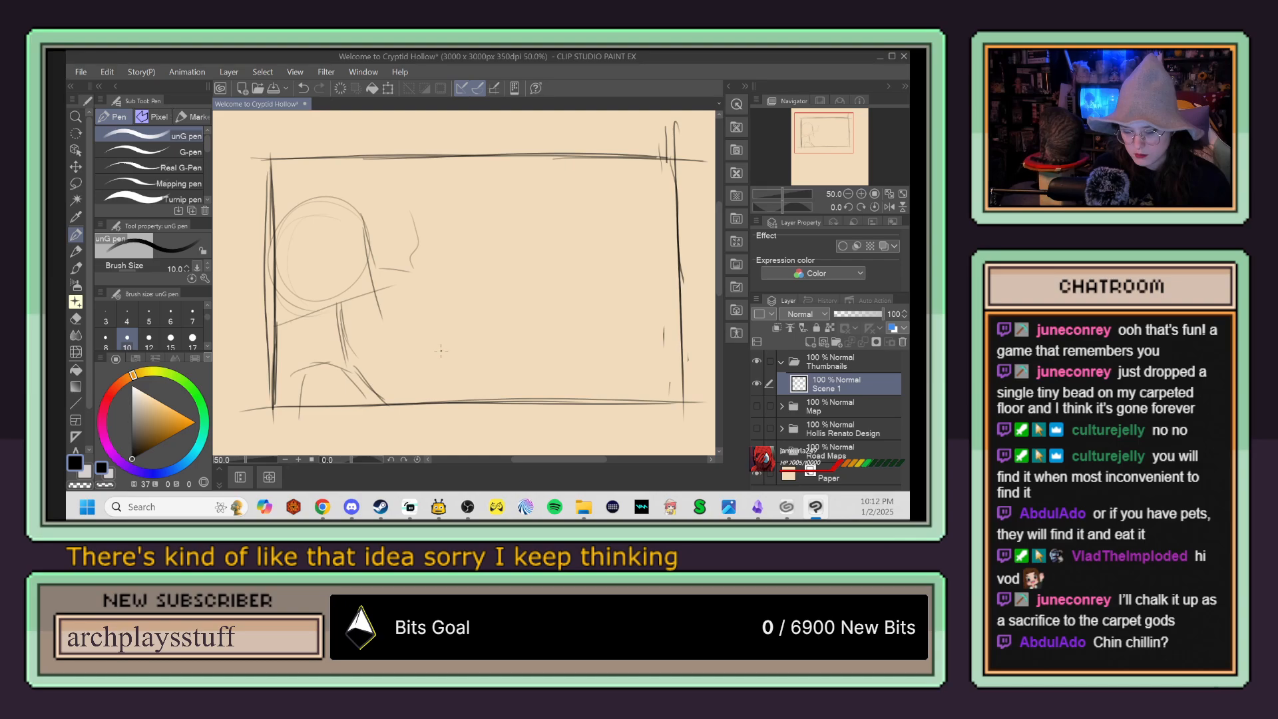
# Step: Sketch the figure's hair around the head and draw a darker face profile with nose and lips
pyautogui.moveTo(339, 233); pyautogui.dragTo(349, 317)
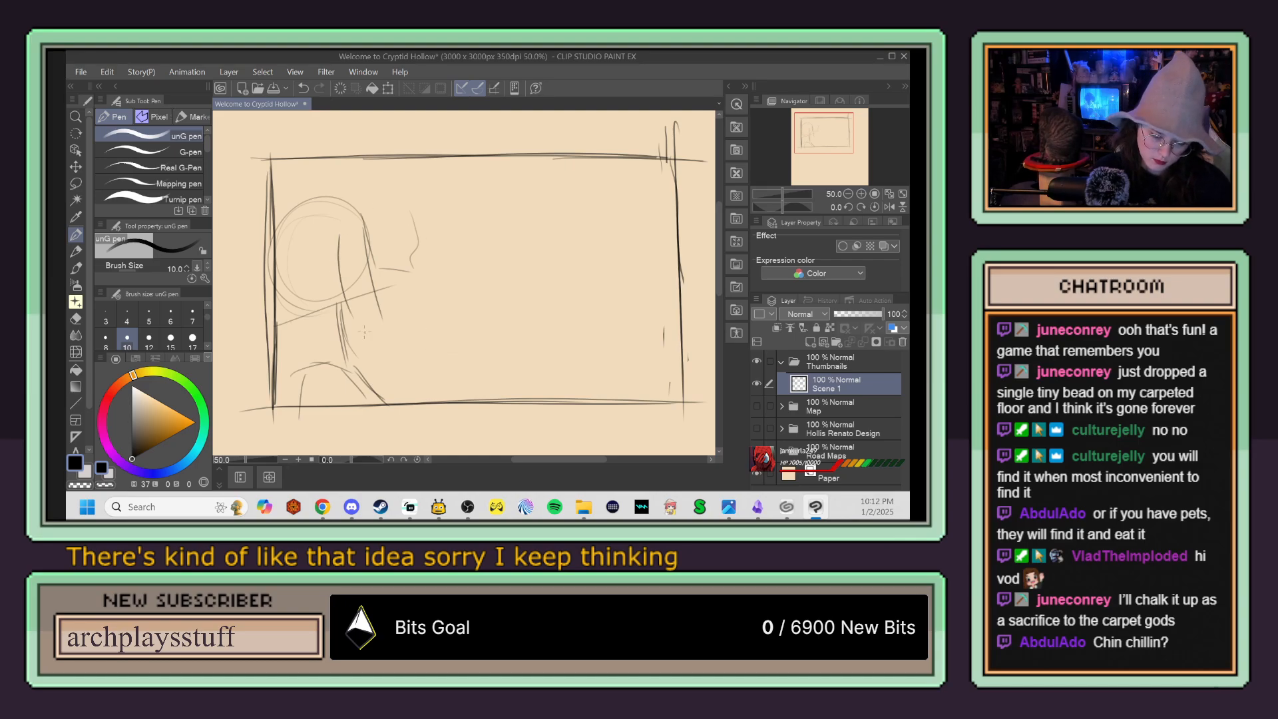
pyautogui.moveTo(360, 193); pyautogui.dragTo(384, 226)
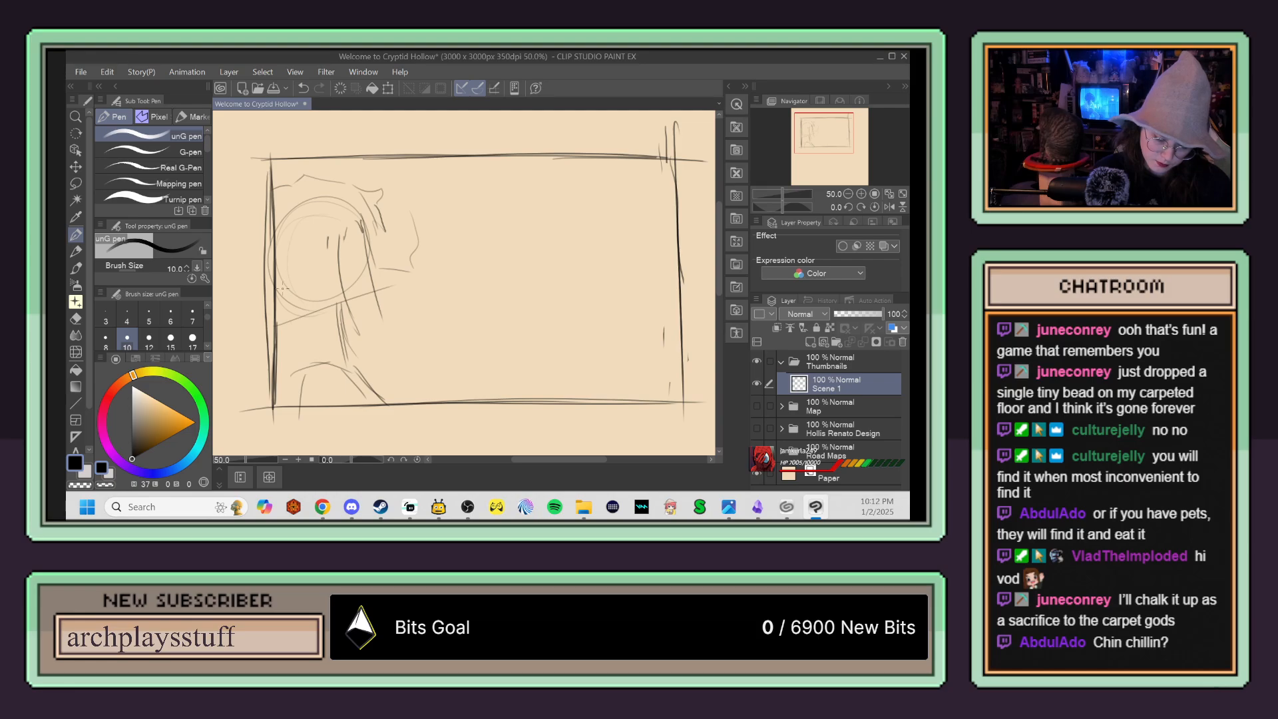
pyautogui.moveTo(307, 252); pyautogui.dragTo(306, 300)
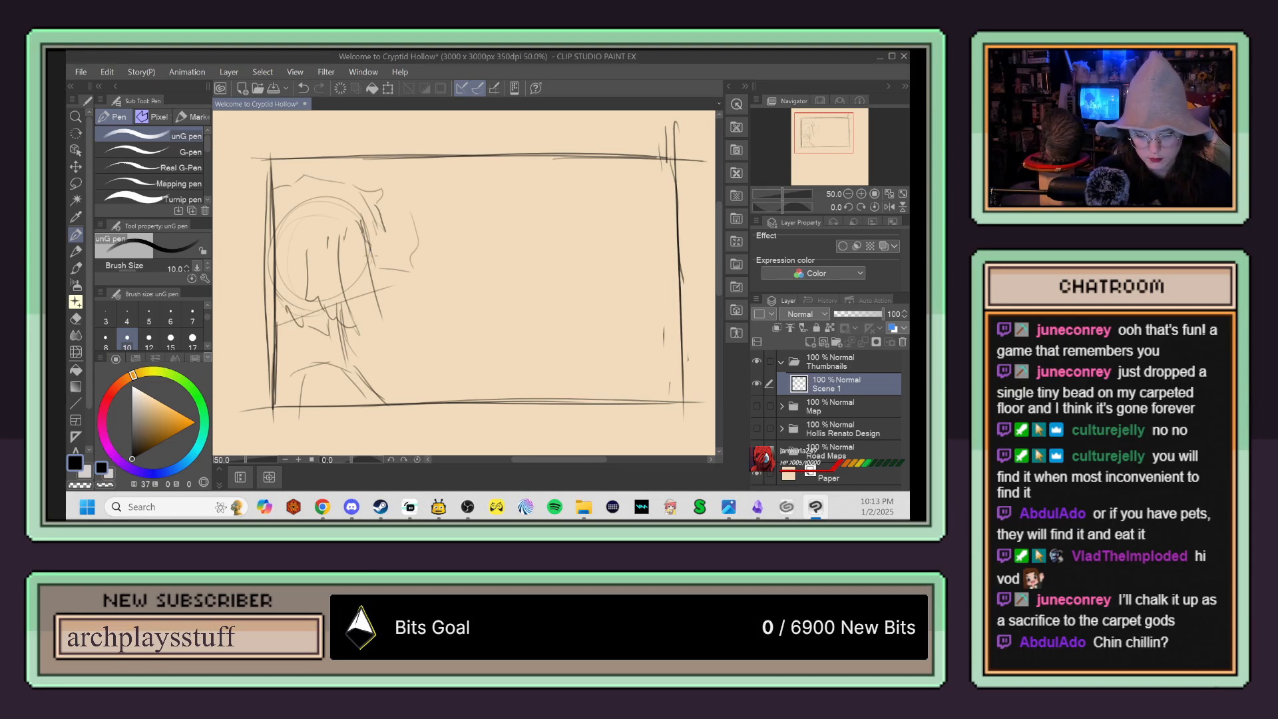
pyautogui.scroll(2, 383, 204)
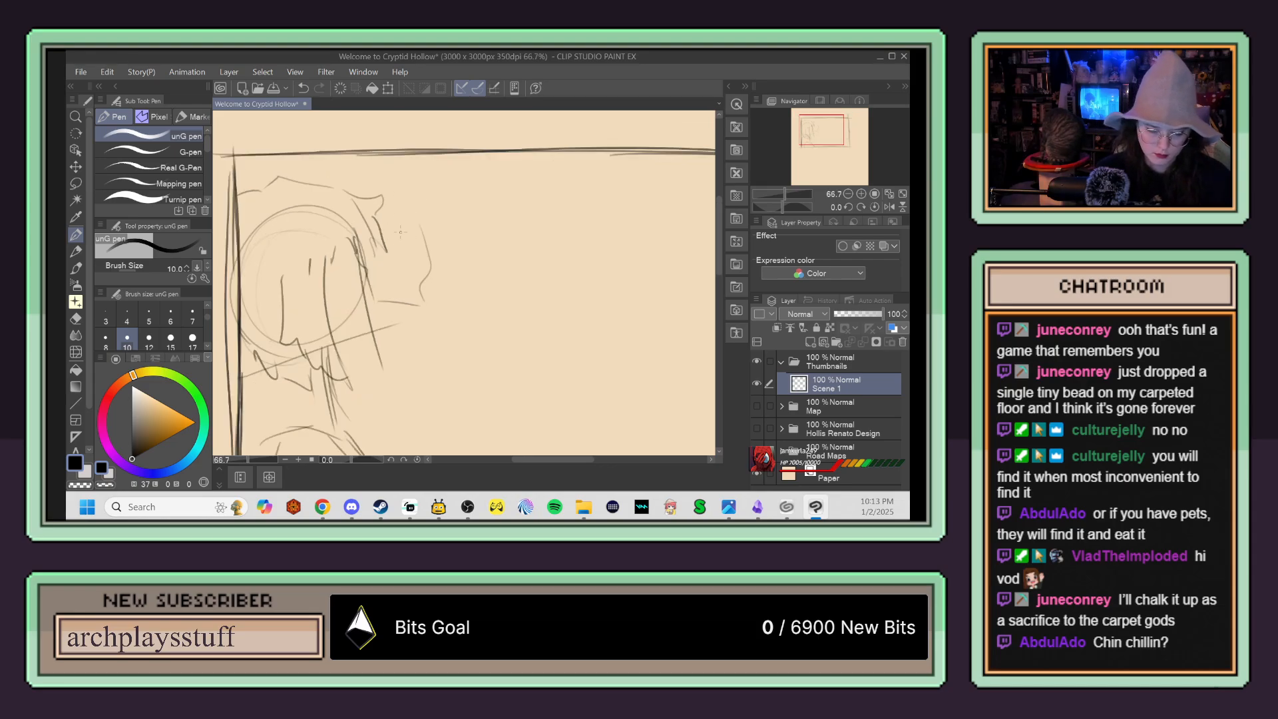
pyautogui.moveTo(338, 259)
pyautogui.mouseDown()
pyautogui.moveTo(365, 291)
pyautogui.moveTo(355, 313)
pyautogui.moveTo(370, 300)
pyautogui.moveTo(360, 337)
pyautogui.mouseUp()
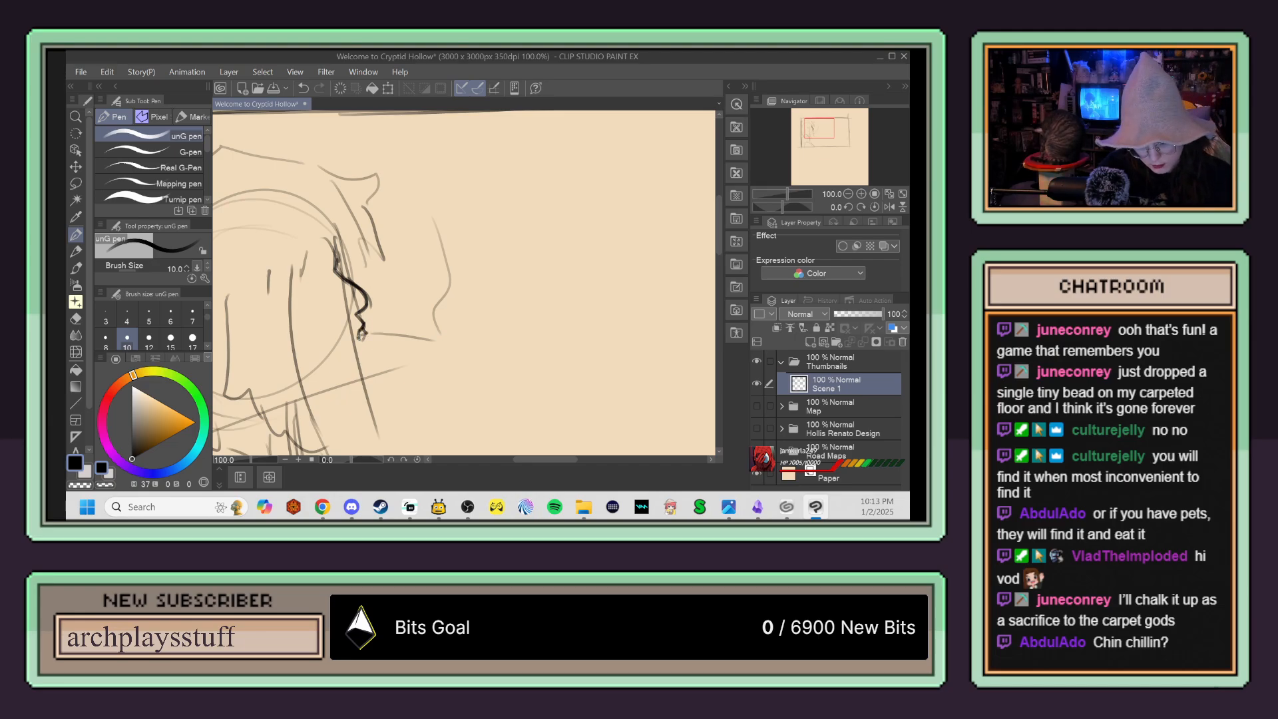
# Step: Erase the rough line at the mouth and redraw it as a short cigarette with a smoke line rising from its tip
pyautogui.press('e')
pyautogui.moveTo(423, 336)
pyautogui.mouseDown()
pyautogui.moveTo(442, 345)
pyautogui.moveTo(376, 333)
pyautogui.moveTo(419, 333)
pyautogui.moveTo(392, 334)
pyautogui.moveTo(404, 330)
pyautogui.mouseUp()
pyautogui.press('p')
pyautogui.press('e')
pyautogui.press('p')
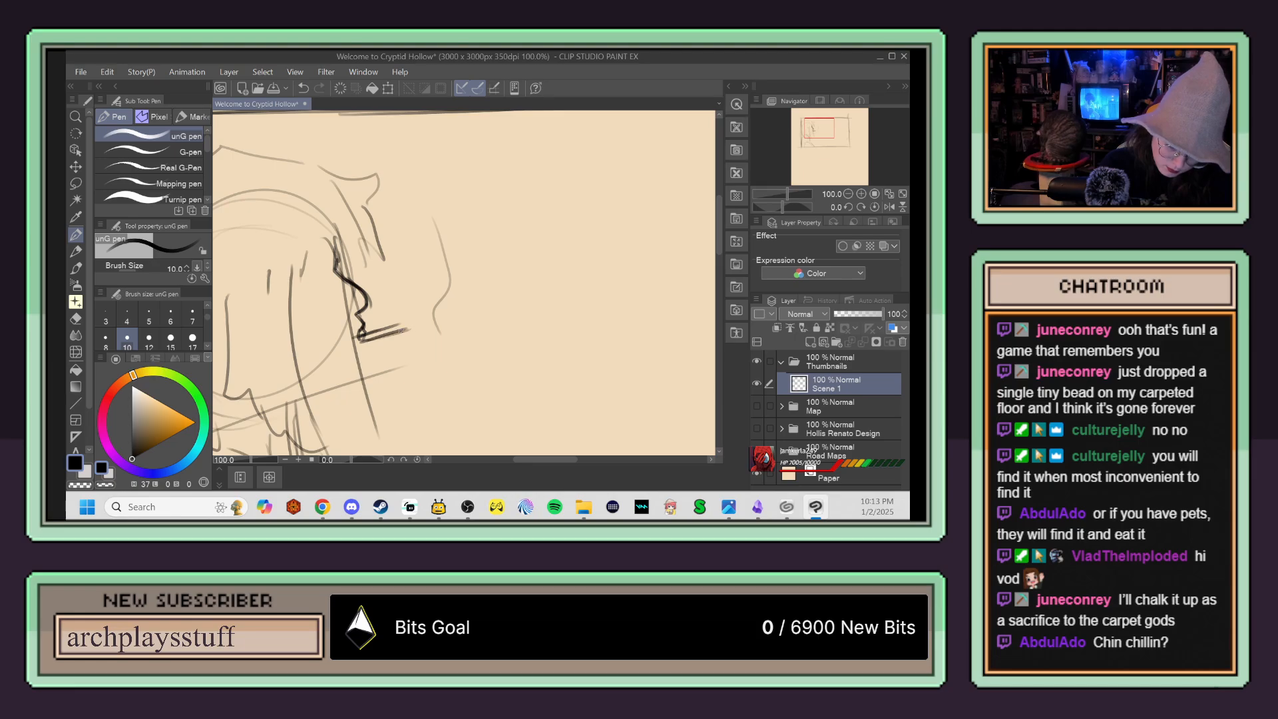
pyautogui.press('e')
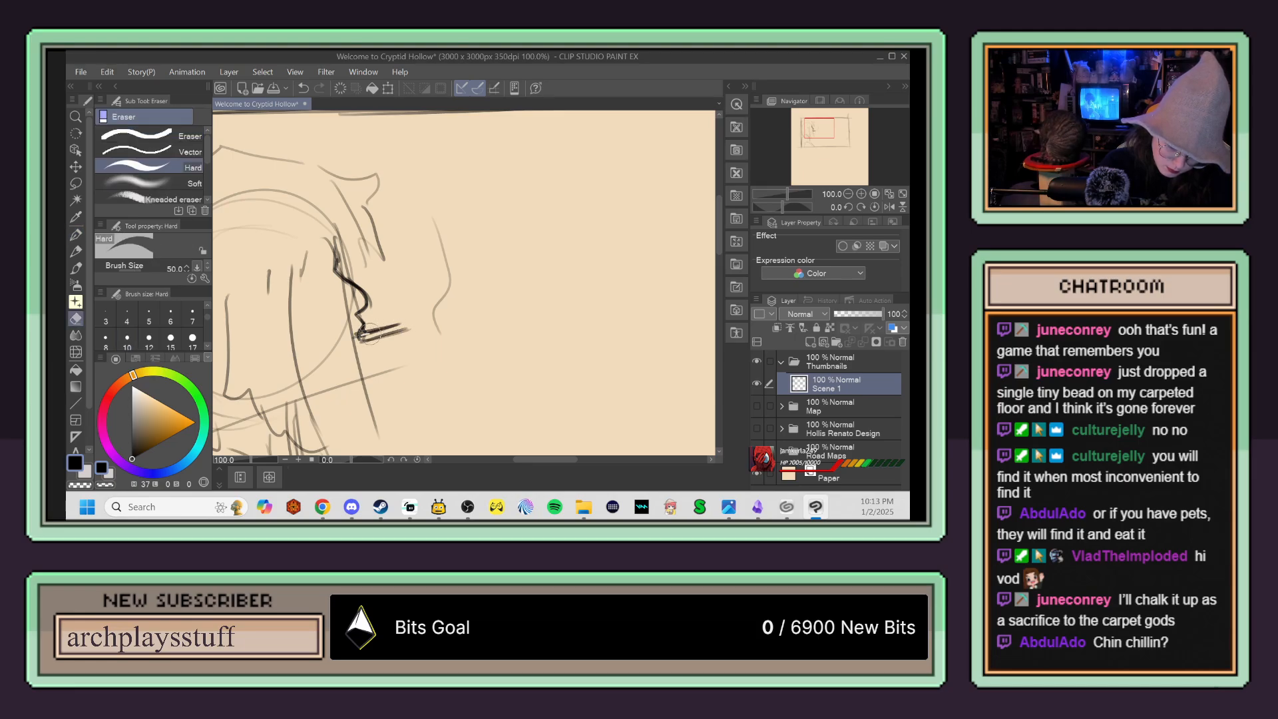
pyautogui.press('p')
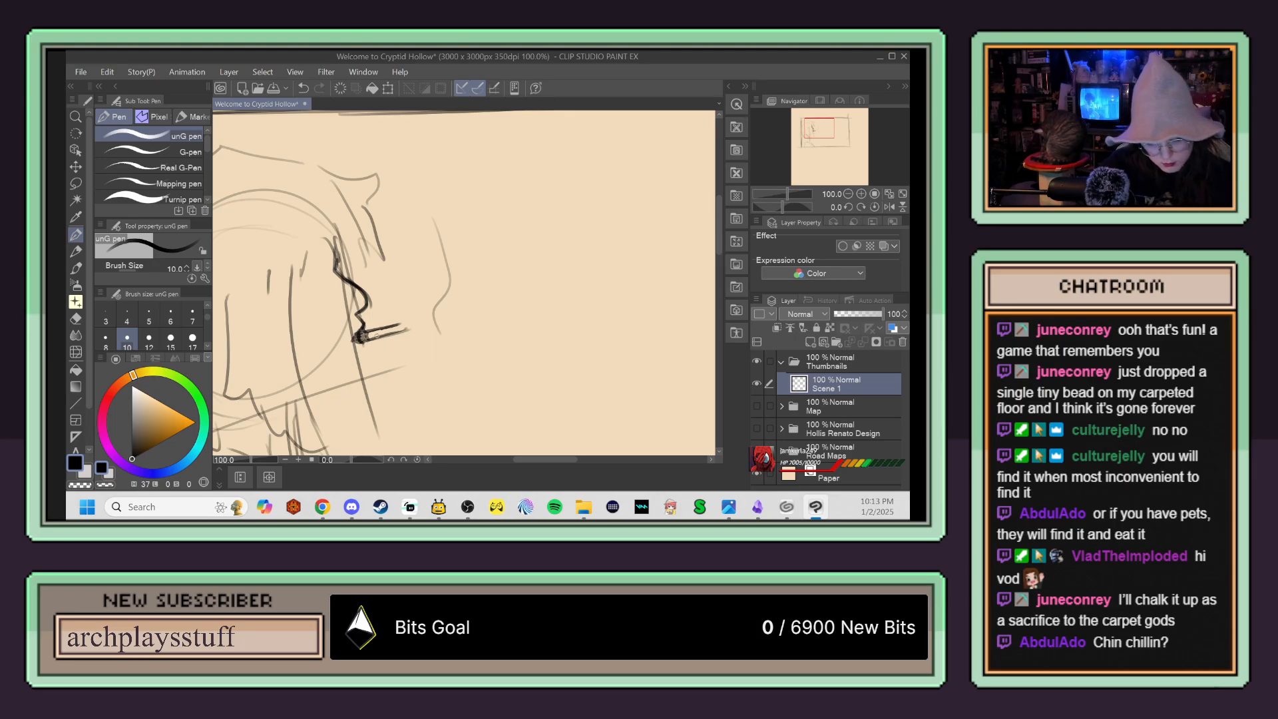
pyautogui.moveTo(388, 328)
pyautogui.mouseDown()
pyautogui.moveTo(417, 320)
pyautogui.moveTo(422, 331)
pyautogui.moveTo(398, 333)
pyautogui.moveTo(420, 310)
pyautogui.moveTo(424, 234)
pyautogui.mouseUp()
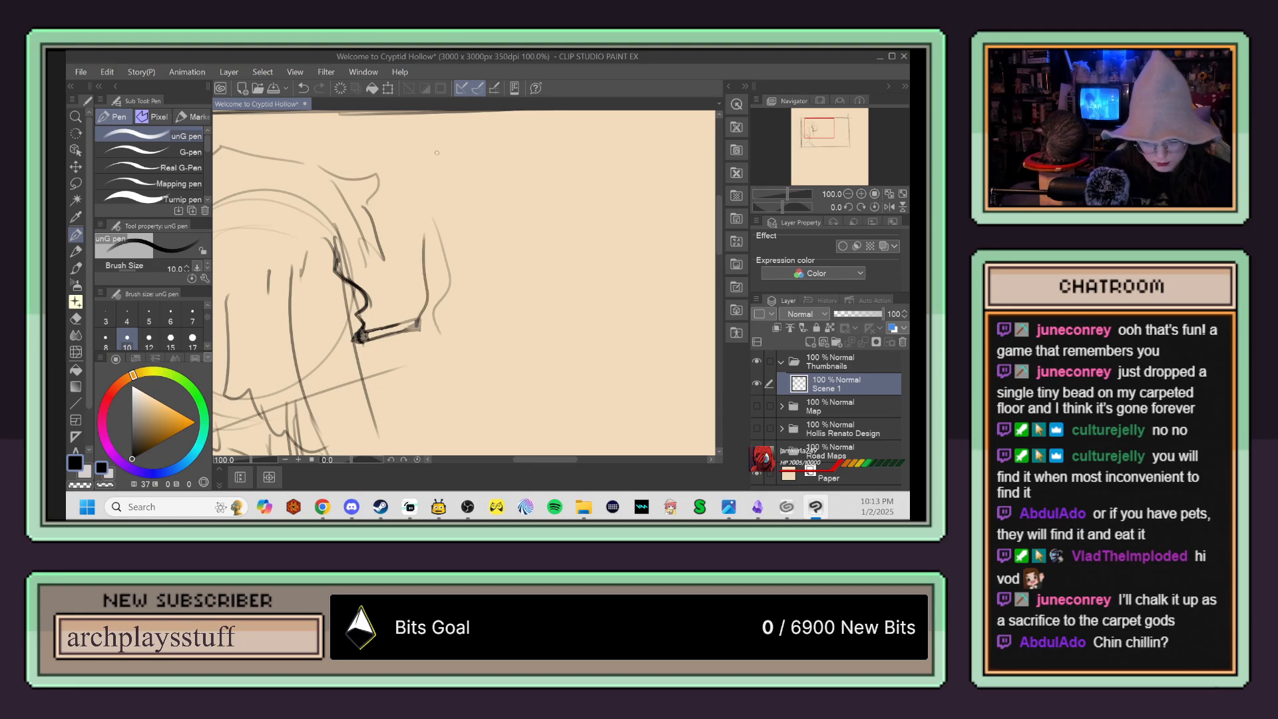
# Step: Darken the smoke line rising from the cigarette and draw the figure's lower lip, chin and jaw
pyautogui.moveTo(421, 323)
pyautogui.mouseDown()
pyautogui.moveTo(412, 177)
pyautogui.moveTo(421, 247)
pyautogui.mouseUp()
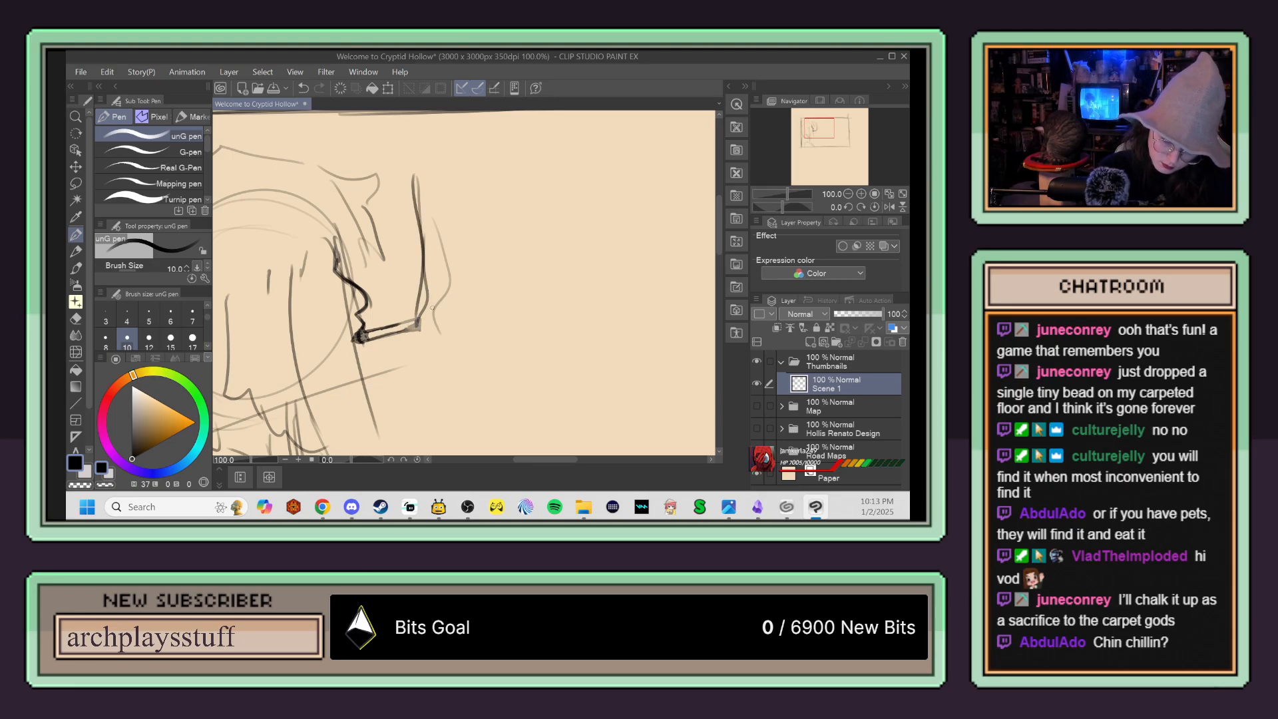
pyautogui.scroll(-1, 414, 325)
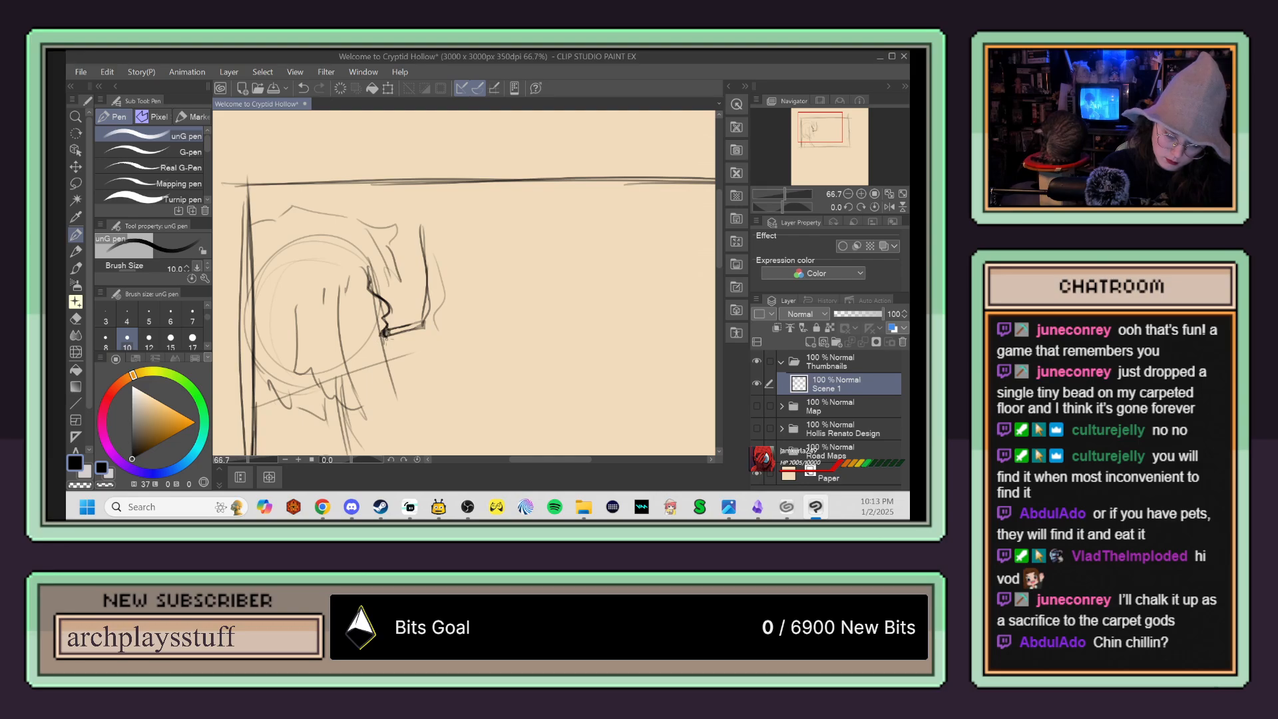
pyautogui.scroll(3, 385, 336)
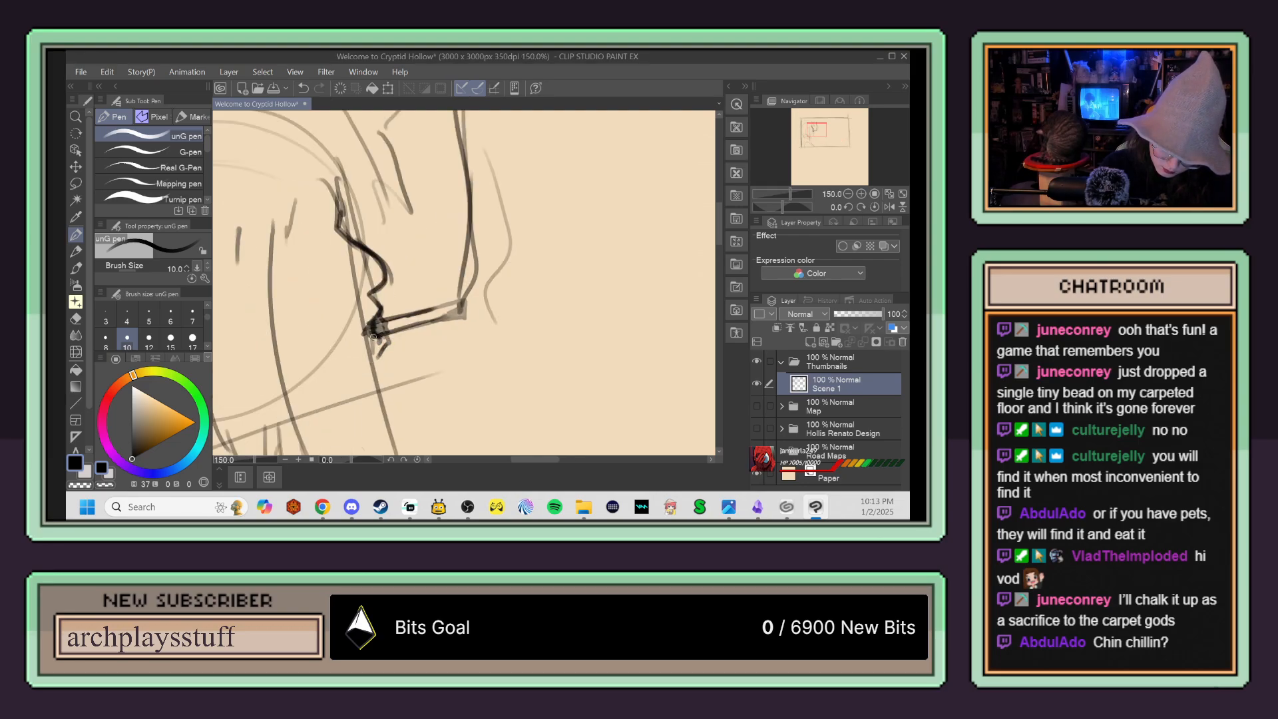
pyautogui.moveTo(380, 348)
pyautogui.mouseDown()
pyautogui.moveTo(398, 389)
pyautogui.moveTo(368, 405)
pyautogui.moveTo(397, 396)
pyautogui.moveTo(391, 409)
pyautogui.moveTo(310, 426)
pyautogui.mouseUp()
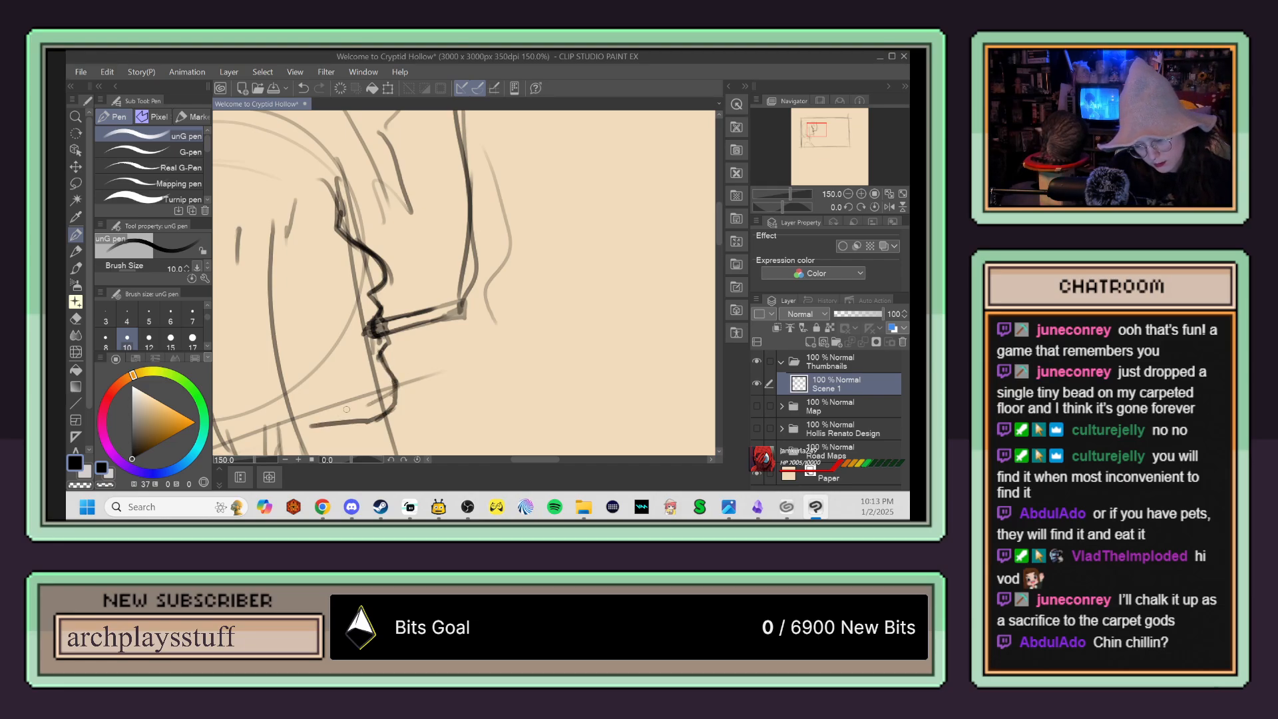
pyautogui.scroll(-1, 402, 421)
pyautogui.scroll(-1, 402, 407)
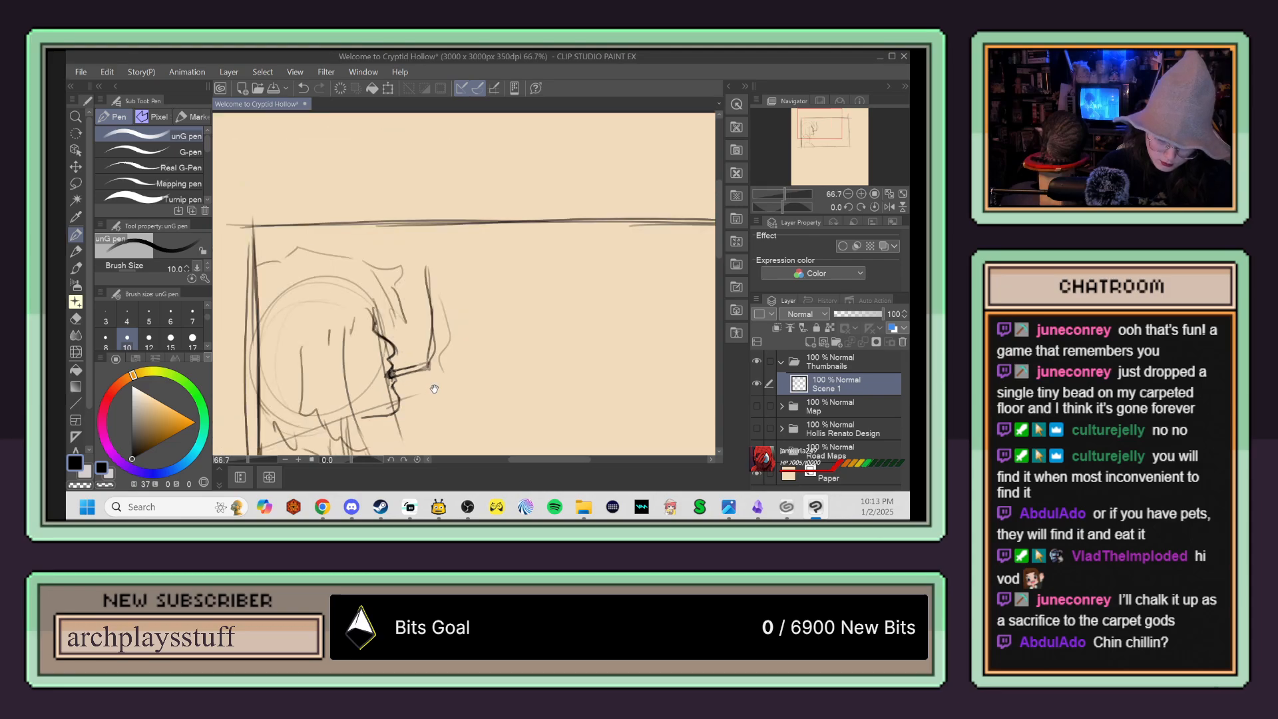
pyautogui.moveTo(426, 388); pyautogui.dragTo(390, 299)
pyautogui.moveTo(337, 335); pyautogui.dragTo(348, 372)
pyautogui.scroll(-1, 430, 377)
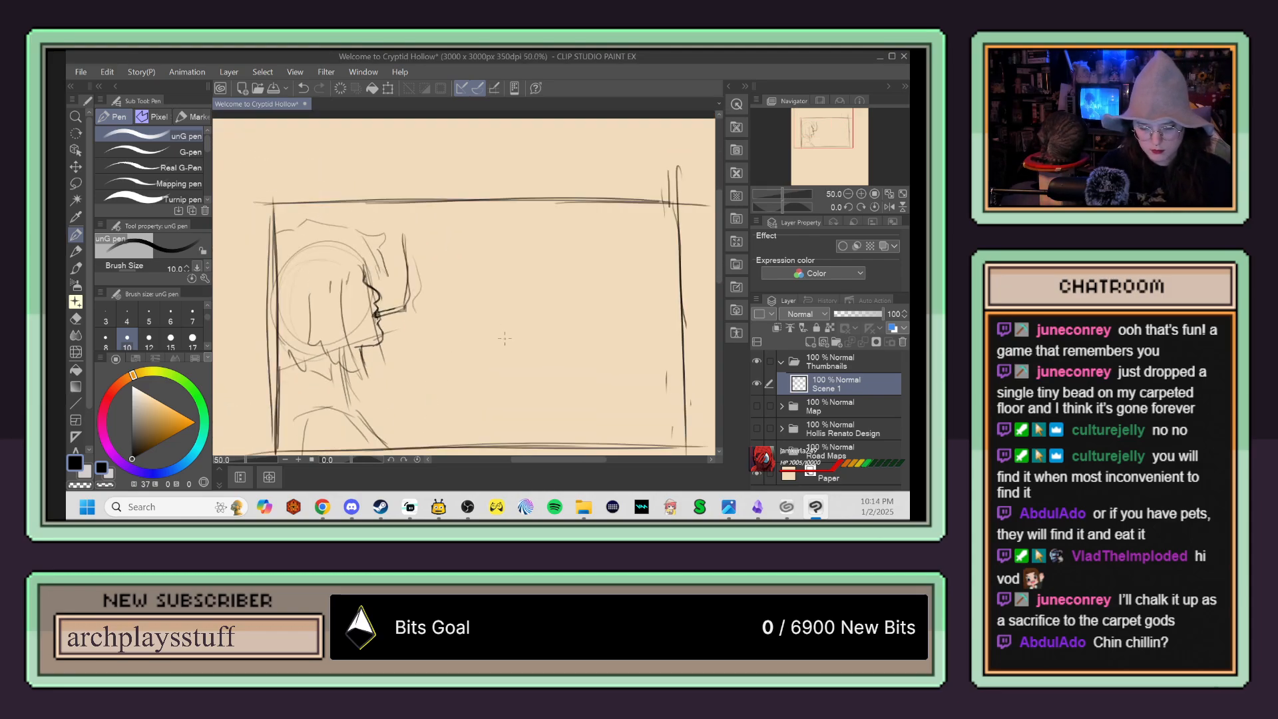
pyautogui.press('e')
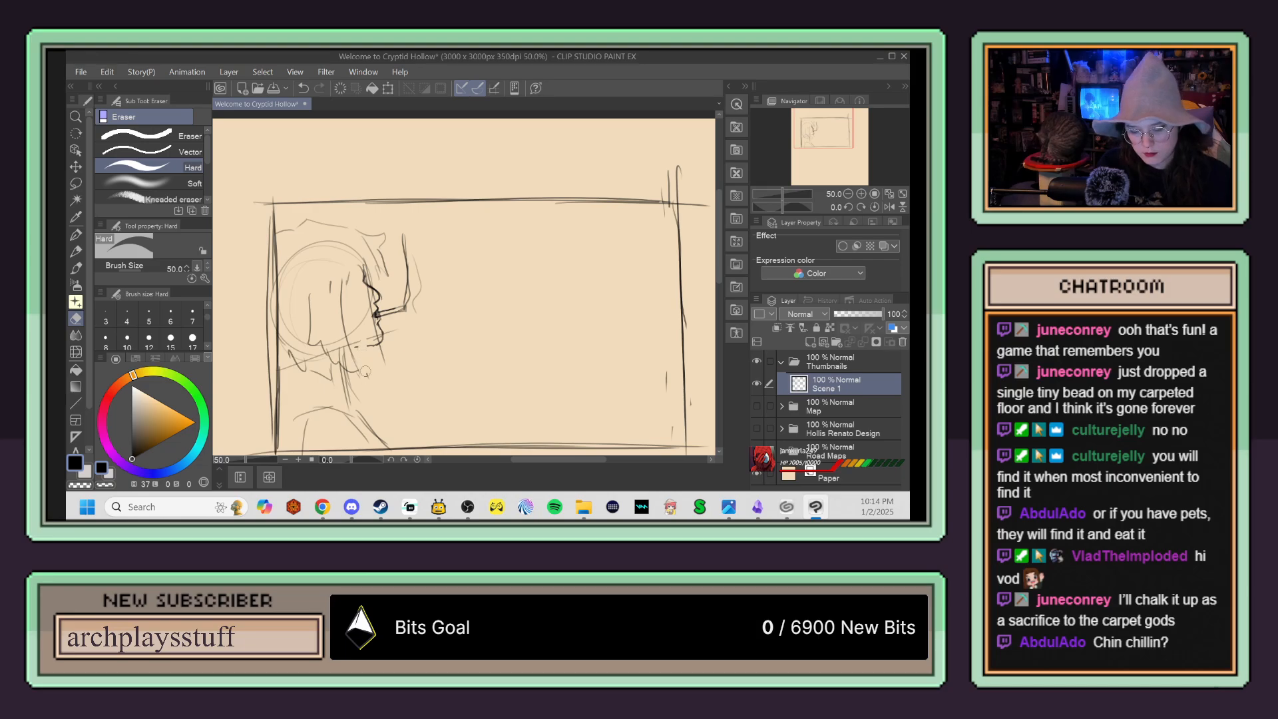
pyautogui.press('p')
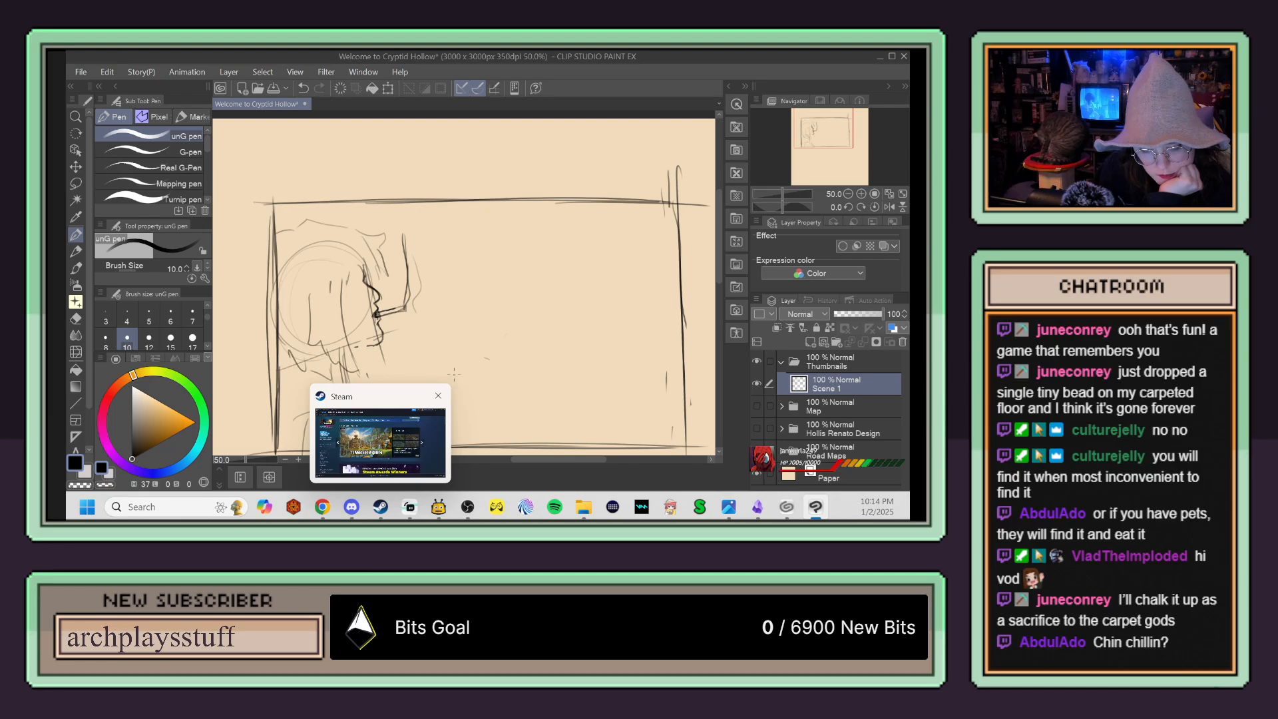
pyautogui.press('e')
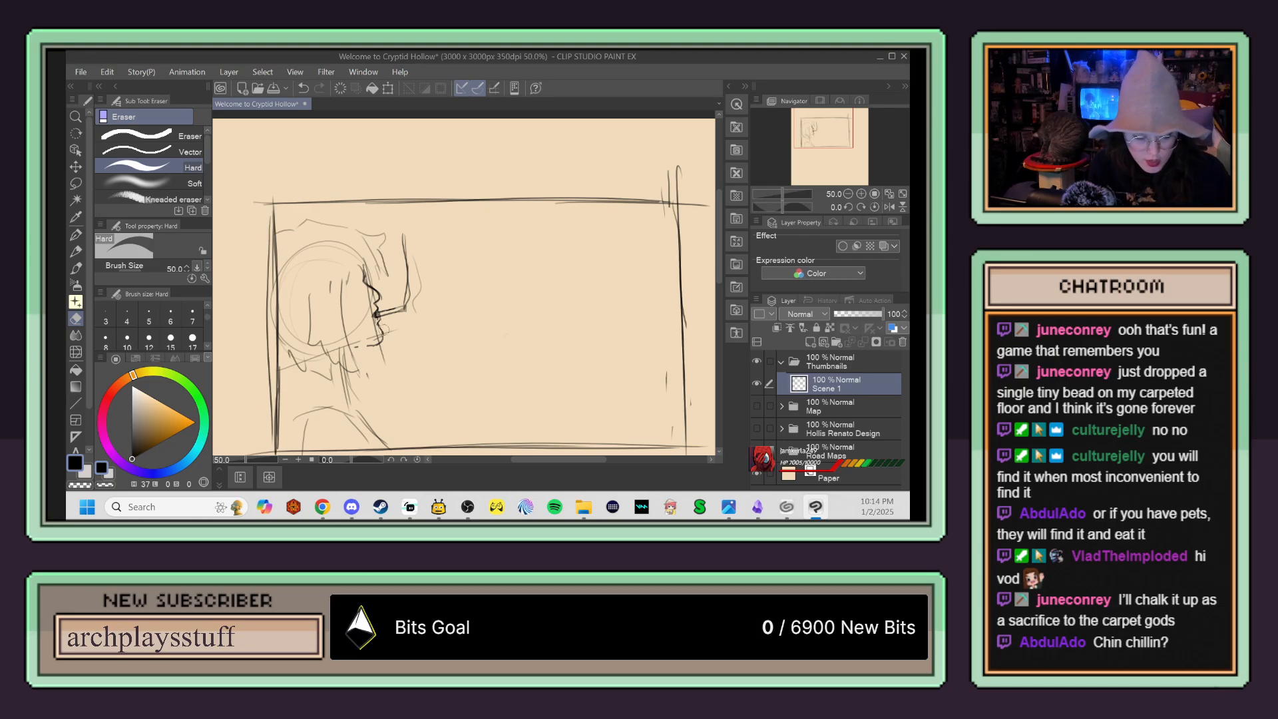
# Step: Select the figure with a rectangle, enlarge it, and shift it so the head fills the frame's left part and the shoulders fall below it
pyautogui.click(76, 183)
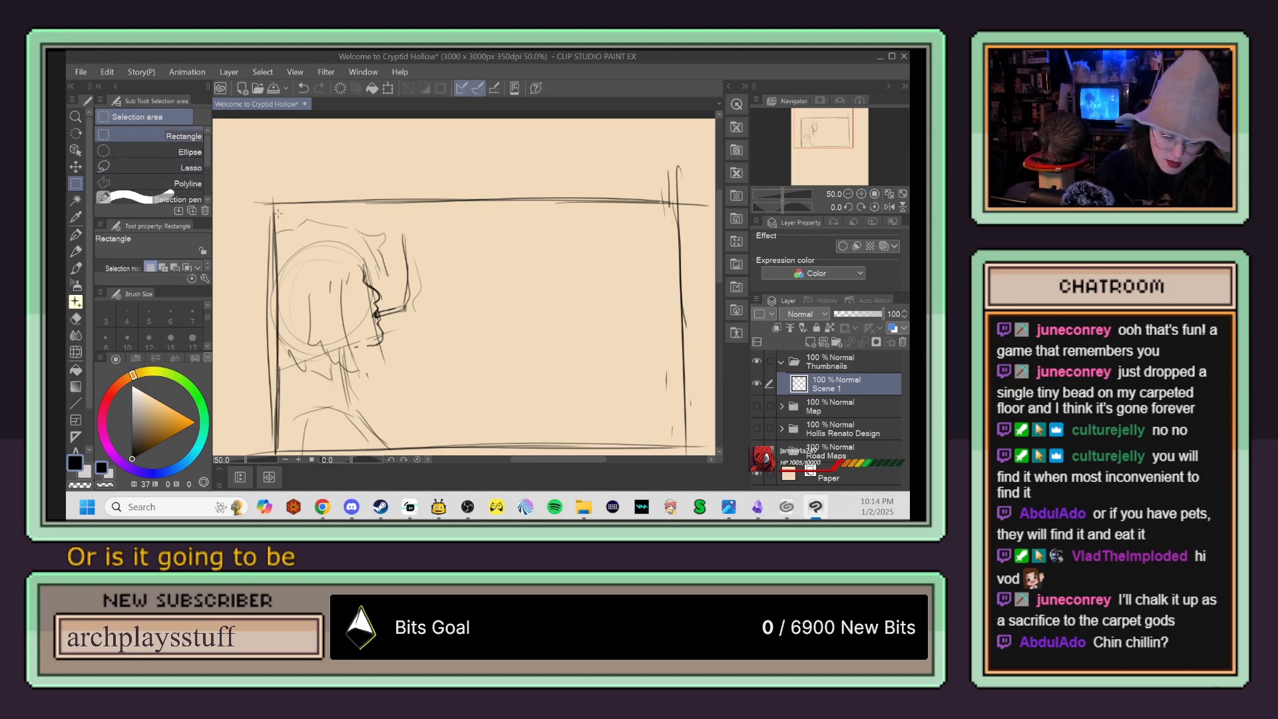
pyautogui.moveTo(276, 218)
pyautogui.mouseDown()
pyautogui.moveTo(293, 292)
pyautogui.moveTo(425, 437)
pyautogui.moveTo(483, 446)
pyautogui.mouseUp()
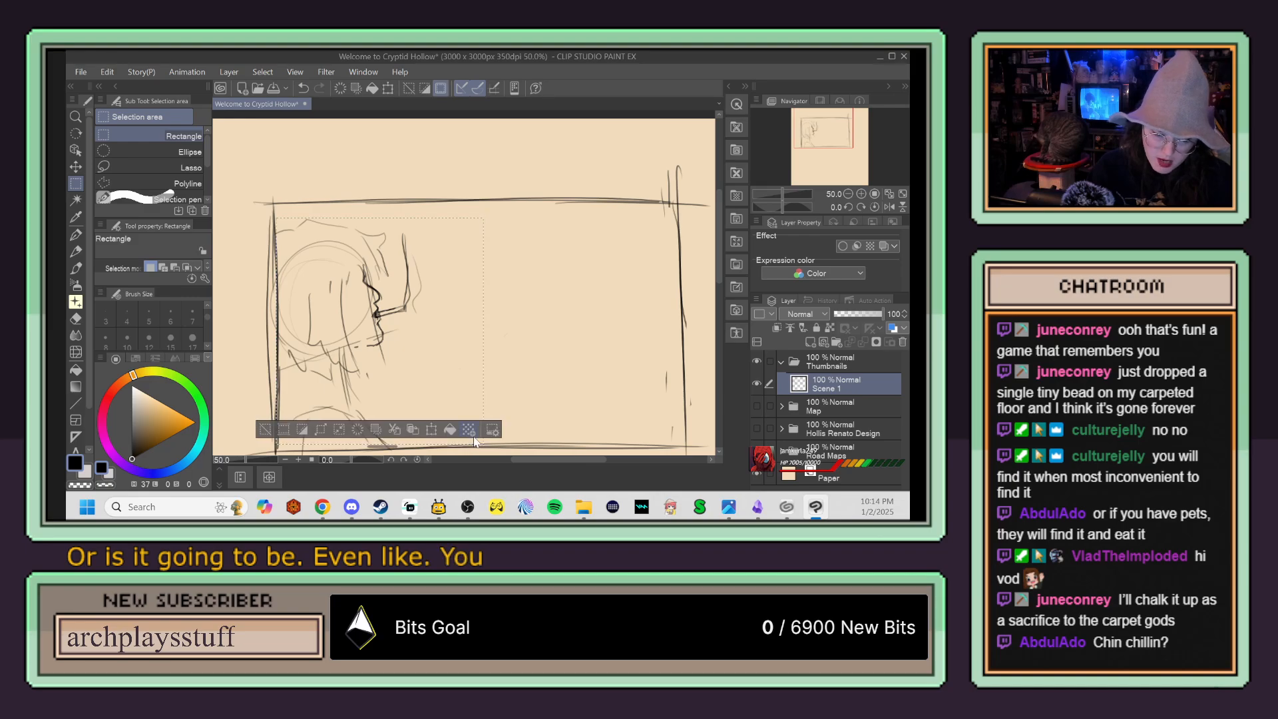
pyautogui.hotkey('ctrl', 't')
pyautogui.moveTo(483, 218)
pyautogui.mouseDown()
pyautogui.moveTo(525, 200)
pyautogui.moveTo(537, 161)
pyautogui.mouseUp()
pyautogui.moveTo(499, 258)
pyautogui.mouseDown()
pyautogui.moveTo(512, 295)
pyautogui.moveTo(498, 304)
pyautogui.mouseUp()
pyautogui.moveTo(533, 213)
pyautogui.mouseDown()
pyautogui.moveTo(589, 171)
pyautogui.moveTo(533, 213)
pyautogui.moveTo(577, 167)
pyautogui.moveTo(546, 255)
pyautogui.mouseUp()
pyautogui.scroll(-1, 536, 220)
pyautogui.scroll(-1, 530, 217)
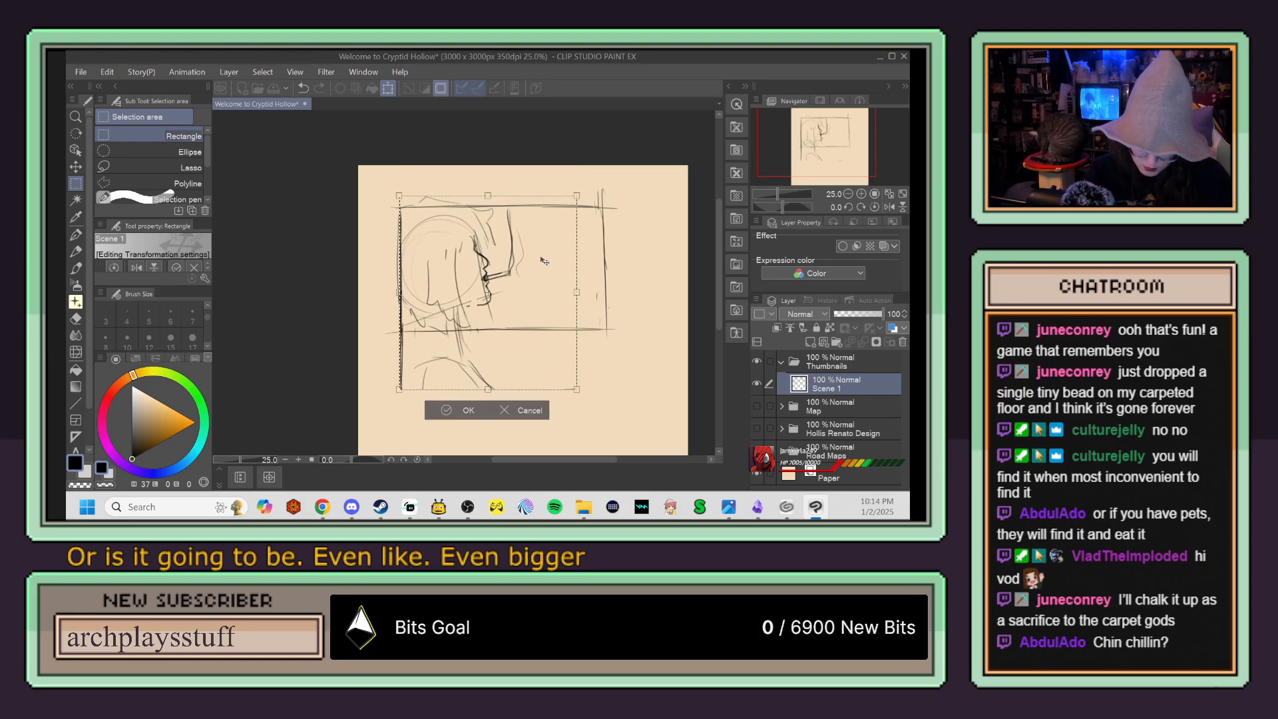
pyautogui.moveTo(577, 196); pyautogui.dragTo(589, 182)
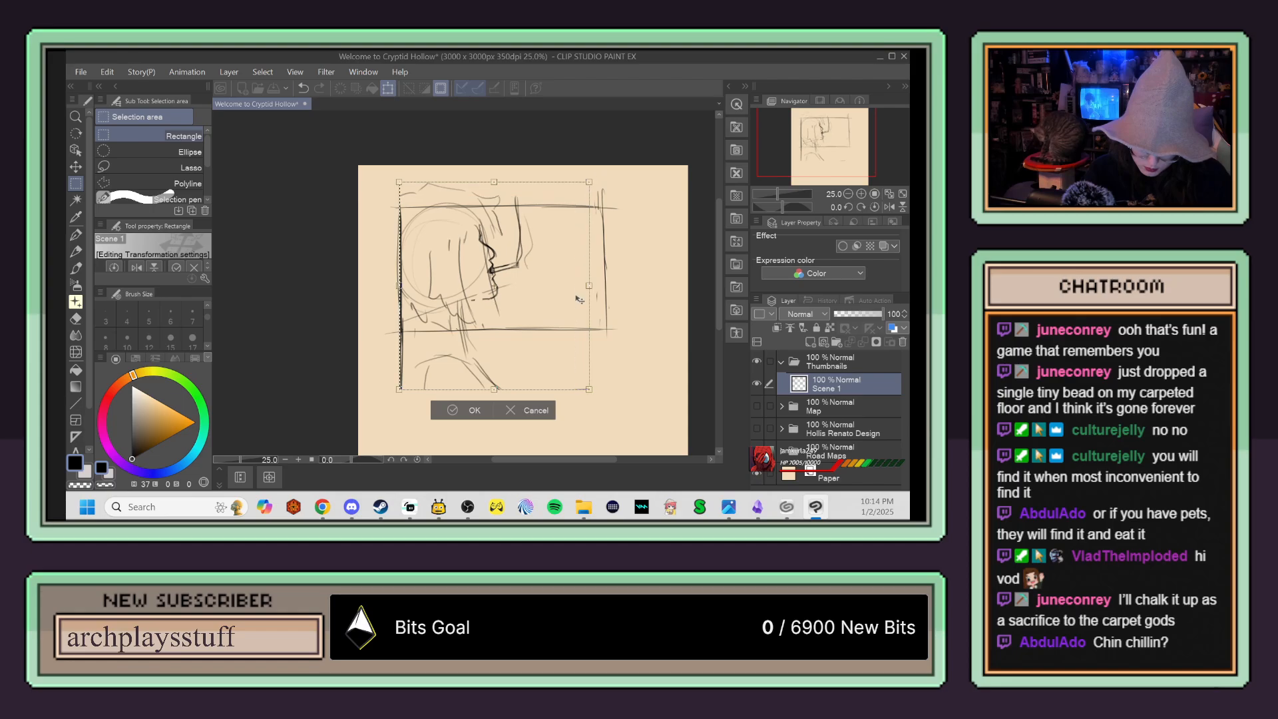
pyautogui.moveTo(588, 389)
pyautogui.mouseDown()
pyautogui.moveTo(575, 358)
pyautogui.moveTo(579, 373)
pyautogui.mouseUp()
pyautogui.moveTo(549, 305)
pyautogui.mouseDown()
pyautogui.moveTo(553, 323)
pyautogui.moveTo(542, 322)
pyautogui.moveTo(554, 331)
pyautogui.mouseUp()
pyautogui.click(478, 419)
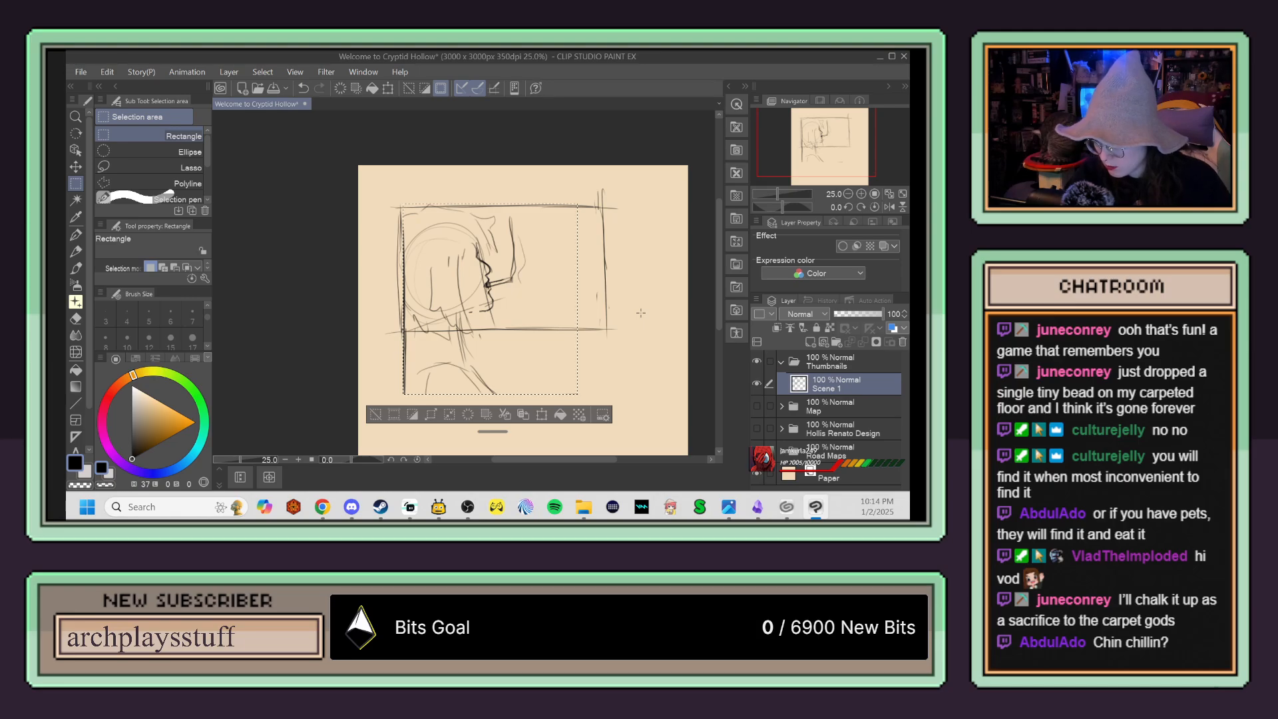
# Step: Deselect and erase the parts of the enlarged figure that extend below the frame's bottom edge
pyautogui.hotkey('ctrl', 'd')
pyautogui.press('e')
pyautogui.moveTo(404, 331); pyautogui.dragTo(404, 395)
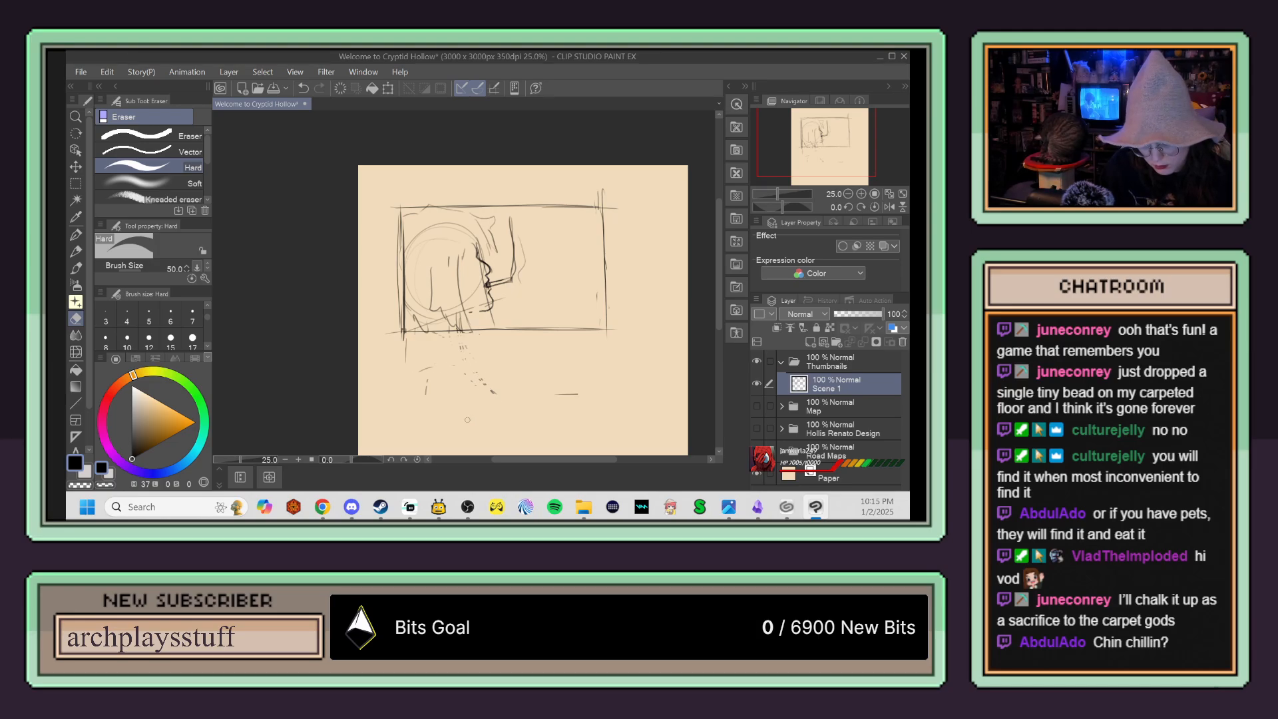
# Step: Switch the pen color to blue and rough in a second, front-facing head beside the profile with curved face guidelines and a side contour
pyautogui.press('p')
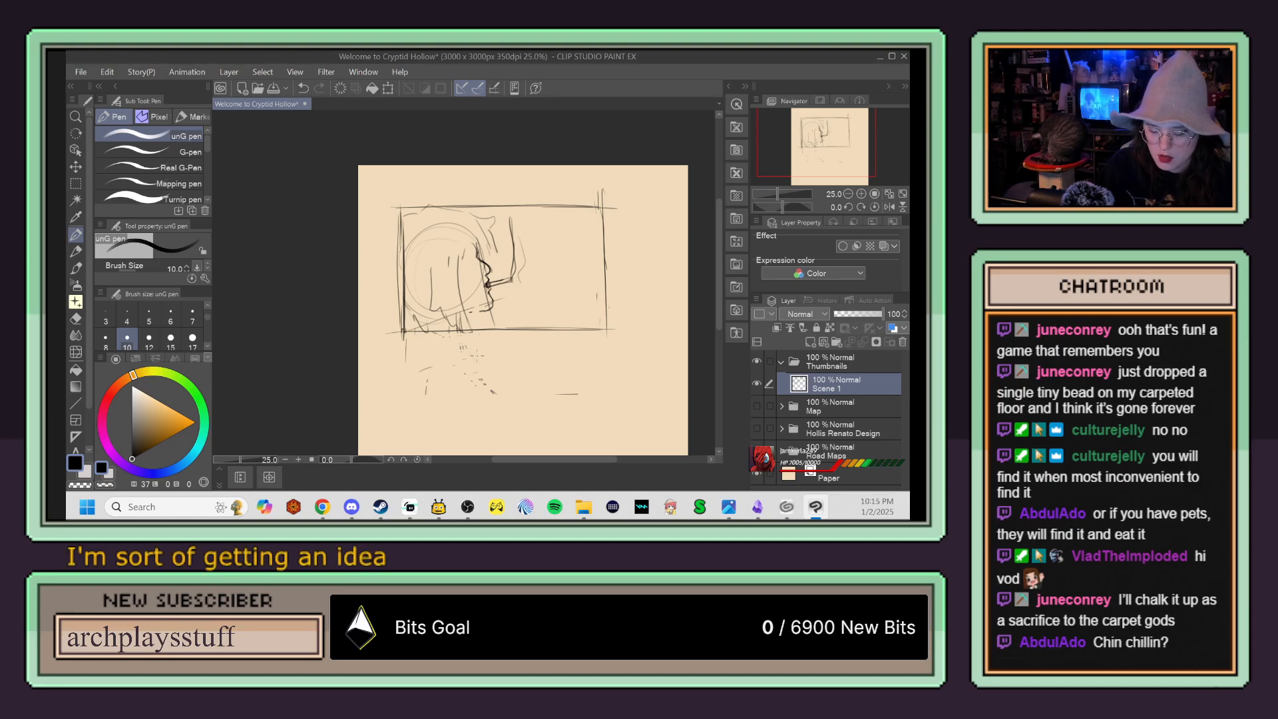
pyautogui.click(159, 474)
pyautogui.click(178, 422)
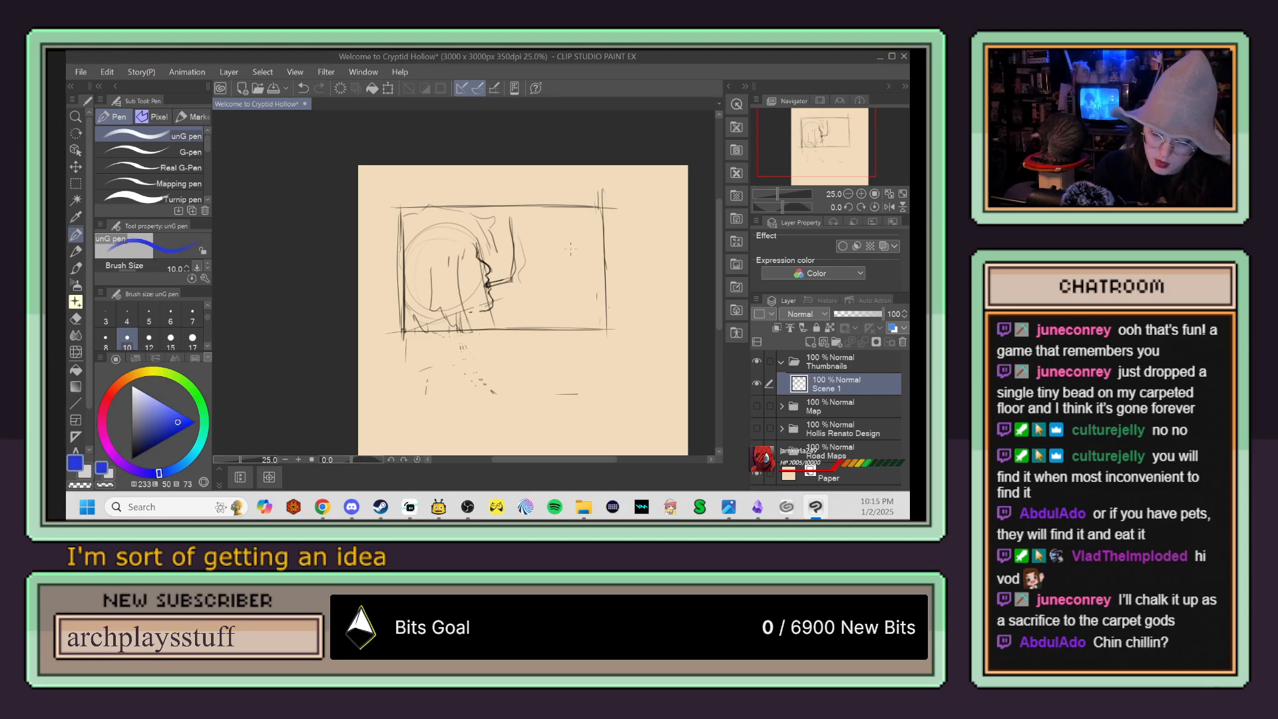
pyautogui.scroll(1, 548, 262)
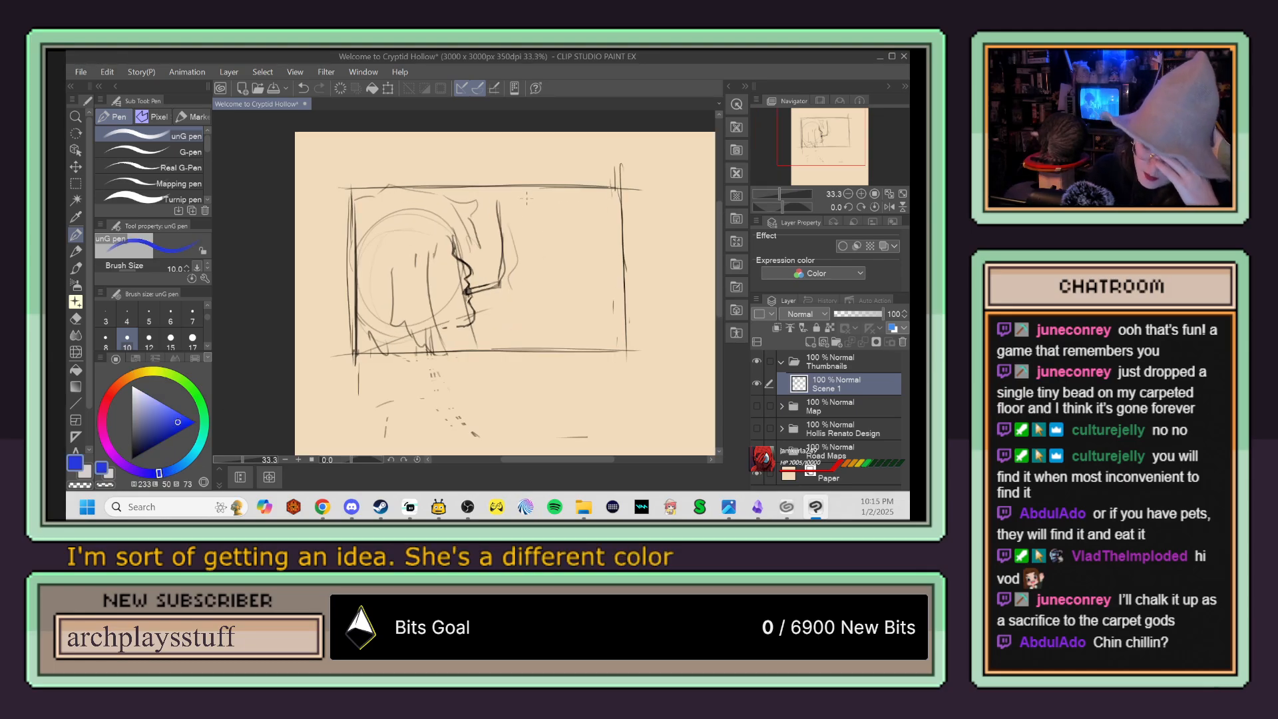
pyautogui.moveTo(521, 183)
pyautogui.mouseDown()
pyautogui.moveTo(552, 275)
pyautogui.moveTo(598, 282)
pyautogui.mouseUp()
pyautogui.moveTo(504, 248); pyautogui.dragTo(588, 282)
pyautogui.moveTo(561, 203); pyautogui.dragTo(538, 328)
pyautogui.moveTo(549, 236); pyautogui.dragTo(536, 326)
pyautogui.moveTo(504, 280)
pyautogui.mouseDown()
pyautogui.moveTo(555, 302)
pyautogui.moveTo(520, 289)
pyautogui.moveTo(590, 273)
pyautogui.mouseUp()
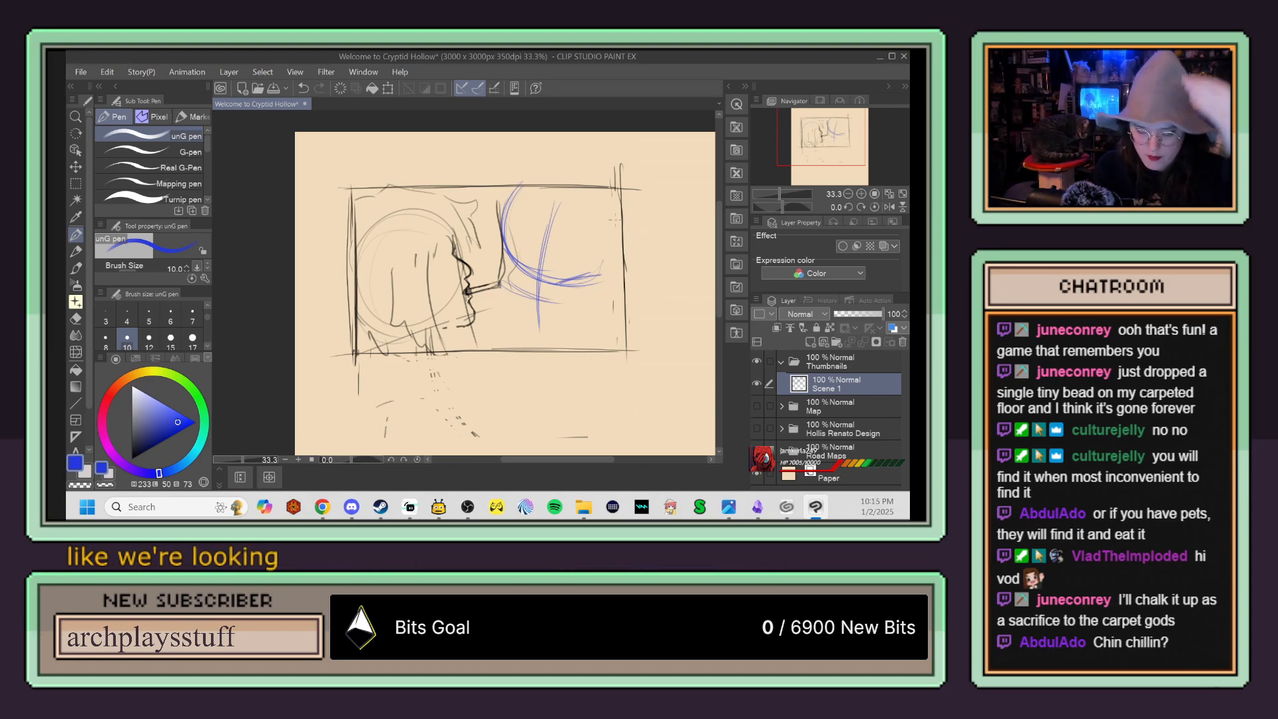
pyautogui.moveTo(509, 252)
pyautogui.mouseDown()
pyautogui.moveTo(531, 273)
pyautogui.moveTo(521, 262)
pyautogui.mouseUp()
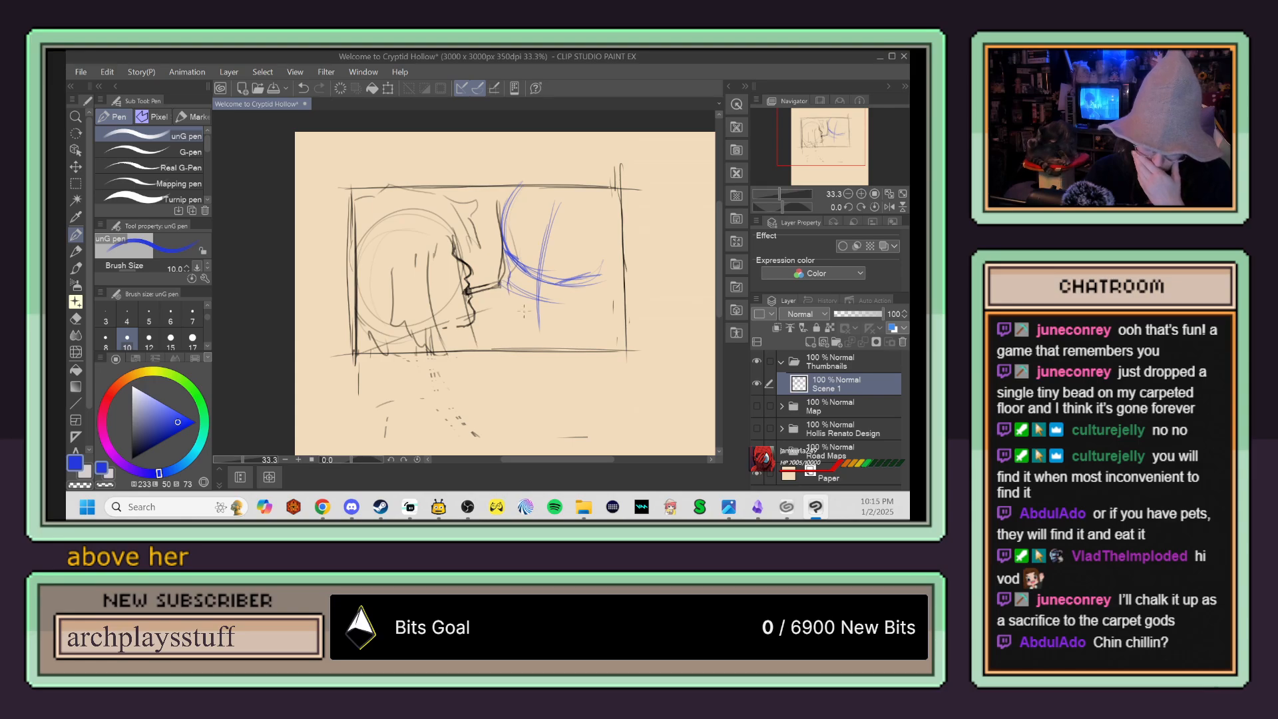
pyautogui.moveTo(505, 248)
pyautogui.mouseDown()
pyautogui.moveTo(502, 285)
pyautogui.moveTo(527, 334)
pyautogui.mouseUp()
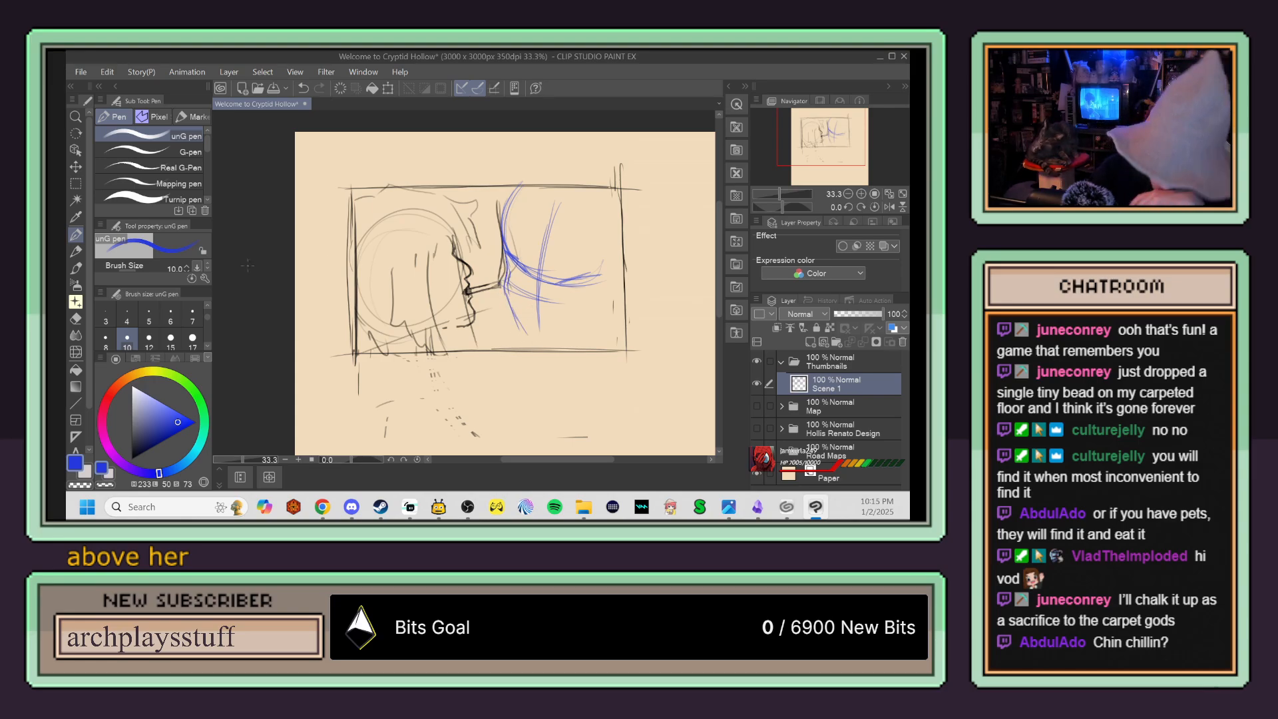
# Step: Select the blue head guidelines with a rectangle, scale them down slightly, and deselect
pyautogui.click(76, 183)
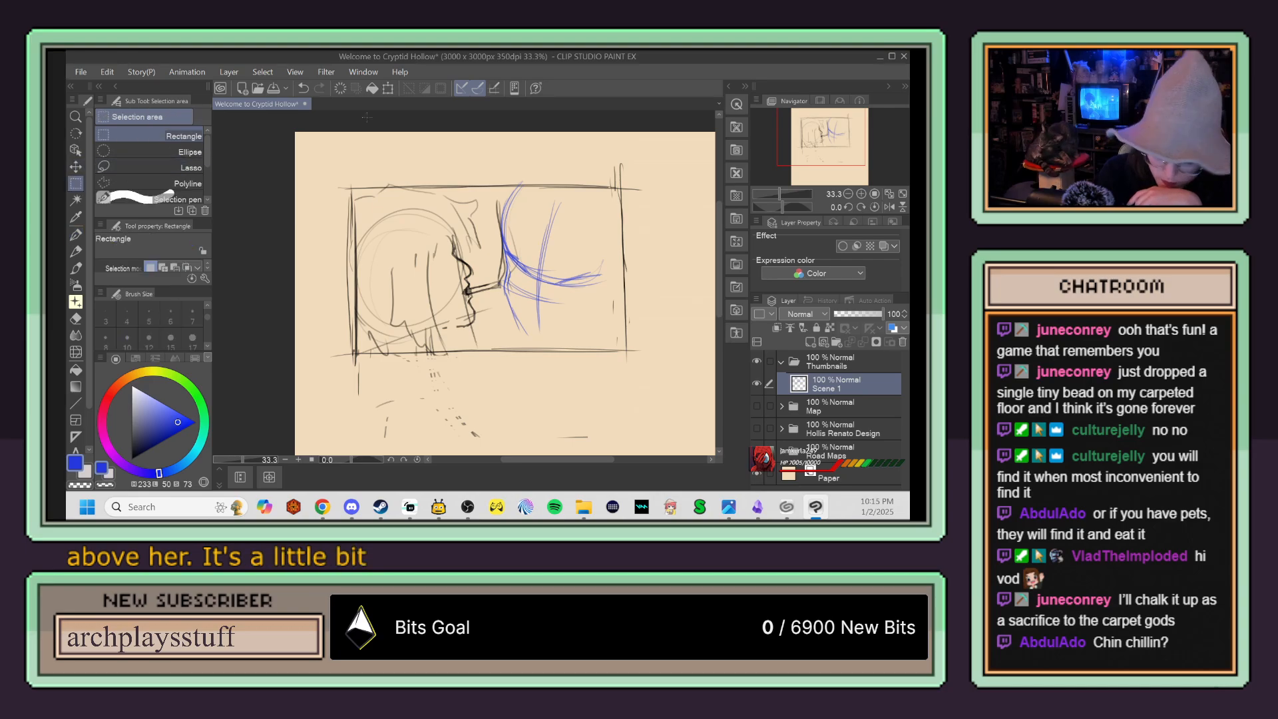
pyautogui.moveTo(498, 191)
pyautogui.mouseDown()
pyautogui.moveTo(523, 290)
pyautogui.moveTo(617, 344)
pyautogui.moveTo(607, 323)
pyautogui.mouseUp()
pyautogui.hotkey('ctrl', 't')
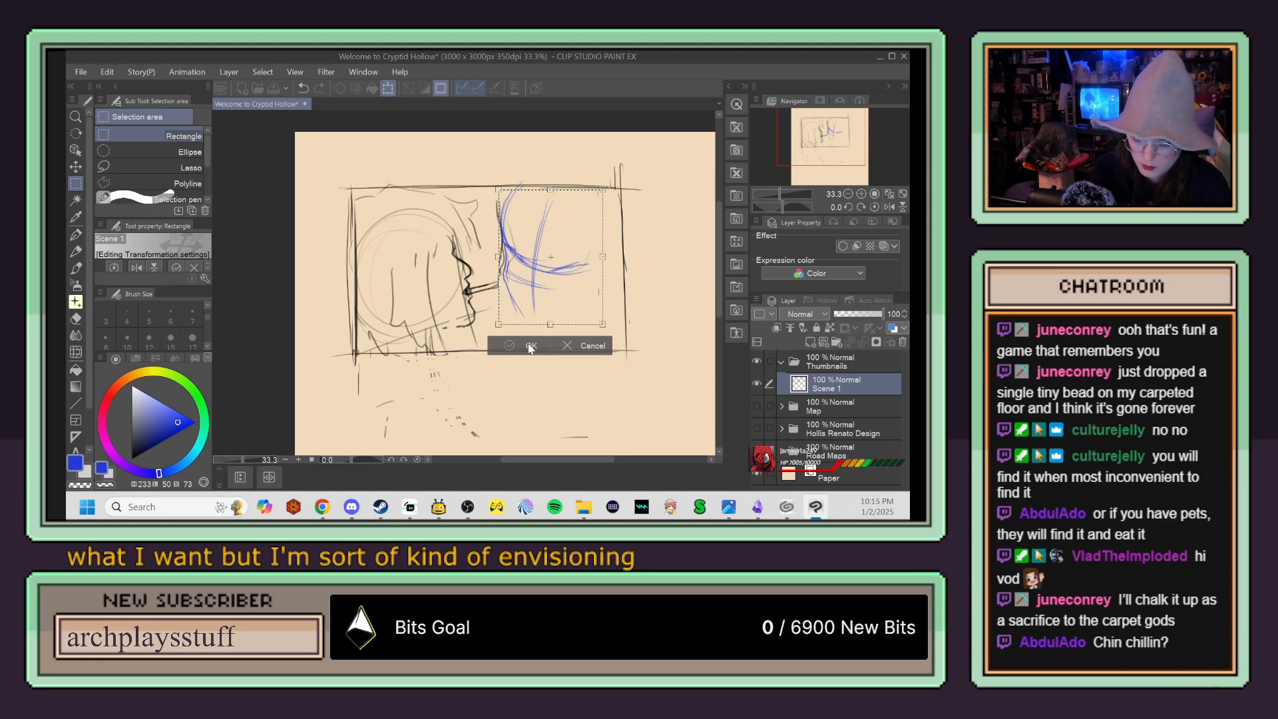
pyautogui.click(530, 344)
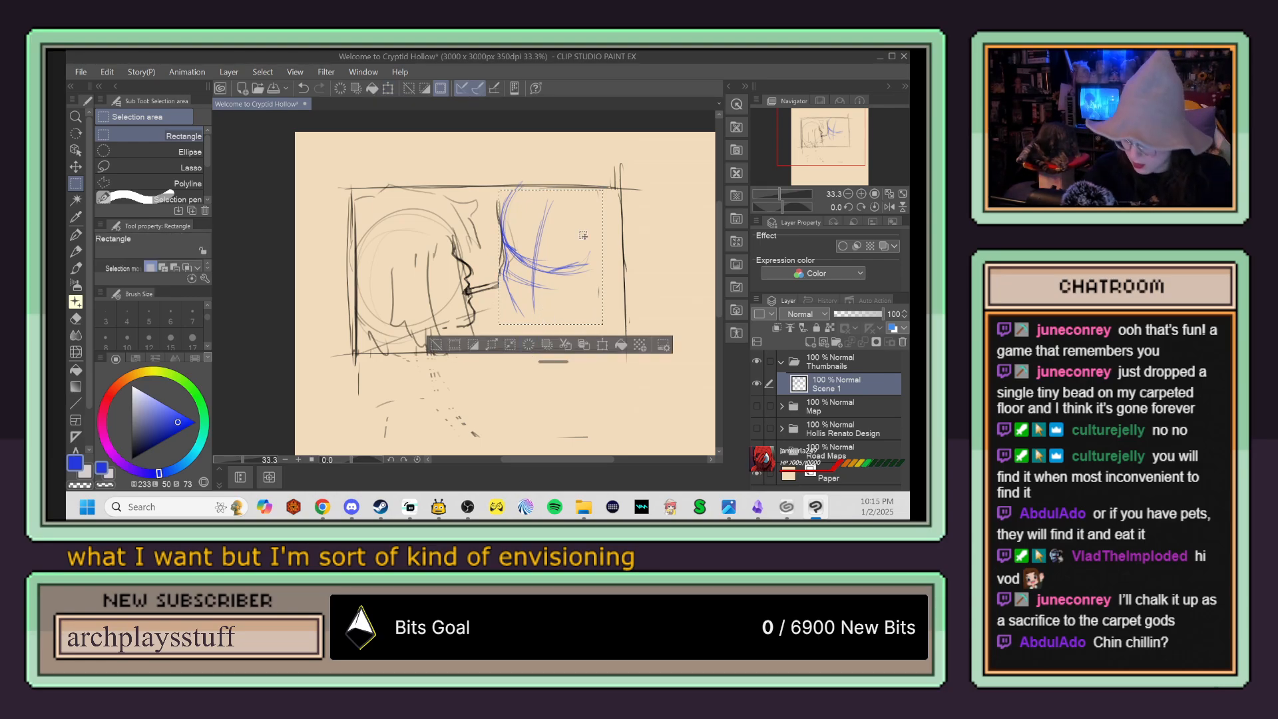
pyautogui.hotkey('ctrl', 'd')
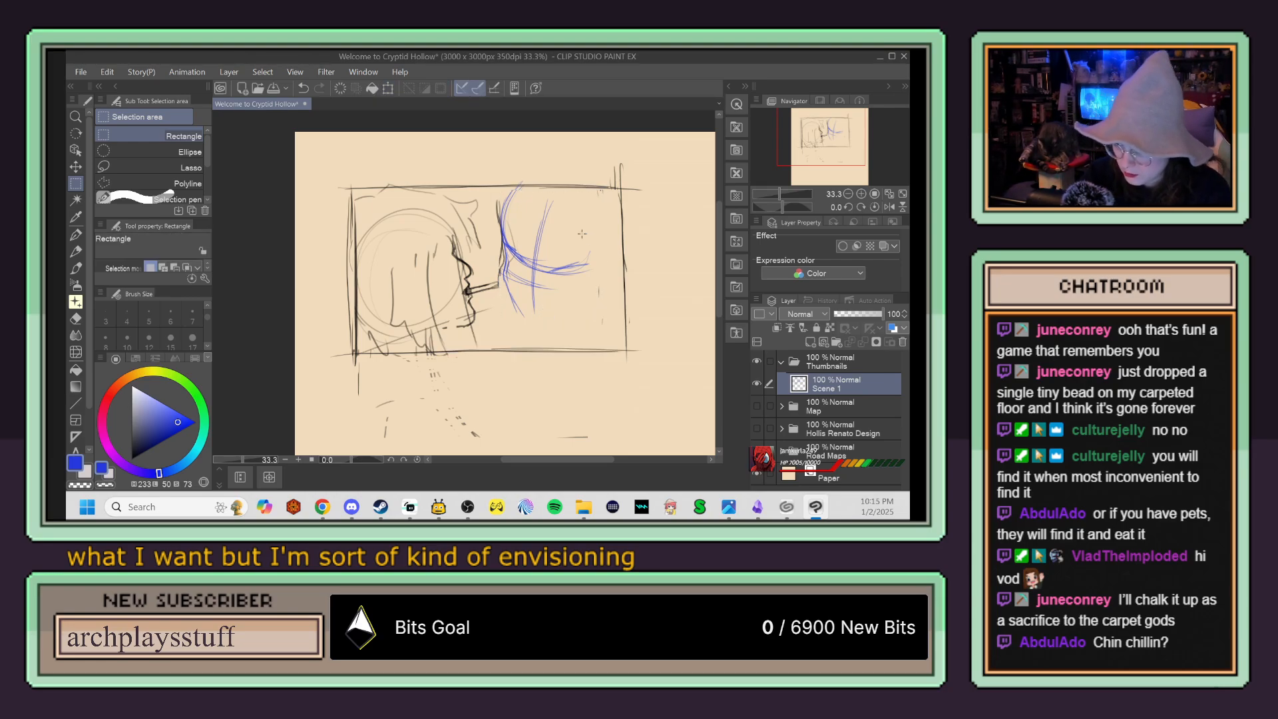
pyautogui.moveTo(527, 318); pyautogui.dragTo(537, 335)
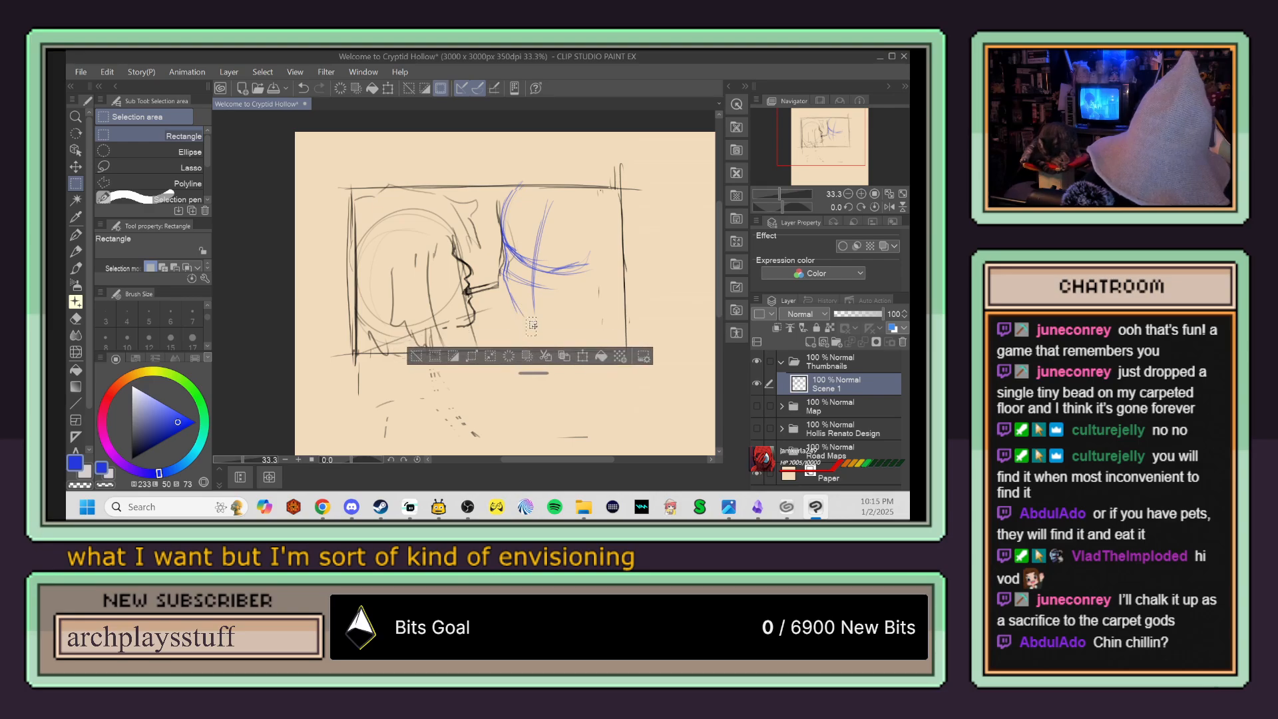
pyautogui.hotkey('ctrl', 'd')
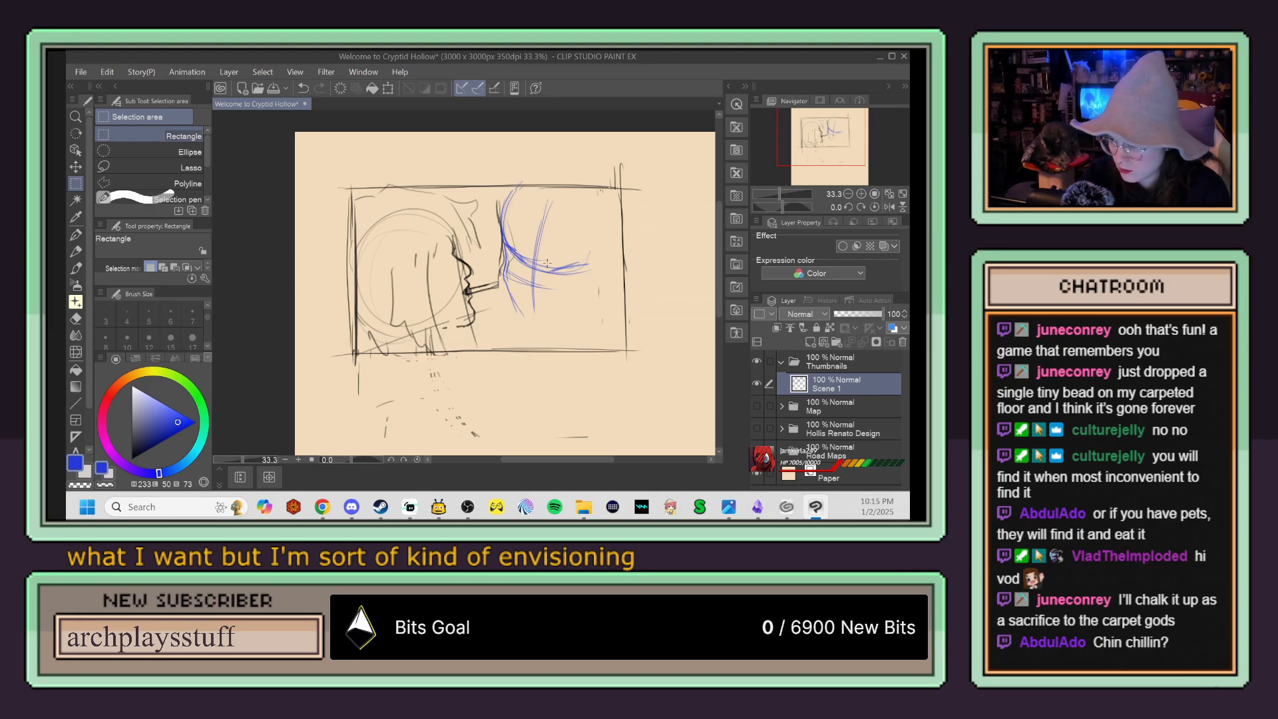
# Step: Draw the blue face's jaw, lowered eyes and nose, and add a mouth holding a cigarette that points down over the jaw
pyautogui.press('p')
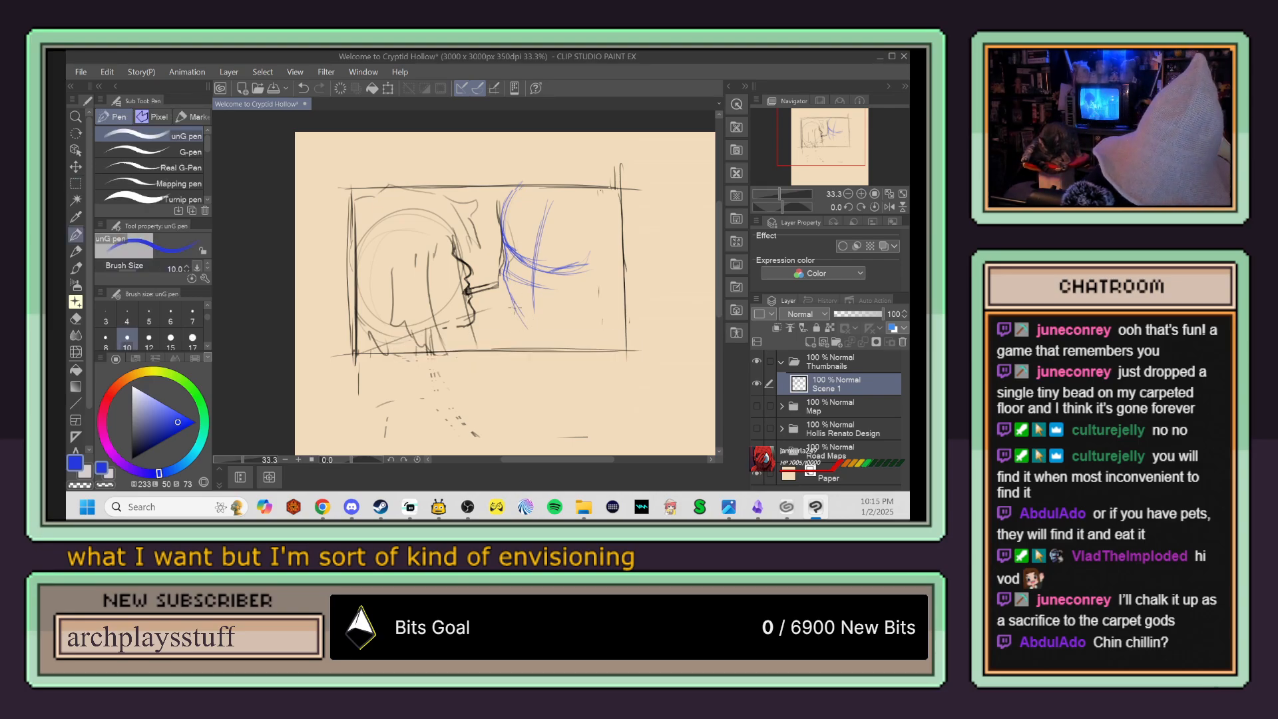
pyautogui.moveTo(517, 313)
pyautogui.mouseDown()
pyautogui.moveTo(543, 327)
pyautogui.moveTo(596, 313)
pyautogui.mouseUp()
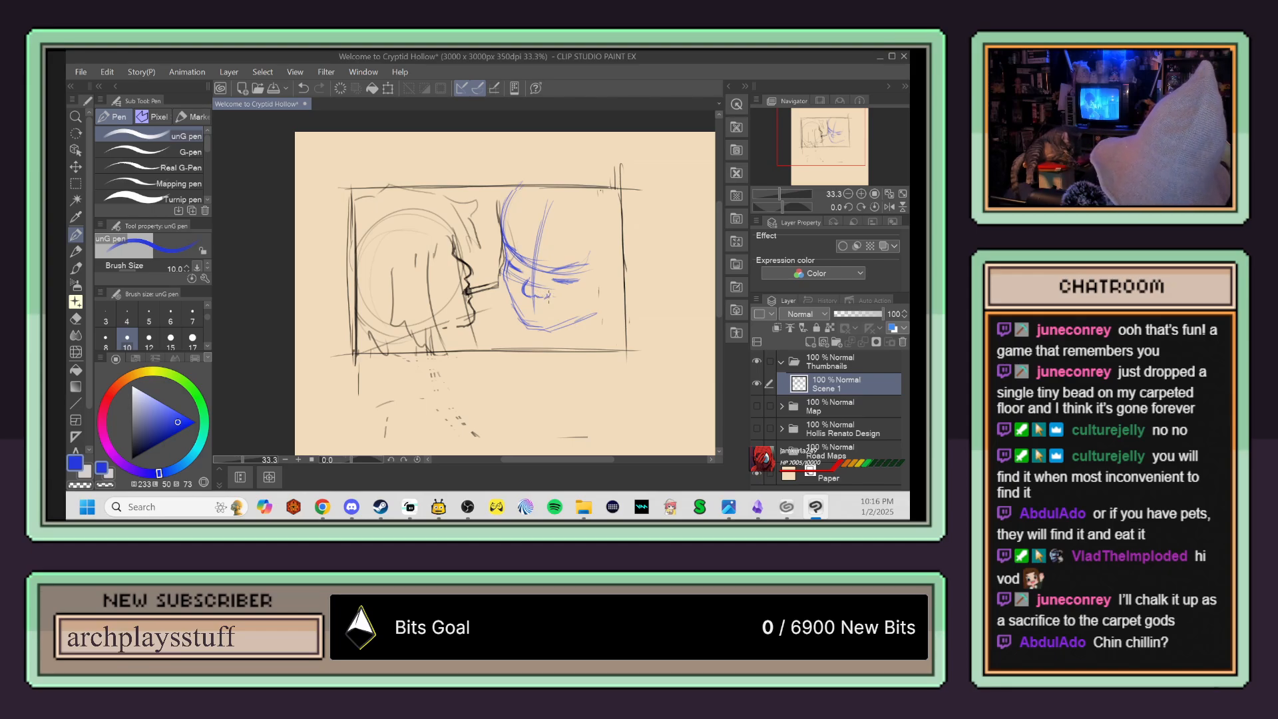
pyautogui.scroll(2, 602, 321)
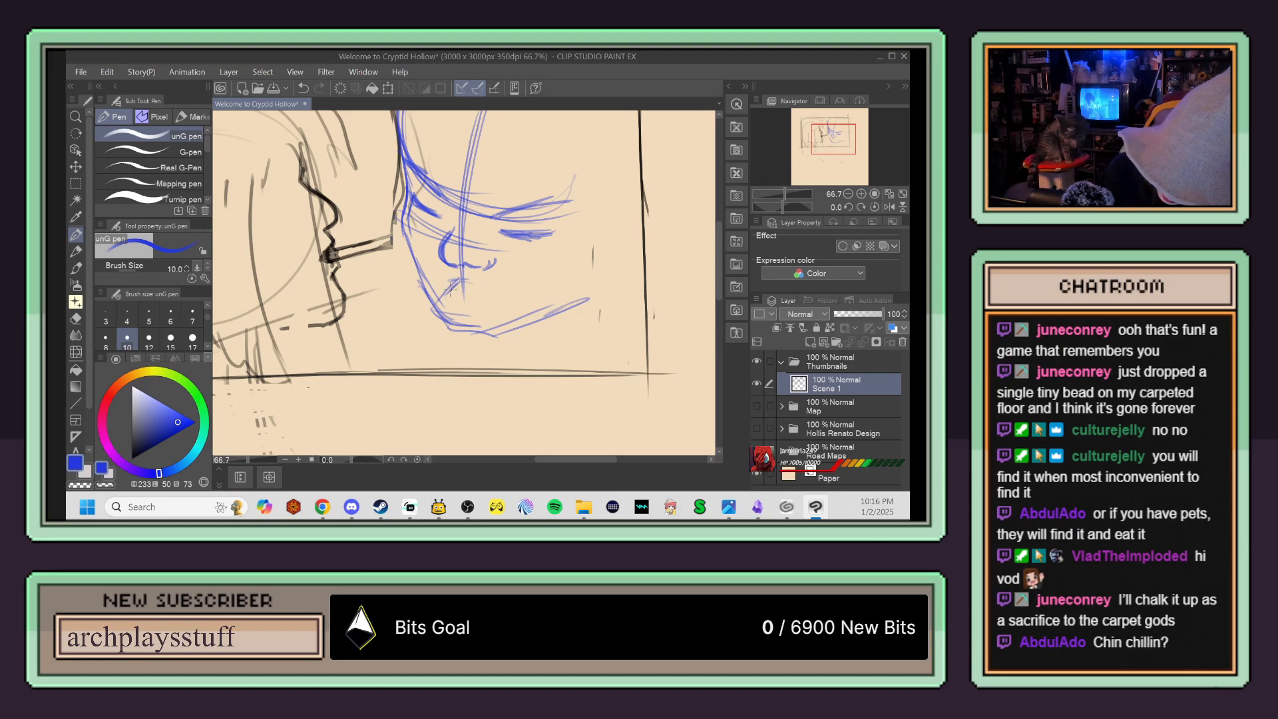
pyautogui.moveTo(436, 308); pyautogui.dragTo(440, 322)
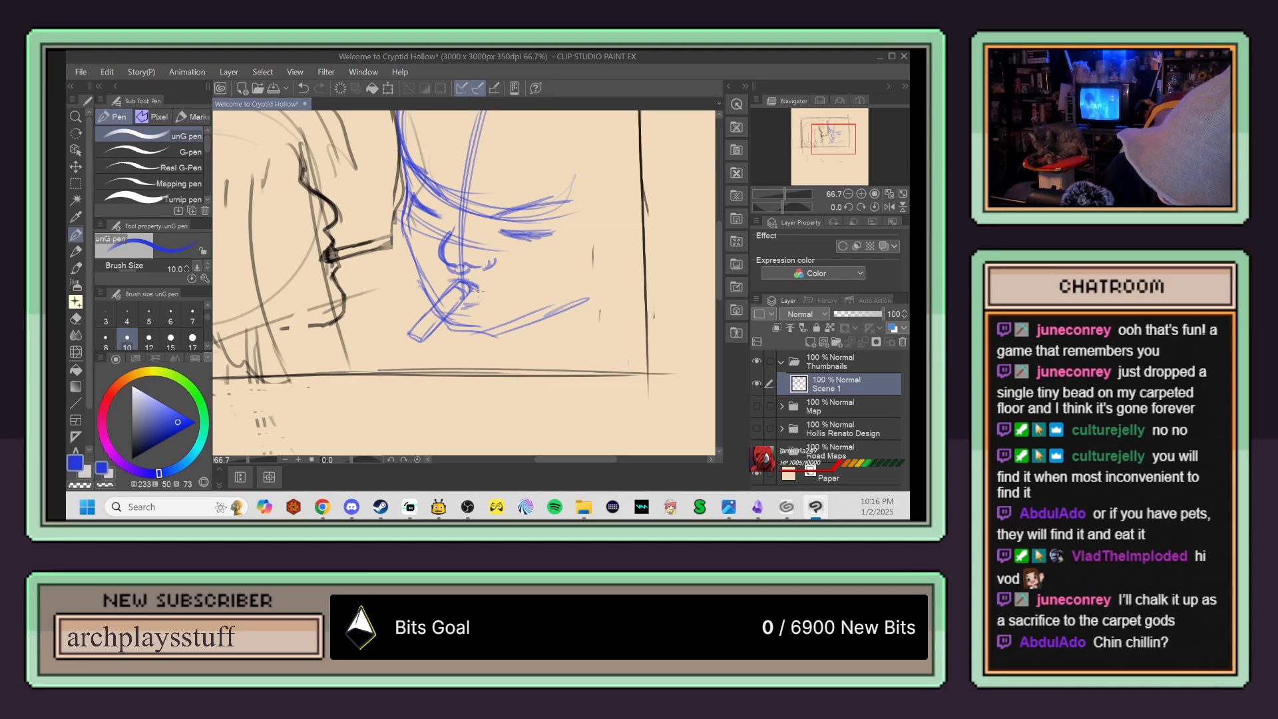
pyautogui.moveTo(457, 303)
pyautogui.mouseDown()
pyautogui.moveTo(431, 329)
pyautogui.moveTo(448, 337)
pyautogui.moveTo(426, 166)
pyautogui.moveTo(431, 305)
pyautogui.moveTo(444, 262)
pyautogui.moveTo(426, 126)
pyautogui.mouseUp()
# Step: Sketch hair strands along both sides of the blue face with jagged bangs over the forehead, and undo the last stroke
pyautogui.scroll(-1, 458, 198)
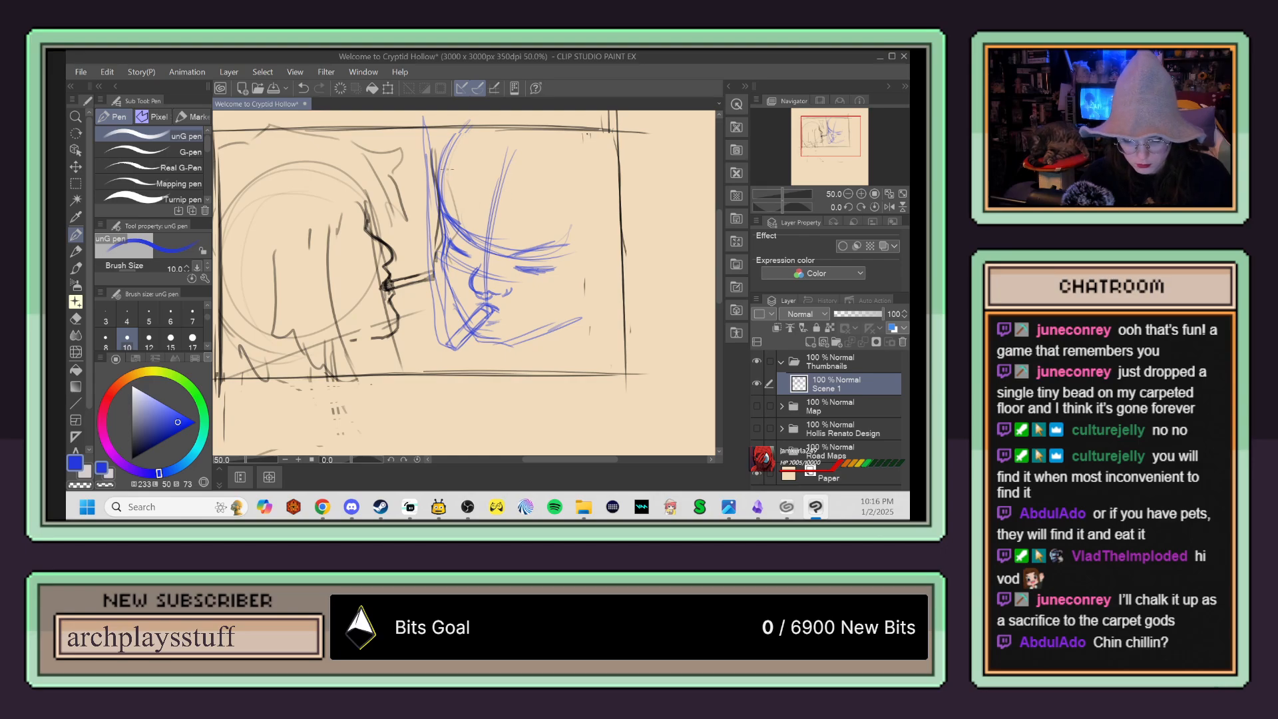
pyautogui.moveTo(436, 152)
pyautogui.mouseDown()
pyautogui.moveTo(418, 186)
pyautogui.moveTo(440, 217)
pyautogui.mouseUp()
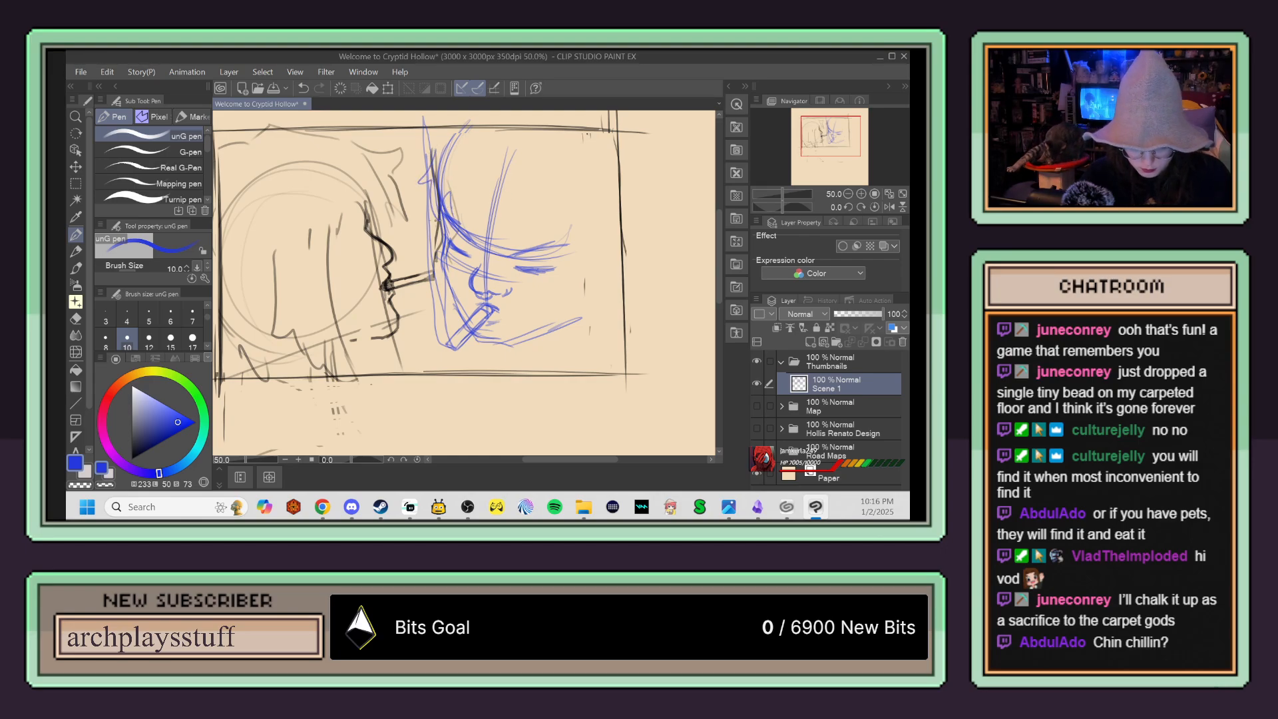
pyautogui.moveTo(420, 253); pyautogui.dragTo(443, 375)
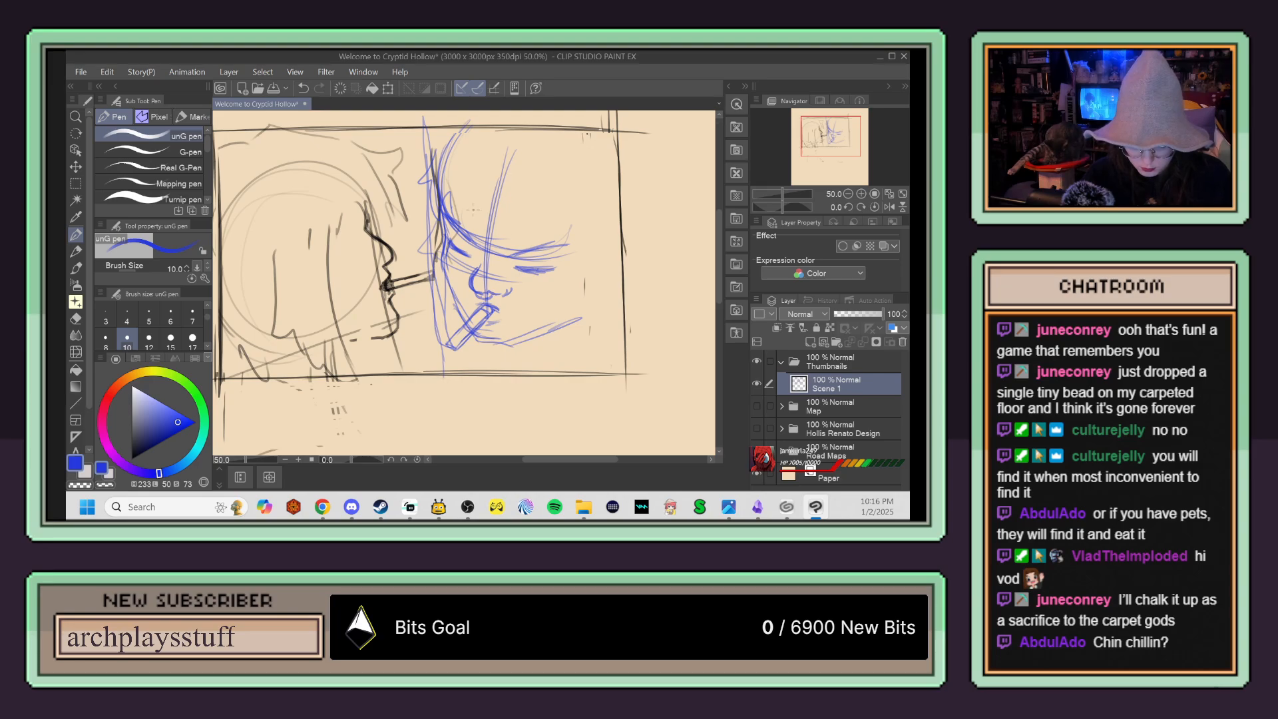
pyautogui.moveTo(511, 237)
pyautogui.mouseDown()
pyautogui.moveTo(559, 232)
pyautogui.moveTo(560, 201)
pyautogui.moveTo(565, 238)
pyautogui.moveTo(564, 218)
pyautogui.moveTo(564, 234)
pyautogui.moveTo(590, 235)
pyautogui.moveTo(568, 234)
pyautogui.moveTo(563, 335)
pyautogui.mouseUp()
pyautogui.moveTo(567, 228); pyautogui.dragTo(559, 357)
pyautogui.hotkey('ctrl', 'z')
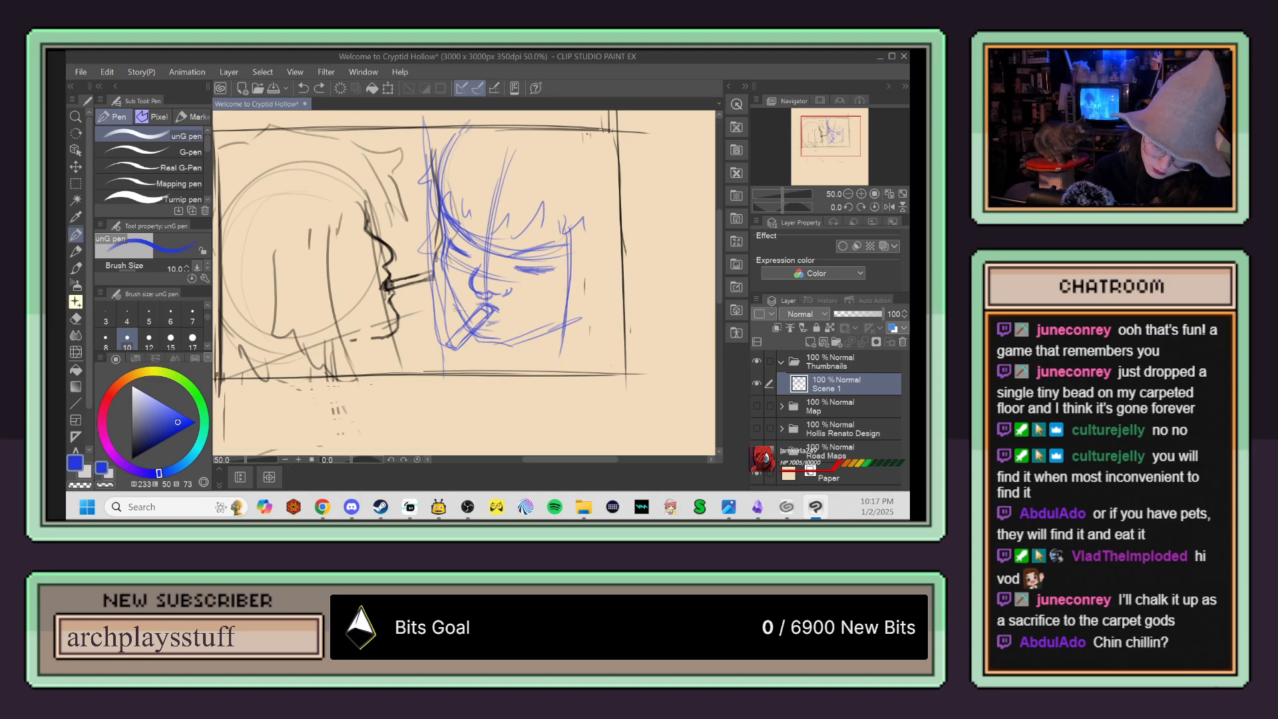
# Step: Undo the strokes under the blue jaw, then draw a short neck line and outline the hair along the crown and outer cheek
pyautogui.hotkey('ctrl', 'z')
pyautogui.moveTo(531, 340)
pyautogui.mouseDown()
pyautogui.moveTo(532, 365)
pyautogui.moveTo(480, 362)
pyautogui.mouseUp()
pyautogui.hotkey('ctrl', 'z')
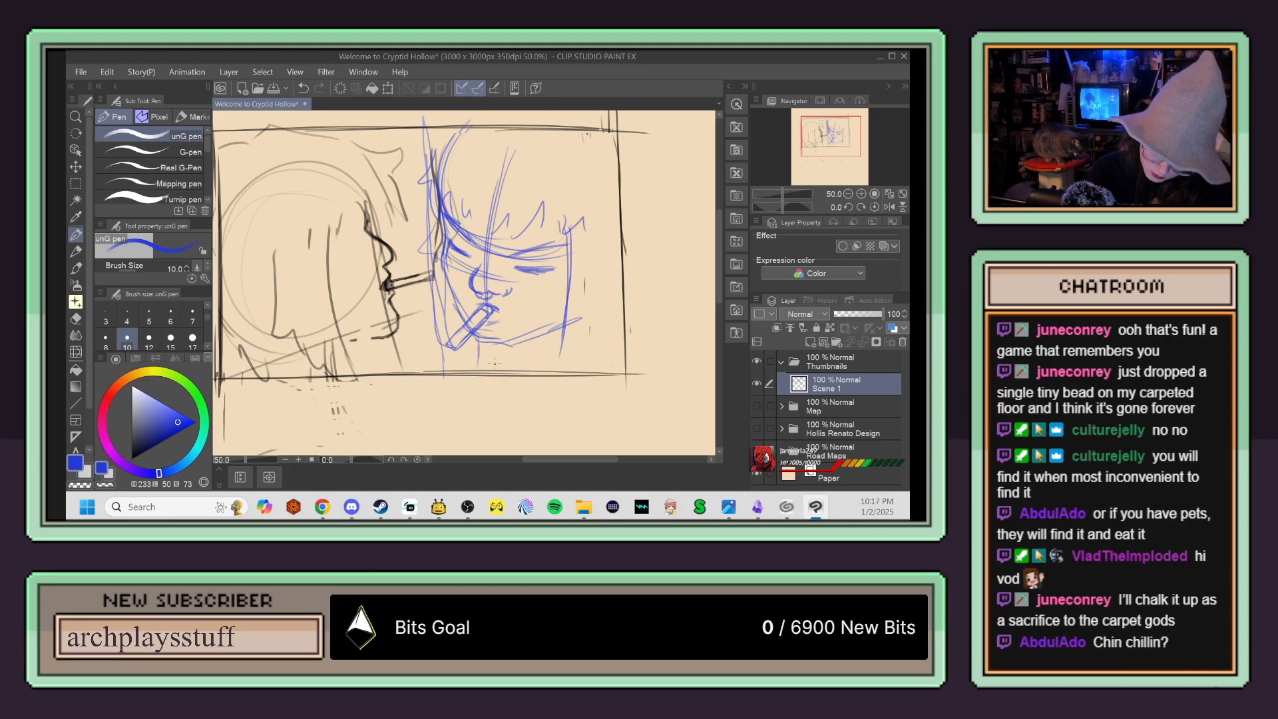
pyautogui.hotkey('ctrl', 'z')
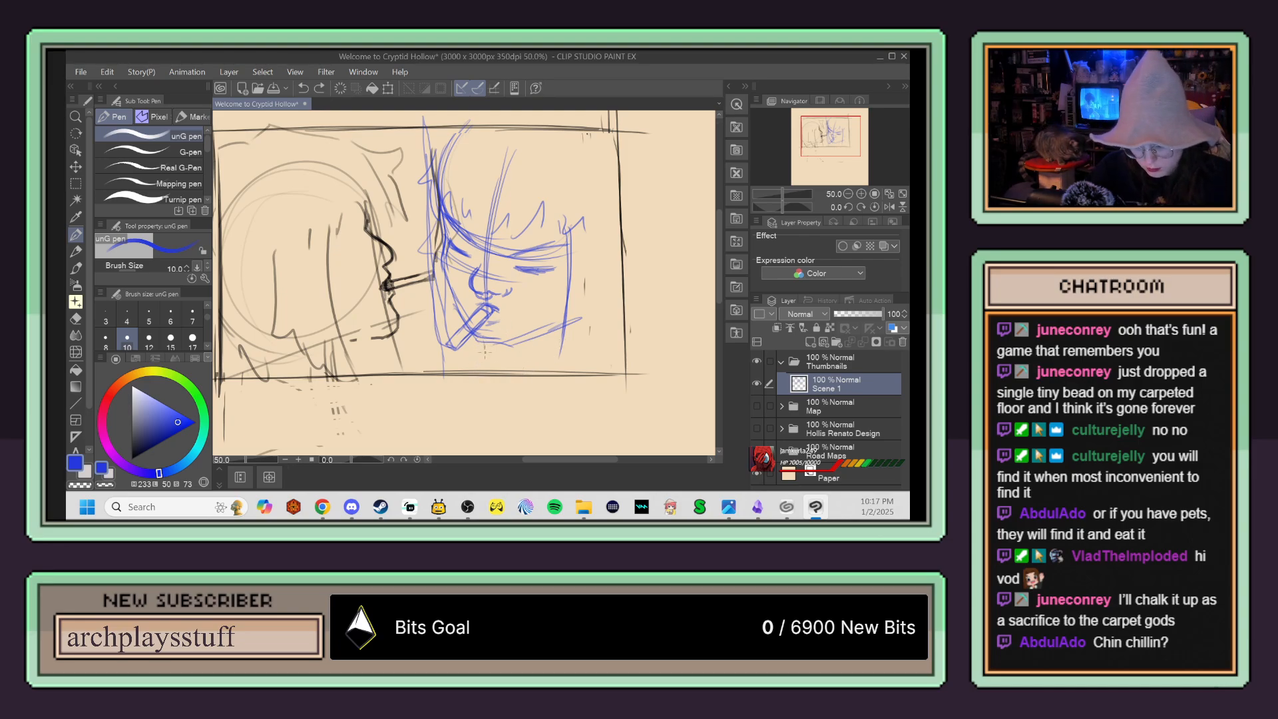
pyautogui.moveTo(493, 344); pyautogui.dragTo(494, 370)
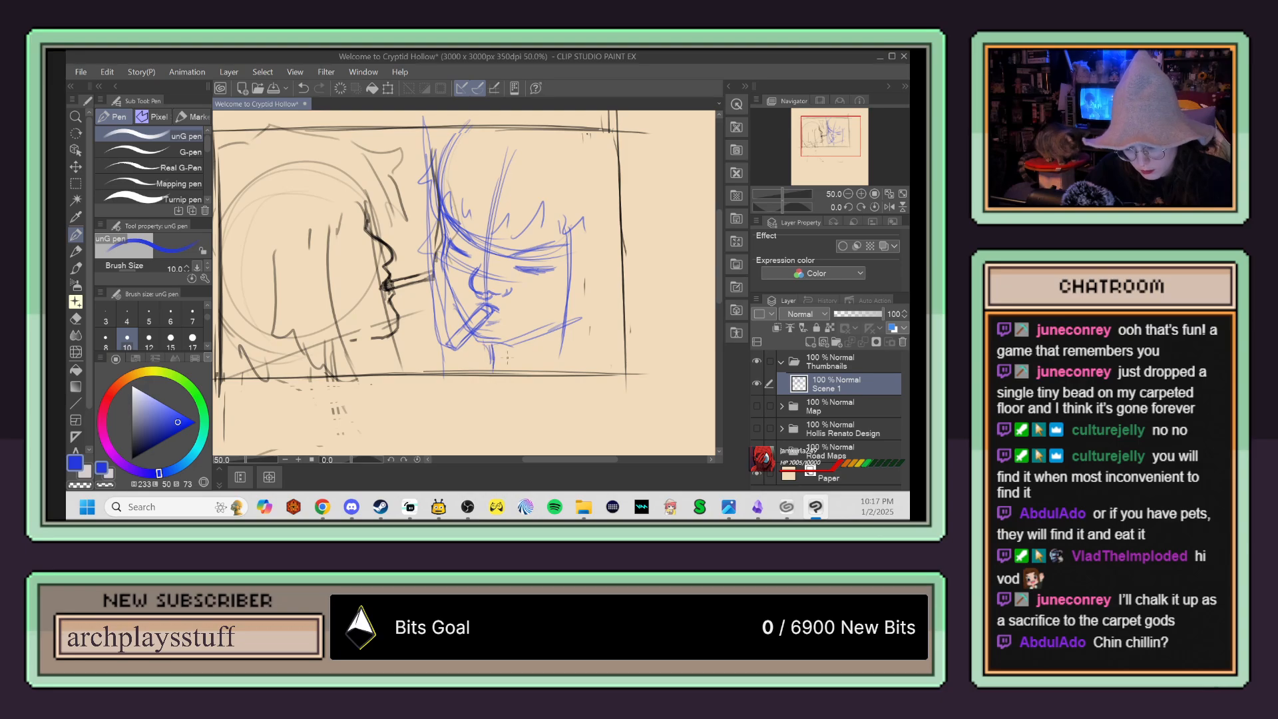
pyautogui.moveTo(565, 316); pyautogui.dragTo(547, 361)
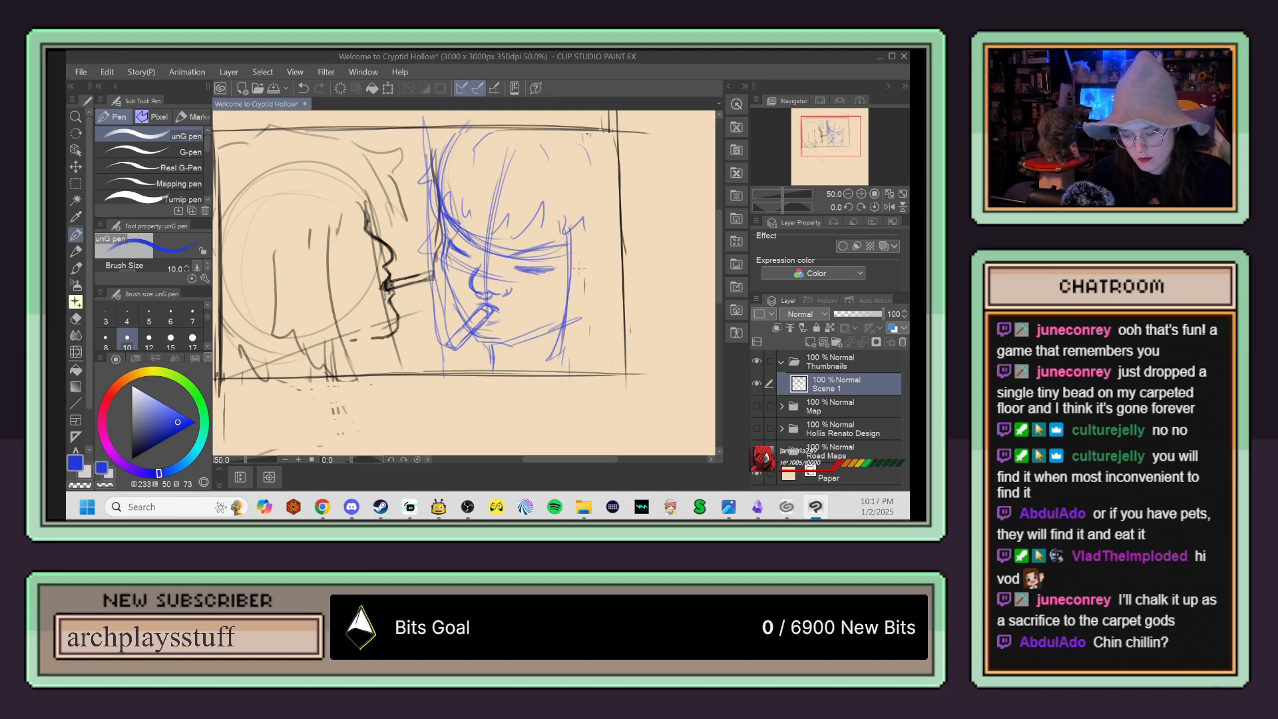
pyautogui.moveTo(567, 316); pyautogui.dragTo(619, 350)
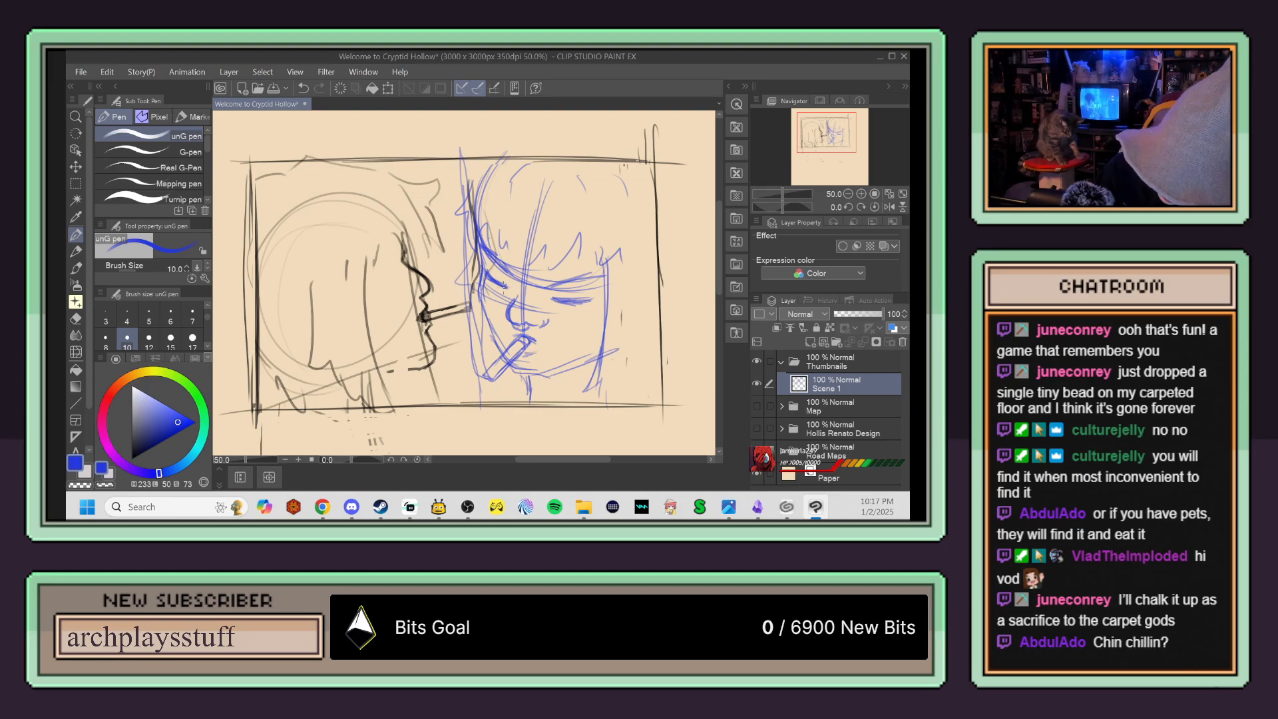
# Step: Erase stray lines at the blue head's crown and redraw spiky side hair, darker bangs and a long strand beside the cheek
pyautogui.press('e')
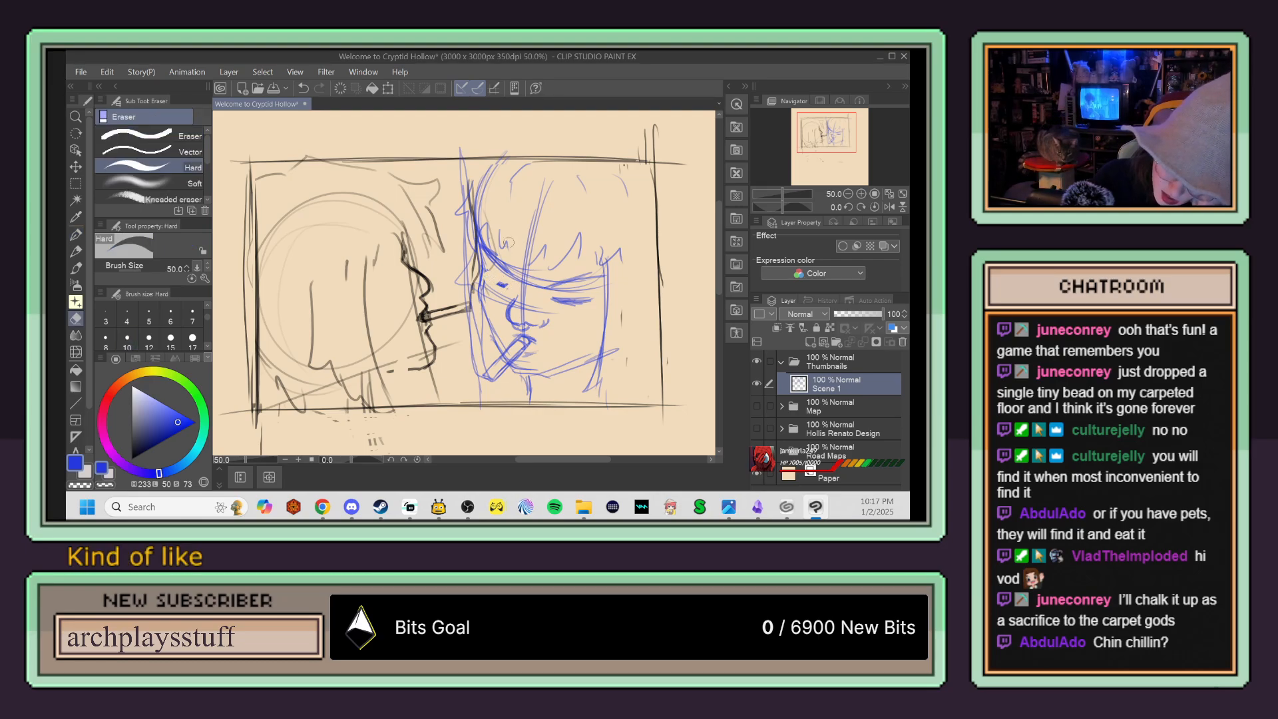
pyautogui.press('p')
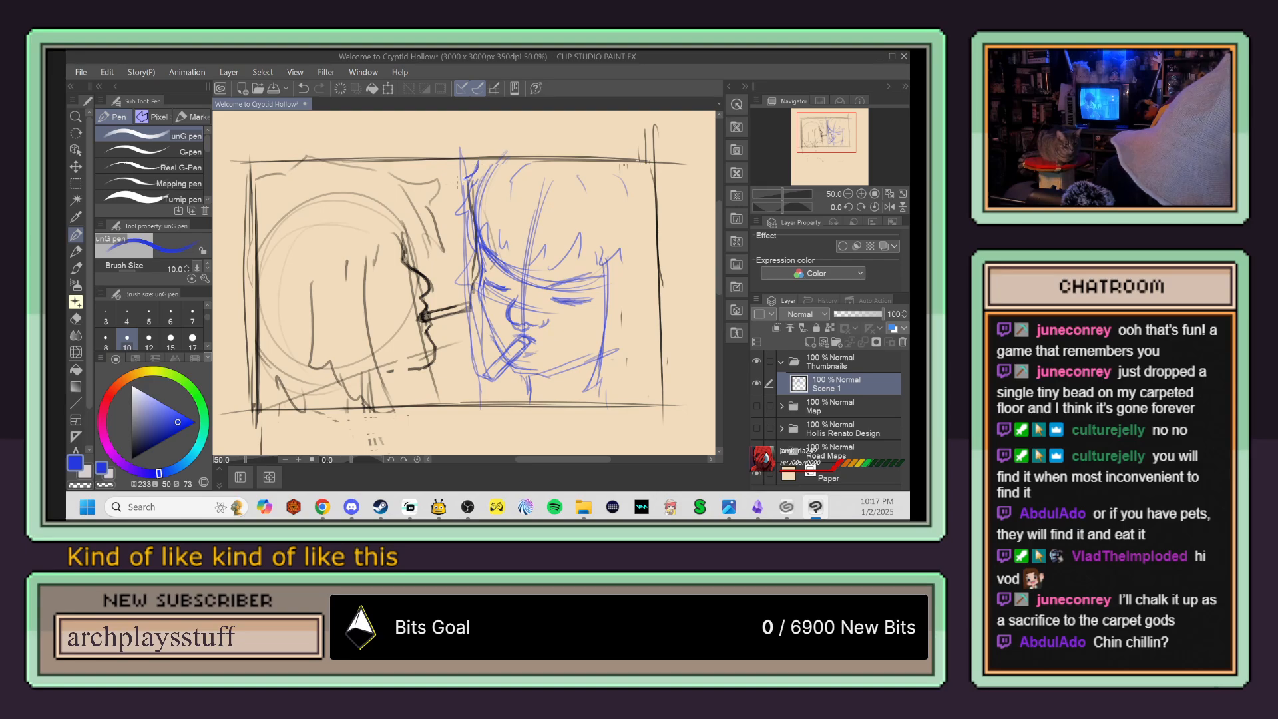
pyautogui.moveTo(458, 187); pyautogui.dragTo(475, 243)
pyautogui.moveTo(477, 246); pyautogui.dragTo(492, 265)
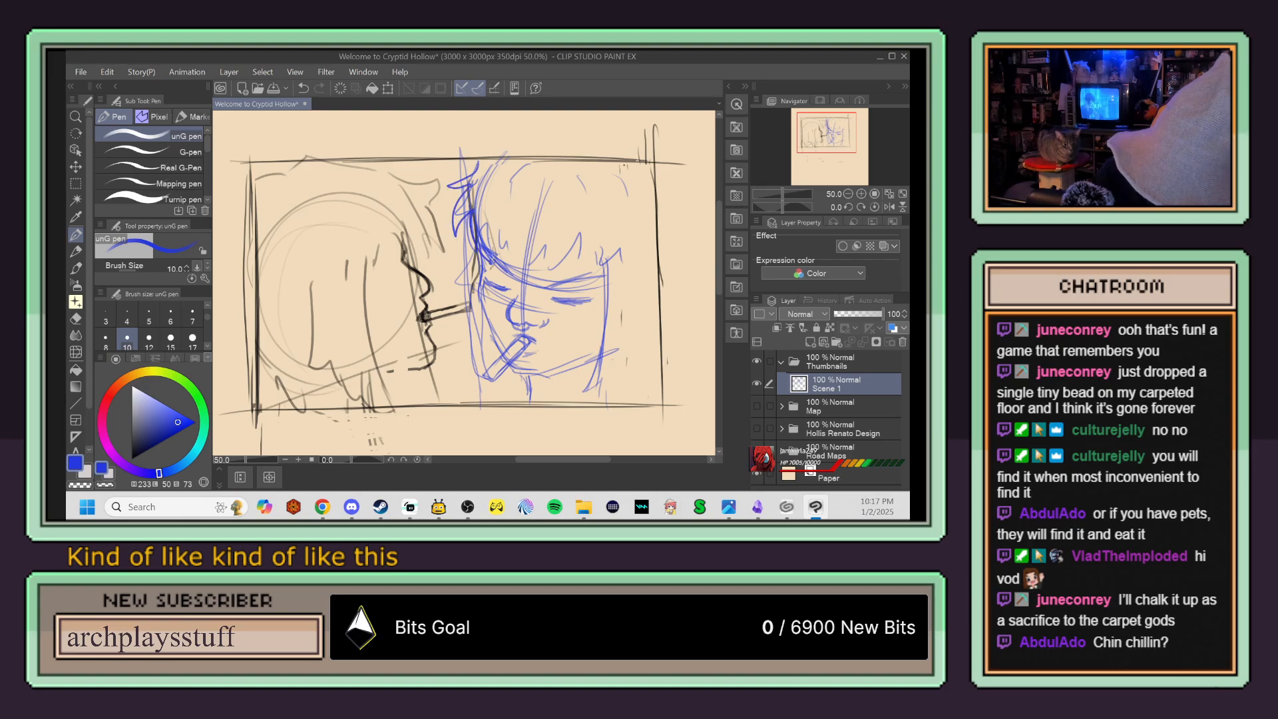
pyautogui.moveTo(538, 174); pyautogui.dragTo(505, 272)
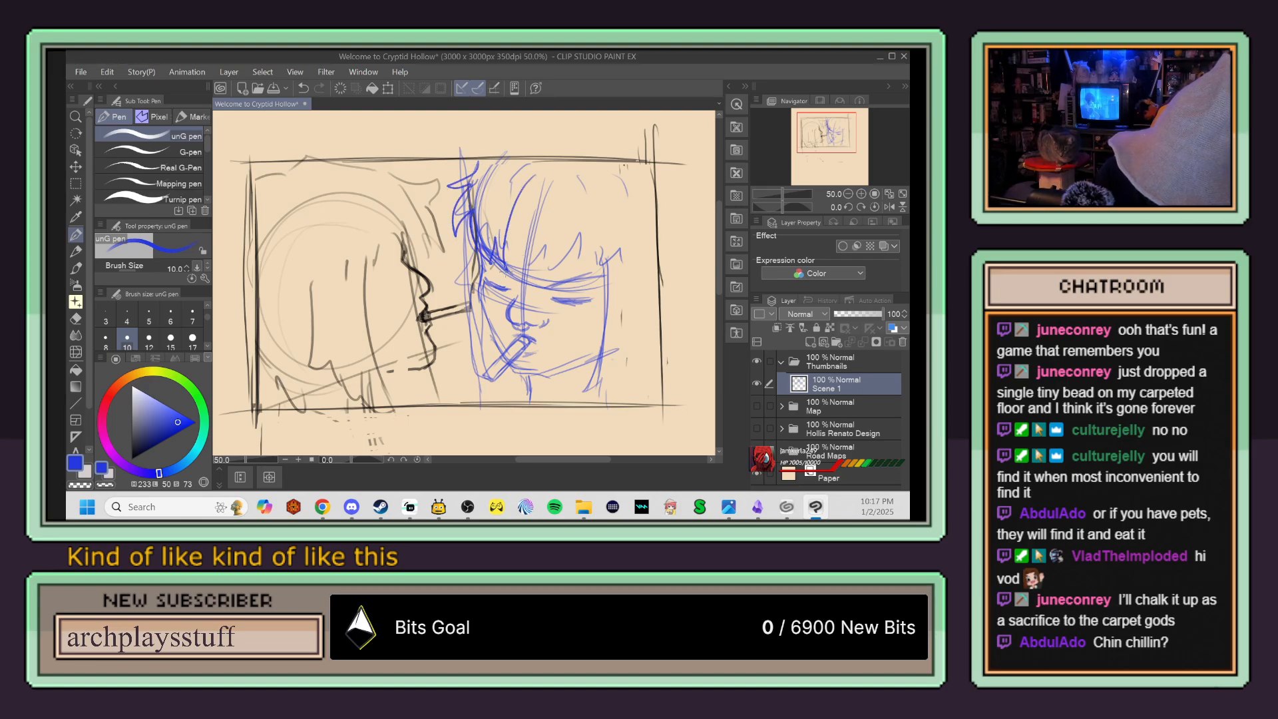
pyautogui.moveTo(549, 194); pyautogui.dragTo(519, 278)
pyautogui.moveTo(546, 210)
pyautogui.mouseDown()
pyautogui.moveTo(527, 267)
pyautogui.moveTo(549, 212)
pyautogui.moveTo(539, 243)
pyautogui.moveTo(536, 288)
pyautogui.mouseUp()
pyautogui.moveTo(553, 265); pyautogui.dragTo(543, 289)
pyautogui.moveTo(590, 223); pyautogui.dragTo(587, 403)
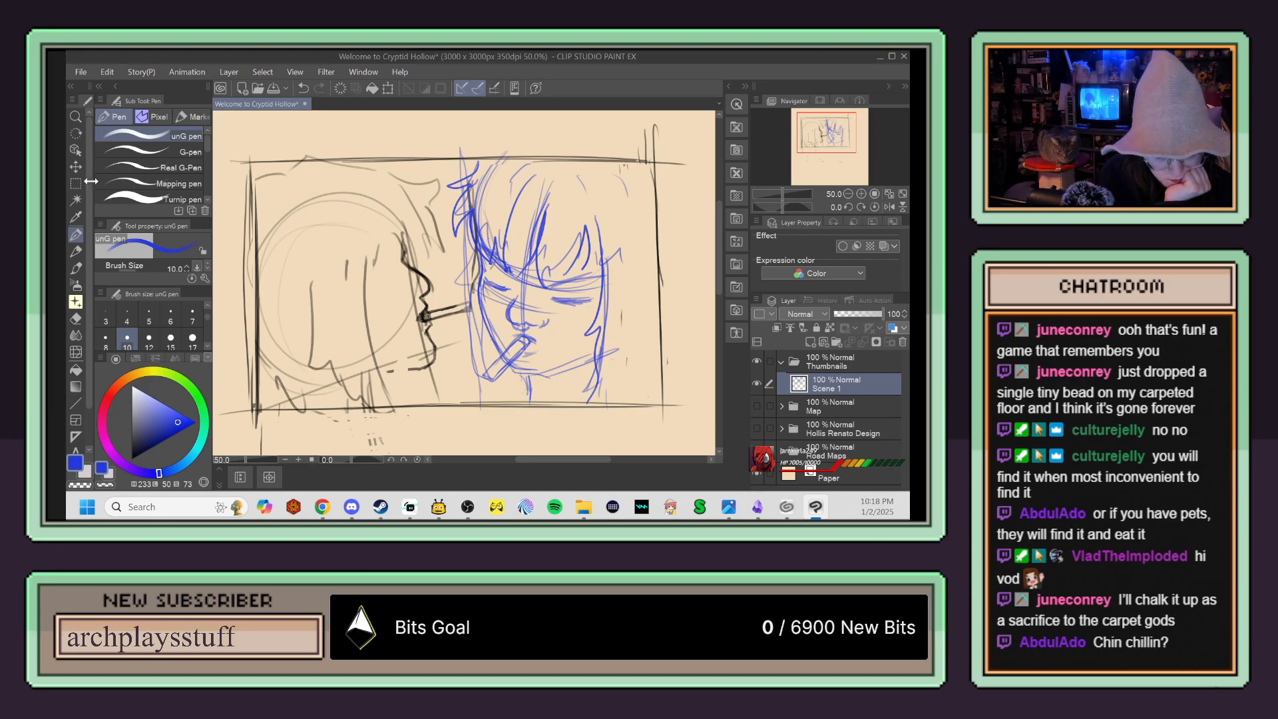
# Step: Select the blue face with a rectangle, scale it down to roughly 60 percent, and place it in the panel's upper-right corner
pyautogui.press('m')
pyautogui.moveTo(442, 160); pyautogui.dragTo(661, 403)
pyautogui.hotkey('ctrl', 't')
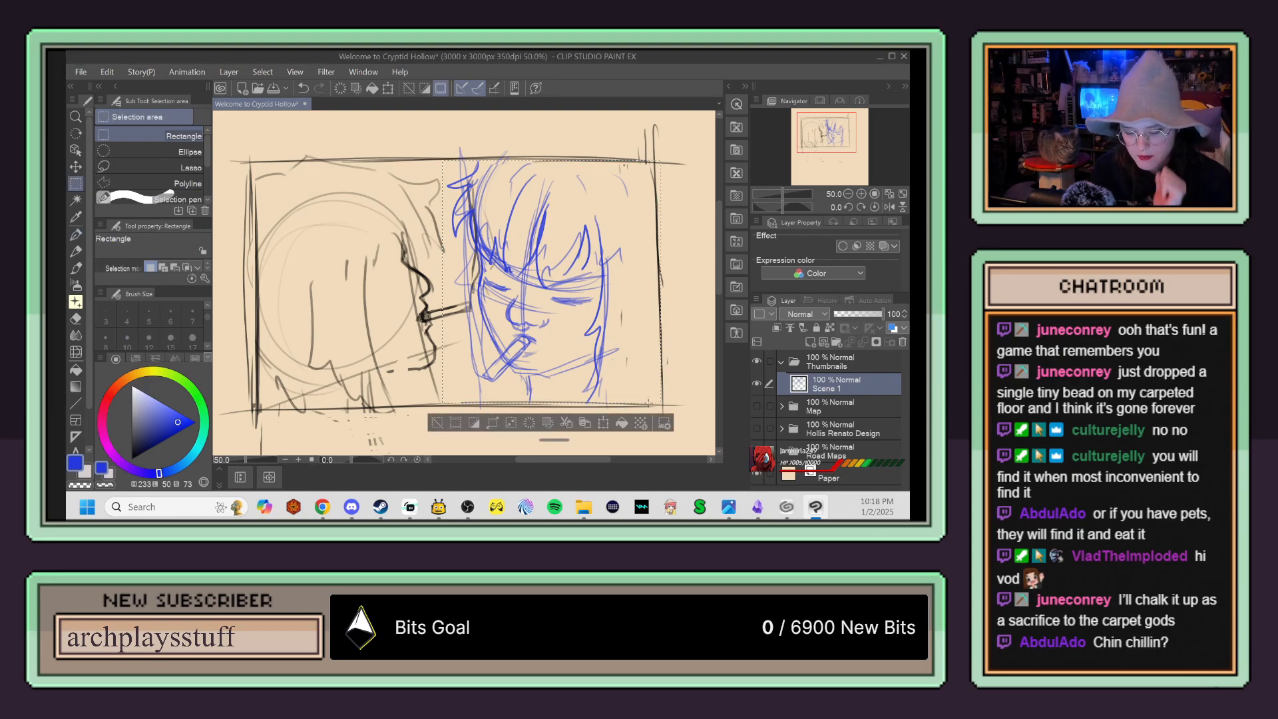
pyautogui.moveTo(661, 403); pyautogui.dragTo(626, 275)
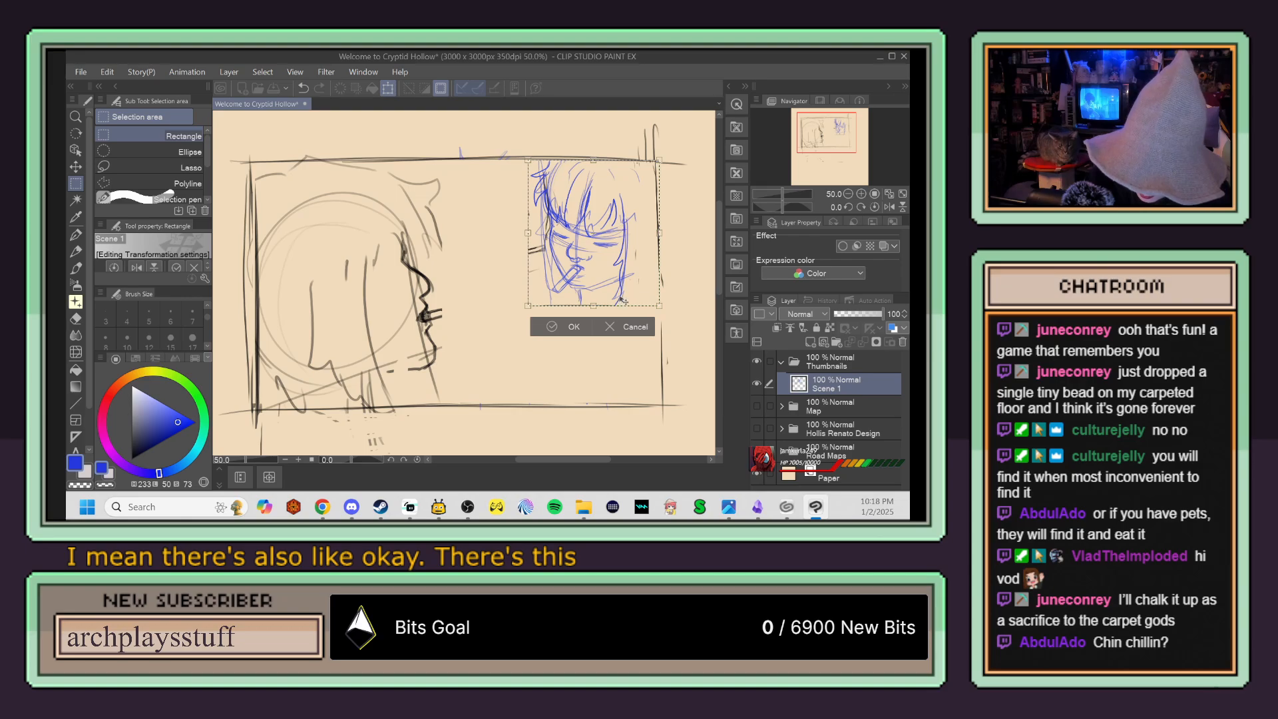
pyautogui.click(566, 327)
# Step: Sketch the blue figure's neck, an arm stretched toward the black profile, and the opposite shoulder with its hanging arm
pyautogui.press('p')
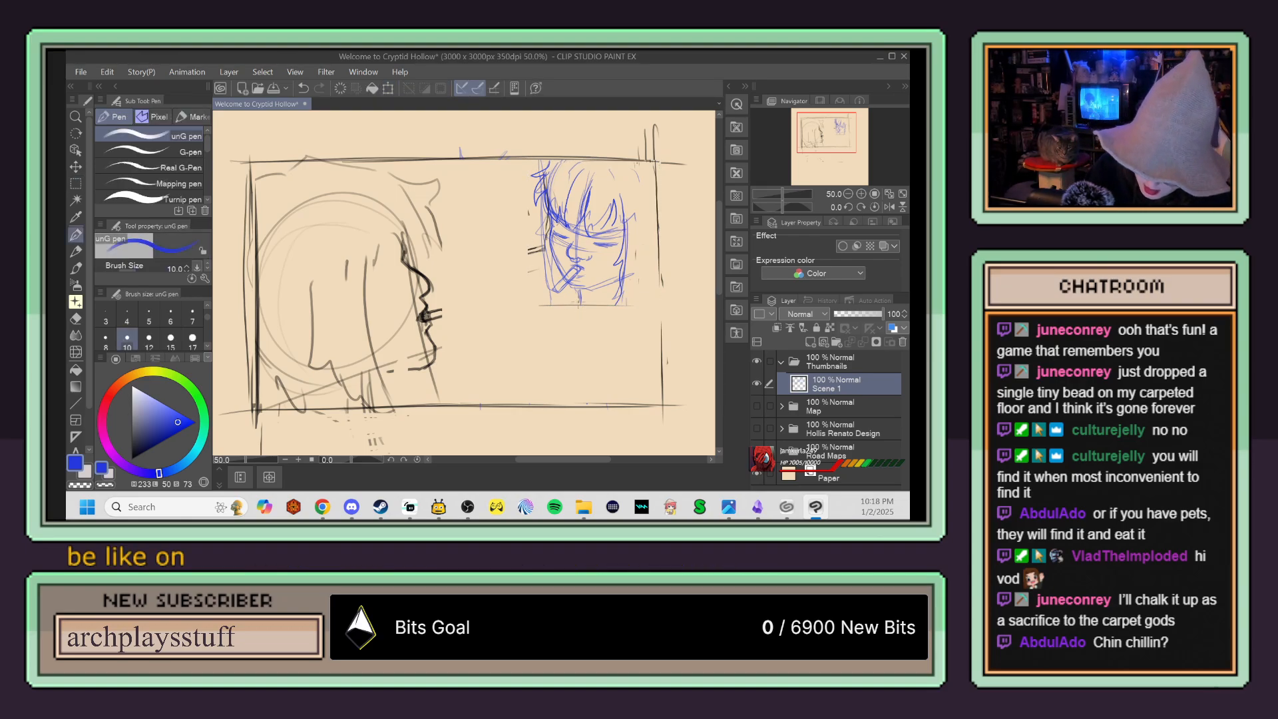
pyautogui.moveTo(580, 301); pyautogui.dragTo(557, 344)
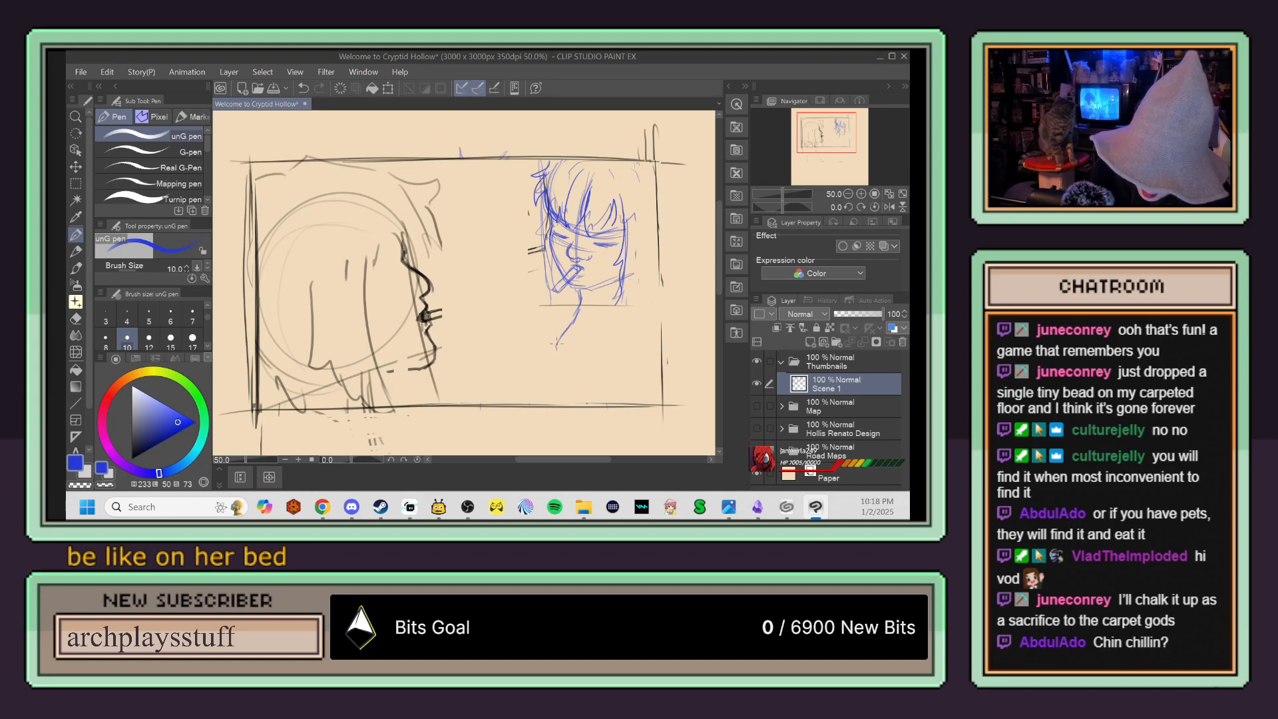
pyautogui.moveTo(580, 303)
pyautogui.mouseDown()
pyautogui.moveTo(464, 368)
pyautogui.moveTo(583, 298)
pyautogui.moveTo(440, 386)
pyautogui.moveTo(365, 386)
pyautogui.moveTo(434, 398)
pyautogui.mouseUp()
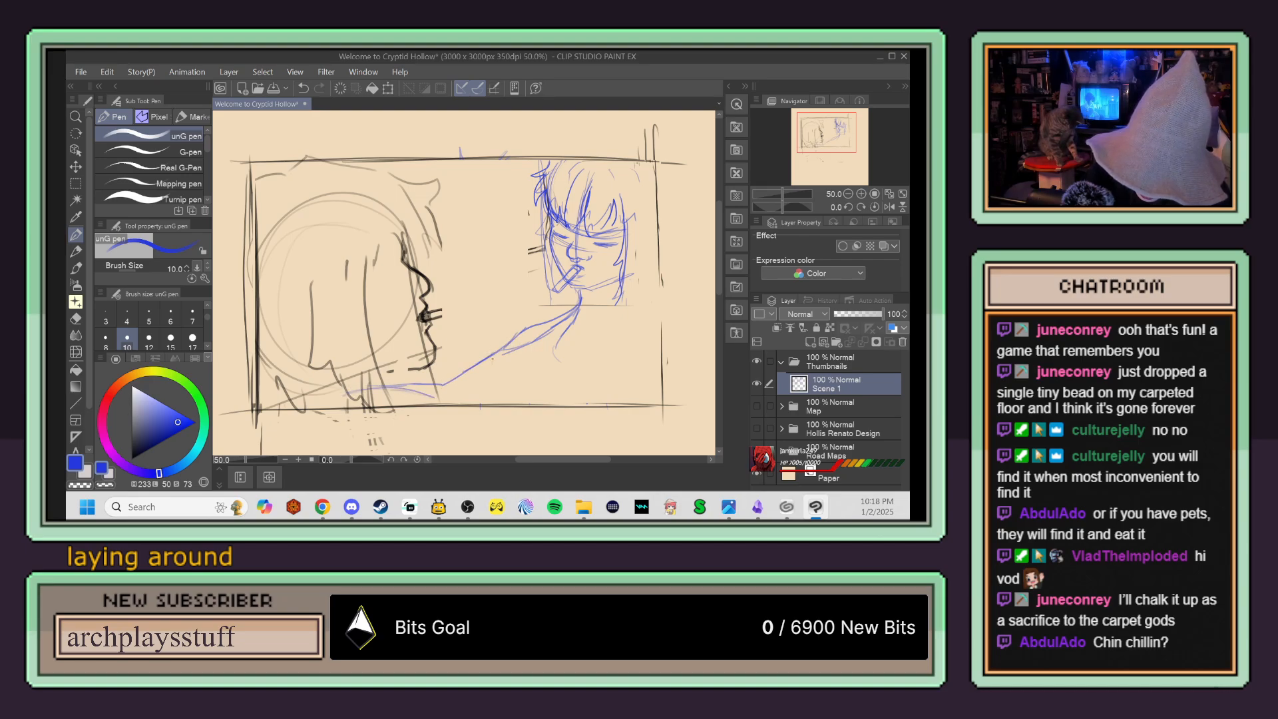
pyautogui.moveTo(484, 357)
pyautogui.mouseDown()
pyautogui.moveTo(448, 385)
pyautogui.moveTo(531, 369)
pyautogui.moveTo(464, 404)
pyautogui.moveTo(546, 350)
pyautogui.mouseUp()
pyautogui.moveTo(522, 372); pyautogui.dragTo(493, 393)
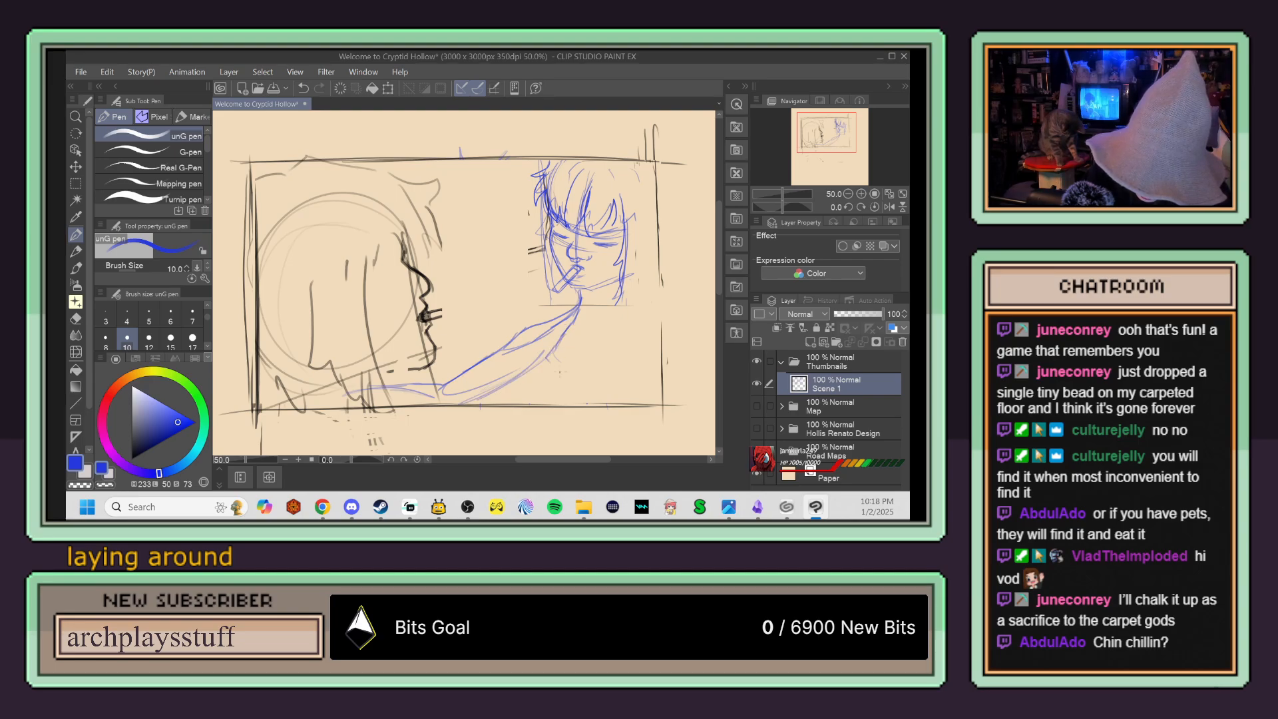
pyautogui.moveTo(612, 312)
pyautogui.mouseDown()
pyautogui.moveTo(651, 308)
pyautogui.moveTo(598, 373)
pyautogui.moveTo(618, 328)
pyautogui.moveTo(599, 391)
pyautogui.mouseUp()
pyautogui.moveTo(661, 341); pyautogui.dragTo(655, 399)
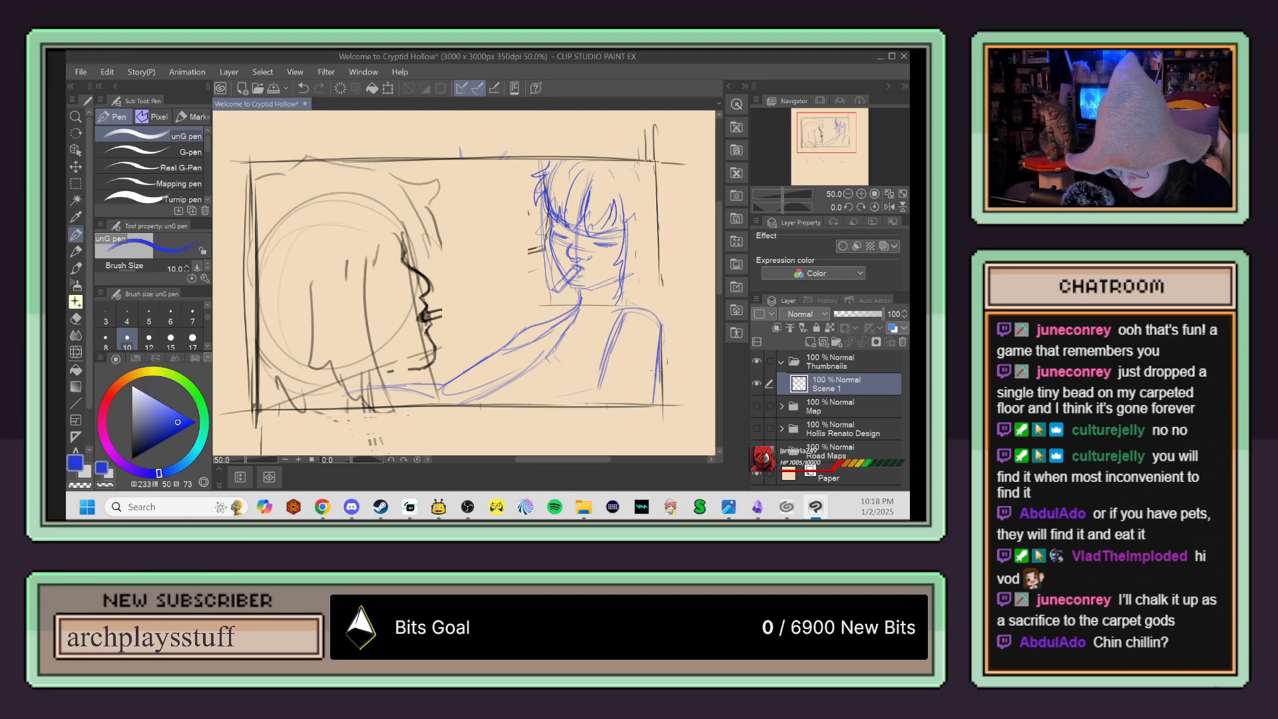
pyautogui.moveTo(625, 317); pyautogui.dragTo(600, 382)
# Step: Erase the overlapping lines at the blue figure's near shoulder and draw a collarbone and a jagged neckline across the chest
pyautogui.press('e')
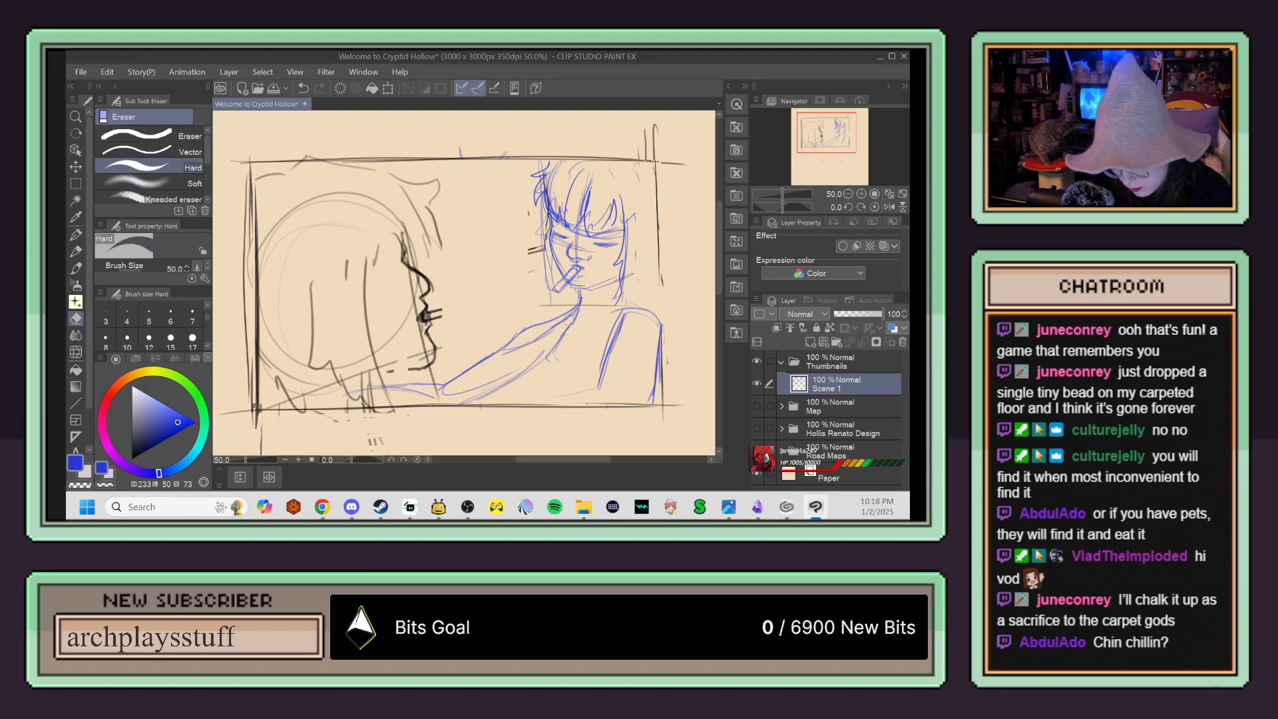
pyautogui.moveTo(578, 311)
pyautogui.mouseDown()
pyautogui.moveTo(515, 348)
pyautogui.moveTo(542, 337)
pyautogui.mouseUp()
pyautogui.moveTo(577, 319); pyautogui.dragTo(550, 352)
pyautogui.press('p')
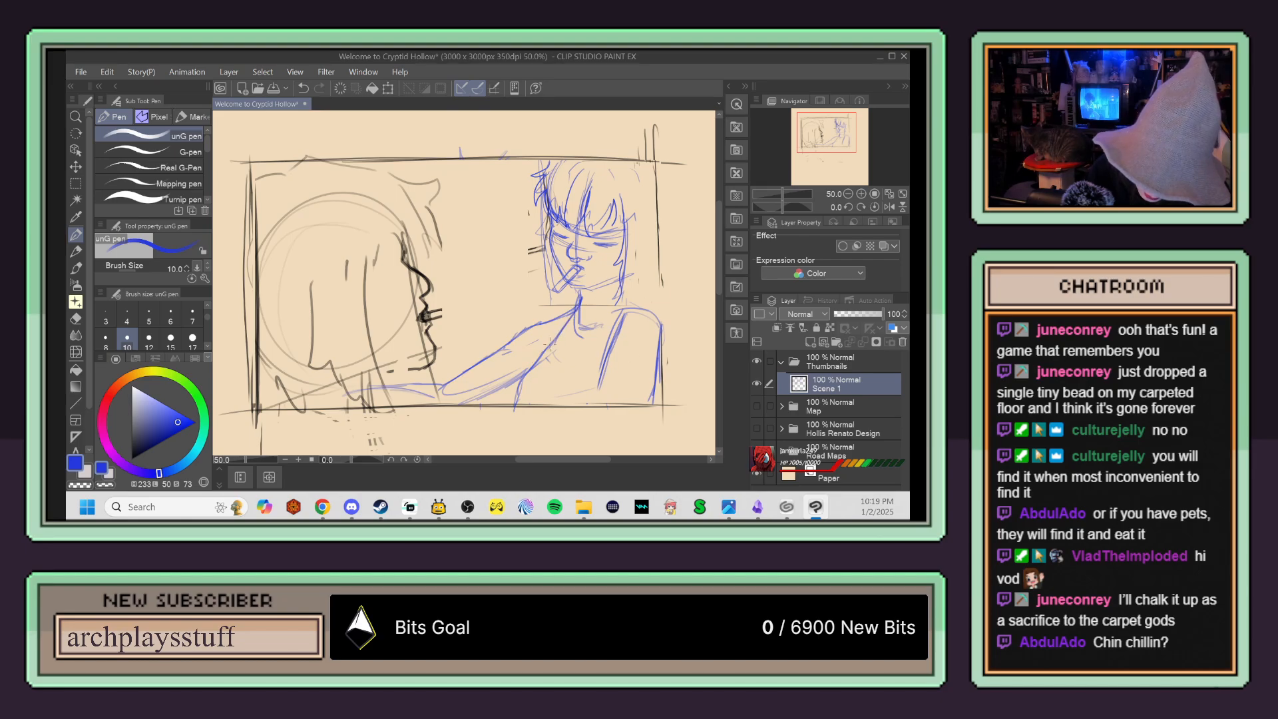
pyautogui.moveTo(570, 319)
pyautogui.mouseDown()
pyautogui.moveTo(571, 372)
pyautogui.moveTo(603, 356)
pyautogui.moveTo(582, 364)
pyautogui.mouseUp()
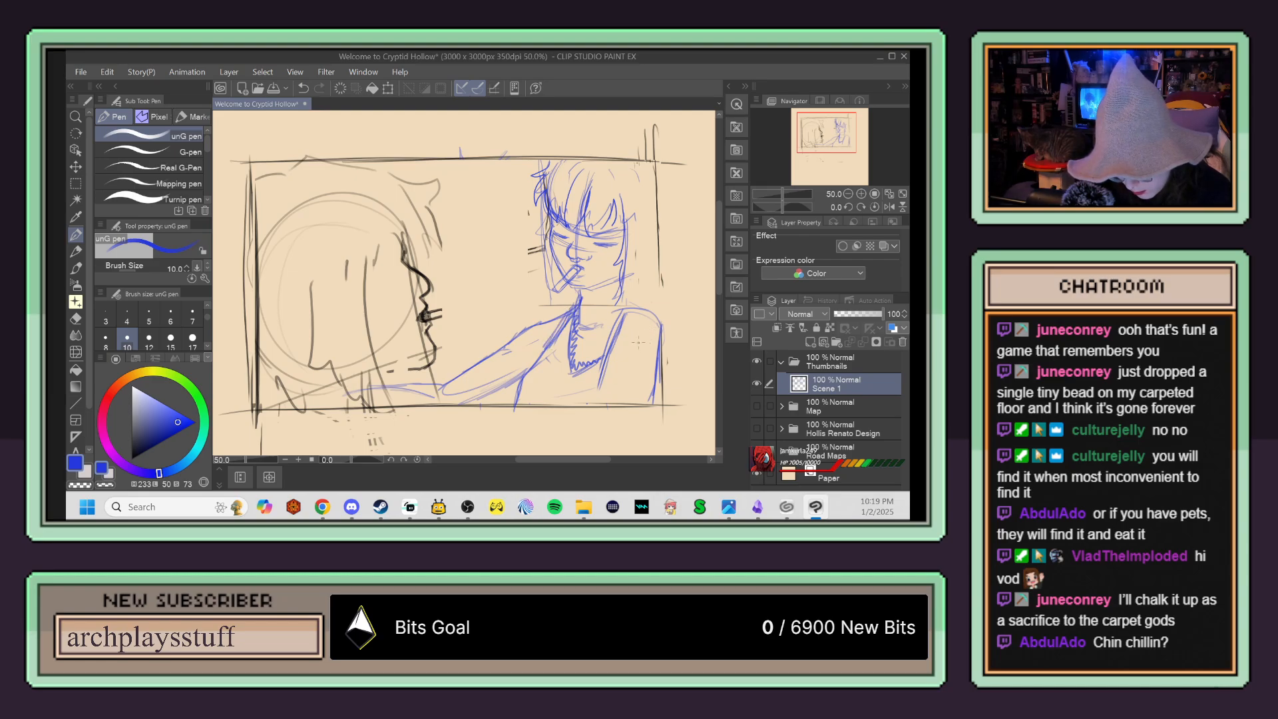
# Step: Try to redraw the blue figure's outstretched forearm reaching beneath the black profile
pyautogui.press('e')
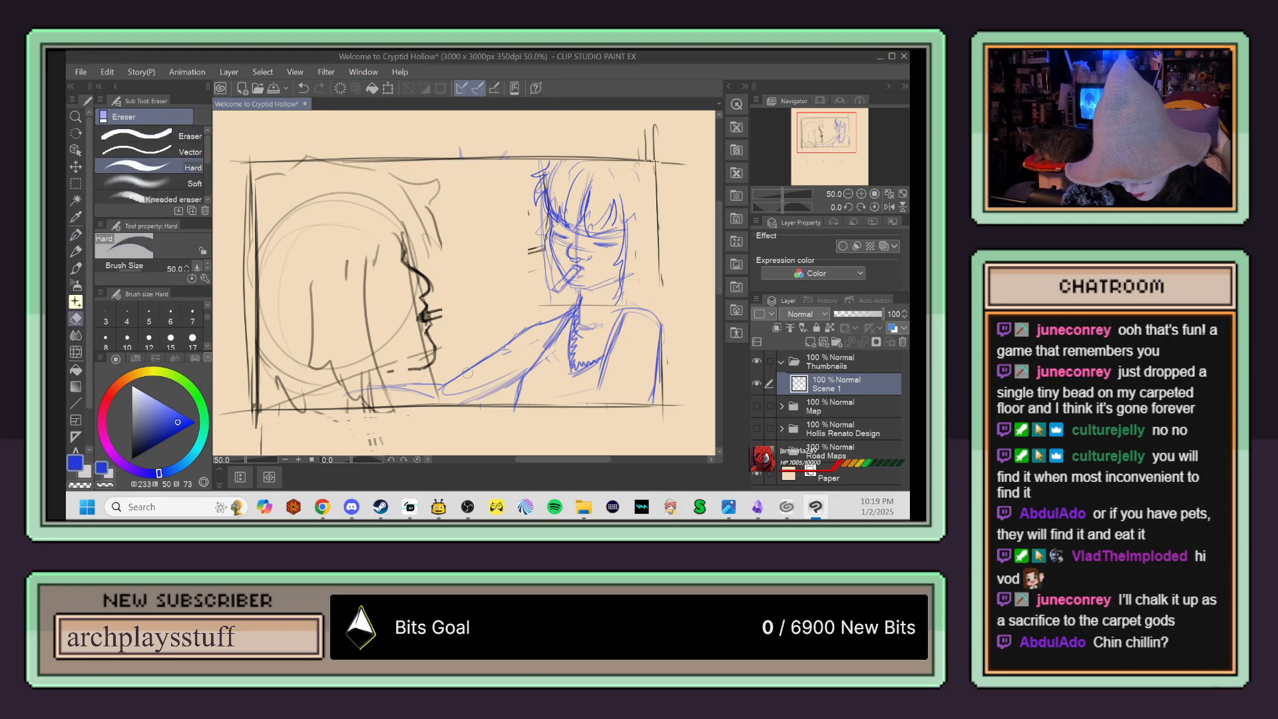
pyautogui.press('p')
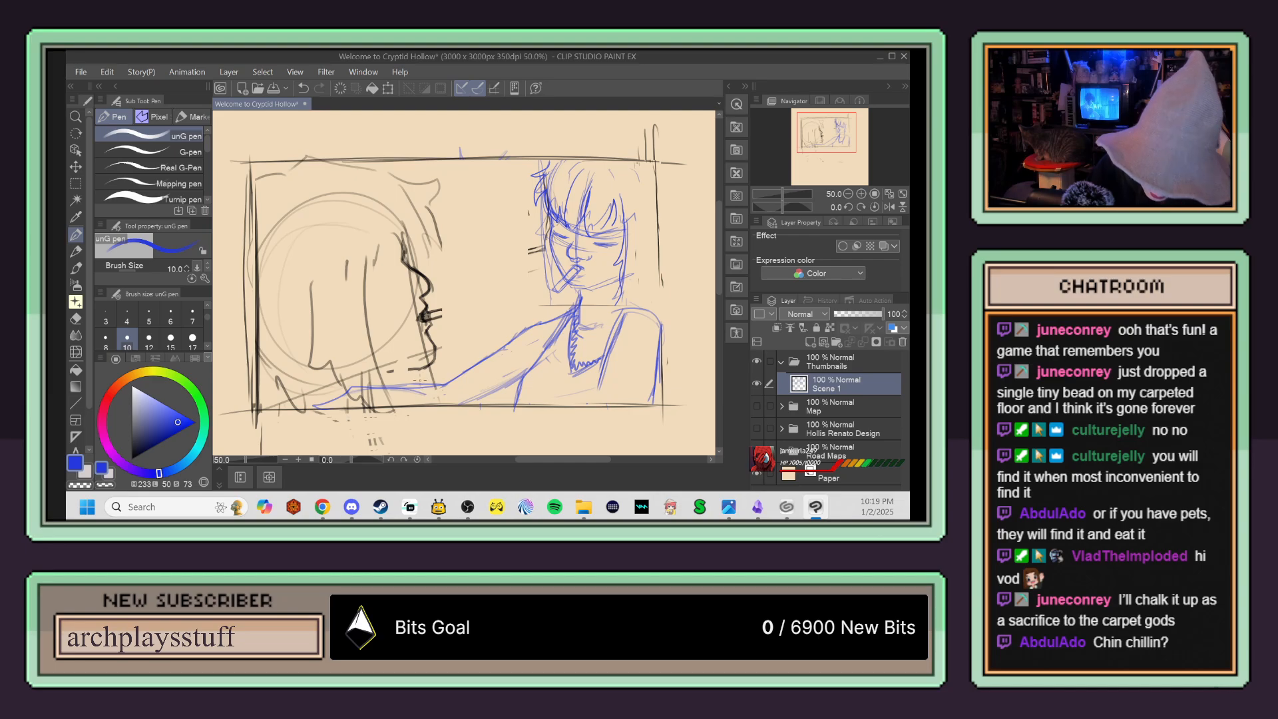
pyautogui.hotkey('ctrl', 'z')
pyautogui.hotkey('ctrl', 'z')
pyautogui.moveTo(449, 384); pyautogui.dragTo(352, 400)
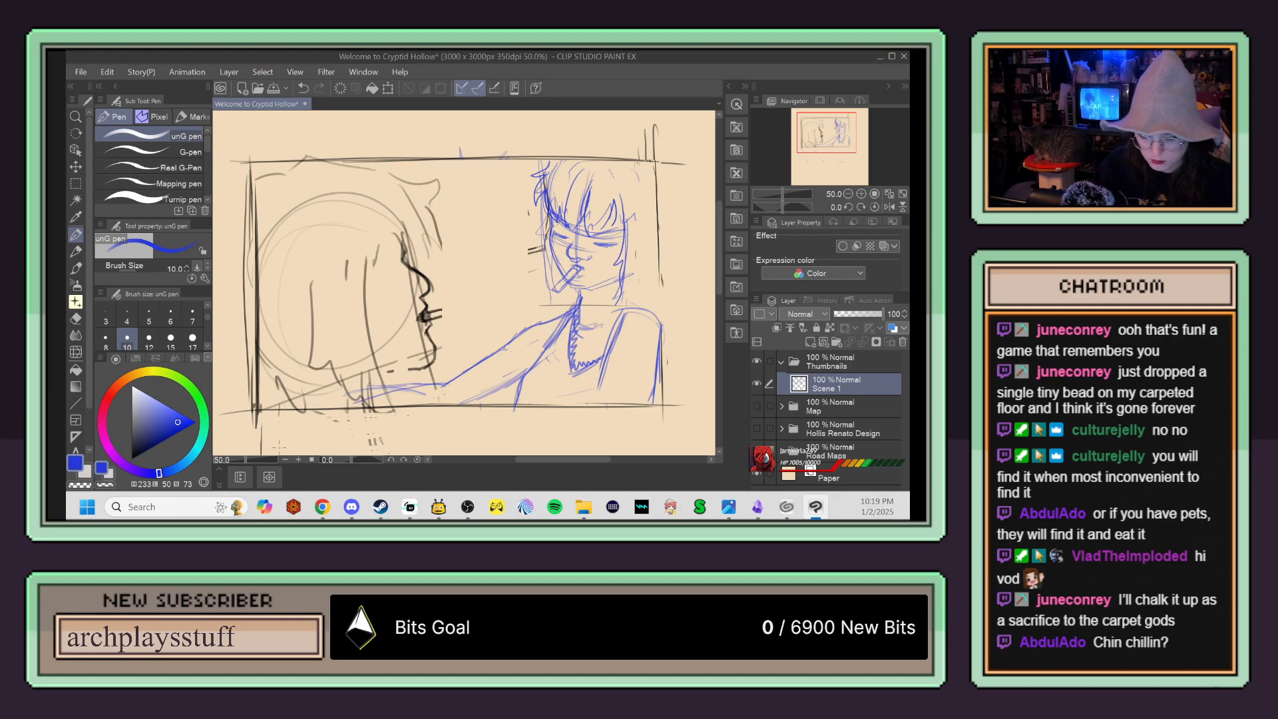
pyautogui.hotkey('ctrl', 'z')
pyautogui.press('e')
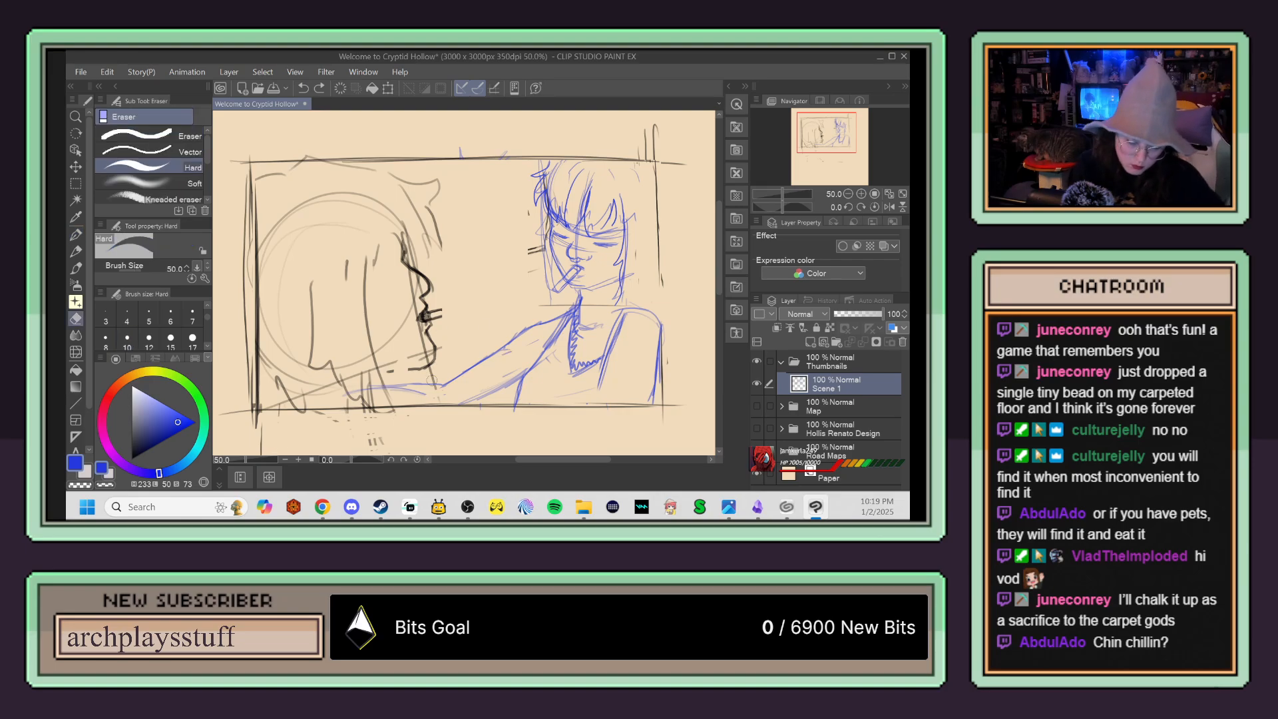
pyautogui.press('p')
pyautogui.moveTo(445, 385); pyautogui.dragTo(325, 403)
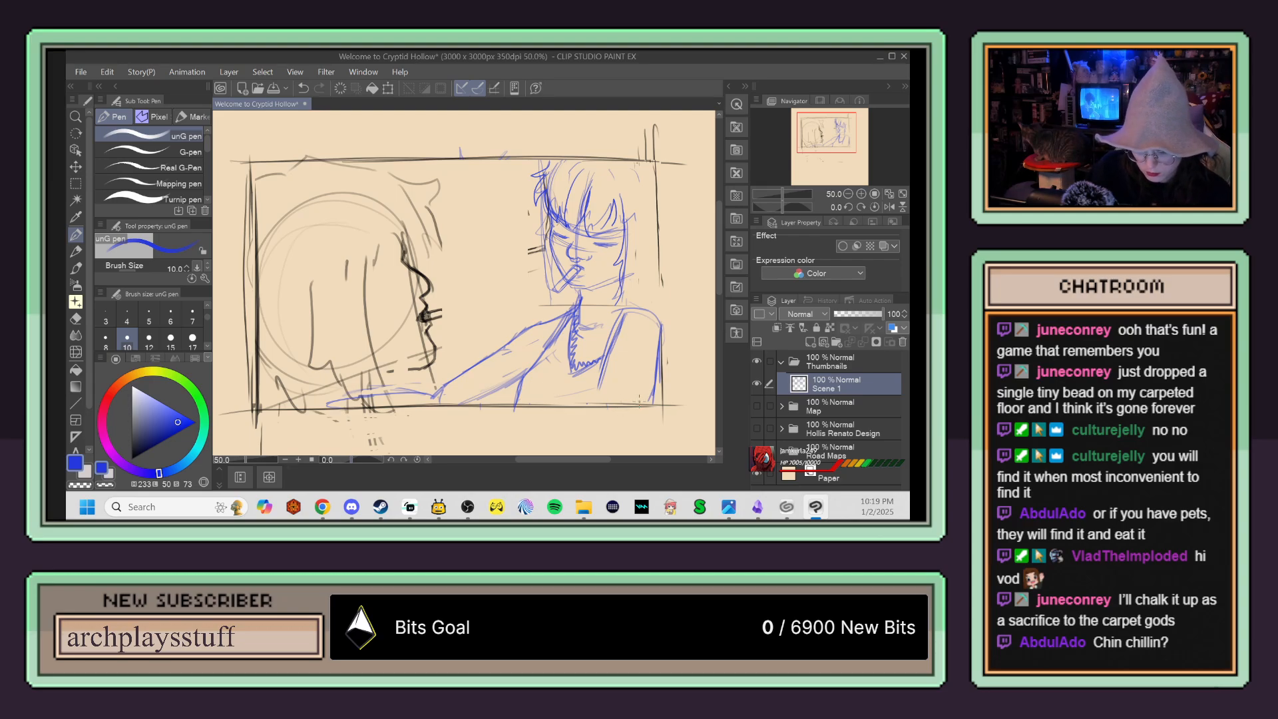
pyautogui.hotkey('ctrl', 'z')
# Step: Erase the middle of the outstretched blue arm and sketch a shoulder and upper arm sloping down toward the panel's lower edge
pyautogui.press('e')
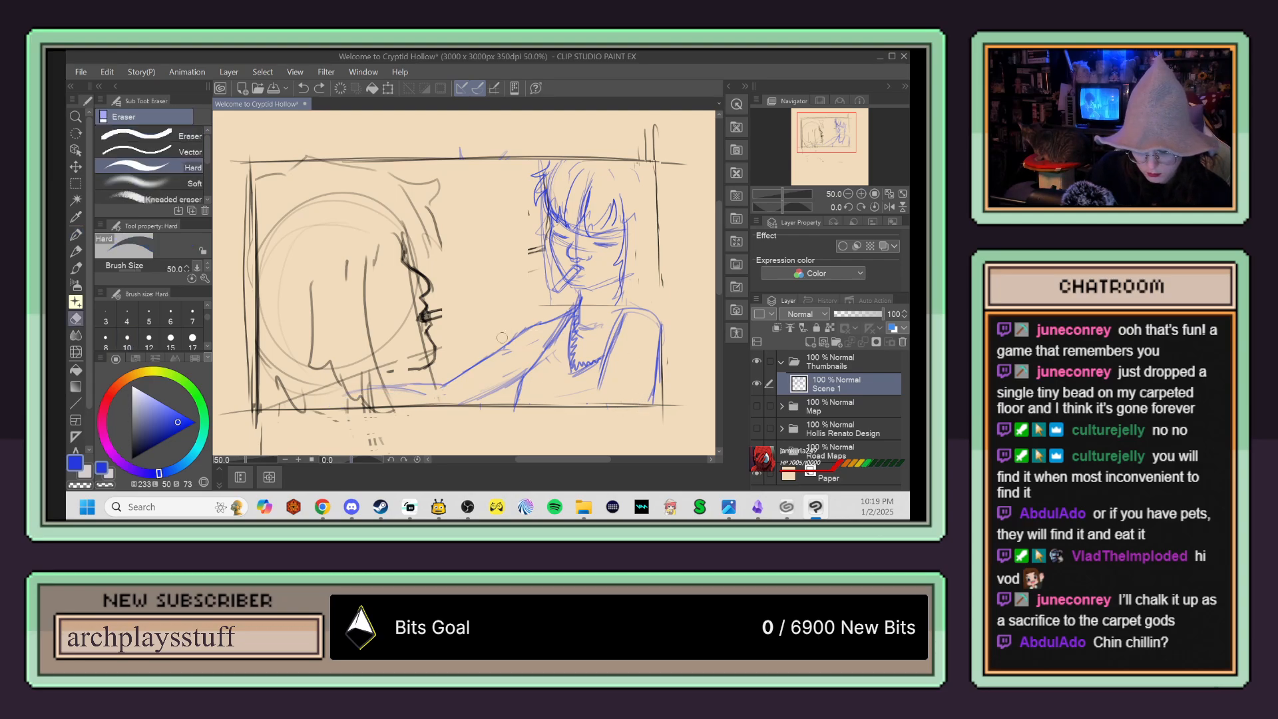
pyautogui.moveTo(468, 364)
pyautogui.mouseDown()
pyautogui.moveTo(496, 355)
pyautogui.moveTo(485, 386)
pyautogui.moveTo(511, 363)
pyautogui.moveTo(488, 382)
pyautogui.mouseUp()
pyautogui.press('p')
pyautogui.moveTo(507, 352); pyautogui.dragTo(462, 407)
pyautogui.hotkey('ctrl', 'z')
pyautogui.hotkey('ctrl', 'z')
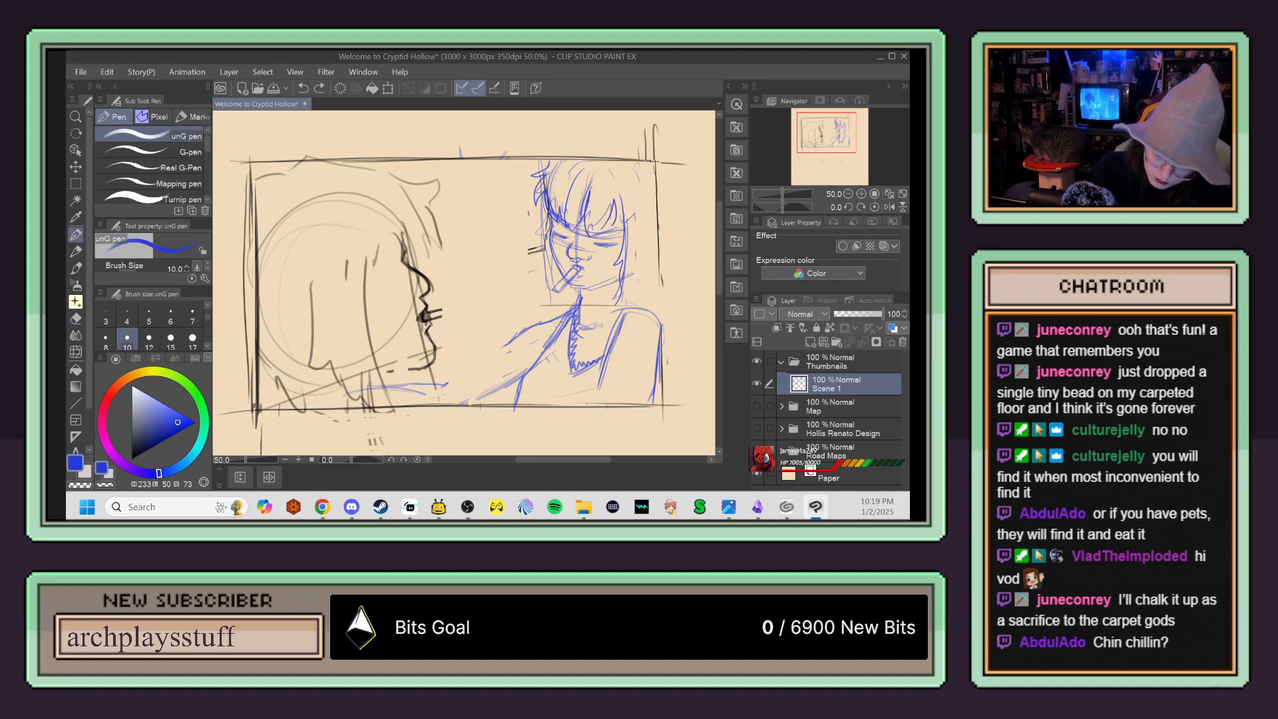
pyautogui.moveTo(551, 320); pyautogui.dragTo(501, 384)
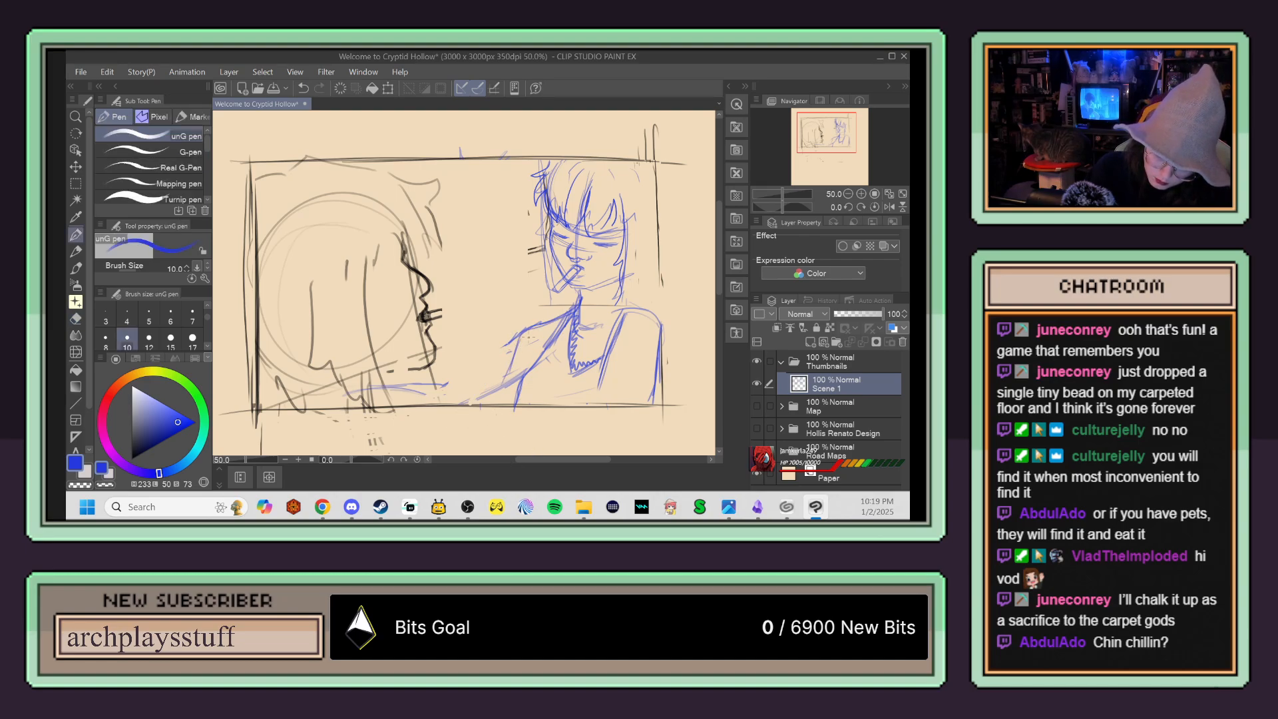
pyautogui.moveTo(535, 335); pyautogui.dragTo(520, 367)
# Step: Clean up the blue figure's shoulder and reinforce the upper arm with darker lines down to the panel's lower edge
pyautogui.press('e')
pyautogui.moveTo(533, 324)
pyautogui.mouseDown()
pyautogui.moveTo(498, 378)
pyautogui.moveTo(563, 362)
pyautogui.moveTo(662, 312)
pyautogui.mouseUp()
pyautogui.press('p')
pyautogui.moveTo(576, 306)
pyautogui.mouseDown()
pyautogui.moveTo(531, 341)
pyautogui.moveTo(513, 402)
pyautogui.mouseUp()
pyautogui.moveTo(527, 358); pyautogui.dragTo(516, 395)
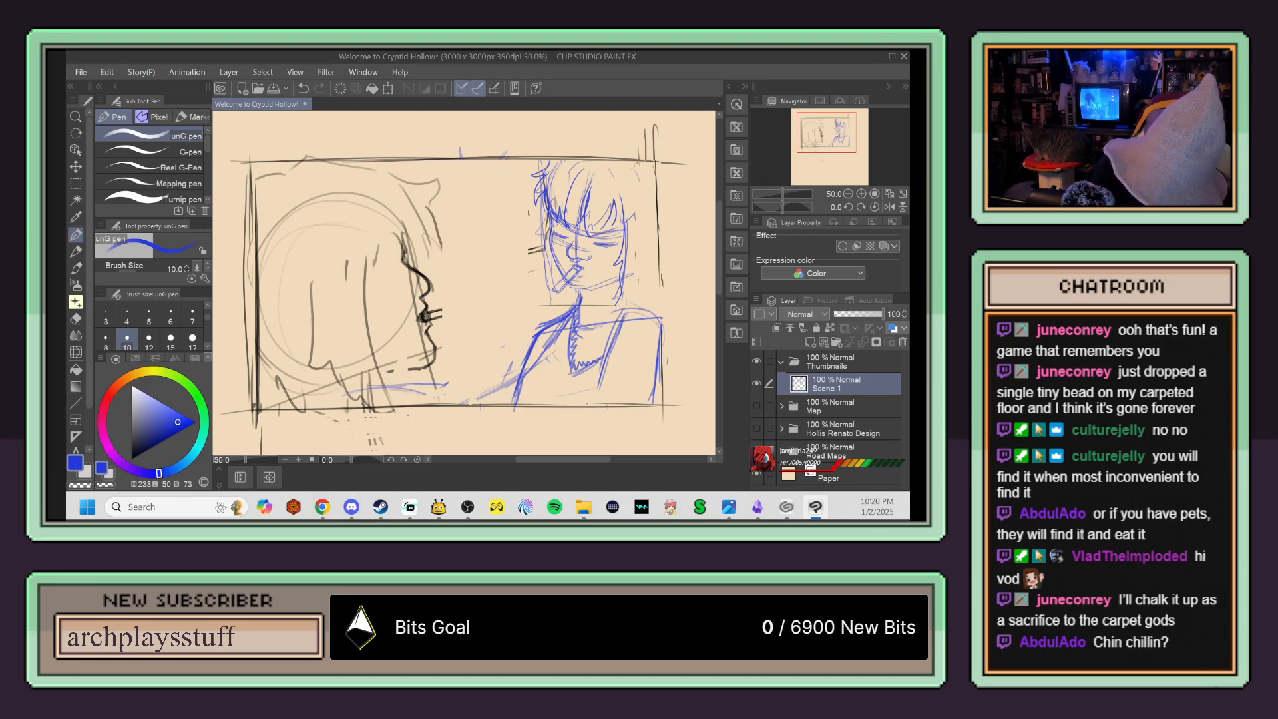
pyautogui.moveTo(538, 331); pyautogui.dragTo(503, 406)
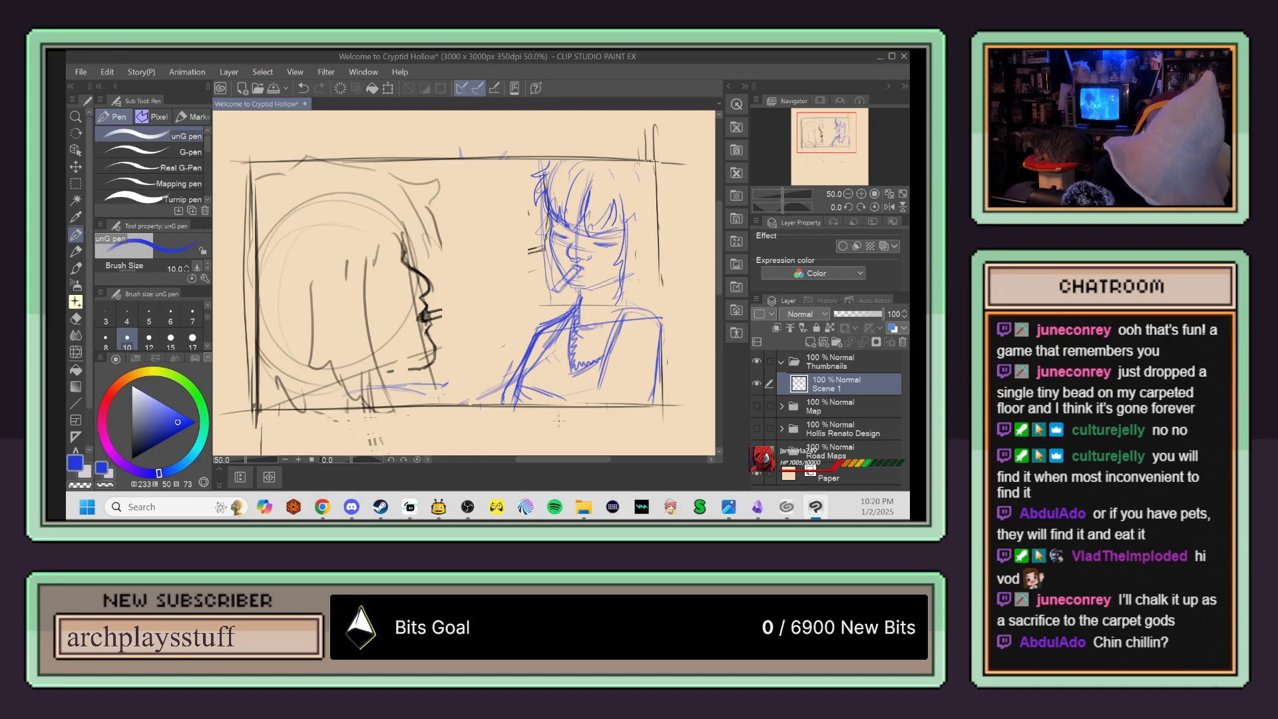
# Step: Select the blue figure with a rectangle, scale it down slightly against the panel's right edge, and deselect
pyautogui.press('e')
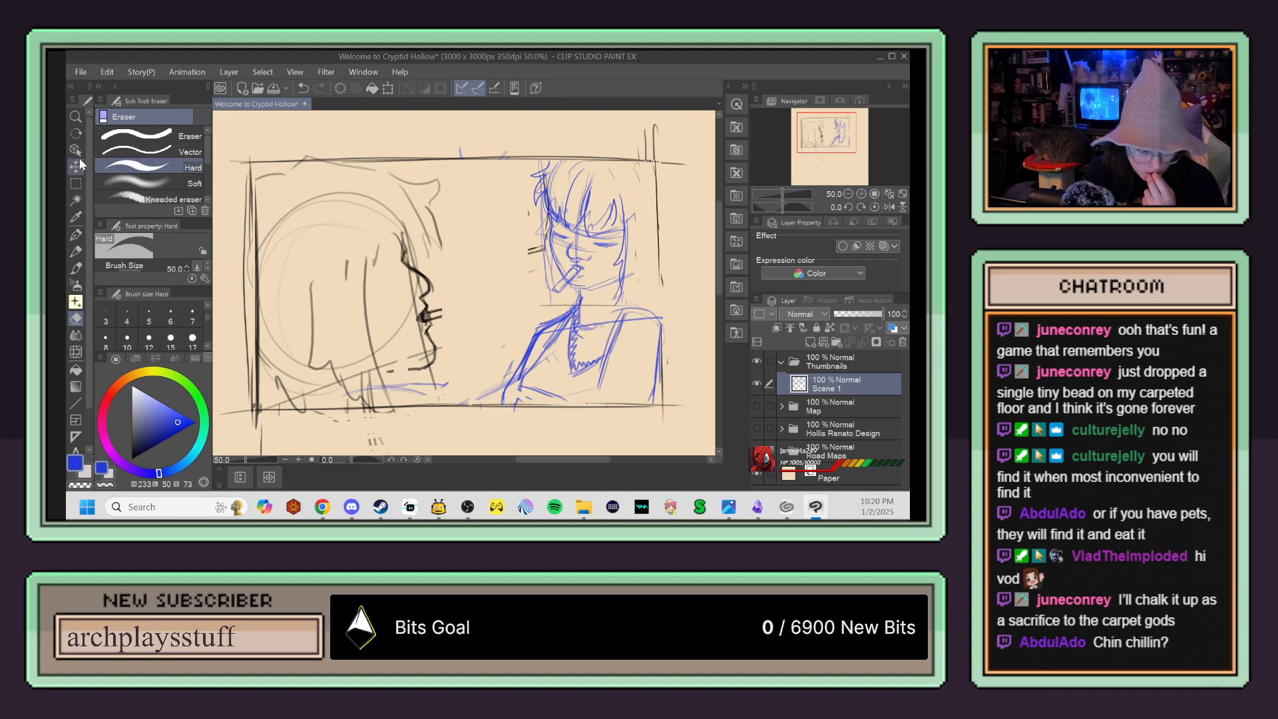
pyautogui.click(76, 182)
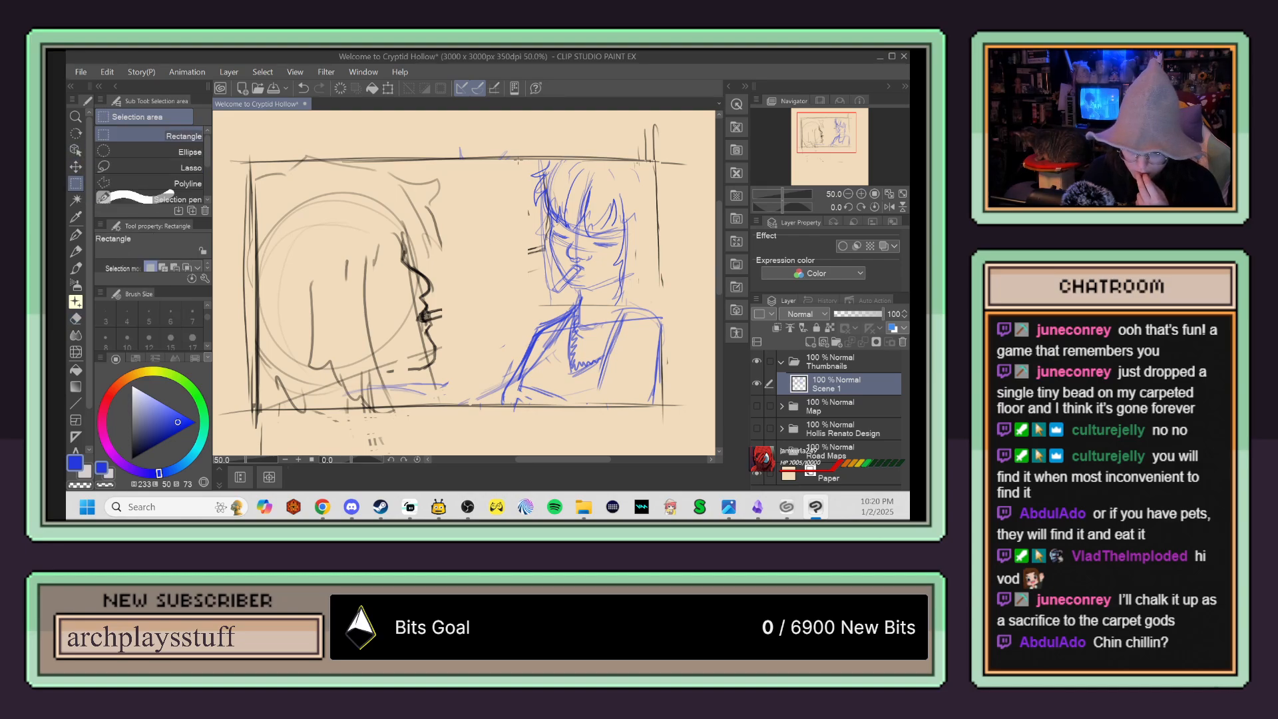
pyautogui.moveTo(439, 161)
pyautogui.mouseDown()
pyautogui.moveTo(669, 414)
pyautogui.moveTo(633, 370)
pyautogui.mouseUp()
pyautogui.hotkey('ctrl', 't')
pyautogui.moveTo(619, 325); pyautogui.dragTo(642, 324)
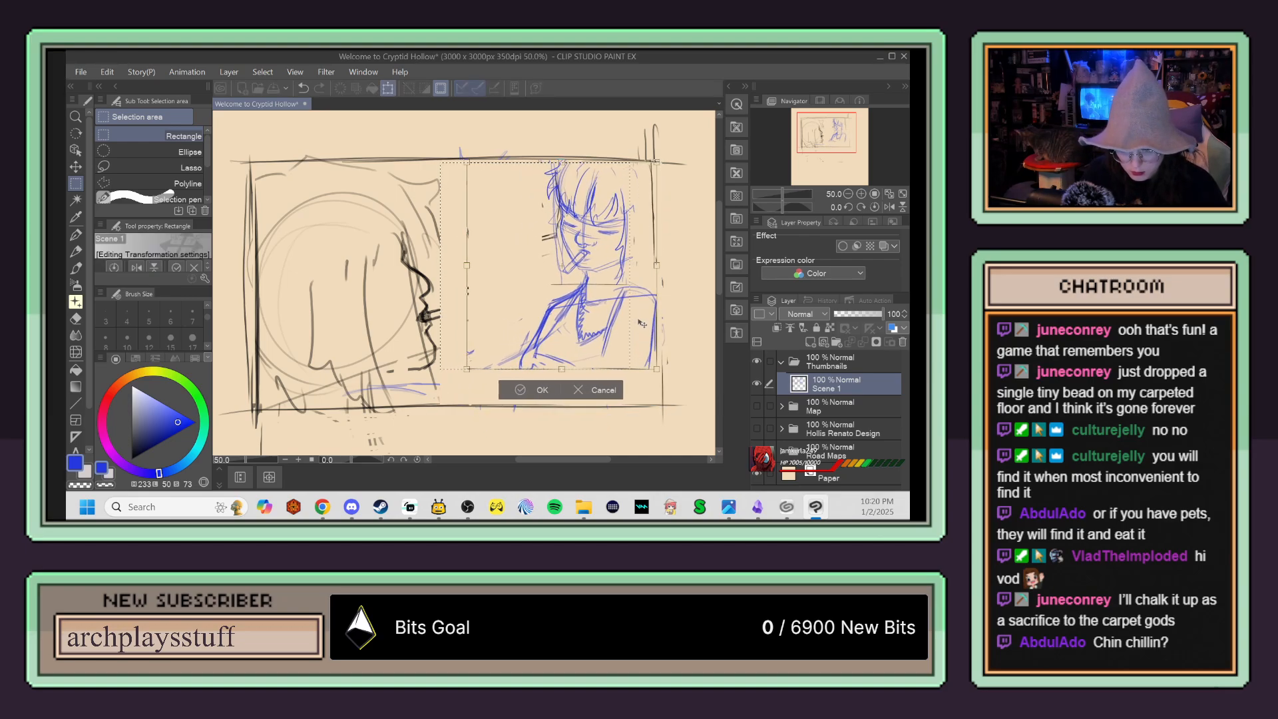
pyautogui.click(533, 394)
pyautogui.hotkey('ctrl', 'd')
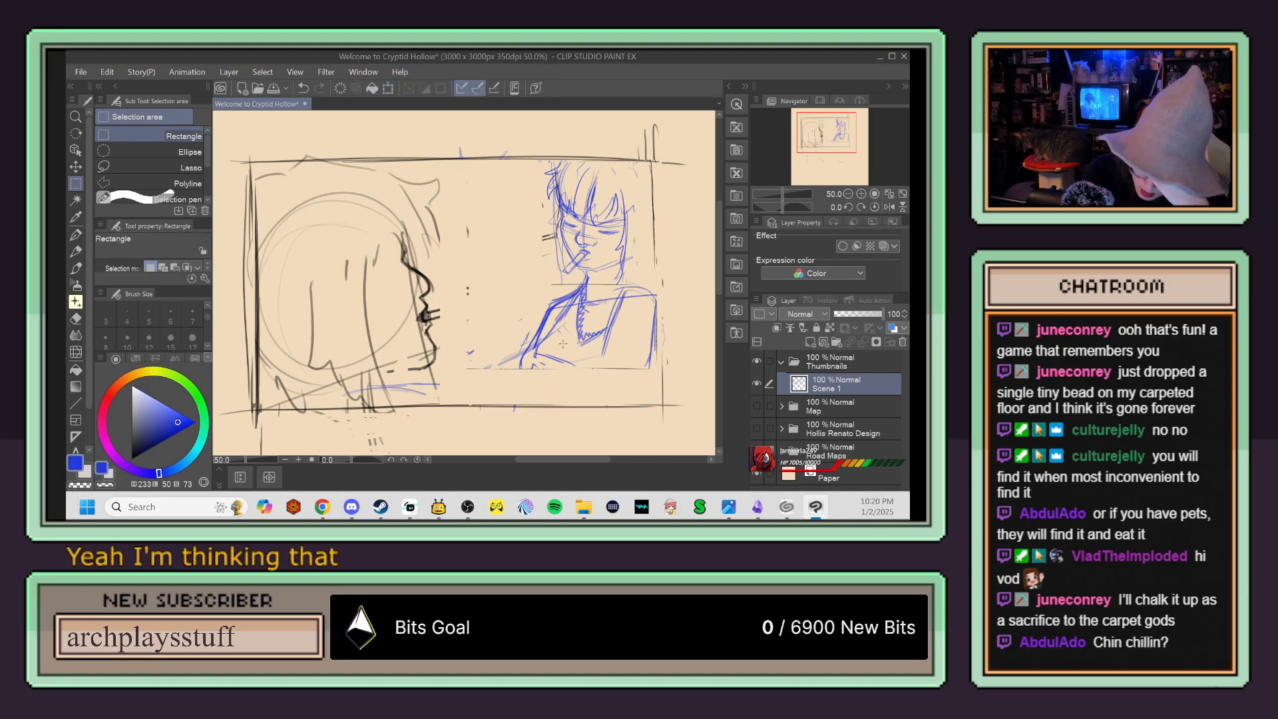
# Step: Erase stray lines in the blue figure's arm and redraw the upper arm down to an elbow, with the forearm folding back across the body
pyautogui.press('e')
pyautogui.moveTo(543, 347)
pyautogui.mouseDown()
pyautogui.moveTo(536, 356)
pyautogui.moveTo(563, 356)
pyautogui.mouseUp()
pyautogui.press('p')
pyautogui.moveTo(547, 311); pyautogui.dragTo(511, 362)
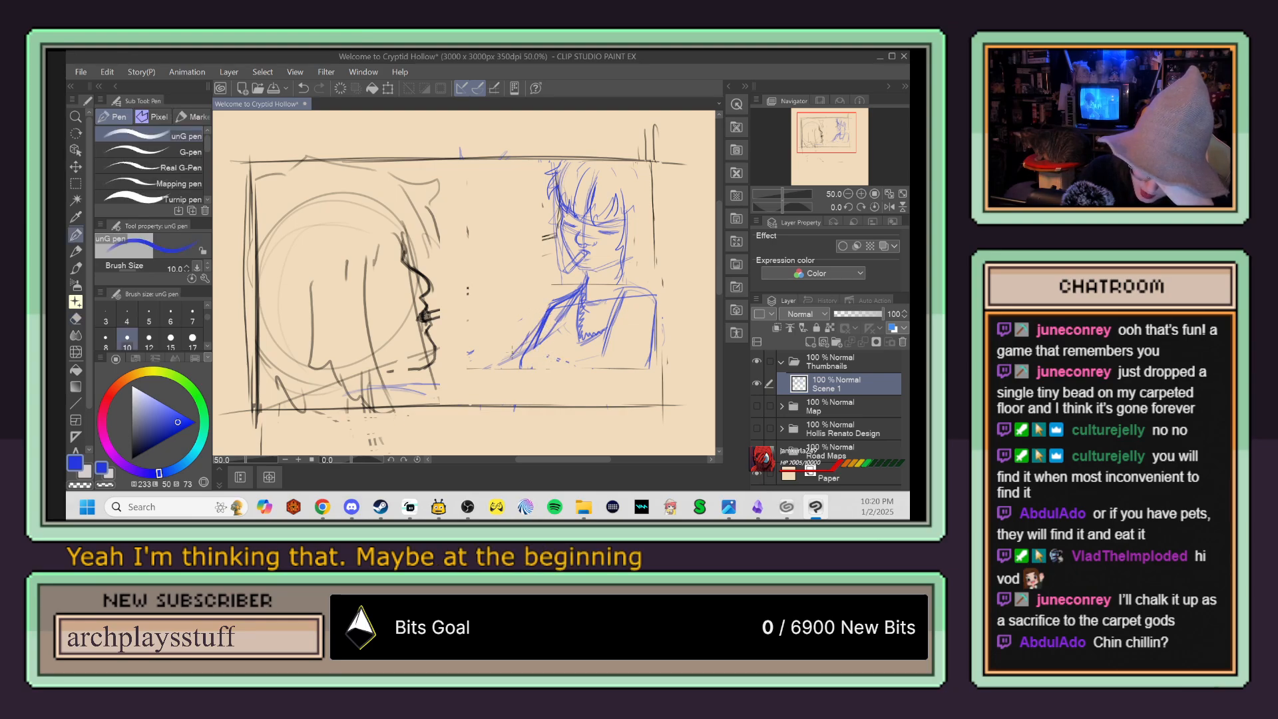
pyautogui.moveTo(546, 312)
pyautogui.mouseDown()
pyautogui.moveTo(503, 379)
pyautogui.moveTo(551, 341)
pyautogui.moveTo(558, 370)
pyautogui.moveTo(528, 358)
pyautogui.moveTo(559, 390)
pyautogui.moveTo(586, 363)
pyautogui.moveTo(524, 365)
pyautogui.moveTo(493, 390)
pyautogui.mouseUp()
pyautogui.moveTo(531, 396); pyautogui.dragTo(585, 388)
pyautogui.moveTo(571, 404); pyautogui.dragTo(589, 397)
# Step: Try sketching forearm lines reaching from the blue figure's elbow toward the black profile along the panel's lower edge
pyautogui.moveTo(495, 380); pyautogui.dragTo(377, 407)
pyautogui.press('e')
pyautogui.press('p')
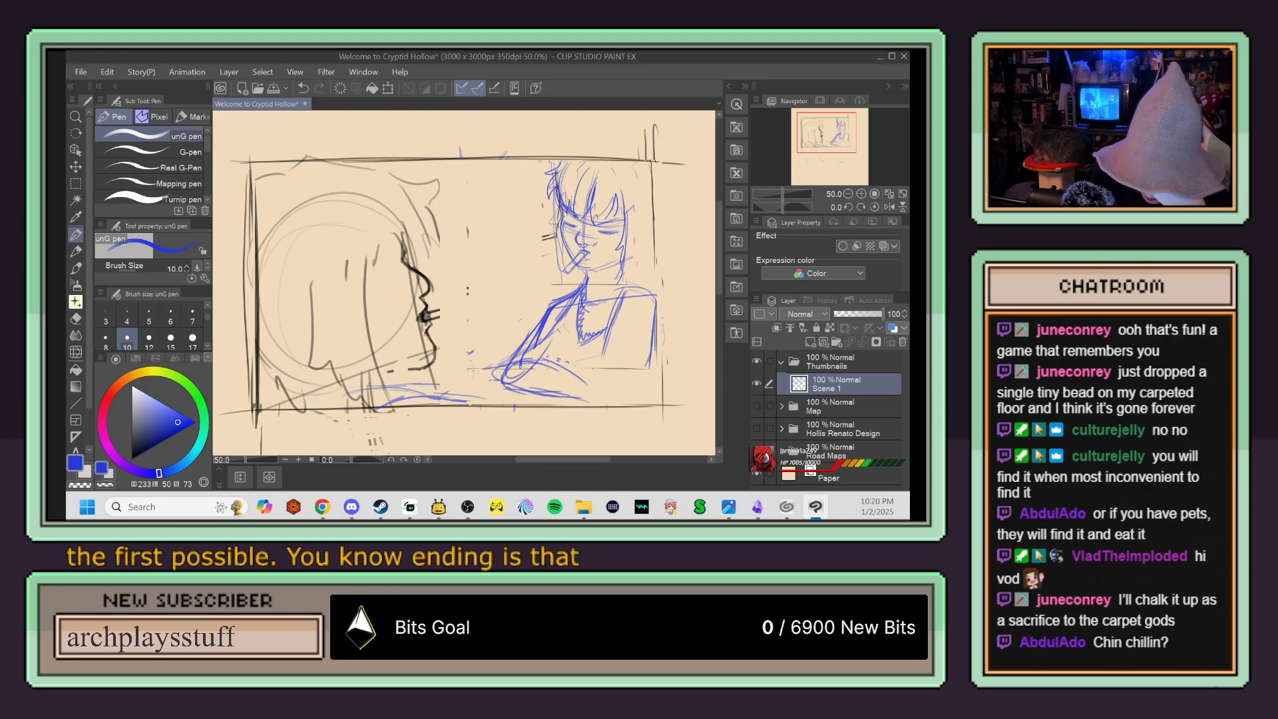
pyautogui.moveTo(506, 362)
pyautogui.mouseDown()
pyautogui.moveTo(326, 397)
pyautogui.moveTo(480, 398)
pyautogui.mouseUp()
# Step: Clean up inside the bent arm and sketch the blue figure's torso sides and far arm
pyautogui.press('e')
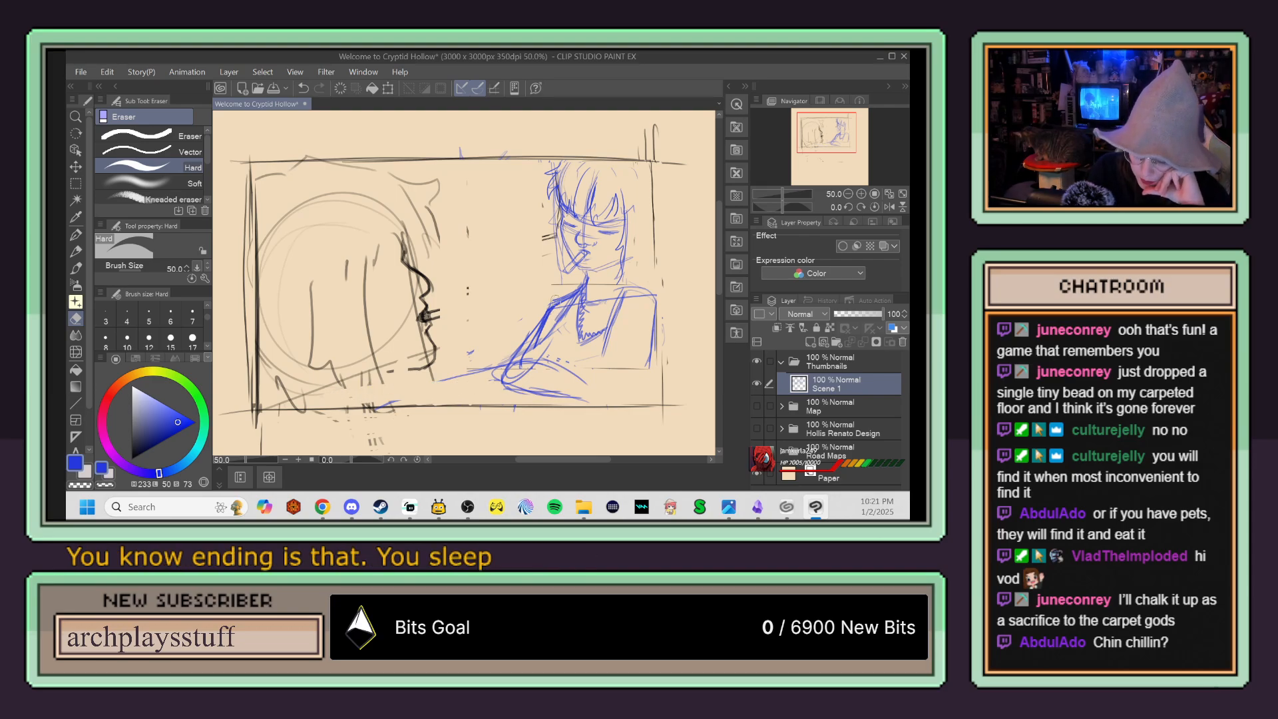
pyautogui.moveTo(563, 324)
pyautogui.mouseDown()
pyautogui.moveTo(545, 341)
pyautogui.moveTo(549, 315)
pyautogui.moveTo(519, 358)
pyautogui.moveTo(533, 358)
pyautogui.mouseUp()
pyautogui.press('p')
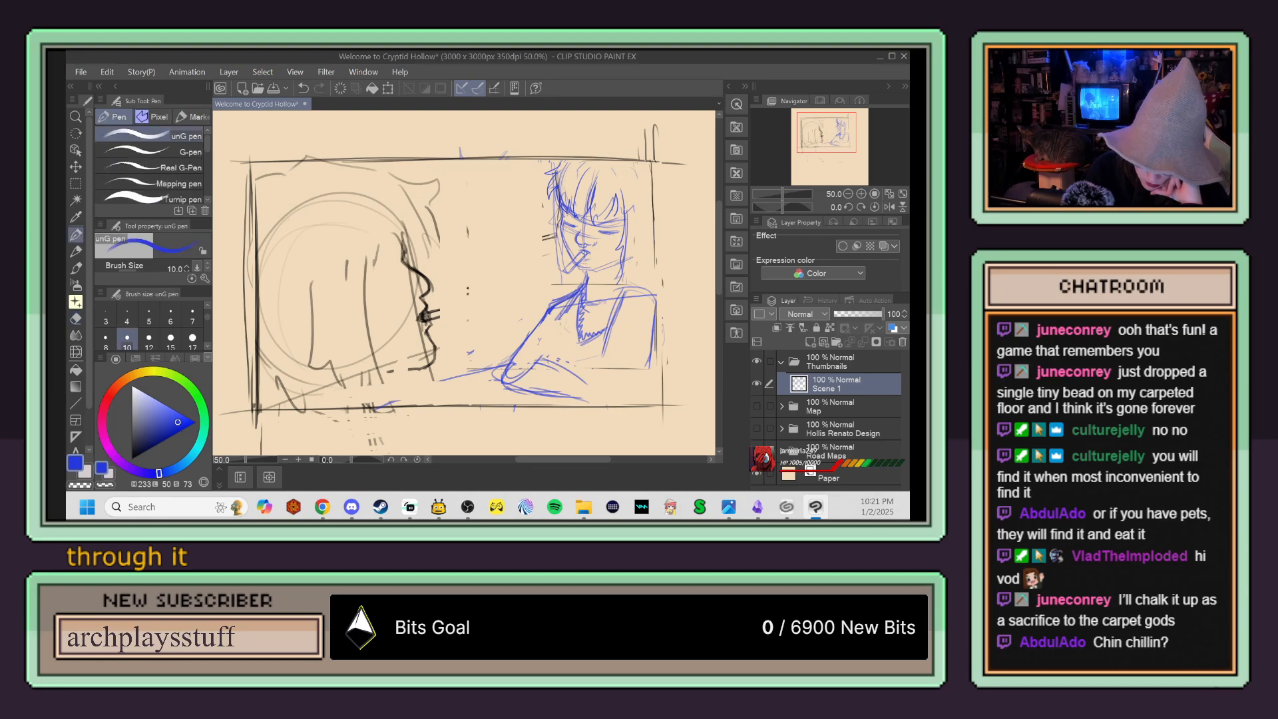
pyautogui.moveTo(565, 308)
pyautogui.mouseDown()
pyautogui.moveTo(537, 373)
pyautogui.moveTo(574, 375)
pyautogui.mouseUp()
pyautogui.moveTo(541, 372); pyautogui.dragTo(578, 383)
pyautogui.moveTo(620, 333); pyautogui.dragTo(605, 384)
pyautogui.moveTo(655, 316); pyautogui.dragTo(645, 359)
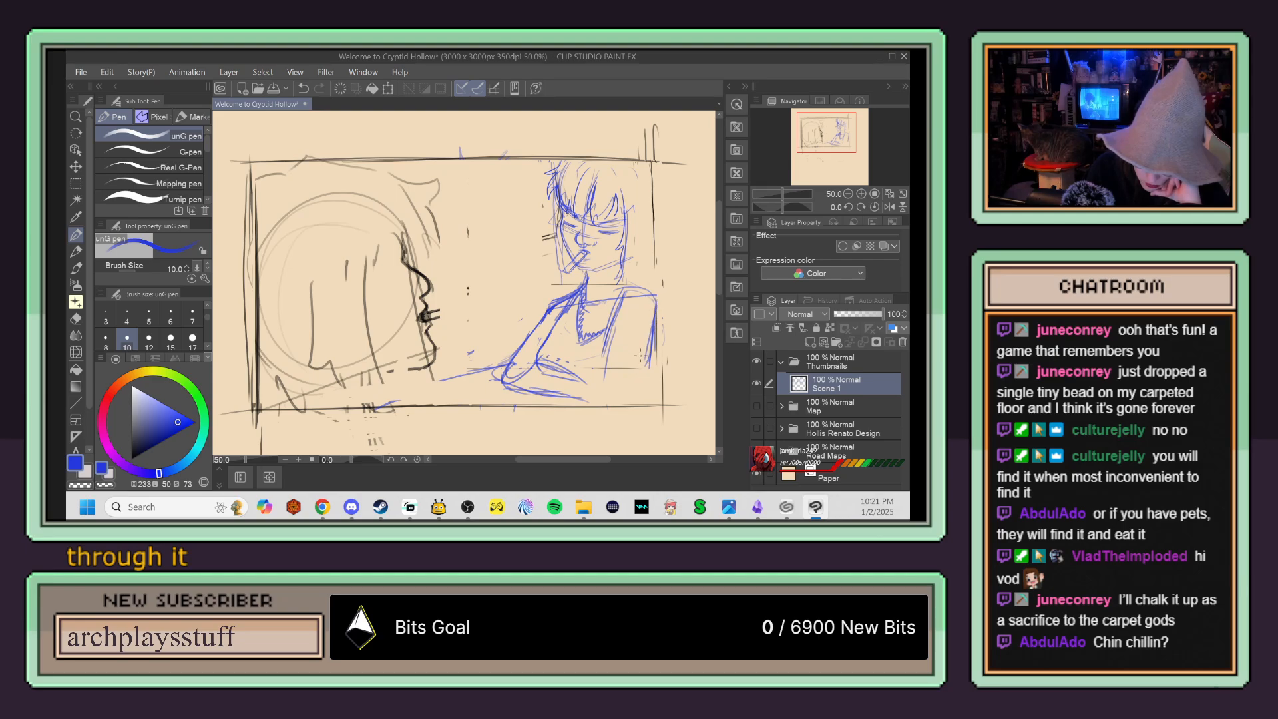
# Step: Rough in one more outstretched forearm line, and erase the reaching lines together with most of the black profile's face
pyautogui.moveTo(465, 371); pyautogui.dragTo(393, 383)
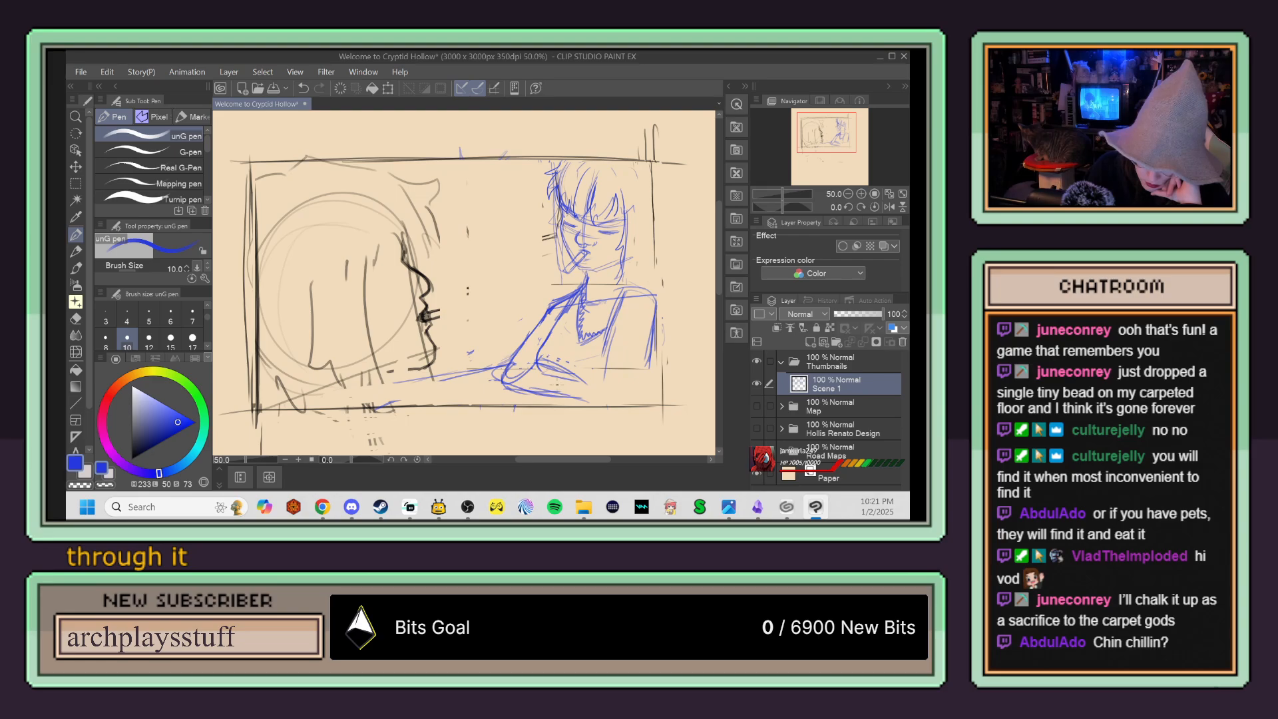
pyautogui.press('e')
pyautogui.moveTo(498, 364)
pyautogui.mouseDown()
pyautogui.moveTo(372, 385)
pyautogui.moveTo(423, 302)
pyautogui.moveTo(399, 230)
pyautogui.mouseUp()
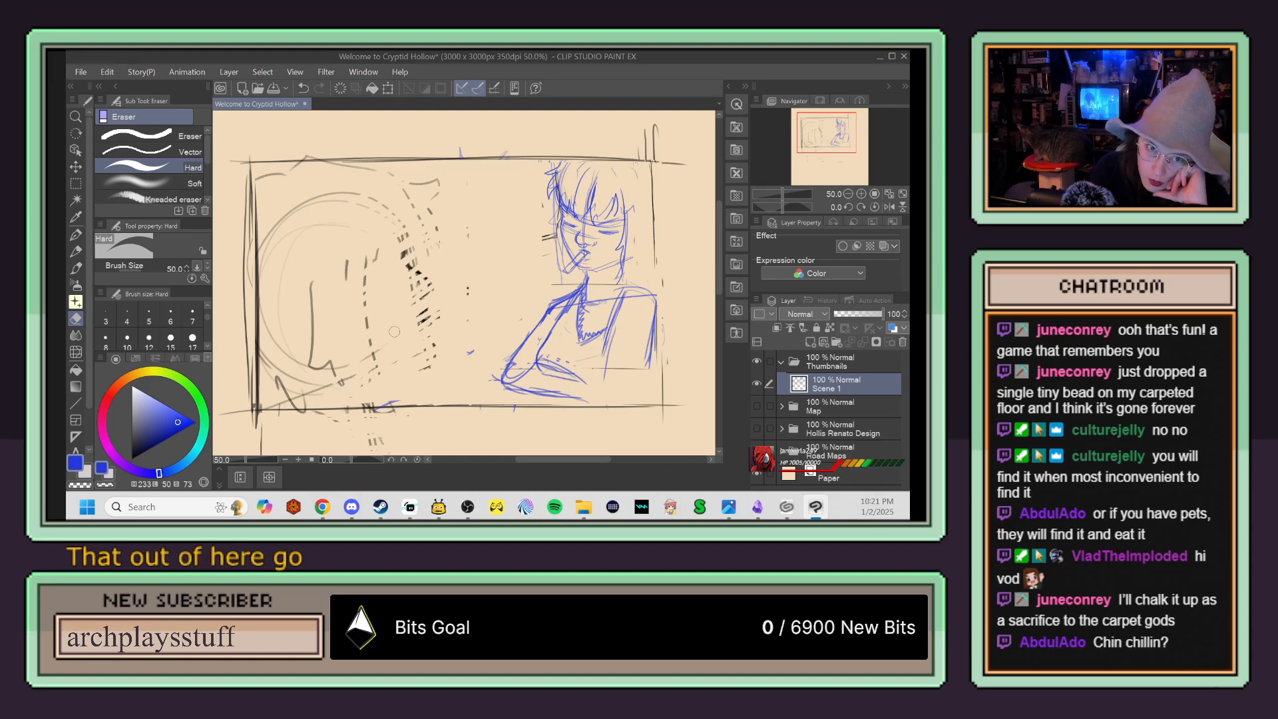
# Step: Reinforce the panel's right border in blue and outline the figure's far arm down to the panel's lower edge
pyautogui.press('p')
pyautogui.moveTo(652, 174); pyautogui.dragTo(664, 403)
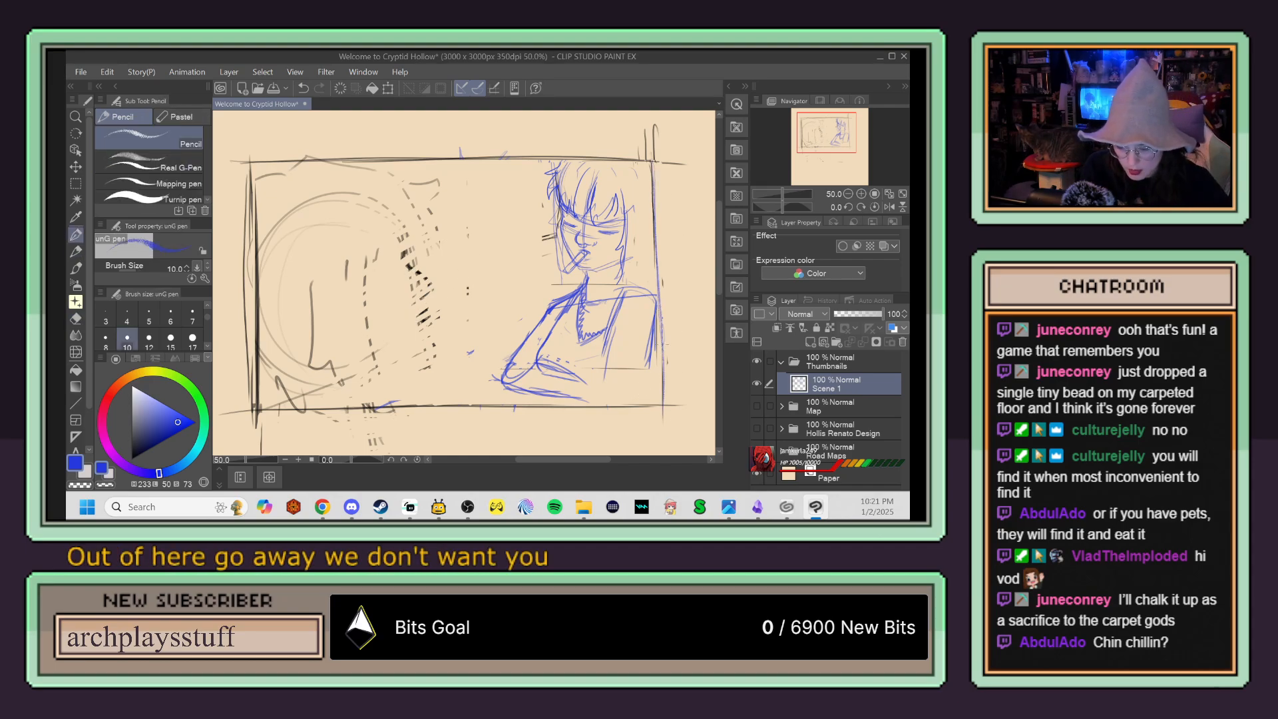
pyautogui.moveTo(669, 209); pyautogui.dragTo(663, 403)
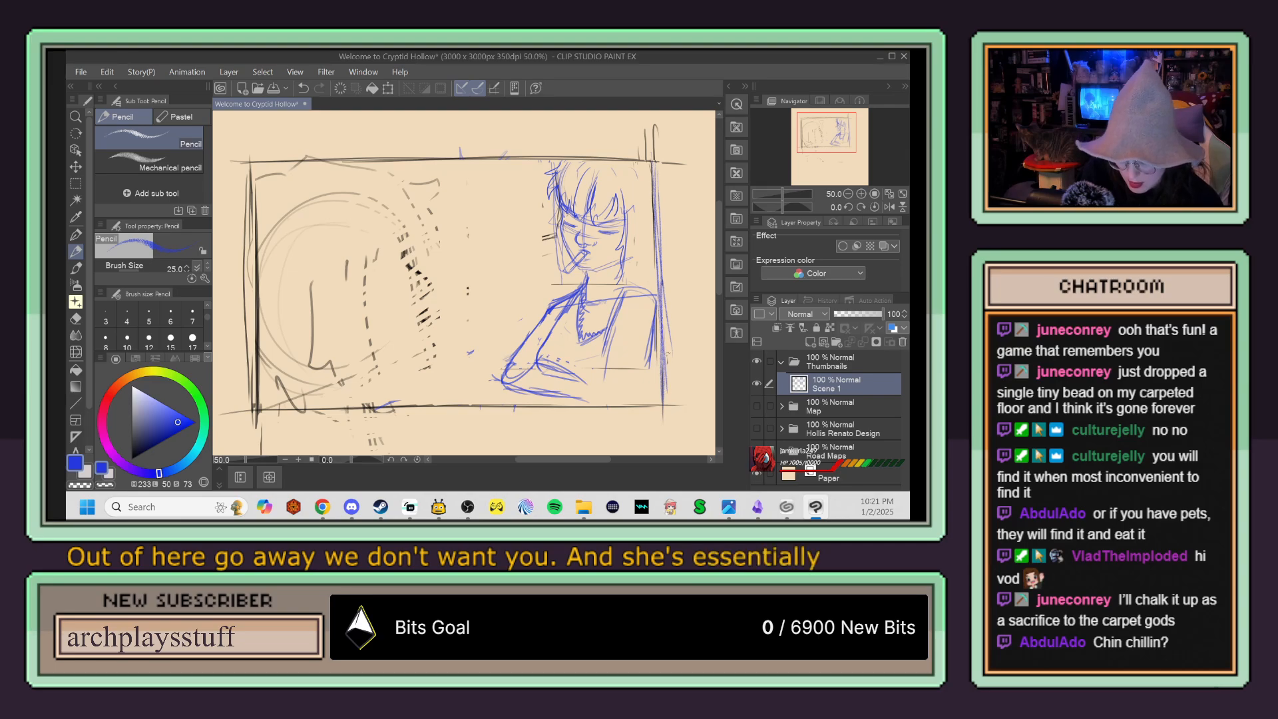
pyautogui.press('p')
pyautogui.moveTo(655, 165); pyautogui.dragTo(659, 339)
pyautogui.moveTo(654, 191); pyautogui.dragTo(659, 415)
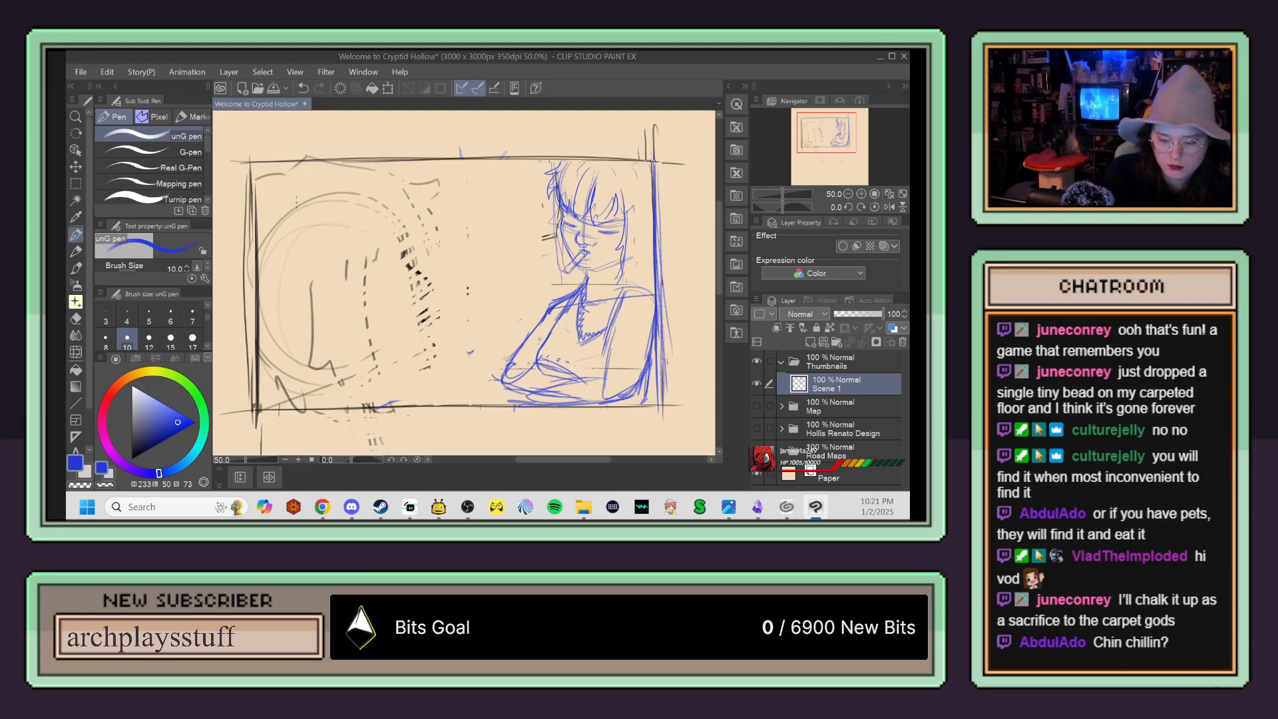
# Step: Handwrite the title "Welcome to Crypted Hollow" in blue across the open area beside the figure
pyautogui.moveTo(286, 193)
pyautogui.mouseDown()
pyautogui.moveTo(302, 220)
pyautogui.moveTo(318, 196)
pyautogui.moveTo(353, 223)
pyautogui.mouseUp()
pyautogui.moveTo(366, 175)
pyautogui.mouseDown()
pyautogui.moveTo(363, 199)
pyautogui.moveTo(407, 221)
pyautogui.moveTo(431, 201)
pyautogui.moveTo(485, 211)
pyautogui.mouseUp()
pyautogui.moveTo(300, 239); pyautogui.dragTo(303, 274)
pyautogui.moveTo(290, 261); pyautogui.dragTo(329, 264)
pyautogui.moveTo(295, 318)
pyautogui.mouseDown()
pyautogui.moveTo(331, 306)
pyautogui.moveTo(363, 340)
pyautogui.mouseUp()
pyautogui.moveTo(381, 283)
pyautogui.mouseDown()
pyautogui.moveTo(385, 323)
pyautogui.moveTo(407, 303)
pyautogui.moveTo(414, 313)
pyautogui.moveTo(440, 270)
pyautogui.mouseUp()
pyautogui.moveTo(301, 355); pyautogui.dragTo(305, 390)
pyautogui.moveTo(298, 378)
pyautogui.mouseDown()
pyautogui.moveTo(341, 384)
pyautogui.moveTo(354, 353)
pyautogui.moveTo(348, 393)
pyautogui.mouseUp()
pyautogui.moveTo(364, 350)
pyautogui.mouseDown()
pyautogui.moveTo(361, 379)
pyautogui.moveTo(427, 355)
pyautogui.mouseUp()
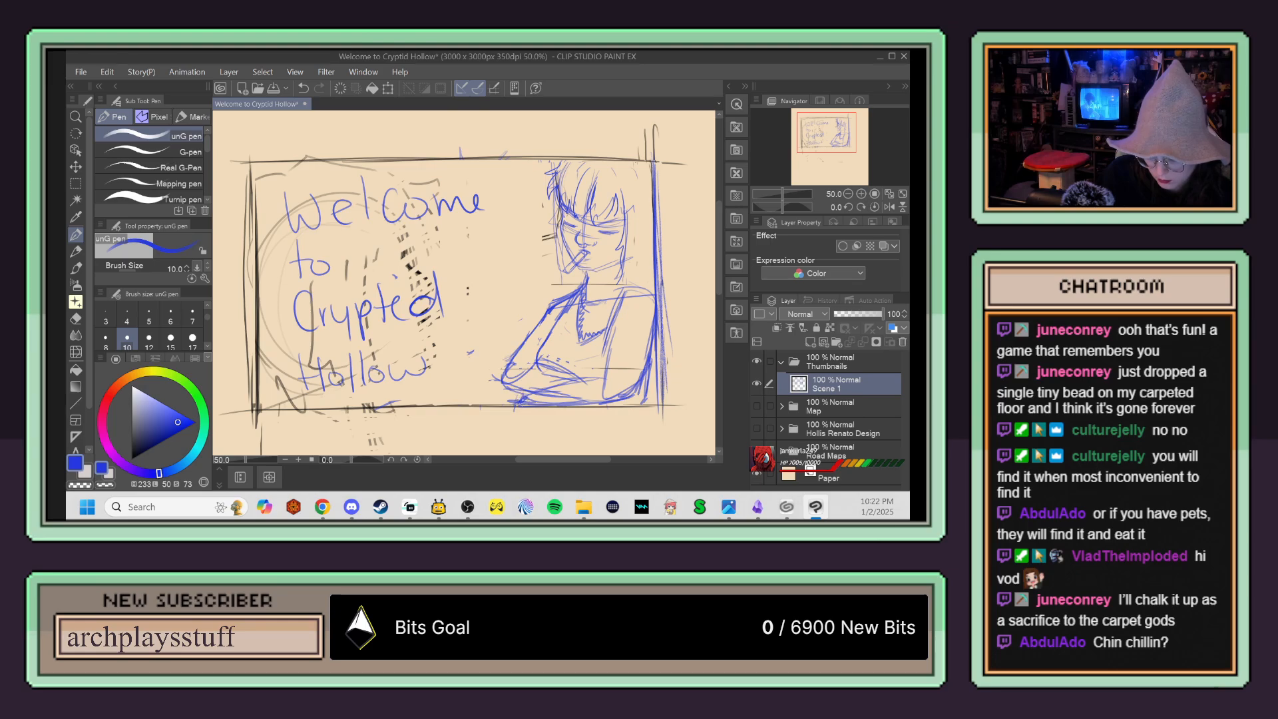
# Step: Try framing the blue figure with vertical lines between the title and the head, undoing the latest strokes
pyautogui.press('e')
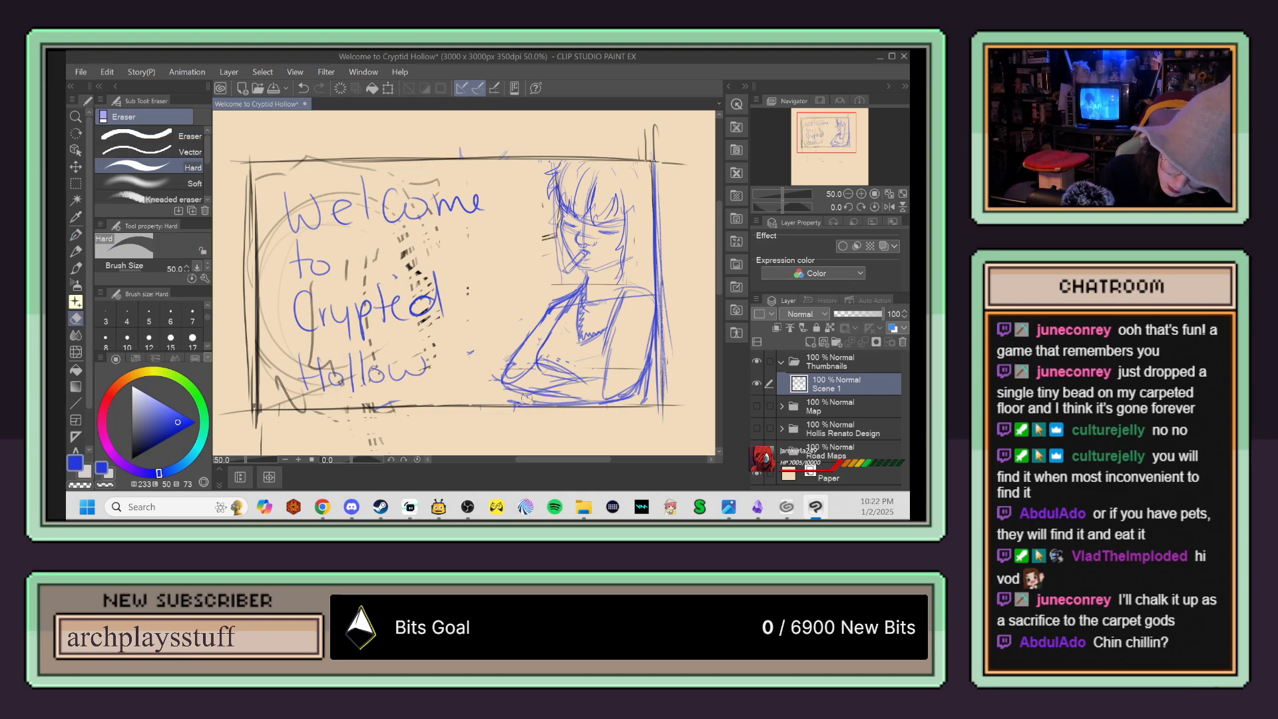
pyautogui.press('p')
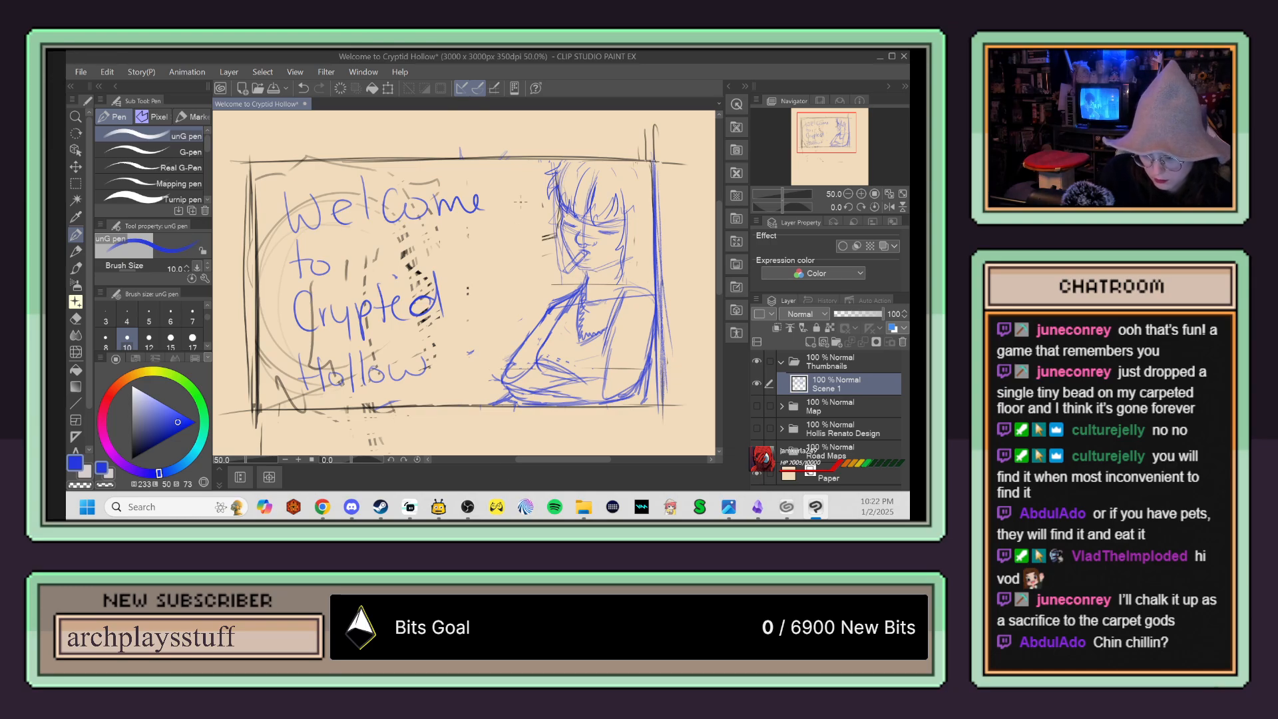
pyautogui.moveTo(523, 166)
pyautogui.mouseDown()
pyautogui.moveTo(524, 282)
pyautogui.moveTo(524, 148)
pyautogui.moveTo(523, 333)
pyautogui.mouseUp()
pyautogui.moveTo(527, 240); pyautogui.dragTo(525, 340)
pyautogui.moveTo(517, 163); pyautogui.dragTo(527, 328)
pyautogui.moveTo(527, 276); pyautogui.dragTo(524, 344)
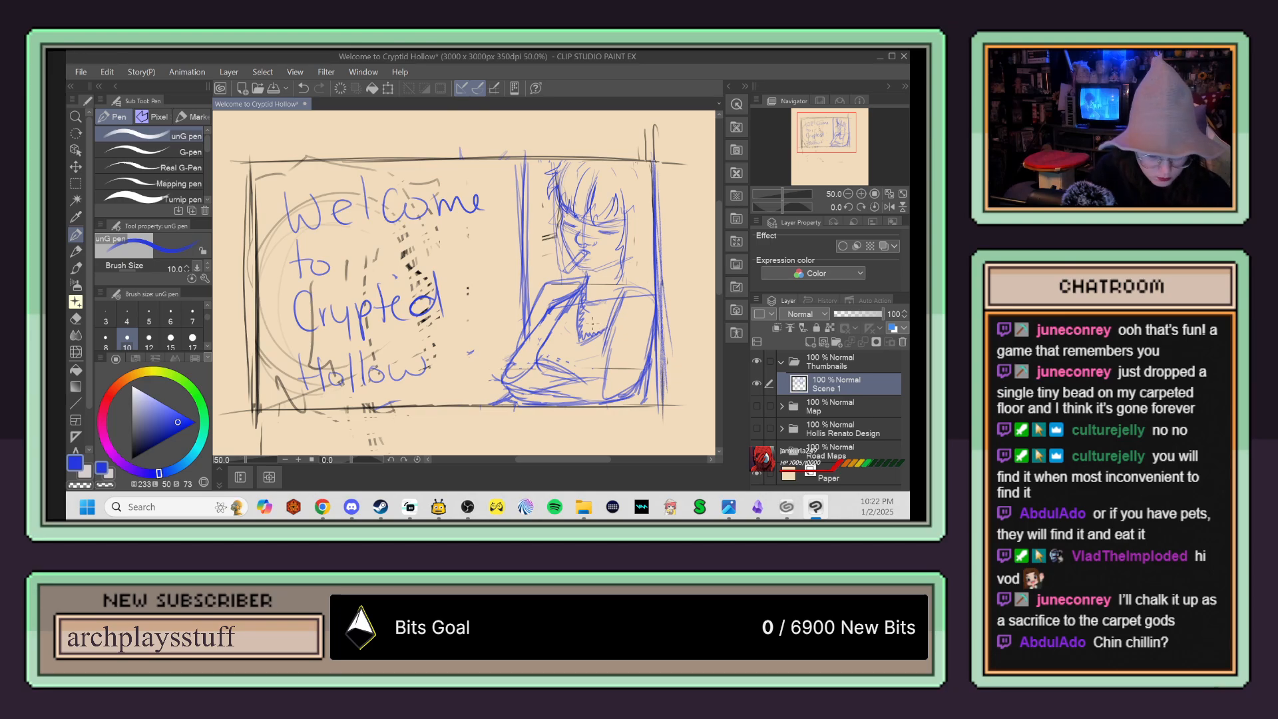
pyautogui.hotkey('ctrl', 'z')
pyautogui.hotkey('ctrl', 'z')
pyautogui.hotkey('ctrl', 'z')
pyautogui.hotkey('ctrl', 'z')
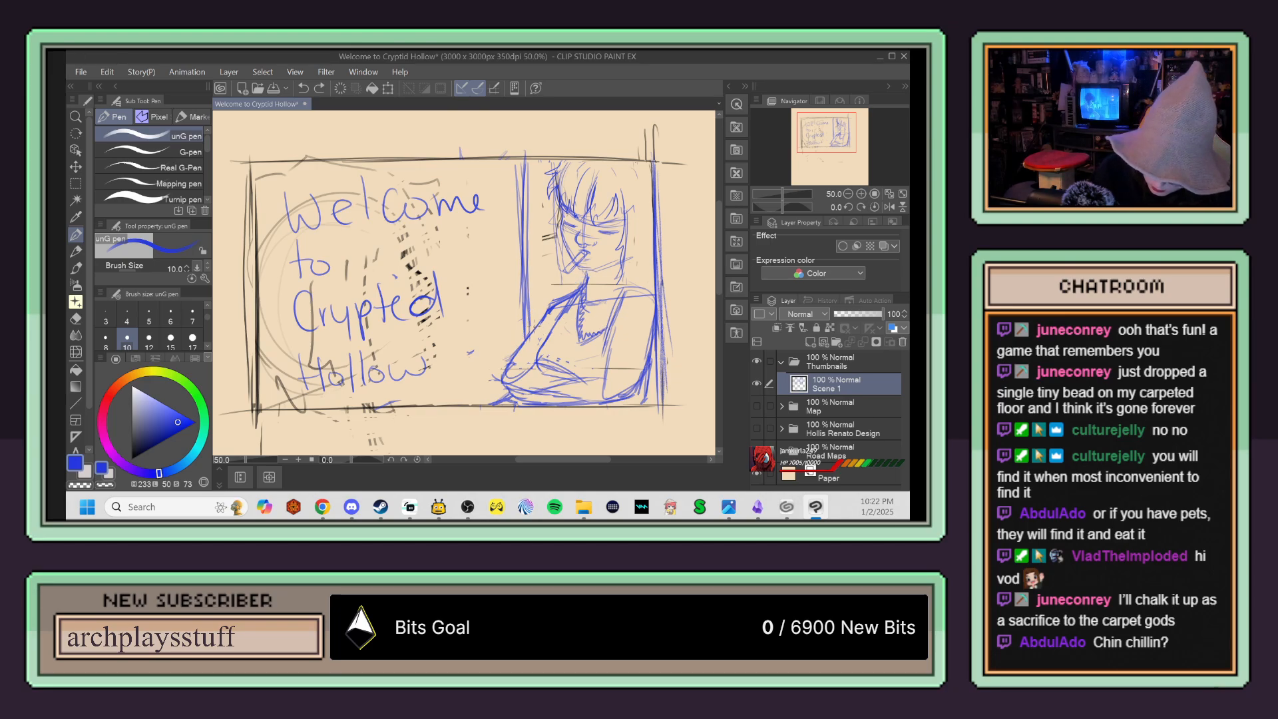
# Step: Try sketching lines around the blue figure's near shoulder, and undo them together with the vertical framing lines
pyautogui.moveTo(530, 310); pyautogui.dragTo(573, 290)
pyautogui.moveTo(535, 293); pyautogui.dragTo(518, 340)
pyautogui.moveTo(530, 297); pyautogui.dragTo(569, 290)
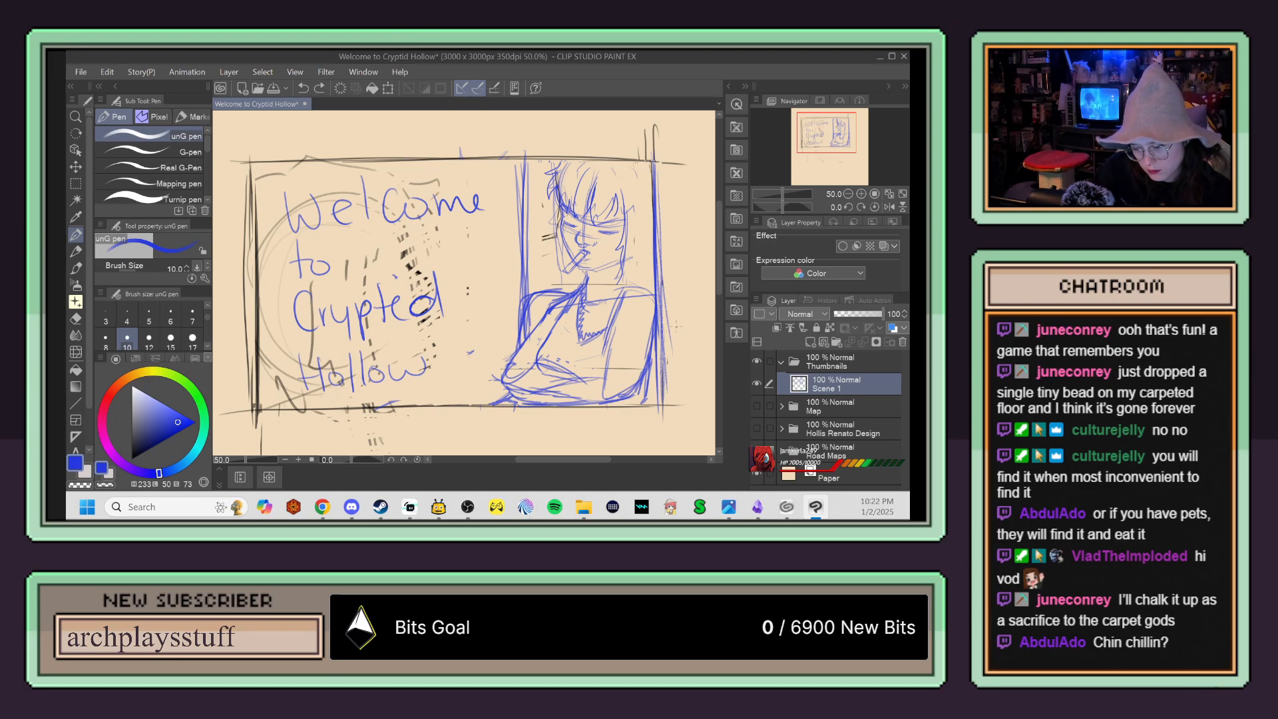
pyautogui.hotkey('ctrl', 'z')
pyautogui.hotkey('ctrl', 'z')
pyautogui.hotkey('ctrl', 'z')
pyautogui.hotkey('ctrl', 'z')
pyautogui.hotkey('ctrl', 'z')
pyautogui.hotkey('ctrl', 'z')
pyautogui.hotkey('ctrl', 'z')
pyautogui.hotkey('ctrl', 'z')
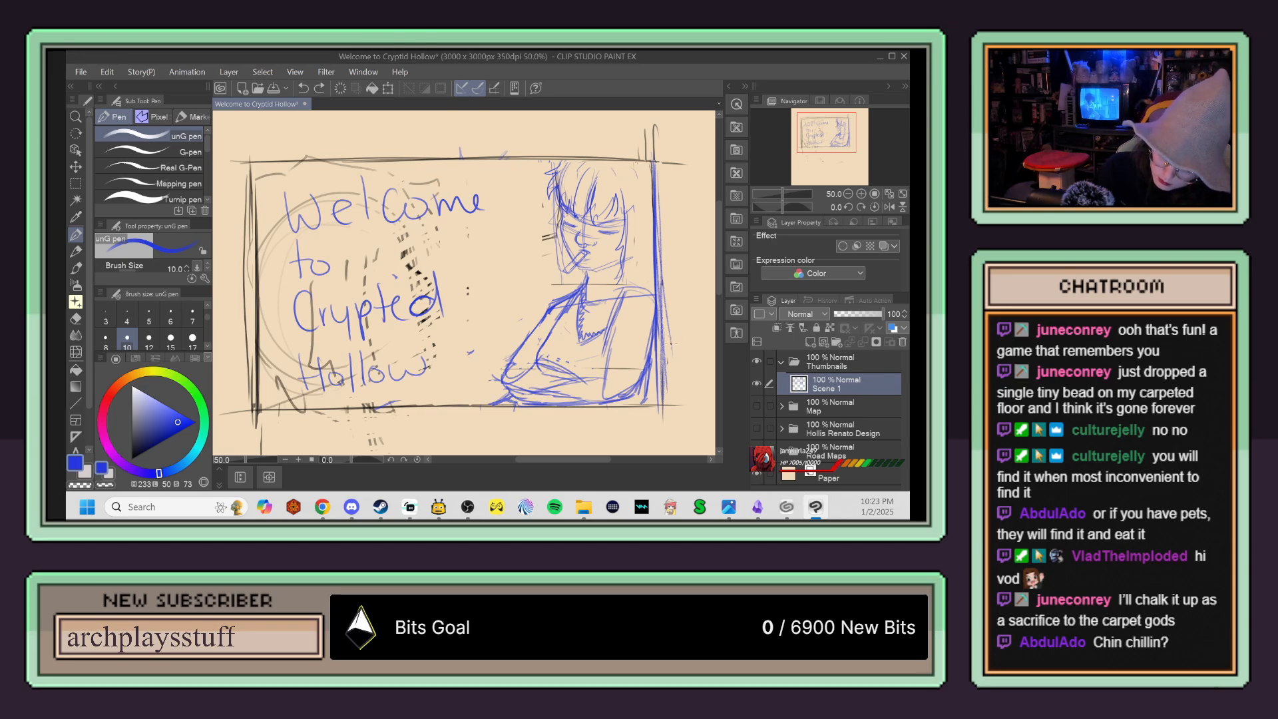
# Step: Sketch low surface lines from the elbow beneath the title and a boxy shape beside the figure's arm
pyautogui.moveTo(499, 377); pyautogui.dragTo(350, 396)
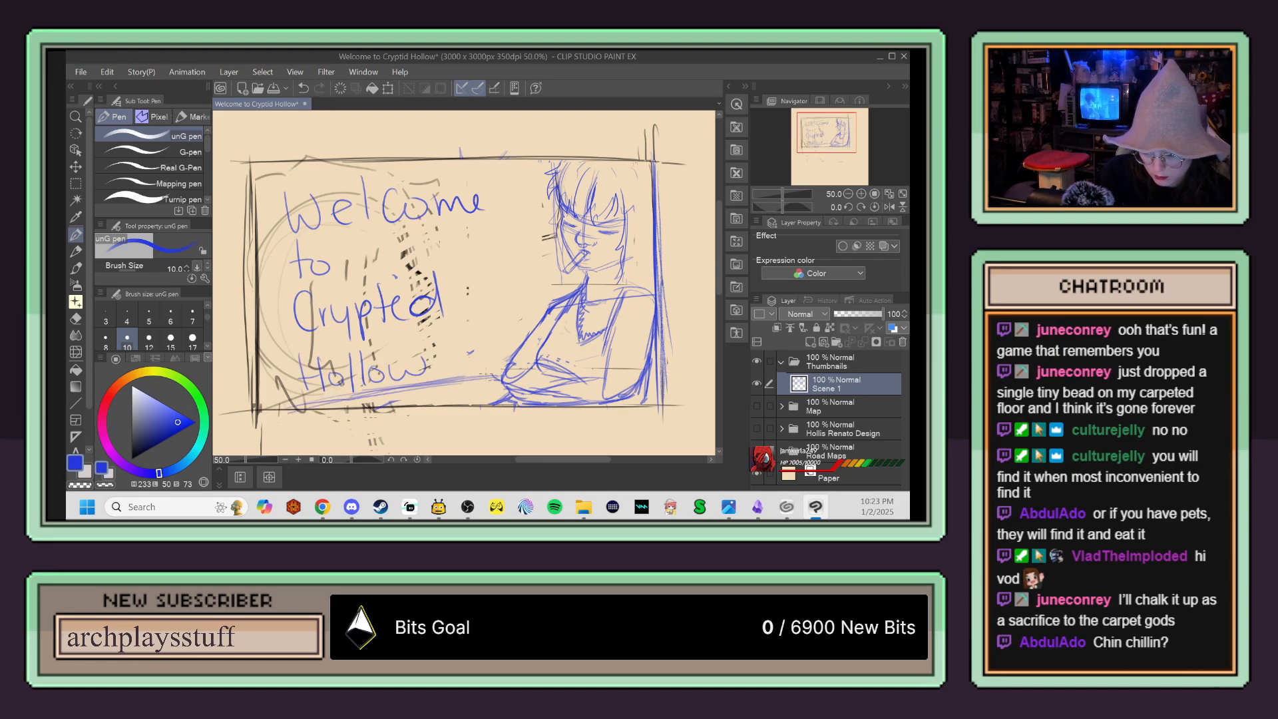
pyautogui.moveTo(466, 382); pyautogui.dragTo(492, 380)
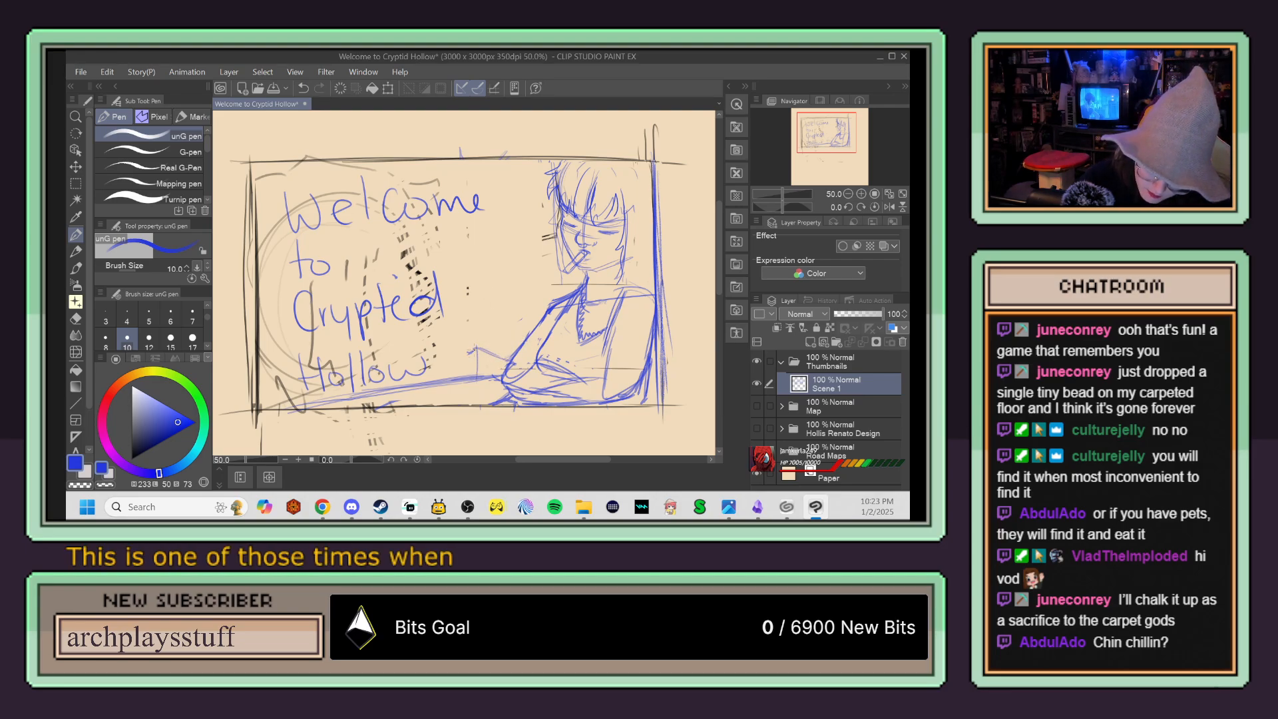
pyautogui.moveTo(539, 321)
pyautogui.mouseDown()
pyautogui.moveTo(452, 351)
pyautogui.moveTo(495, 334)
pyautogui.moveTo(475, 360)
pyautogui.moveTo(531, 325)
pyautogui.mouseUp()
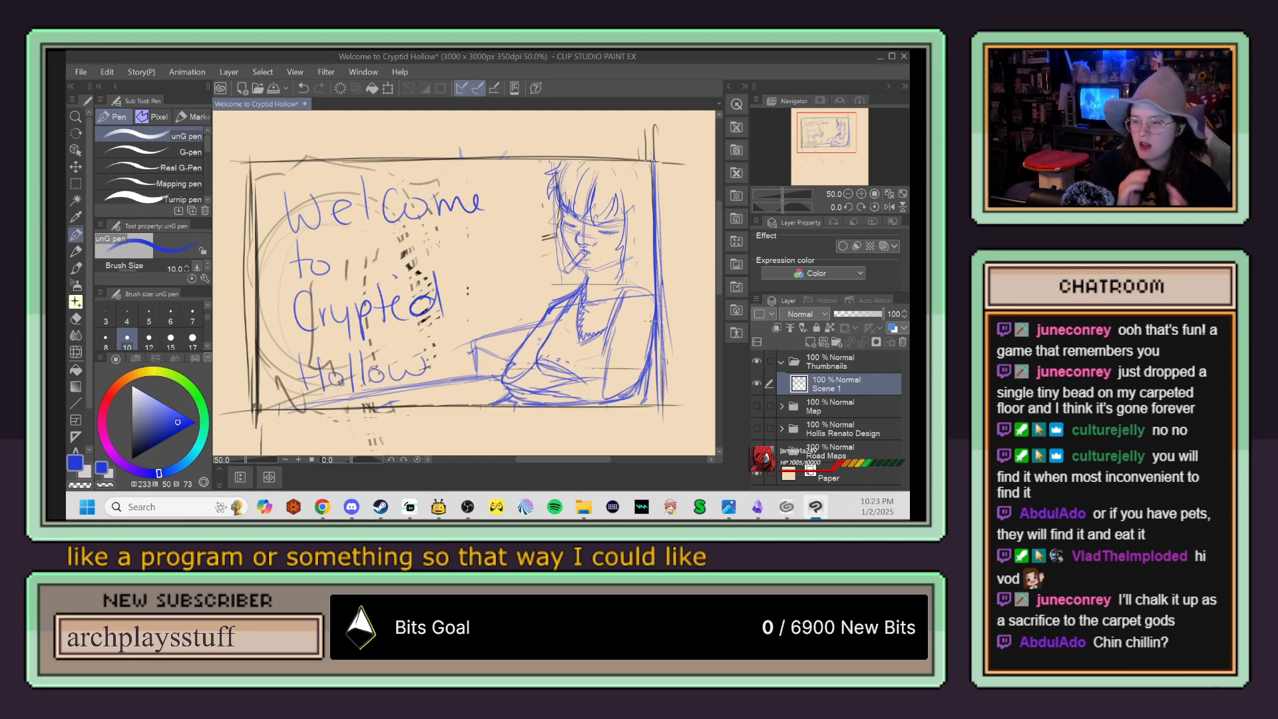
# Step: Draw a small phone on the boxy shape beside the arm and write "ring" above it
pyautogui.moveTo(475, 343)
pyautogui.mouseDown()
pyautogui.moveTo(512, 363)
pyautogui.moveTo(503, 327)
pyautogui.mouseUp()
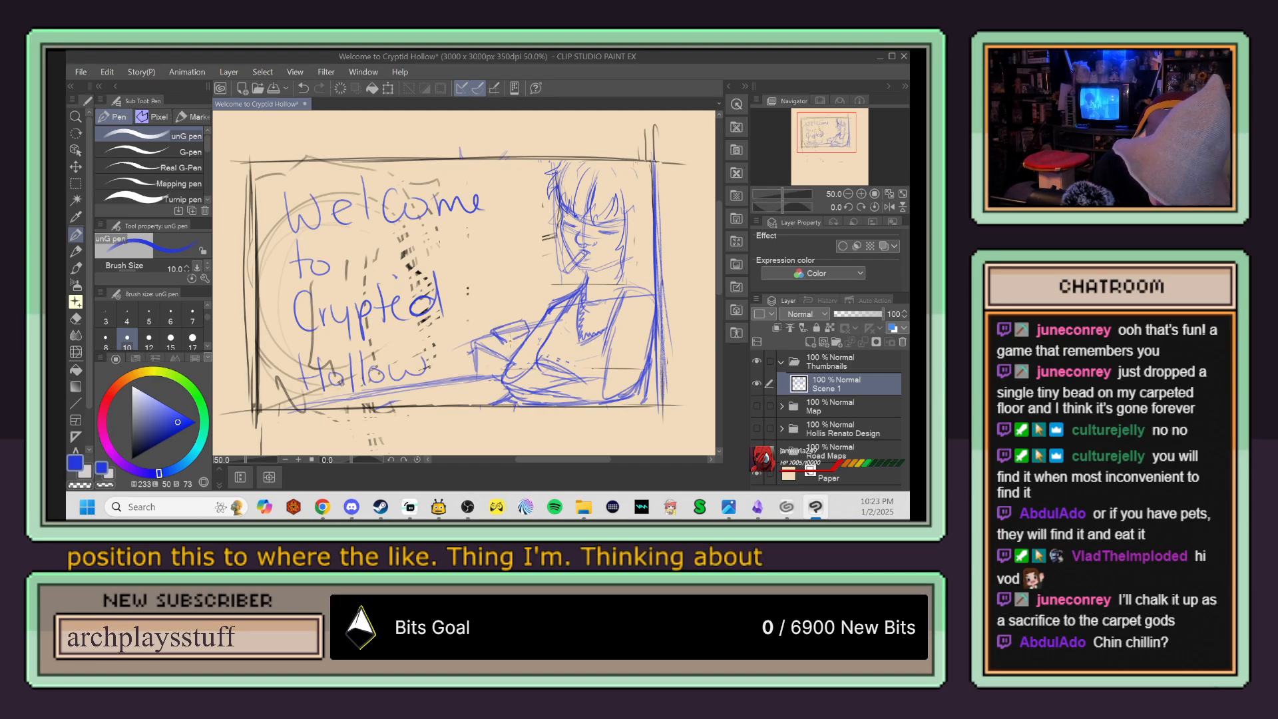
pyautogui.moveTo(529, 316); pyautogui.dragTo(505, 325)
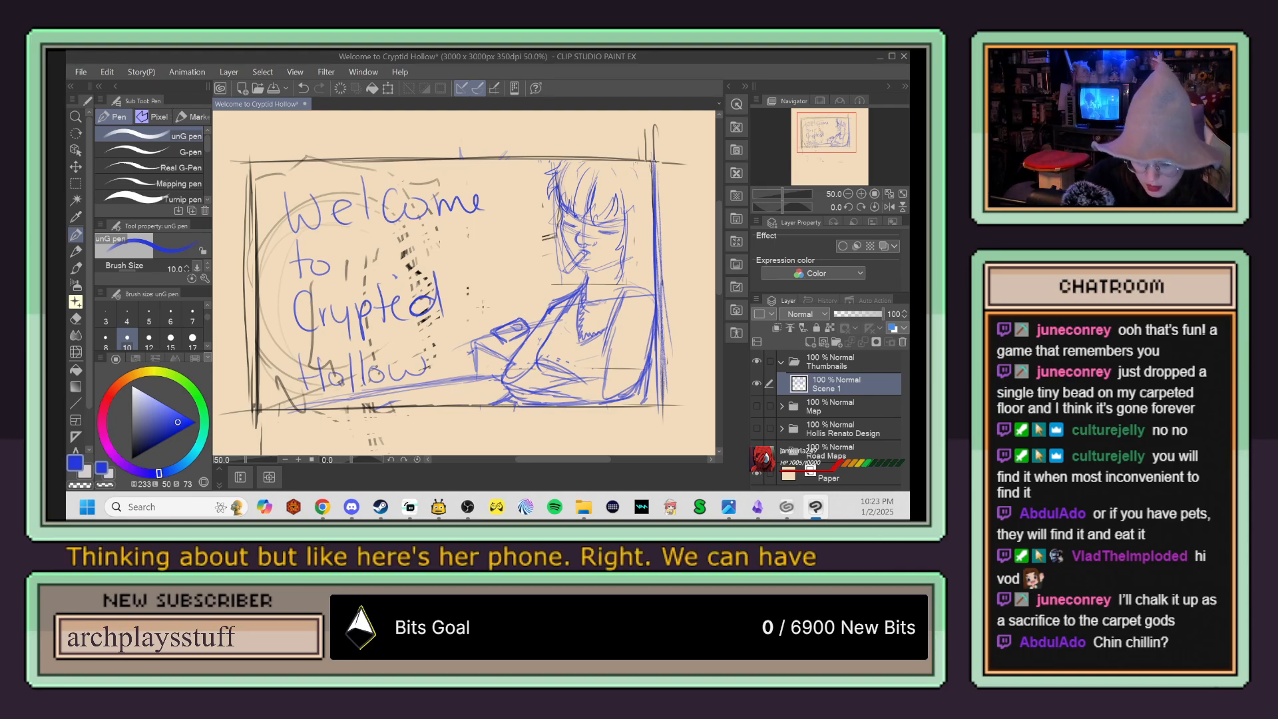
pyautogui.moveTo(492, 308); pyautogui.dragTo(503, 305)
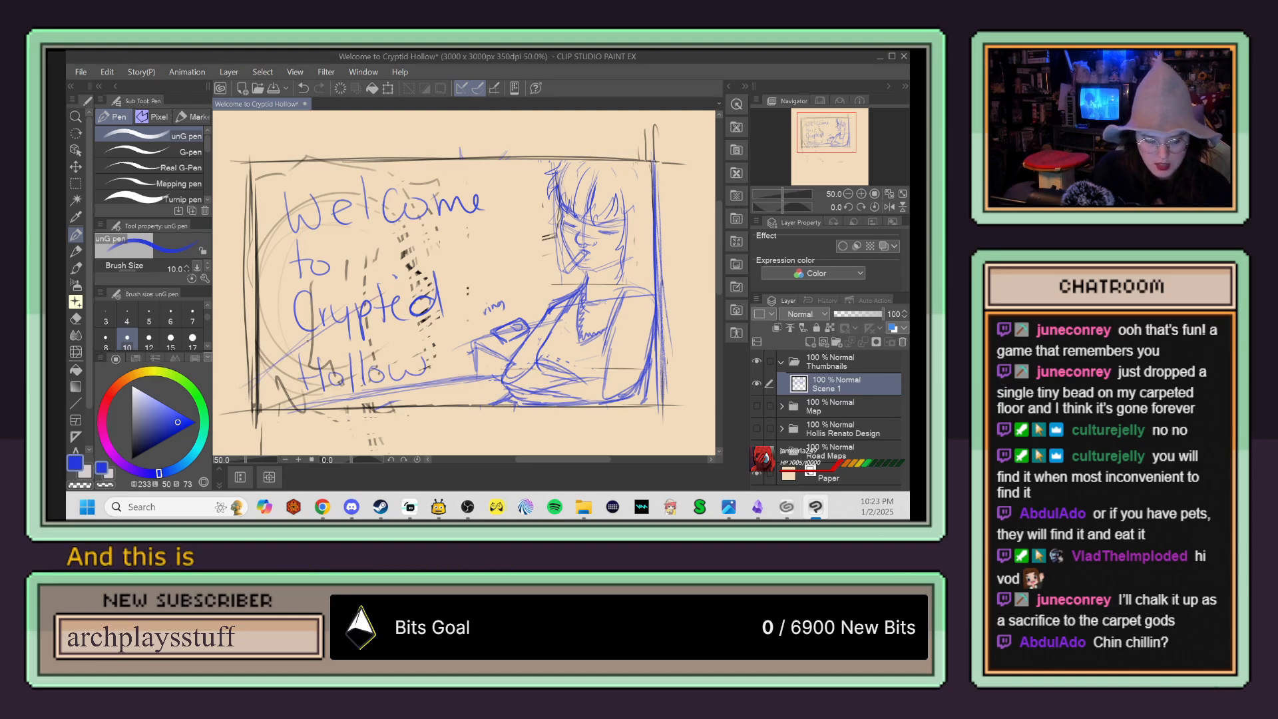
pyautogui.hotkey('ctrl', 'z')
pyautogui.hotkey('ctrl', 'z')
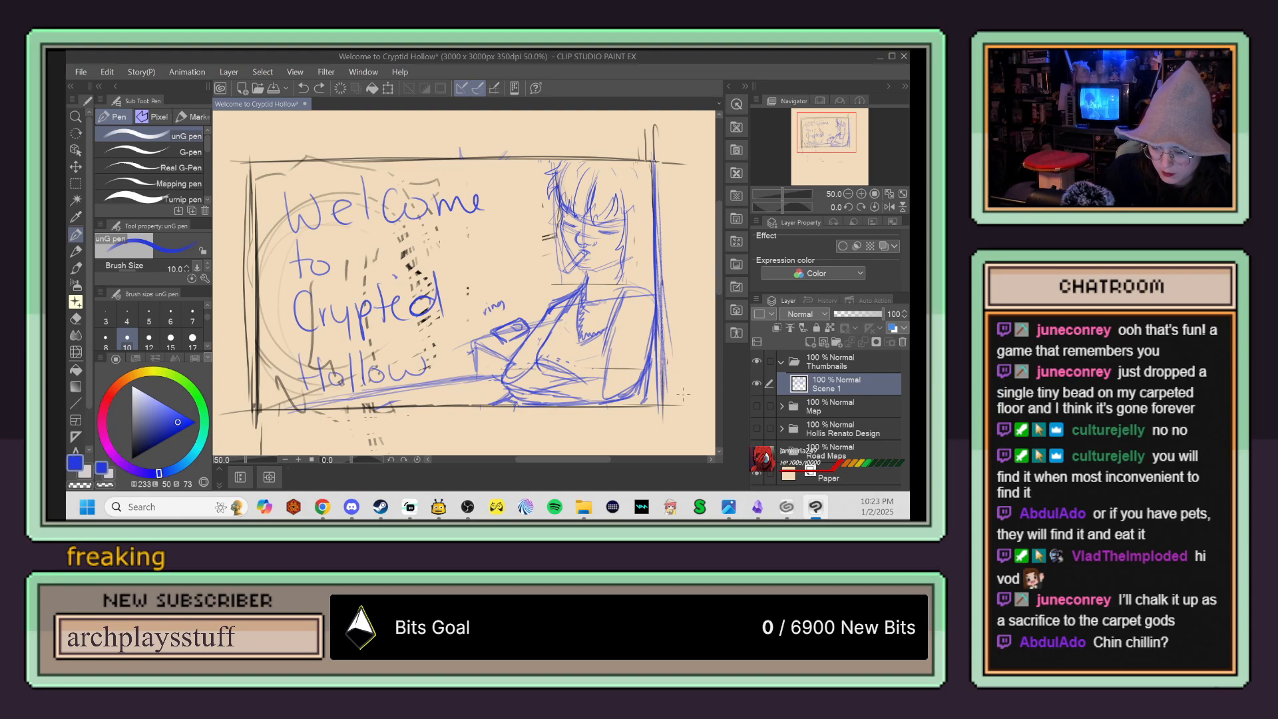
# Step: Sketch long lines from the boxy shape toward the title, and erase the excess along with nearby leftover profile marks
pyautogui.moveTo(434, 351); pyautogui.dragTo(452, 350)
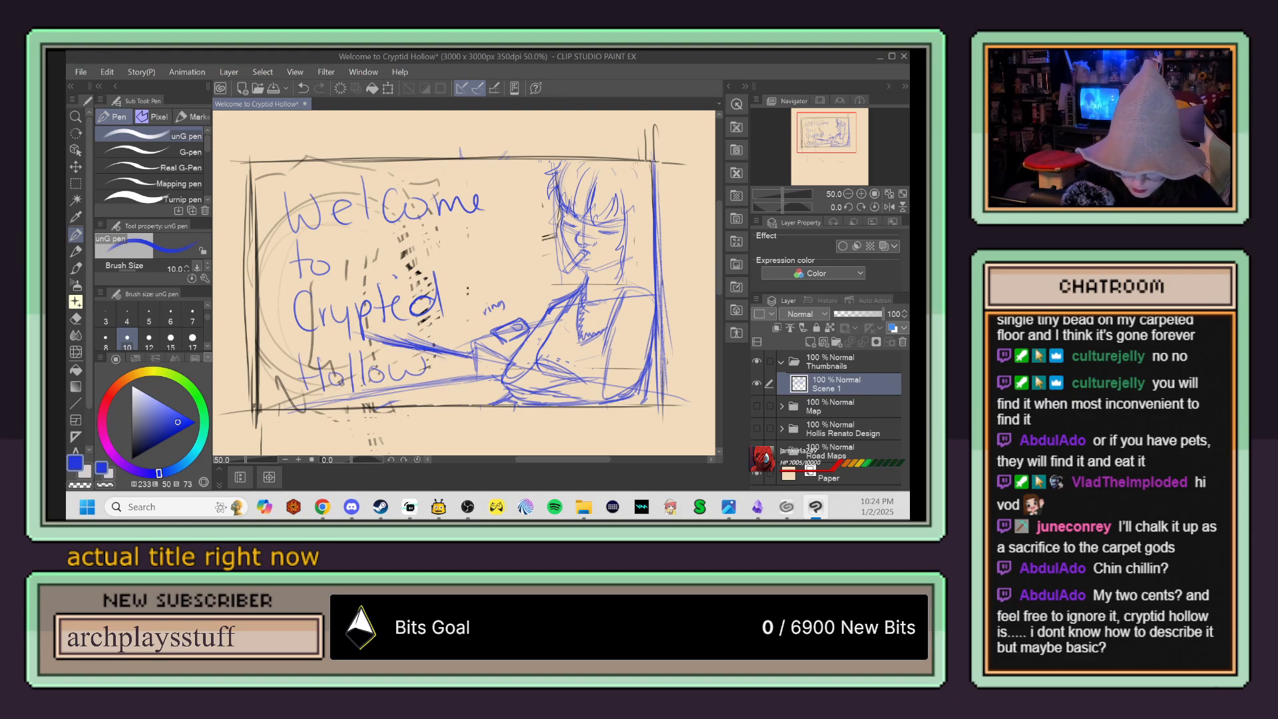
pyautogui.press('e')
pyautogui.moveTo(378, 327)
pyautogui.mouseDown()
pyautogui.moveTo(445, 344)
pyautogui.moveTo(358, 330)
pyautogui.moveTo(462, 351)
pyautogui.mouseUp()
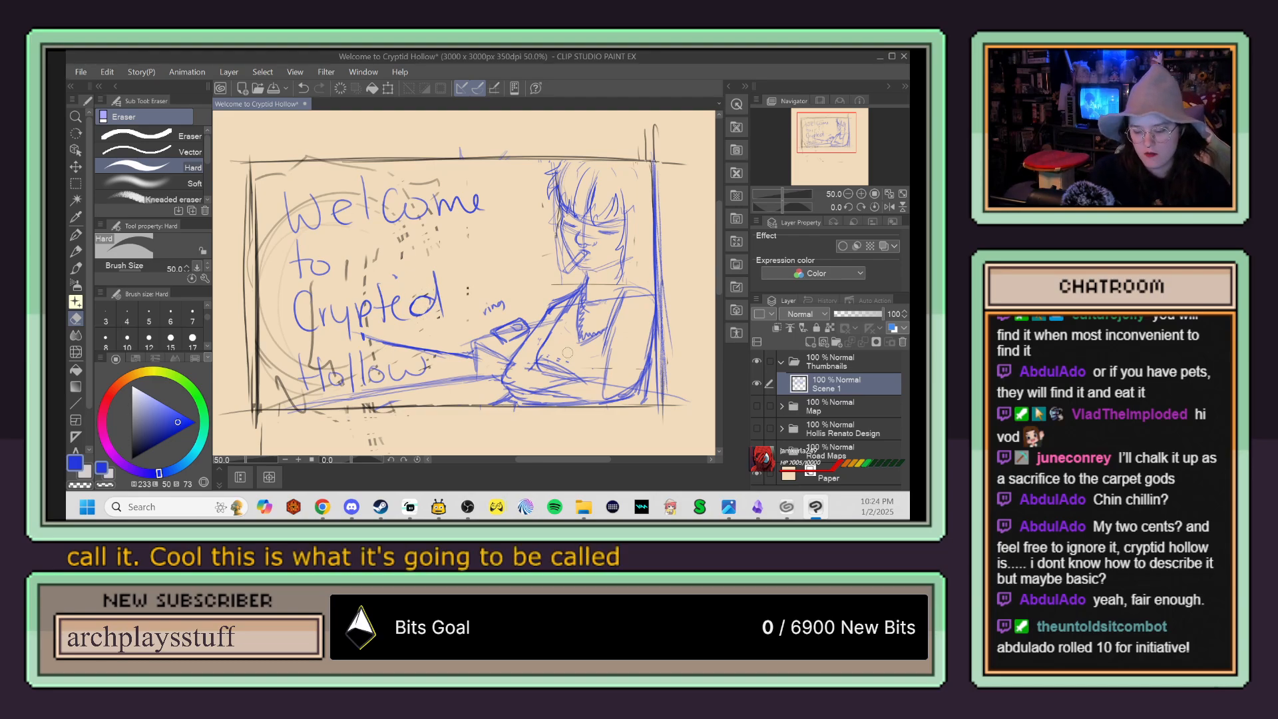
# Step: Try redrawing the long lines extending from the boxy shape above the word "Hollow", and erase them
pyautogui.press('p')
pyautogui.moveTo(355, 342)
pyautogui.mouseDown()
pyautogui.moveTo(468, 360)
pyautogui.moveTo(437, 354)
pyautogui.mouseUp()
pyautogui.moveTo(349, 340); pyautogui.dragTo(404, 349)
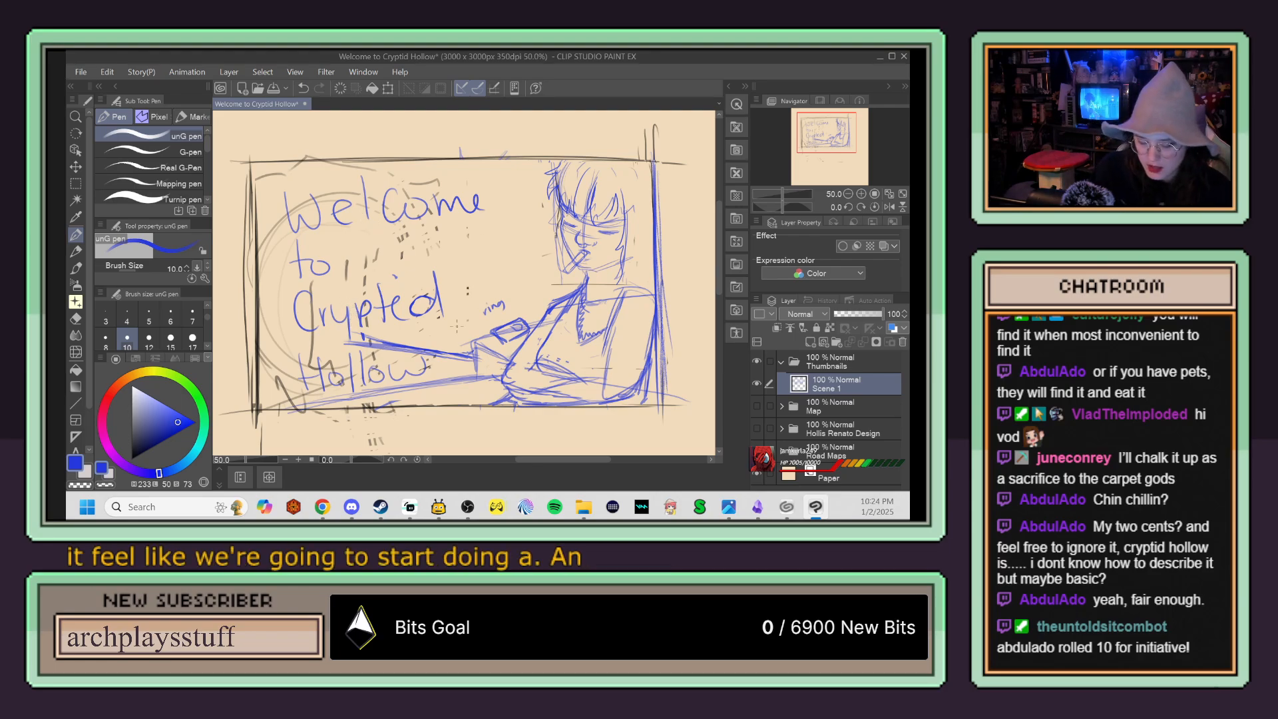
pyautogui.press('e')
pyautogui.moveTo(389, 337); pyautogui.dragTo(447, 358)
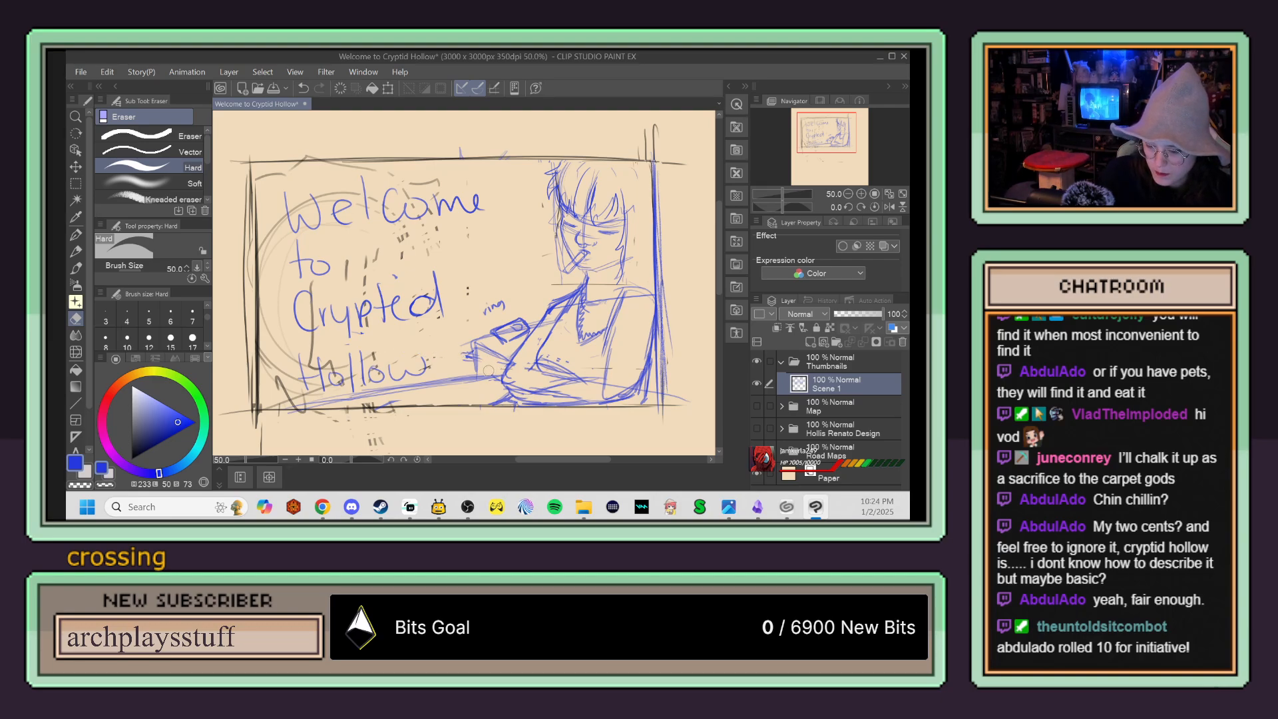
# Step: Try a long diagonal line from the panel's lower right corner past the arm toward the title, and undo it
pyautogui.press('p')
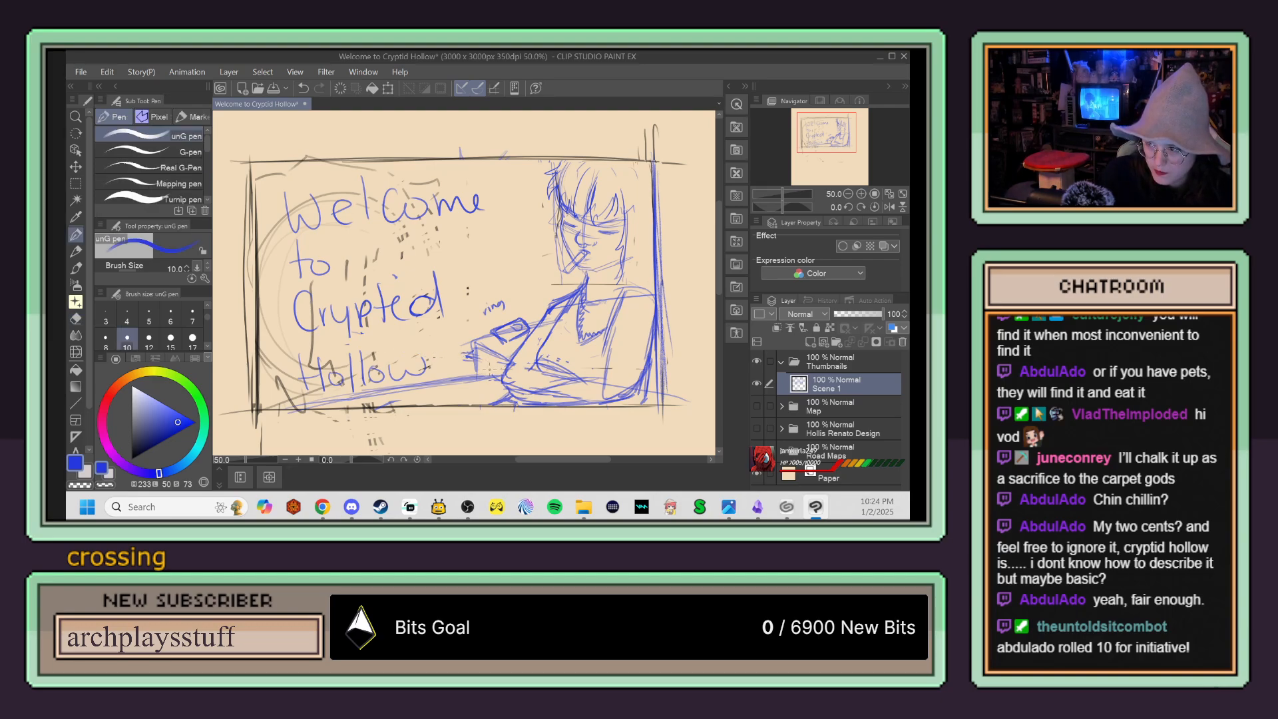
pyautogui.moveTo(666, 398); pyautogui.dragTo(397, 341)
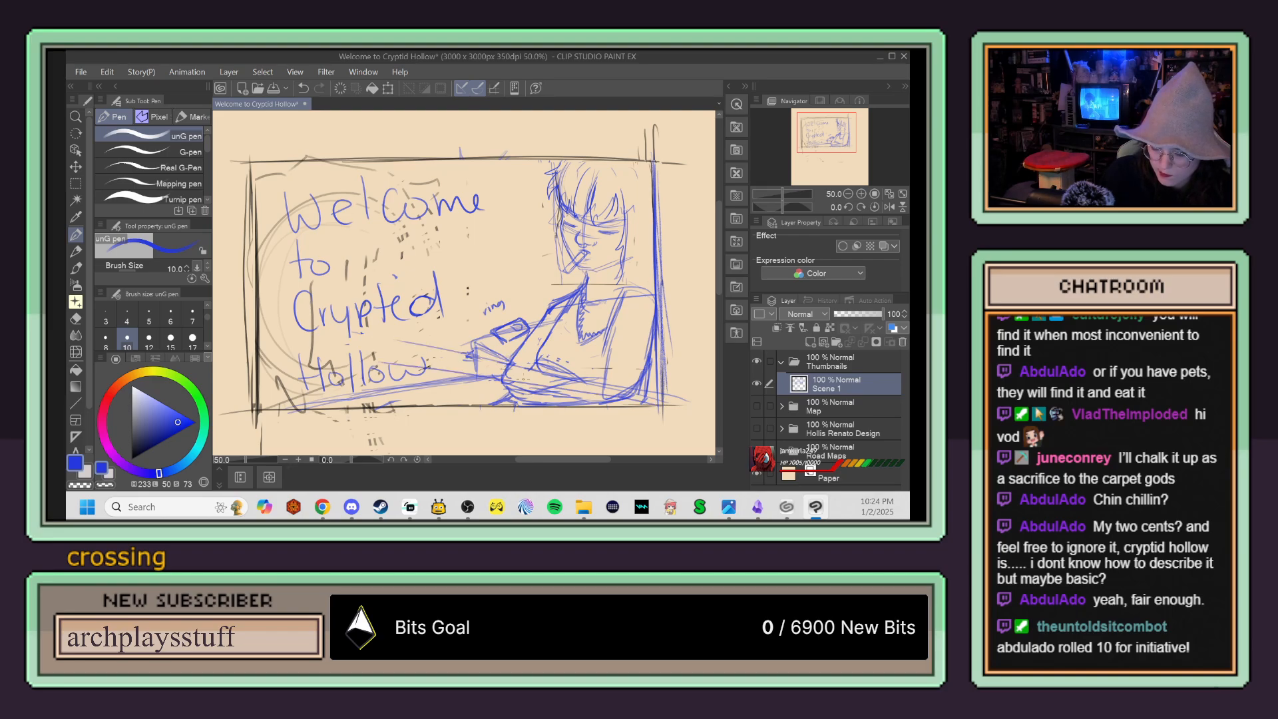
pyautogui.hotkey('ctrl', 'z')
pyautogui.hotkey('ctrl', 'z')
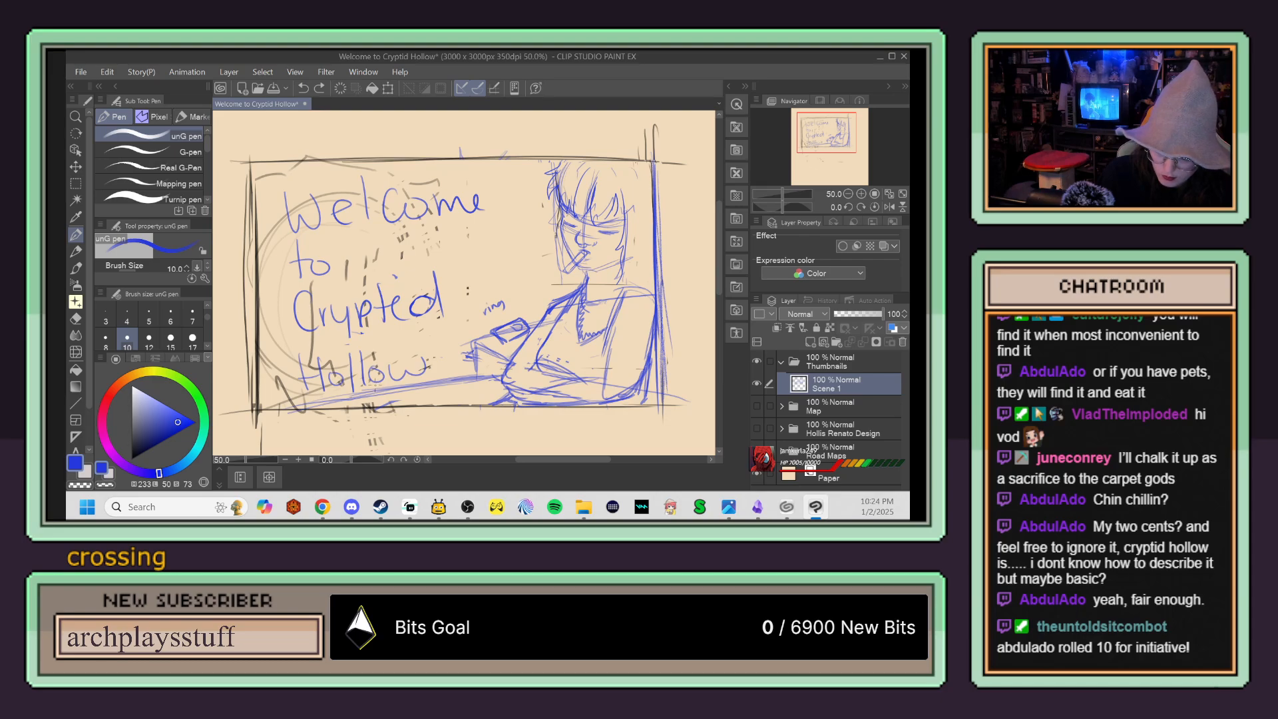
# Step: Erase the leftover black profile marks scattered around the handwritten title
pyautogui.press('e')
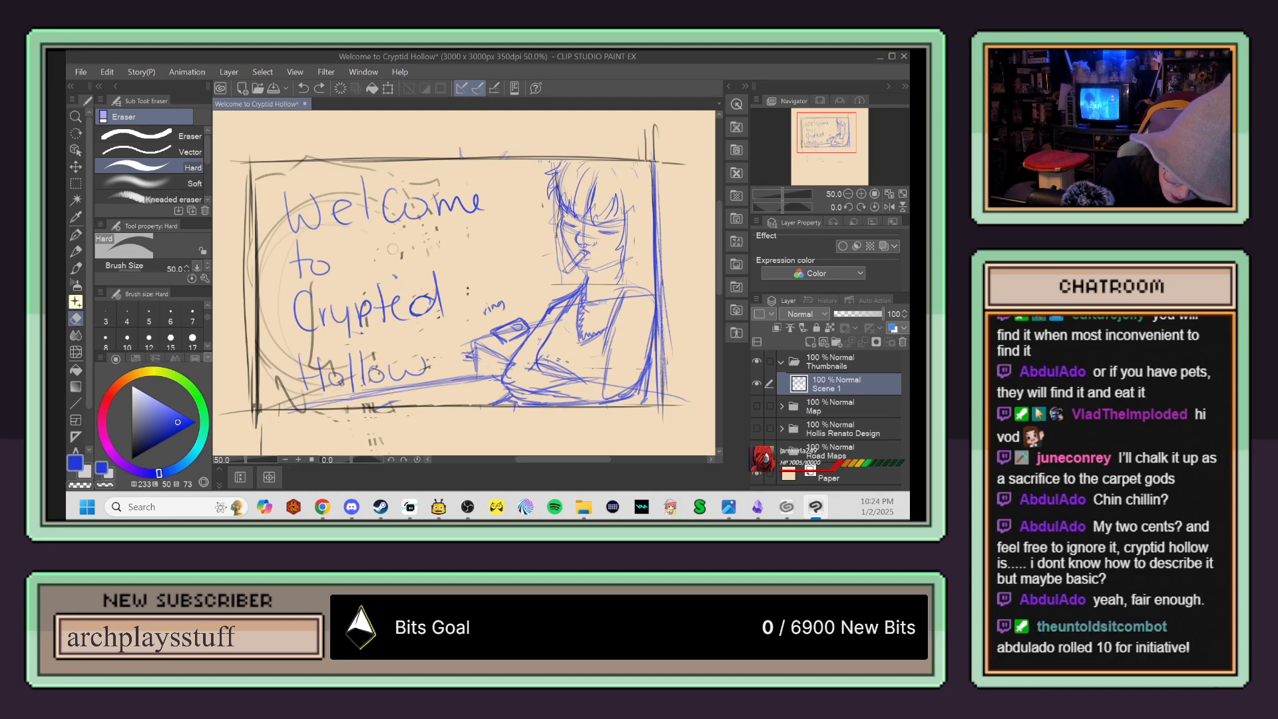
pyautogui.click(467, 290)
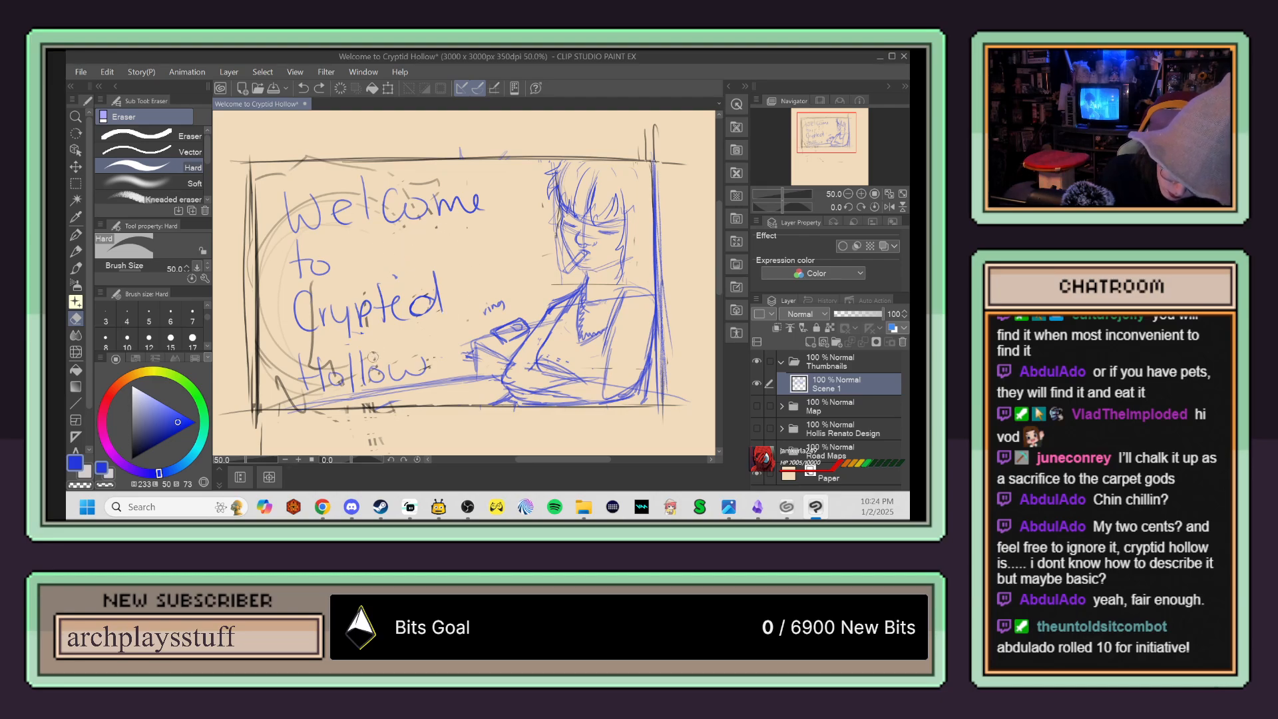
pyautogui.moveTo(310, 338)
pyautogui.mouseDown()
pyautogui.moveTo(310, 360)
pyautogui.moveTo(330, 364)
pyautogui.moveTo(293, 396)
pyautogui.moveTo(305, 402)
pyautogui.mouseUp()
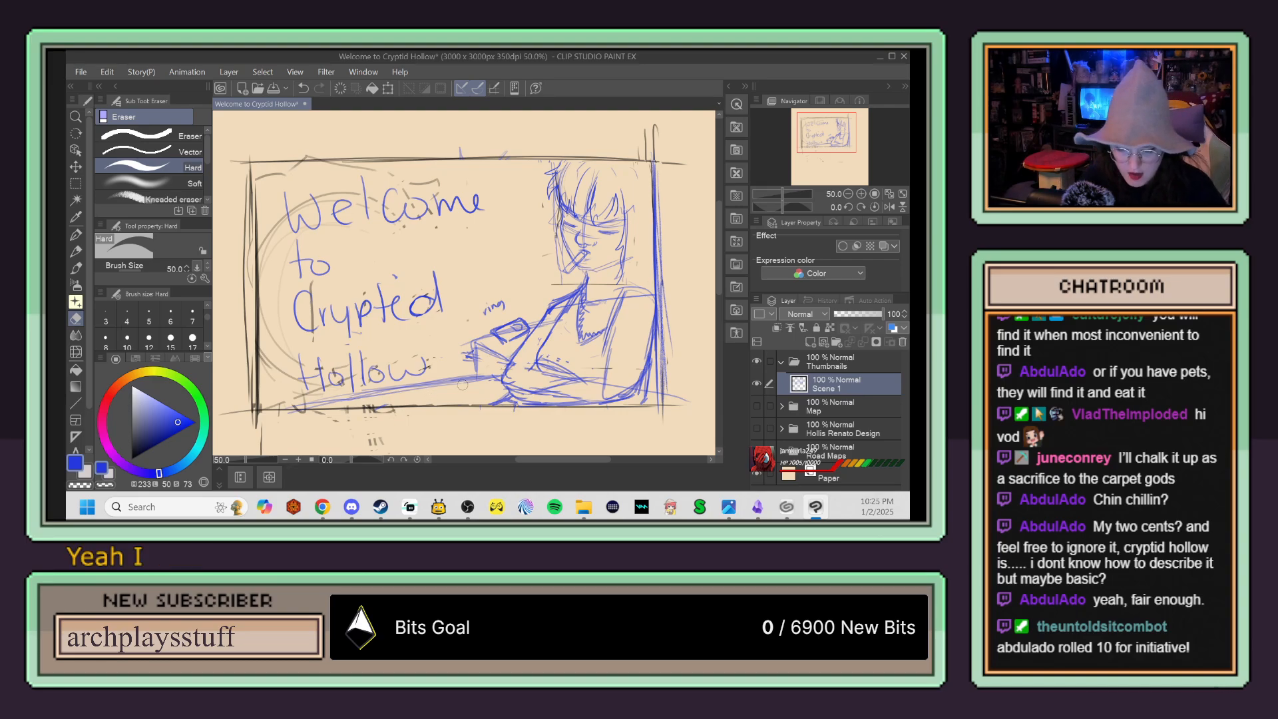
# Step: Switch to the Story Flowchart canvas in Obsidian
pyautogui.click(757, 507)
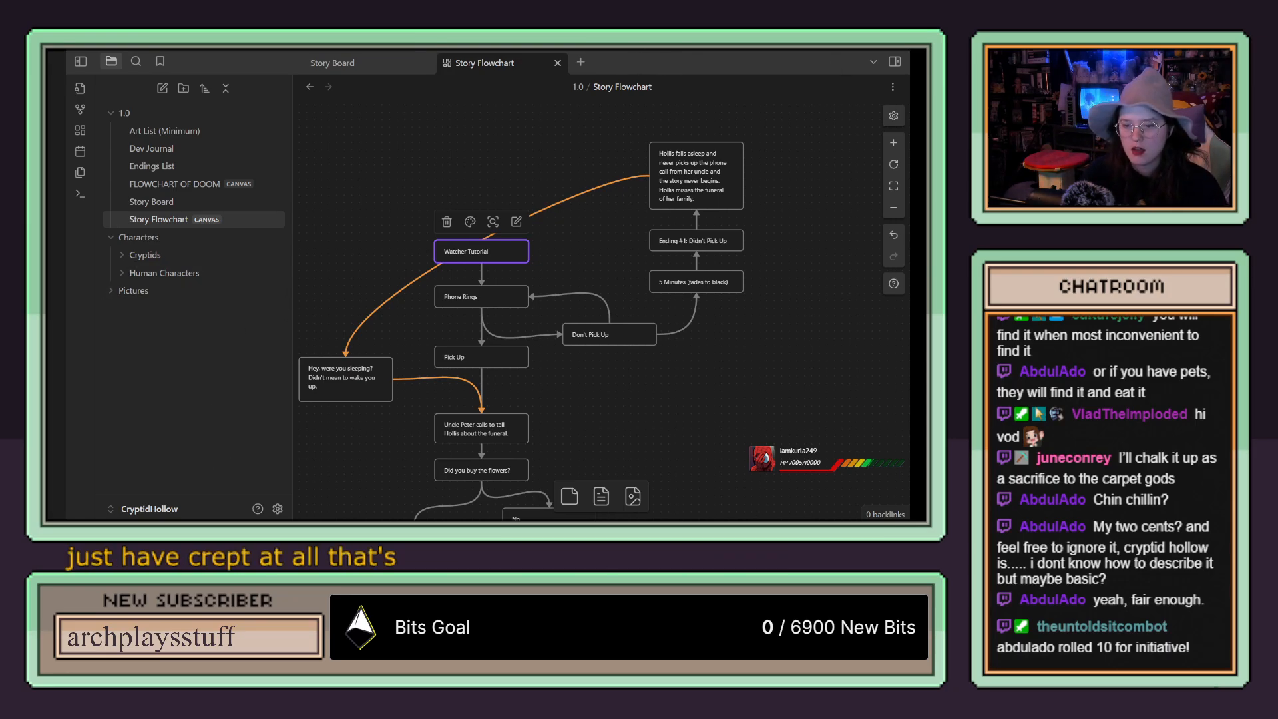
# Step: Return to Clip Studio Paint and erase the leftover curved lines between the panel's left border and the handwritten title
pyautogui.hotkey('alt', 'Tab')
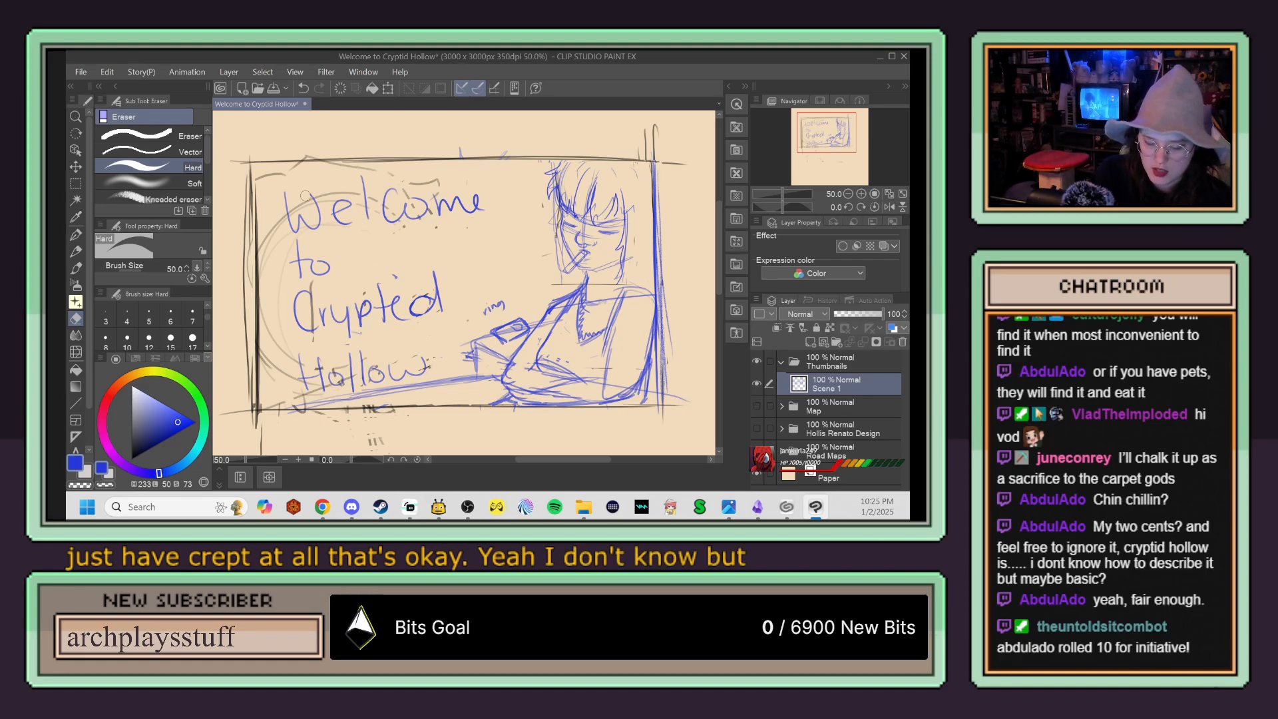
pyautogui.press('p')
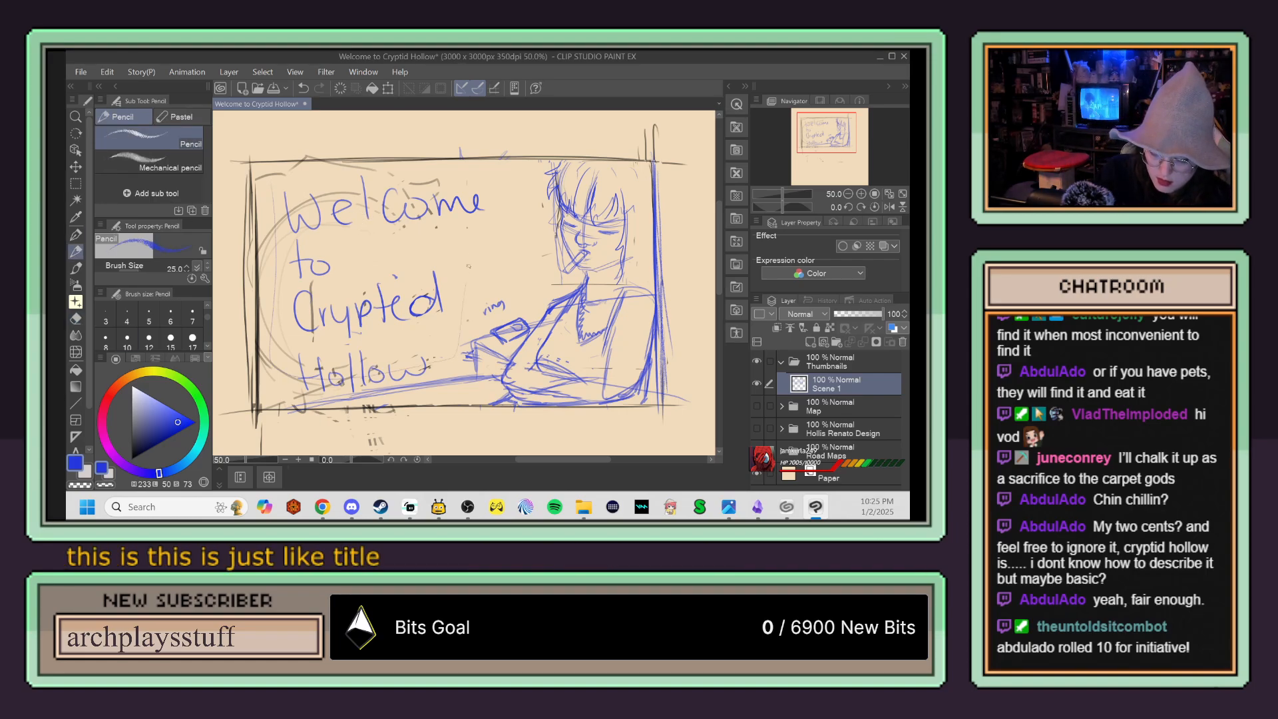
pyautogui.press('e')
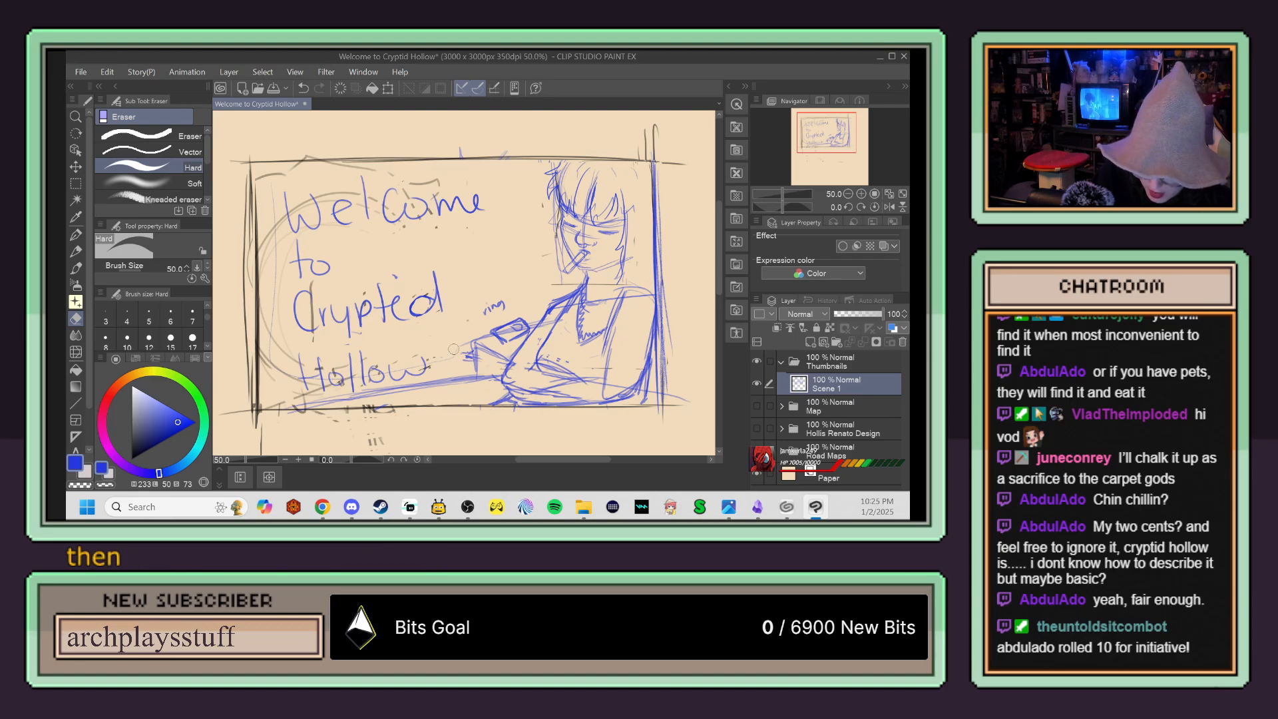
pyautogui.moveTo(274, 241); pyautogui.dragTo(273, 363)
pyautogui.moveTo(275, 180); pyautogui.dragTo(277, 362)
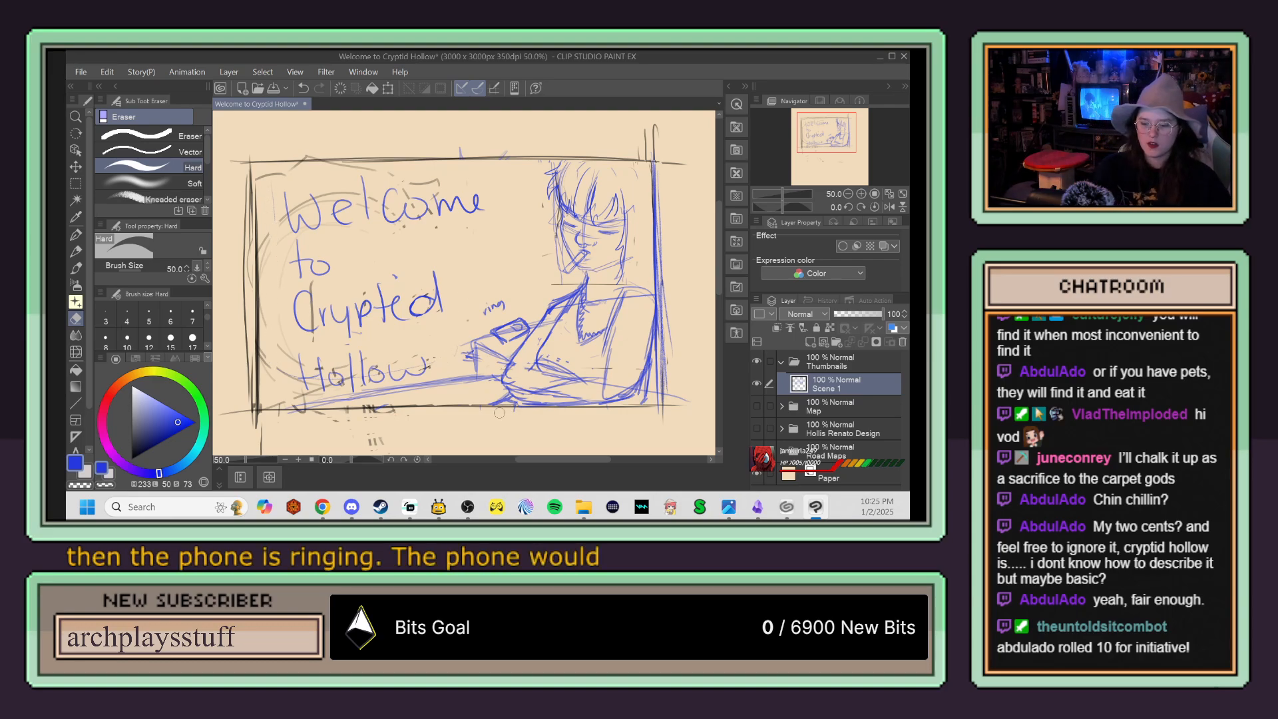
# Step: Try a rounded outline around the title and two stacked choice boxes over the text, undoing each attempt
pyautogui.press('p')
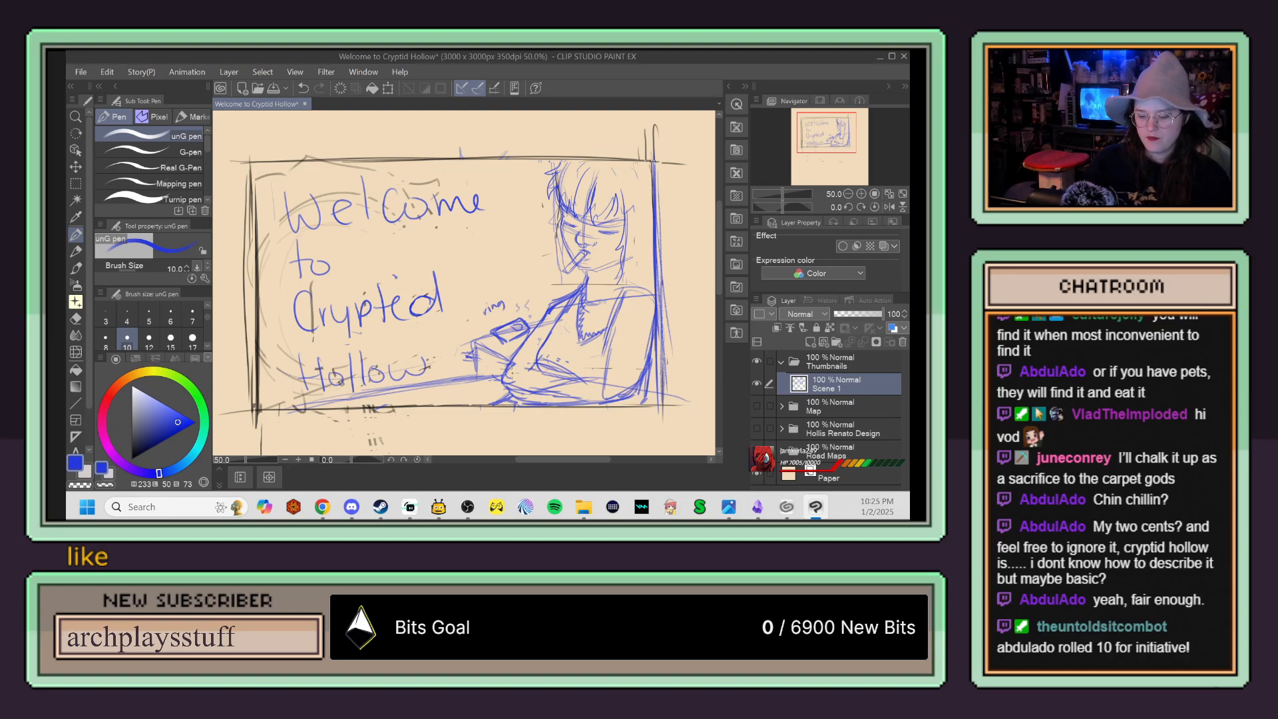
pyautogui.moveTo(266, 187)
pyautogui.mouseDown()
pyautogui.moveTo(288, 383)
pyautogui.moveTo(458, 340)
pyautogui.moveTo(350, 187)
pyautogui.mouseUp()
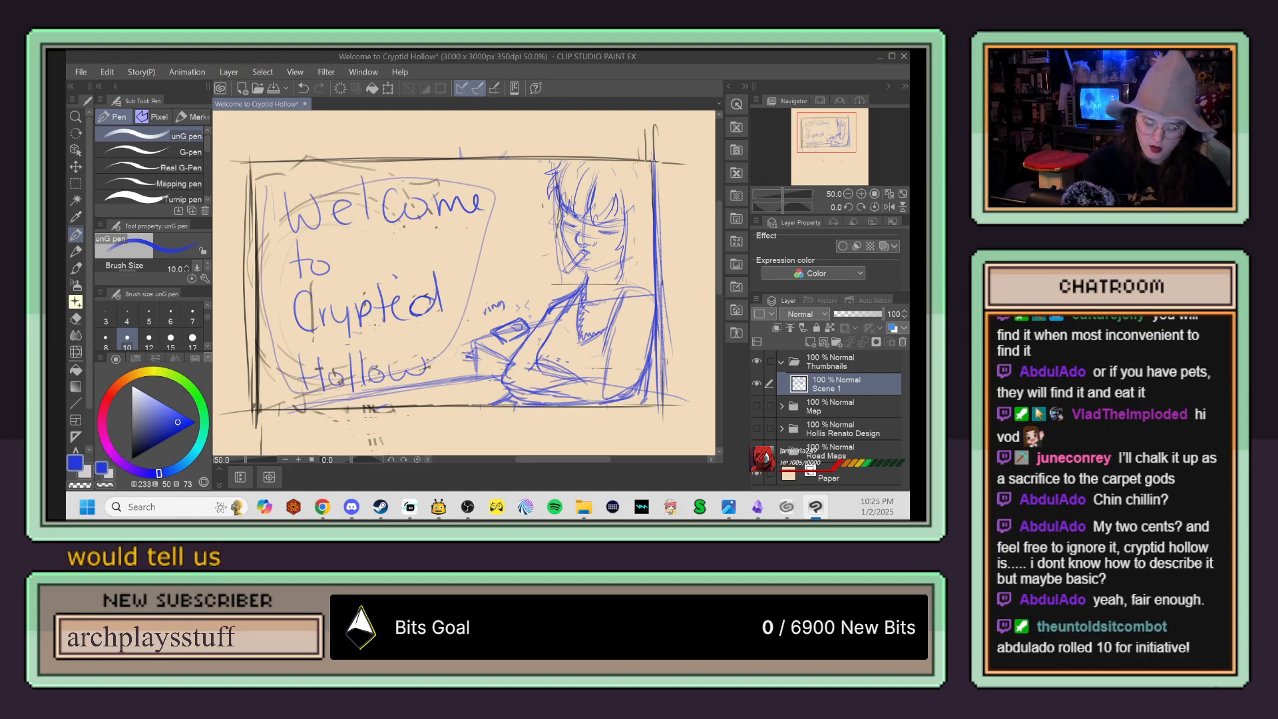
pyautogui.hotkey('ctrl', 'z')
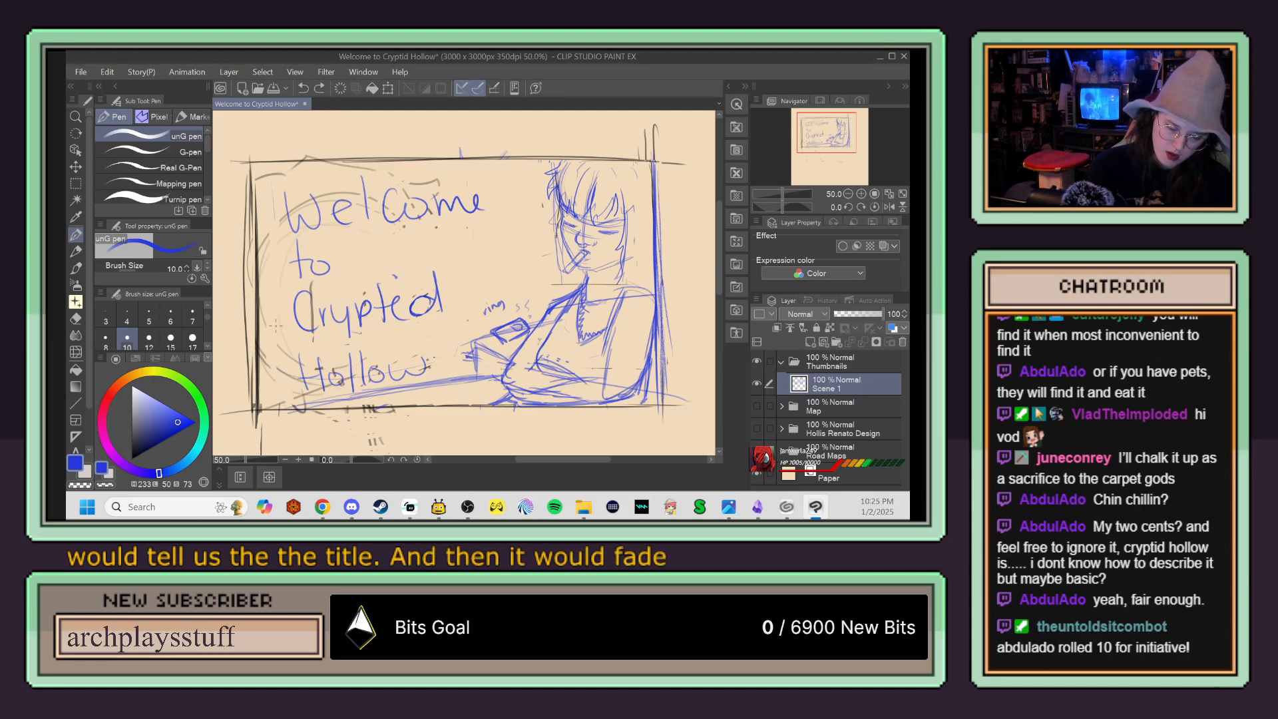
pyautogui.moveTo(341, 331); pyautogui.dragTo(293, 307)
pyautogui.hotkey('ctrl', 'z')
pyautogui.moveTo(371, 243)
pyautogui.mouseDown()
pyautogui.moveTo(471, 250)
pyautogui.moveTo(371, 240)
pyautogui.moveTo(445, 312)
pyautogui.moveTo(382, 279)
pyautogui.mouseUp()
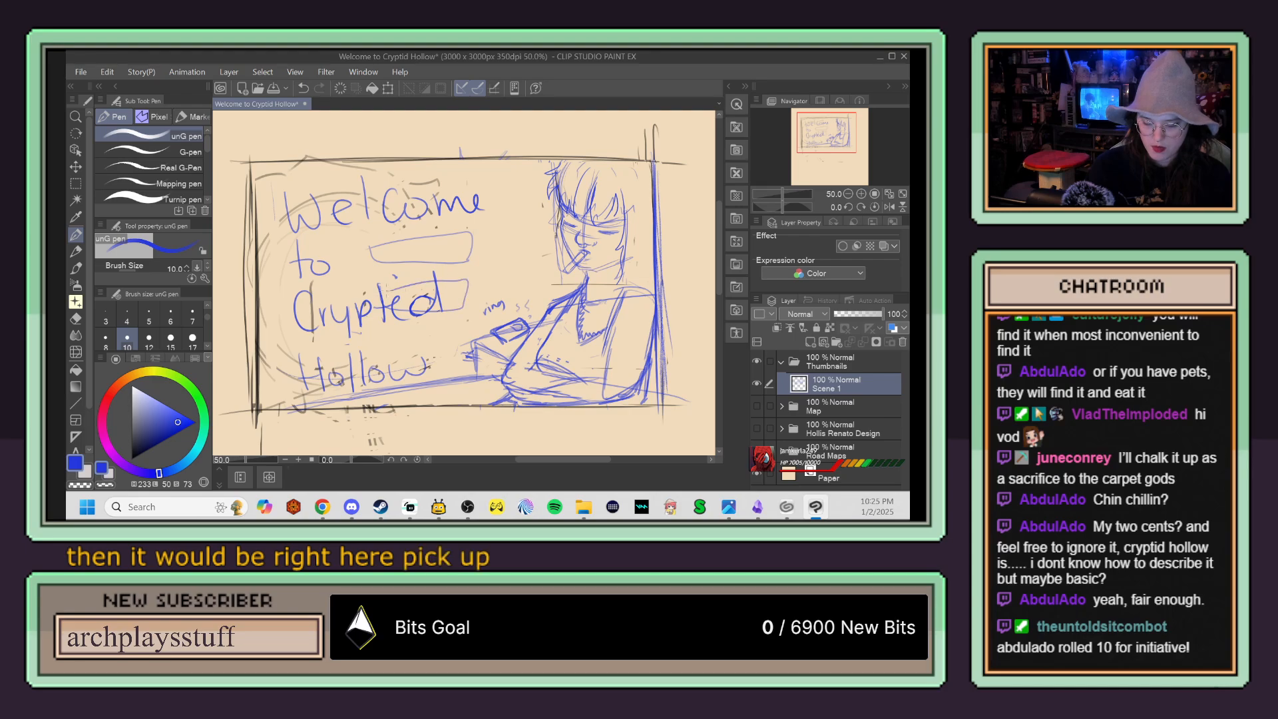
pyautogui.hotkey('ctrl', 'z')
pyautogui.hotkey('ctrl', 'z')
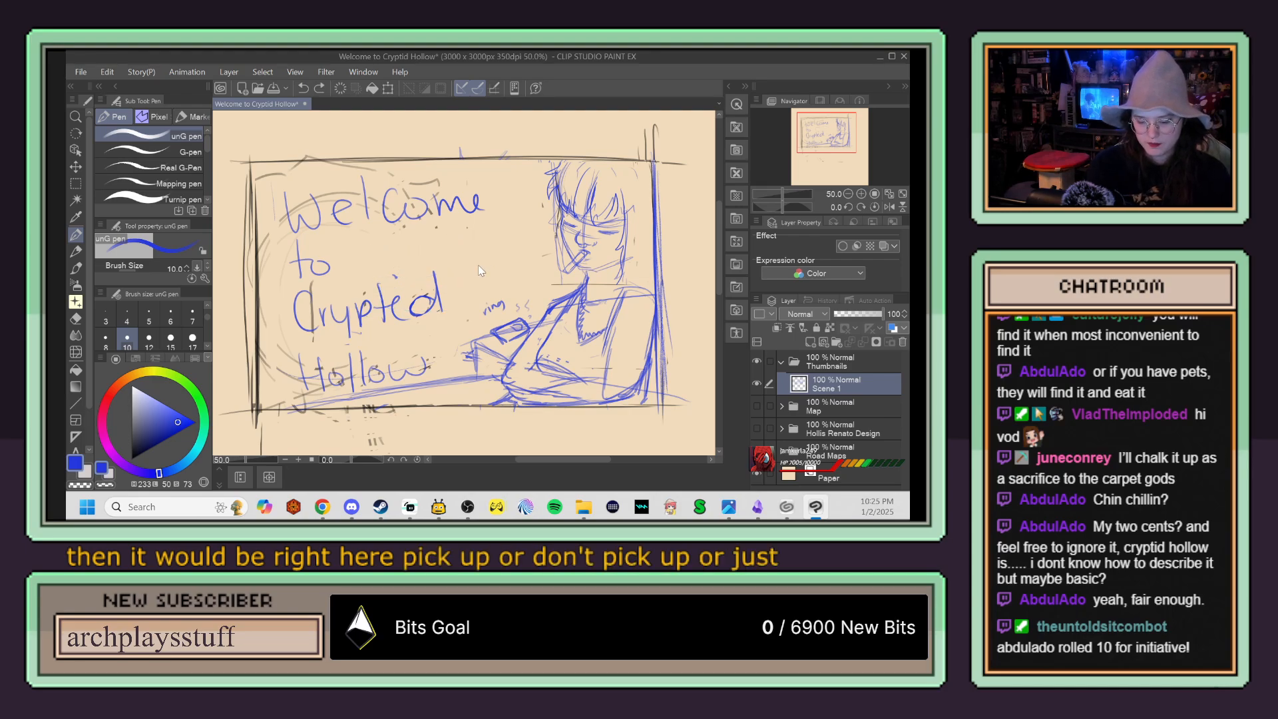
# Step: Try a single rectangular choice box under the word "Welcome", and erase it
pyautogui.moveTo(391, 254)
pyautogui.mouseDown()
pyautogui.moveTo(492, 253)
pyautogui.moveTo(490, 226)
pyautogui.moveTo(391, 234)
pyautogui.mouseUp()
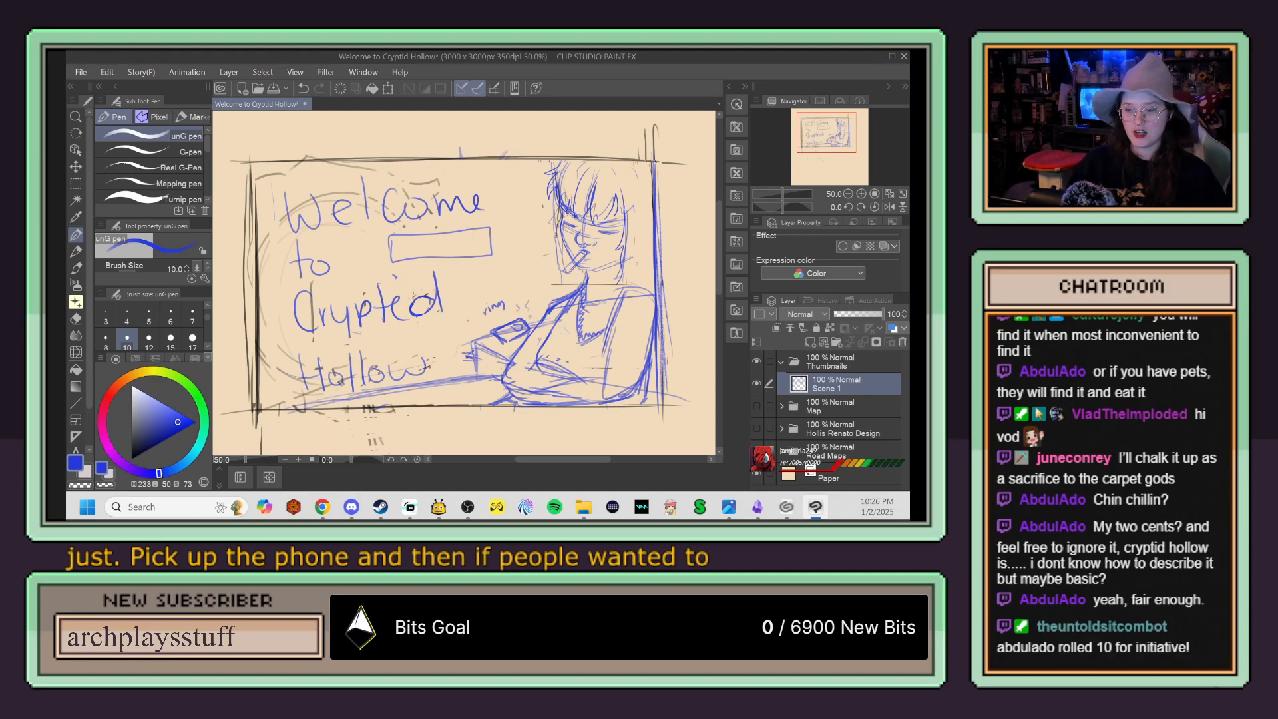
pyautogui.press('e')
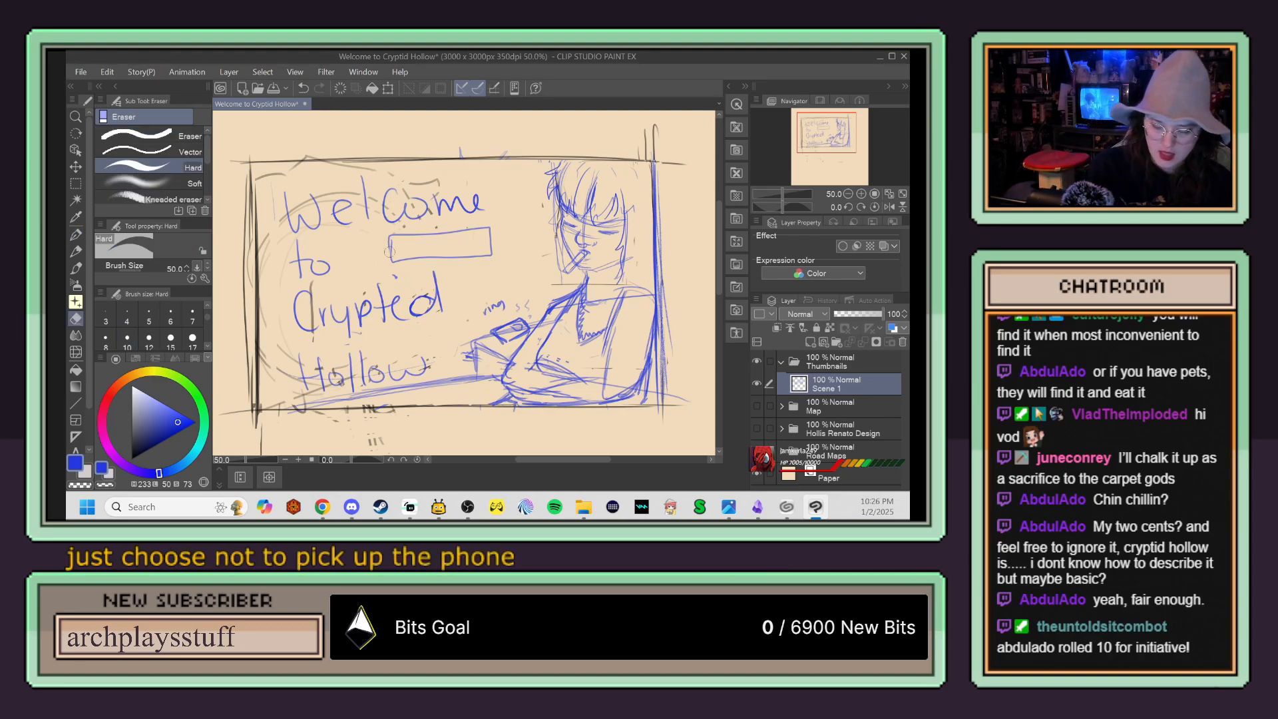
pyautogui.moveTo(396, 233); pyautogui.dragTo(471, 234)
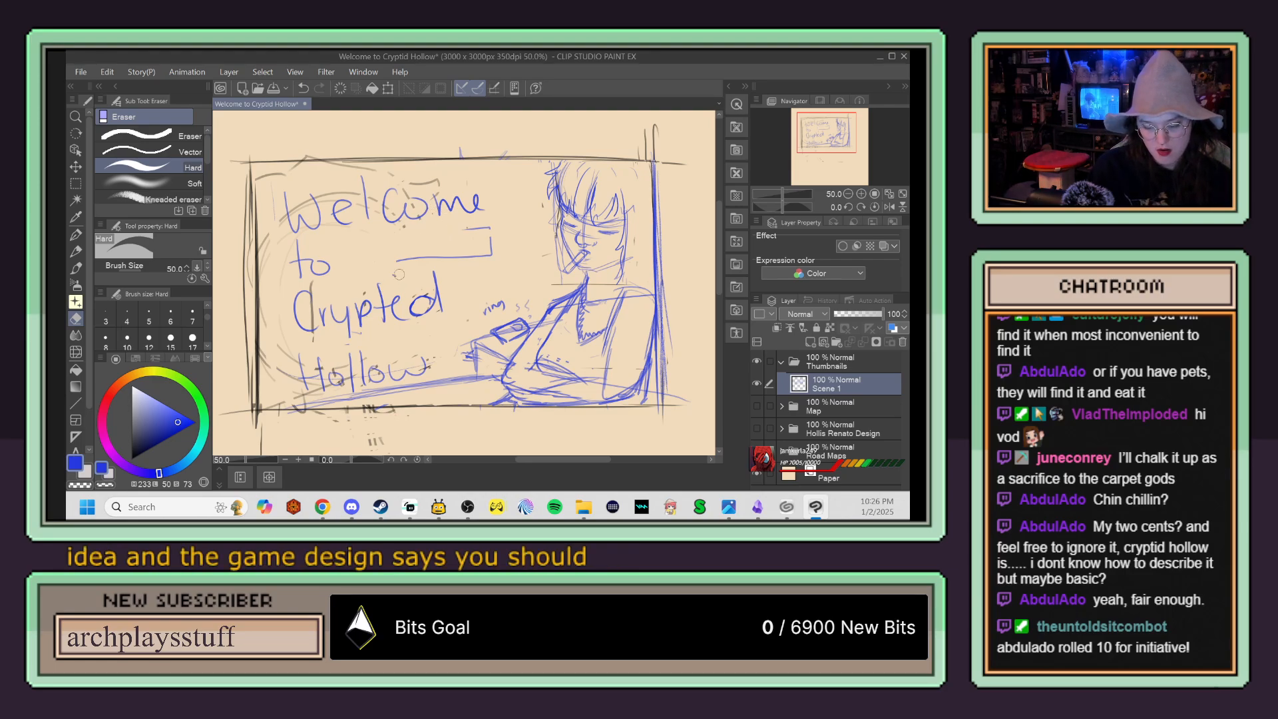
pyautogui.moveTo(398, 257)
pyautogui.mouseDown()
pyautogui.moveTo(481, 257)
pyautogui.moveTo(459, 229)
pyautogui.mouseUp()
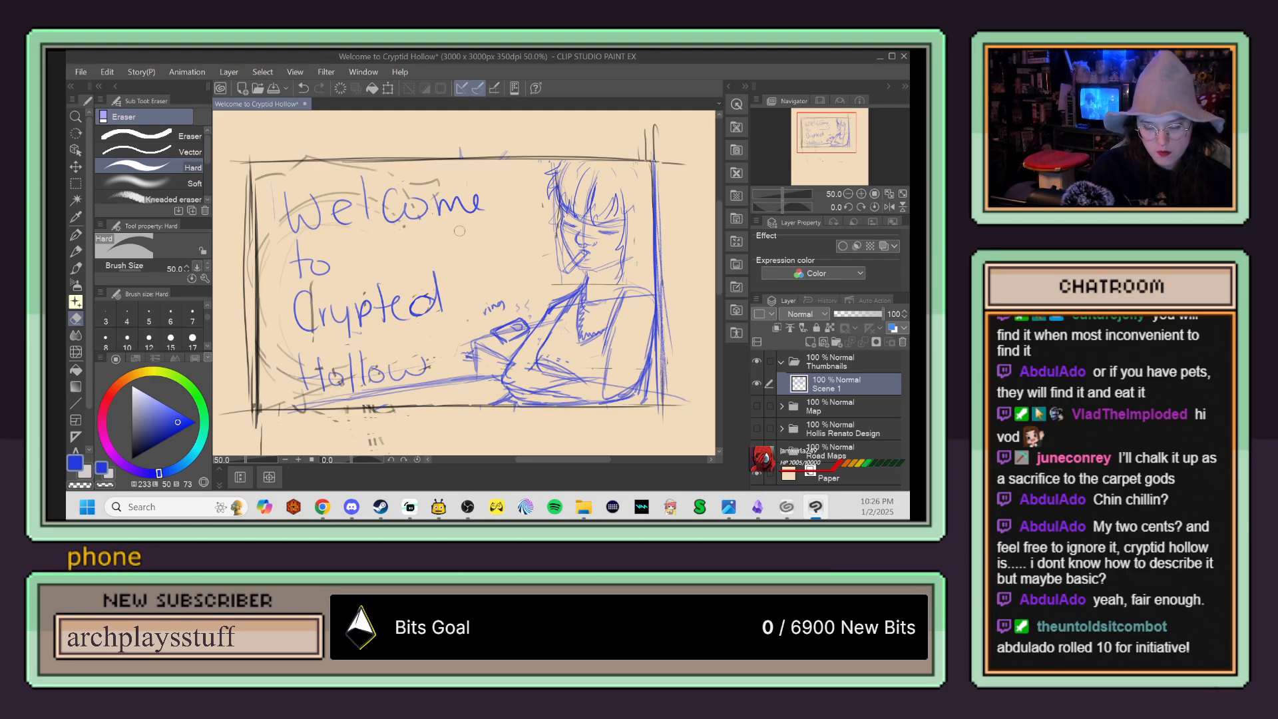
# Step: Sketch the long surface edges around "Hollow" and a vertical line from the panel's upper border down past "Welcome"
pyautogui.press('p')
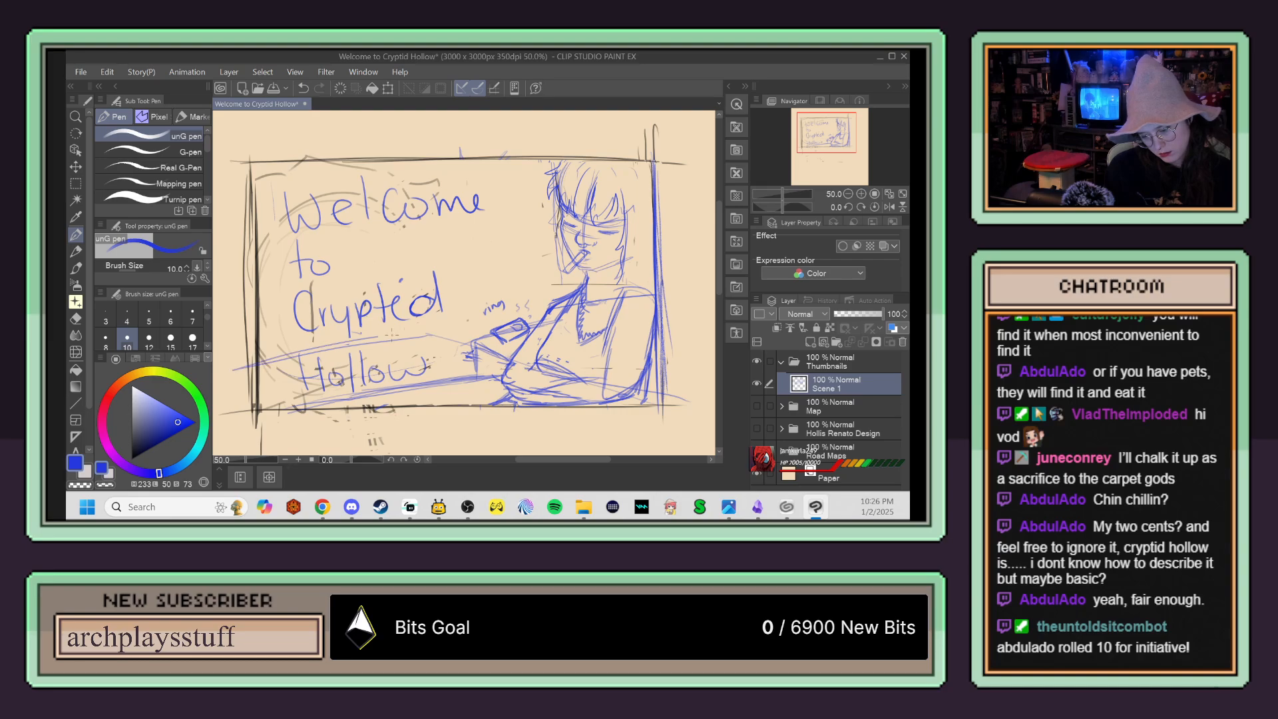
pyautogui.moveTo(435, 160); pyautogui.dragTo(432, 333)
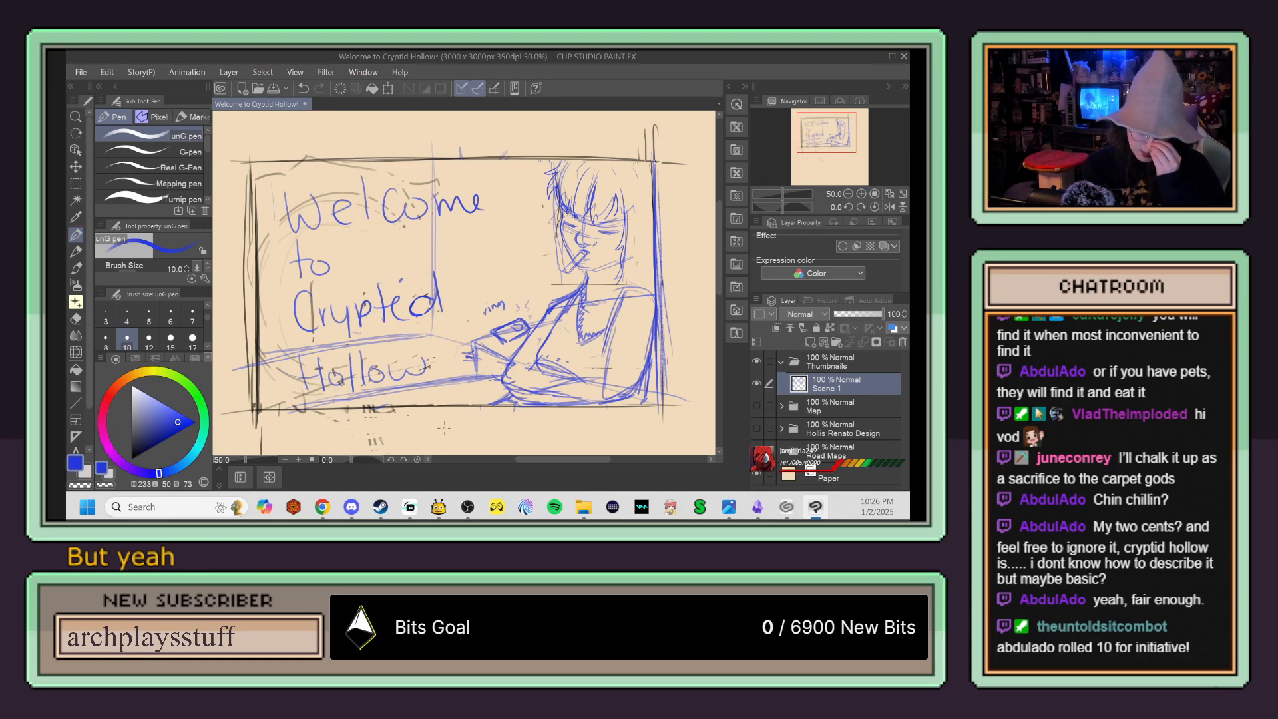
# Step: Try a large circle around the reclining figure, and undo it
pyautogui.moveTo(573, 455)
pyautogui.mouseDown()
pyautogui.moveTo(657, 392)
pyautogui.moveTo(508, 437)
pyautogui.mouseUp()
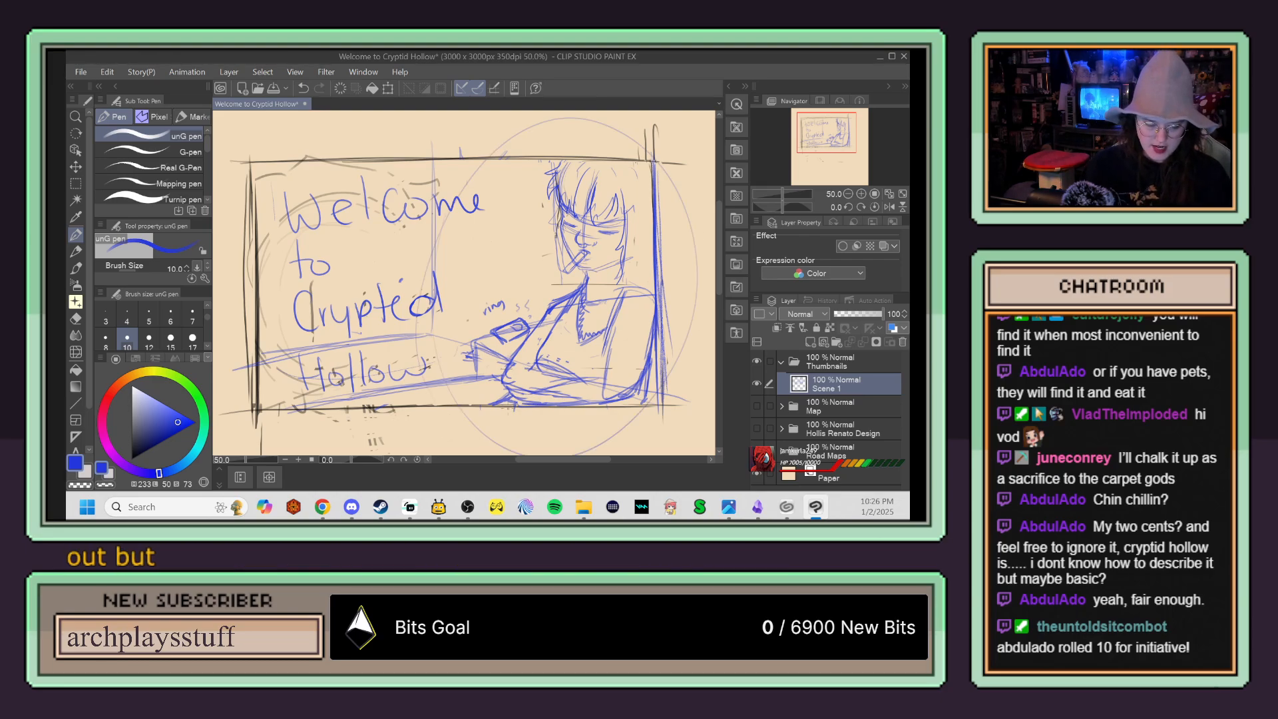
pyautogui.hotkey('ctrl', 'z')
pyautogui.moveTo(629, 423)
pyautogui.mouseDown()
pyautogui.moveTo(595, 419)
pyautogui.moveTo(624, 417)
pyautogui.mouseUp()
# Step: Erase the stray sketch lines across the figure's shoulder and upper arm
pyautogui.scroll(-1, 624, 418)
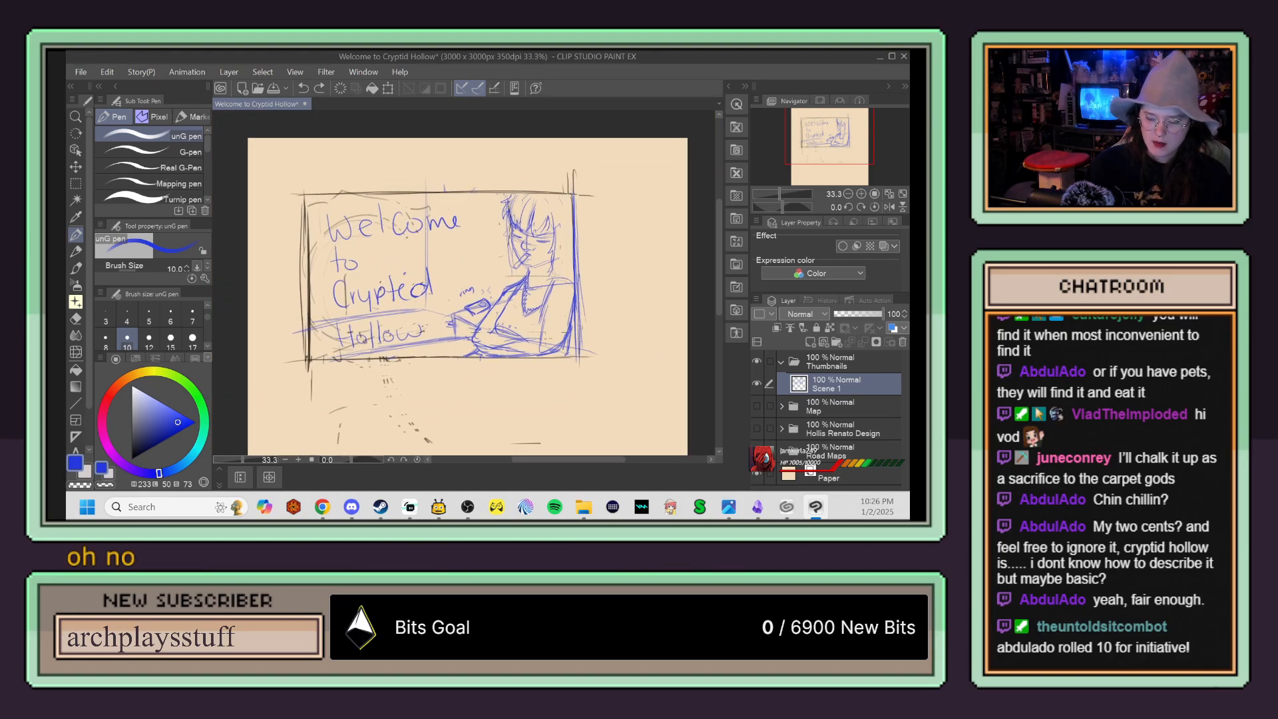
pyautogui.scroll(2, 564, 347)
pyautogui.press('e')
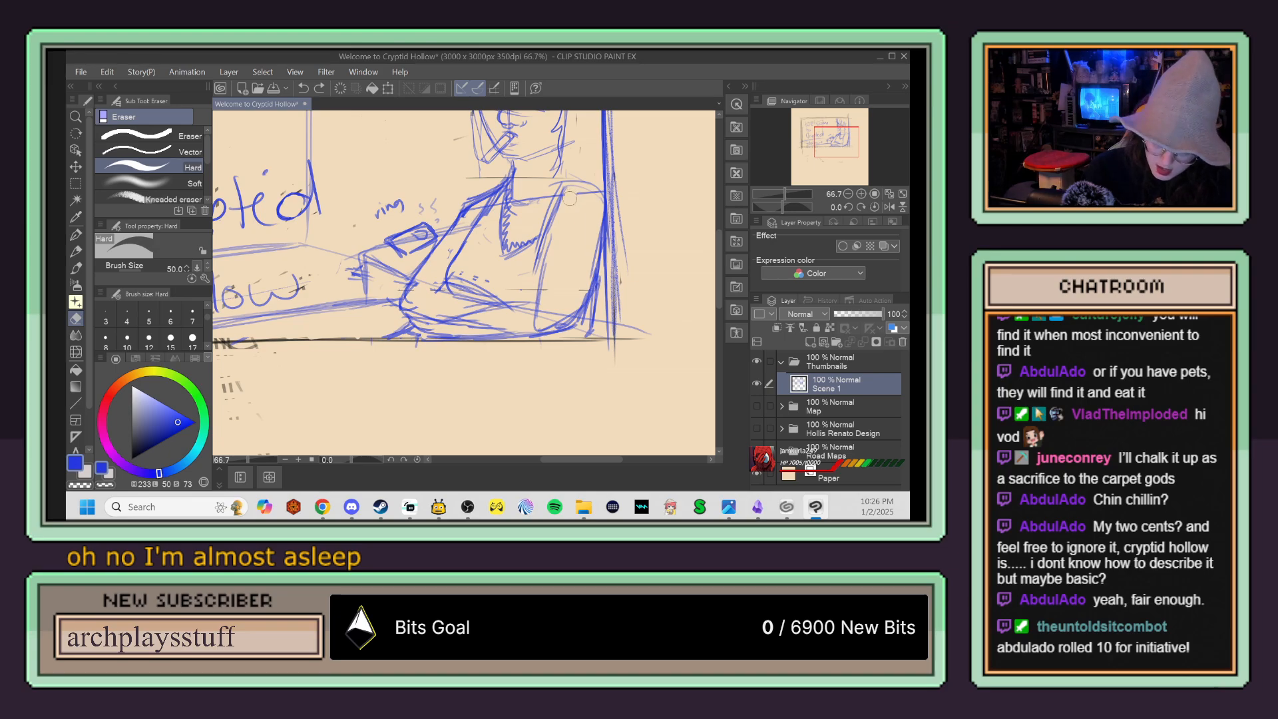
pyautogui.moveTo(546, 194)
pyautogui.mouseDown()
pyautogui.moveTo(515, 175)
pyautogui.moveTo(494, 209)
pyautogui.moveTo(479, 201)
pyautogui.moveTo(454, 232)
pyautogui.mouseUp()
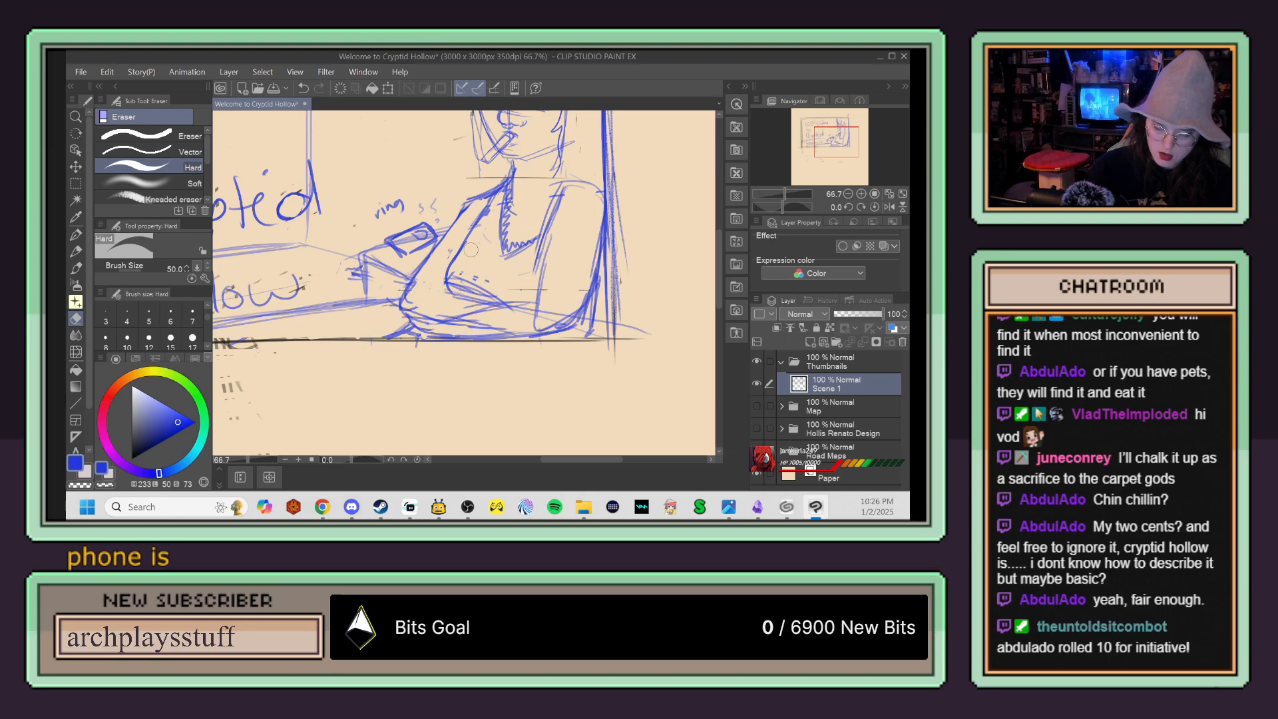
pyautogui.scroll(-1, 524, 365)
pyautogui.moveTo(526, 362); pyautogui.dragTo(585, 379)
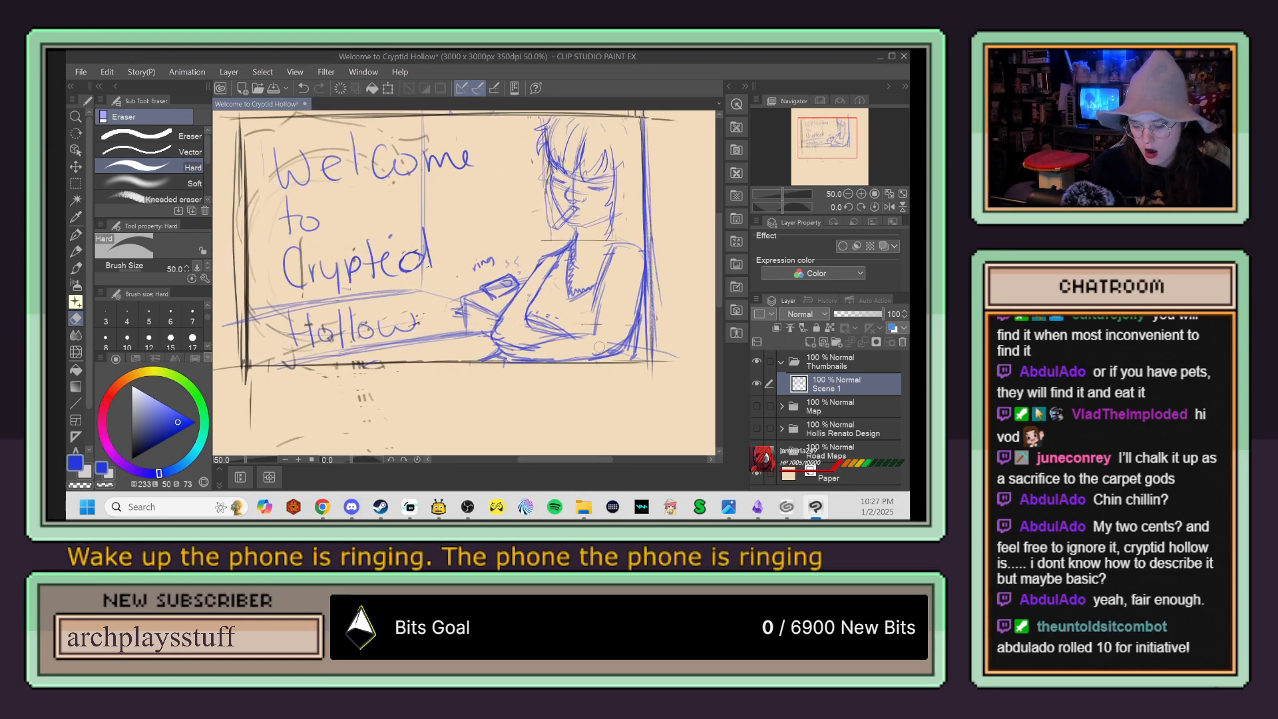
# Step: Add a new layer beneath Scene 1 in the Thumbnails folder and sample the mint-green colour swatch for it
pyautogui.scroll(-2, 586, 392)
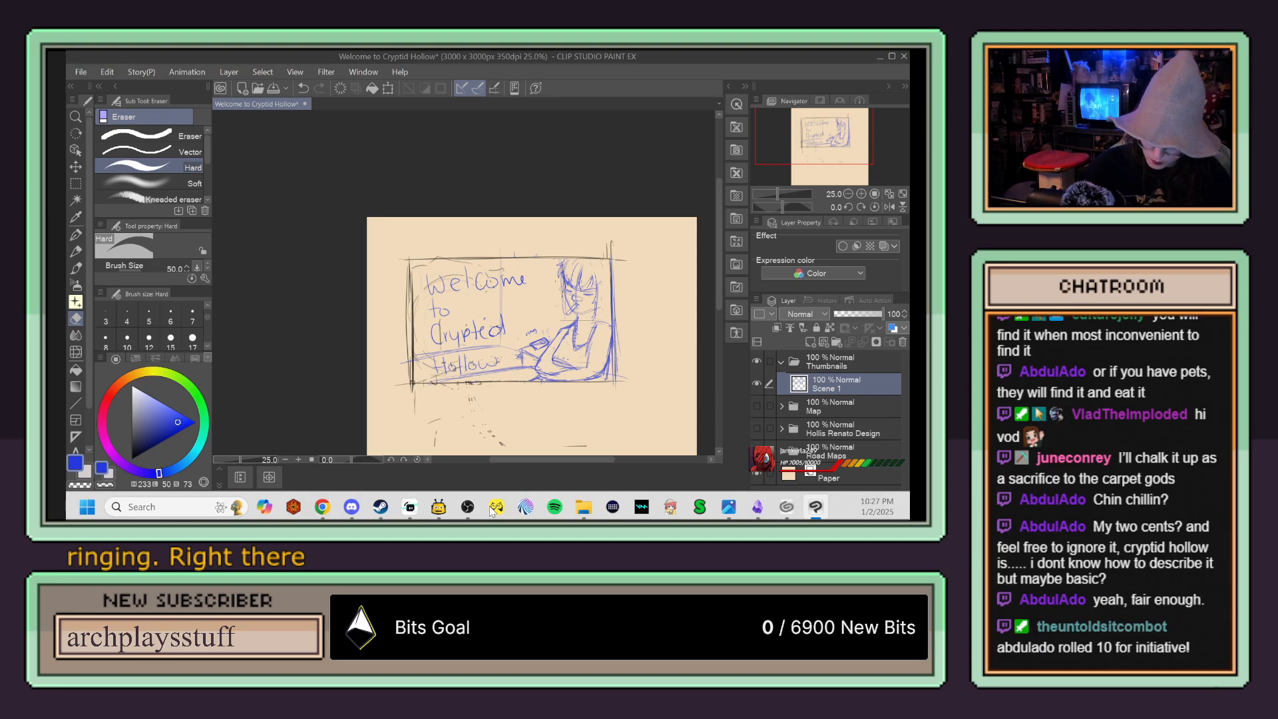
pyautogui.click(810, 341)
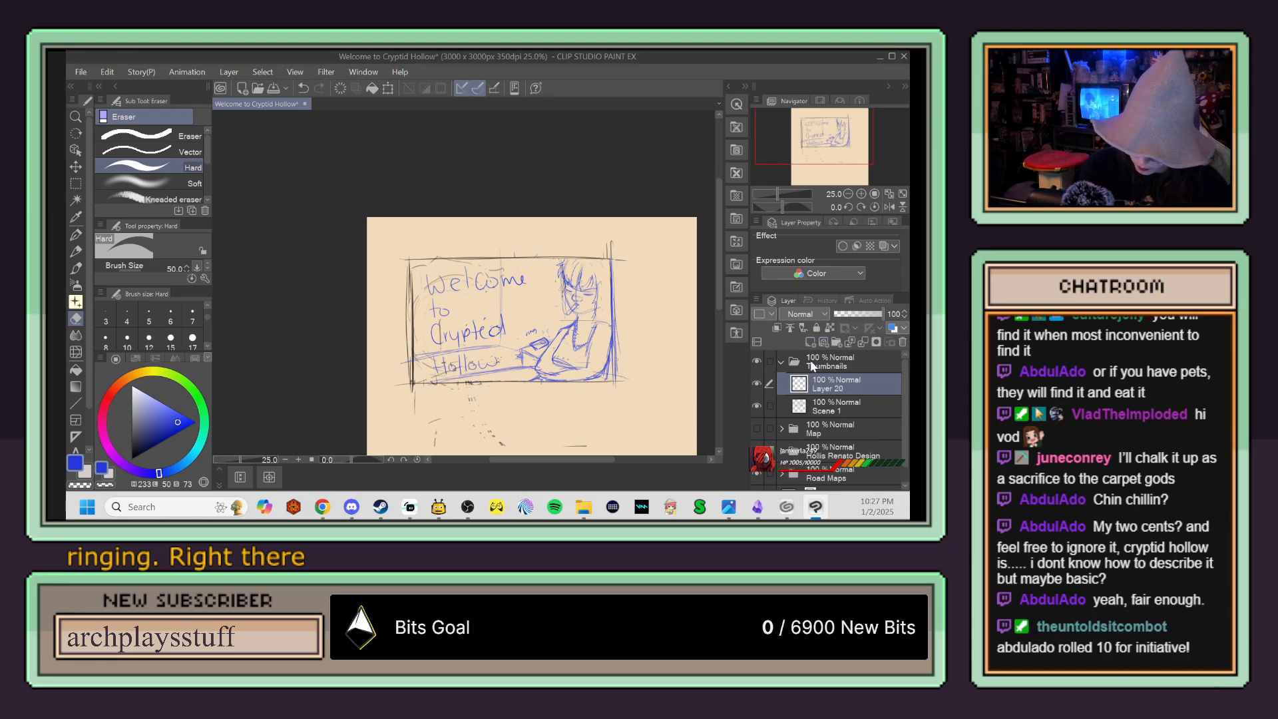
pyautogui.moveTo(820, 416); pyautogui.dragTo(828, 389)
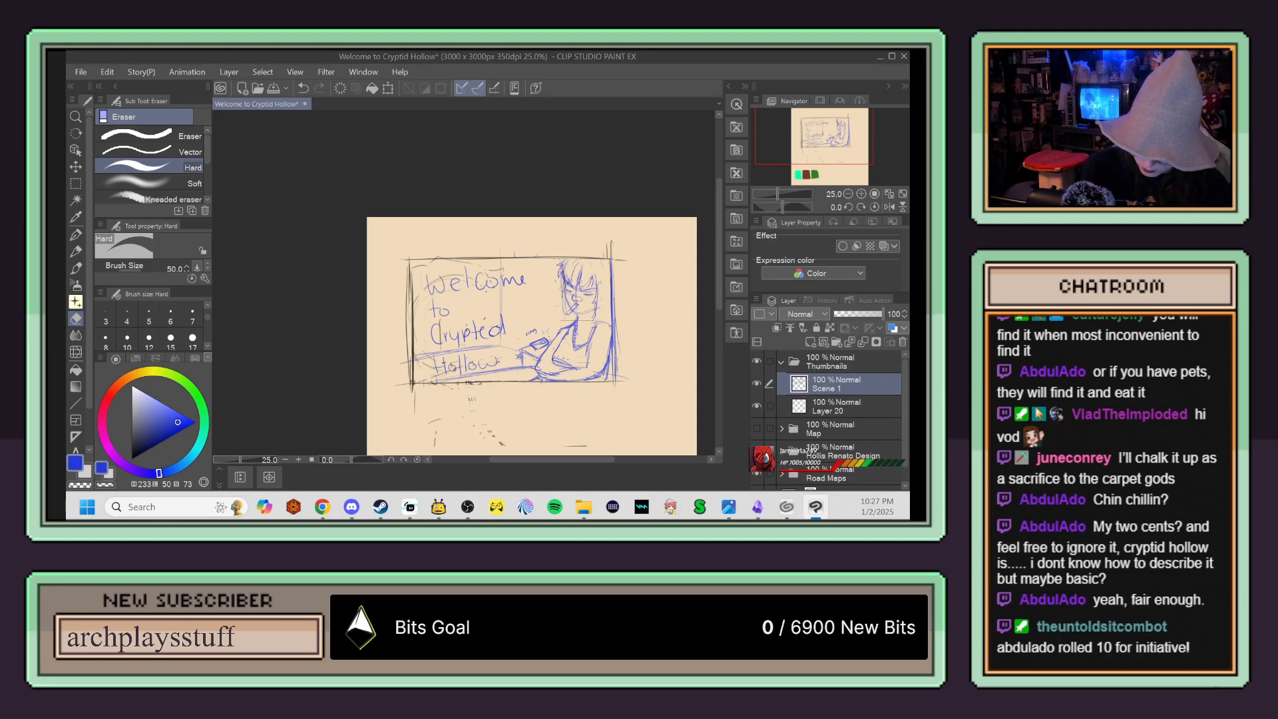
pyautogui.moveTo(535, 414); pyautogui.dragTo(510, 309)
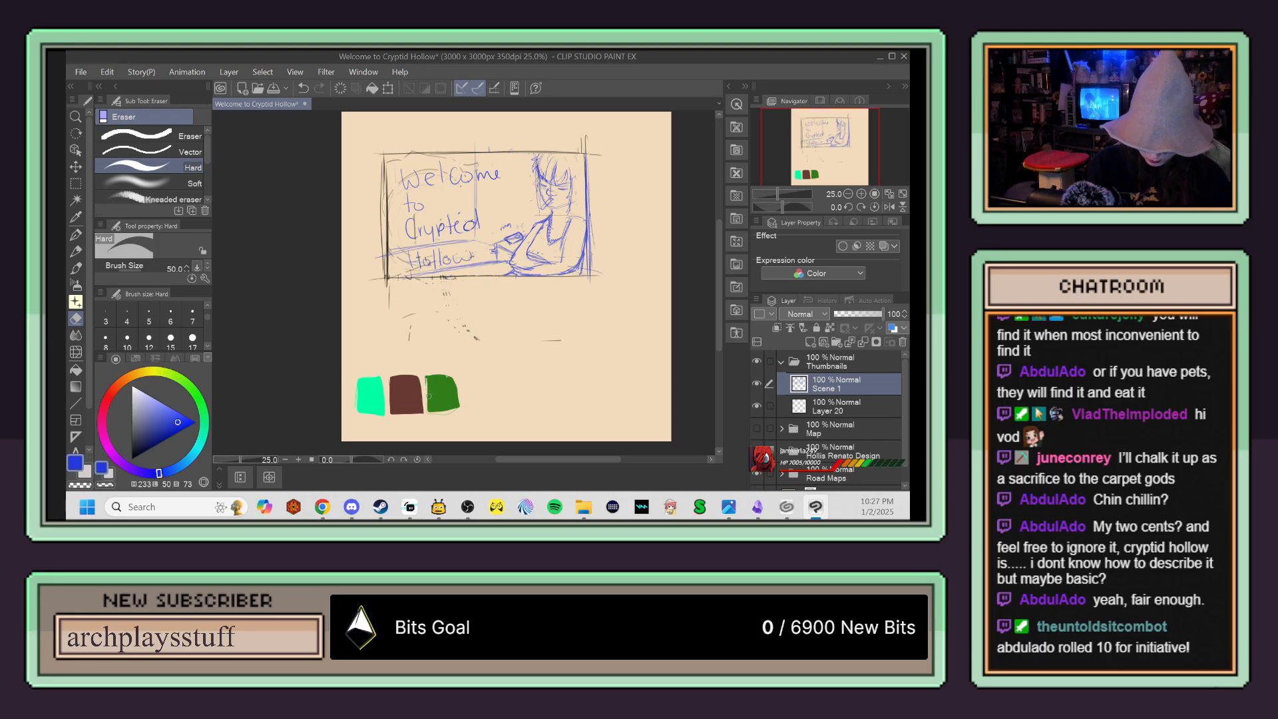
pyautogui.keyDown('alt'); pyautogui.click(382, 395); pyautogui.keyUp('alt')
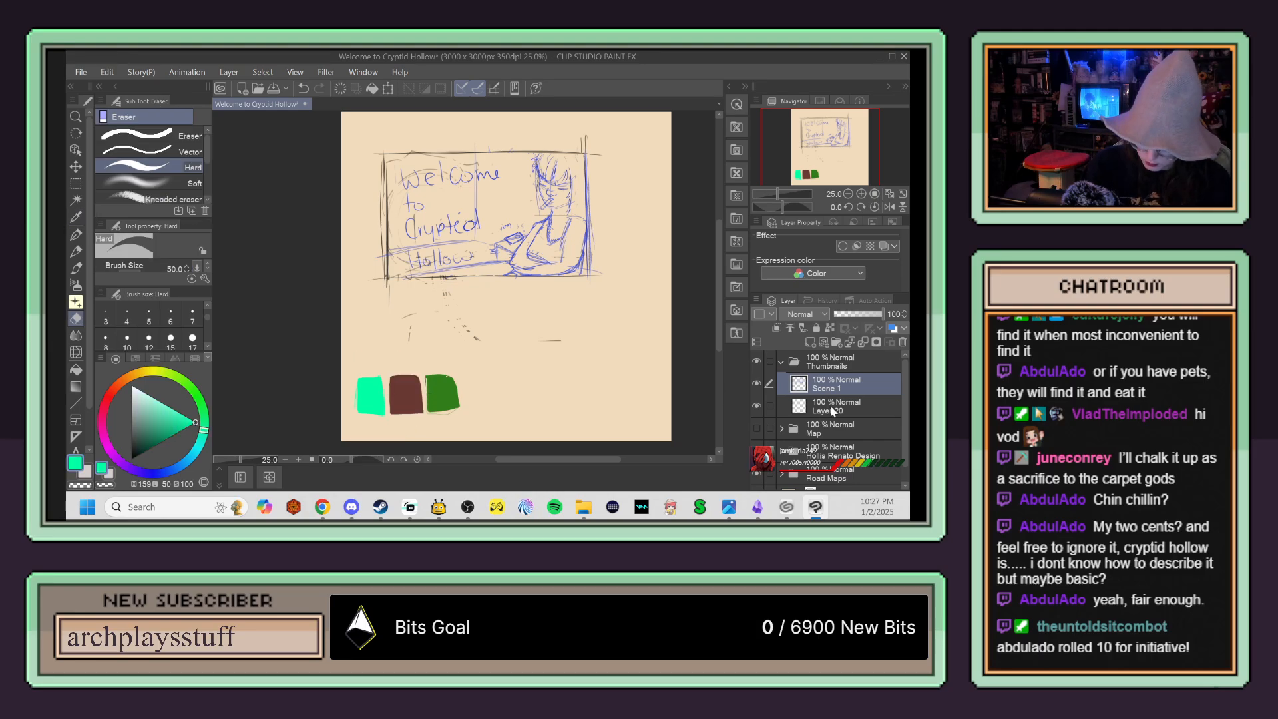
pyautogui.click(756, 384)
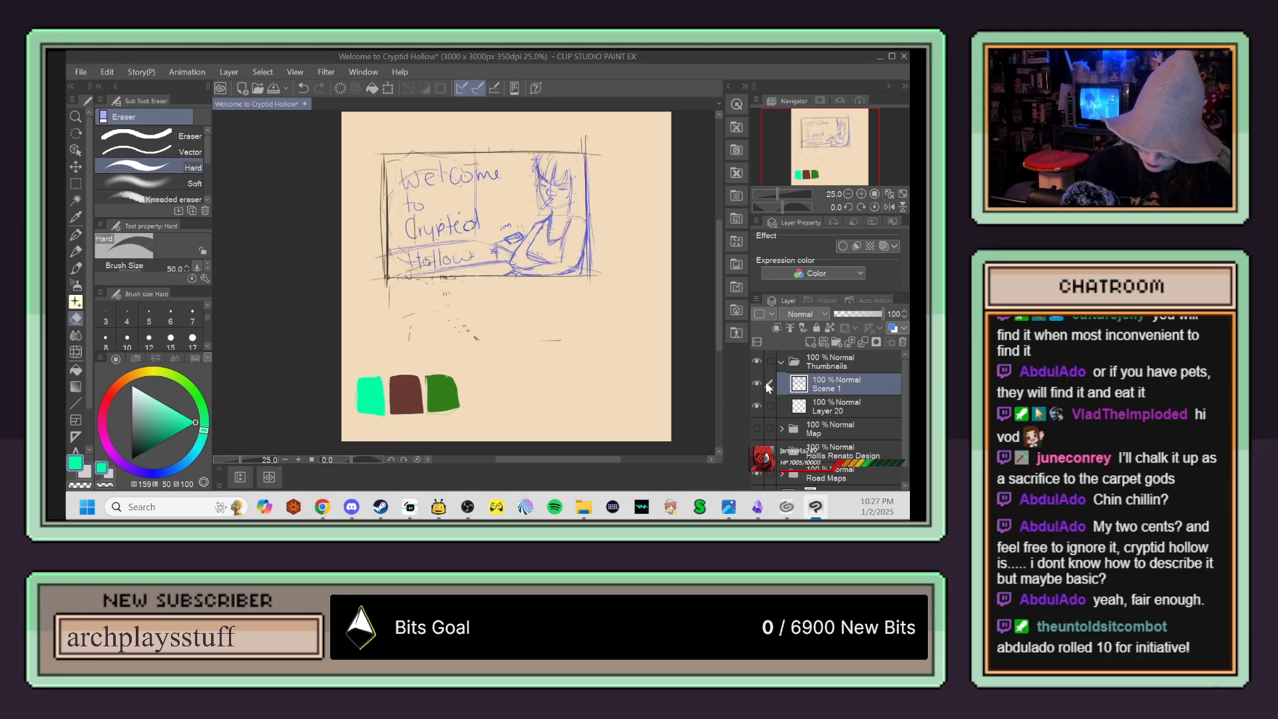
pyautogui.click(828, 405)
# Step: Fill the figure's hair with mint green on the layer beneath Scene 1, using the Turnip pen
pyautogui.hotkey('ctrl', '+')
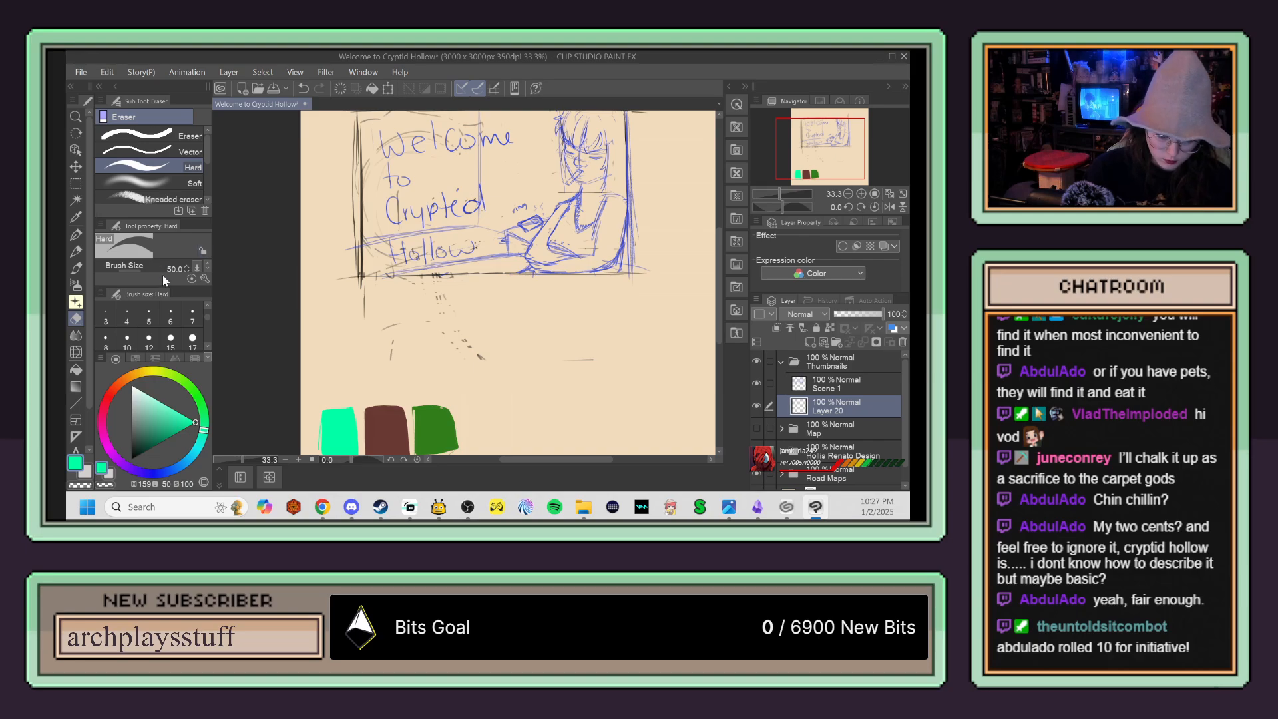
pyautogui.click(76, 235)
pyautogui.click(164, 197)
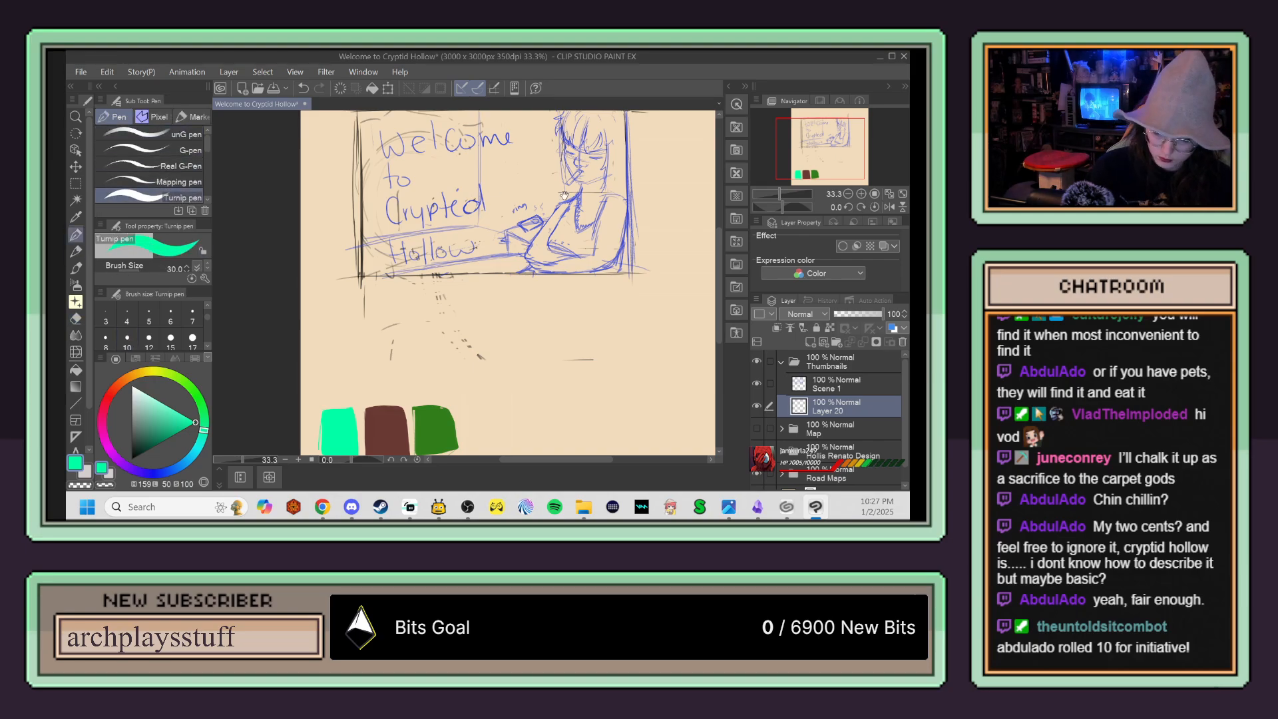
pyautogui.moveTo(466, 233); pyautogui.dragTo(422, 287)
pyautogui.moveTo(529, 166)
pyautogui.mouseDown()
pyautogui.moveTo(538, 198)
pyautogui.moveTo(563, 199)
pyautogui.moveTo(515, 200)
pyautogui.moveTo(524, 255)
pyautogui.mouseUp()
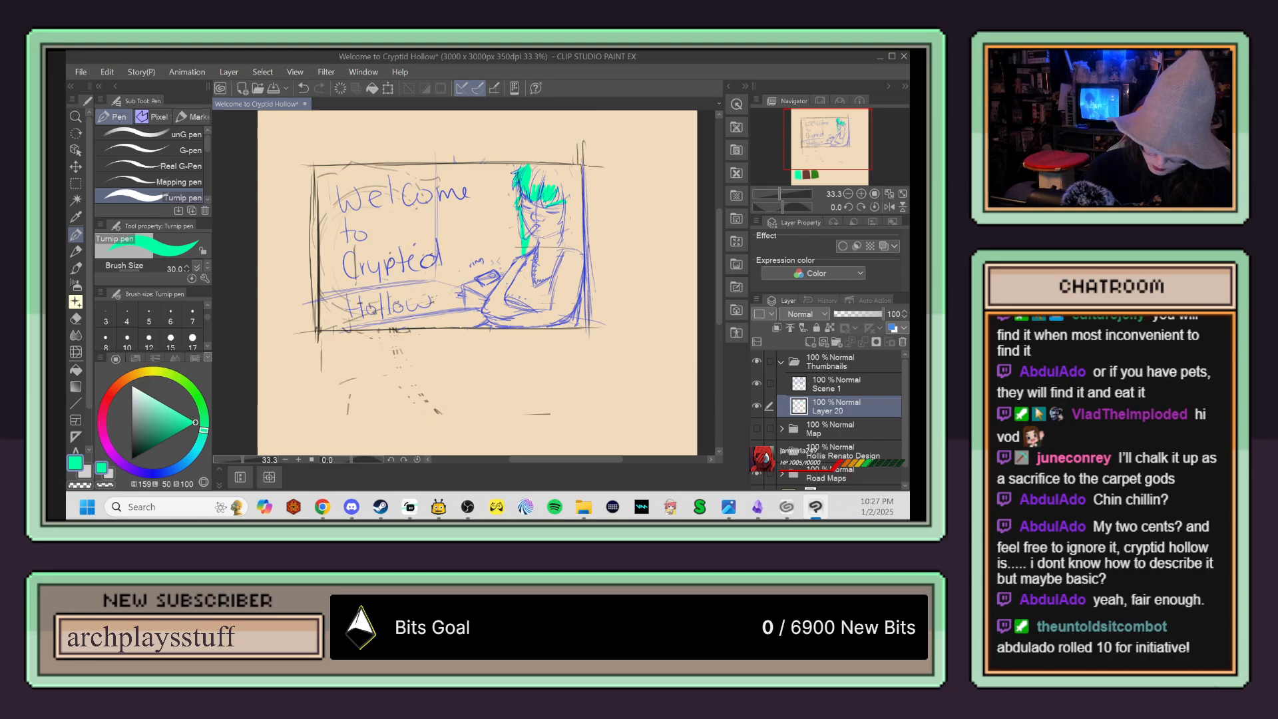
pyautogui.moveTo(567, 195)
pyautogui.mouseDown()
pyautogui.moveTo(566, 219)
pyautogui.moveTo(534, 243)
pyautogui.moveTo(566, 239)
pyautogui.mouseUp()
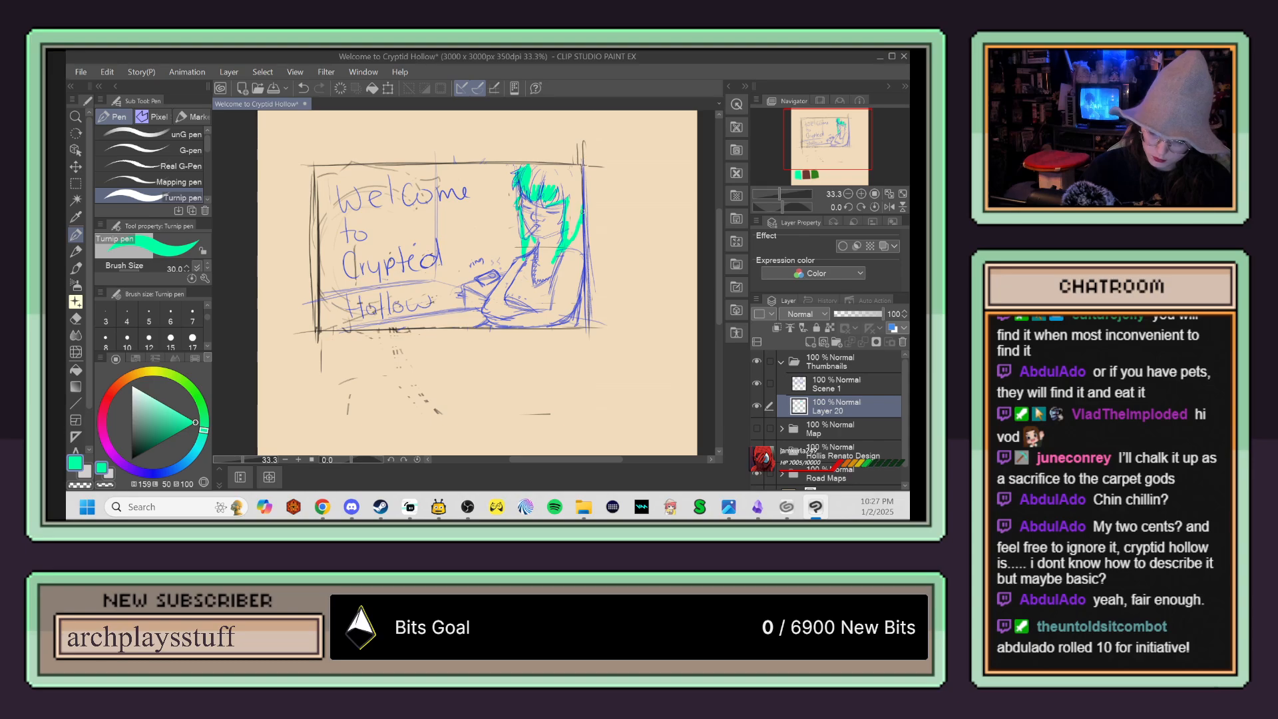
pyautogui.moveTo(534, 172)
pyautogui.mouseDown()
pyautogui.moveTo(571, 166)
pyautogui.moveTo(574, 235)
pyautogui.mouseUp()
pyautogui.moveTo(571, 190); pyautogui.dragTo(577, 216)
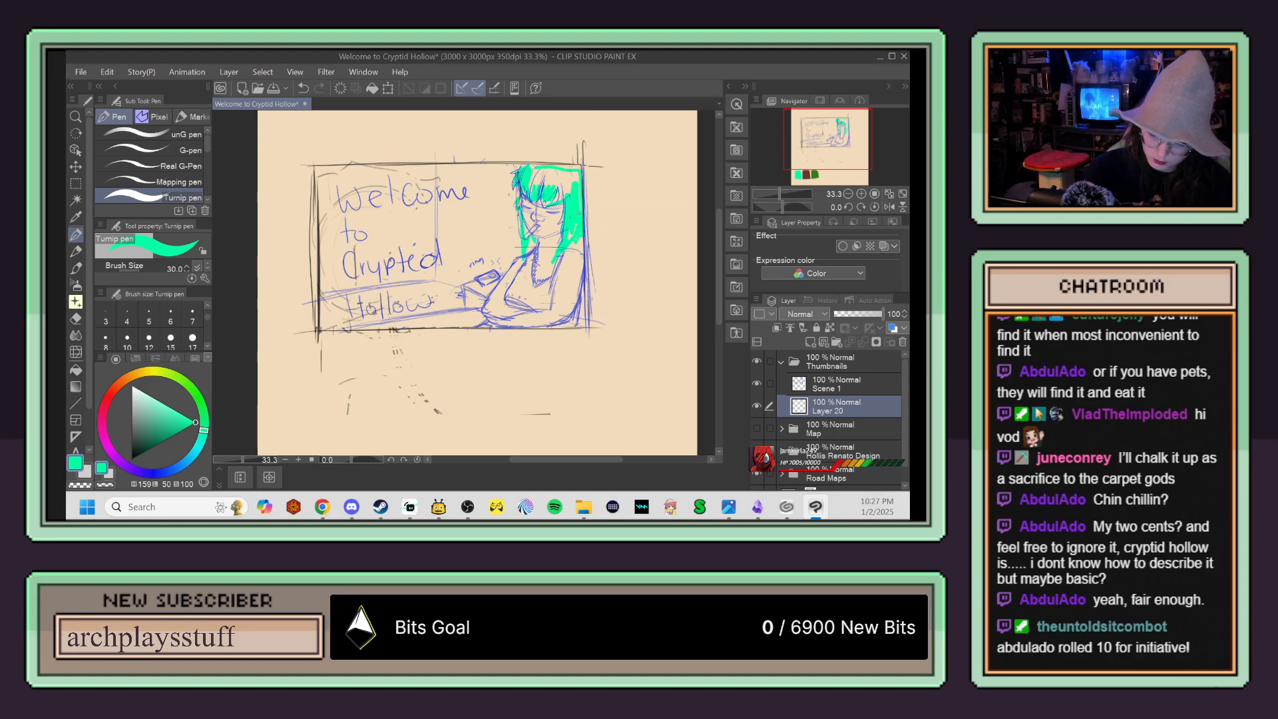
pyautogui.moveTo(556, 167)
pyautogui.mouseDown()
pyautogui.moveTo(588, 163)
pyautogui.moveTo(566, 193)
pyautogui.mouseUp()
pyautogui.moveTo(571, 172)
pyautogui.mouseDown()
pyautogui.moveTo(561, 202)
pyautogui.moveTo(537, 183)
pyautogui.mouseUp()
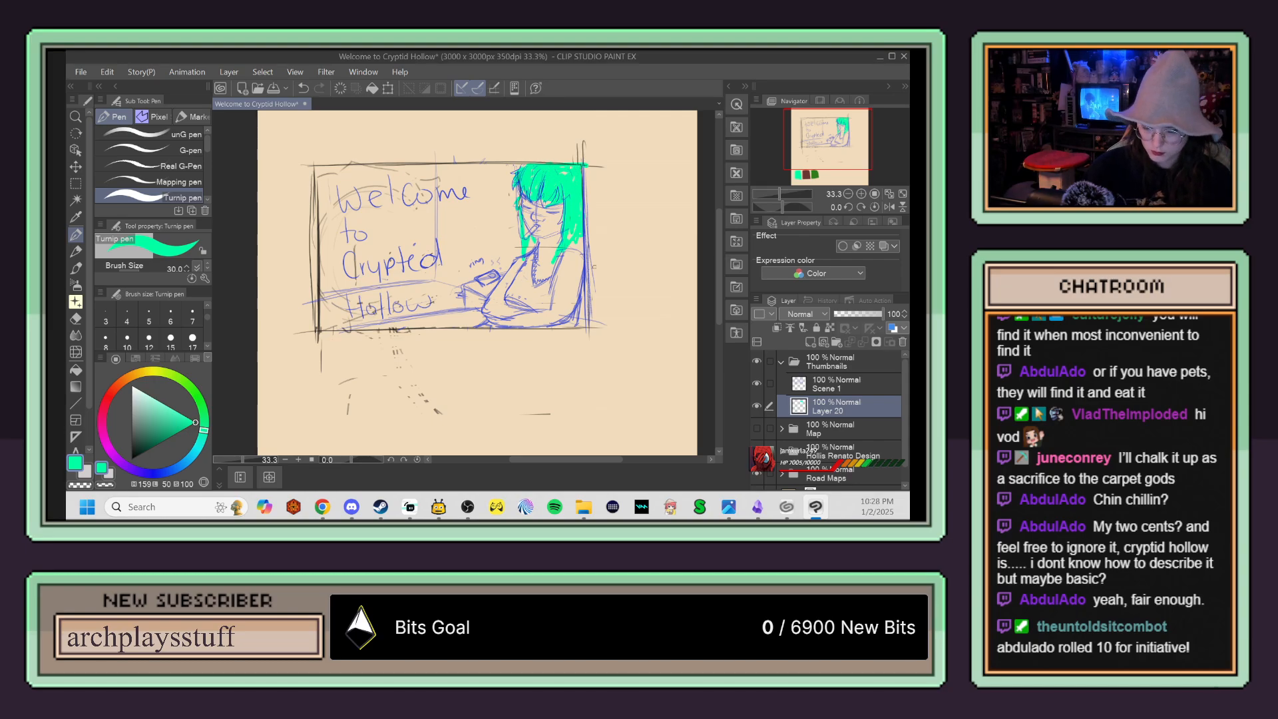
# Step: Sample the brown swatch and fill the figure's face, neck and arms with it on the layer beneath Scene 1, outlining with the Turnip pen first
pyautogui.scroll(-5, 393, 269)
pyautogui.press('i')
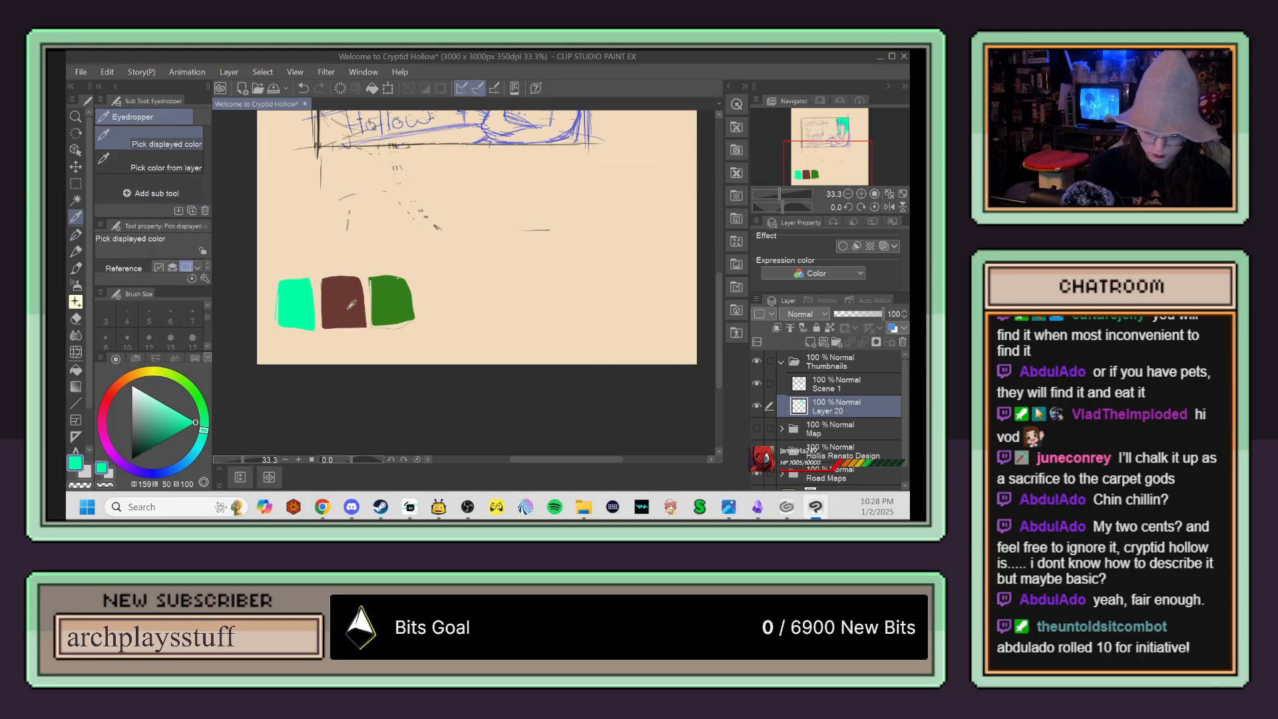
pyautogui.click(347, 301)
pyautogui.scroll(3, 495, 266)
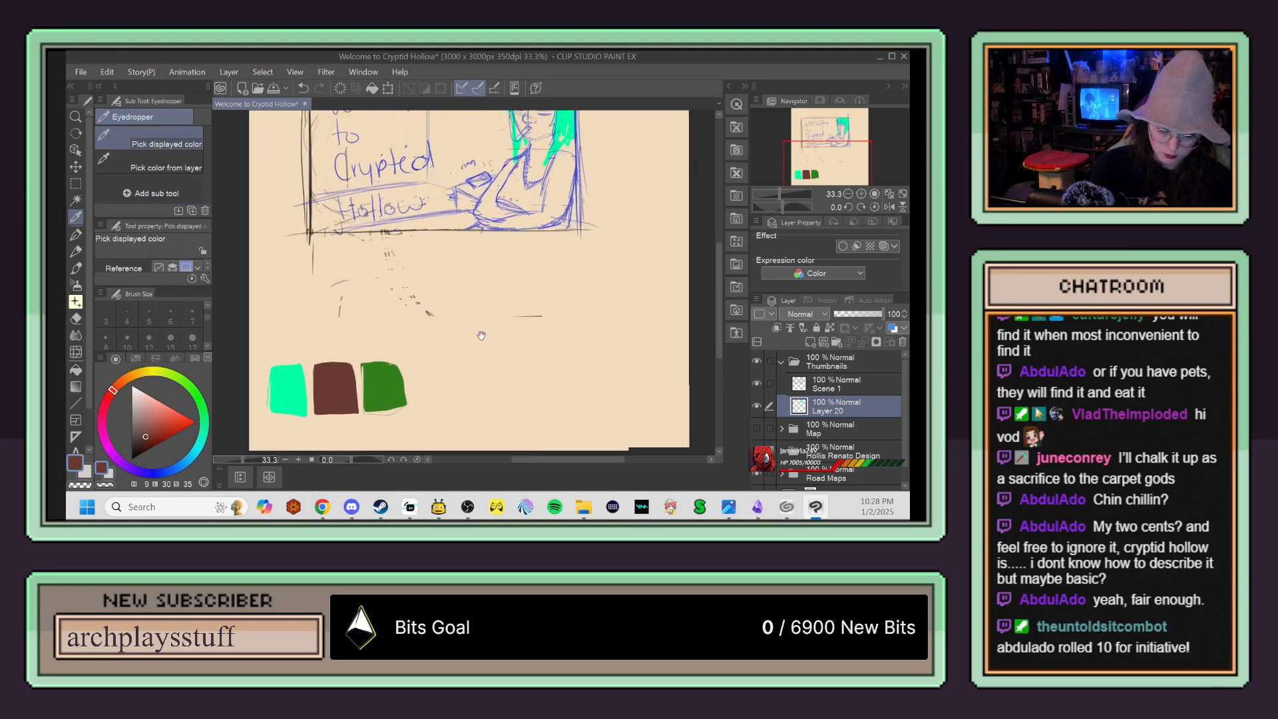
pyautogui.press('p')
pyautogui.moveTo(522, 195); pyautogui.dragTo(480, 258)
pyautogui.hotkey('ctrl', 'z')
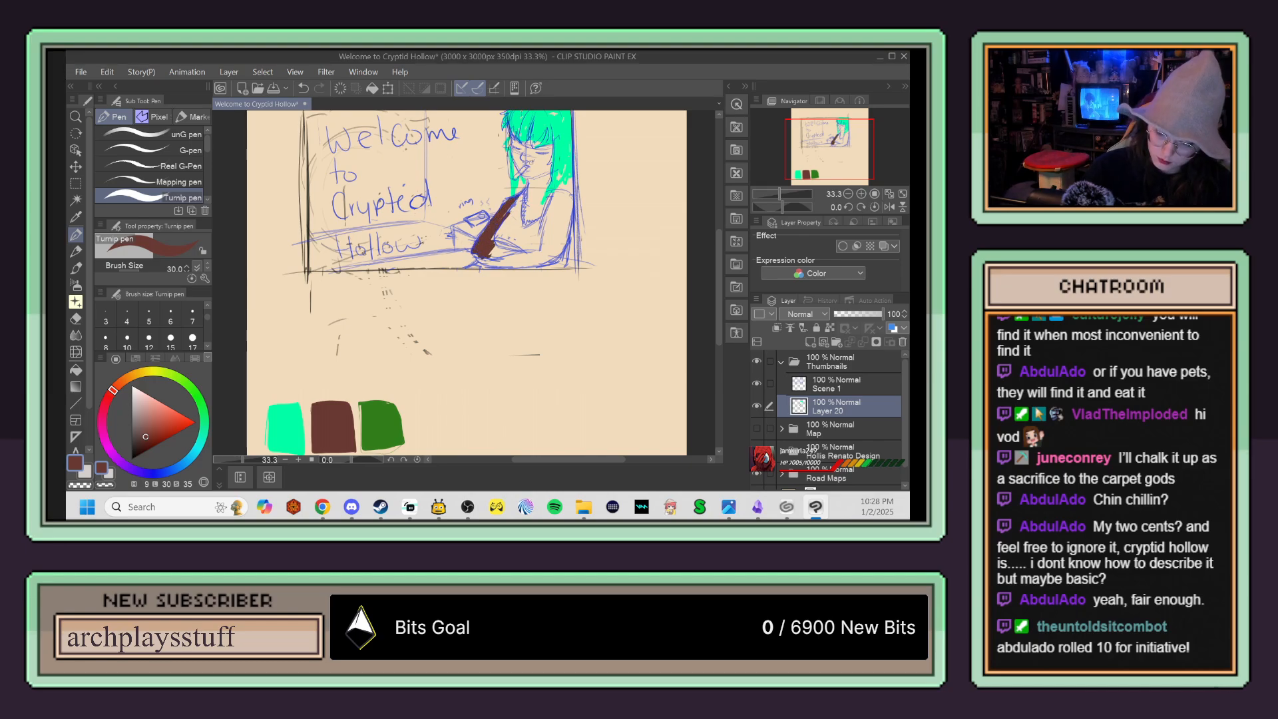
pyautogui.moveTo(528, 141)
pyautogui.mouseDown()
pyautogui.moveTo(543, 201)
pyautogui.moveTo(561, 189)
pyautogui.moveTo(574, 207)
pyautogui.moveTo(561, 190)
pyautogui.moveTo(562, 256)
pyautogui.moveTo(478, 265)
pyautogui.moveTo(487, 243)
pyautogui.moveTo(536, 241)
pyautogui.moveTo(526, 181)
pyautogui.mouseUp()
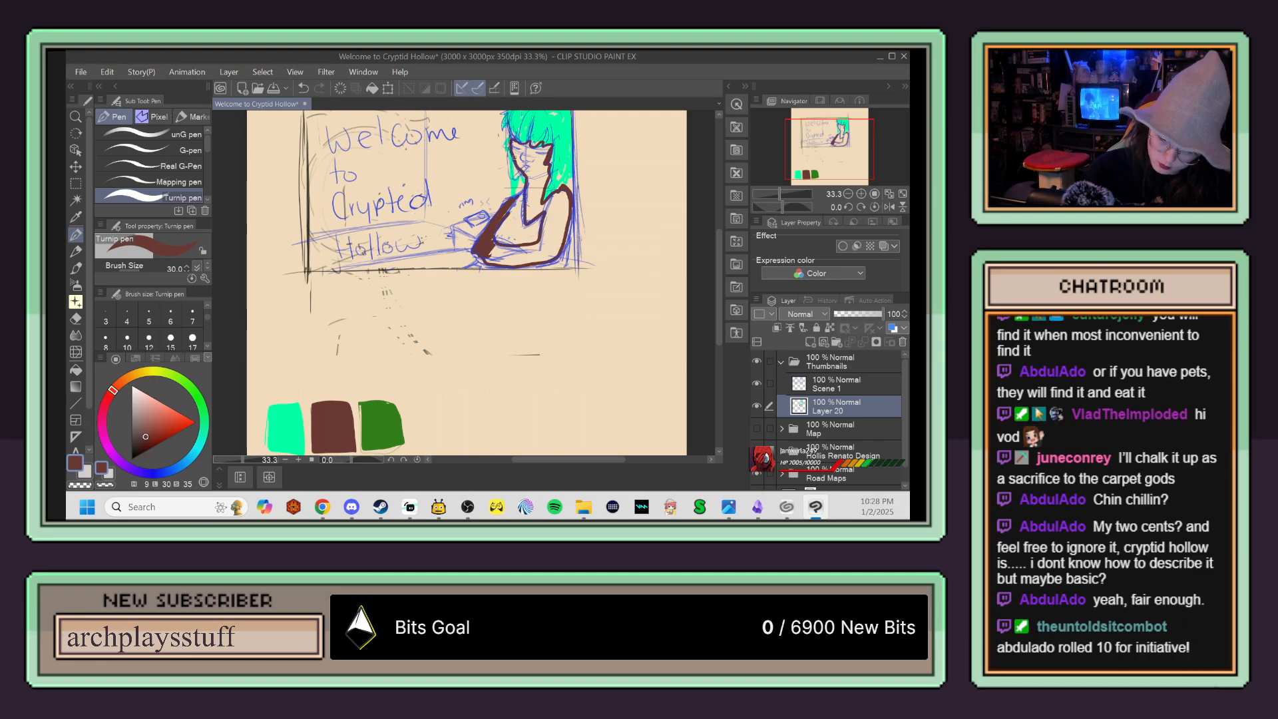
pyautogui.click(76, 369)
pyautogui.click(554, 208)
# Step: Choose a dark grey and paint in the figure's top between the arms with the Turnip pen
pyautogui.press('p')
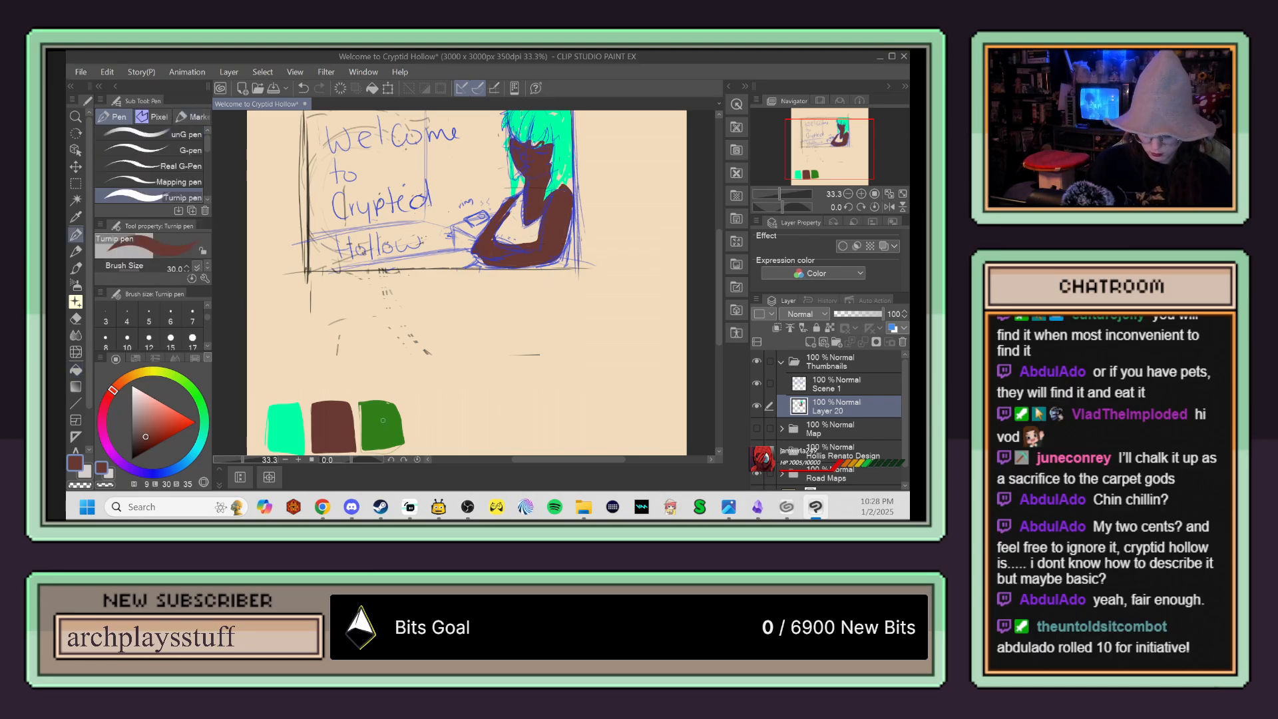
pyautogui.click(136, 427)
pyautogui.click(132, 441)
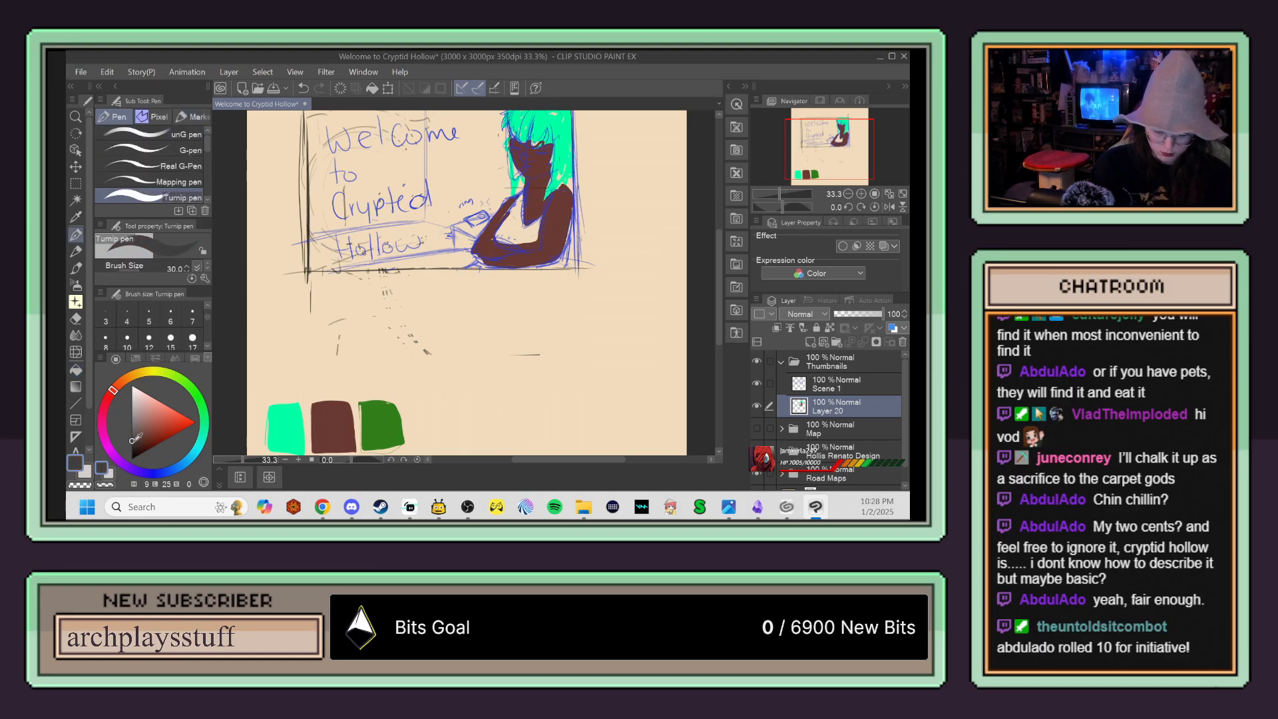
pyautogui.hotkey('ctrl', '+')
pyautogui.moveTo(576, 180)
pyautogui.mouseDown()
pyautogui.moveTo(494, 273)
pyautogui.moveTo(420, 316)
pyautogui.moveTo(426, 295)
pyautogui.mouseUp()
pyautogui.moveTo(458, 248)
pyautogui.mouseDown()
pyautogui.moveTo(463, 291)
pyautogui.moveTo(487, 278)
pyautogui.moveTo(471, 321)
pyautogui.moveTo(448, 264)
pyautogui.moveTo(442, 322)
pyautogui.moveTo(481, 288)
pyautogui.moveTo(462, 318)
pyautogui.moveTo(453, 261)
pyautogui.mouseUp()
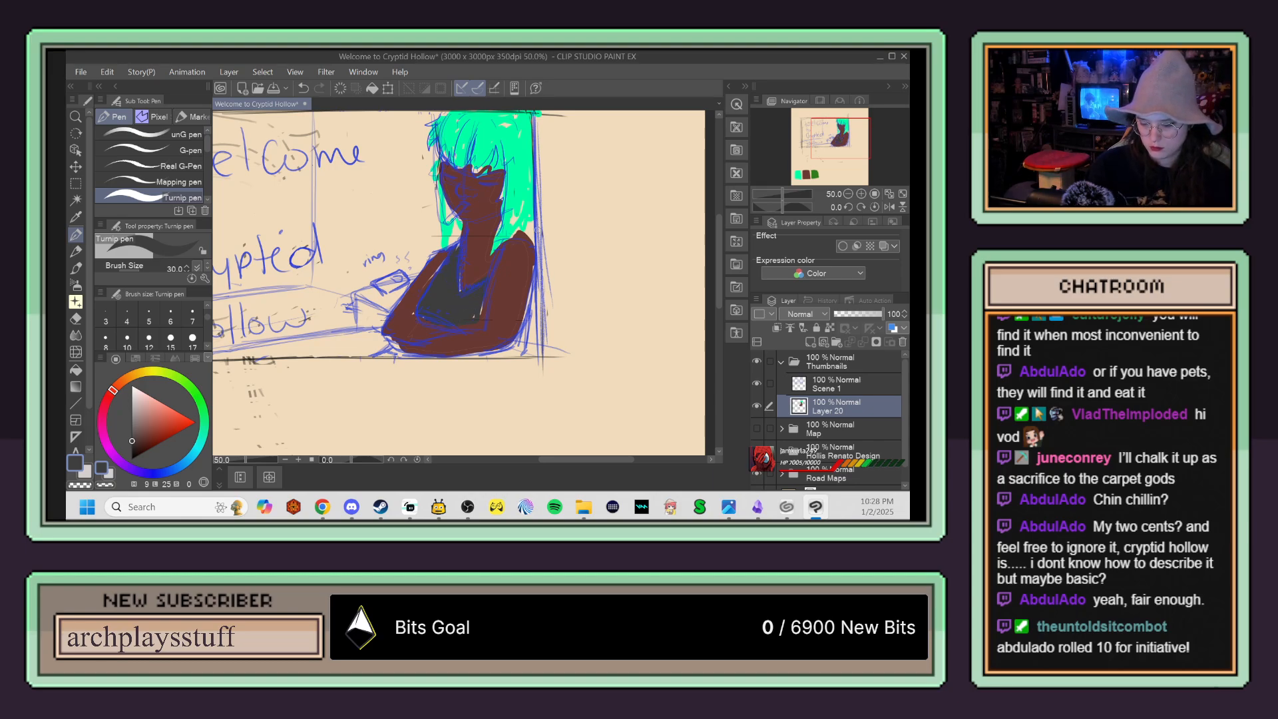
# Step: Try black pen strokes over the figure's face on the flat-colour layer, undo them, and make Scene 1 the active layer
pyautogui.scroll(-2, 528, 264)
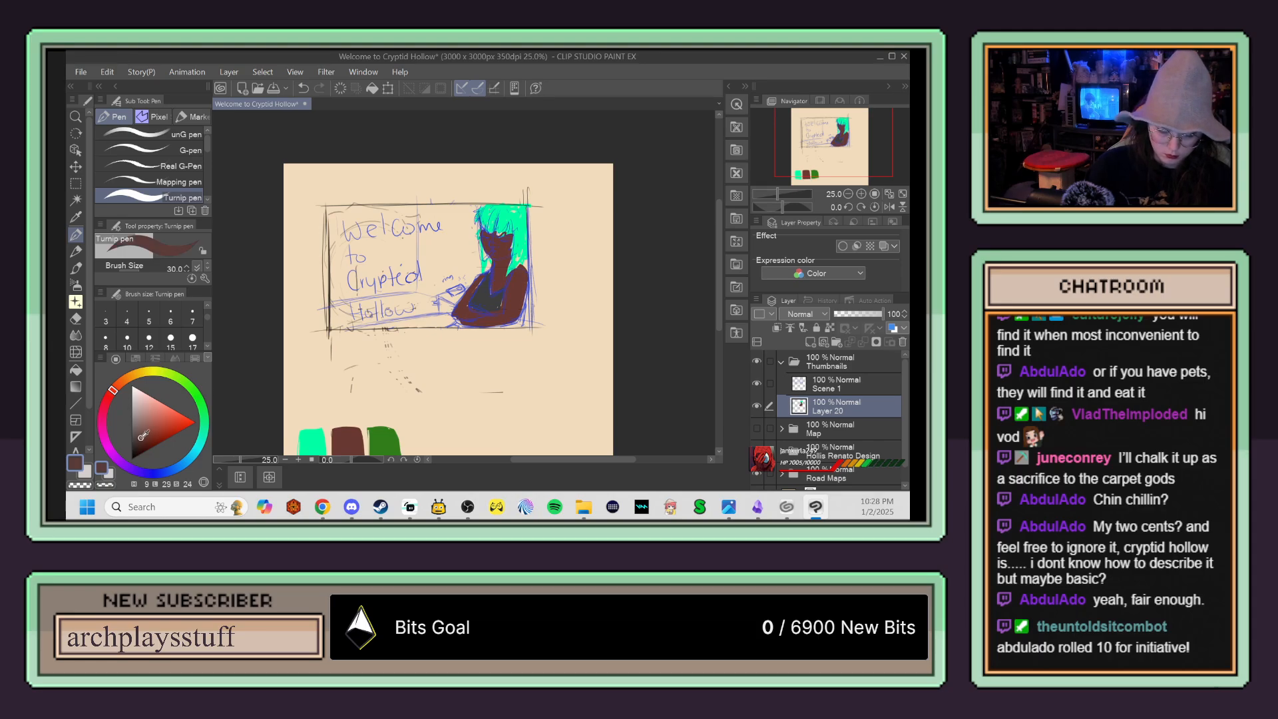
pyautogui.press('p')
pyautogui.scroll(3, 504, 255)
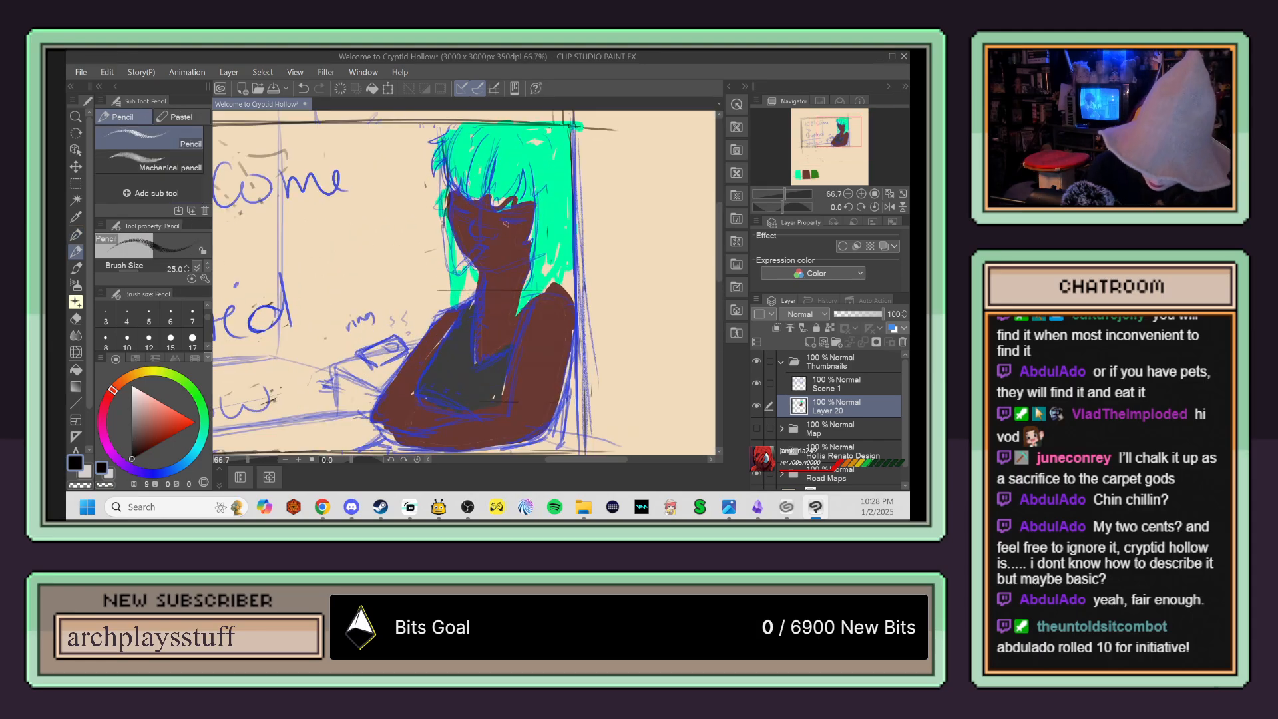
pyautogui.press('p')
pyautogui.moveTo(499, 220)
pyautogui.mouseDown()
pyautogui.moveTo(529, 222)
pyautogui.moveTo(452, 203)
pyautogui.moveTo(464, 250)
pyautogui.mouseUp()
pyautogui.hotkey('ctrl', 'z')
pyautogui.hotkey('ctrl', 'z')
pyautogui.click(831, 382)
pyautogui.hotkey('ctrl', 'z')
# Step: Ink the figure's closed eyes, jawline, nose and upper lip in black on the Scene 1 layer
pyautogui.moveTo(450, 201); pyautogui.dragTo(486, 291)
pyautogui.hotkey('ctrl', '+')
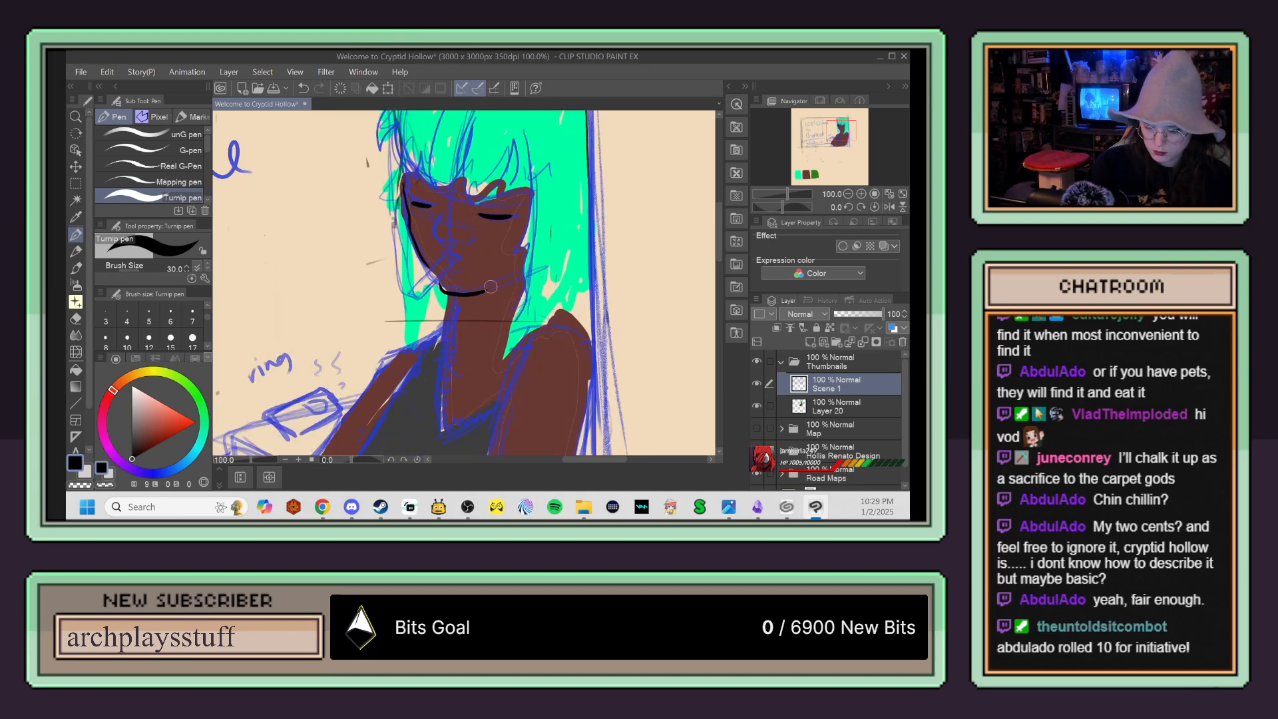
pyautogui.moveTo(448, 208)
pyautogui.mouseDown()
pyautogui.moveTo(436, 239)
pyautogui.moveTo(475, 241)
pyautogui.mouseUp()
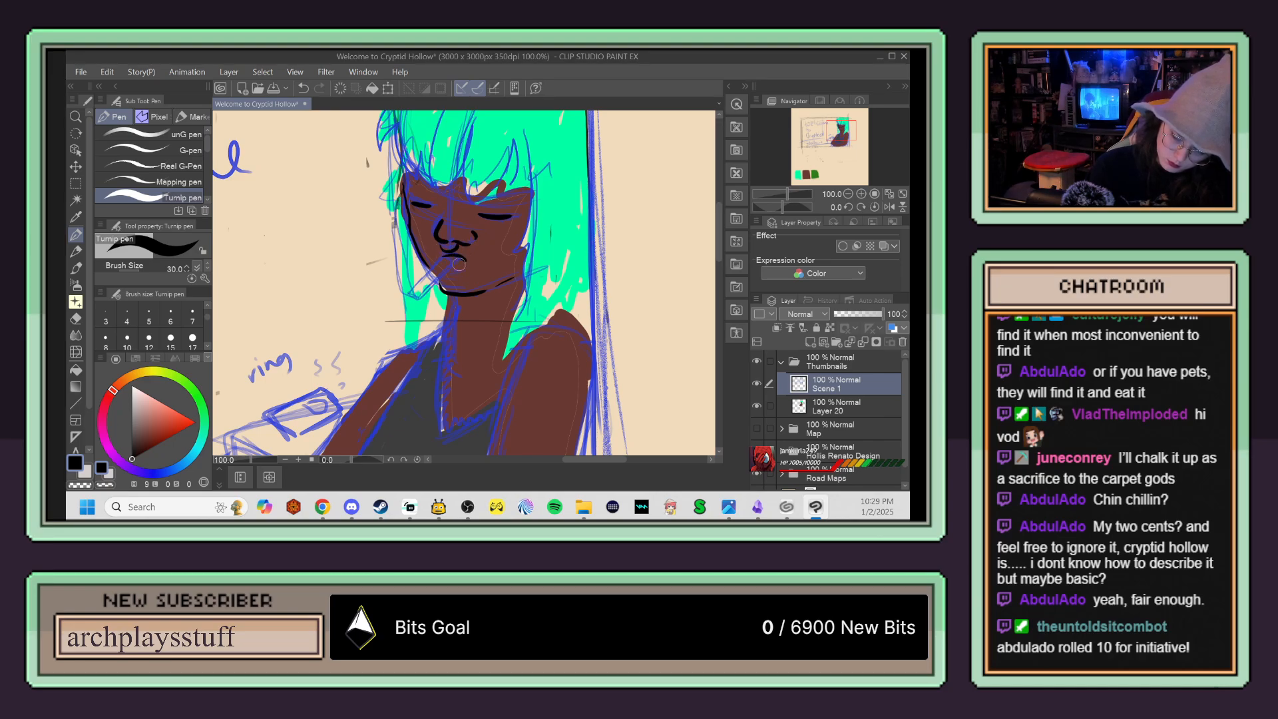
# Step: Ink the cigarette hanging from the figure's mouth, undoing the strokes that miss
pyautogui.moveTo(457, 259); pyautogui.dragTo(418, 297)
pyautogui.hotkey('ctrl', 'z')
pyautogui.moveTo(451, 257); pyautogui.dragTo(414, 293)
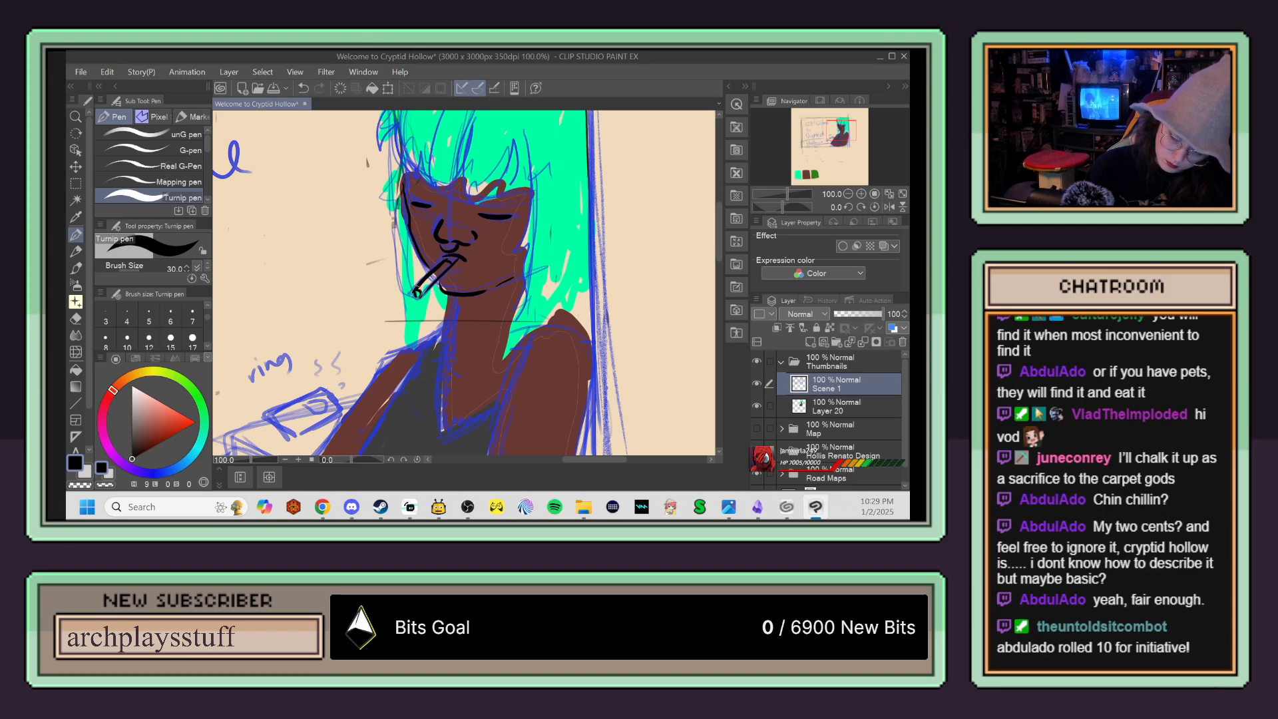
pyautogui.moveTo(418, 288)
pyautogui.mouseDown()
pyautogui.moveTo(390, 204)
pyautogui.moveTo(415, 294)
pyautogui.mouseUp()
pyautogui.hotkey('ctrl', 'z')
# Step: Ink the jagged fringe and the long strands of hair framing both sides of the face
pyautogui.moveTo(429, 155)
pyautogui.mouseDown()
pyautogui.moveTo(436, 182)
pyautogui.moveTo(462, 175)
pyautogui.moveTo(465, 199)
pyautogui.moveTo(511, 151)
pyautogui.moveTo(507, 206)
pyautogui.moveTo(527, 197)
pyautogui.moveTo(519, 257)
pyautogui.mouseUp()
pyautogui.moveTo(530, 246)
pyautogui.mouseDown()
pyautogui.moveTo(491, 402)
pyautogui.moveTo(524, 342)
pyautogui.mouseUp()
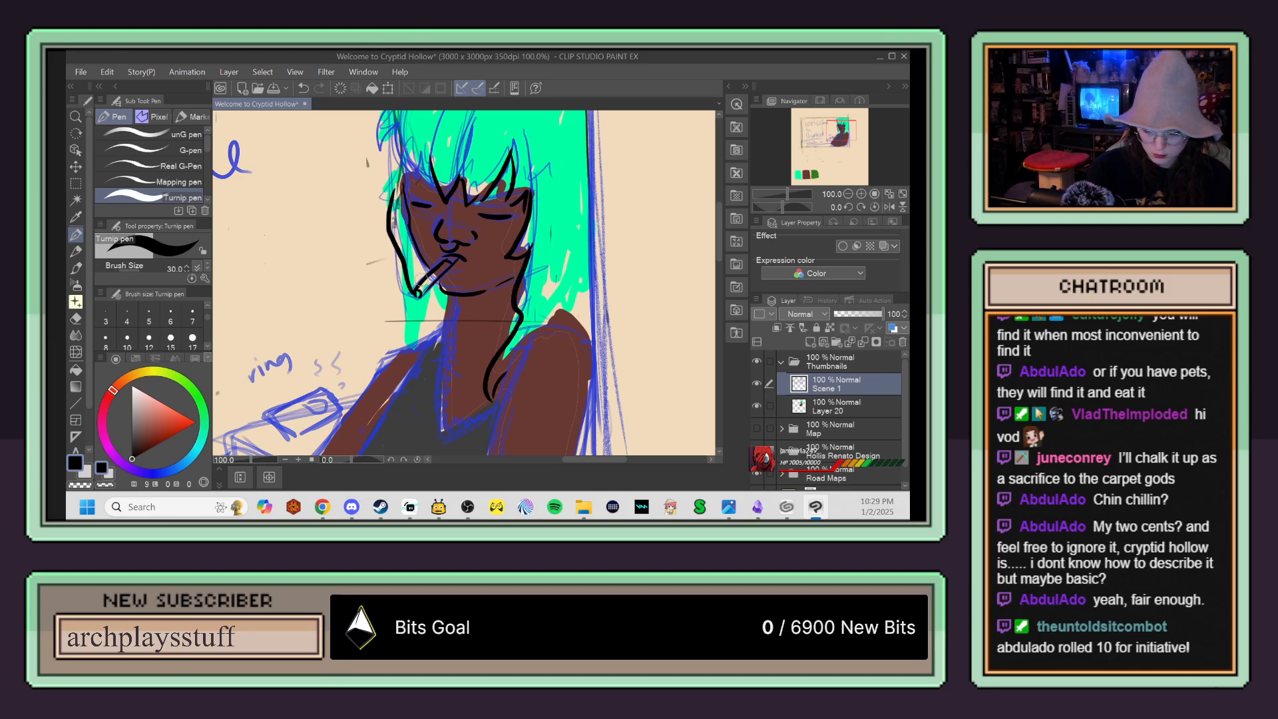
pyautogui.moveTo(409, 229)
pyautogui.mouseDown()
pyautogui.moveTo(421, 408)
pyautogui.moveTo(390, 164)
pyautogui.mouseUp()
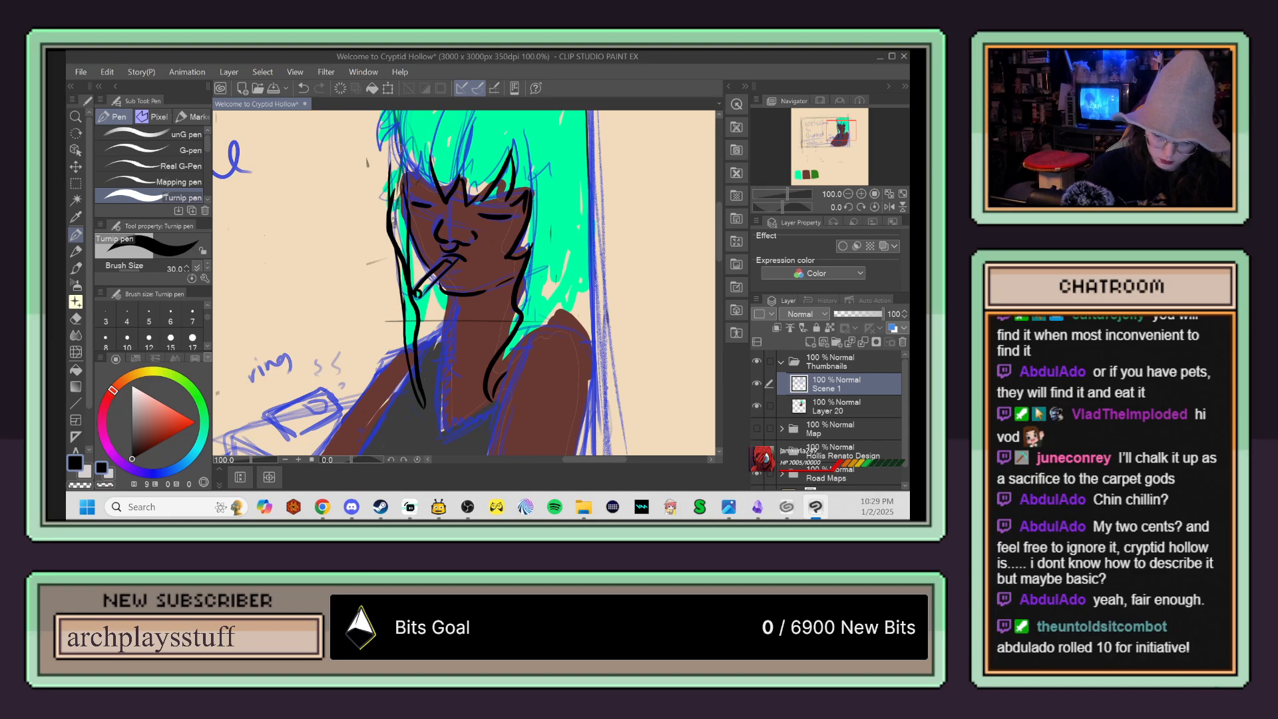
# Step: Ink the outer outline of the hair with spiky tufts near the crown and curved locks above the far shoulder
pyautogui.moveTo(483, 180); pyautogui.dragTo(466, 251)
pyautogui.moveTo(397, 138)
pyautogui.mouseDown()
pyautogui.moveTo(356, 174)
pyautogui.moveTo(362, 201)
pyautogui.moveTo(381, 193)
pyautogui.moveTo(406, 247)
pyautogui.mouseUp()
pyautogui.hotkey('ctrl', 'z')
pyautogui.hotkey('ctrl', 'z')
pyautogui.moveTo(394, 143)
pyautogui.mouseDown()
pyautogui.moveTo(377, 175)
pyautogui.moveTo(382, 245)
pyautogui.mouseUp()
pyautogui.moveTo(527, 272); pyautogui.dragTo(554, 267)
pyautogui.moveTo(530, 396); pyautogui.dragTo(558, 308)
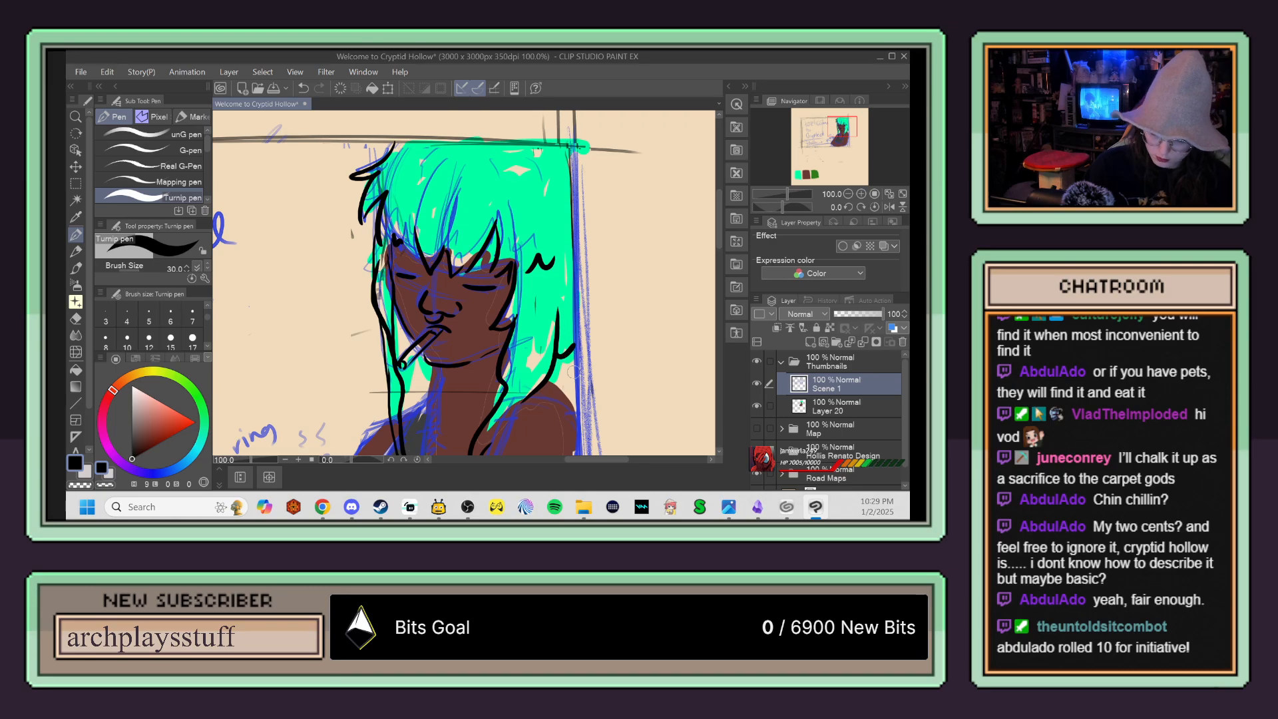
pyautogui.moveTo(551, 380)
pyautogui.mouseDown()
pyautogui.moveTo(575, 370)
pyautogui.moveTo(560, 389)
pyautogui.moveTo(573, 285)
pyautogui.mouseUp()
pyautogui.hotkey('ctrl', 'z')
pyautogui.hotkey('ctrl', 'z')
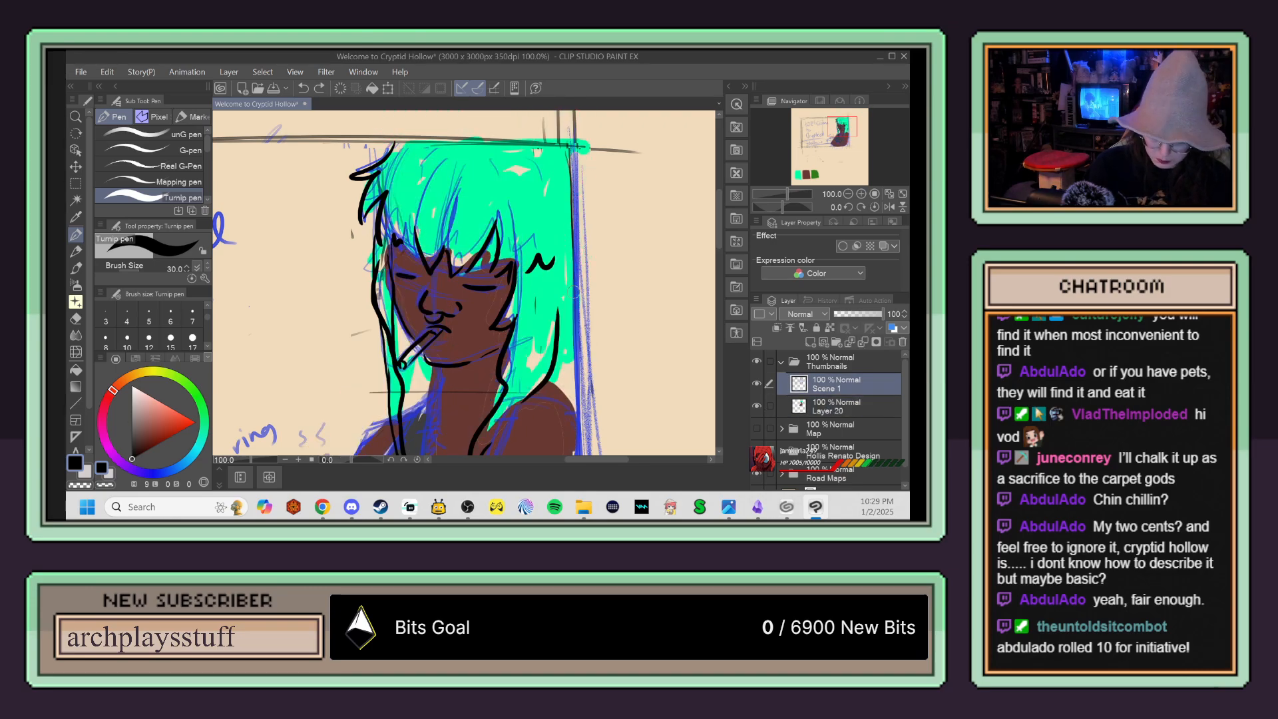
pyautogui.moveTo(555, 364); pyautogui.dragTo(578, 350)
# Step: Ink the outlines of the figure's neck, folded arms, shoulder and the top's sides over the blue sketch
pyautogui.moveTo(560, 430); pyautogui.dragTo(589, 204)
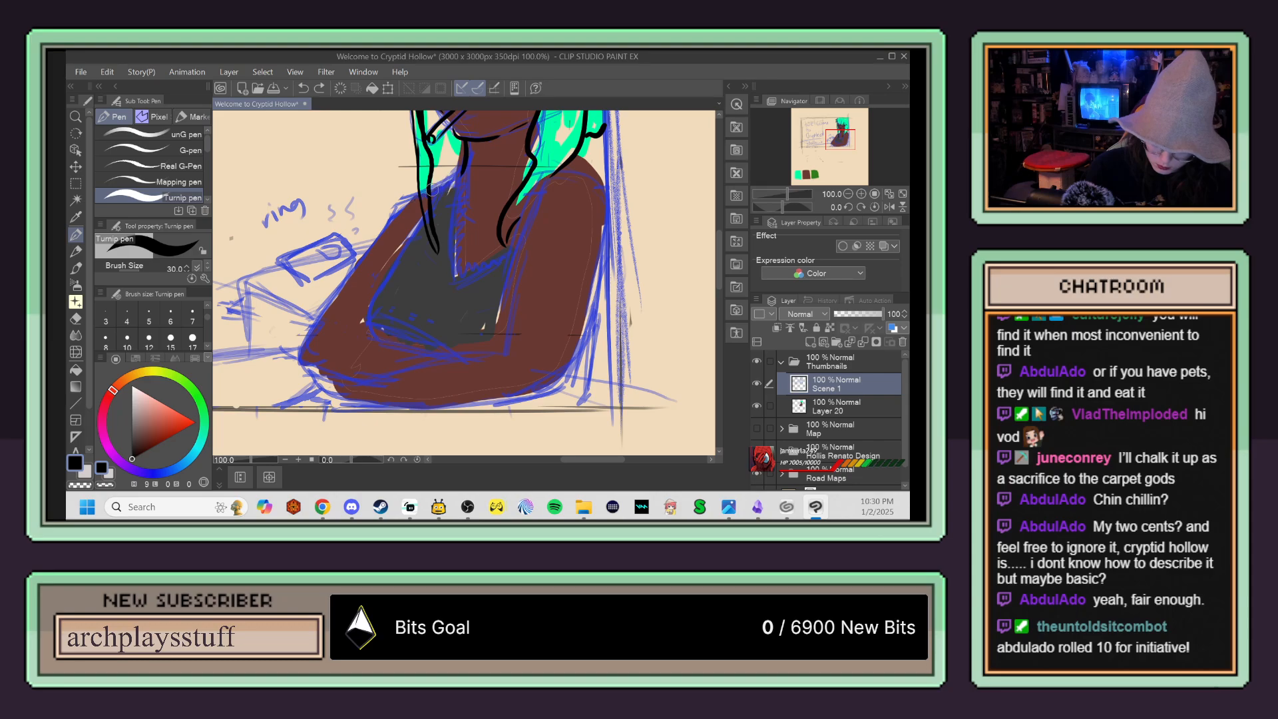
pyautogui.moveTo(417, 197)
pyautogui.mouseDown()
pyautogui.moveTo(336, 303)
pyautogui.moveTo(312, 365)
pyautogui.moveTo(326, 371)
pyautogui.mouseUp()
pyautogui.moveTo(421, 235)
pyautogui.mouseDown()
pyautogui.moveTo(372, 334)
pyautogui.moveTo(428, 352)
pyautogui.mouseUp()
pyautogui.moveTo(331, 379)
pyautogui.mouseDown()
pyautogui.moveTo(390, 405)
pyautogui.moveTo(371, 406)
pyautogui.moveTo(550, 392)
pyautogui.moveTo(580, 343)
pyautogui.mouseUp()
pyautogui.moveTo(557, 179)
pyautogui.mouseDown()
pyautogui.moveTo(595, 186)
pyautogui.moveTo(598, 217)
pyautogui.moveTo(564, 381)
pyautogui.mouseUp()
pyautogui.moveTo(536, 197)
pyautogui.mouseDown()
pyautogui.moveTo(501, 331)
pyautogui.moveTo(409, 366)
pyautogui.moveTo(395, 387)
pyautogui.mouseUp()
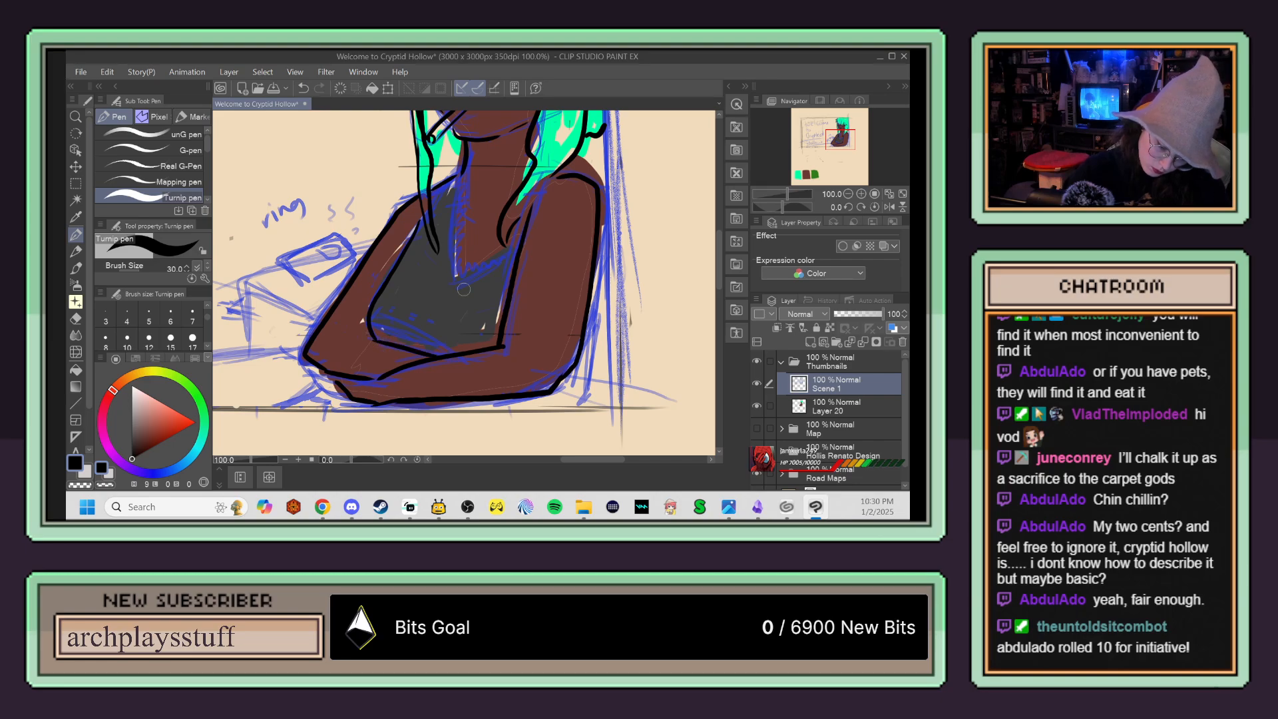
# Step: Ink a jagged trim along the neckline of the top and reinforce the line beside the hanging hair strand
pyautogui.moveTo(458, 179); pyautogui.dragTo(464, 272)
pyautogui.hotkey('ctrl', 'z')
pyautogui.moveTo(457, 179)
pyautogui.mouseDown()
pyautogui.moveTo(463, 288)
pyautogui.moveTo(509, 249)
pyautogui.moveTo(464, 205)
pyautogui.moveTo(459, 269)
pyautogui.moveTo(471, 276)
pyautogui.moveTo(506, 247)
pyautogui.mouseUp()
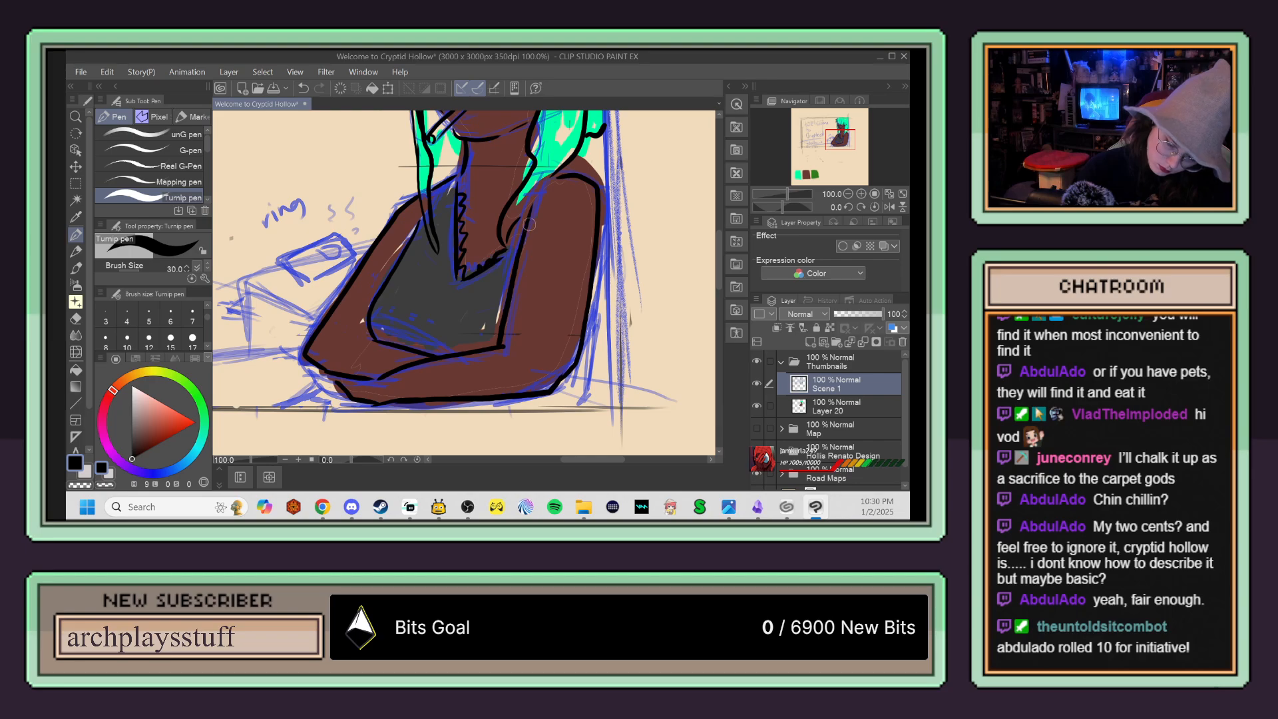
pyautogui.moveTo(550, 177)
pyautogui.mouseDown()
pyautogui.moveTo(534, 218)
pyautogui.moveTo(561, 192)
pyautogui.moveTo(528, 214)
pyautogui.moveTo(531, 201)
pyautogui.moveTo(509, 248)
pyautogui.mouseUp()
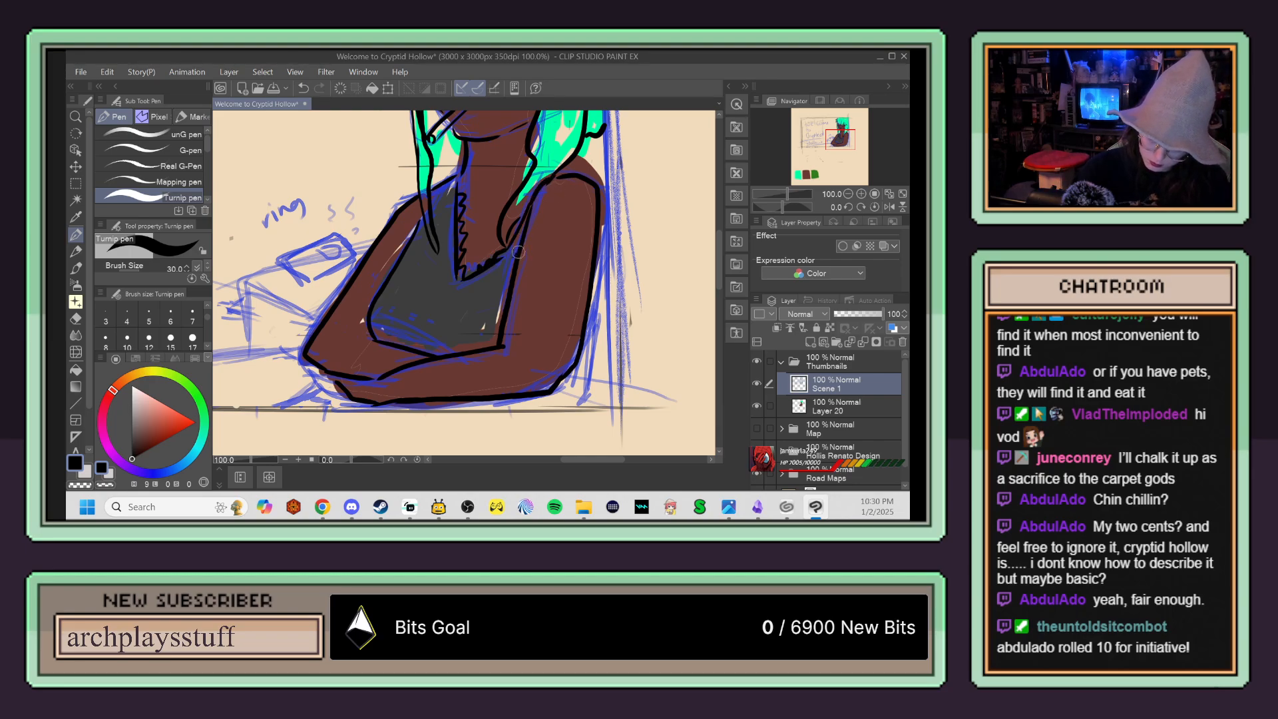
# Step: Touch up the ink outline around the figure's shoulder and resting elbow, undoing stray strokes
pyautogui.scroll(-1, 584, 351)
pyautogui.moveTo(613, 350)
pyautogui.mouseDown()
pyautogui.moveTo(610, 409)
pyautogui.moveTo(614, 367)
pyautogui.mouseUp()
pyautogui.hotkey('ctrl', 'z')
pyautogui.moveTo(589, 416); pyautogui.dragTo(639, 440)
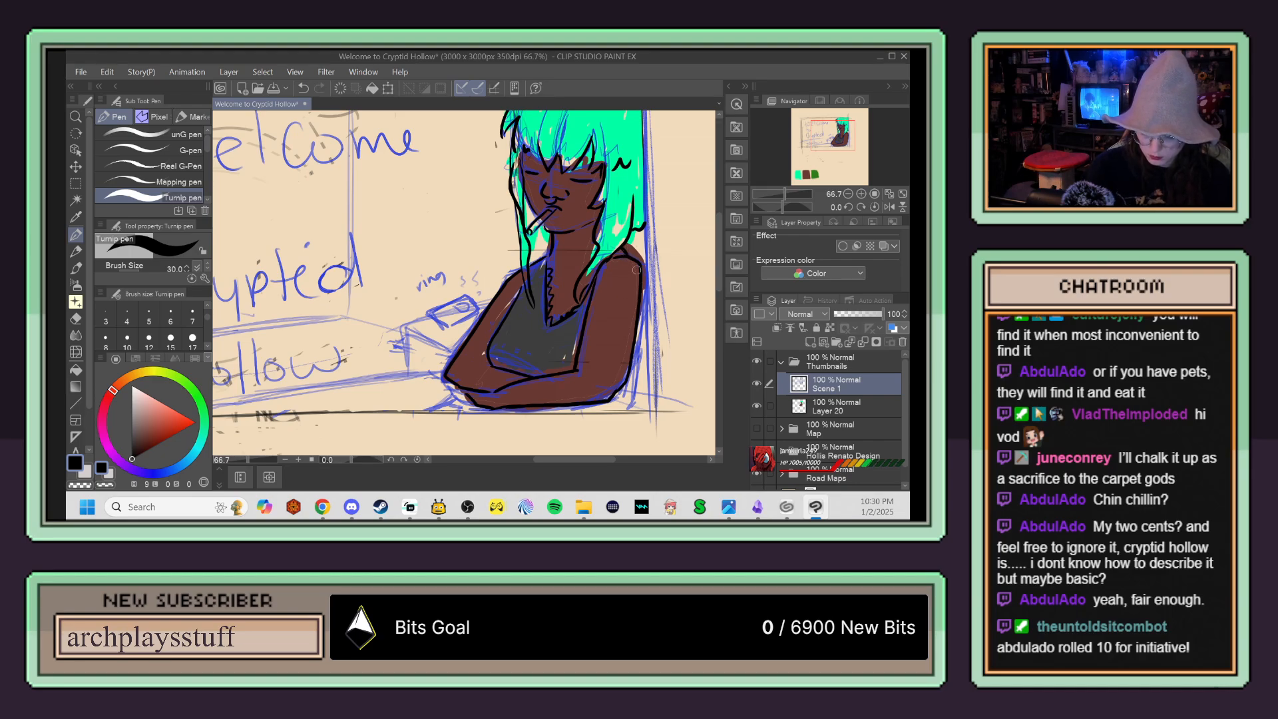
pyautogui.moveTo(616, 254); pyautogui.dragTo(619, 255)
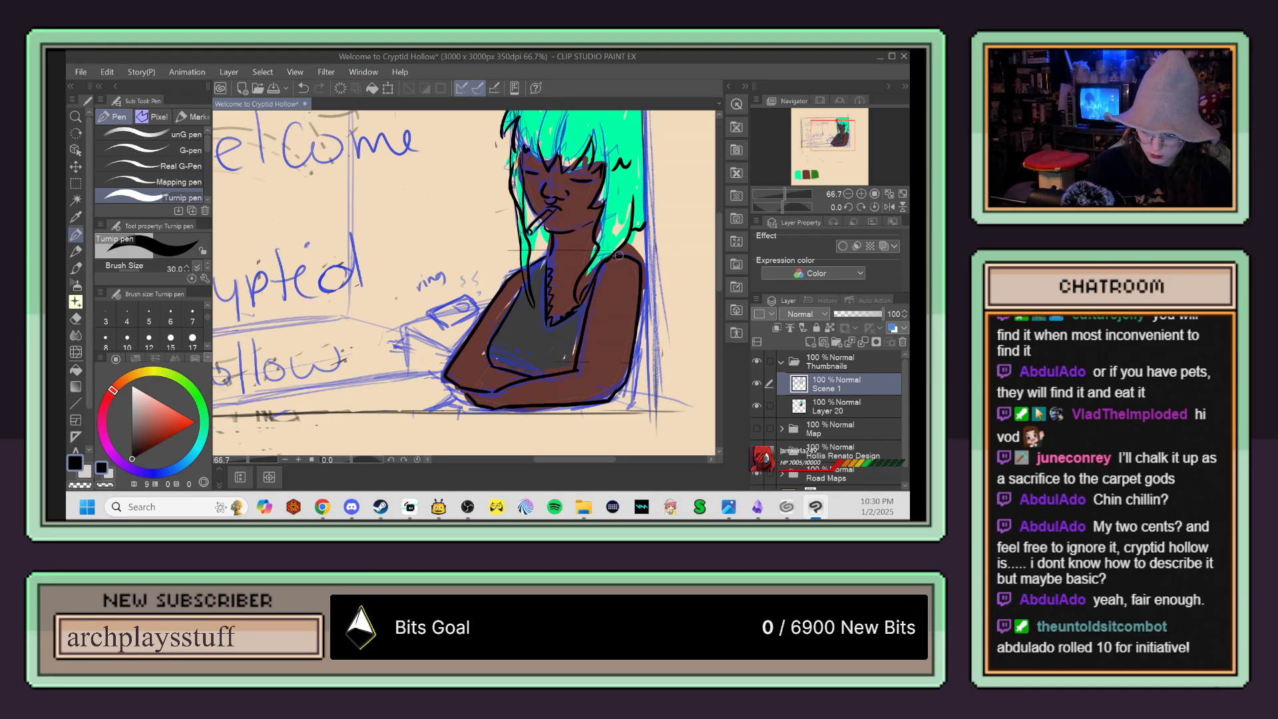
pyautogui.moveTo(621, 388)
pyautogui.mouseDown()
pyautogui.moveTo(638, 342)
pyautogui.moveTo(611, 413)
pyautogui.mouseUp()
pyautogui.hotkey('ctrl', 'z')
pyautogui.hotkey('ctrl', 'z')
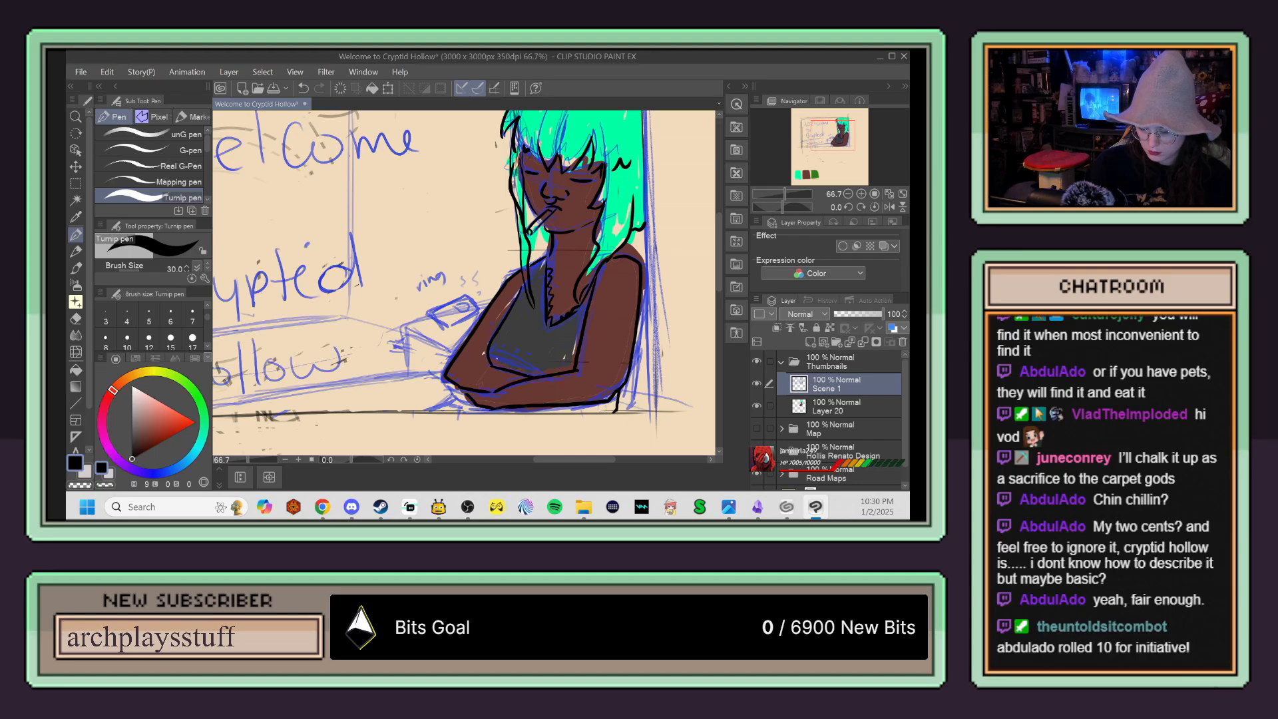
pyautogui.hotkey('ctrl', '-')
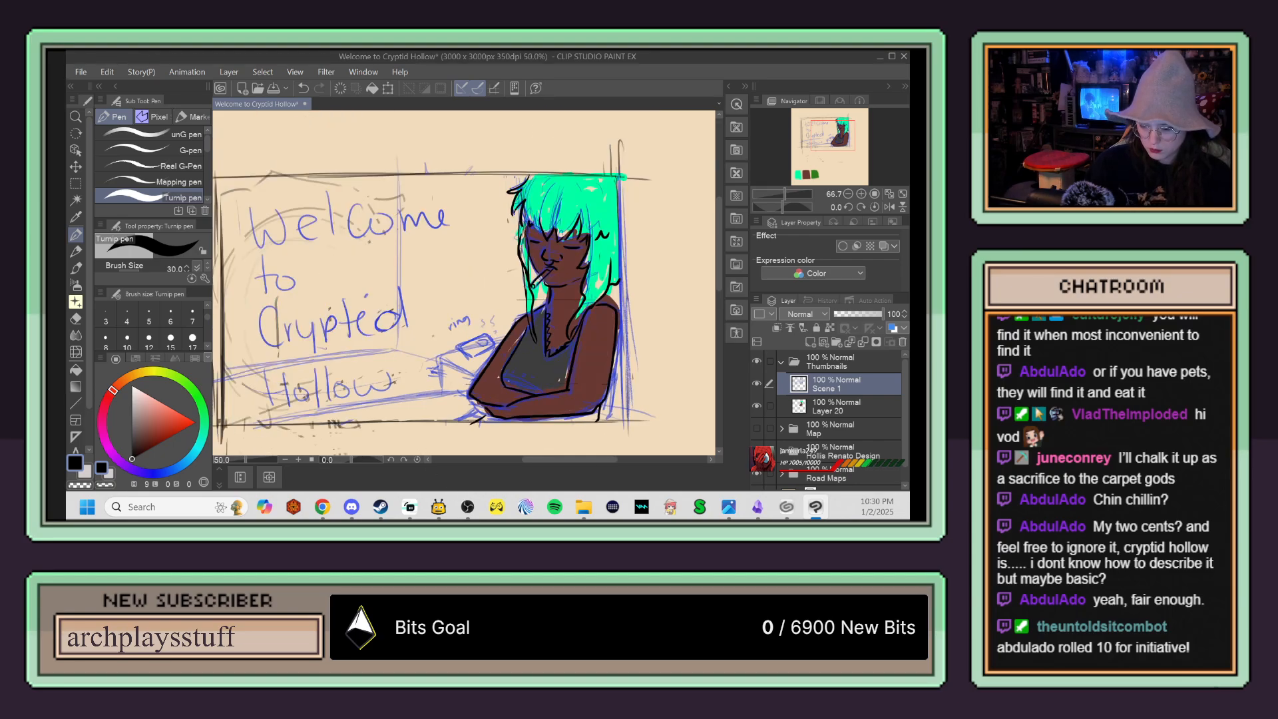
pyautogui.moveTo(541, 438); pyautogui.dragTo(555, 408)
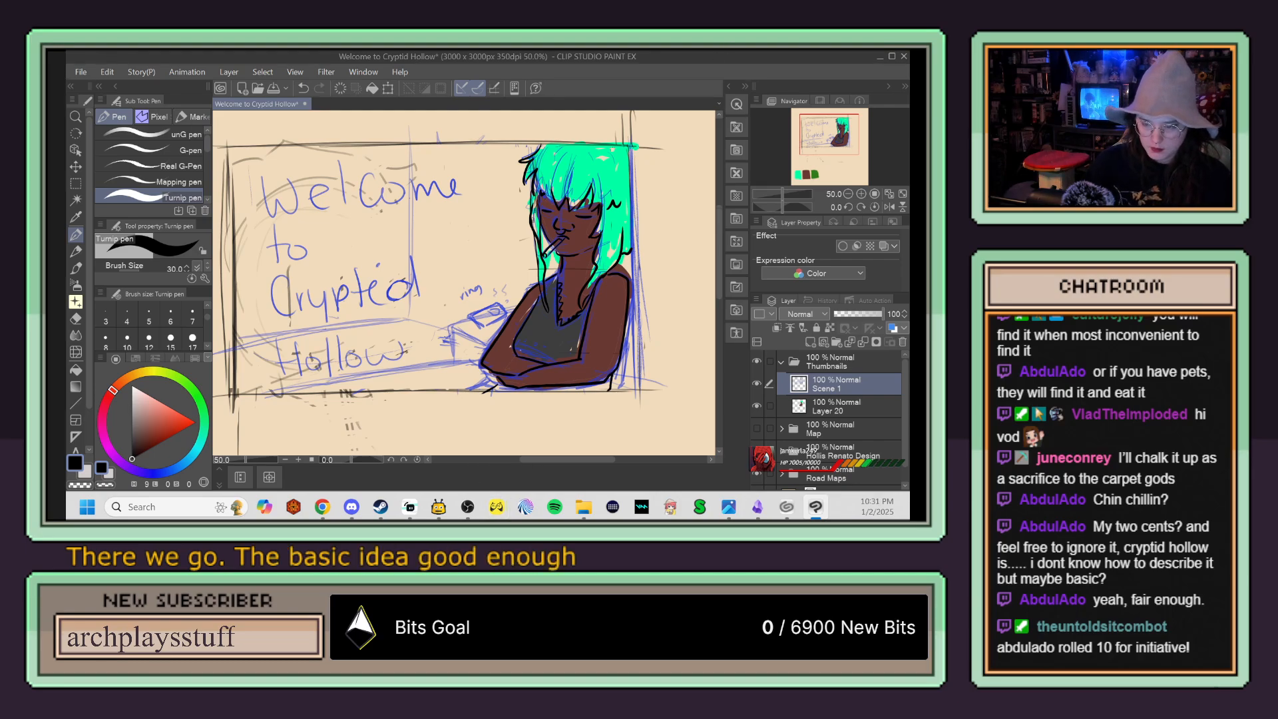
# Step: Switch to the Story Flowchart canvas in Obsidian and add a new card below the empty card at the end of the flower dialogue
pyautogui.click(758, 509)
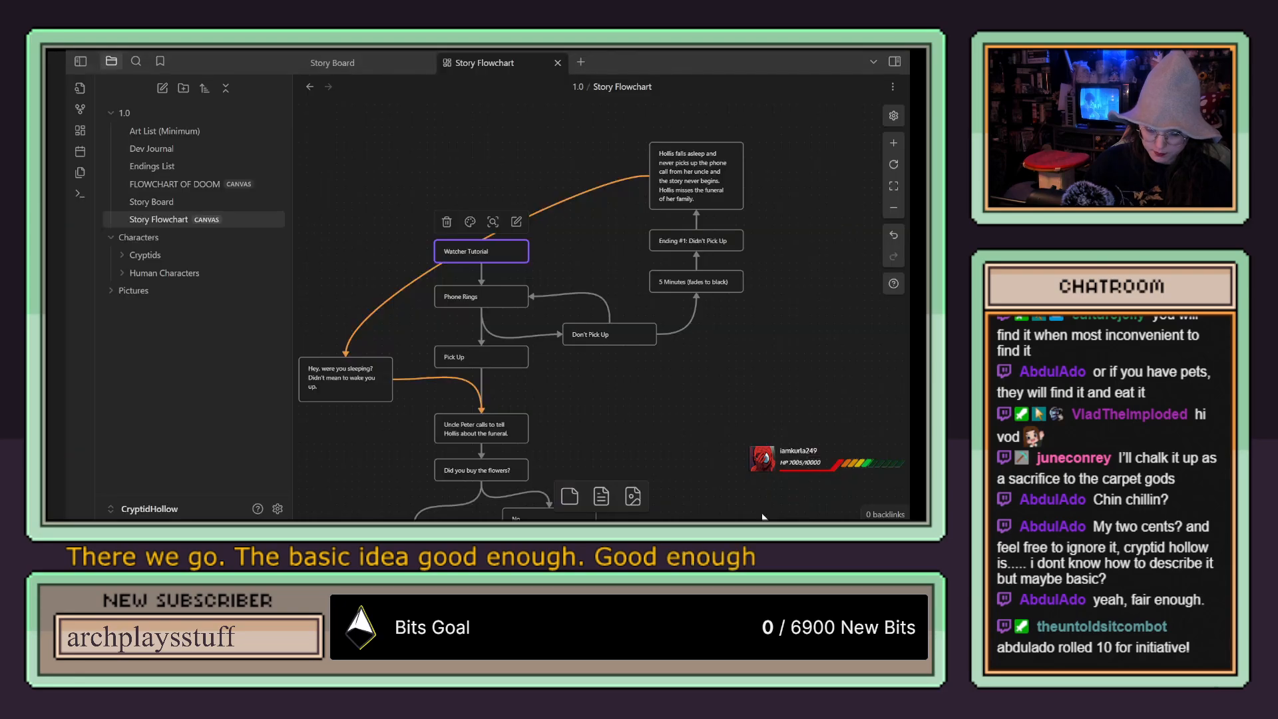
pyautogui.moveTo(651, 404); pyautogui.dragTo(661, 244)
pyautogui.moveTo(635, 318); pyautogui.dragTo(635, 190)
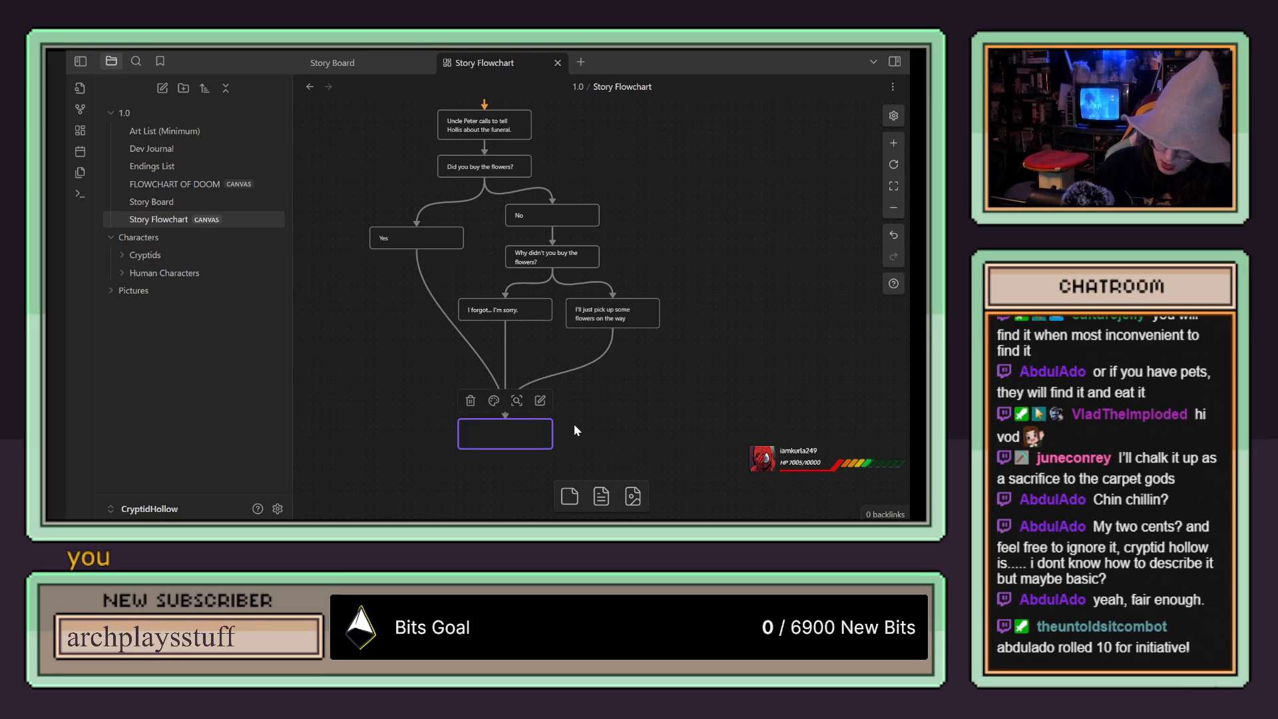
pyautogui.moveTo(592, 420); pyautogui.dragTo(586, 287)
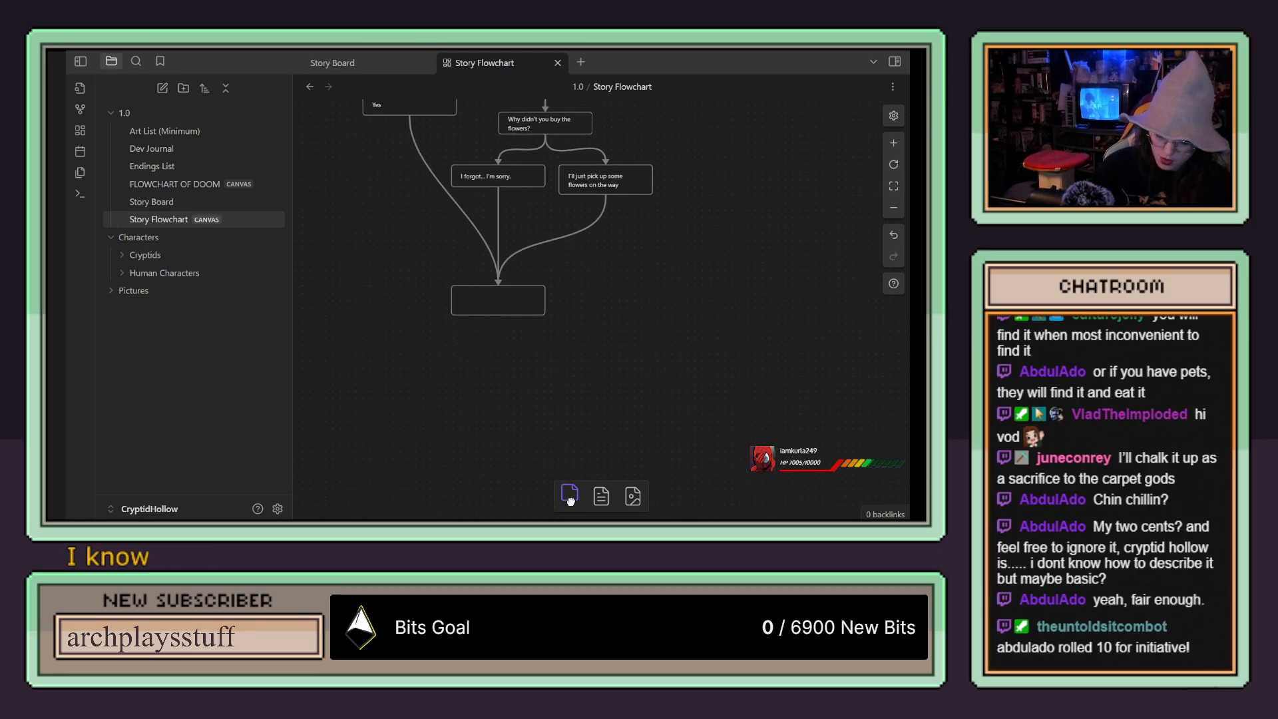
pyautogui.moveTo(569, 496); pyautogui.dragTo(495, 382)
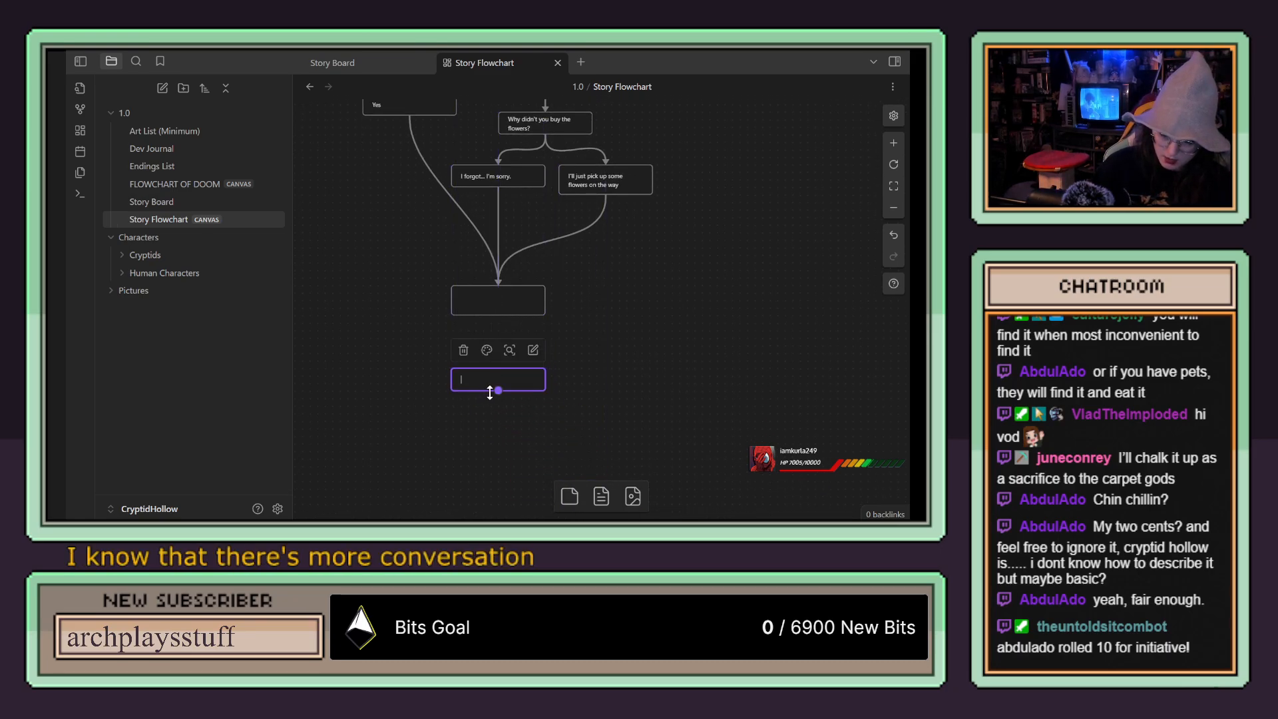
pyautogui.scroll(2, 526, 411)
pyautogui.scroll(-1, 531, 420)
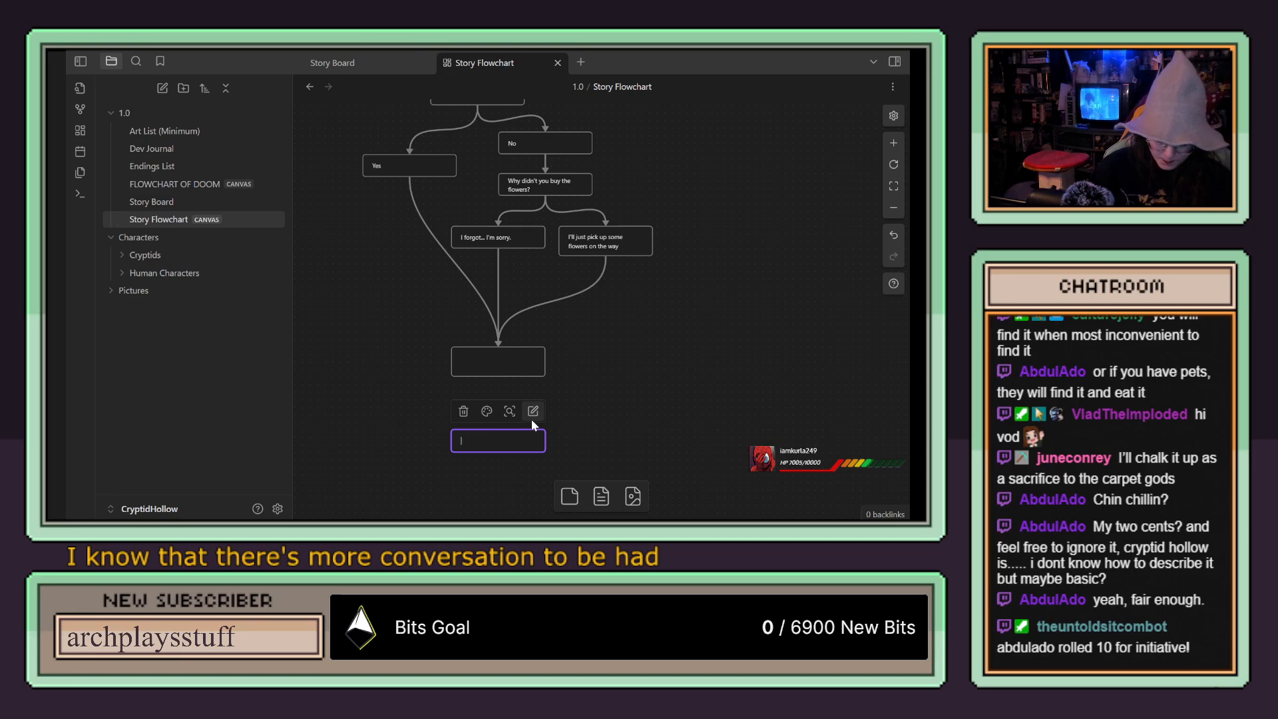
pyautogui.scroll(5, 524, 448)
# Step: Enter "Should I take a pack?" in the new card below the empty dialogue card
pyautogui.doubleClick(523, 447)
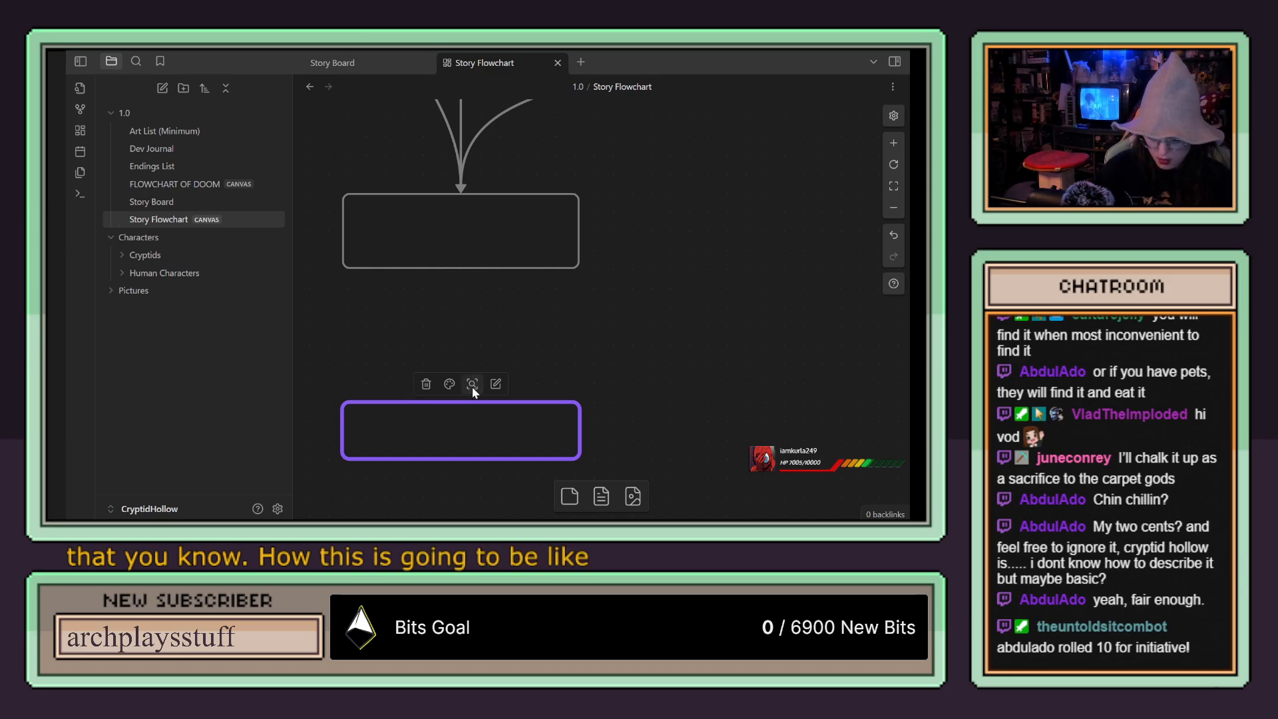
pyautogui.click(569, 339)
pyautogui.scroll(-4, 552, 359)
pyautogui.scroll(1, 520, 393)
pyautogui.scroll(3, 521, 397)
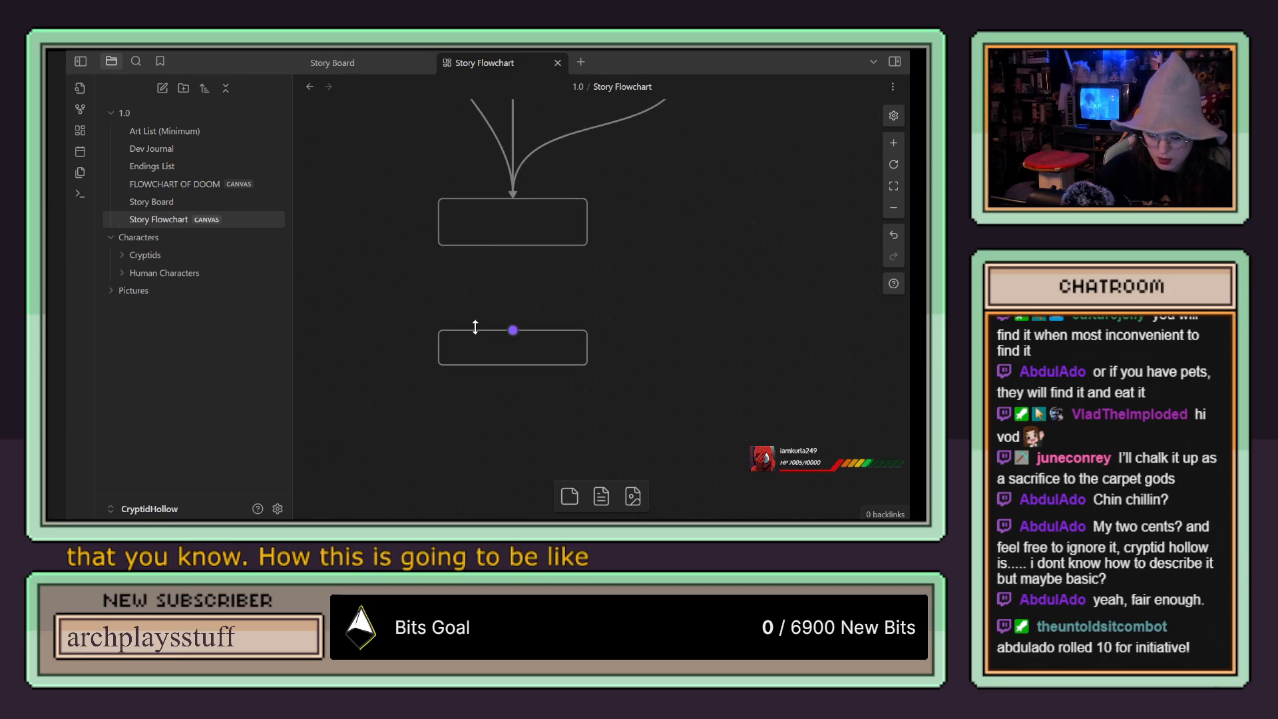
pyautogui.click(491, 349)
pyautogui.doubleClick(492, 349)
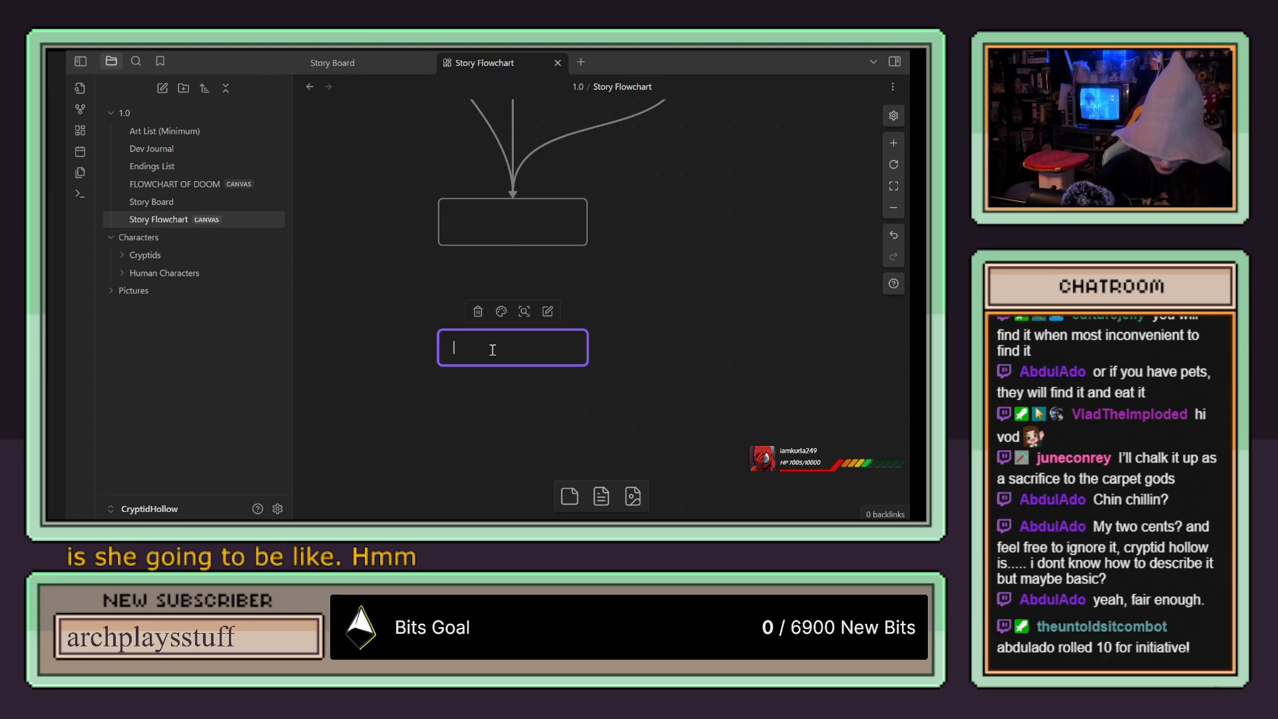
pyautogui.write('should I Tak')
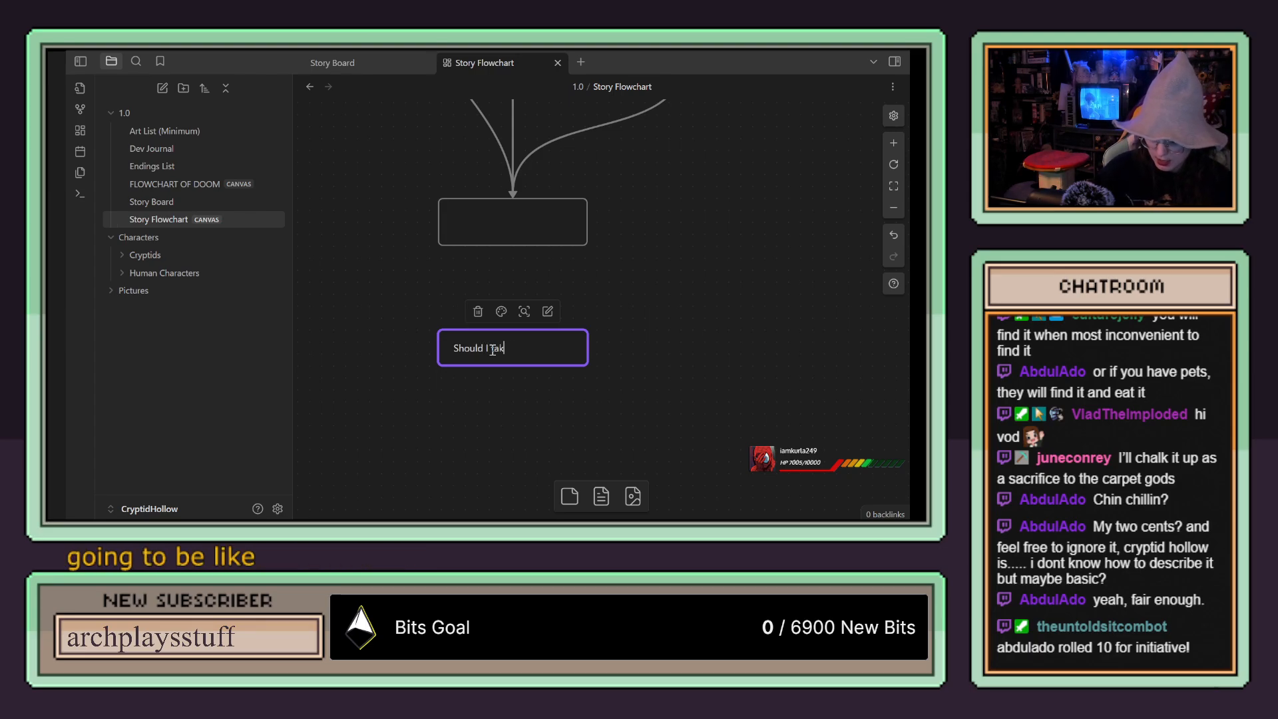
pyautogui.write('e a pack')
pyautogui.press('BackSpace')
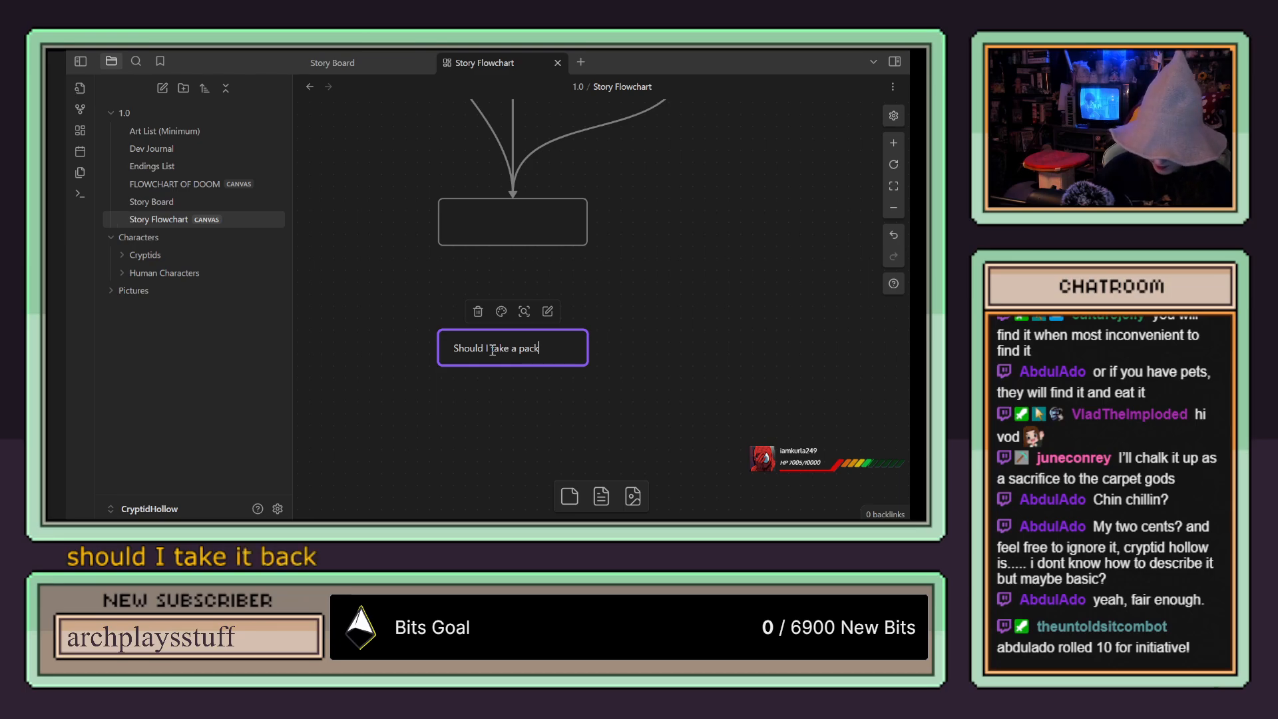
# Step: Add two side-by-side answer cards below the "Should I take a pack?" card and connect the question to each with an arrow
pyautogui.moveTo(569, 496); pyautogui.dragTo(438, 407)
pyautogui.moveTo(570, 496); pyautogui.dragTo(635, 407)
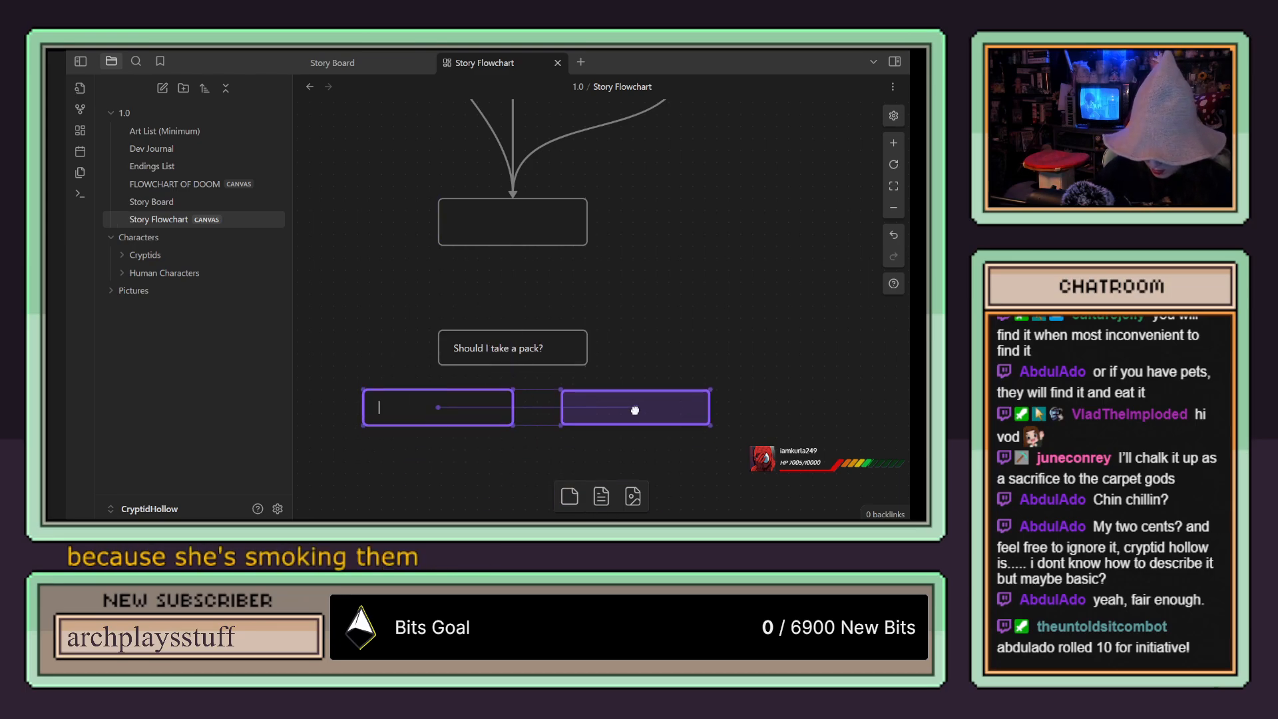
pyautogui.moveTo(513, 364); pyautogui.dragTo(429, 444)
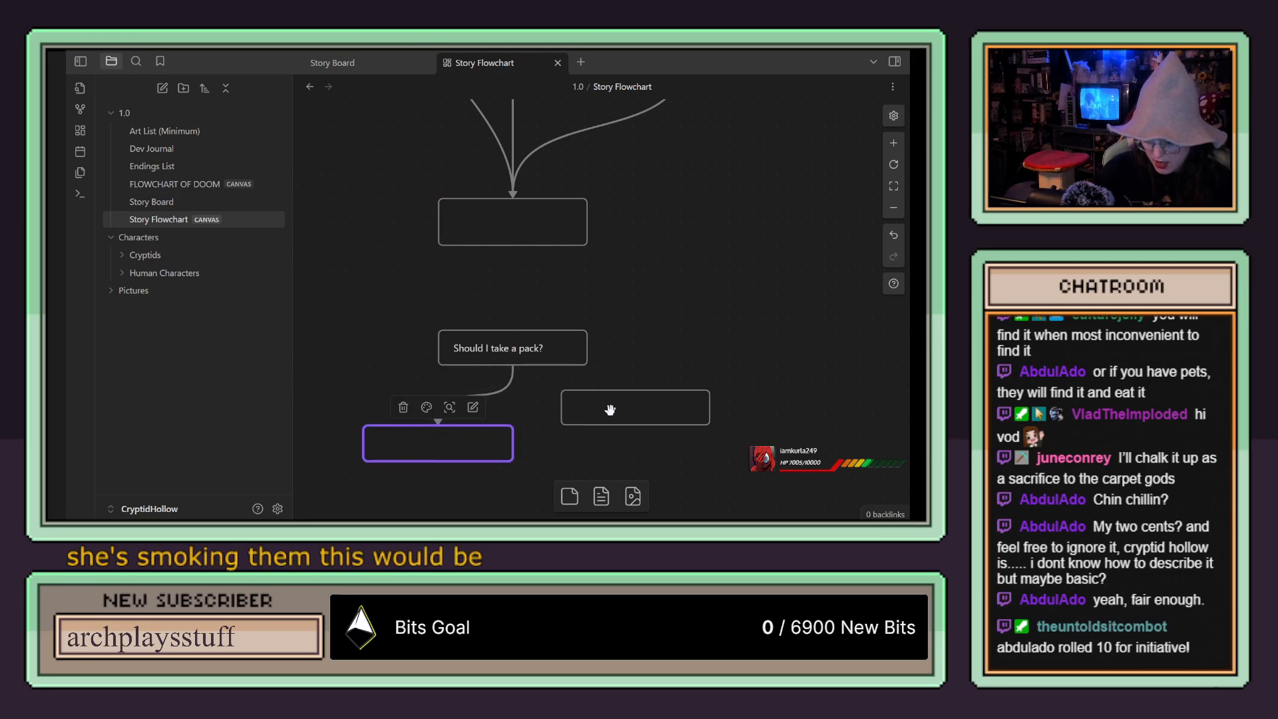
pyautogui.moveTo(633, 418); pyautogui.dragTo(633, 454)
pyautogui.moveTo(512, 365); pyautogui.dragTo(639, 423)
# Step: Label the left answer card "Yes" and the right one "Nah, I can buy some when I get to Uncle Peter"
pyautogui.click(471, 443)
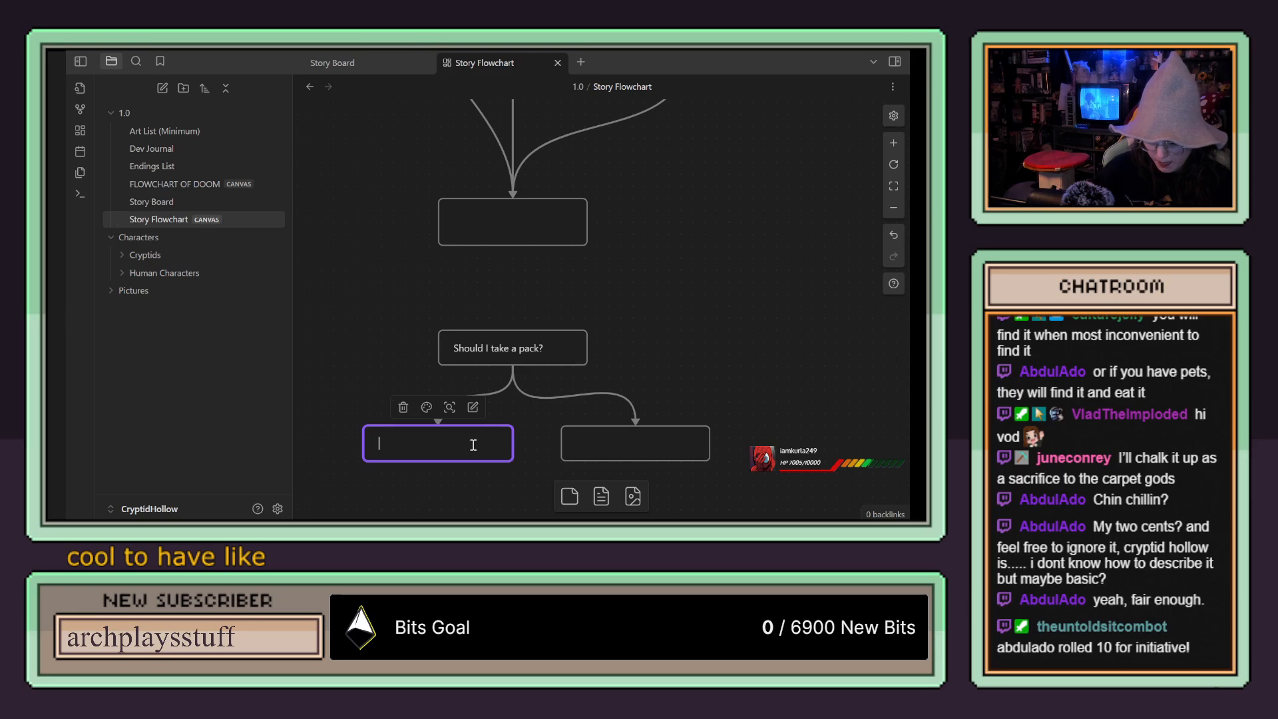
pyautogui.scroll(-2, 691, 349)
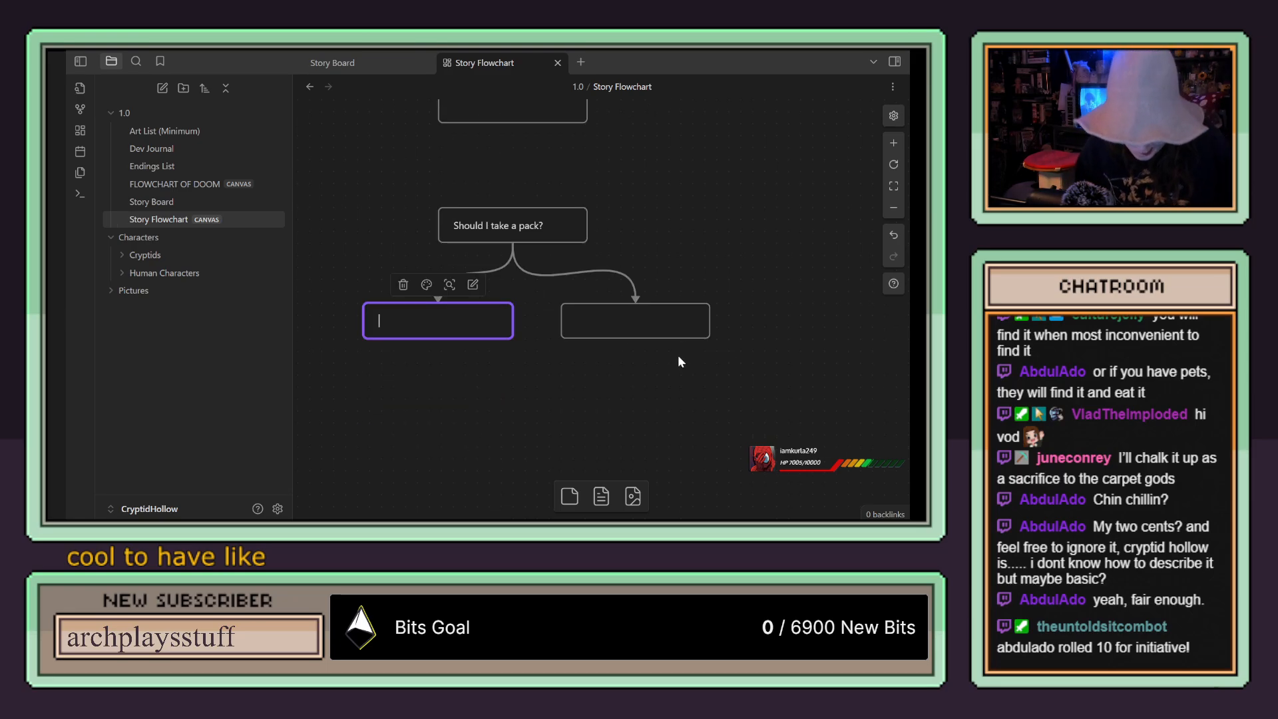
pyautogui.write('Yes')
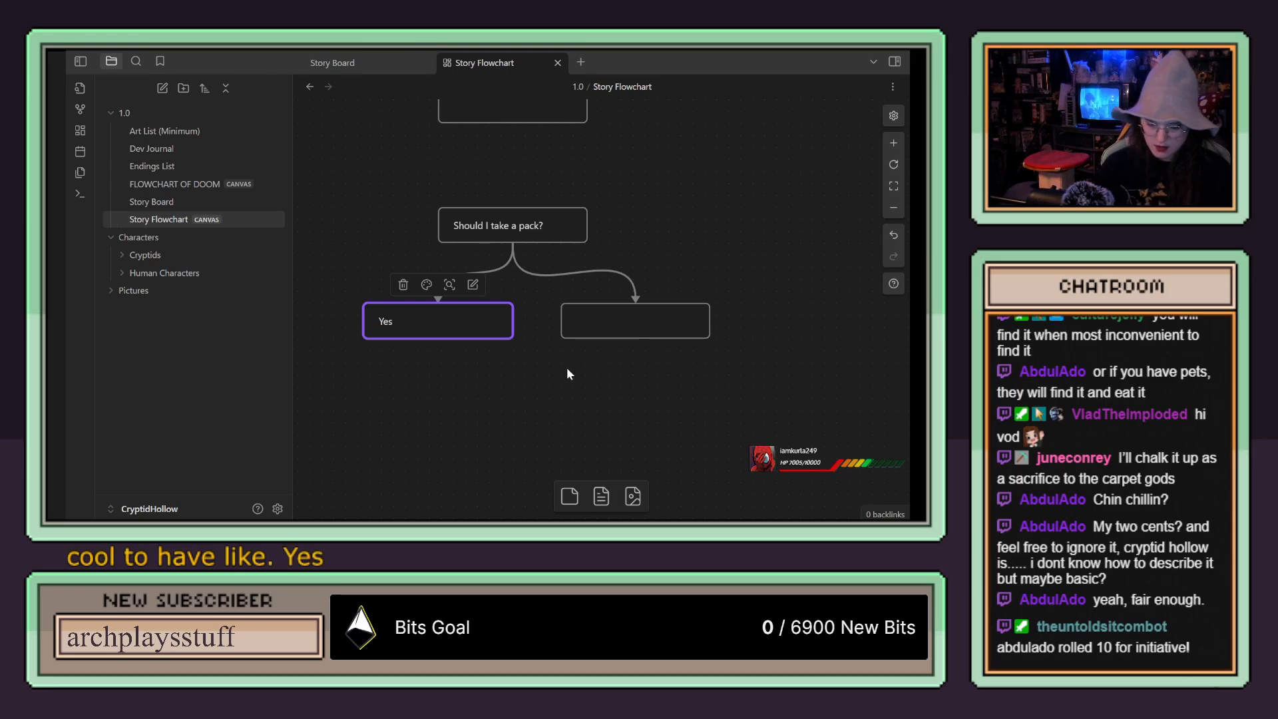
pyautogui.doubleClick(629, 323)
pyautogui.write('Nah, I can buy s')
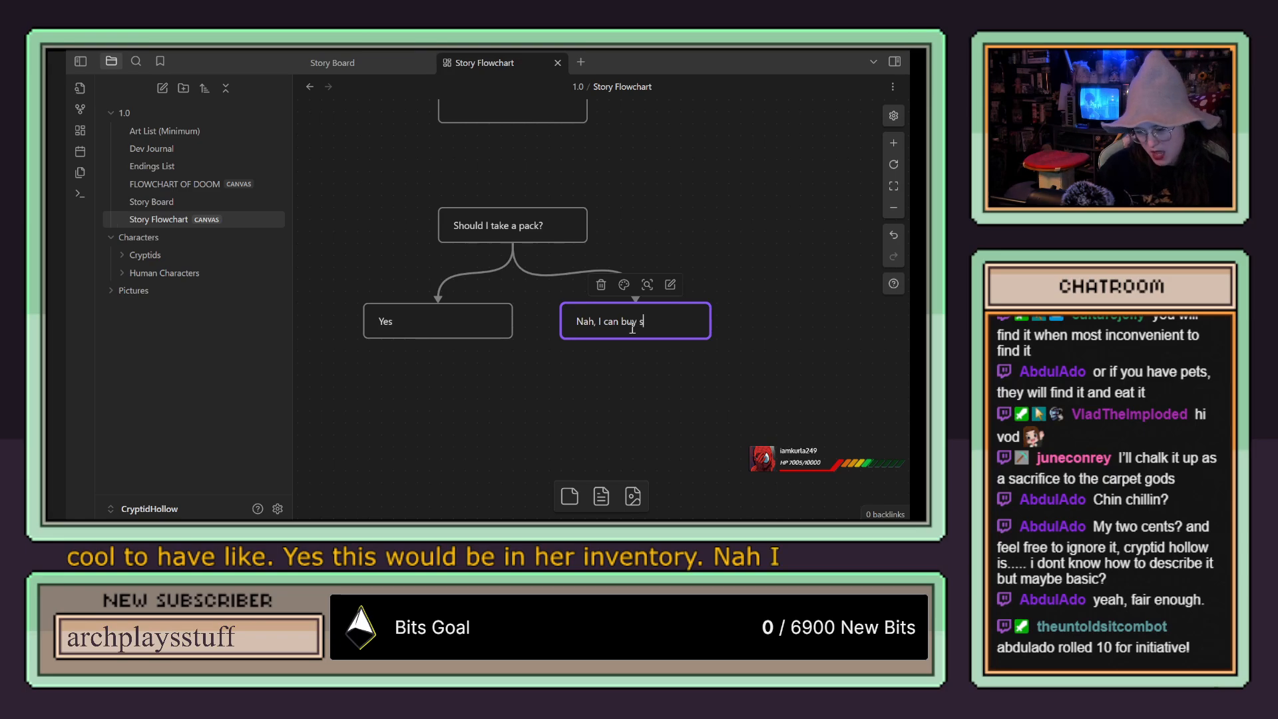
pyautogui.write('ome when I get')
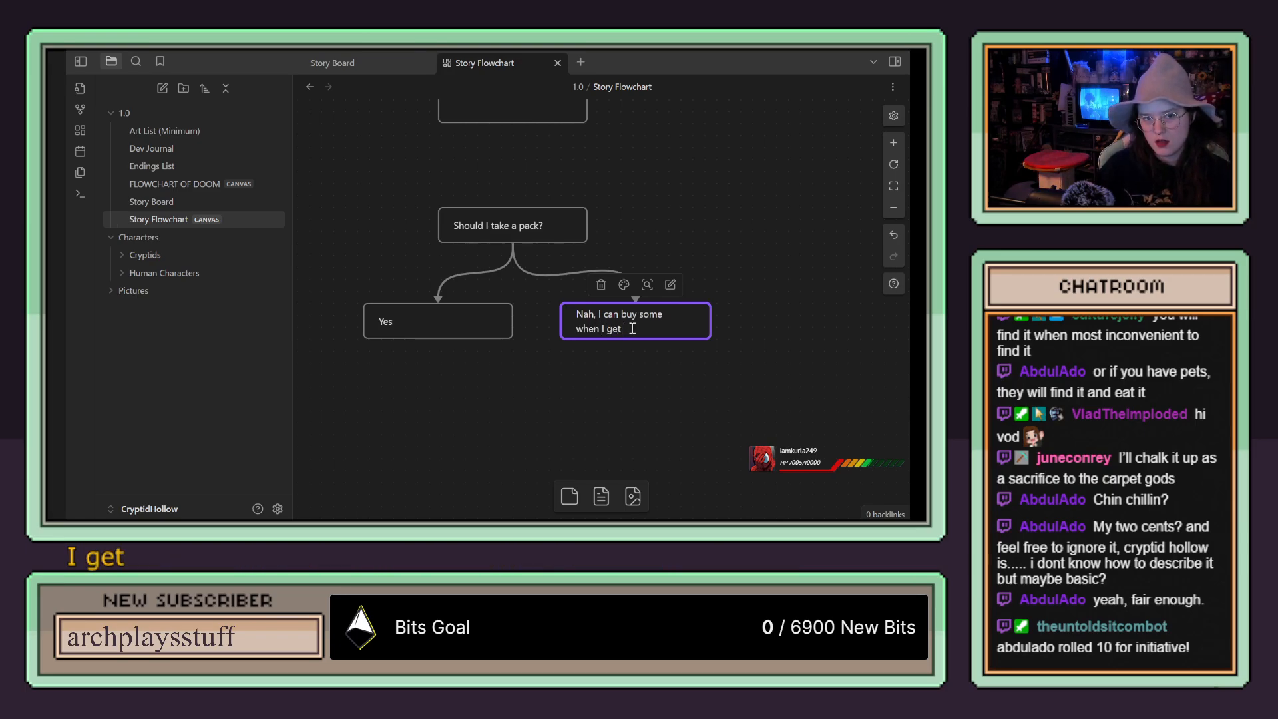
pyautogui.write(' to Uncle ')
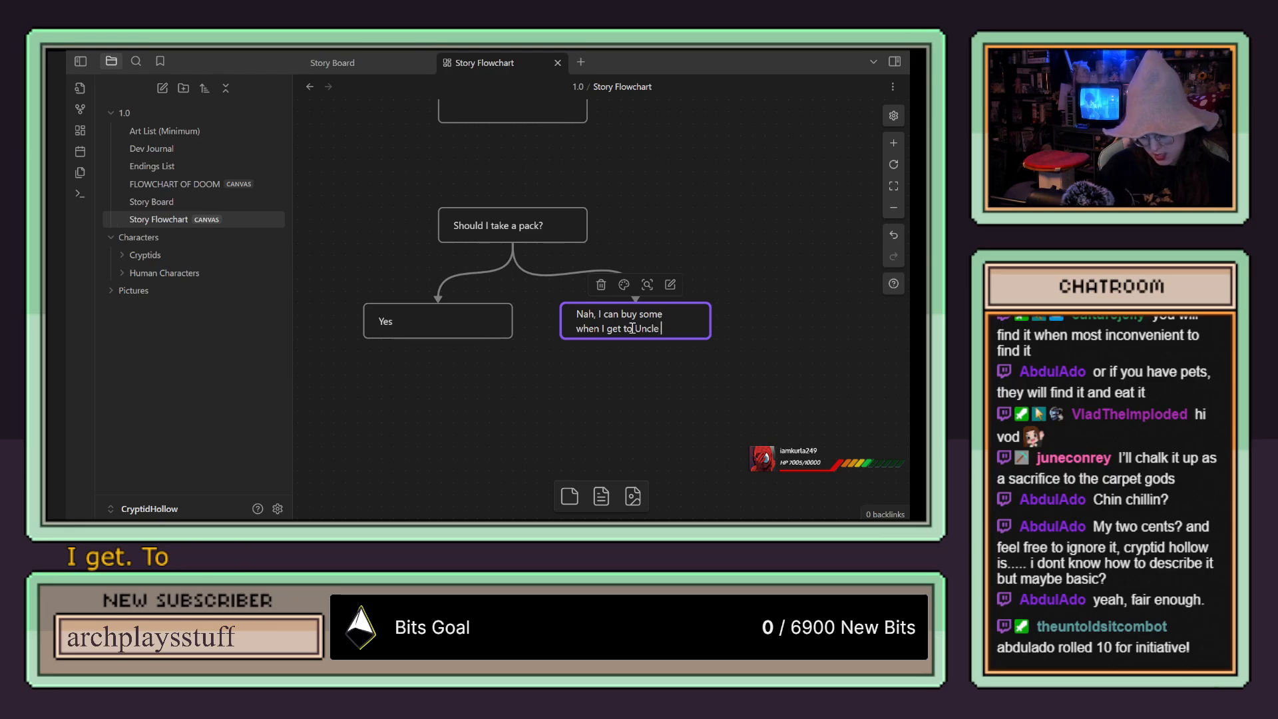
pyautogui.write('Peter')
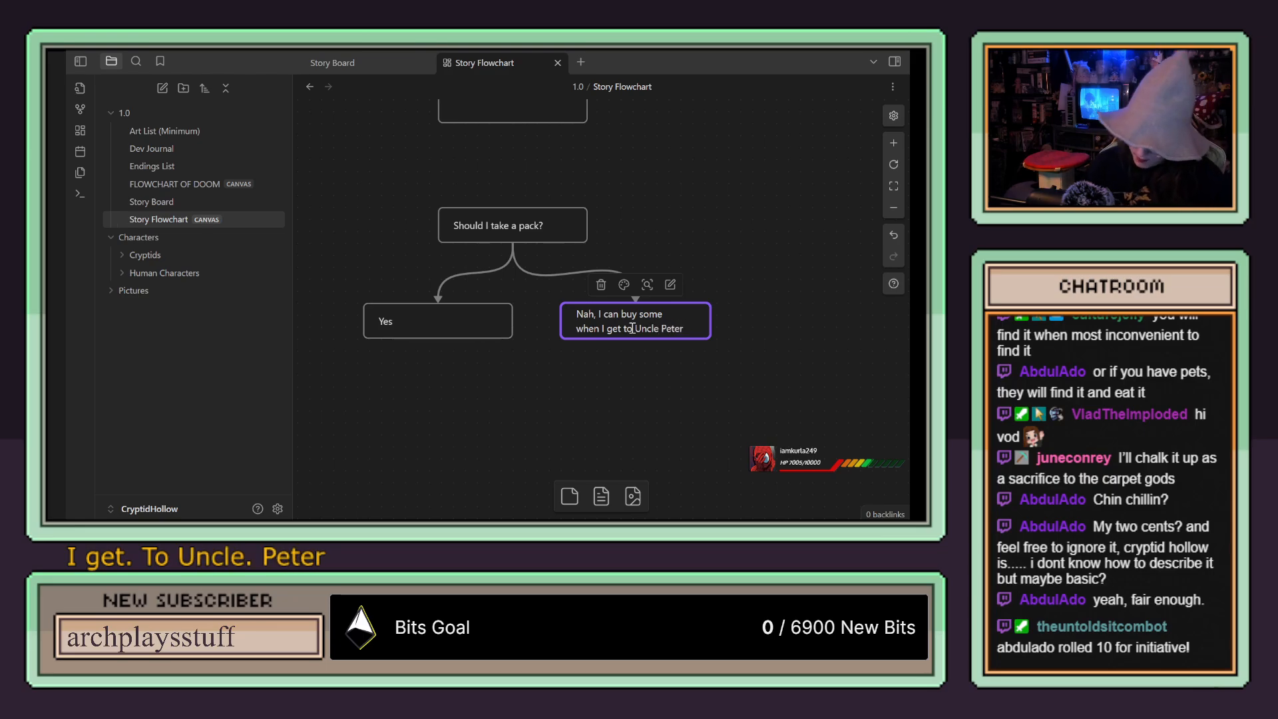
pyautogui.click(683, 232)
pyautogui.scroll(-2, 684, 230)
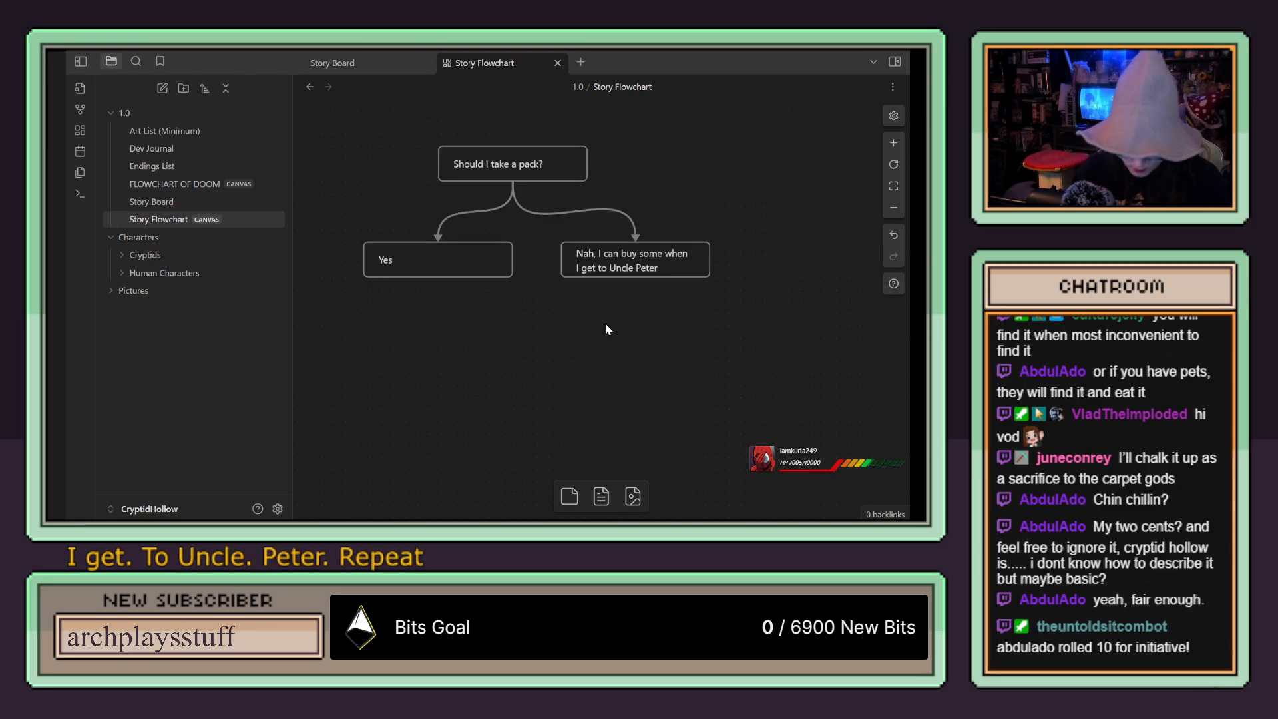
# Step: Add a card labelled "Inventory" in the free space to the left of the empty dialogue card
pyautogui.scroll(2, 605, 322)
pyautogui.scroll(-4, 602, 333)
pyautogui.scroll(6, 597, 340)
pyautogui.scroll(-5, 599, 340)
pyautogui.scroll(3, 599, 341)
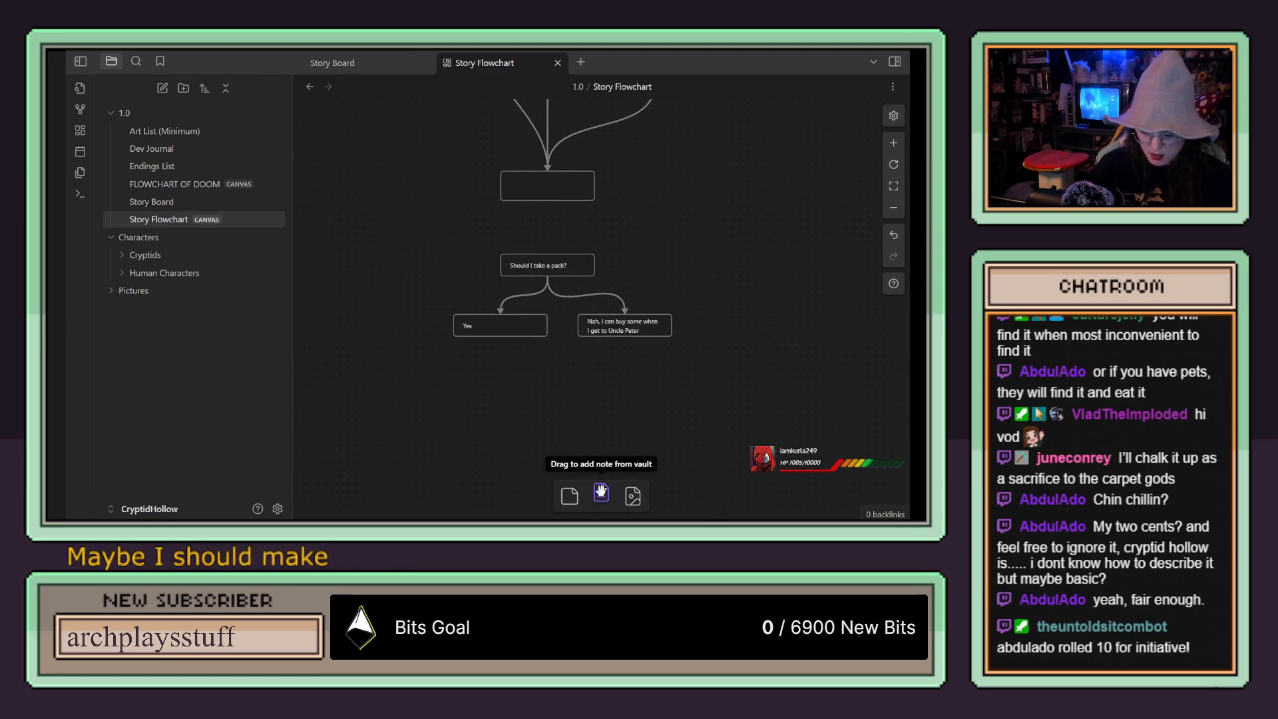
pyautogui.moveTo(569, 495); pyautogui.dragTo(345, 197)
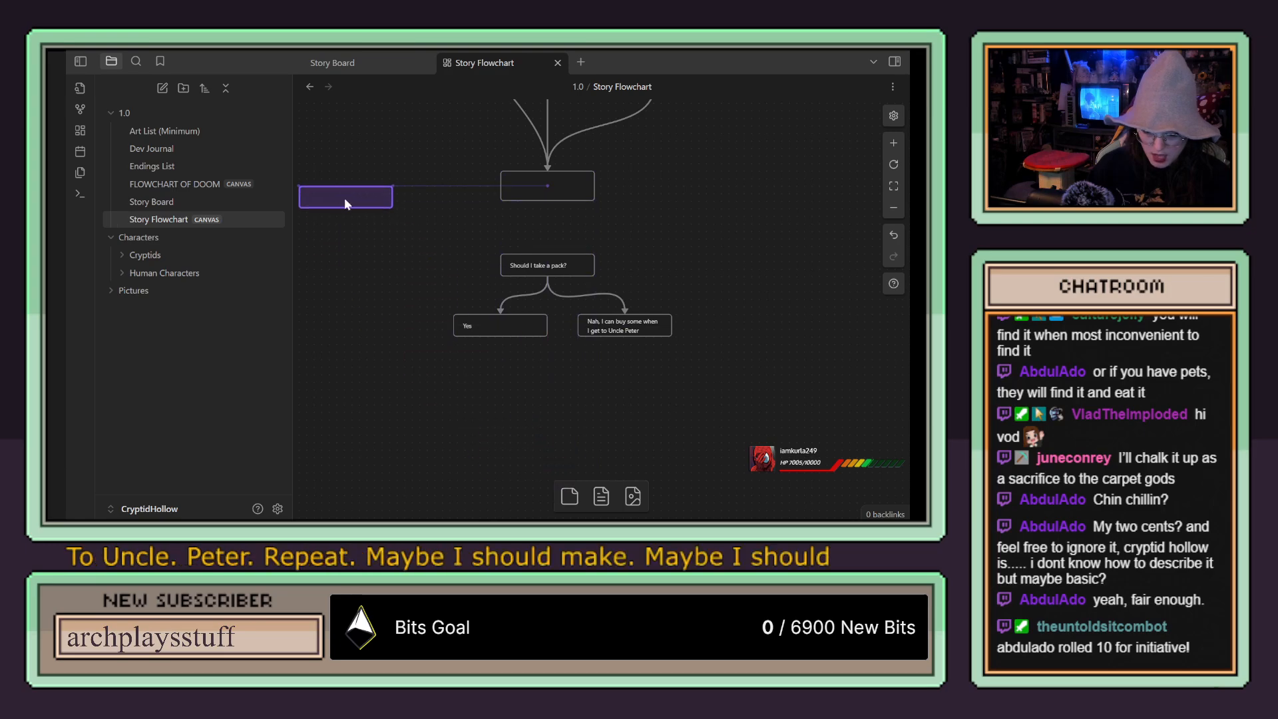
pyautogui.moveTo(428, 250); pyautogui.dragTo(590, 309)
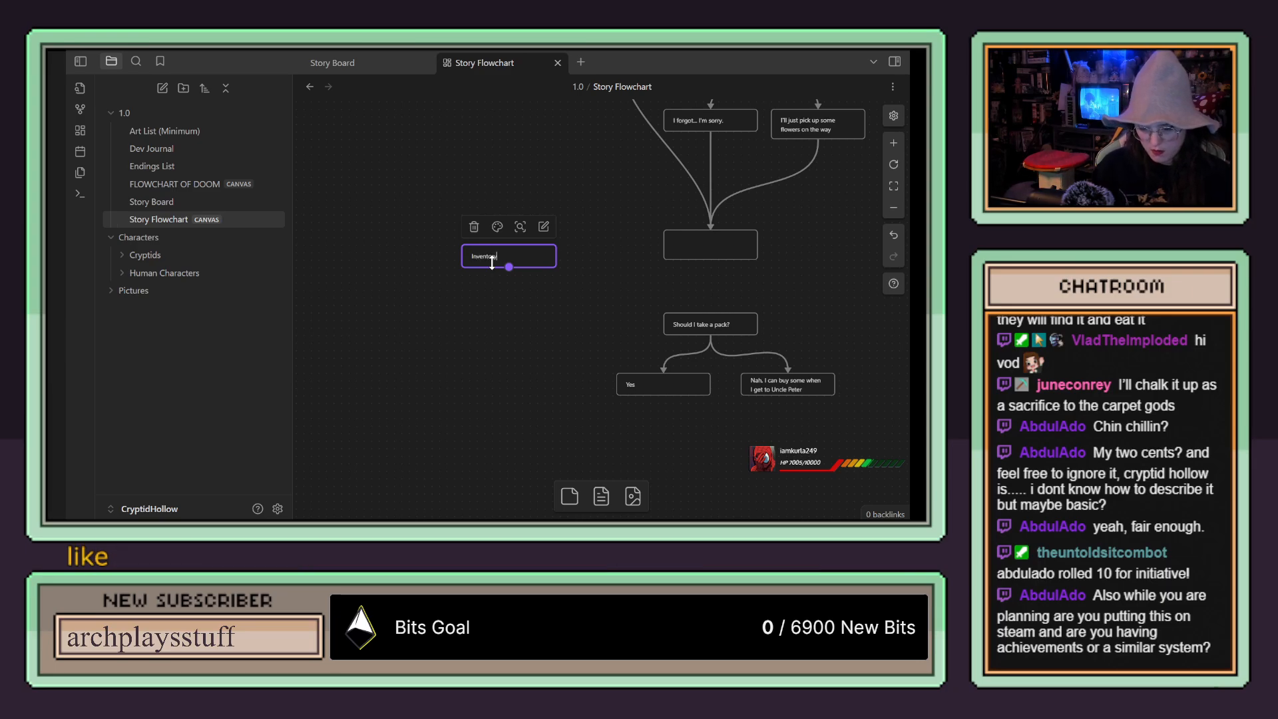
pyautogui.click(524, 290)
pyautogui.moveTo(597, 265); pyautogui.dragTo(416, 253)
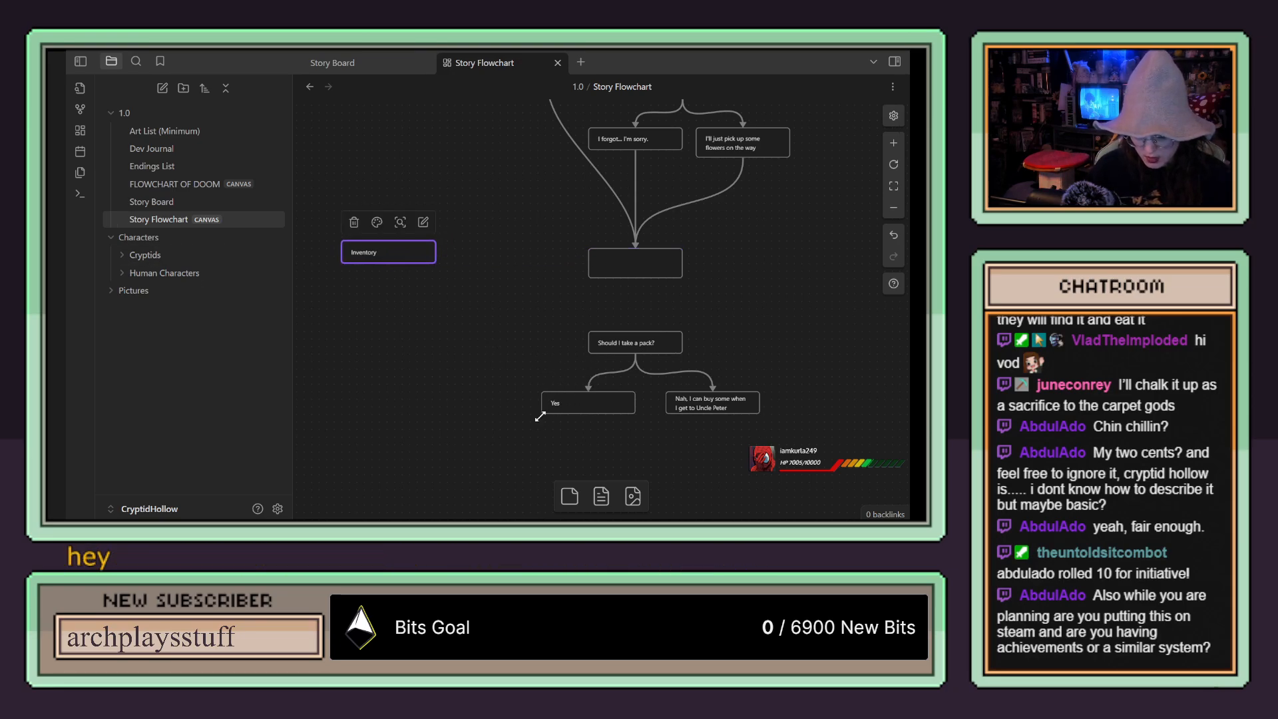
# Step: Connect the "Yes" answers of both the pack question and the flowers question to the Inventory card with arrows
pyautogui.moveTo(541, 403); pyautogui.dragTo(393, 275)
pyautogui.moveTo(532, 246); pyautogui.dragTo(556, 442)
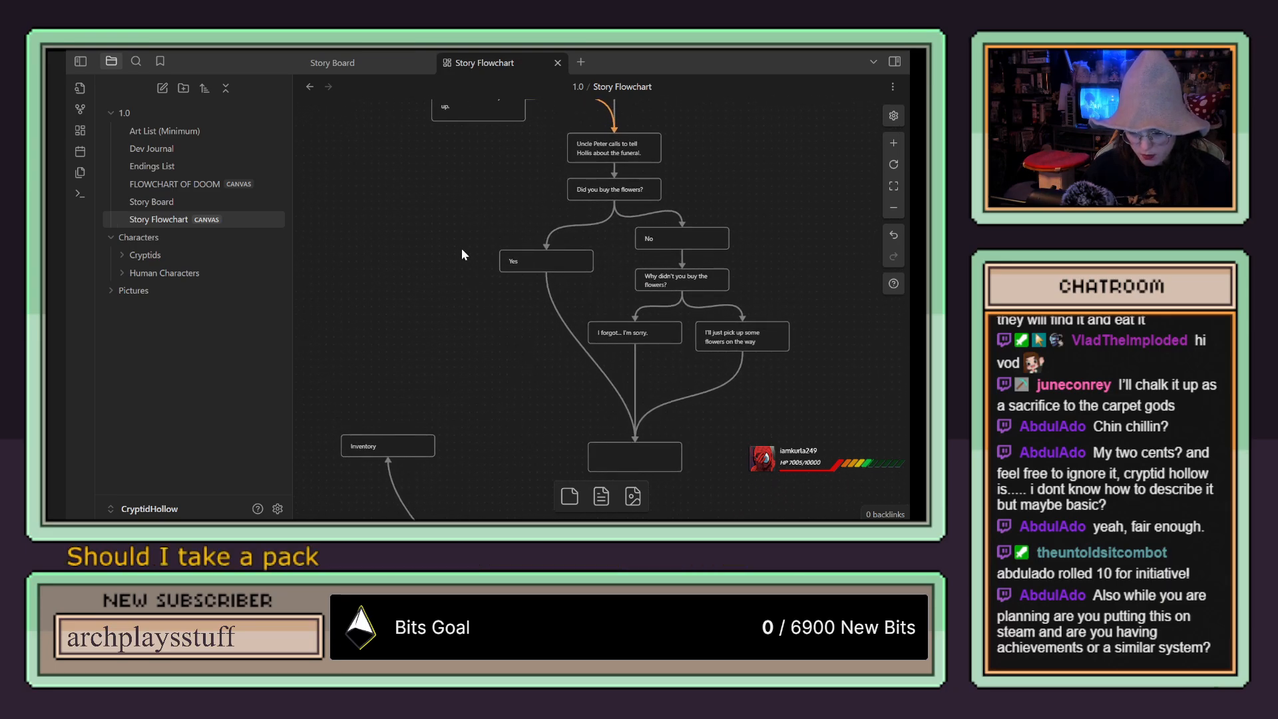
pyautogui.moveTo(498, 265); pyautogui.dragTo(389, 436)
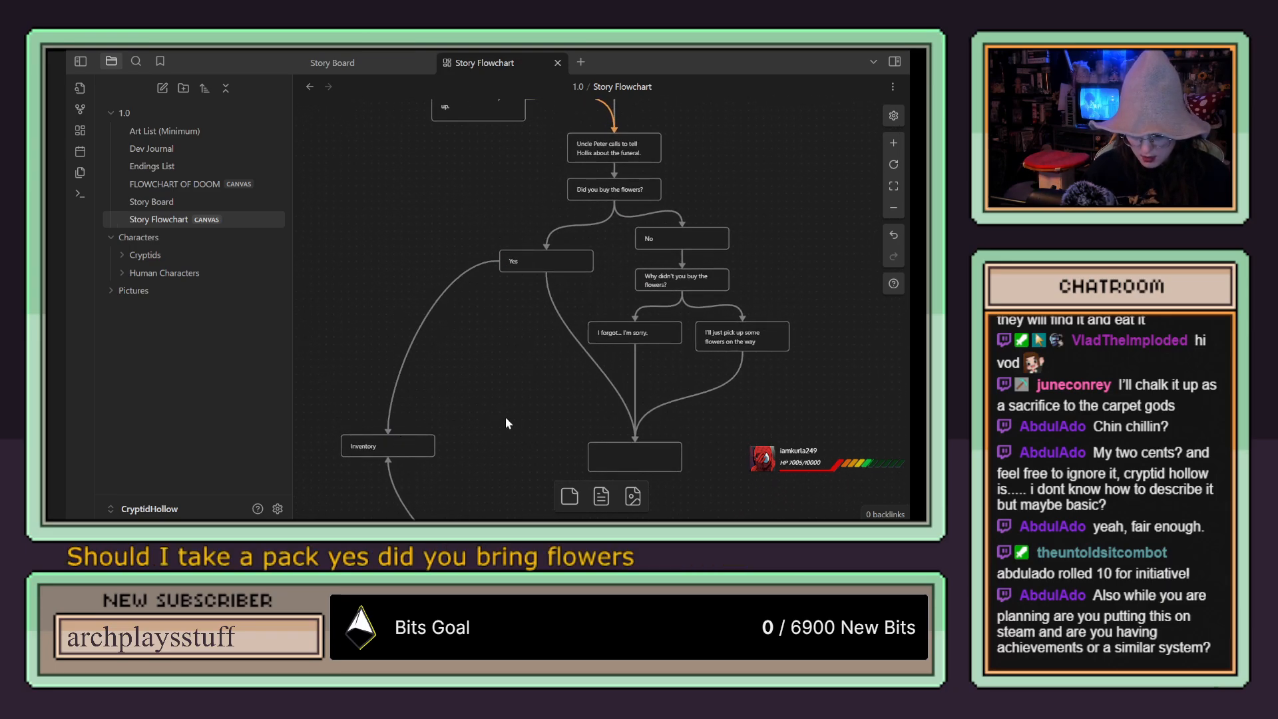
# Step: Shift the pack question and its answers slightly down, and move the "Nah" card closer to the "Yes" card
pyautogui.moveTo(517, 416); pyautogui.dragTo(482, 231)
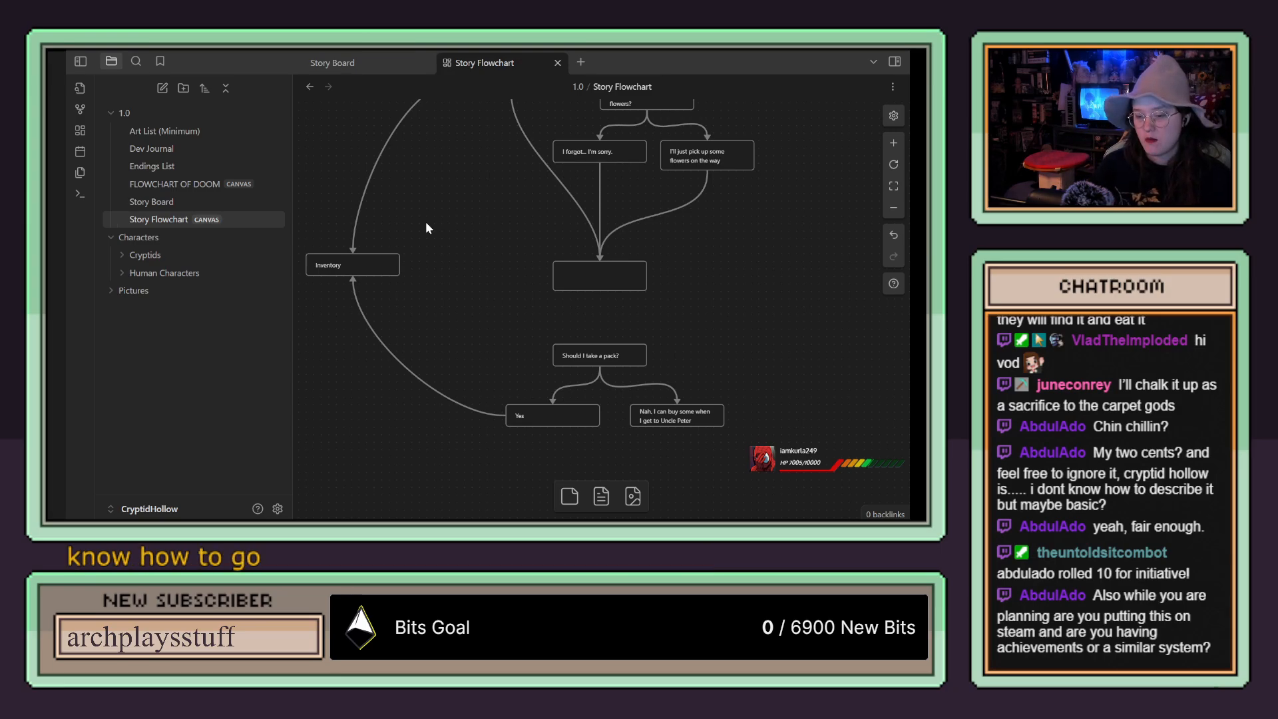
pyautogui.moveTo(437, 207); pyautogui.dragTo(357, 222)
pyautogui.moveTo(735, 335); pyautogui.dragTo(434, 435)
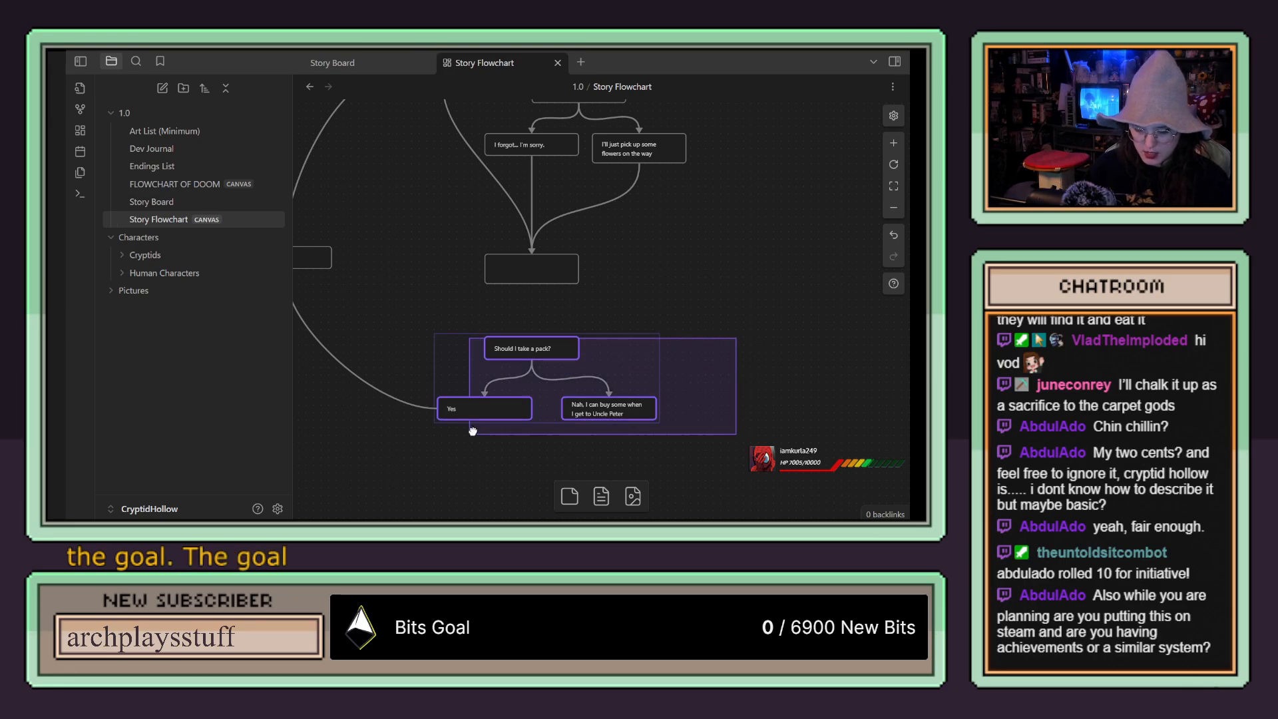
pyautogui.moveTo(620, 381)
pyautogui.mouseDown()
pyautogui.moveTo(633, 389)
pyautogui.moveTo(620, 388)
pyautogui.mouseUp()
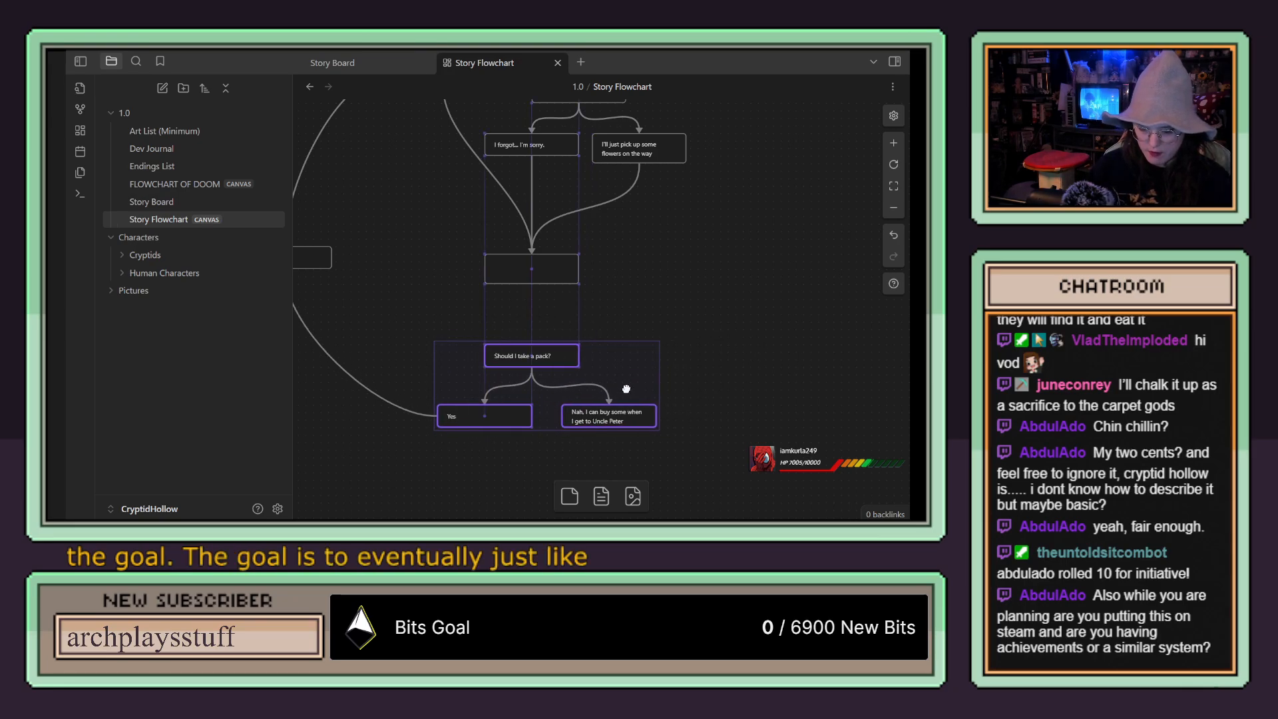
pyautogui.click(692, 297)
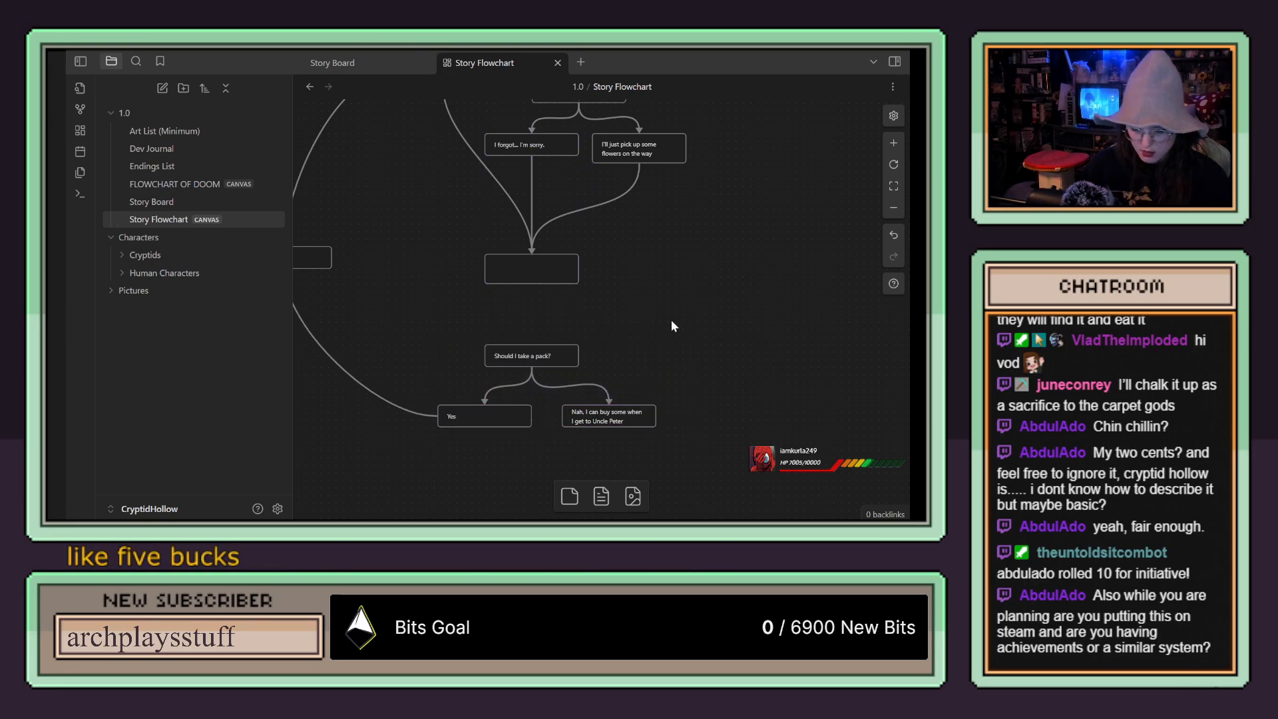
pyautogui.click(619, 424)
pyautogui.moveTo(638, 420); pyautogui.dragTo(626, 423)
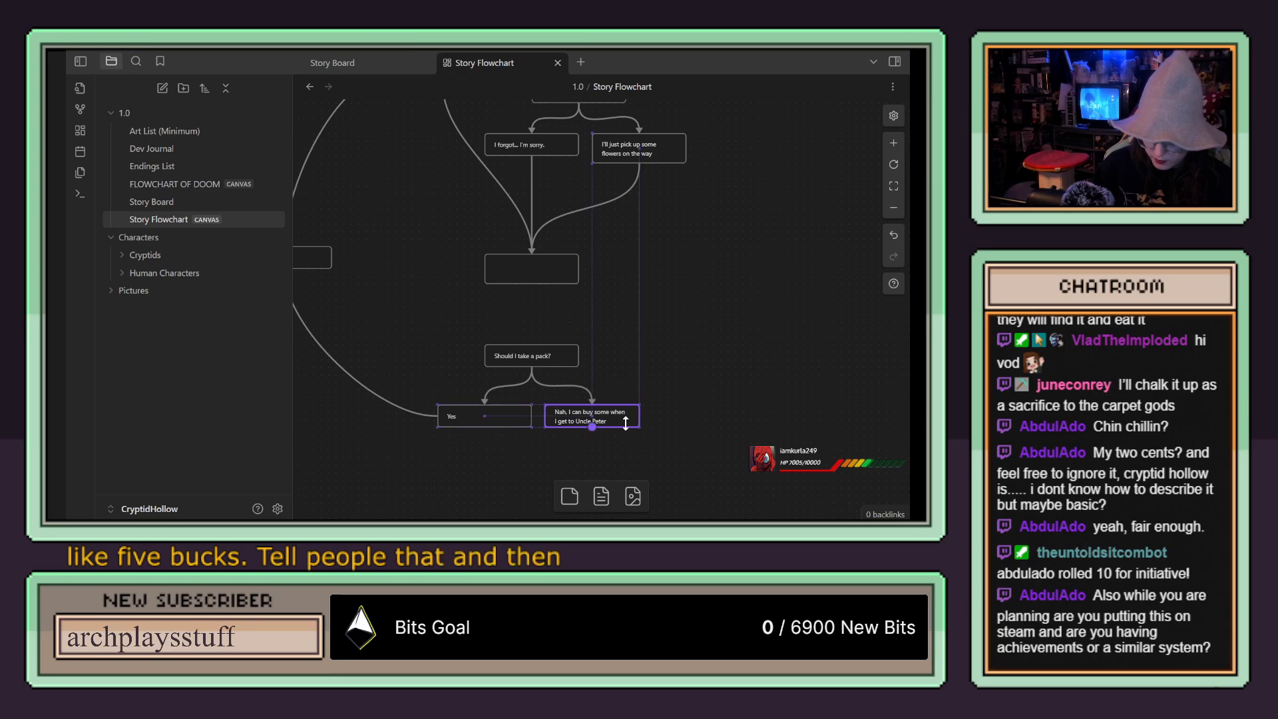
pyautogui.click(694, 282)
# Step: Colour both arrows leading into the Inventory card purple
pyautogui.scroll(1, 694, 283)
pyautogui.scroll(6, 696, 286)
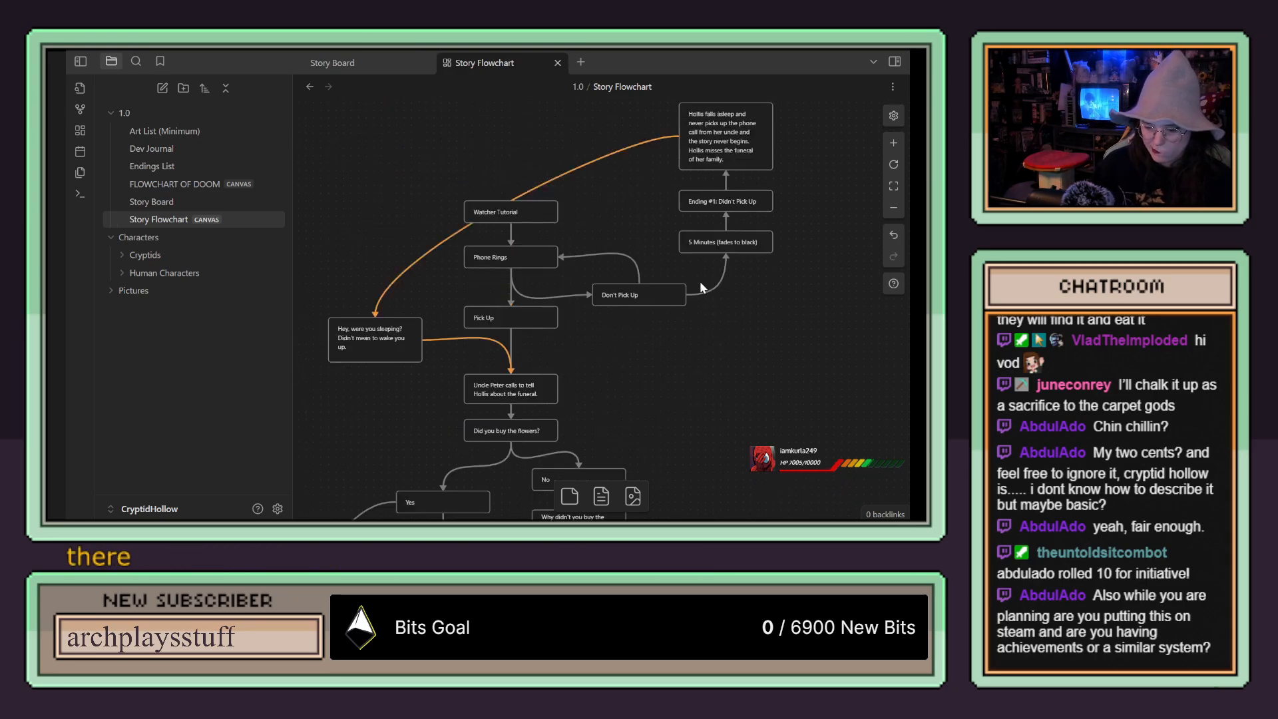
pyautogui.scroll(-8, 702, 283)
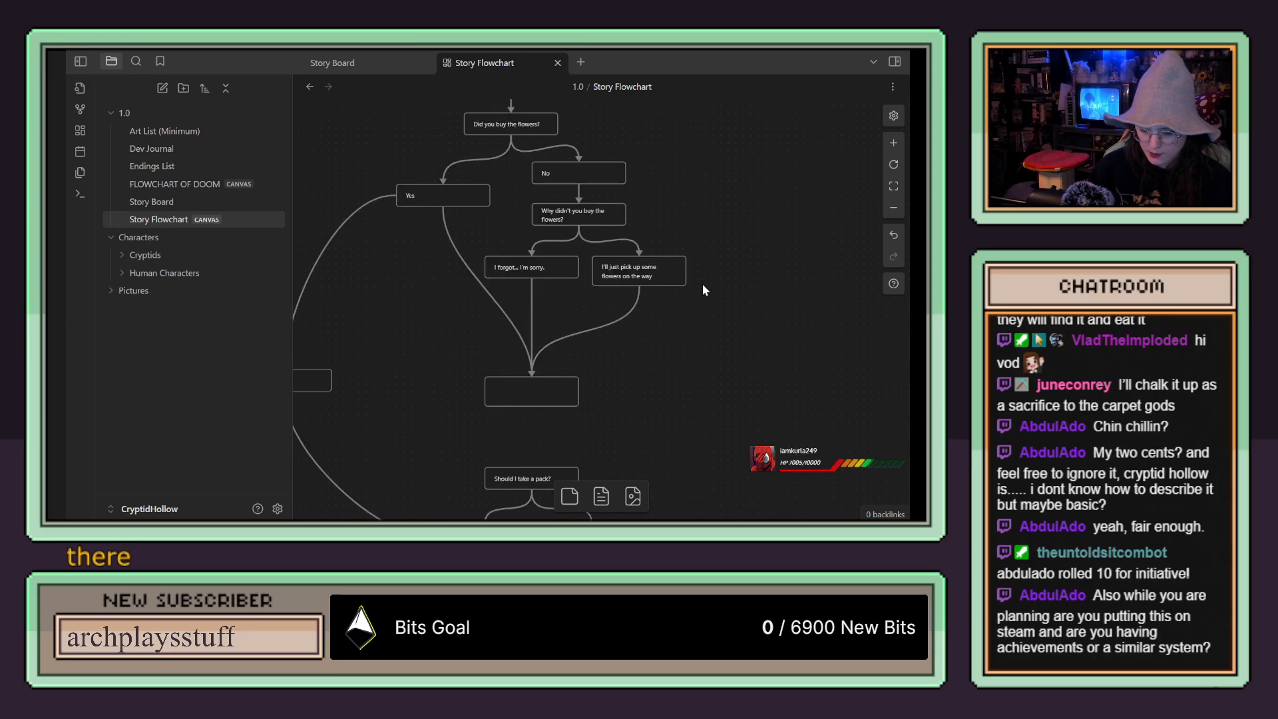
pyautogui.moveTo(576, 354); pyautogui.dragTo(796, 266)
pyautogui.click(463, 207)
pyautogui.moveTo(550, 250); pyautogui.dragTo(462, 293)
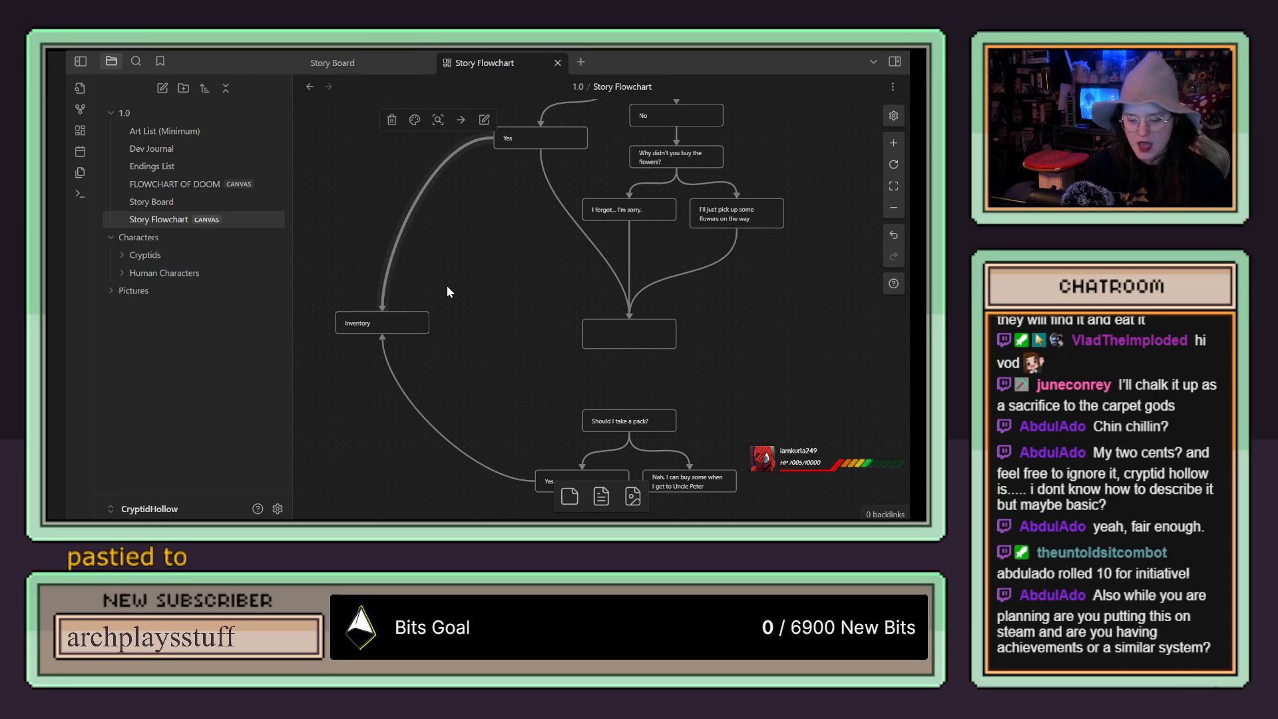
pyautogui.click(414, 121)
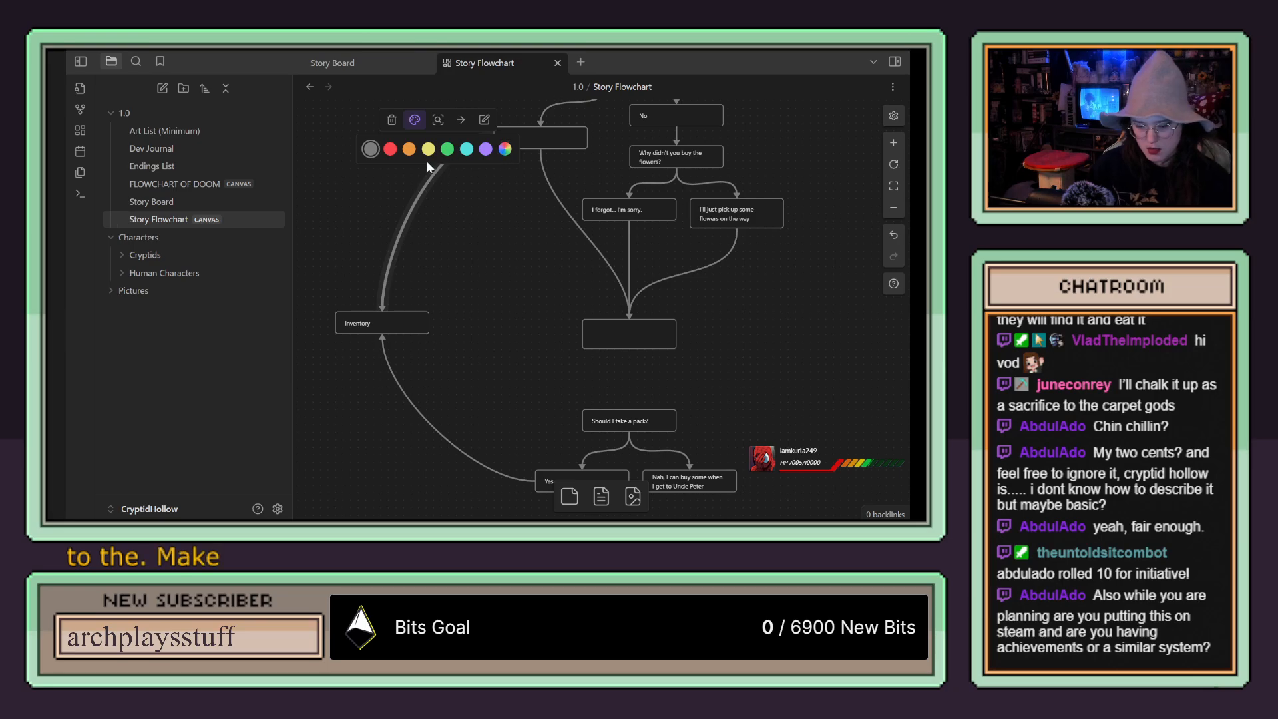
pyautogui.click(485, 153)
pyautogui.click(402, 399)
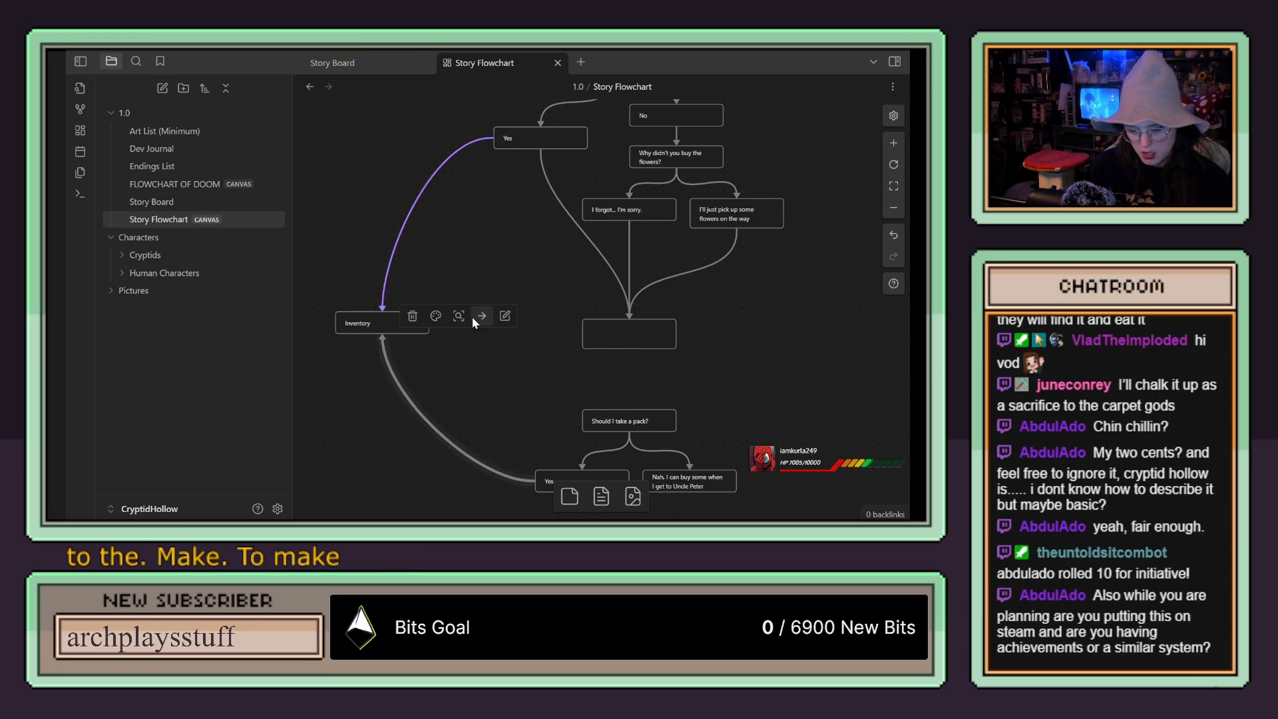
pyautogui.click(436, 316)
pyautogui.click(506, 345)
pyautogui.moveTo(775, 326); pyautogui.dragTo(684, 266)
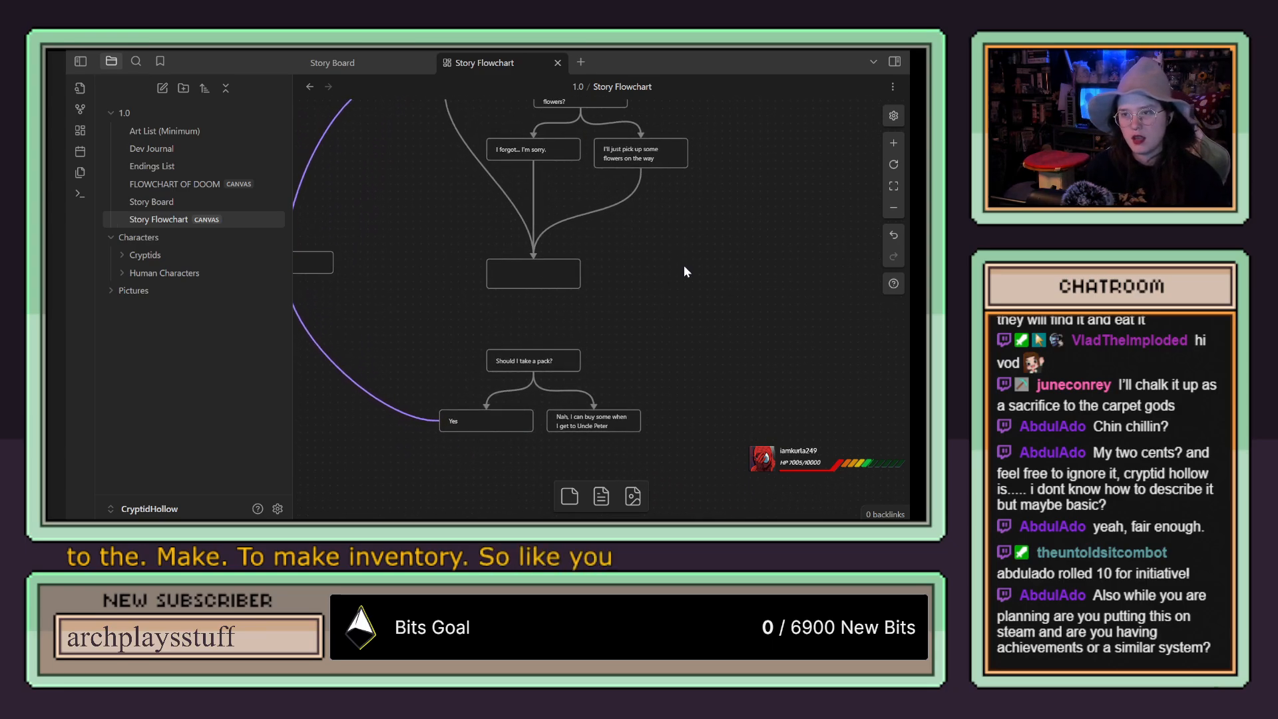
pyautogui.scroll(3, 685, 264)
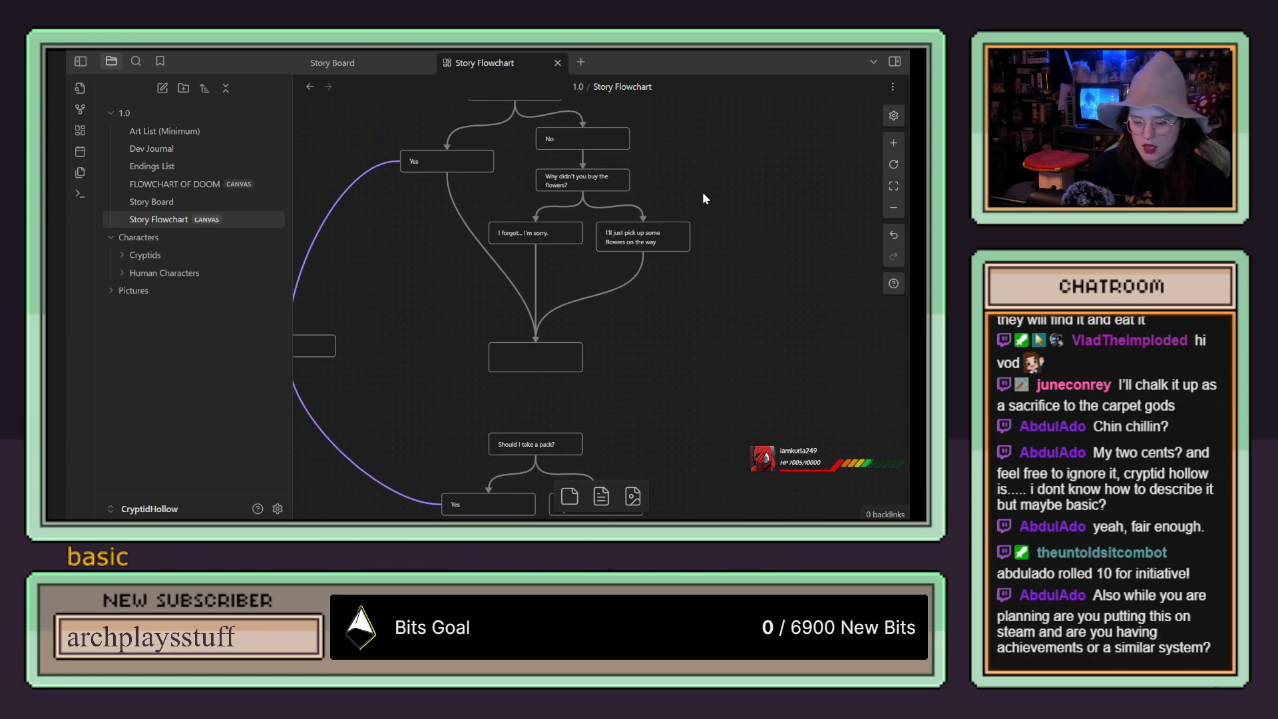
pyautogui.scroll(4, 690, 230)
pyautogui.moveTo(693, 229); pyautogui.dragTo(708, 358)
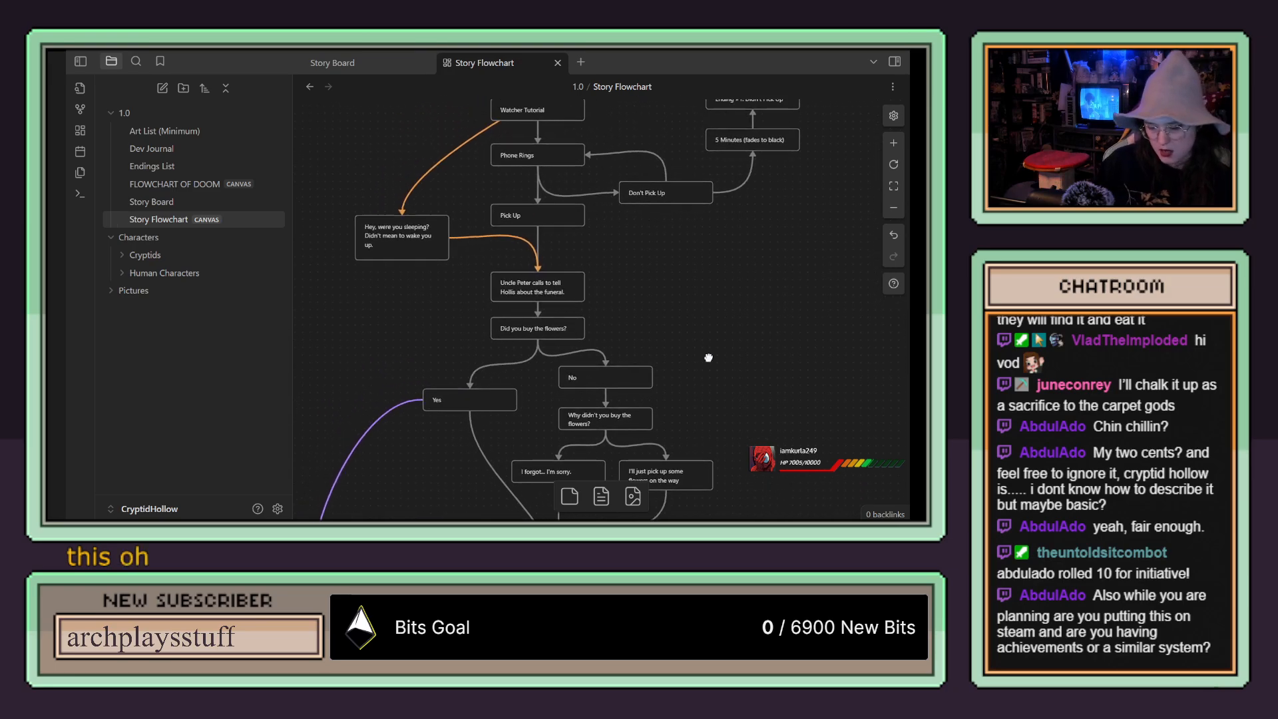
pyautogui.scroll(4, 708, 357)
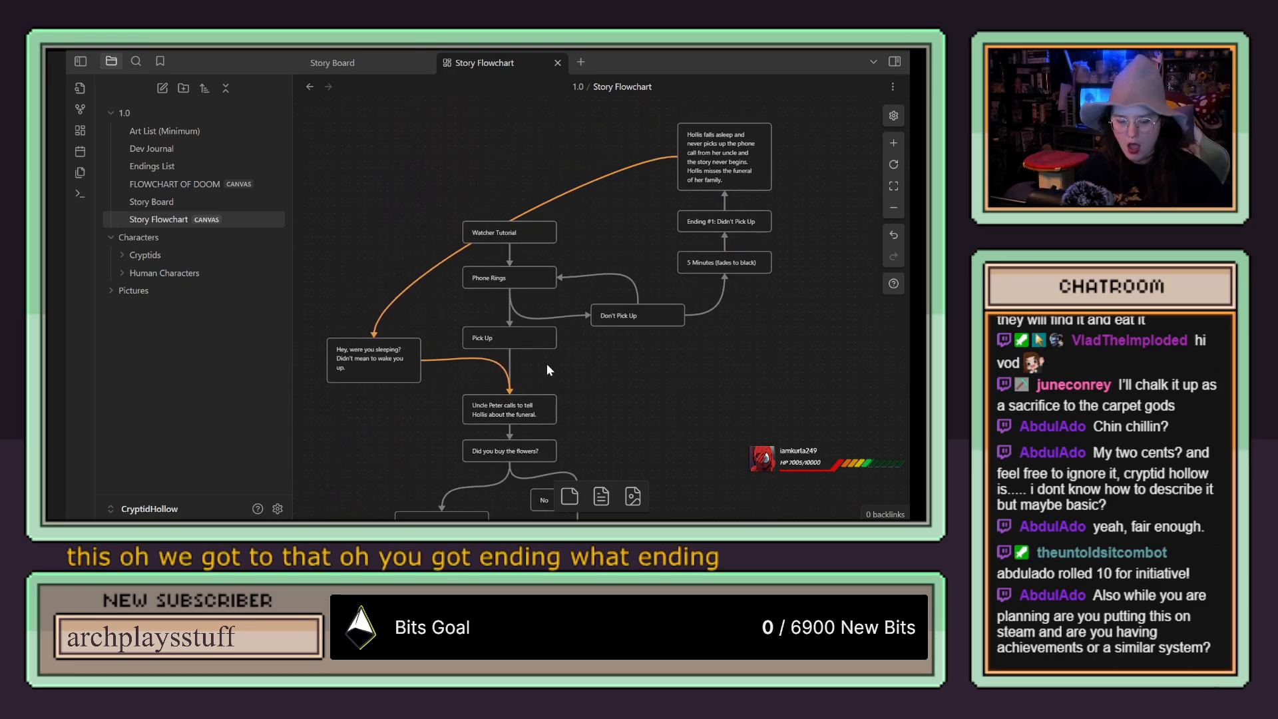
# Step: Add a question mark to the Inventory card so it reads "Inventory?"
pyautogui.scroll(-7, 624, 412)
pyautogui.moveTo(735, 446); pyautogui.dragTo(792, 217)
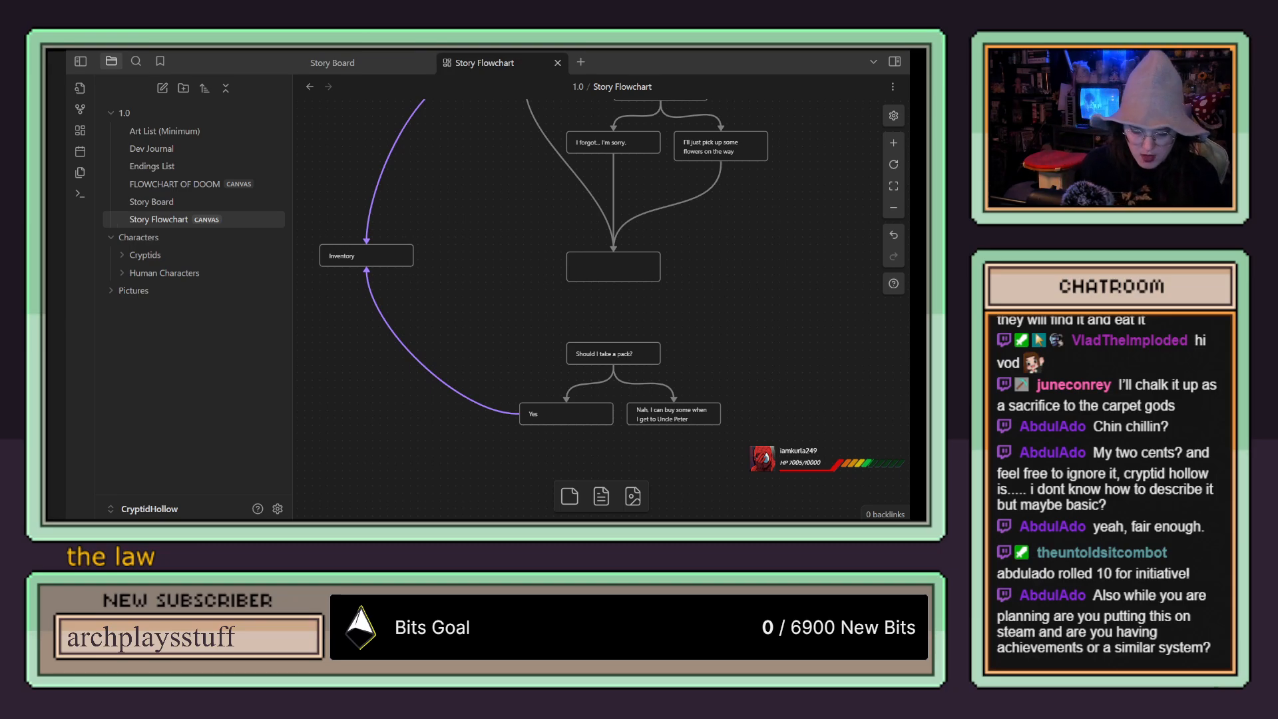
pyautogui.click(365, 256)
pyautogui.doubleClick(373, 255)
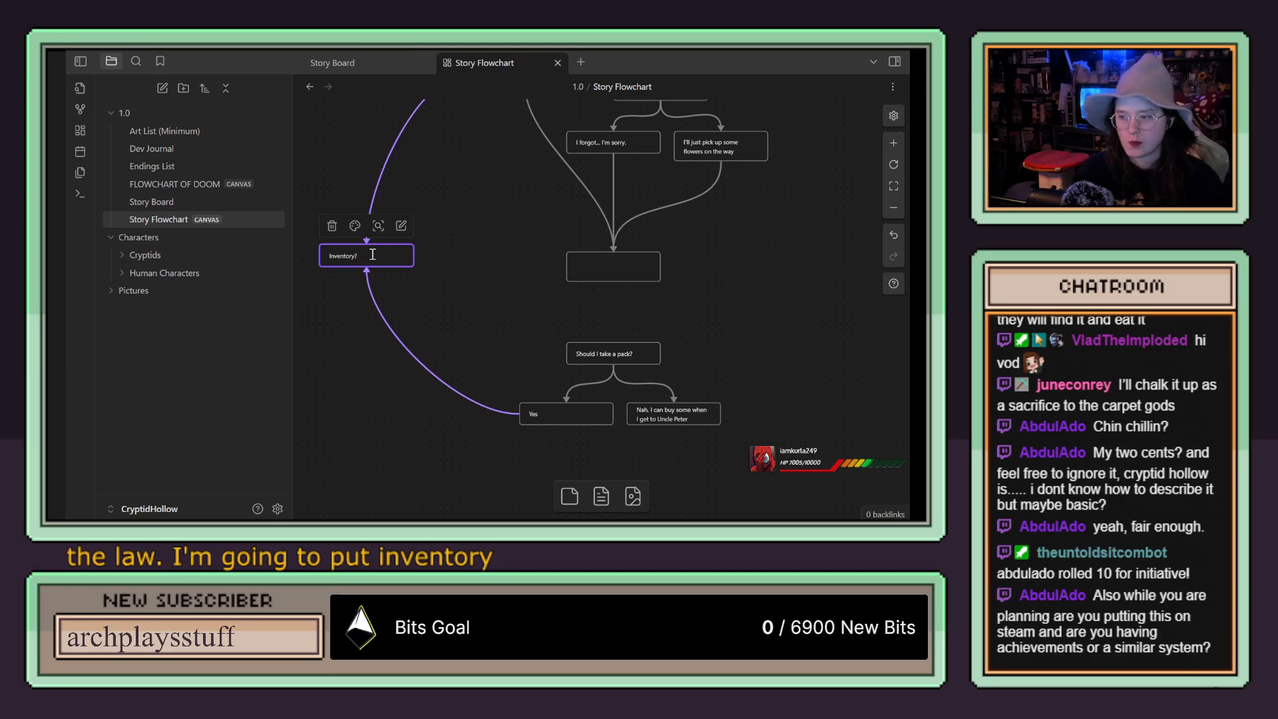
pyautogui.click(525, 262)
pyautogui.moveTo(804, 344); pyautogui.dragTo(691, 456)
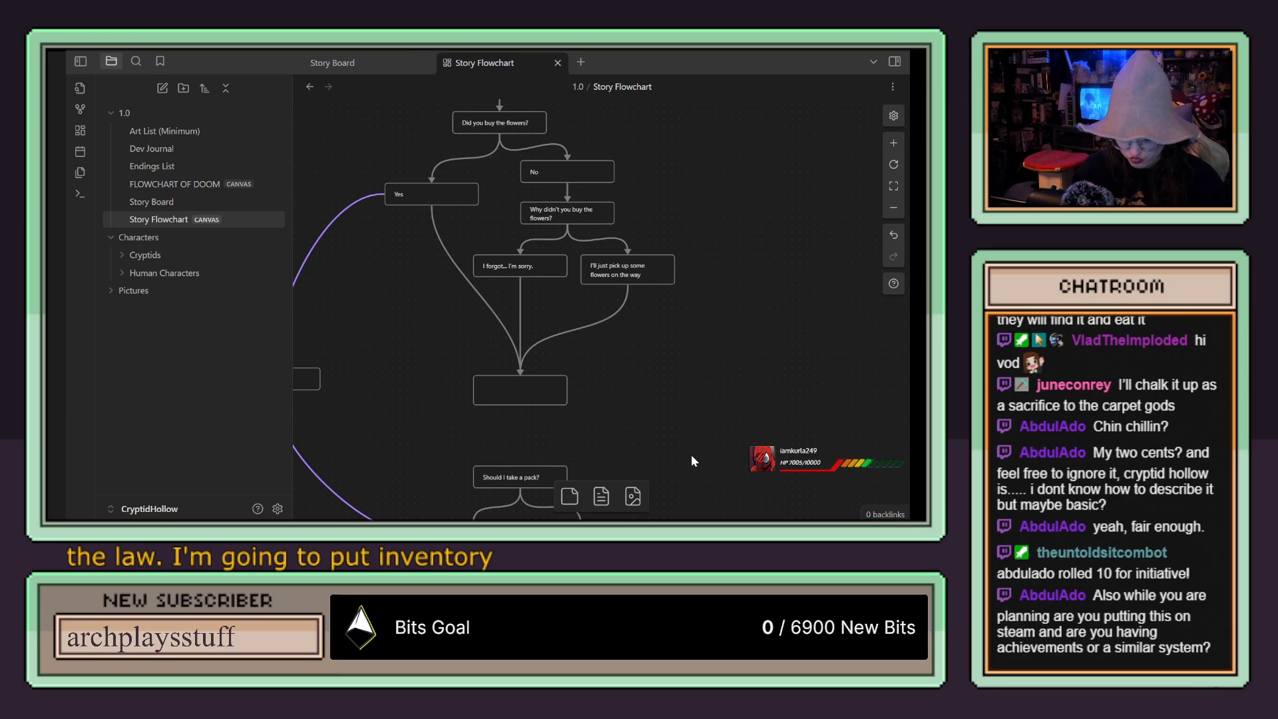
pyautogui.moveTo(692, 460); pyautogui.dragTo(775, 336)
pyautogui.rightClick(776, 336)
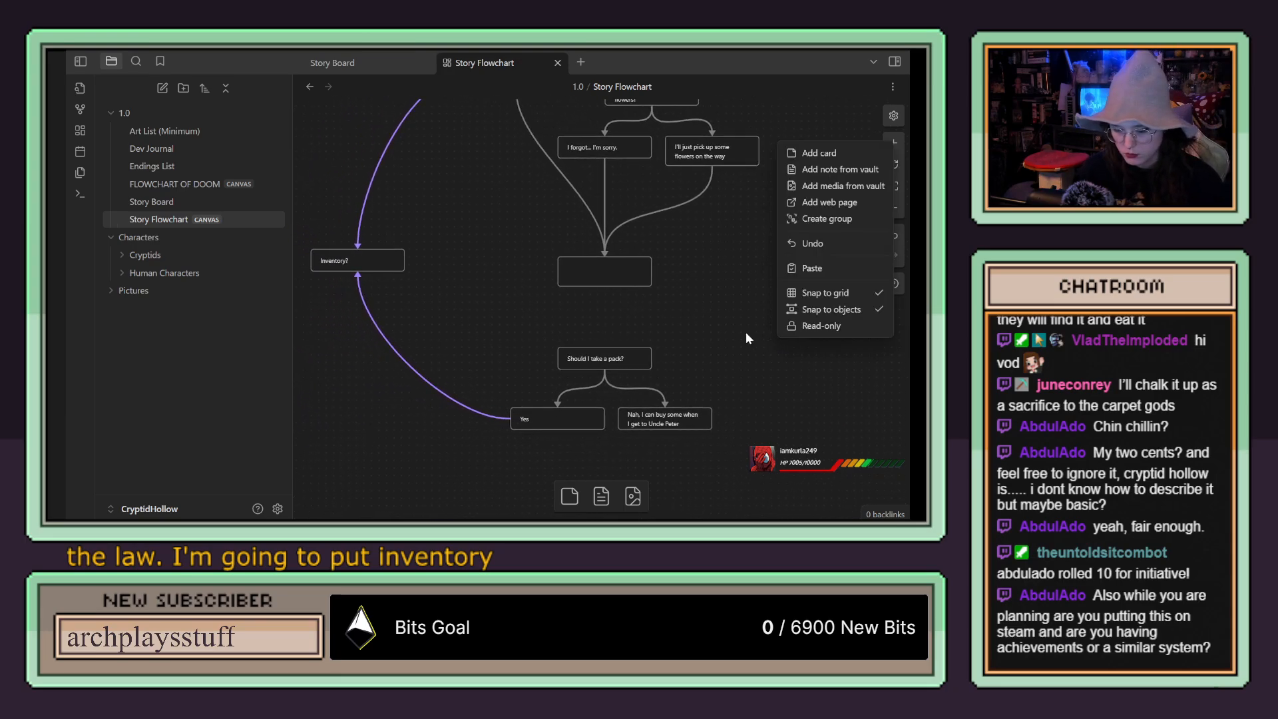
pyautogui.click(696, 324)
pyautogui.moveTo(698, 318); pyautogui.dragTo(648, 279)
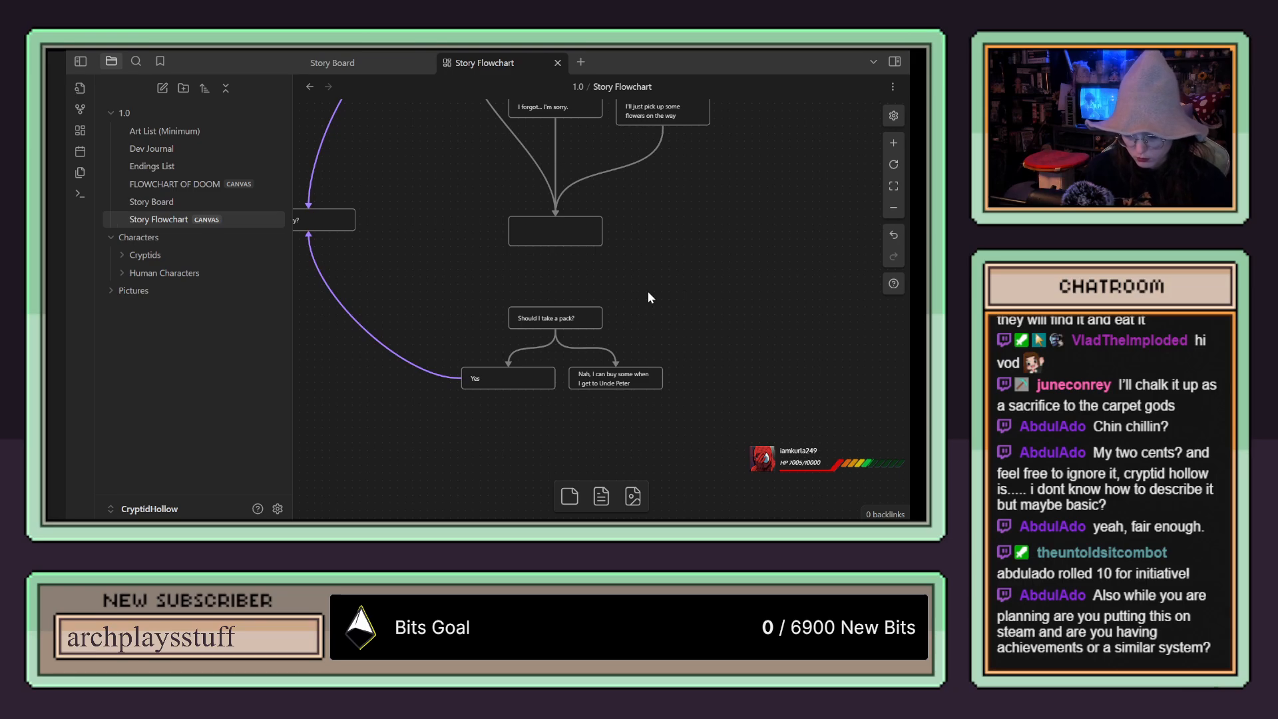
pyautogui.scroll(3, 649, 290)
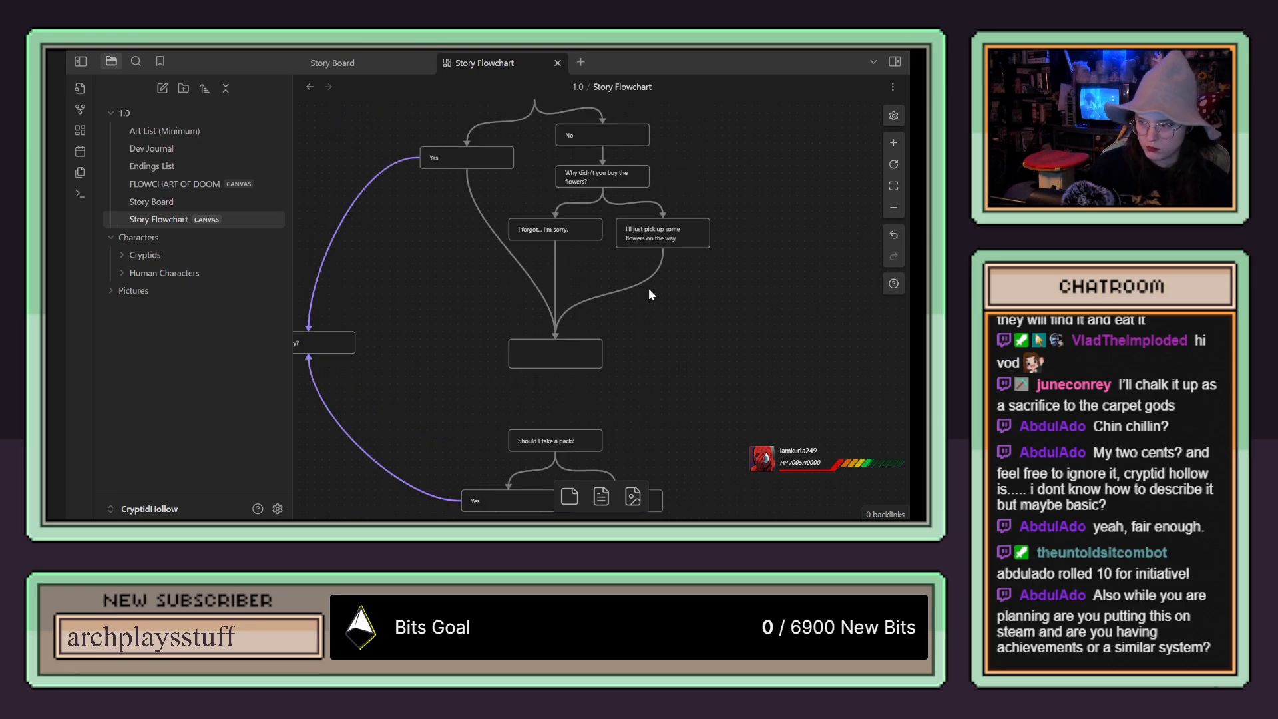
pyautogui.scroll(-2, 652, 289)
# Step: Fill the empty card below the flowers answers with "Your Aunt wants me to ask if you're going to speak"
pyautogui.scroll(3, 556, 296)
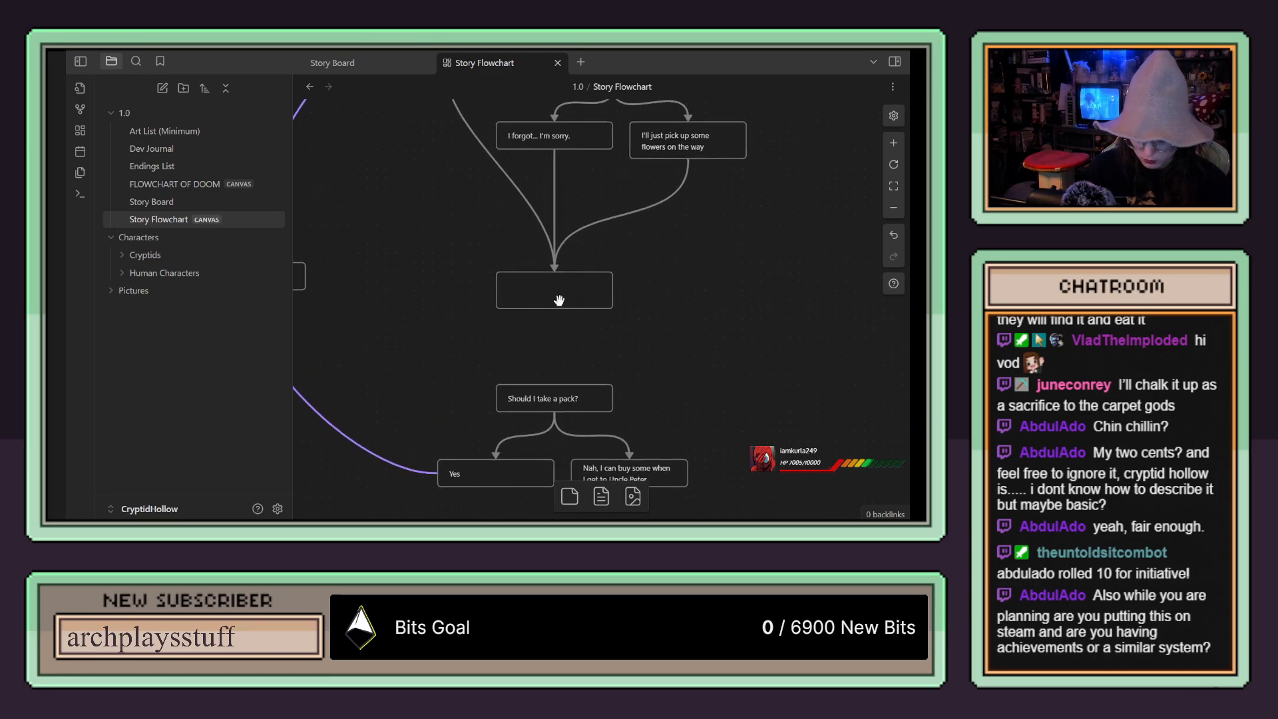
pyautogui.click(551, 287)
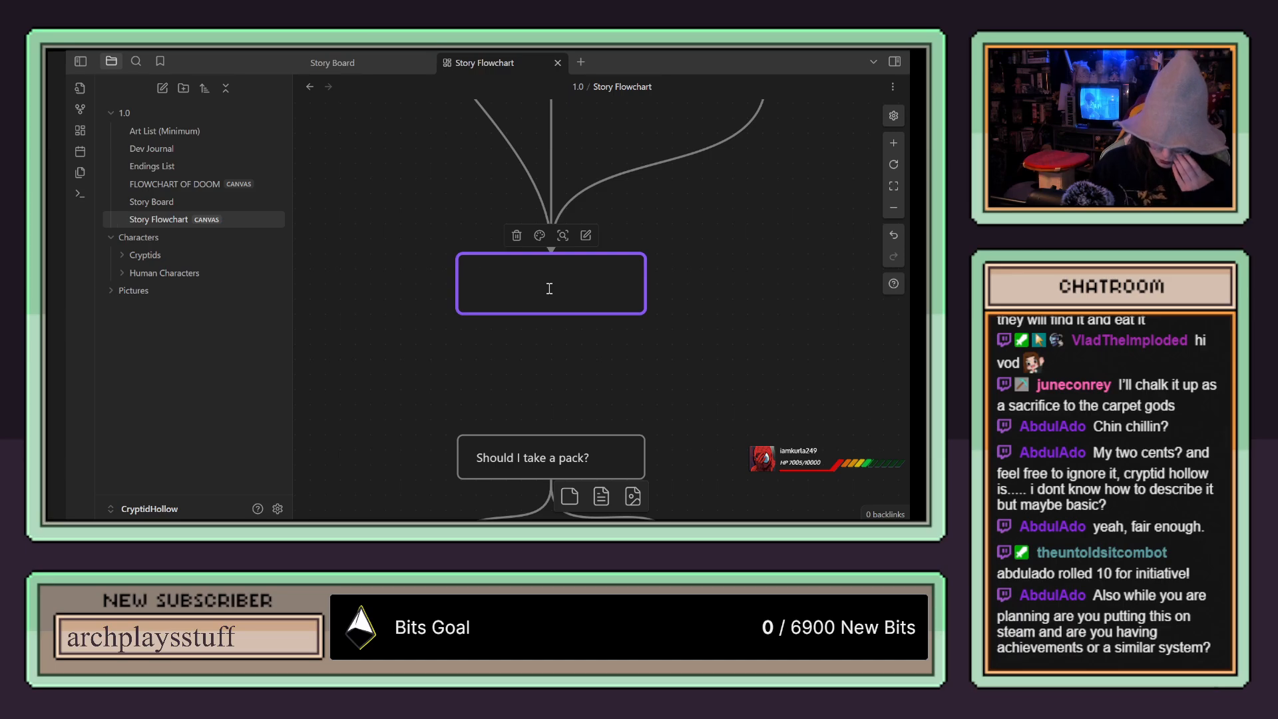
pyautogui.write('A')
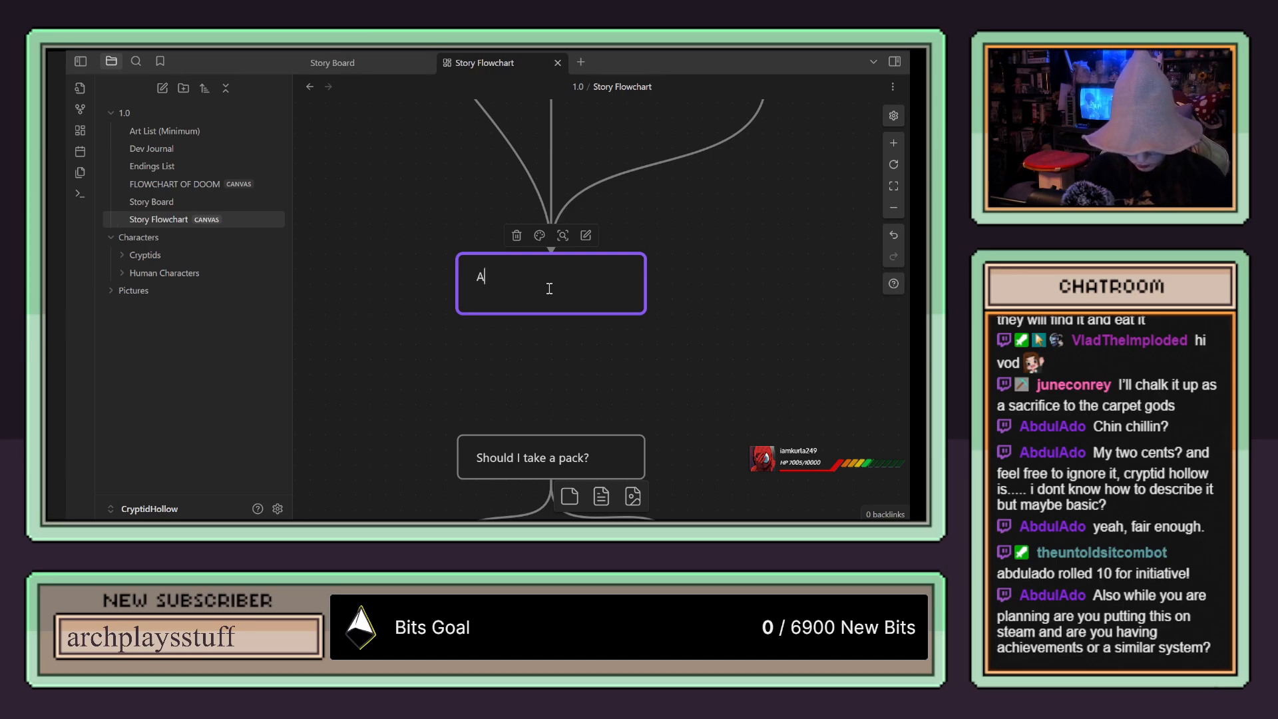
pyautogui.write('our Aunt w')
pyautogui.write('ants ')
pyautogui.write('mt')
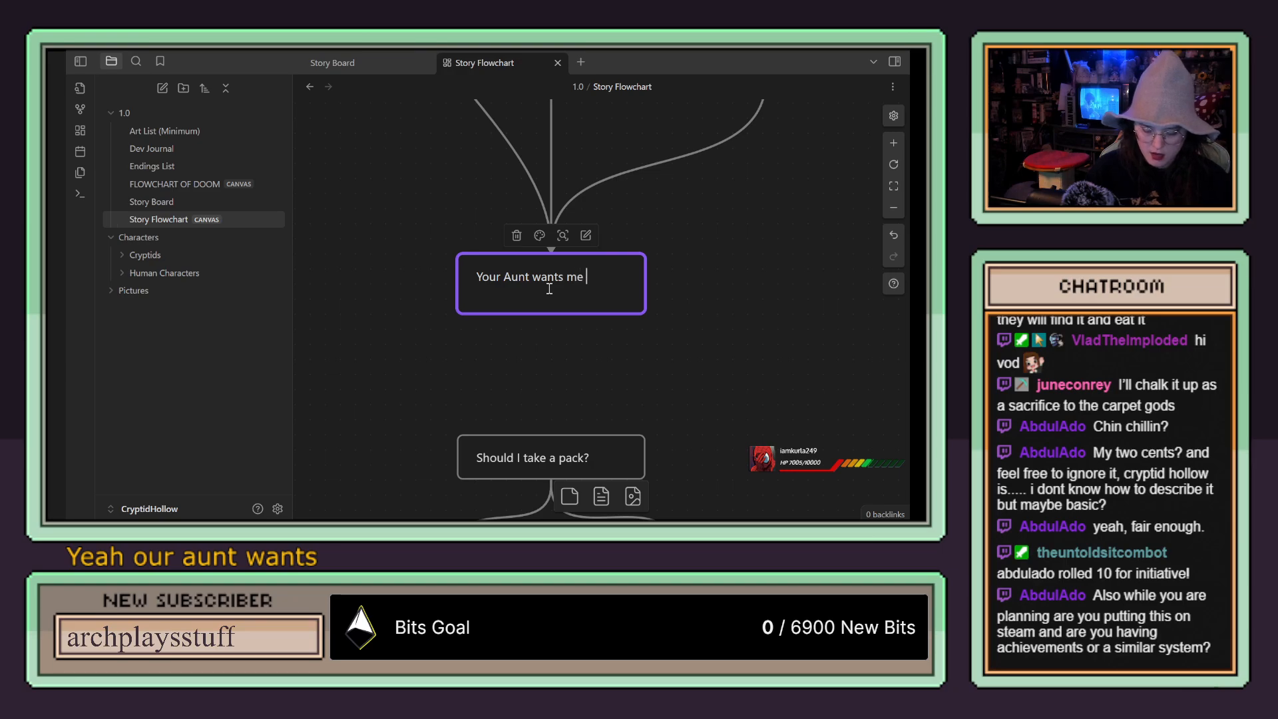
pyautogui.write('to ask if you')
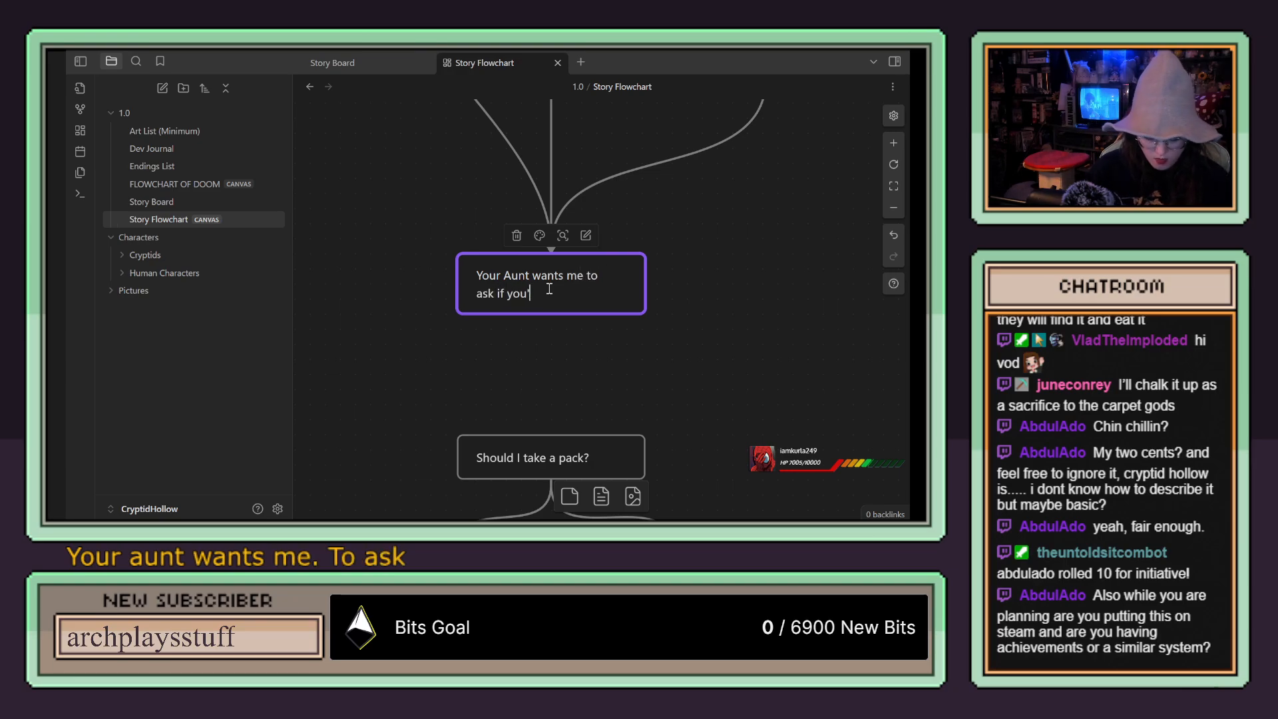
pyautogui.write("'re going to speak")
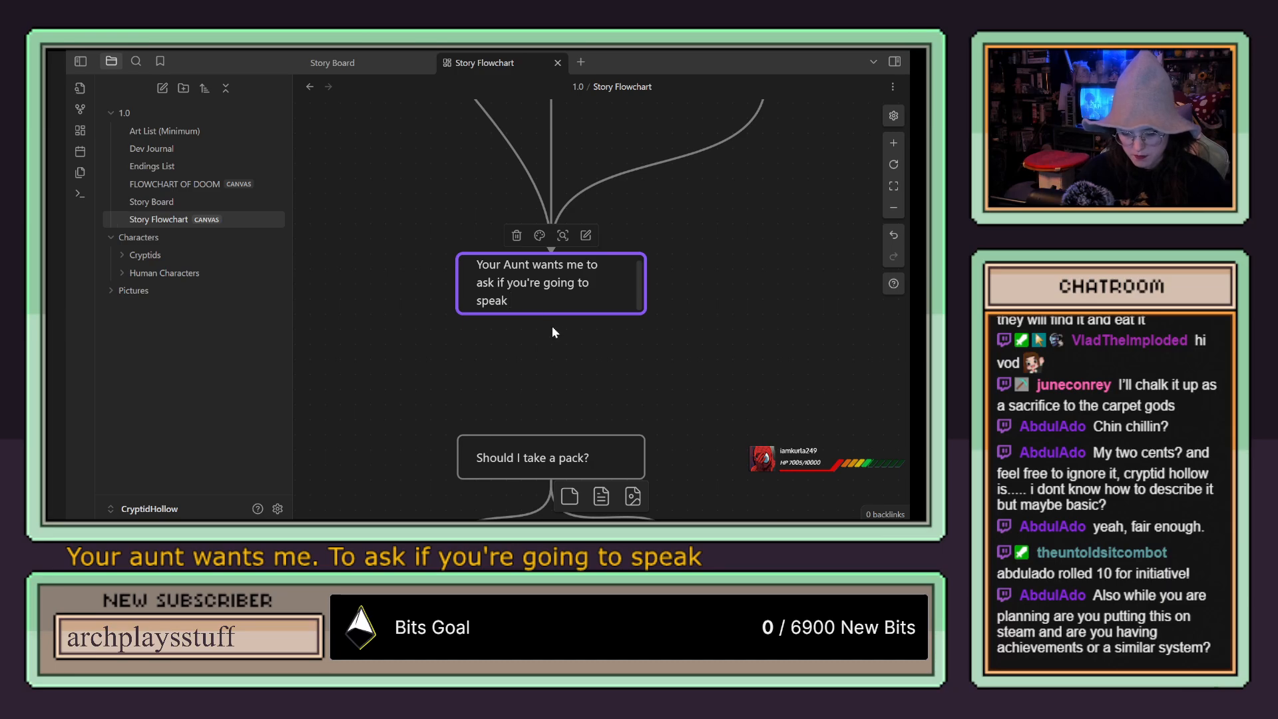
# Step: Make the aunt's dialogue card taller and replace its final word "speak" with "do the eulogy"
pyautogui.moveTo(552, 316); pyautogui.dragTo(549, 330)
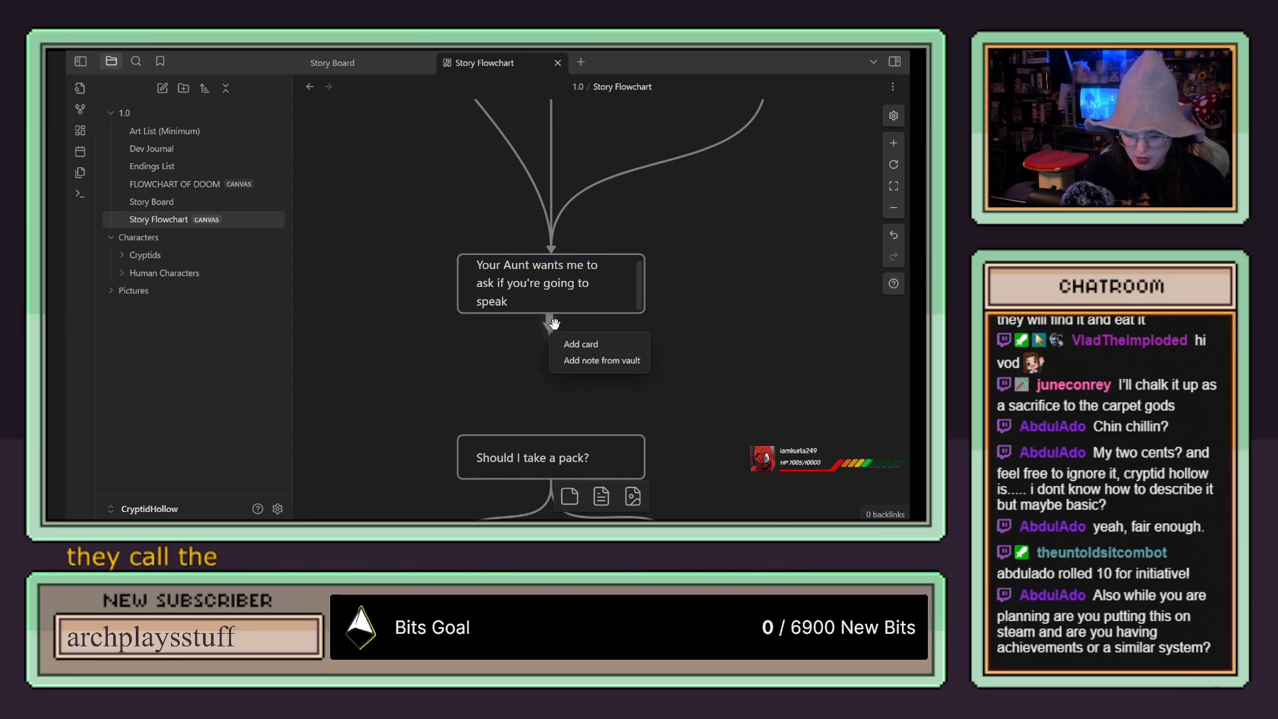
pyautogui.click(553, 326)
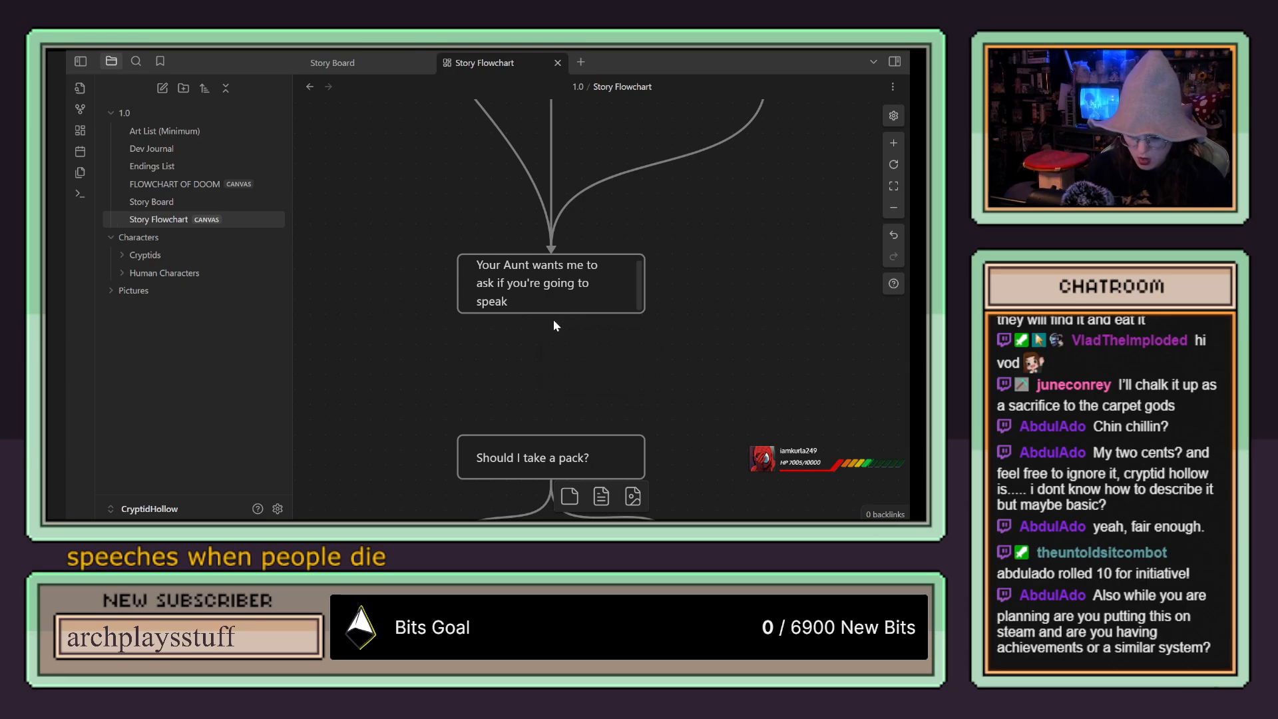
pyautogui.moveTo(552, 314); pyautogui.dragTo(581, 340)
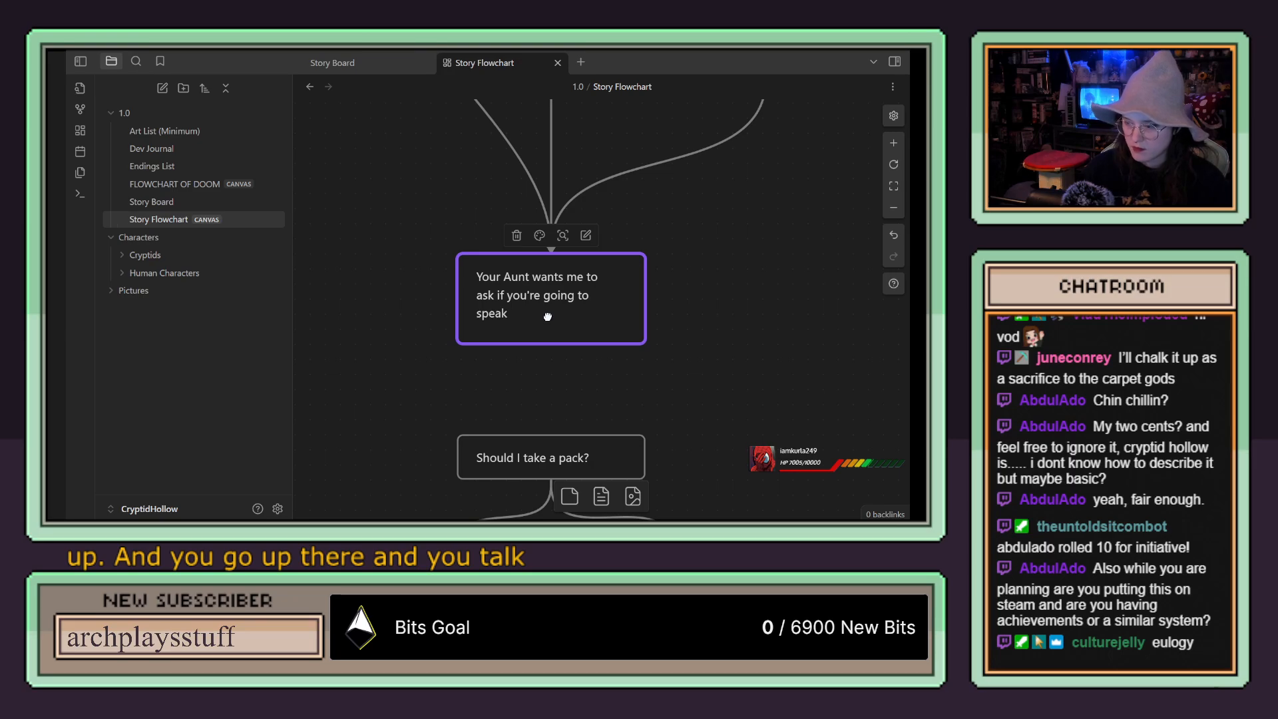
pyautogui.press('BackSpace')
pyautogui.press('BackSpace')
pyautogui.press('BackSpace')
pyautogui.press('BackSpace')
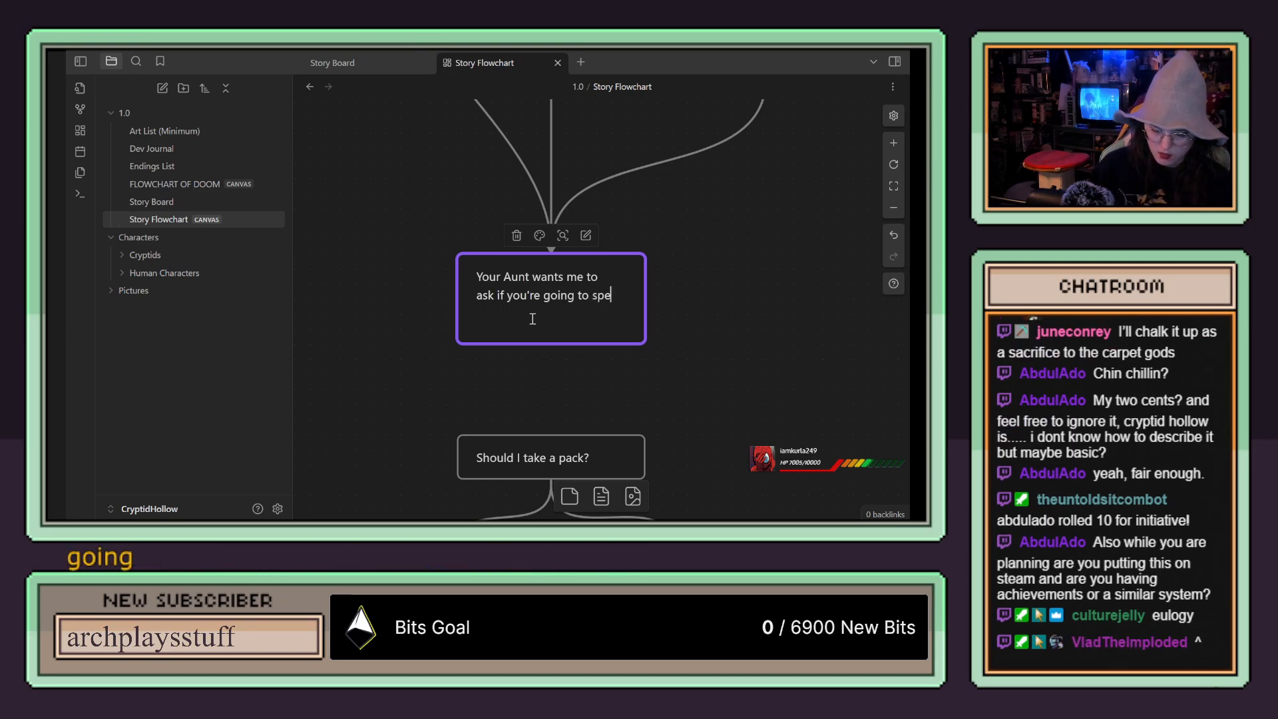
pyautogui.write('do the eulogy')
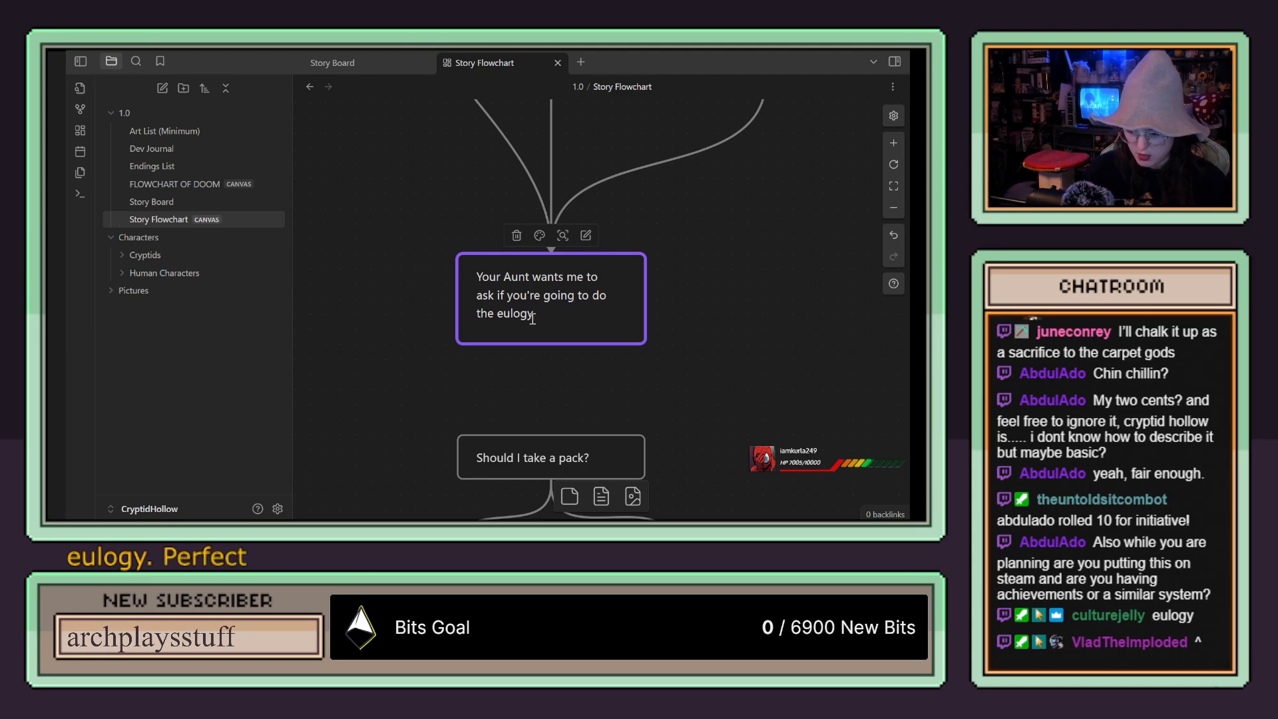
# Step: Move the pack question and its two answer cards slightly down, away from the eulogy card
pyautogui.scroll(-2, 716, 299)
pyautogui.scroll(1, 716, 299)
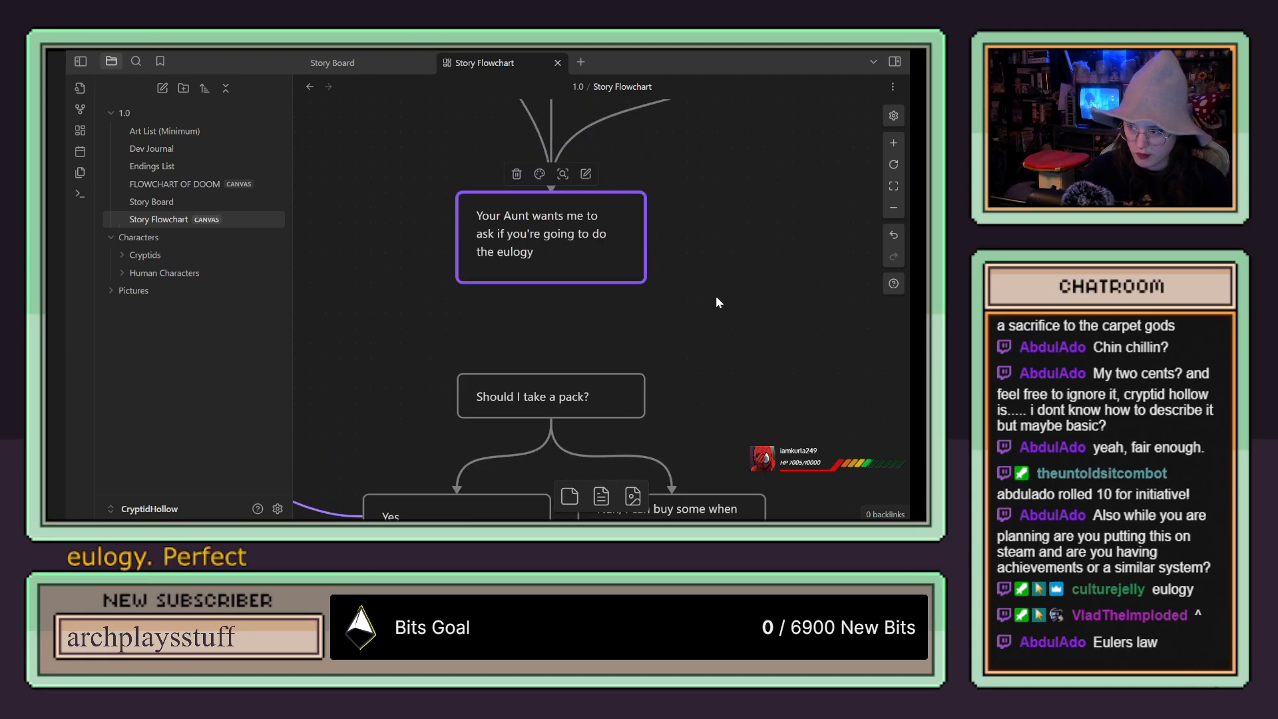
pyautogui.scroll(-2, 716, 300)
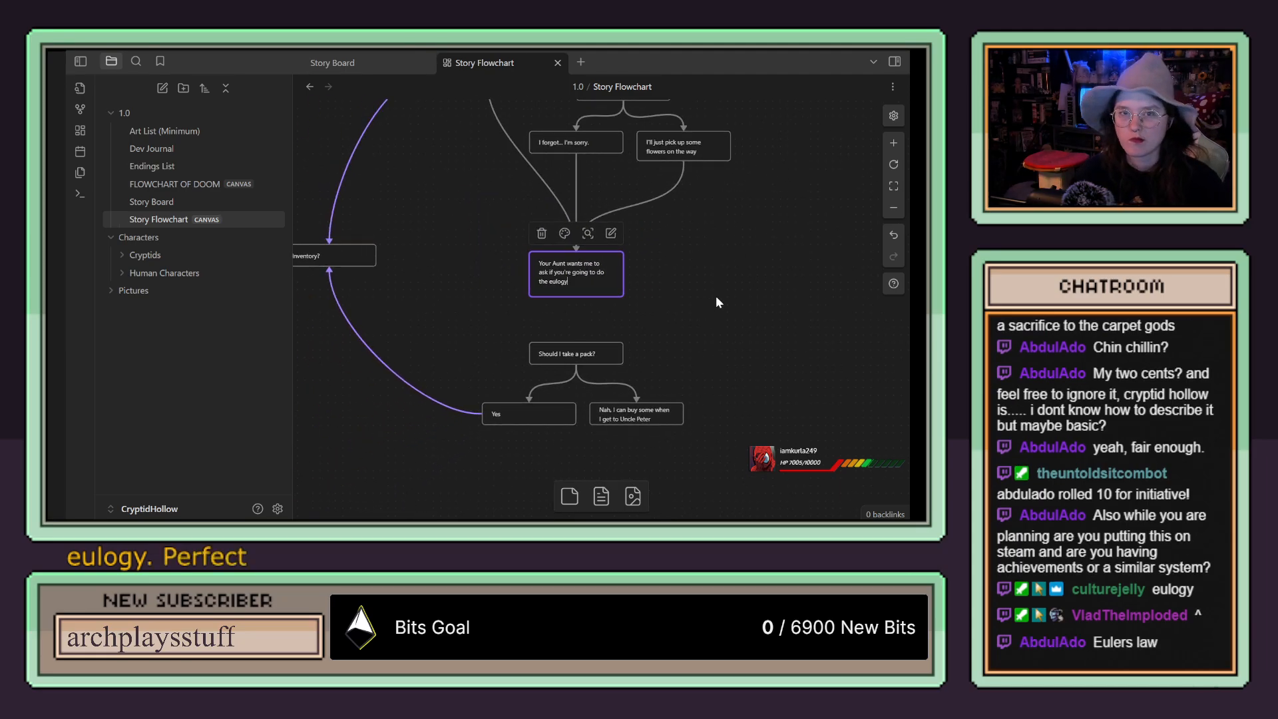
pyautogui.moveTo(731, 453); pyautogui.dragTo(478, 326)
pyautogui.moveTo(655, 373); pyautogui.dragTo(659, 388)
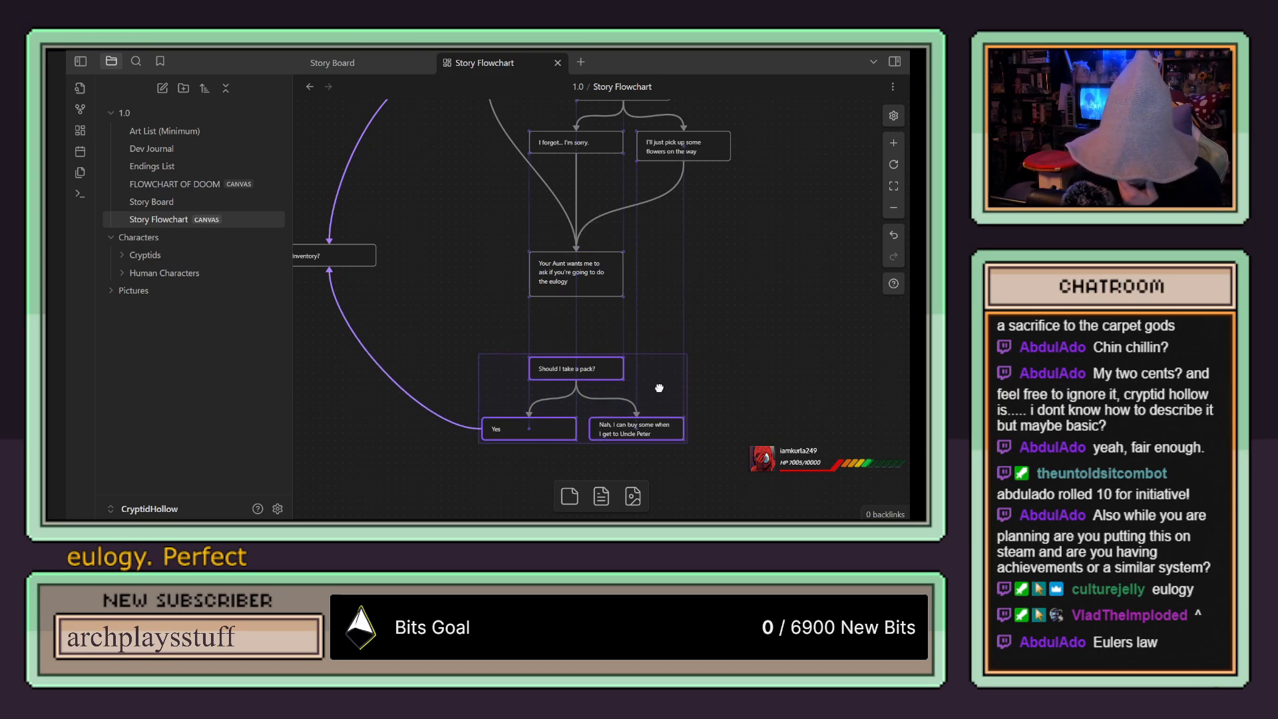
# Step: Add two empty answer cards between the eulogy card and the pack question, and align them side by side
pyautogui.moveTo(570, 496); pyautogui.dragTo(519, 320)
pyautogui.moveTo(570, 496); pyautogui.dragTo(642, 335)
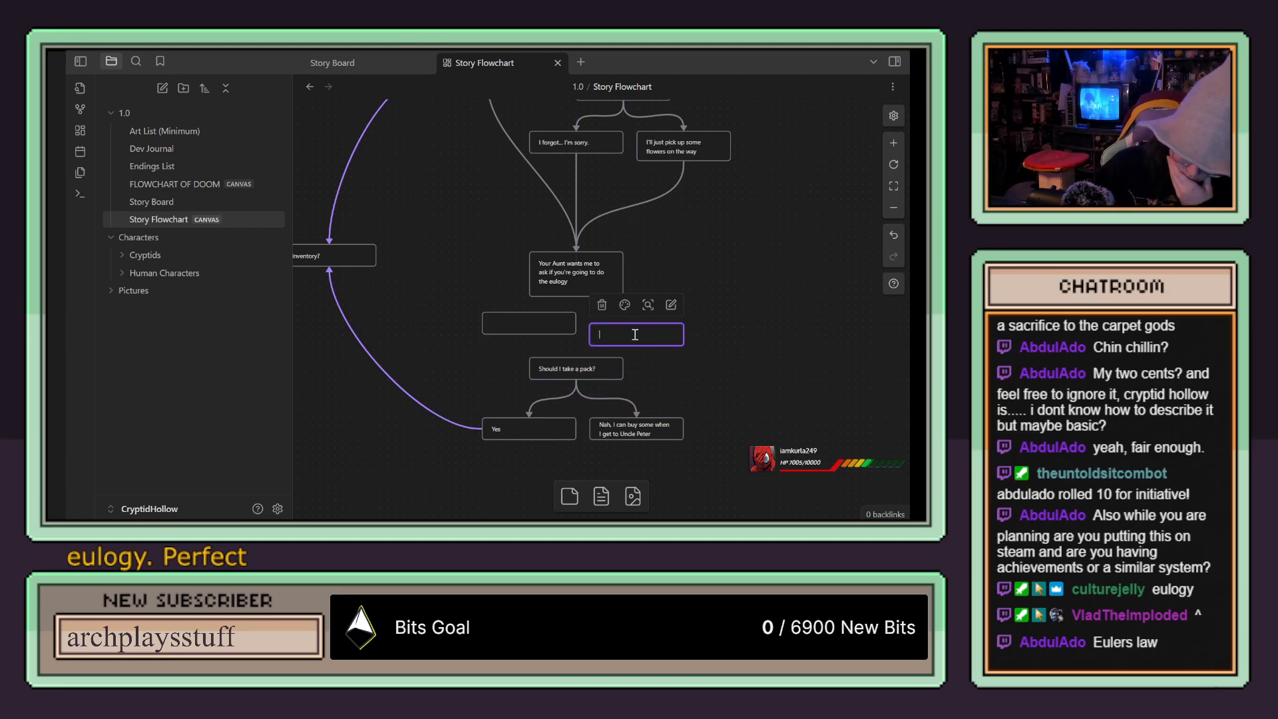
pyautogui.click(721, 318)
pyautogui.moveTo(641, 338); pyautogui.dragTo(647, 327)
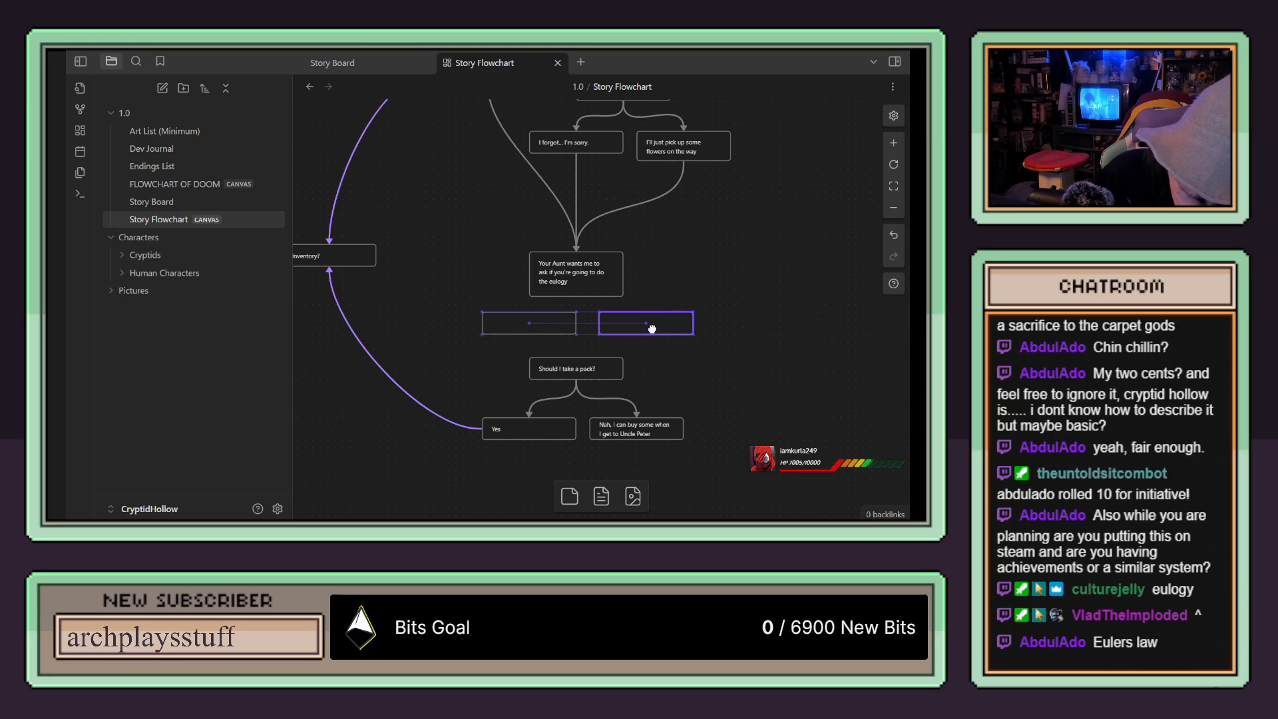
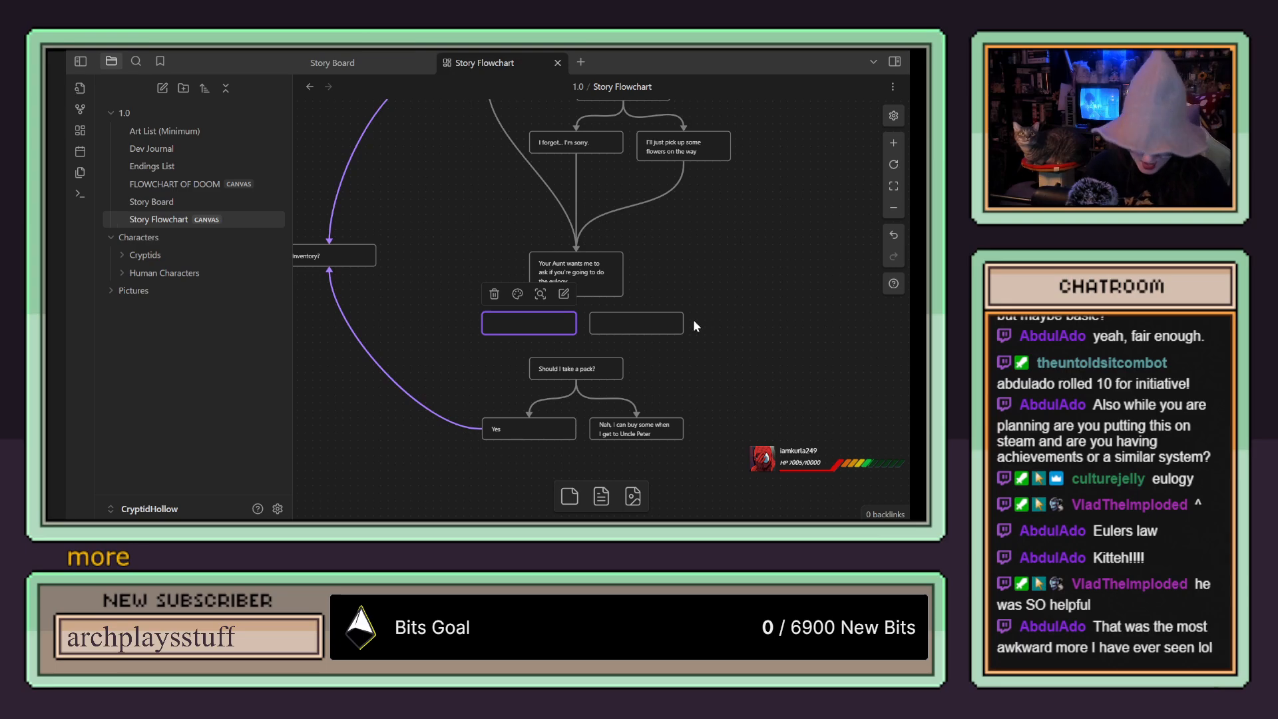
# Step: Fill the first empty answer card below the aunt's eulogy card with "Yes"
pyautogui.scroll(1, 705, 354)
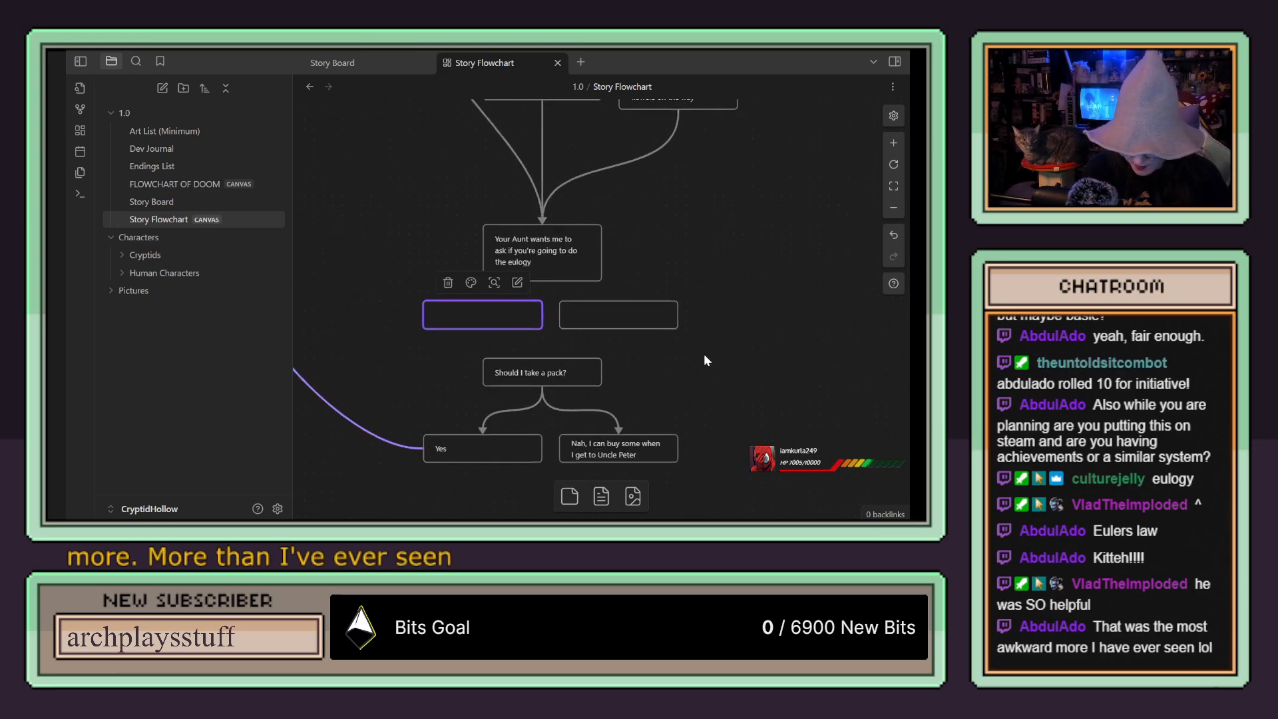
pyautogui.scroll(2, 704, 355)
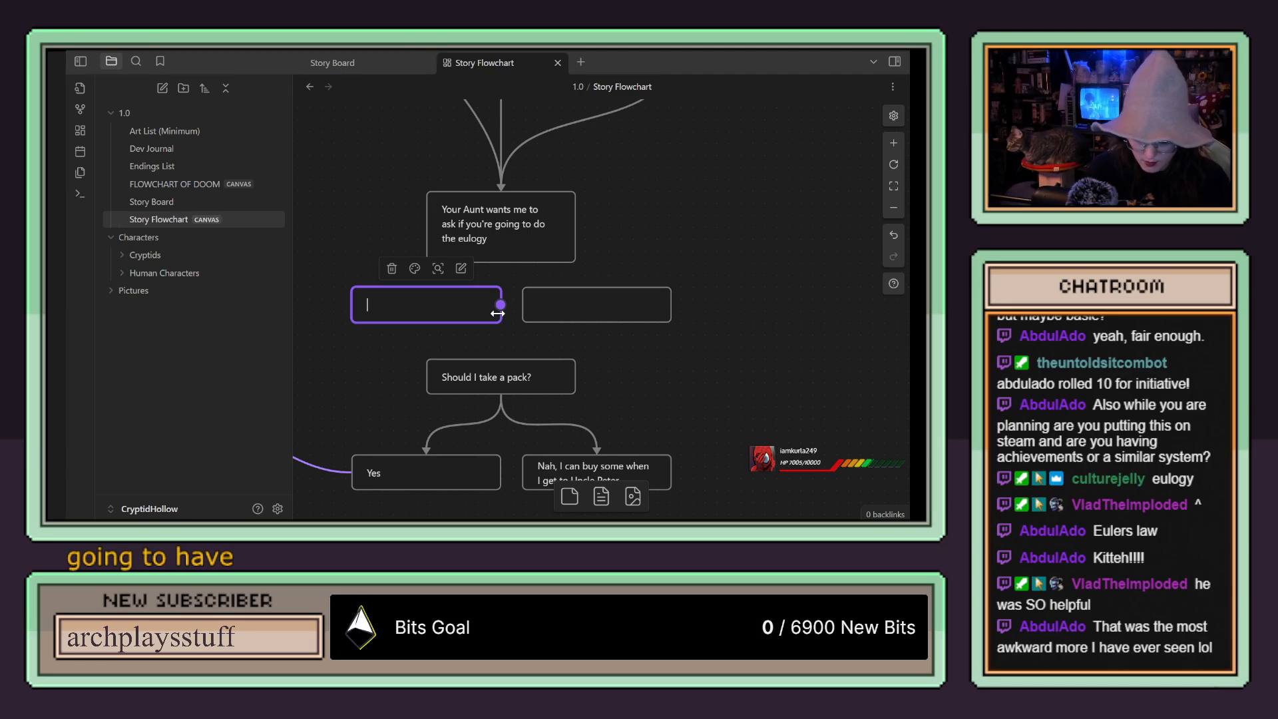
pyautogui.write('es')
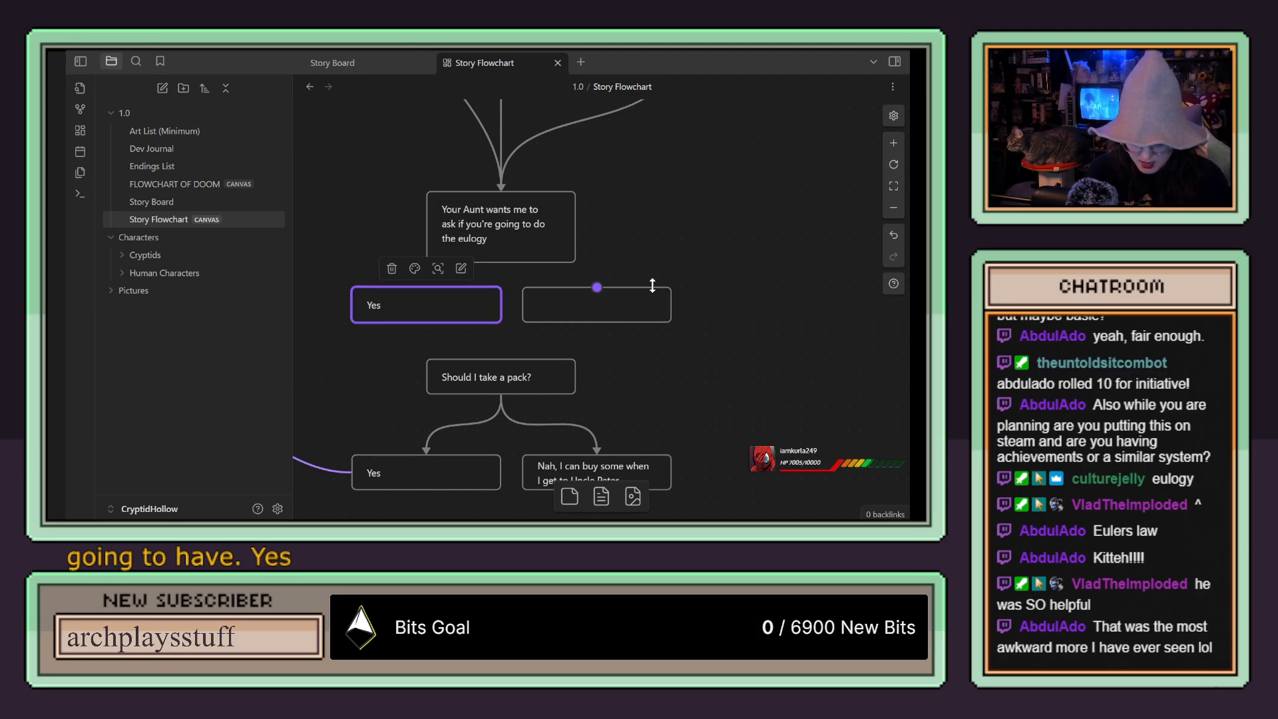
# Step: Place the two eulogy answer cards slightly lower and connect the aunt's eulogy card to "Yes"
pyautogui.click(548, 261)
pyautogui.moveTo(501, 263); pyautogui.dragTo(416, 327)
pyautogui.moveTo(579, 318); pyautogui.dragTo(583, 337)
# Step: Link the eulogy "Yes" card to "Inventory?" with a purple arrow, and connect the eulogy card to the empty answer card
pyautogui.scroll(-1, 608, 279)
pyautogui.scroll(1, 615, 273)
pyautogui.scroll(-1, 643, 271)
pyautogui.scroll(-3, 643, 271)
pyautogui.scroll(2, 643, 270)
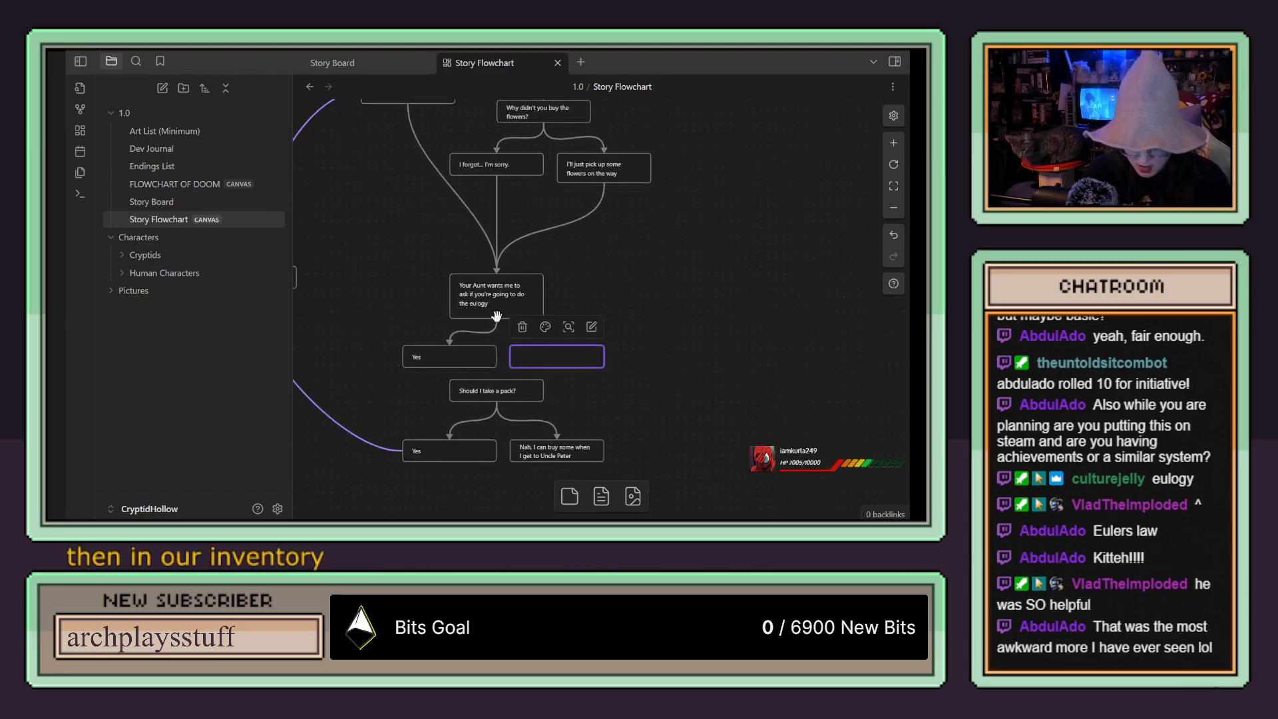
pyautogui.moveTo(371, 314); pyautogui.dragTo(468, 306)
pyautogui.moveTo(498, 351); pyautogui.dragTo(348, 286)
pyautogui.click(465, 350)
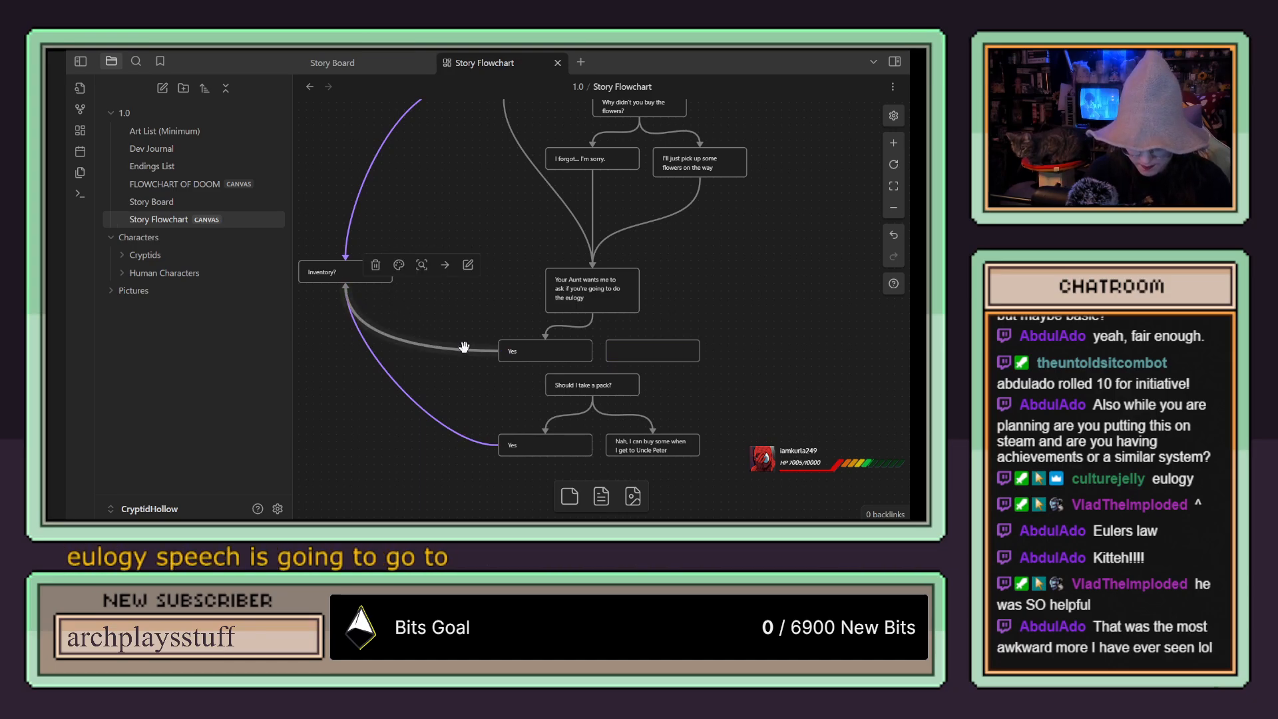
pyautogui.click(399, 265)
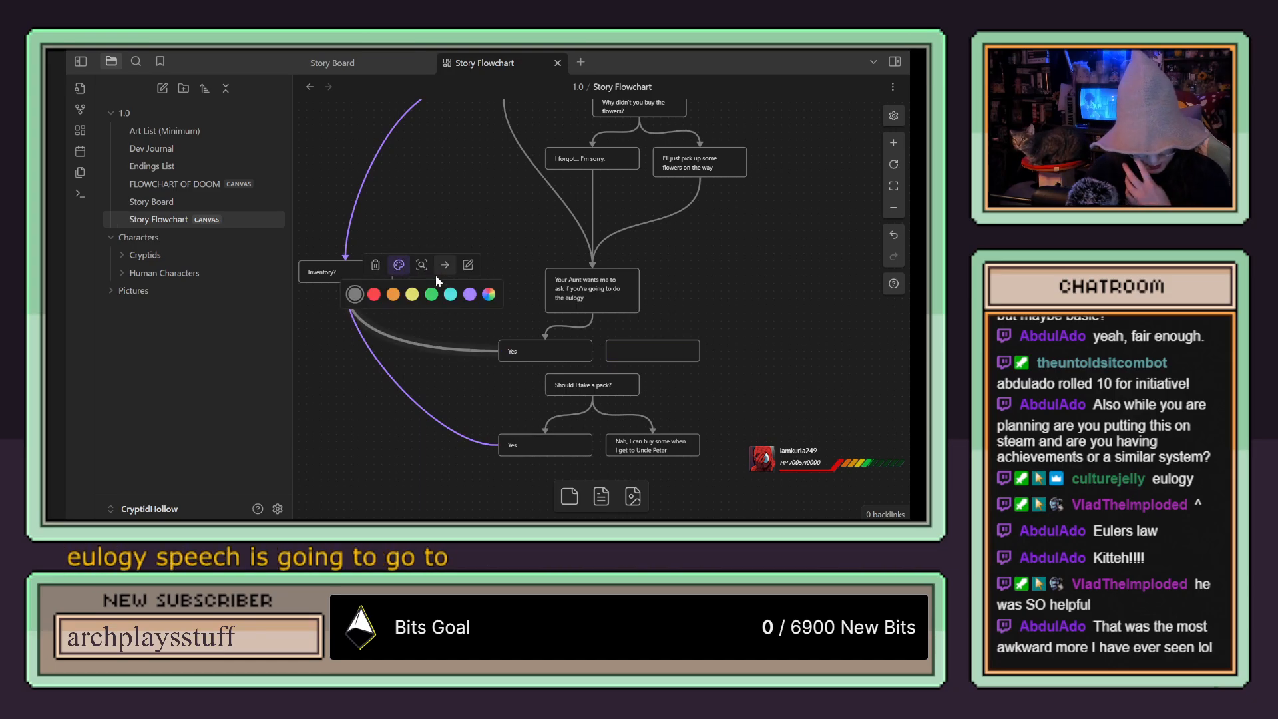
pyautogui.click(467, 299)
pyautogui.click(515, 333)
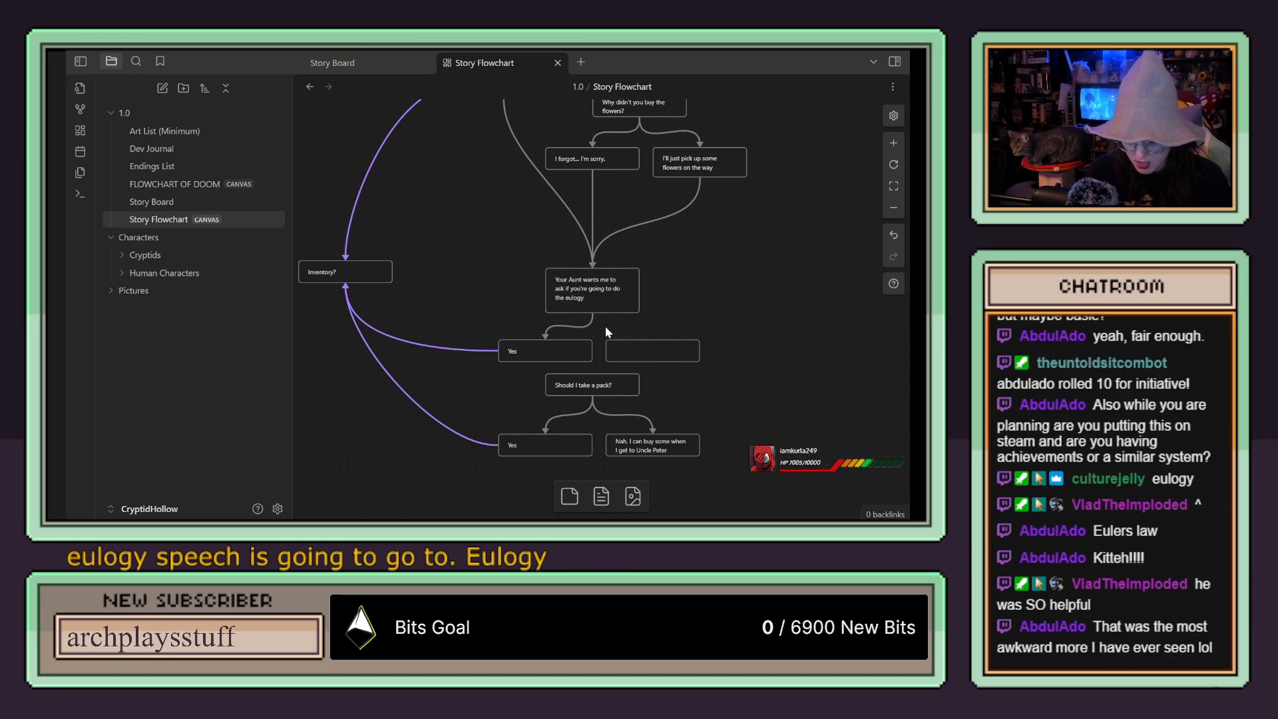
pyautogui.moveTo(592, 313); pyautogui.dragTo(642, 346)
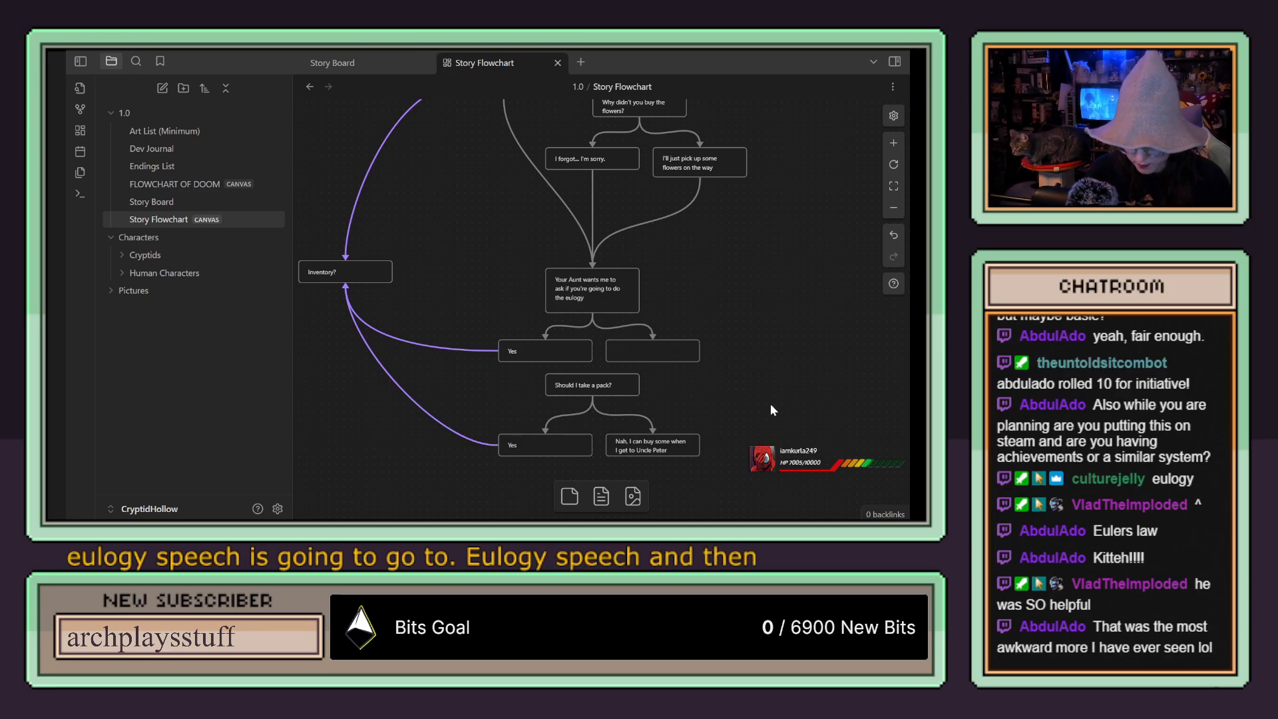
# Step: Move the pack question and its two answer cards down, away from the eulogy answers
pyautogui.scroll(-2, 768, 394)
pyautogui.moveTo(757, 310); pyautogui.dragTo(494, 398)
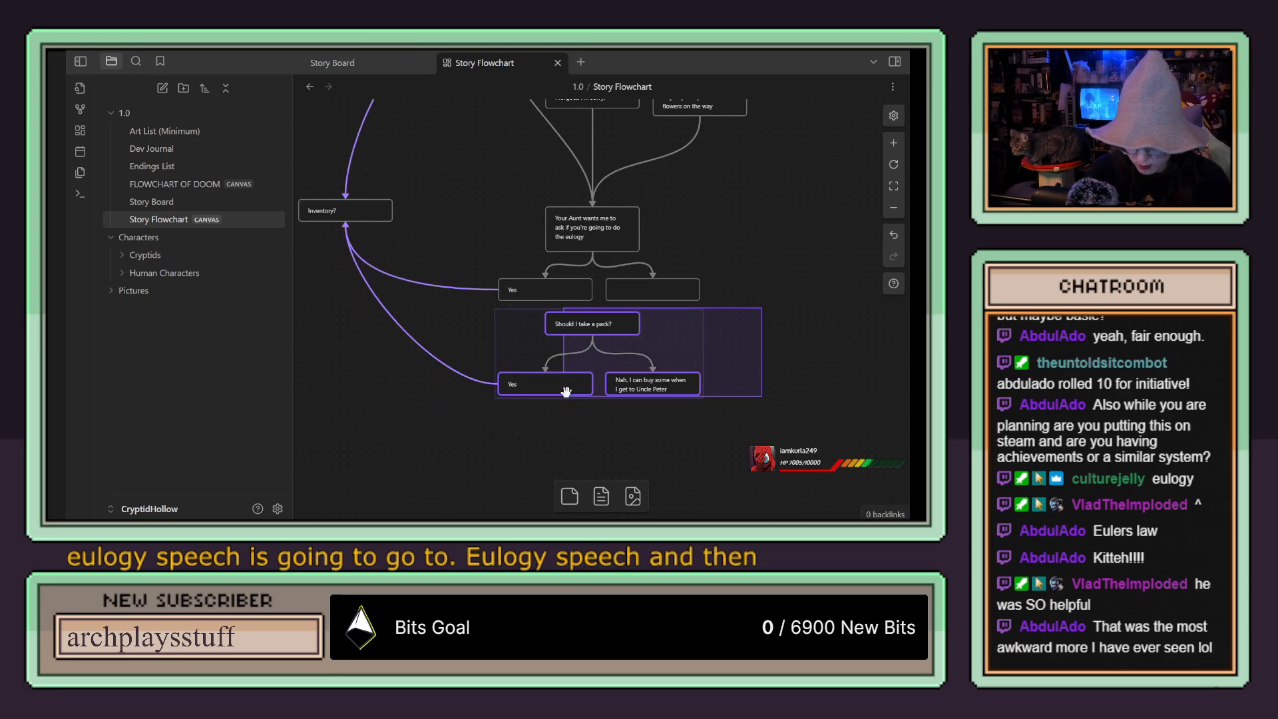
pyautogui.moveTo(672, 342); pyautogui.dragTo(672, 398)
pyautogui.click(724, 299)
# Step: Fill the remaining empty eulogy answer card with "No"
pyautogui.scroll(1, 722, 298)
pyautogui.scroll(-1, 720, 301)
pyautogui.scroll(3, 718, 301)
pyautogui.scroll(-1, 571, 279)
pyautogui.click(576, 289)
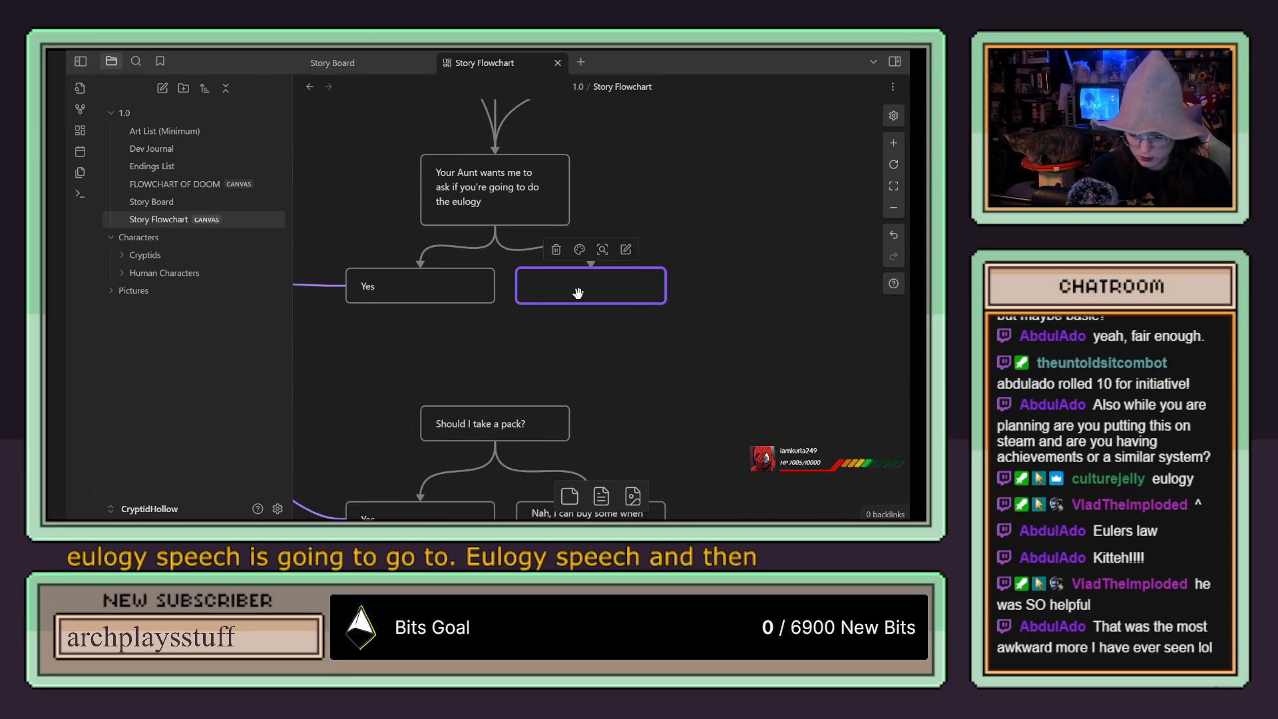
pyautogui.write('No')
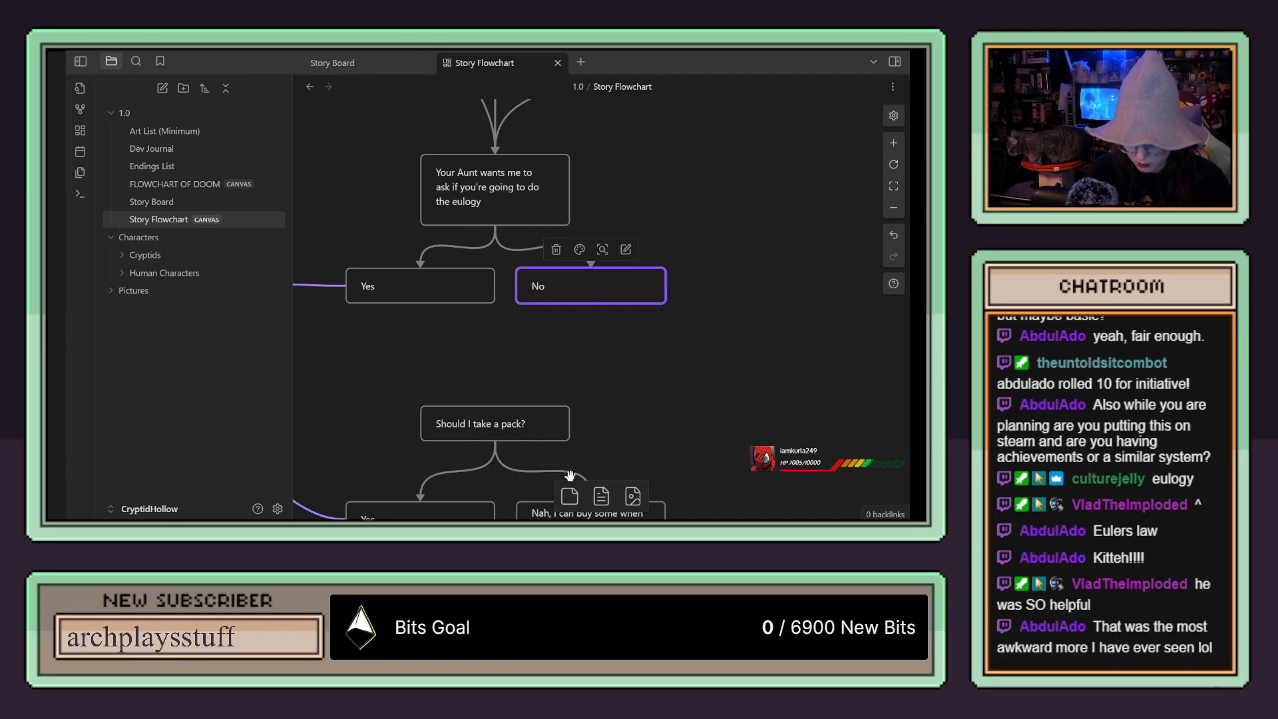
# Step: Shift the pack question group further down to make room for follow-up answers below "No"
pyautogui.scroll(-2, 626, 376)
pyautogui.scroll(1, 636, 363)
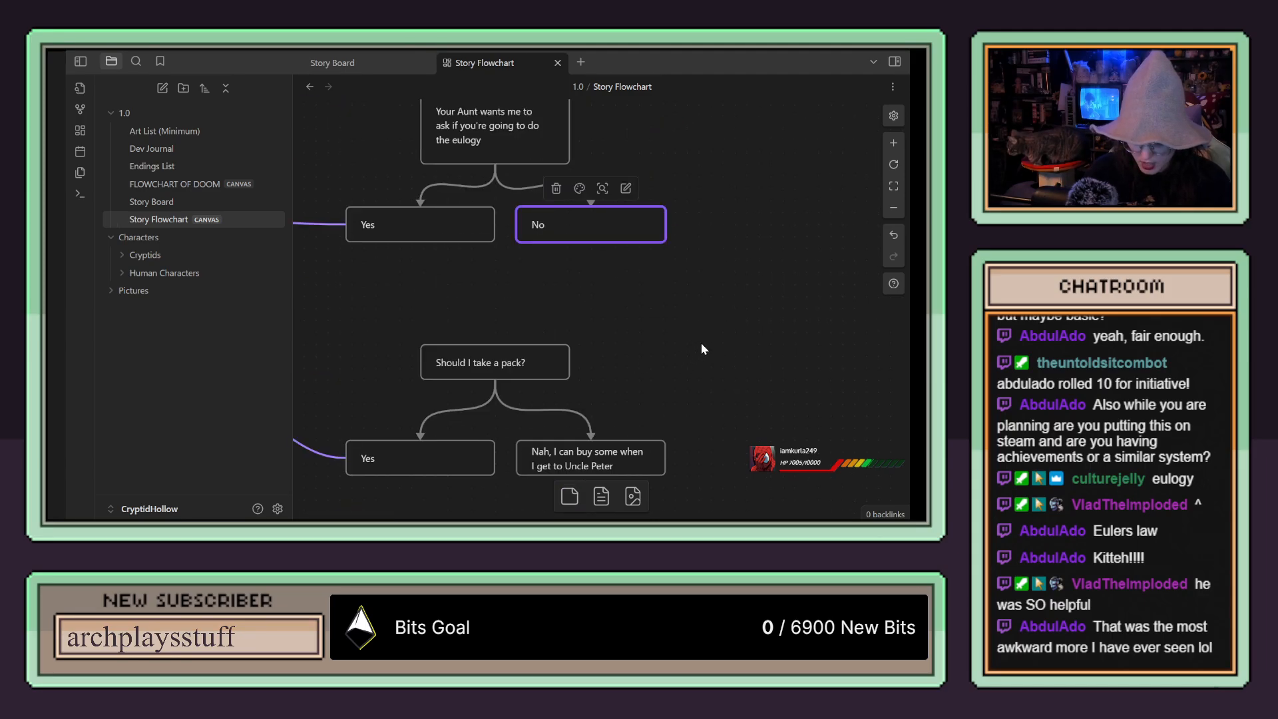
pyautogui.scroll(-1, 702, 333)
pyautogui.moveTo(716, 280); pyautogui.dragTo(415, 442)
pyautogui.moveTo(593, 322); pyautogui.dragTo(605, 393)
# Step: Add two empty cards side by side below the "No" card and open the first one for editing
pyautogui.moveTo(571, 499); pyautogui.dragTo(515, 240)
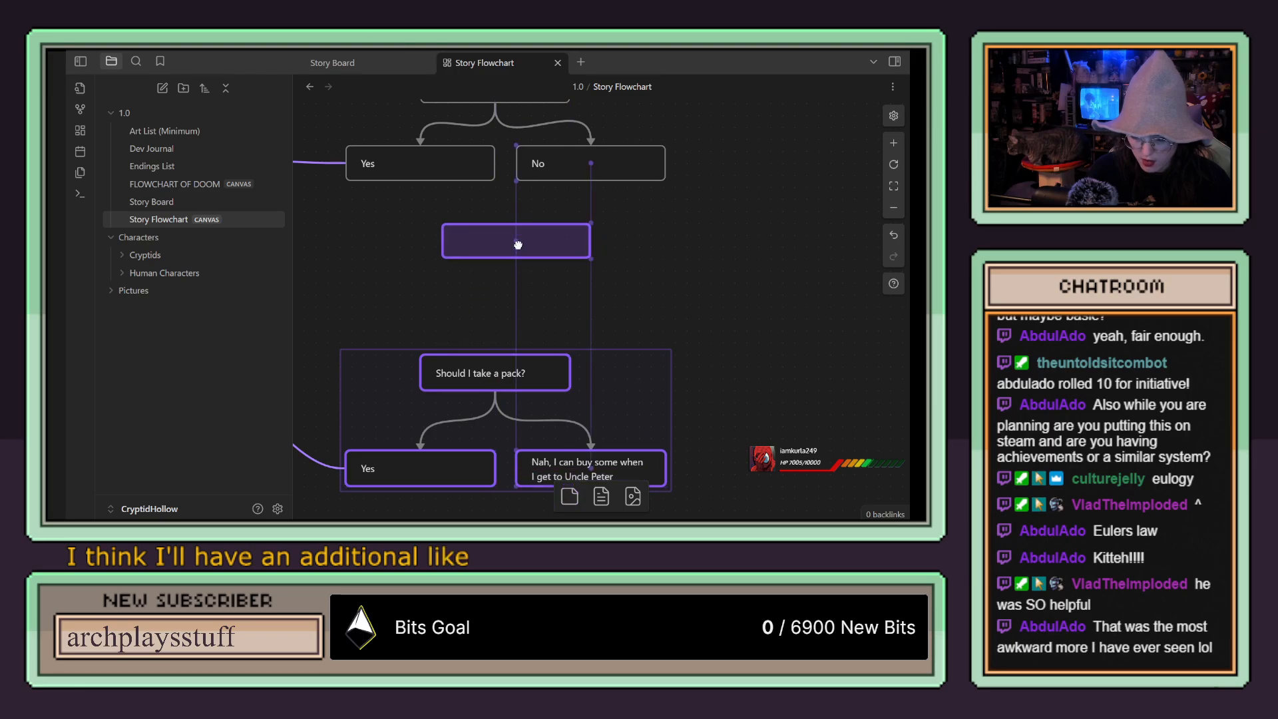
pyautogui.moveTo(570, 498); pyautogui.dragTo(685, 237)
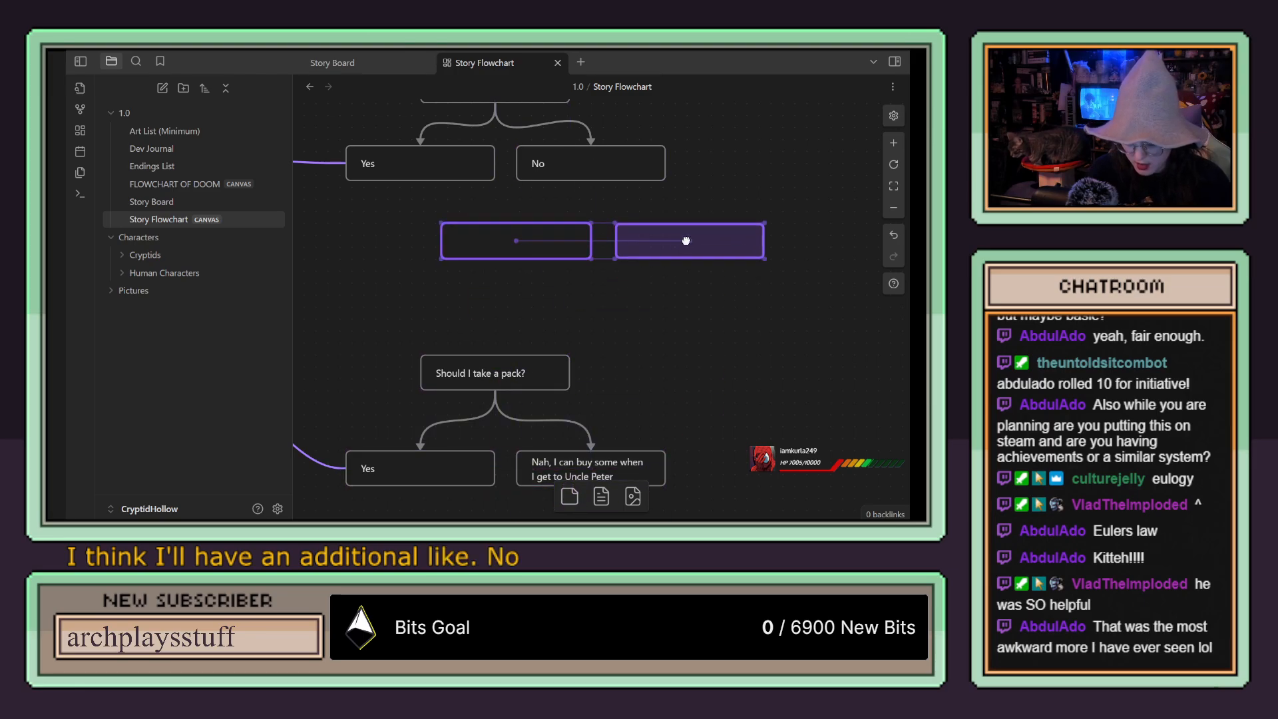
pyautogui.click(509, 246)
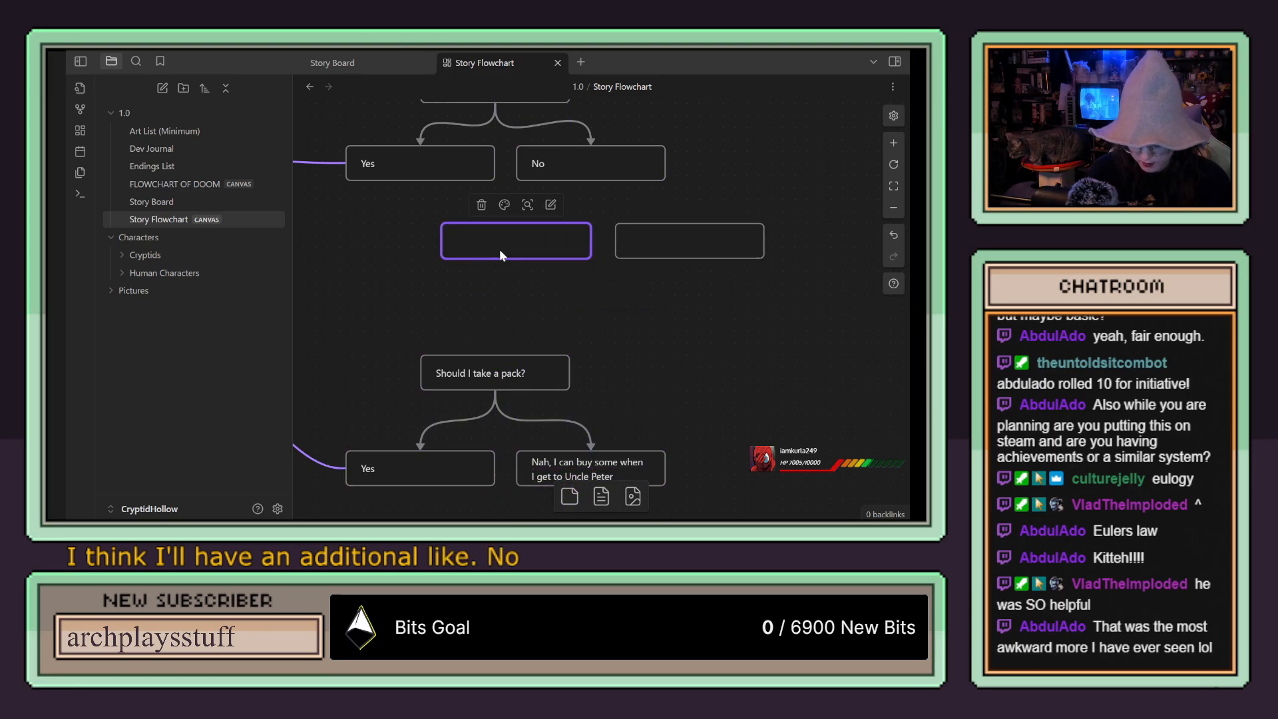
pyautogui.doubleClick(499, 249)
pyautogui.write("I don't know")
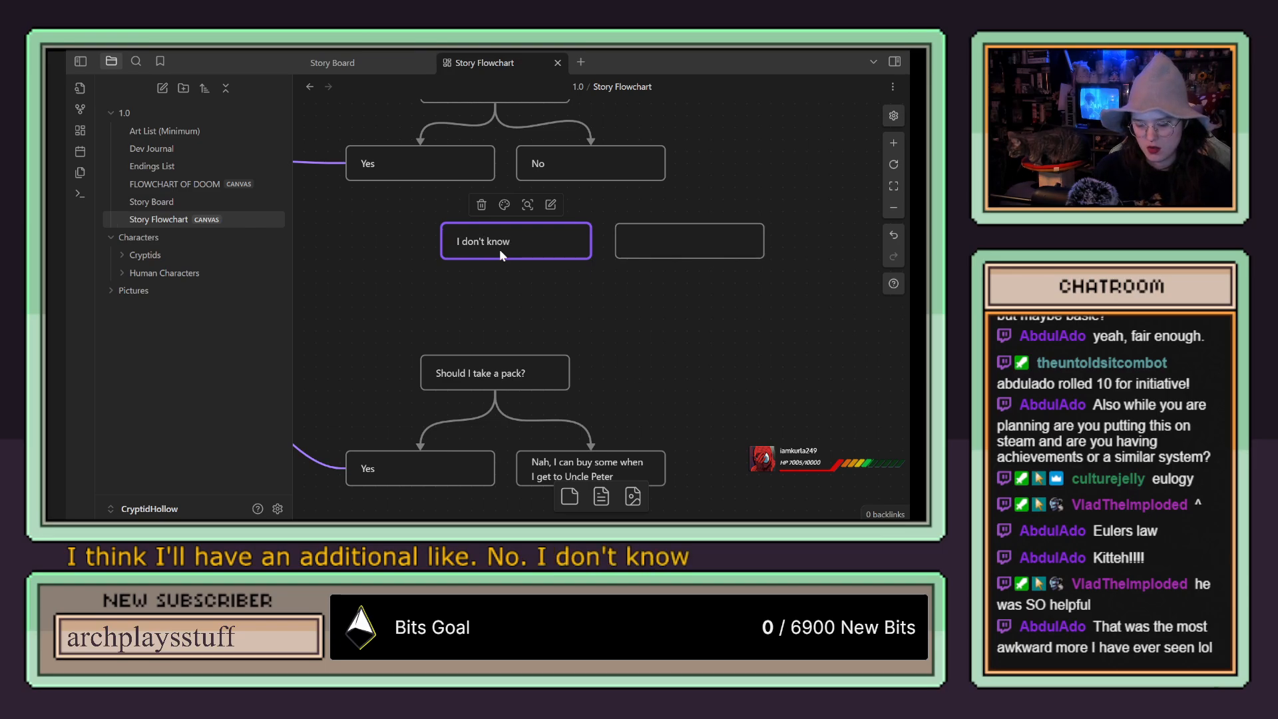
pyautogui.press('BackSpace')
pyautogui.press('BackSpace')
pyautogui.press('BackSpace')
pyautogui.press('BackSpace')
pyautogui.press('BackSpace')
pyautogui.press('BackSpace')
pyautogui.press('BackSpace')
pyautogui.press('BackSpace')
pyautogui.press('BackSpace')
pyautogui.press('BackSpace')
pyautogui.press('BackSpace')
pyautogui.press('BackSpace')
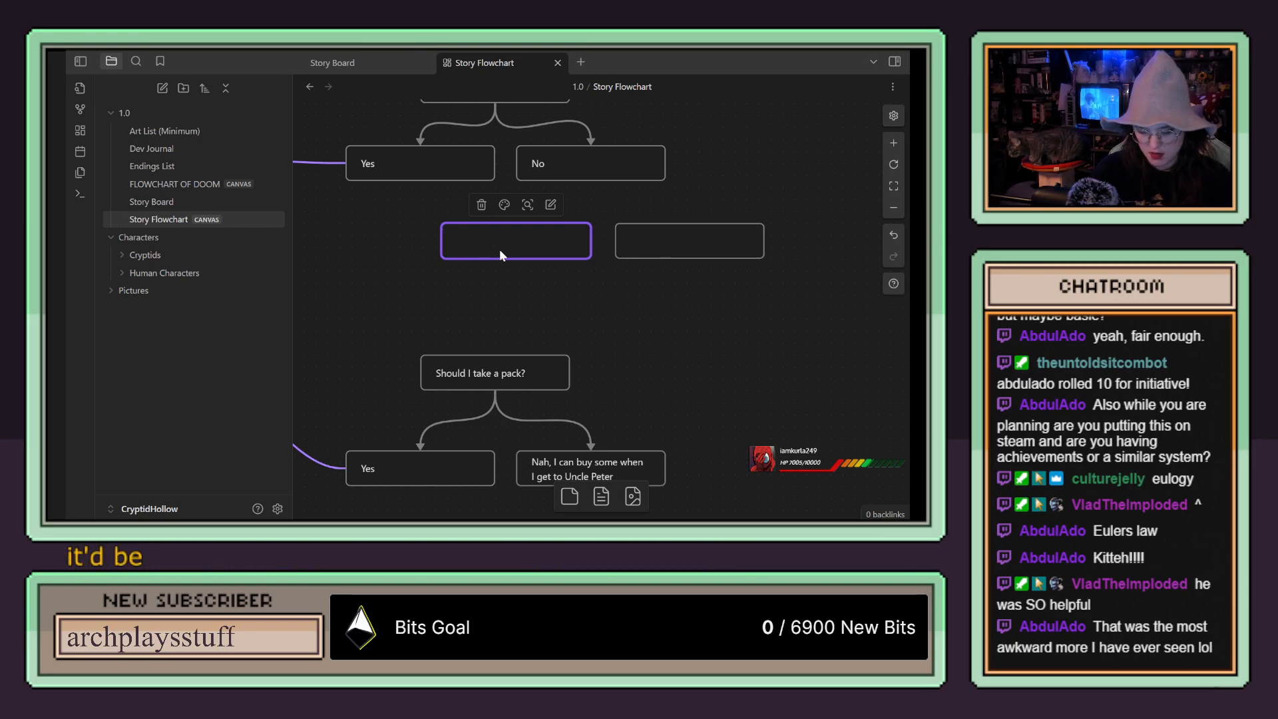
# Step: Fill the two new cards below "No" with "I'm too sad" and "I think you would do better"
pyautogui.write('I')
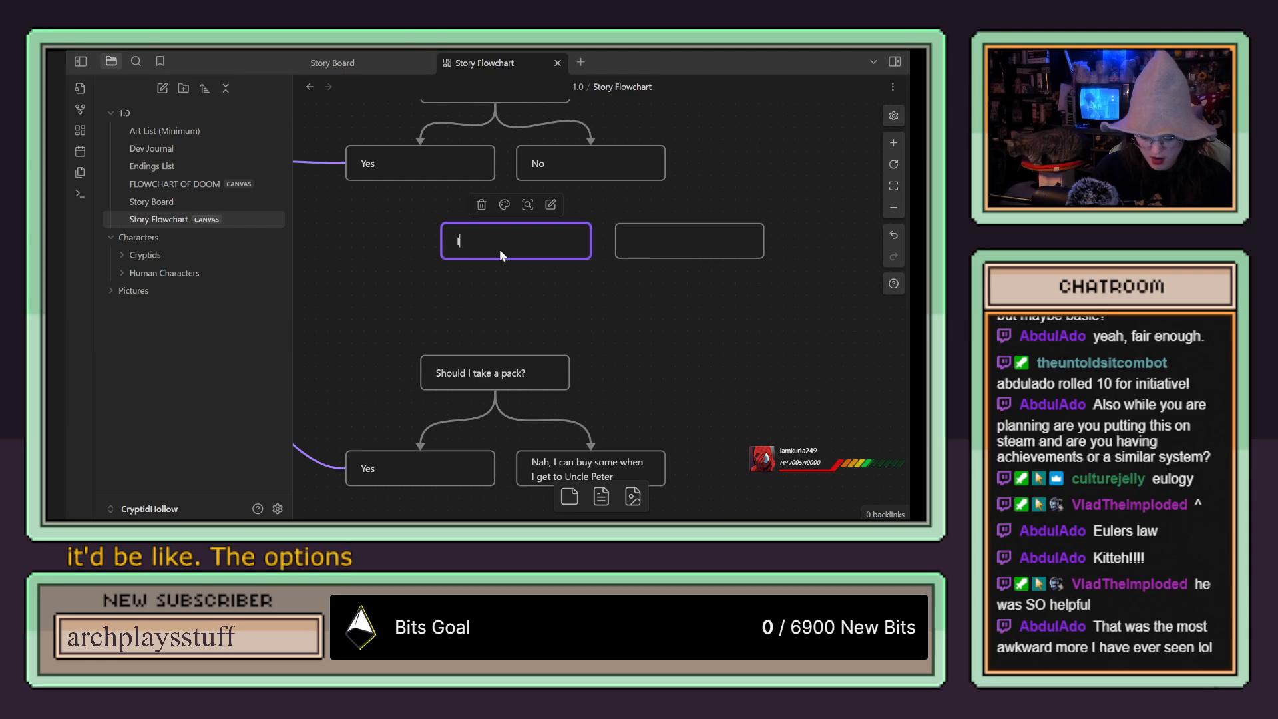
pyautogui.write("'m too sad")
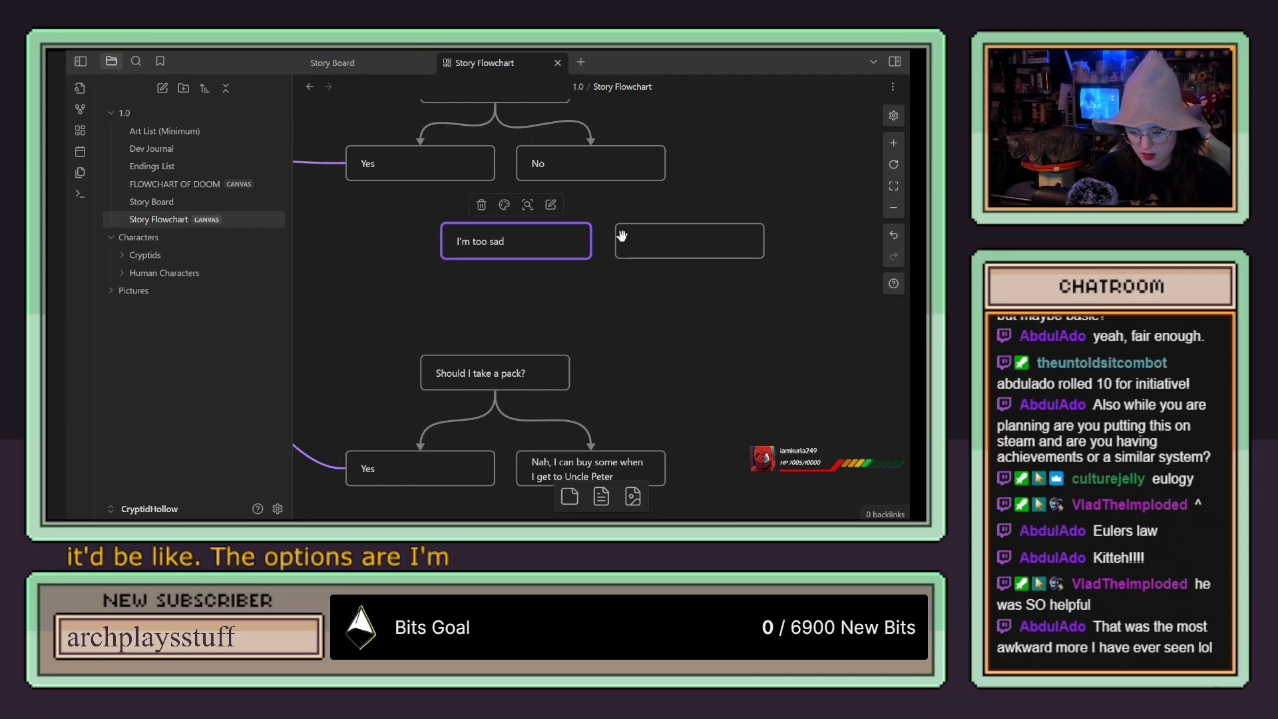
pyautogui.click(671, 241)
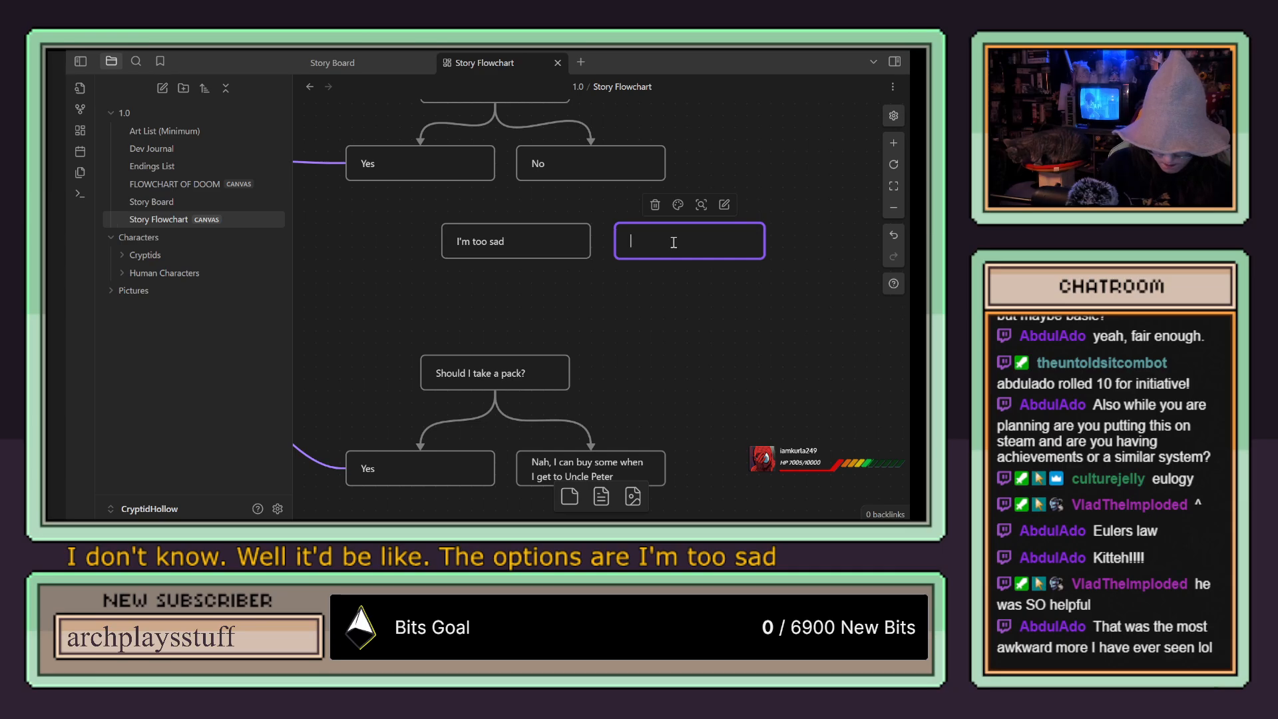
pyautogui.write('I think you would do ')
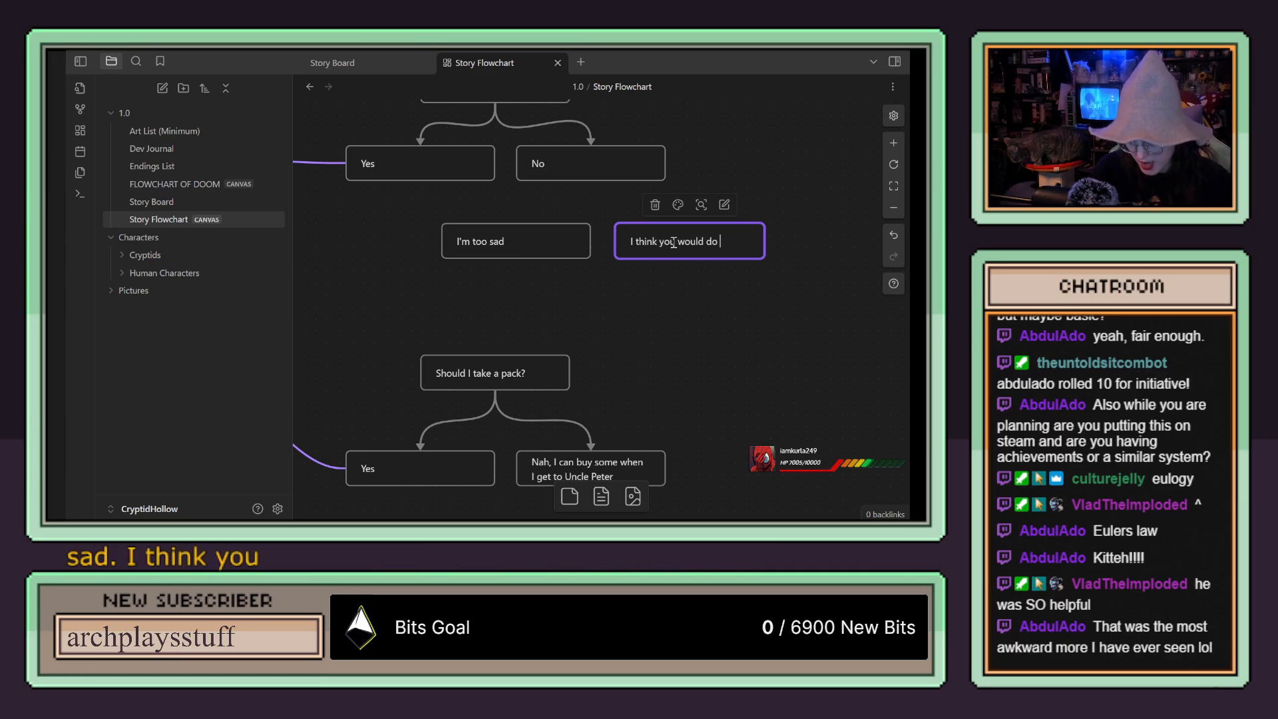
pyautogui.write('better')
# Step: Add a third empty card beside "I think you would do better" and tighten the spacing of the row
pyautogui.moveTo(570, 497); pyautogui.dragTo(852, 241)
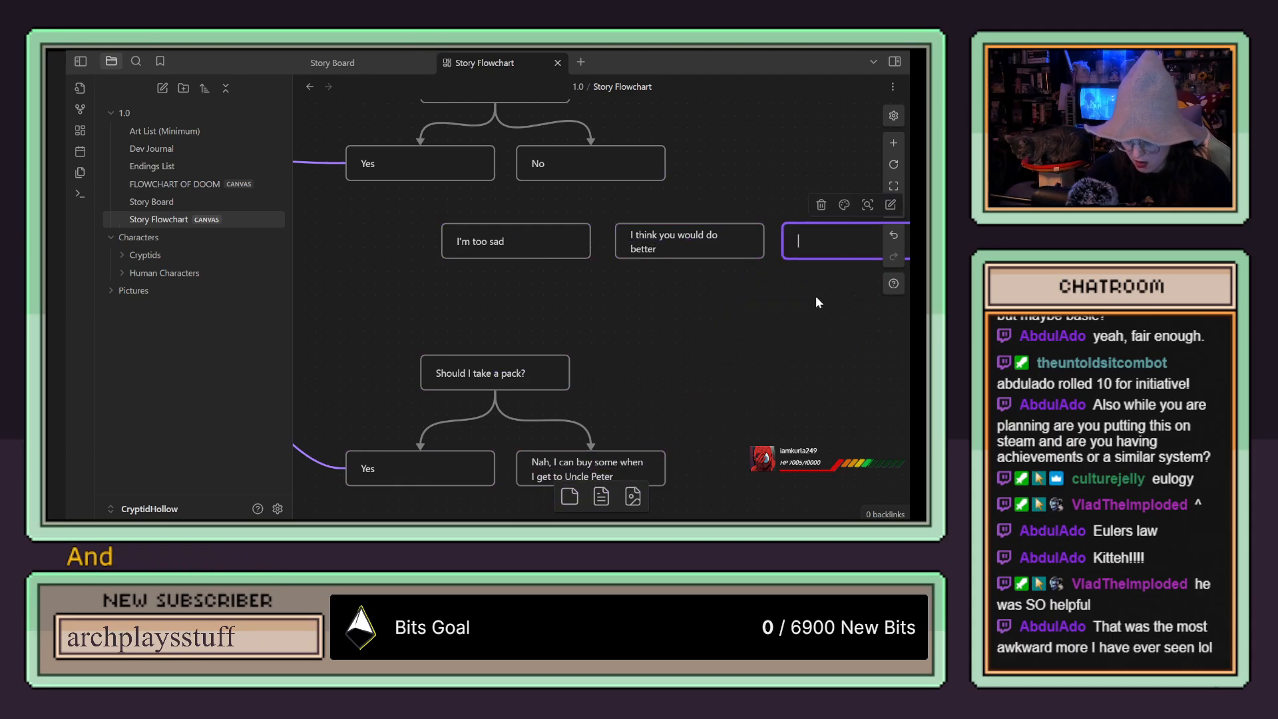
pyautogui.moveTo(657, 246); pyautogui.dragTo(650, 247)
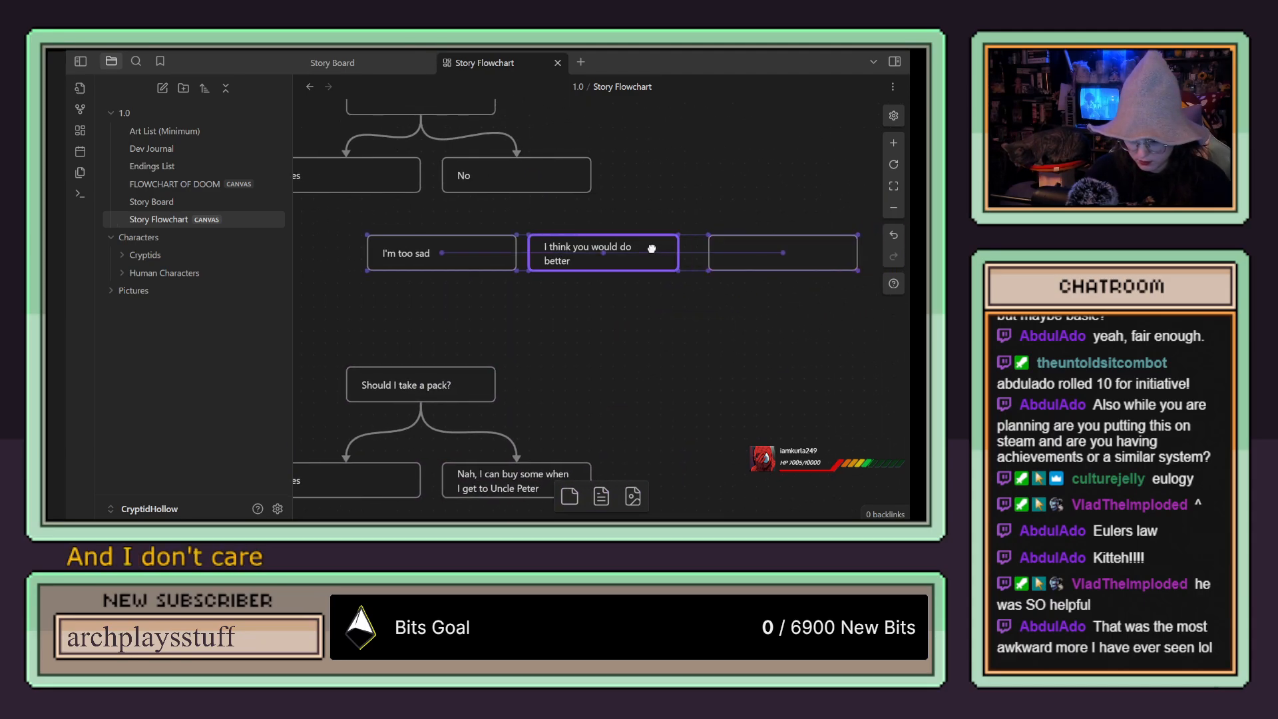
pyautogui.moveTo(760, 251); pyautogui.dragTo(747, 251)
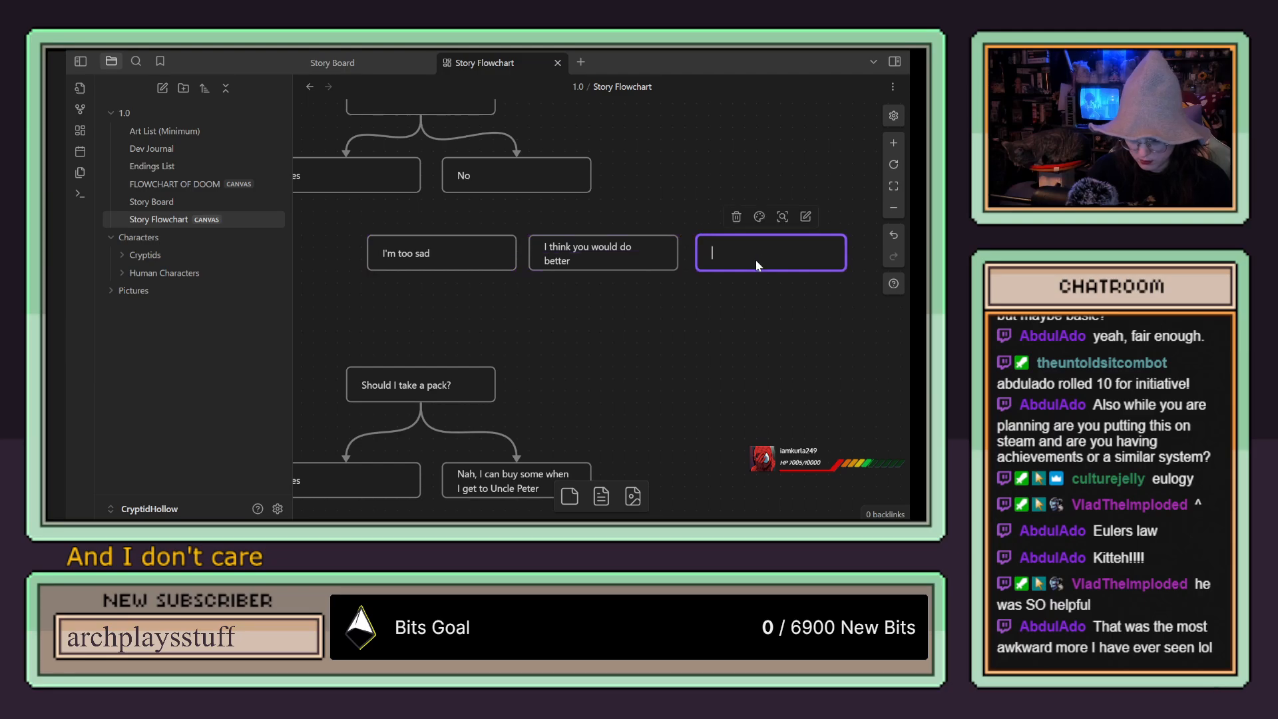
pyautogui.click(758, 315)
pyautogui.moveTo(756, 251); pyautogui.dragTo(747, 255)
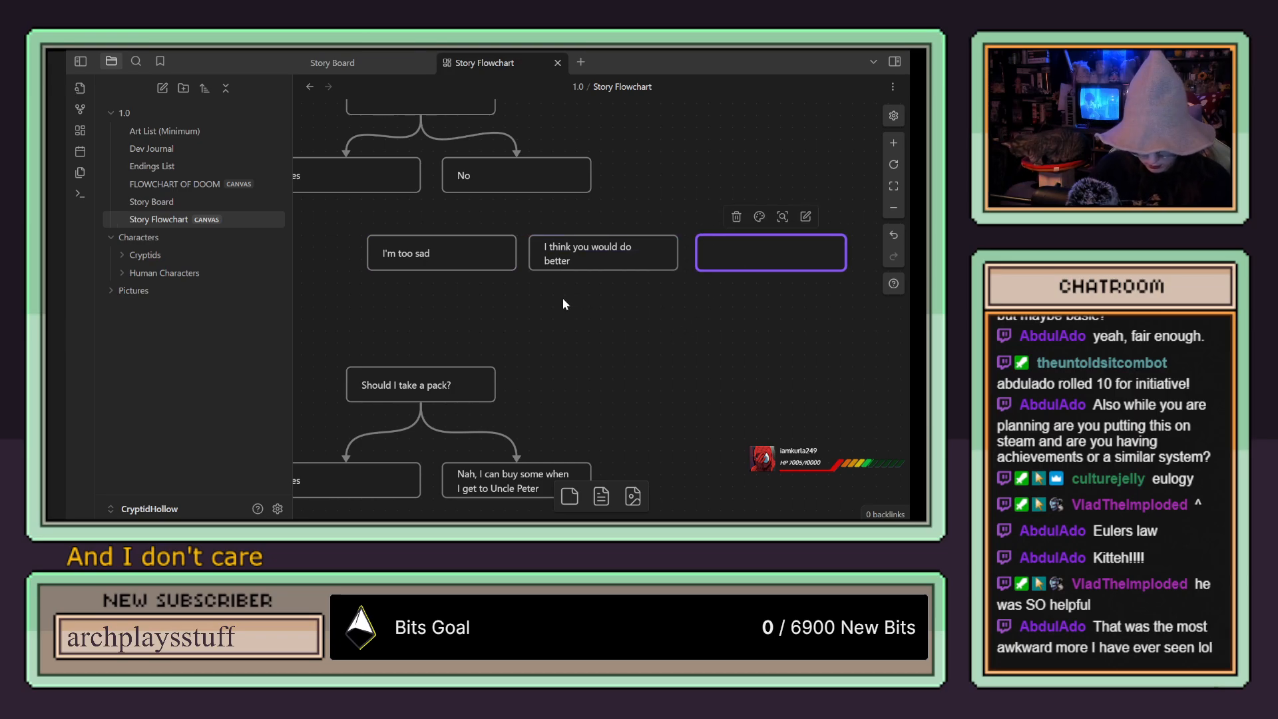
# Step: Fill the third card in the row with "I don't care"
pyautogui.write("I don't care")
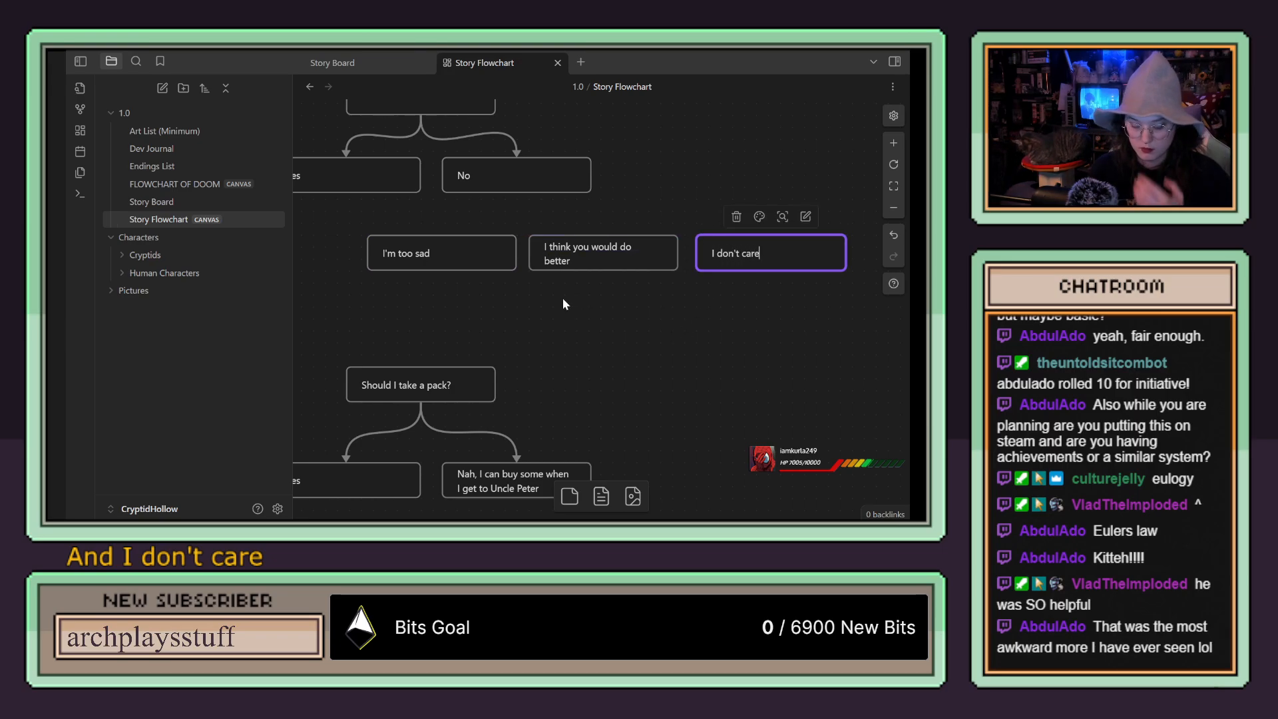
pyautogui.click(563, 299)
# Step: Connect the "No" card to "I'm too sad", "I think you would do better" and "I don't care"
pyautogui.moveTo(516, 193); pyautogui.dragTo(441, 236)
pyautogui.moveTo(519, 198); pyautogui.dragTo(596, 237)
pyautogui.moveTo(517, 198); pyautogui.dragTo(765, 232)
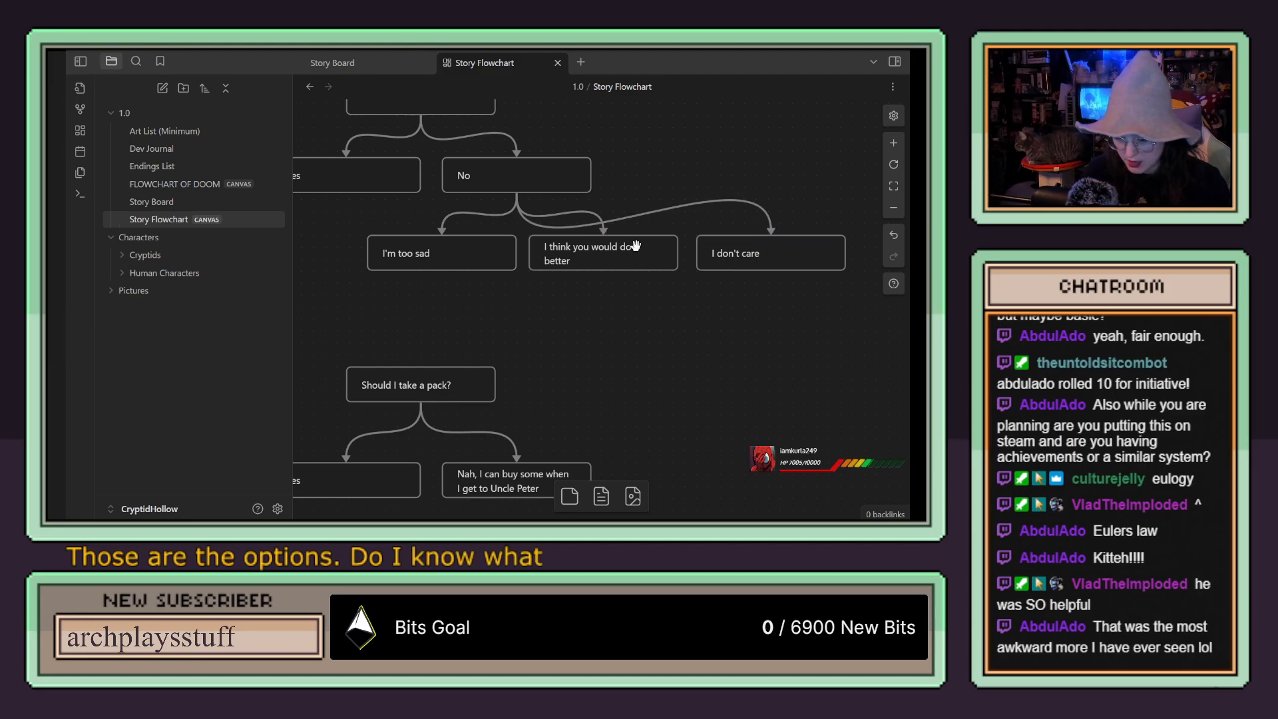
# Step: Lower the "I think you would do better" card beneath its two neighbouring answer cards
pyautogui.moveTo(653, 251); pyautogui.dragTo(648, 315)
pyautogui.moveTo(650, 392); pyautogui.dragTo(788, 364)
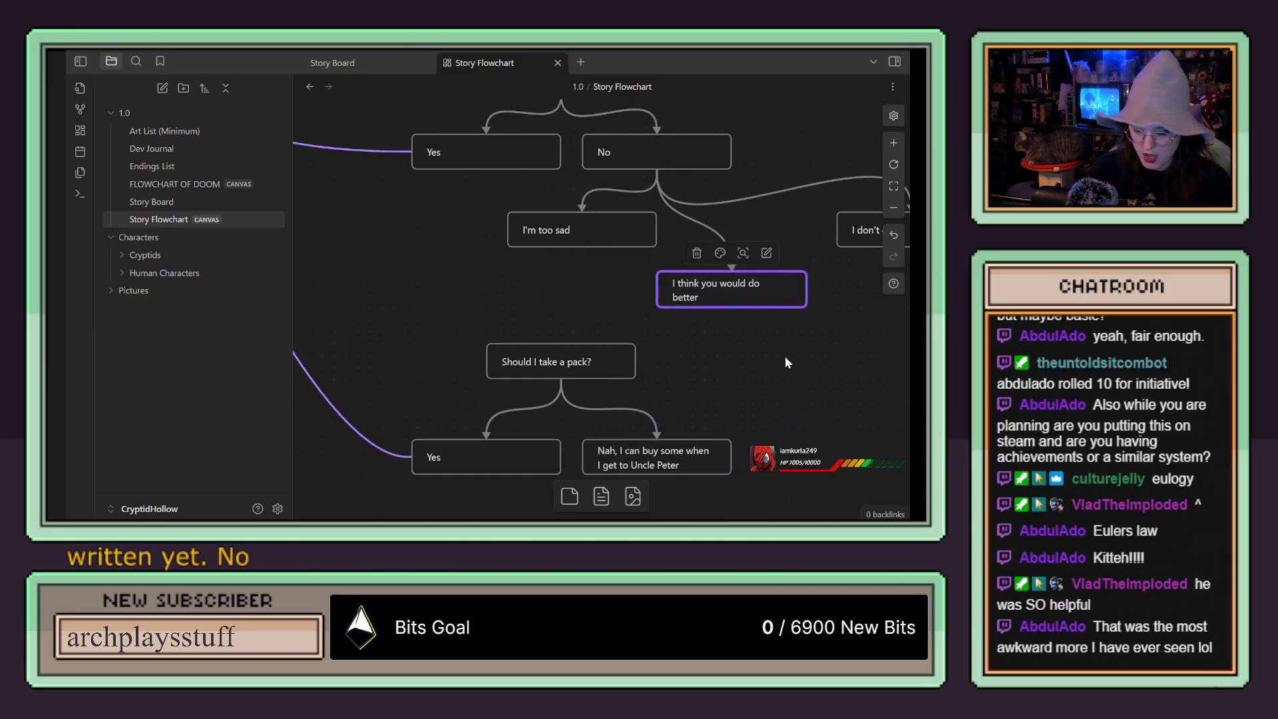
pyautogui.moveTo(593, 327); pyautogui.dragTo(593, 266)
pyautogui.scroll(2, 591, 273)
pyautogui.scroll(-5, 589, 273)
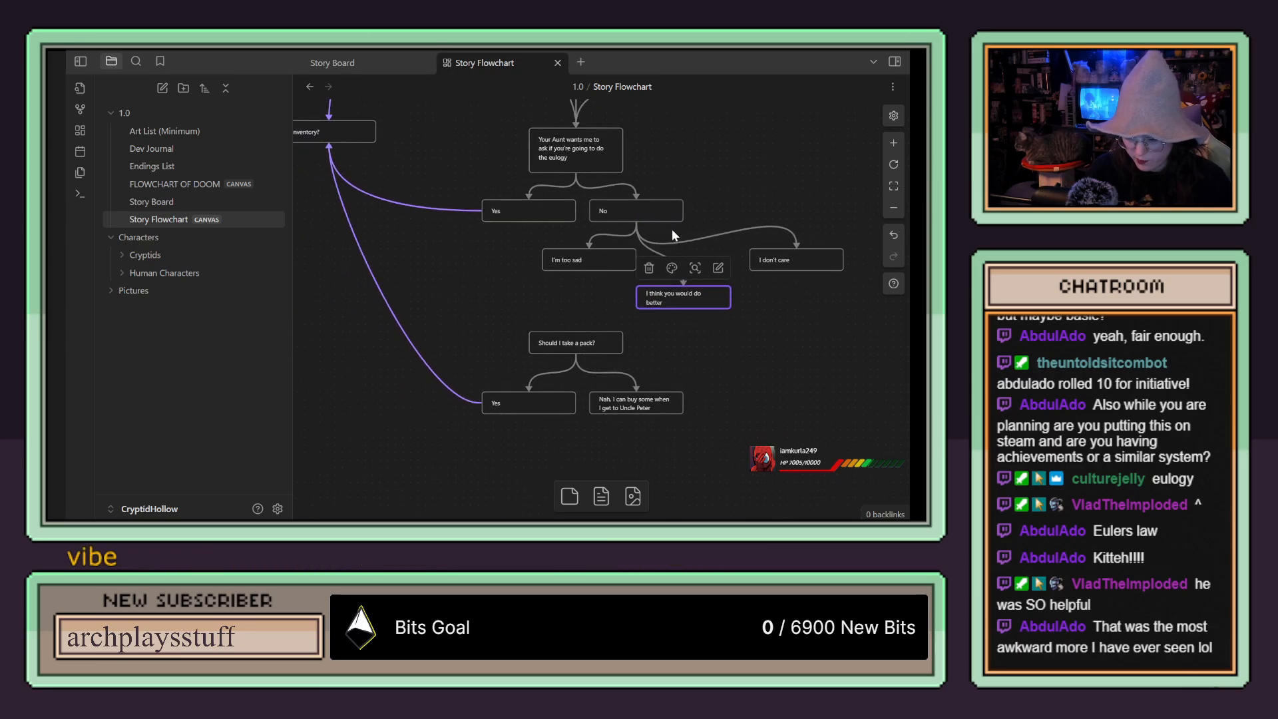
# Step: Select the pack question with its two answer cards and move the group well below the eulogy answers
pyautogui.moveTo(531, 223); pyautogui.dragTo(522, 268)
pyautogui.scroll(-2, 746, 395)
pyautogui.click(735, 283)
pyautogui.moveTo(744, 267); pyautogui.dragTo(460, 373)
pyautogui.moveTo(673, 306); pyautogui.dragTo(660, 419)
# Step: Enlarge the "Inventory?" card into a big box and move it further away from the dialogue cards
pyautogui.scroll(-2, 333, 240)
pyautogui.scroll(-4, 341, 238)
pyautogui.scroll(5, 505, 220)
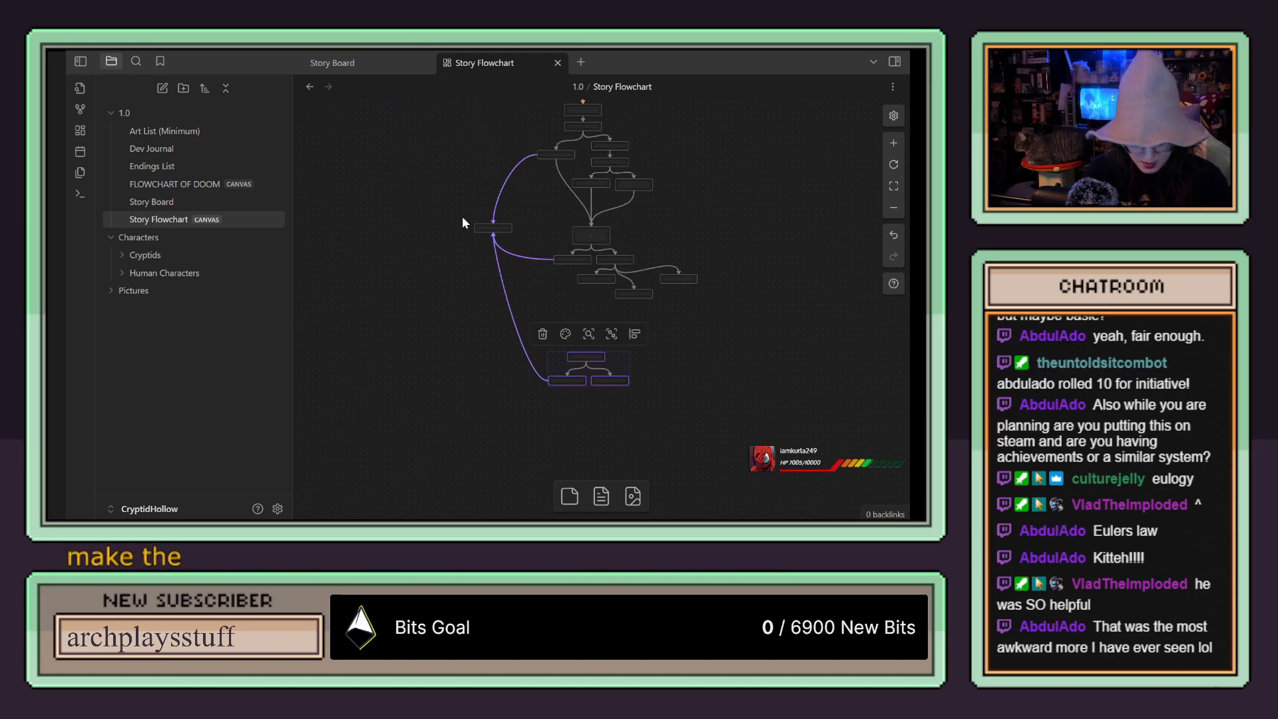
pyautogui.moveTo(516, 243); pyautogui.dragTo(517, 340)
pyautogui.moveTo(492, 266); pyautogui.dragTo(453, 257)
pyautogui.moveTo(441, 308); pyautogui.dragTo(513, 235)
pyautogui.scroll(-4, 570, 285)
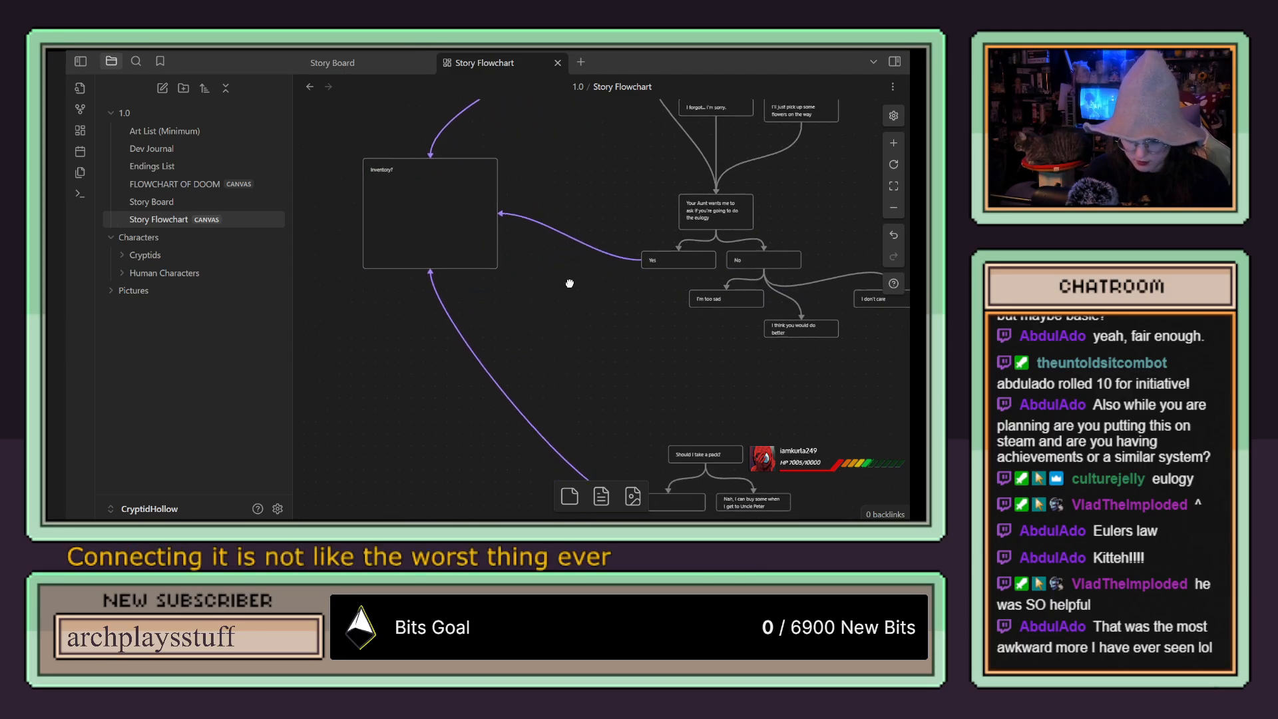
pyautogui.click(381, 122)
pyautogui.press('Delete')
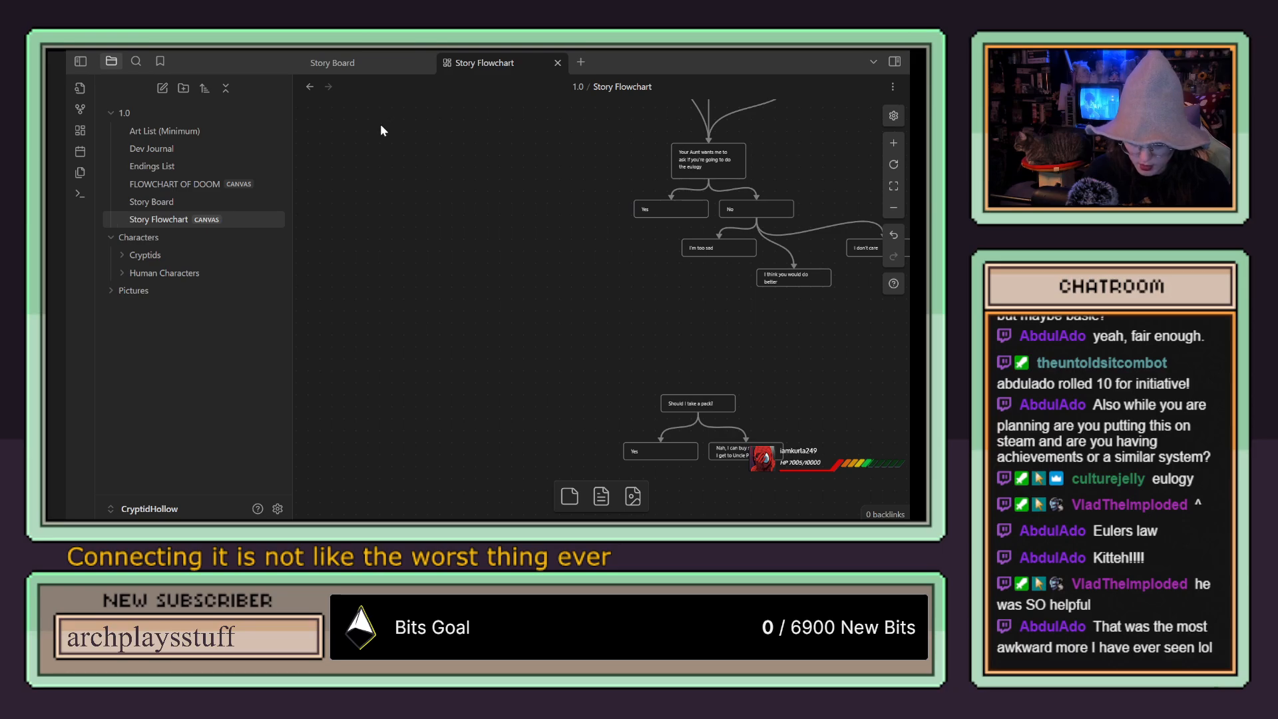
pyautogui.hotkey('ctrl', 'z')
# Step: Format the text of the "Inventory?" card as a Heading 1
pyautogui.click(377, 123)
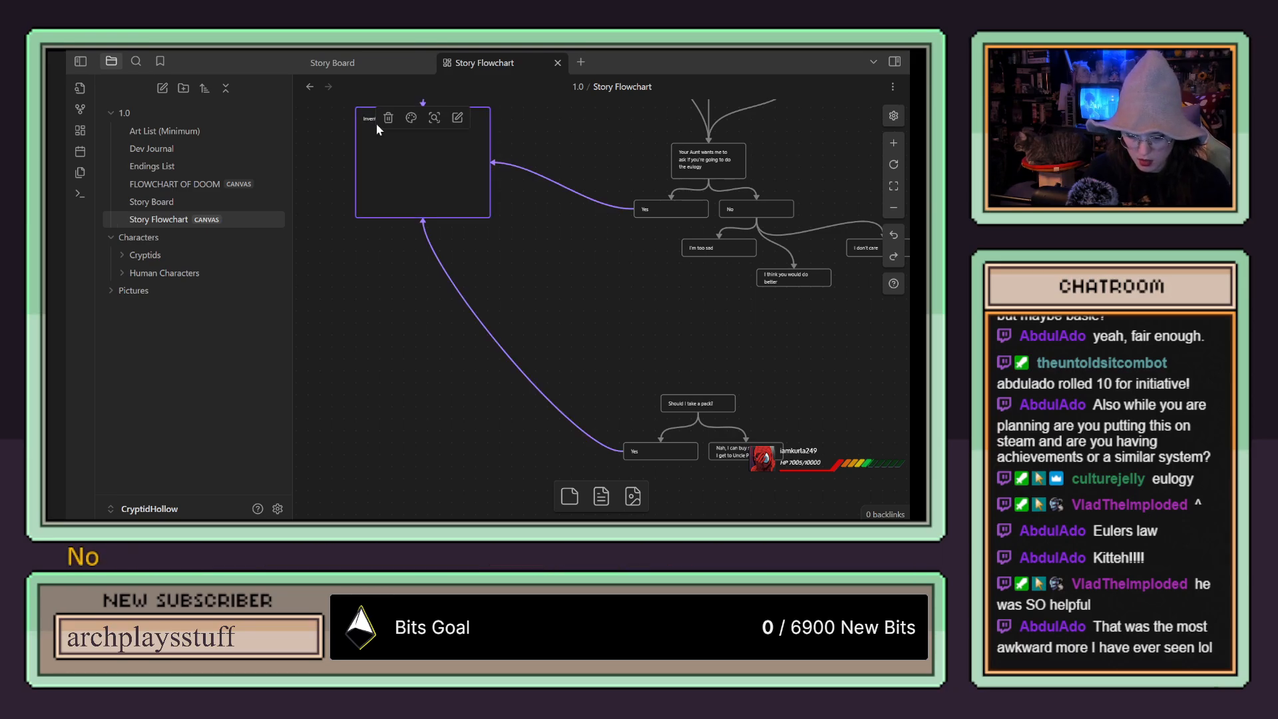
pyautogui.click(454, 121)
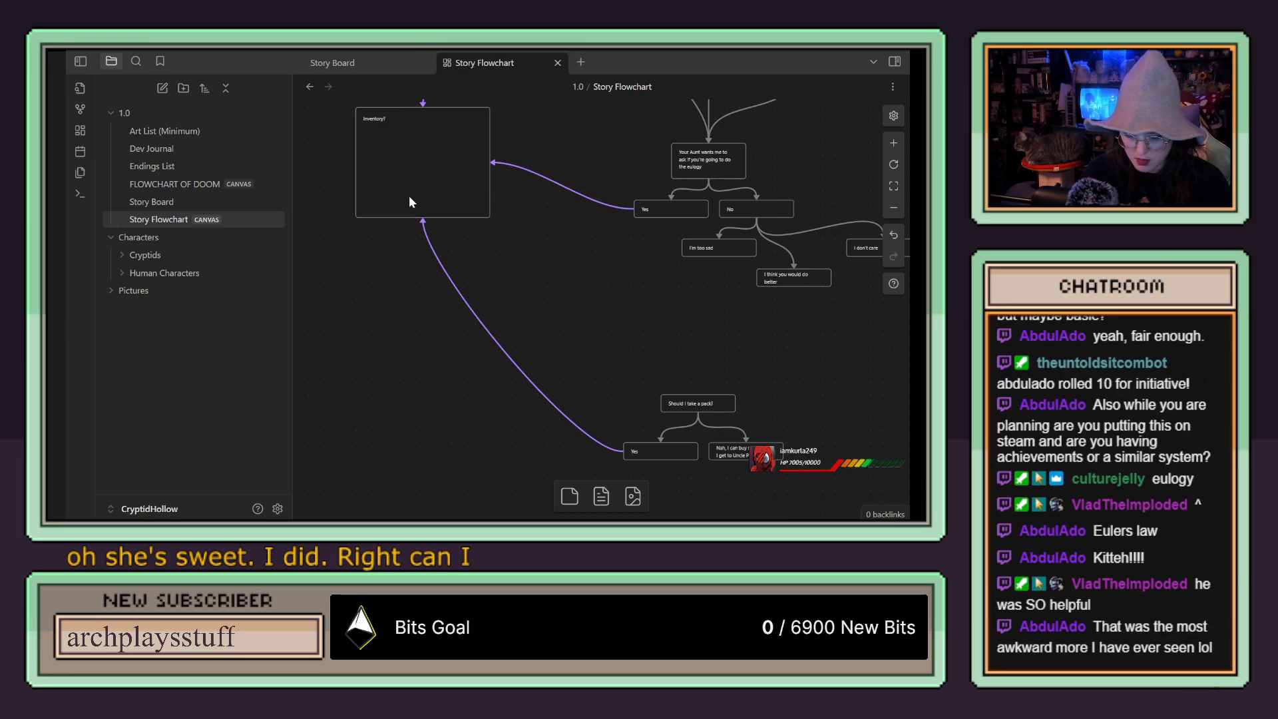
pyautogui.scroll(5, 370, 134)
pyautogui.click(441, 281)
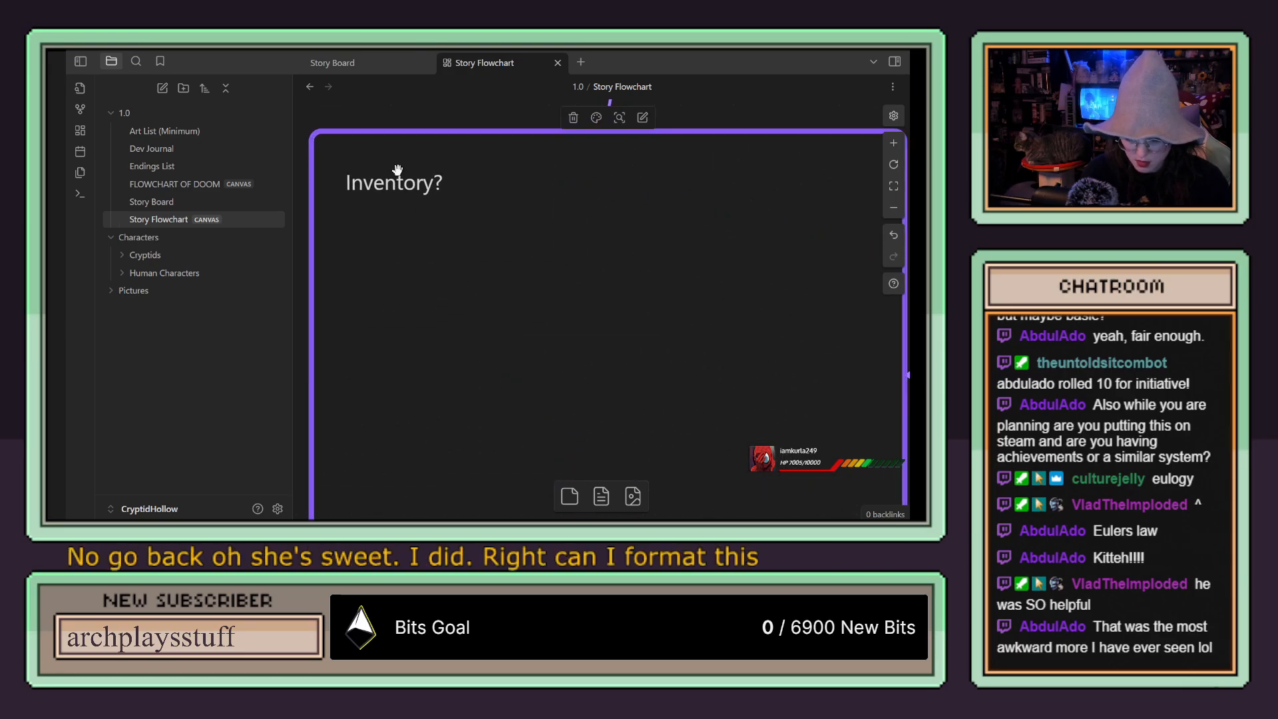
pyautogui.doubleClick(401, 194)
pyautogui.moveTo(466, 174); pyautogui.dragTo(296, 178)
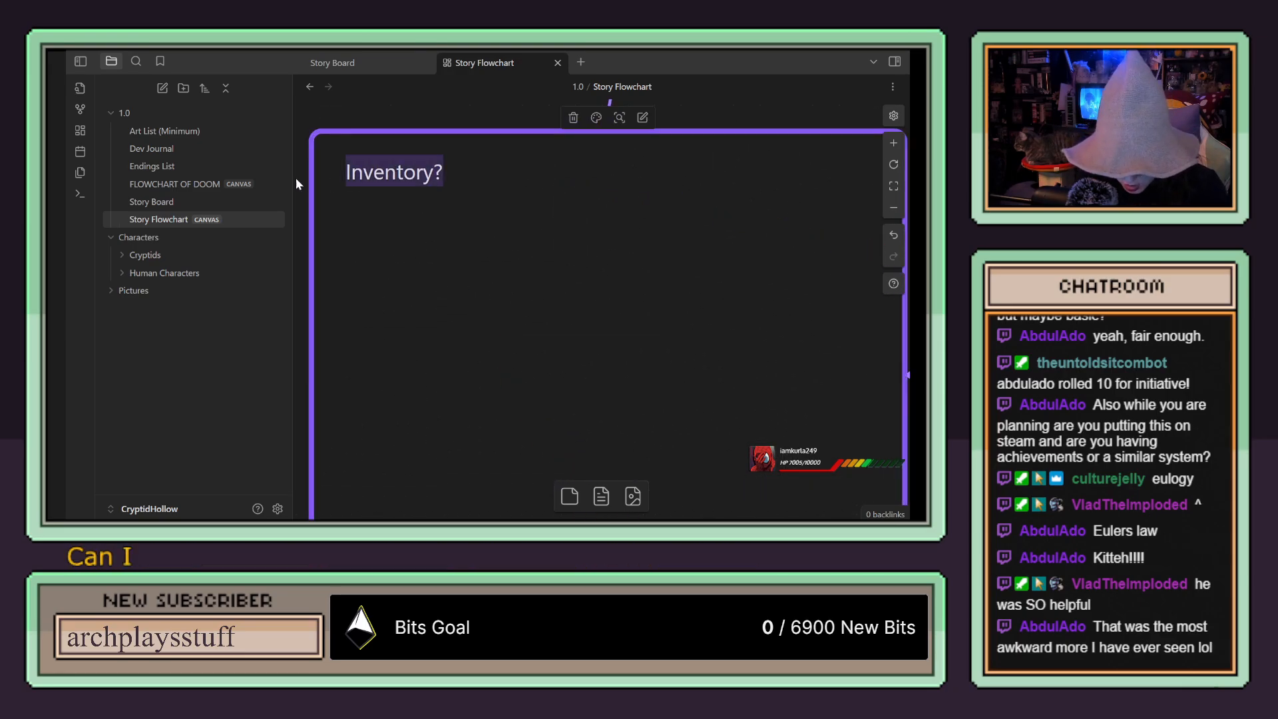
pyautogui.rightClick(397, 175)
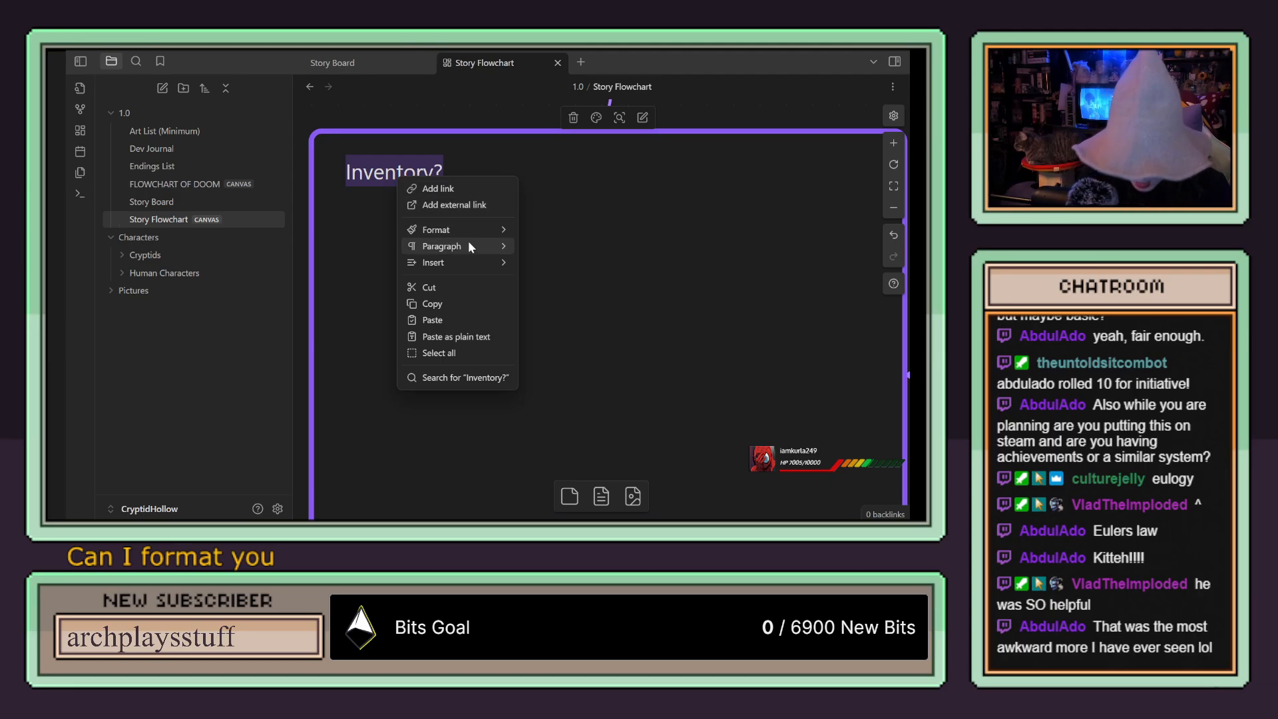
pyautogui.moveTo(469, 245)
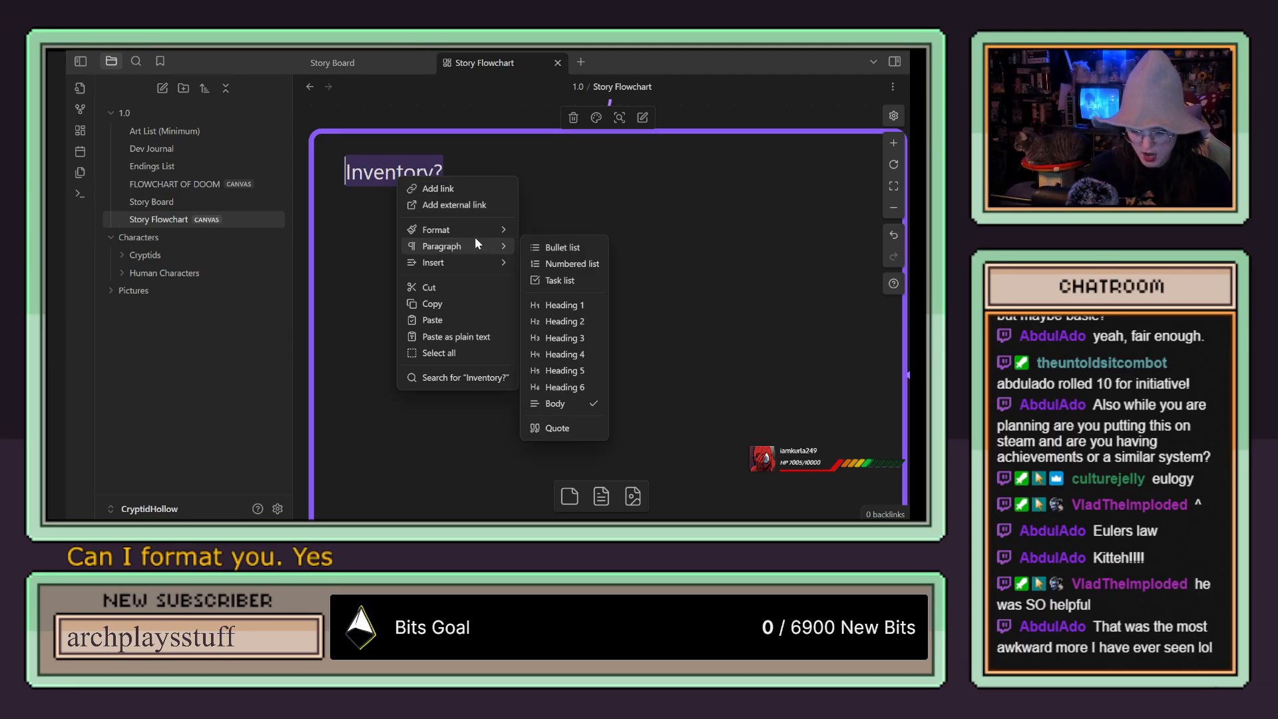
pyautogui.click(562, 305)
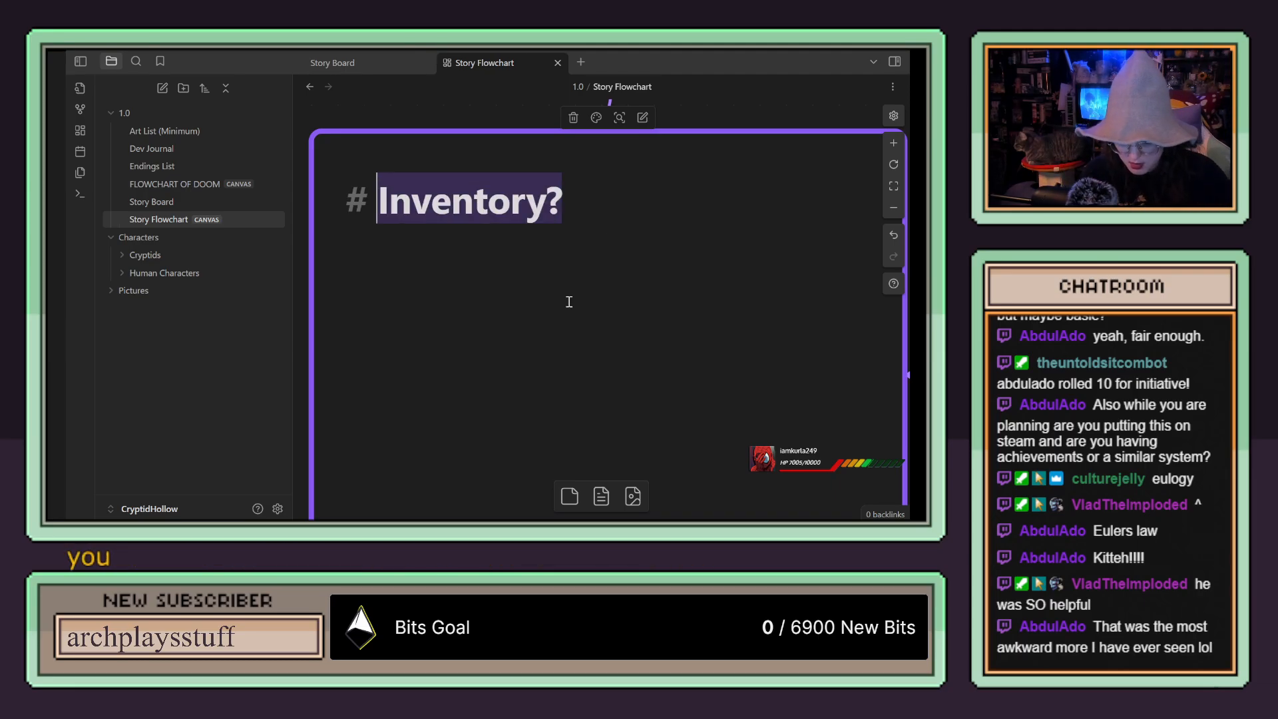
pyautogui.click(527, 197)
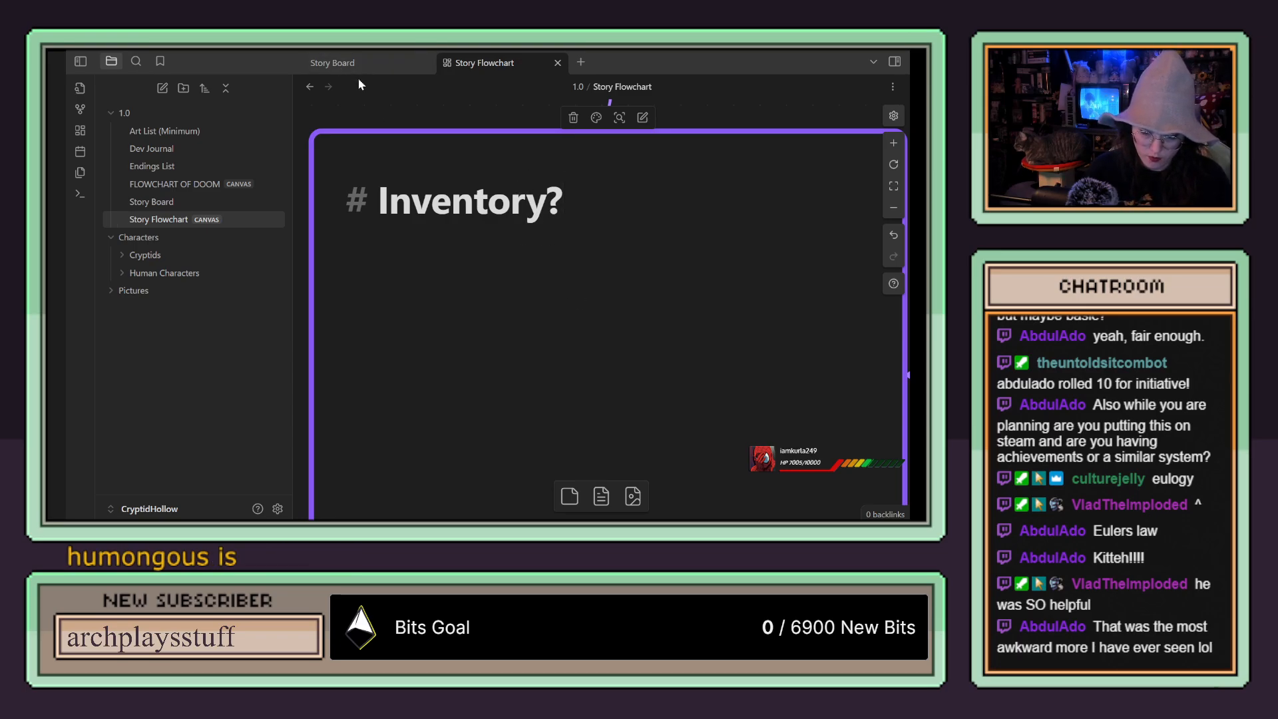
pyautogui.click(370, 110)
pyautogui.scroll(-5, 412, 139)
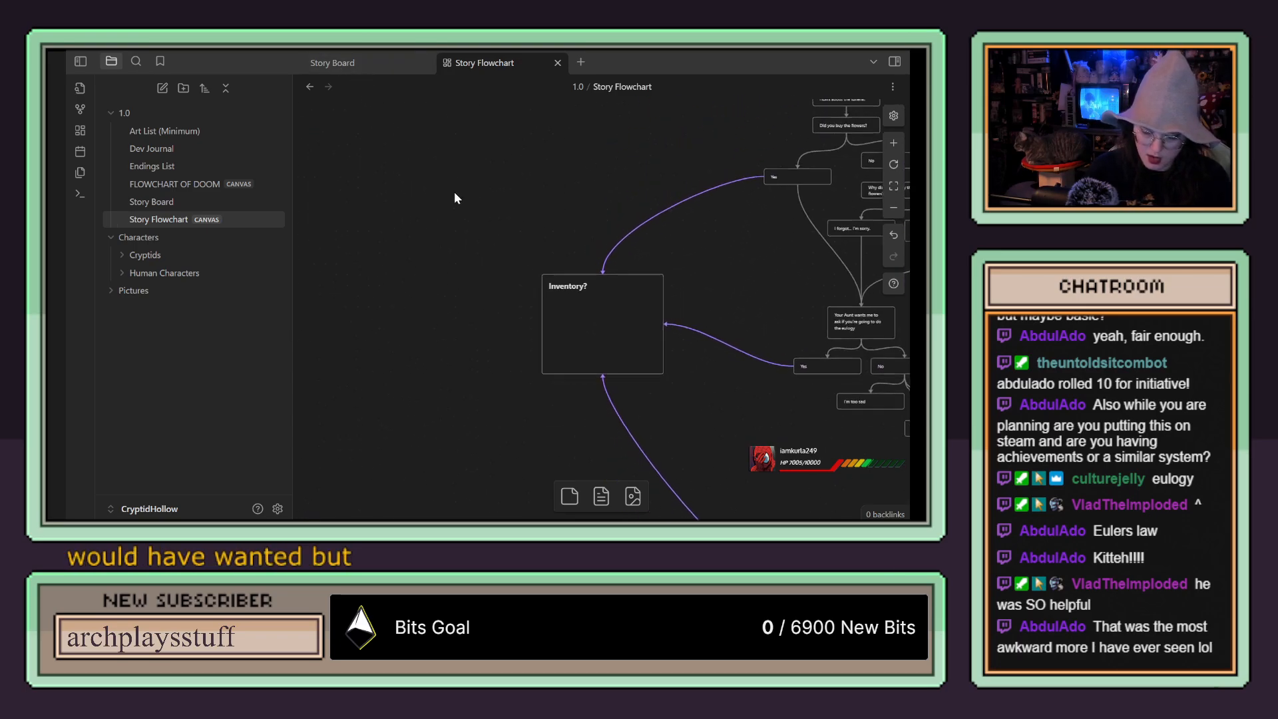
# Step: Add a new card reading "I'll see you soon!" between the eulogy answers and the pack question
pyautogui.moveTo(709, 408); pyautogui.dragTo(541, 274)
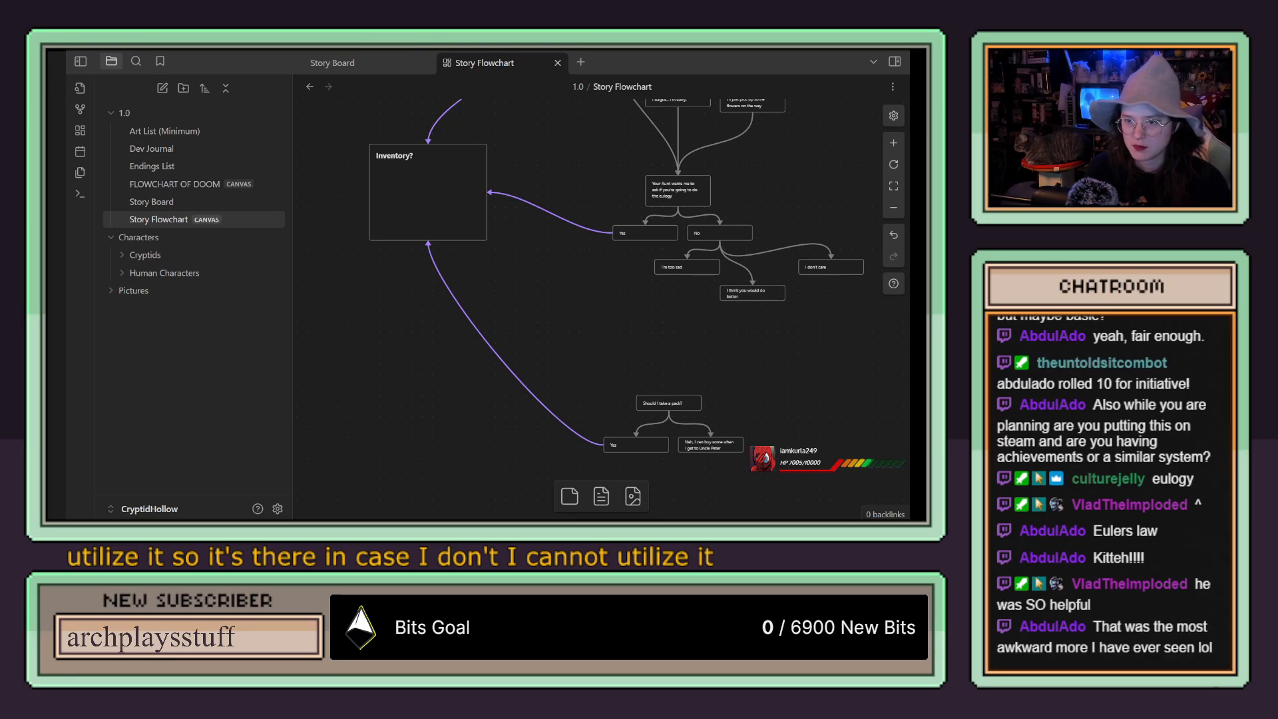
pyautogui.moveTo(728, 375); pyautogui.dragTo(673, 365)
pyautogui.scroll(1, 675, 366)
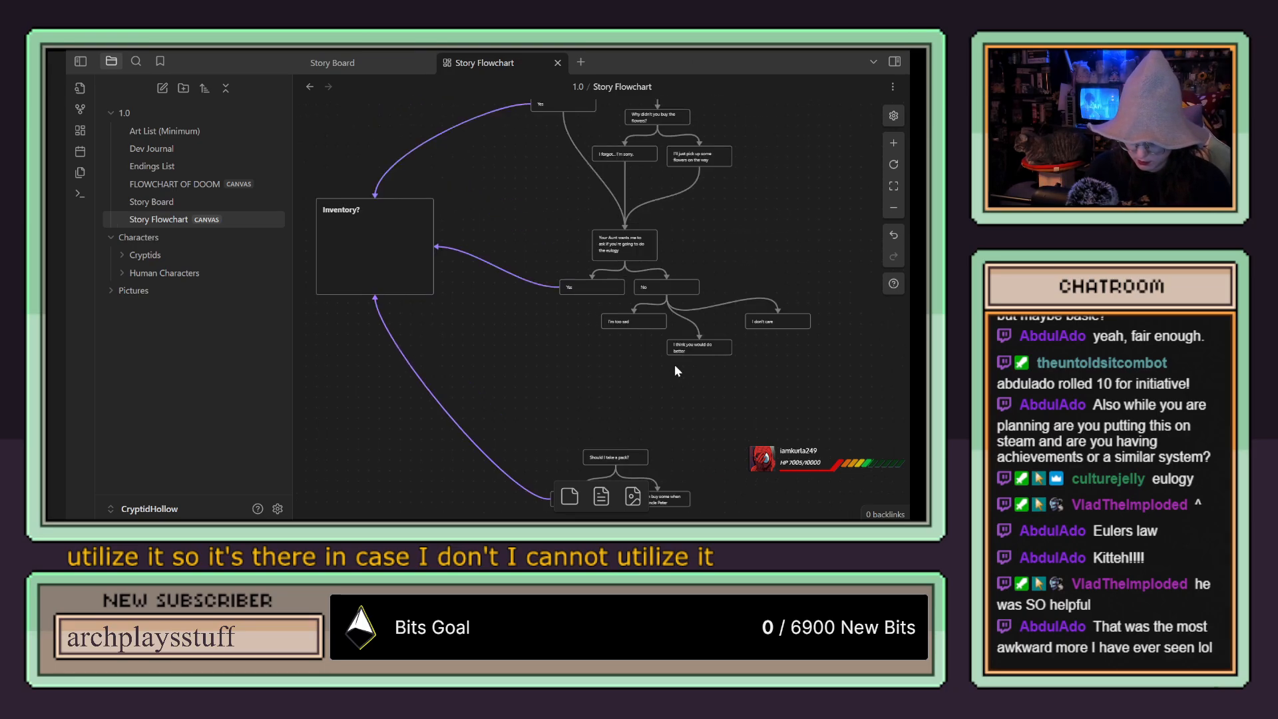
pyautogui.scroll(-1, 675, 366)
pyautogui.moveTo(583, 504); pyautogui.dragTo(623, 331)
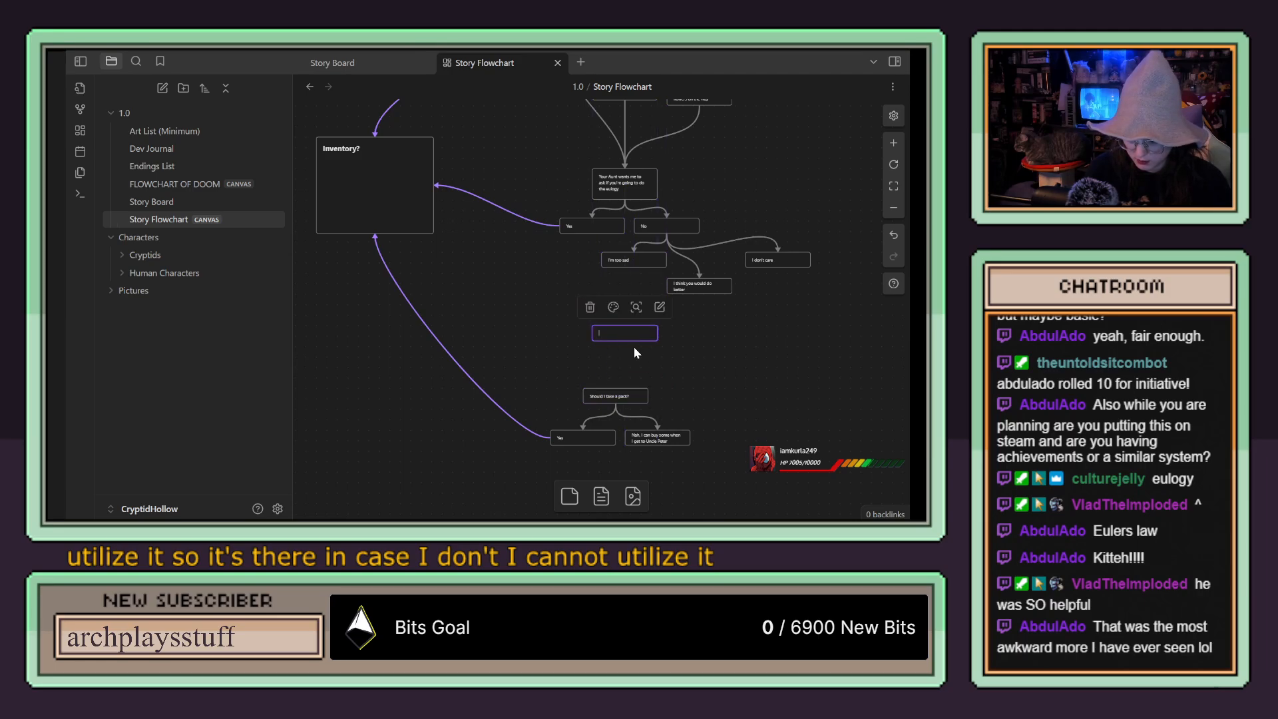
pyautogui.scroll(3, 637, 353)
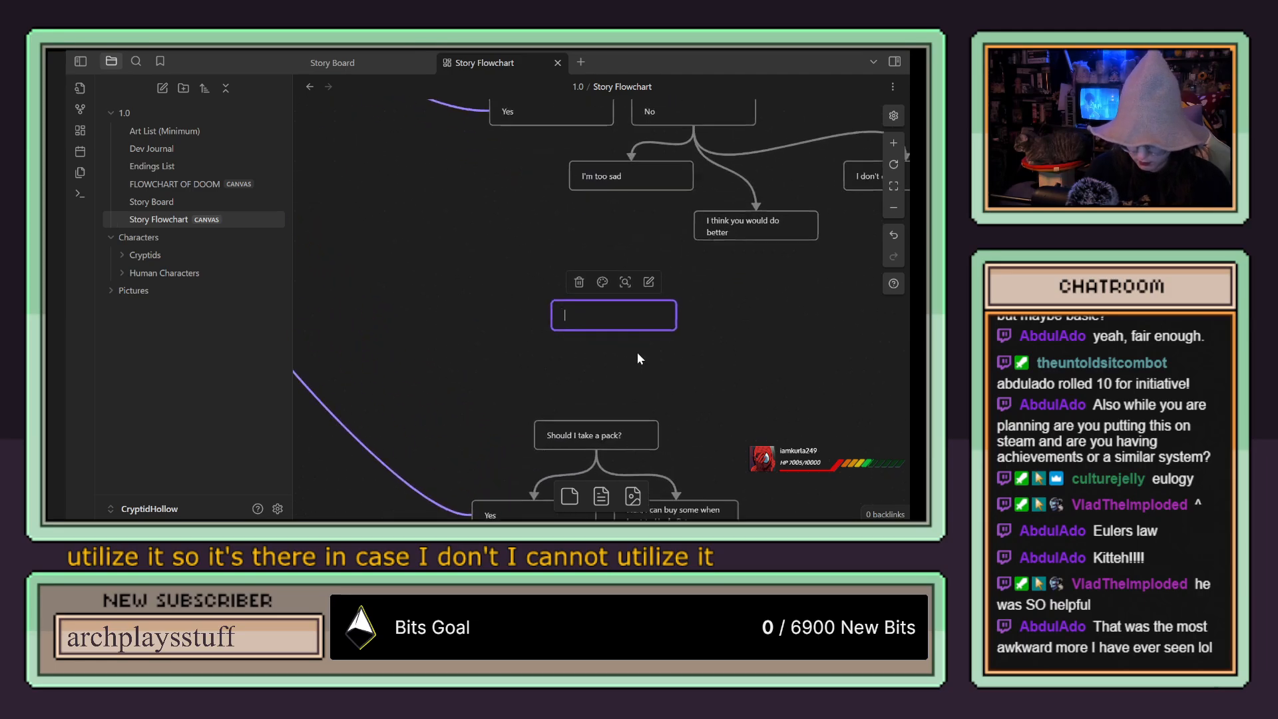
pyautogui.write("I'll se")
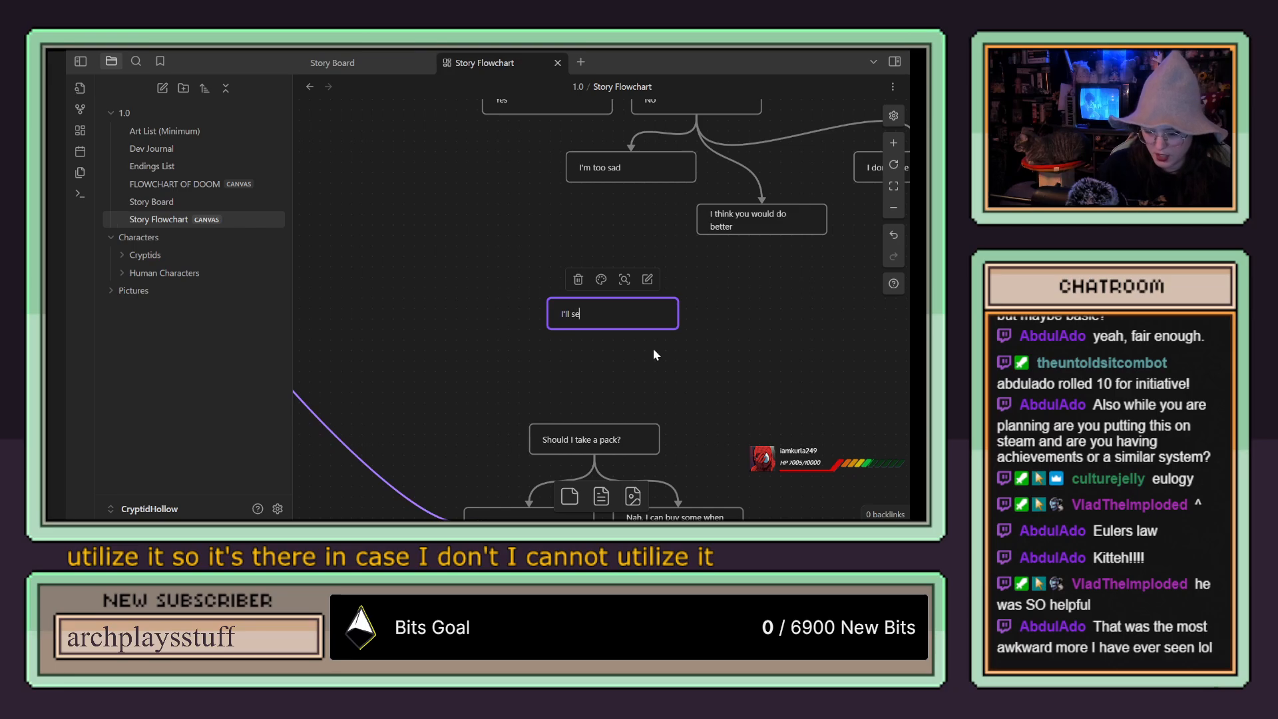
pyautogui.write('e you soon!')
# Step: Connect the eulogy "Yes" card and the "I'm too sad" card to the "I'll see you soon!" card
pyautogui.click(537, 138)
pyautogui.moveTo(547, 114); pyautogui.dragTo(612, 308)
pyautogui.moveTo(631, 182); pyautogui.dragTo(619, 307)
# Step: Append "Uncle Peter hangs up" to the text of the "I'll see you soon!" card
pyautogui.doubleClick(633, 315)
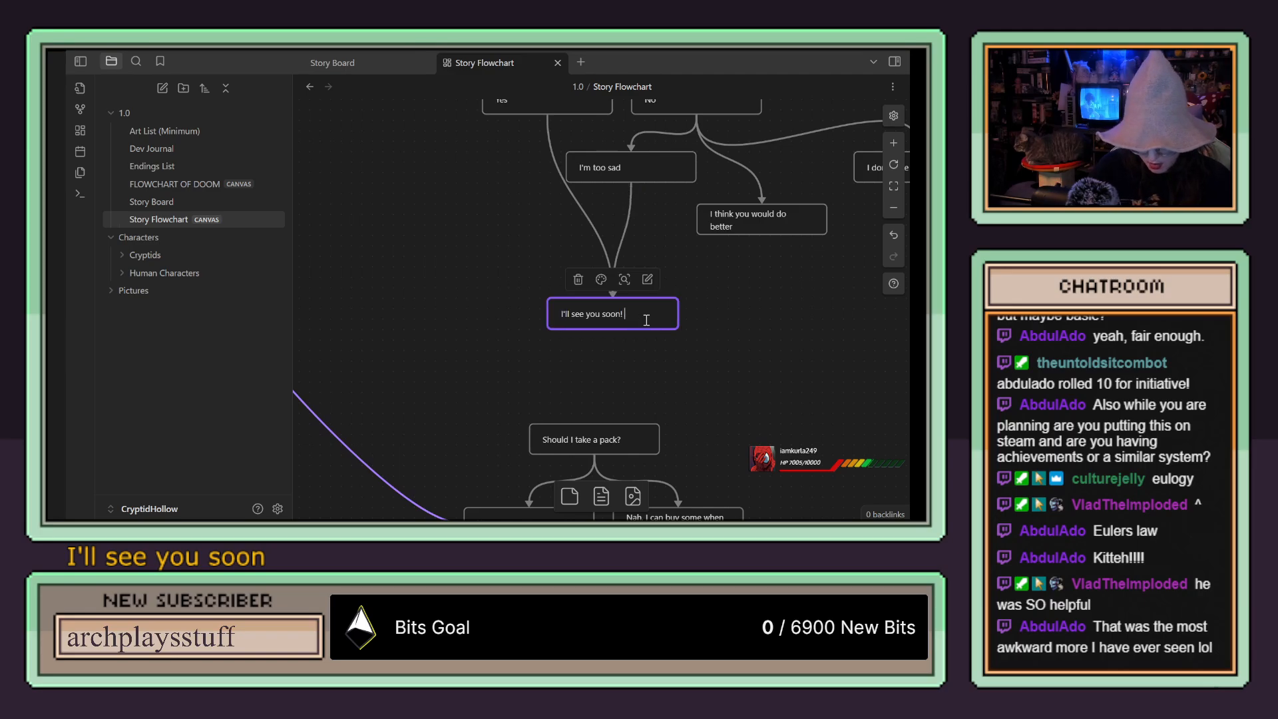
pyautogui.write('Uncle Peter hangs up')
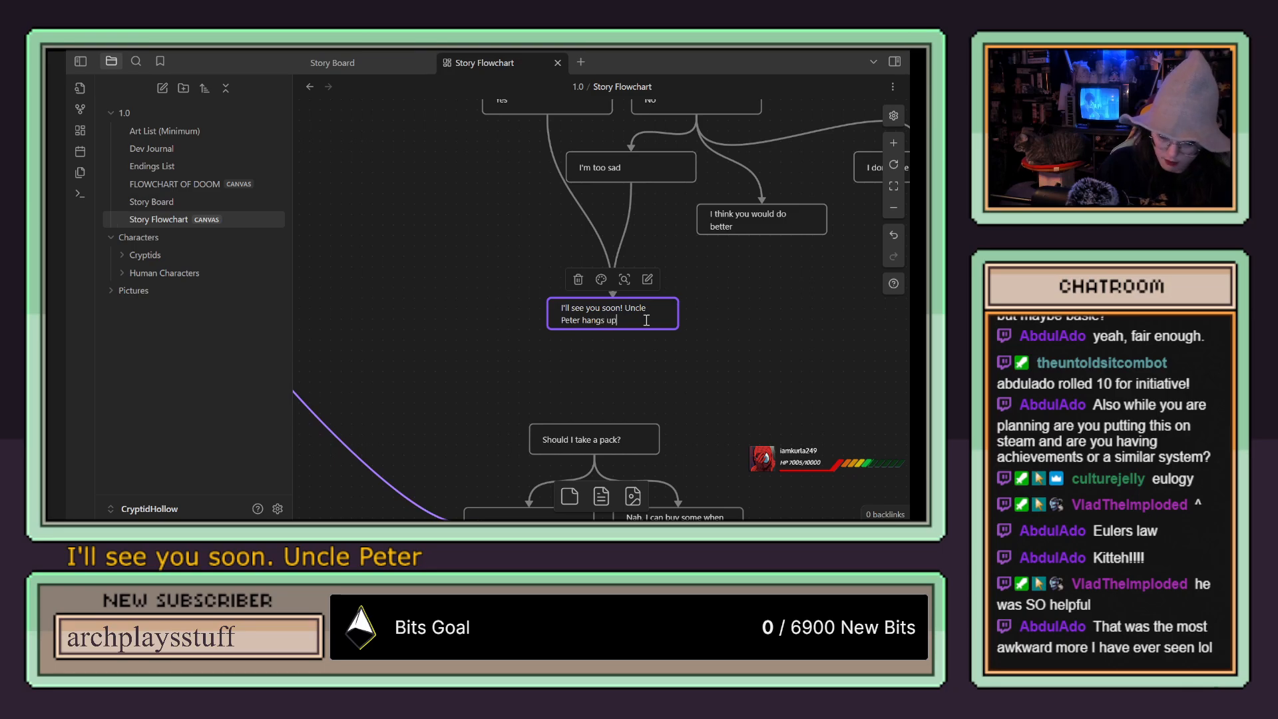
pyautogui.click(782, 287)
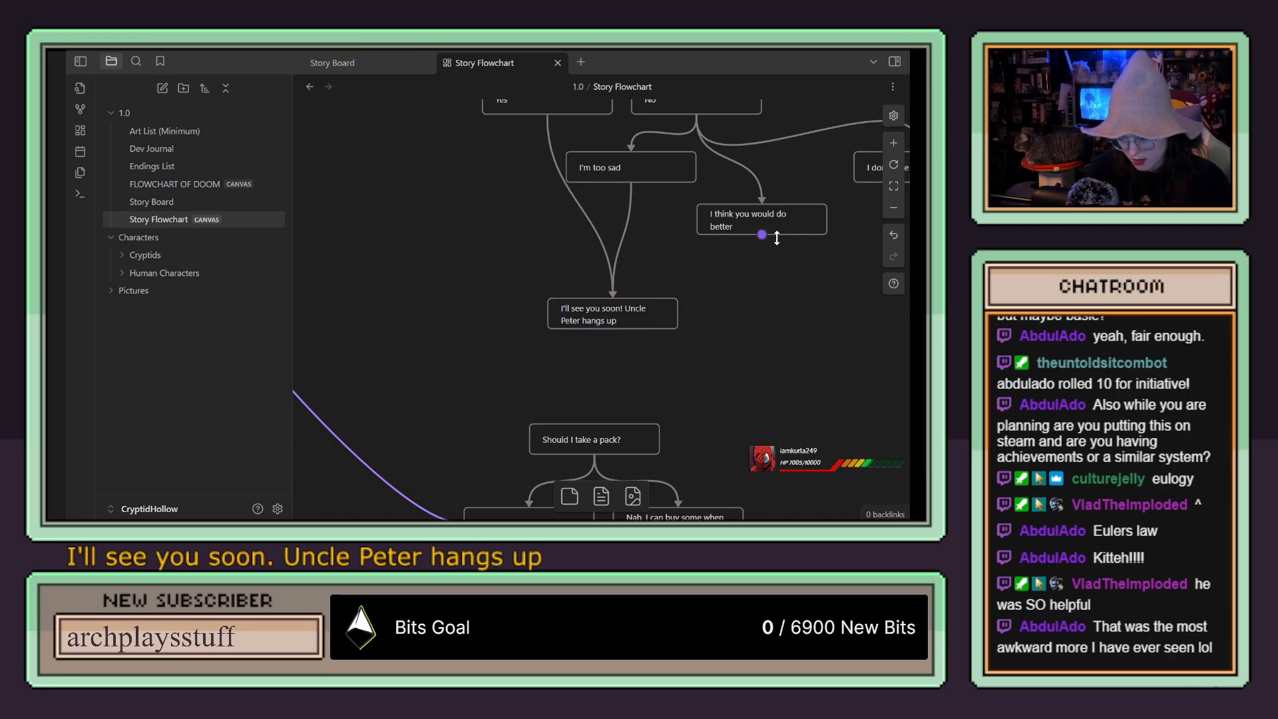
# Step: Connect "I think you would do better" and "I don't care" to the hang-up card, and lower that card slightly
pyautogui.moveTo(762, 234); pyautogui.dragTo(610, 309)
pyautogui.hscroll(3, 699, 252)
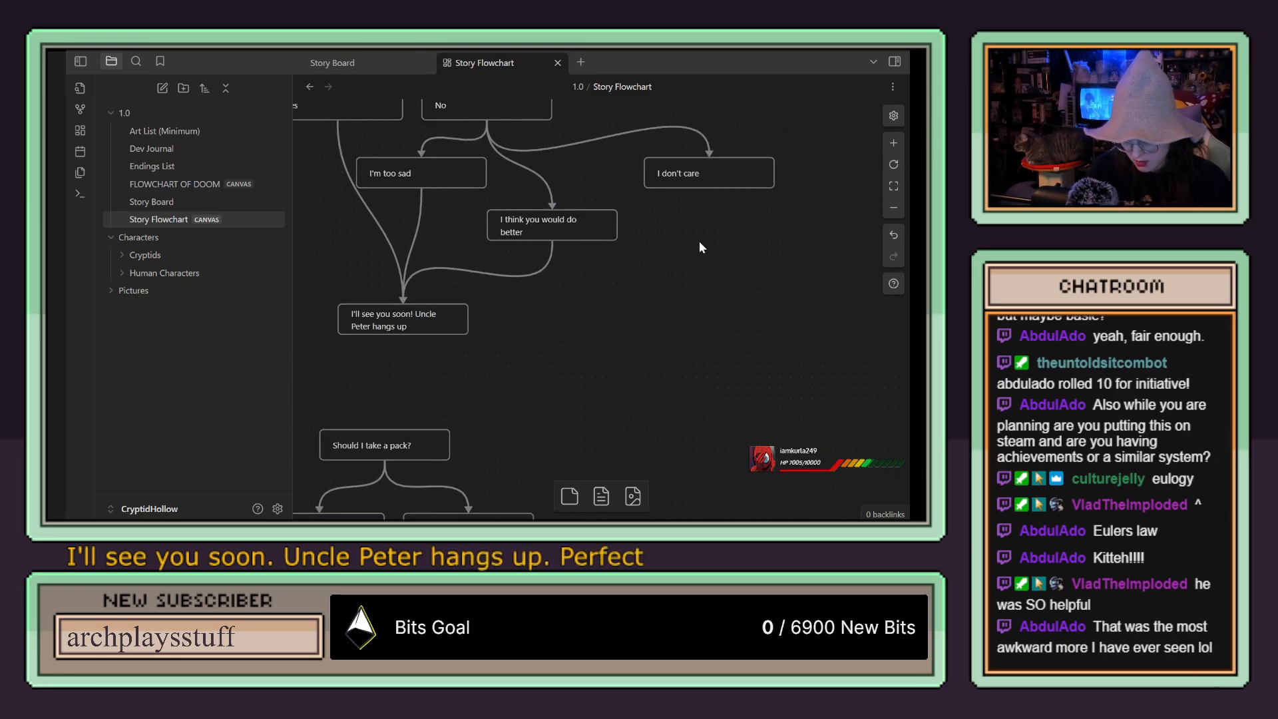
pyautogui.moveTo(708, 189); pyautogui.dragTo(457, 344)
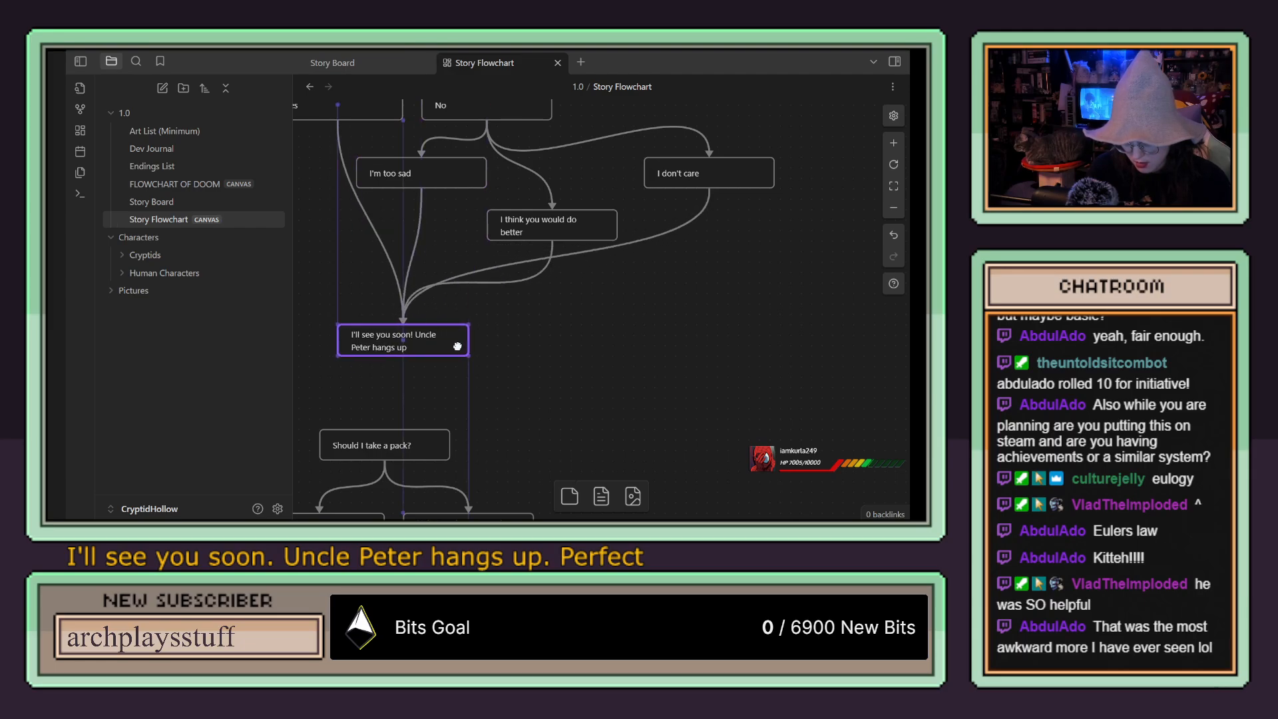
pyautogui.click(494, 311)
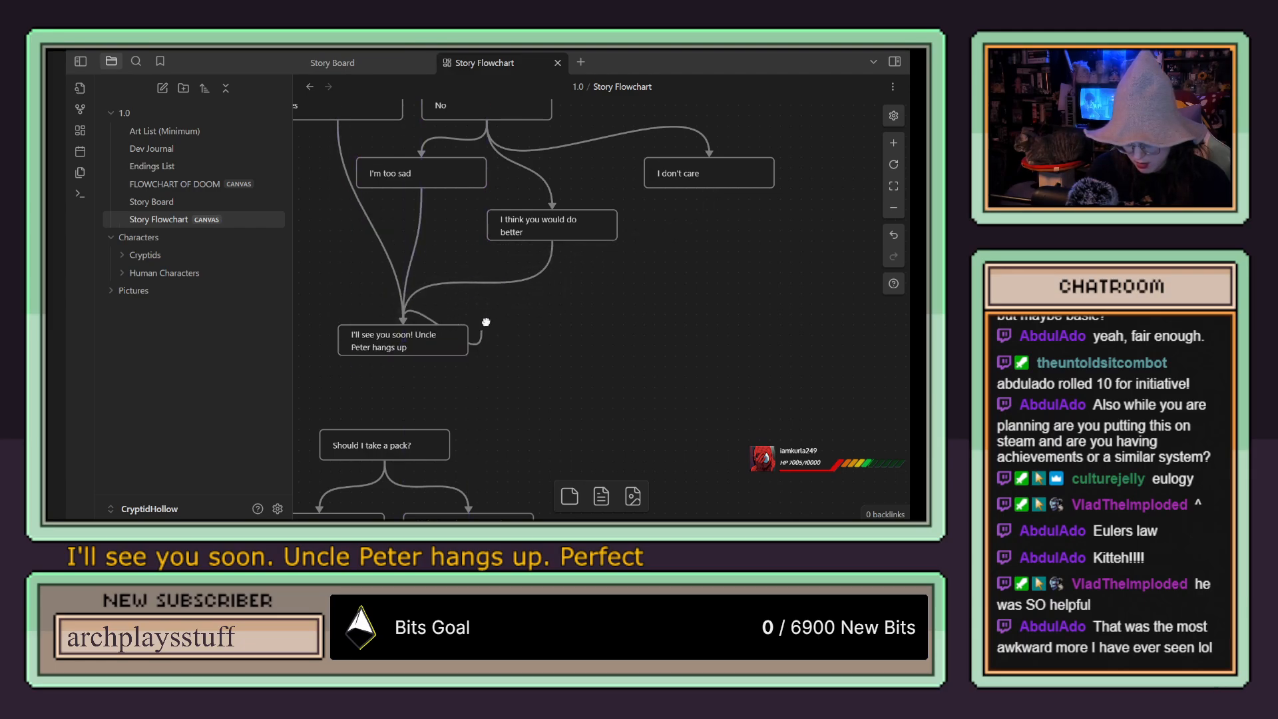
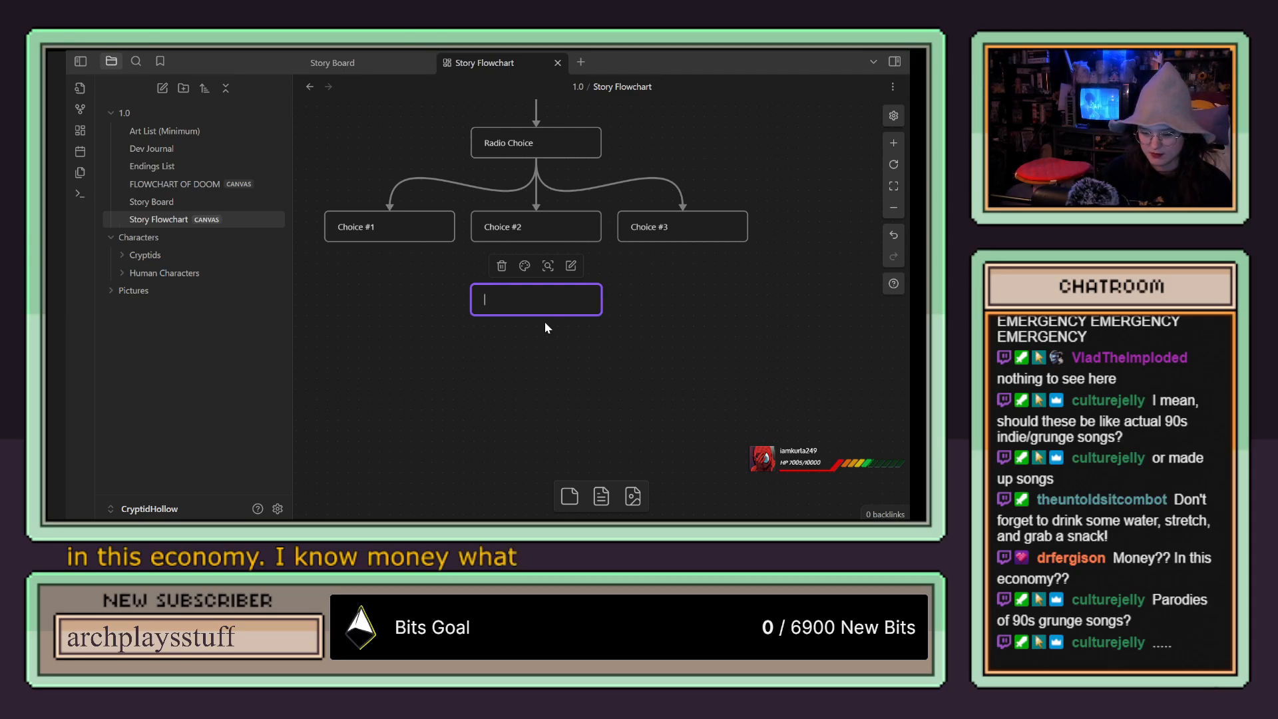
# Step: Label the new card below the radio choices "Car Crash!"
pyautogui.write('car')
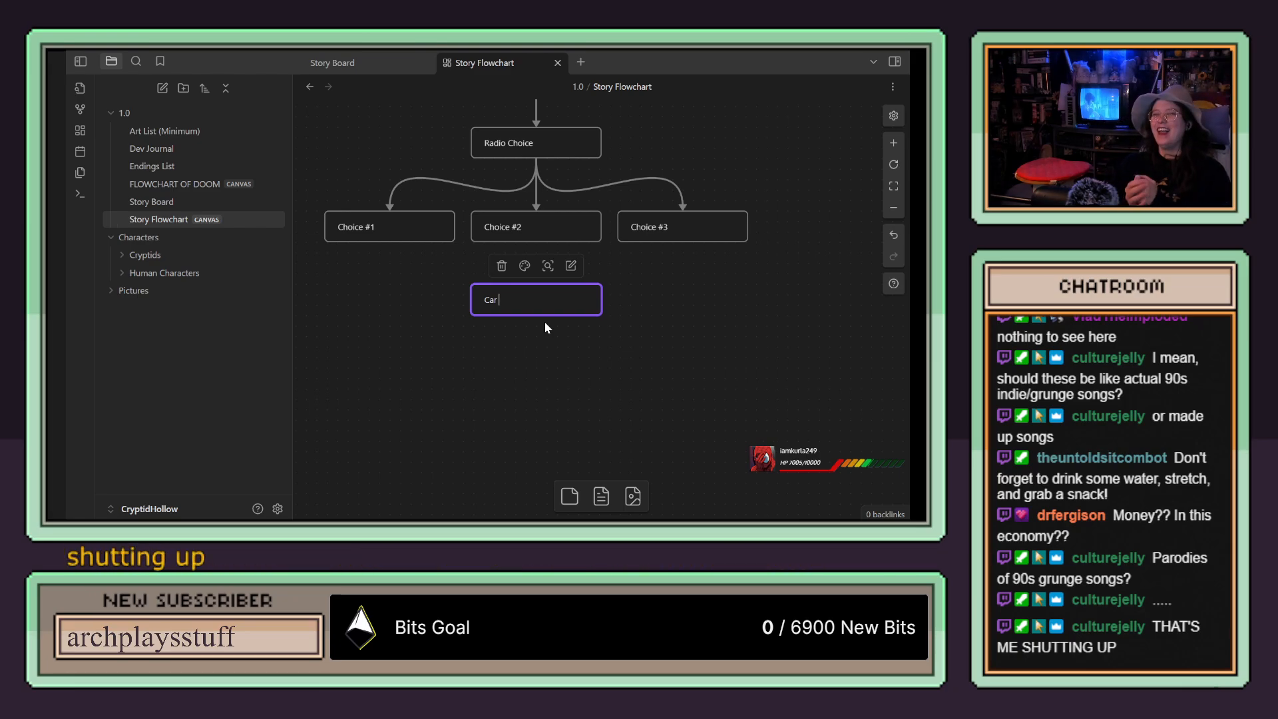
pyautogui.write('Crash!')
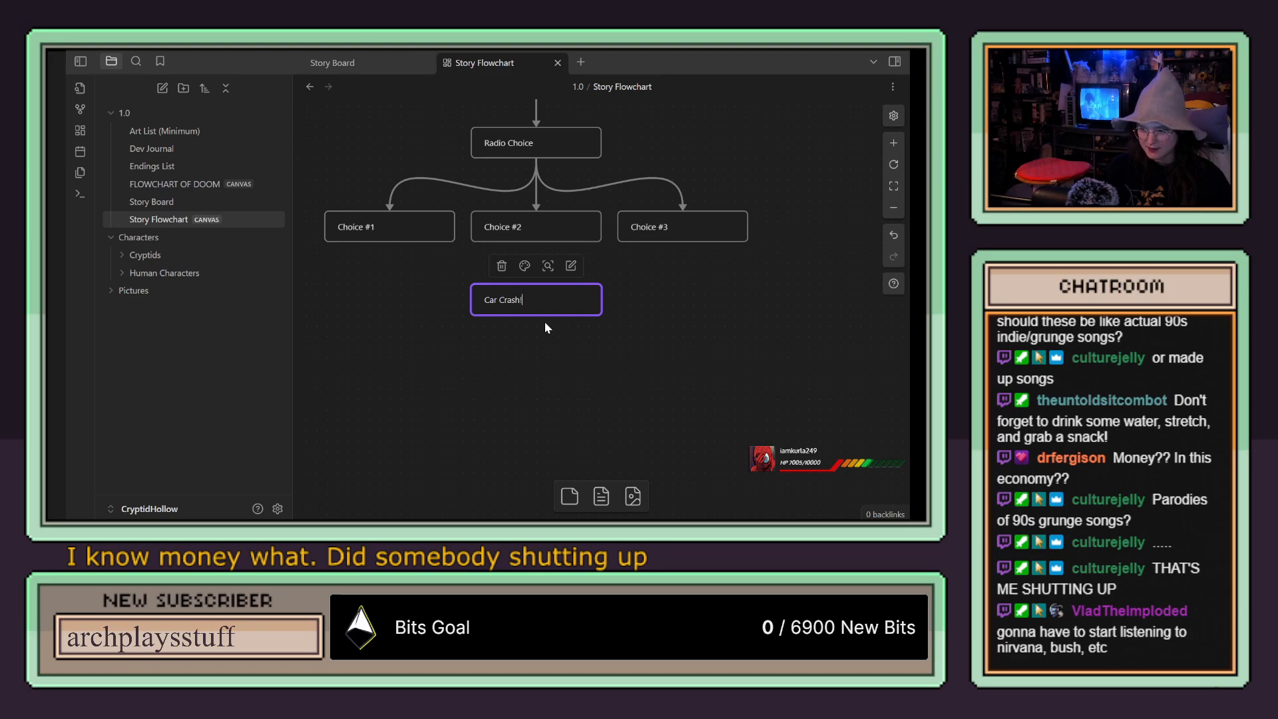
pyautogui.click(655, 297)
# Step: Lower the "Car Crash!" card slightly and connect Choice #1, Choice #2 and Choice #3 to it
pyautogui.click(561, 310)
pyautogui.moveTo(564, 300); pyautogui.dragTo(564, 321)
pyautogui.moveTo(389, 241); pyautogui.dragTo(536, 313)
pyautogui.moveTo(536, 241); pyautogui.dragTo(536, 312)
pyautogui.moveTo(683, 242)
pyautogui.mouseDown()
pyautogui.moveTo(540, 315)
pyautogui.moveTo(558, 334)
pyautogui.mouseUp()
pyautogui.click(671, 357)
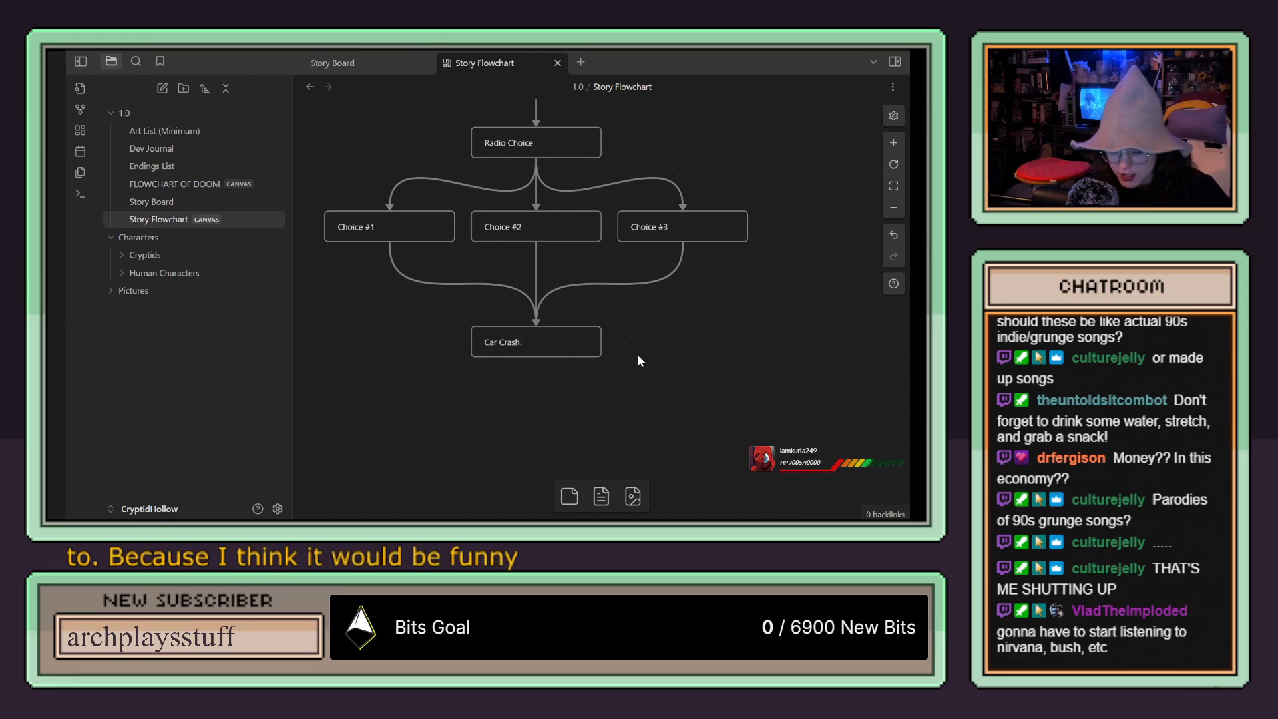
# Step: Review the flowchart from the Watcher Tutorial card through the phone call to the radio choice
pyautogui.scroll(15, 704, 353)
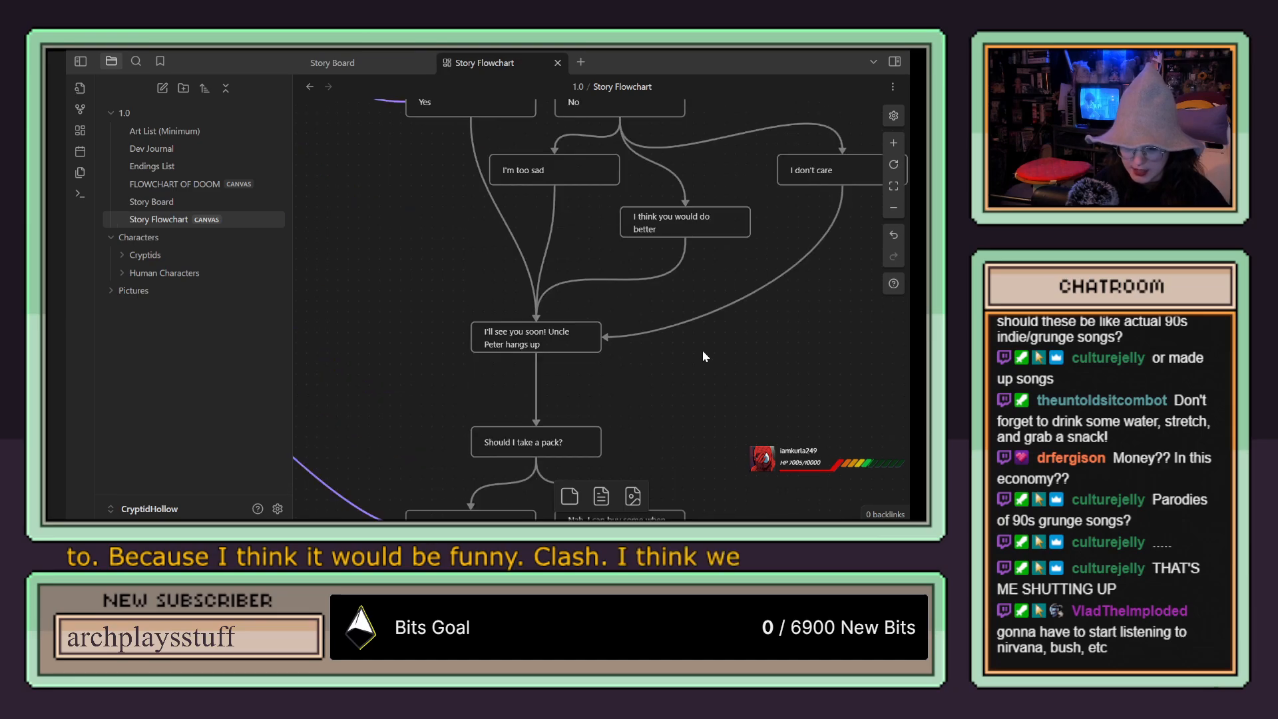
pyautogui.scroll(10, 694, 349)
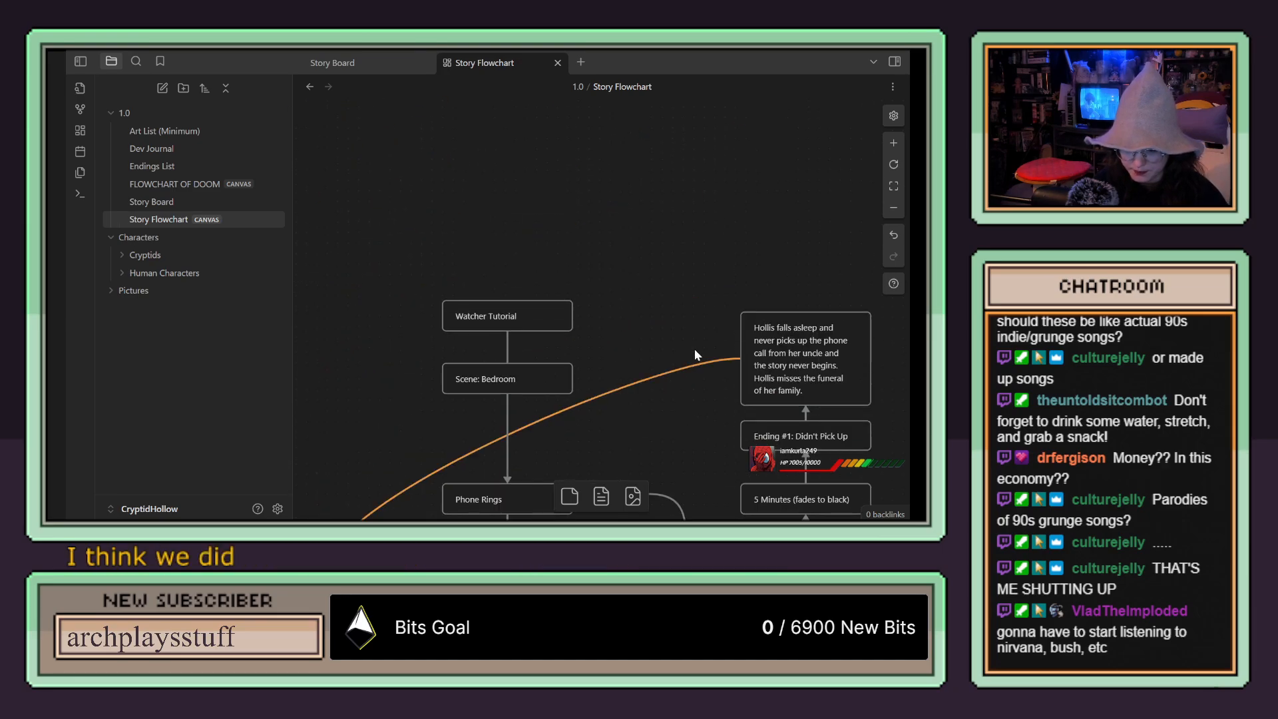
pyautogui.scroll(-4, 673, 303)
pyautogui.scroll(4, 672, 303)
pyautogui.scroll(-5, 672, 297)
pyautogui.scroll(3, 669, 297)
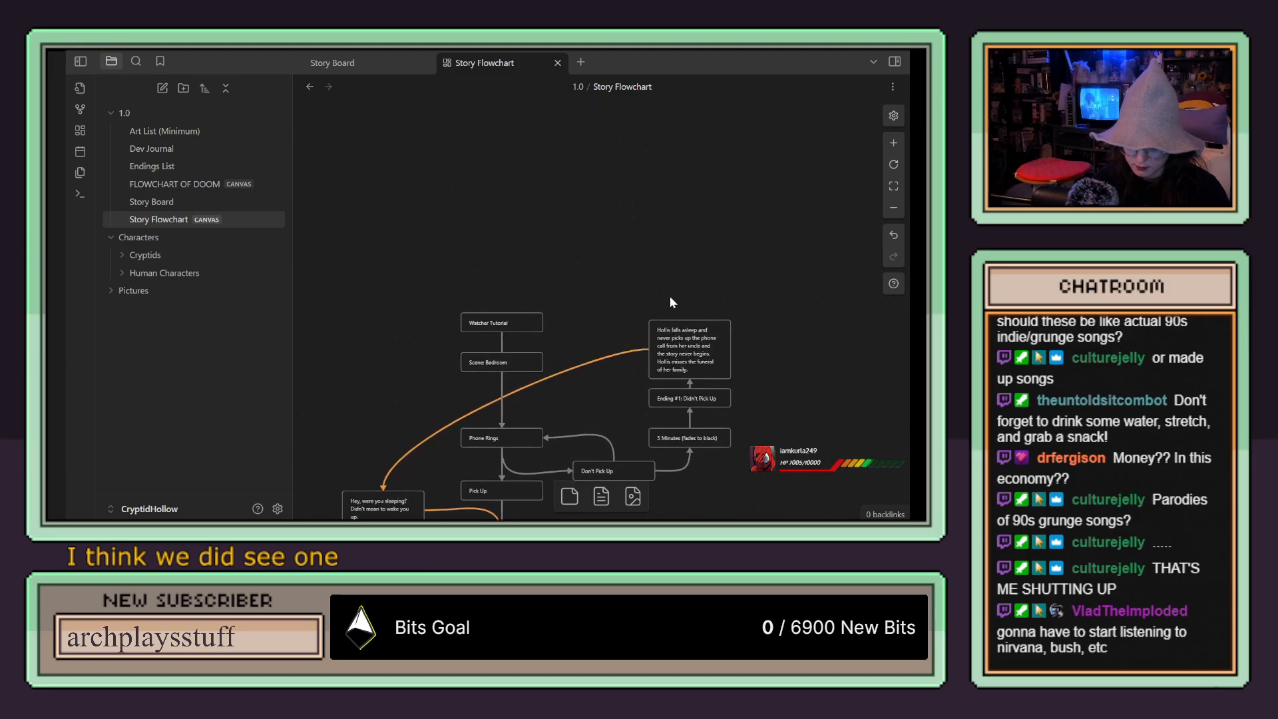
pyautogui.moveTo(621, 325); pyautogui.dragTo(635, 206)
pyautogui.scroll(-2, 607, 259)
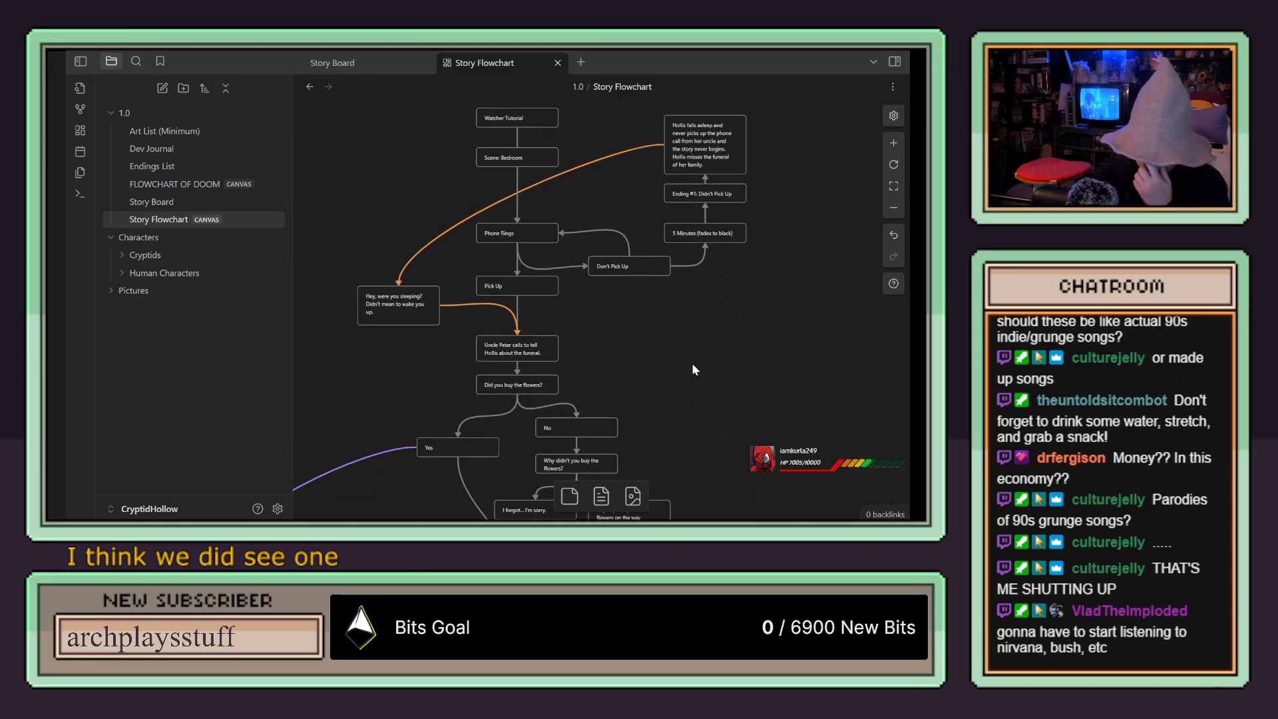
pyautogui.scroll(-4, 719, 177)
pyautogui.scroll(-2, 719, 177)
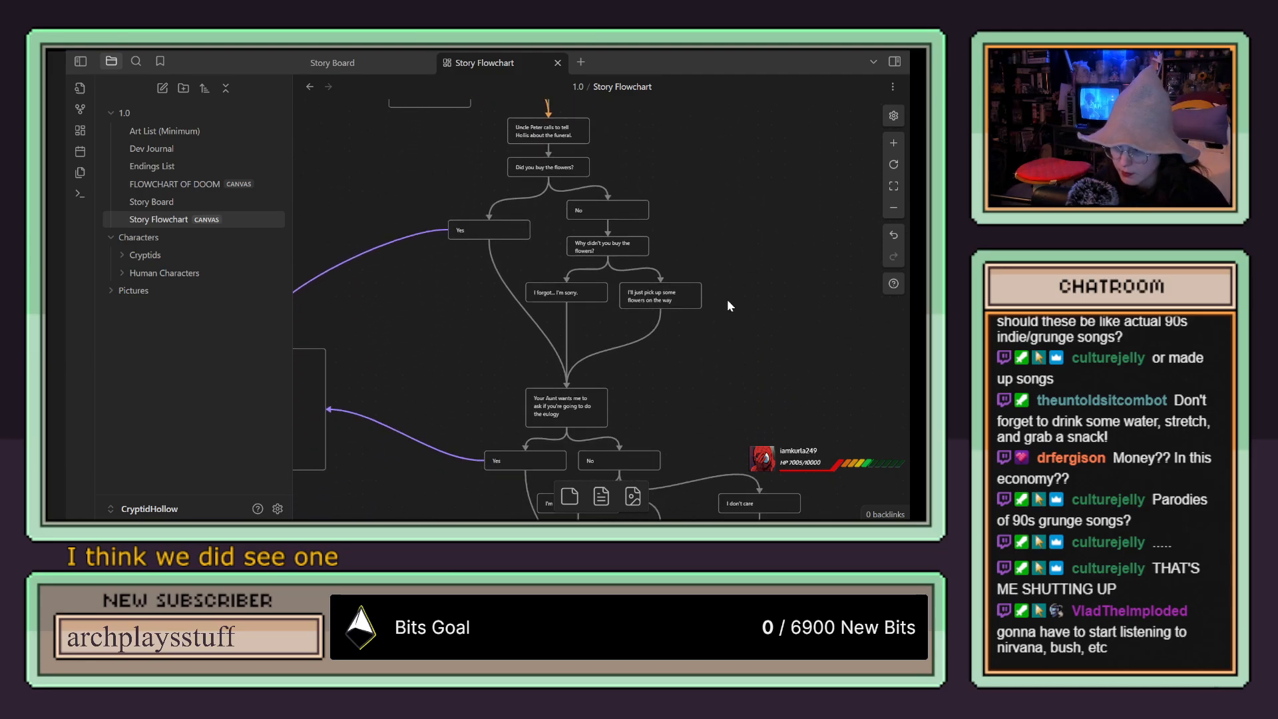
pyautogui.moveTo(728, 338); pyautogui.dragTo(746, 189)
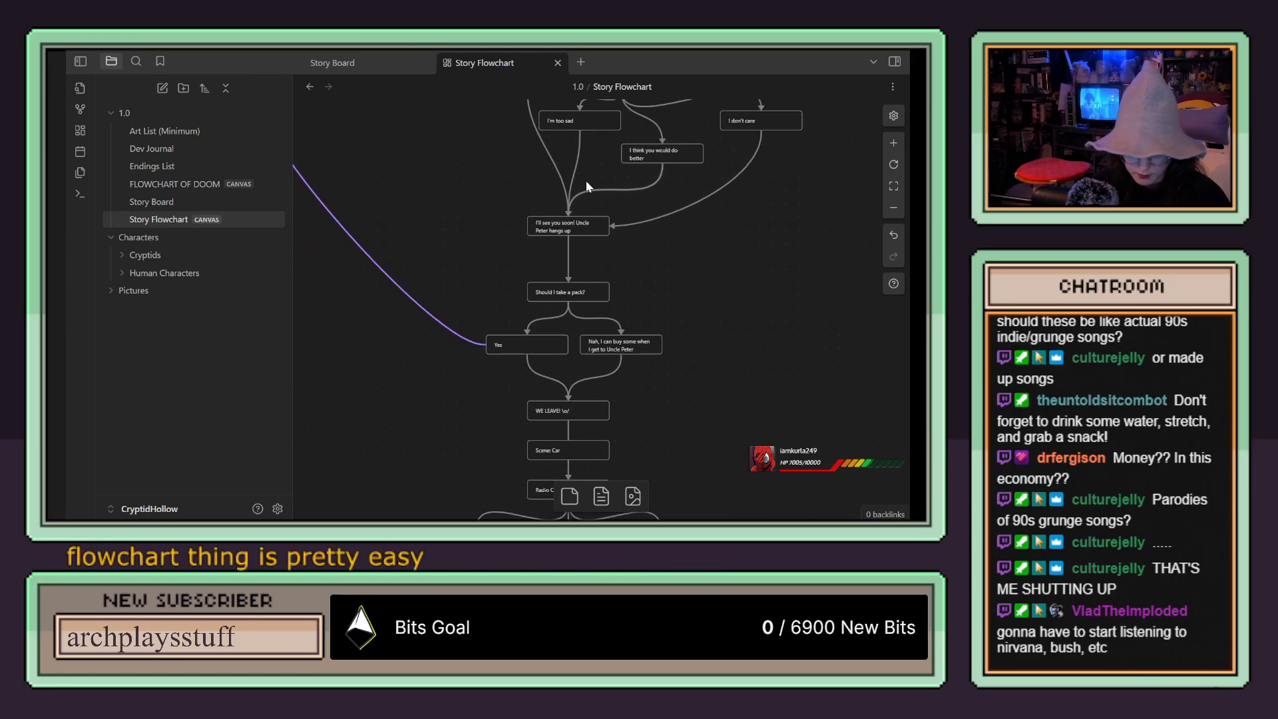
# Step: Mark "Work on Story" and "Finish First Scene Flowchart" as done in the Dev Journal's 01.02.2025 list
pyautogui.click(178, 151)
pyautogui.scroll(-5, 379, 333)
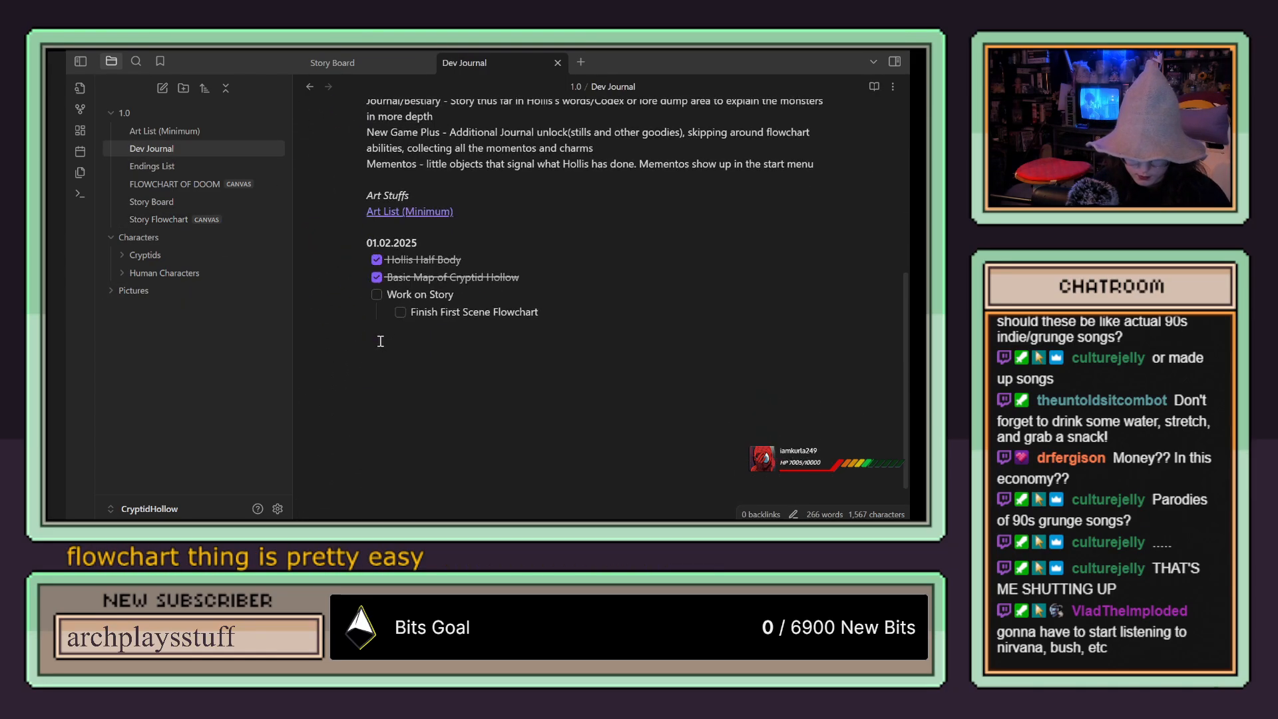
pyautogui.click(376, 295)
pyautogui.click(400, 313)
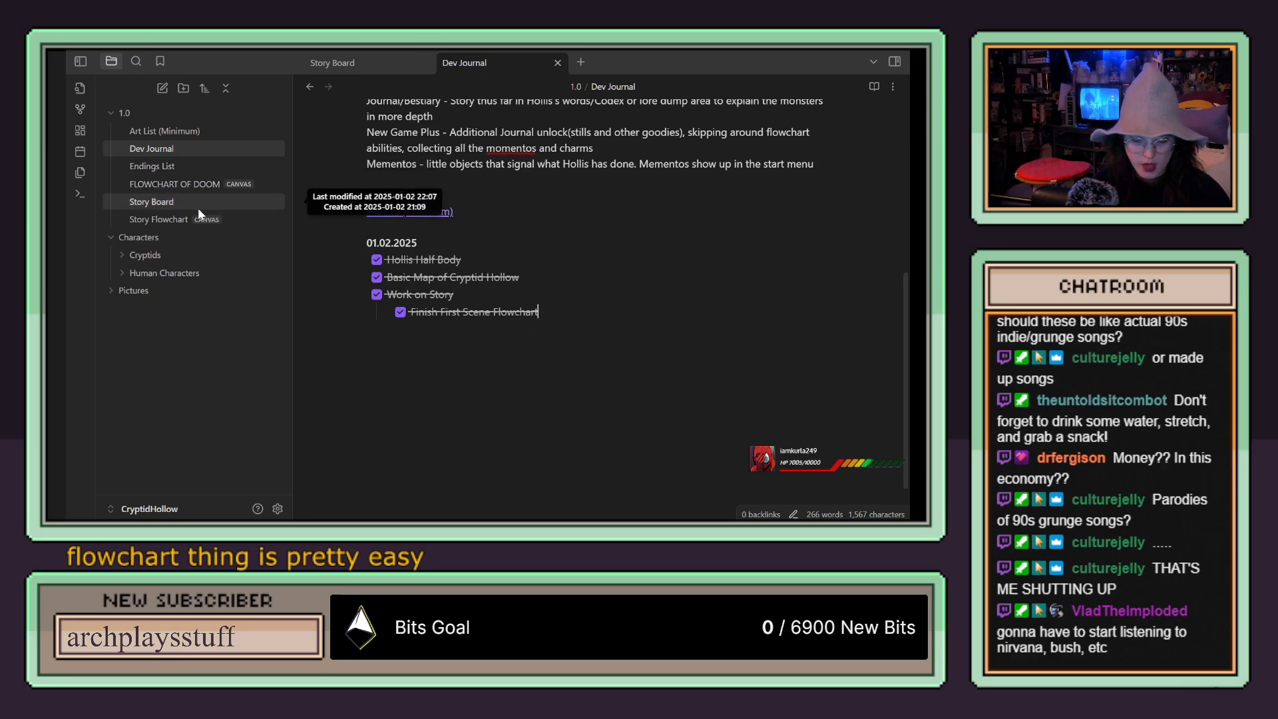
# Step: Return to the Story Flowchart, lower the "Car Crash!" card and replace its text with "Hollis Thinking"
pyautogui.click(176, 223)
pyautogui.hscroll(3, 724, 194)
pyautogui.scroll(-1, 724, 193)
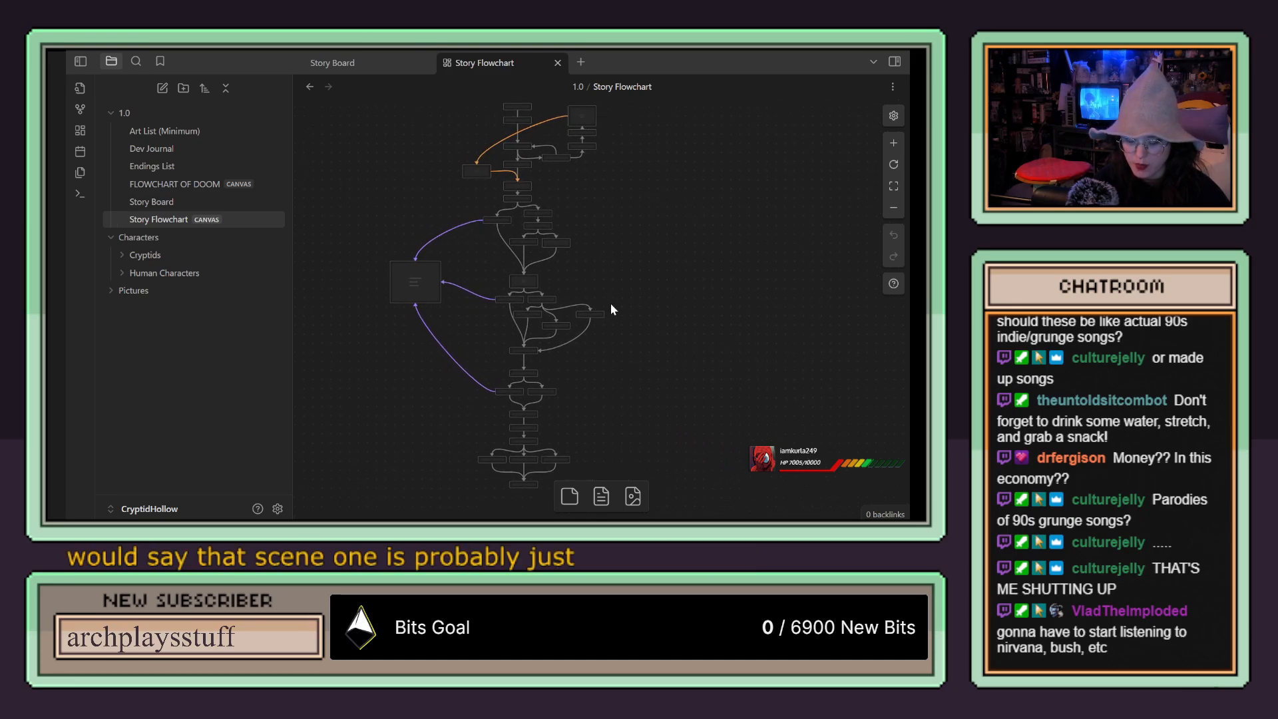
pyautogui.scroll(-2, 609, 302)
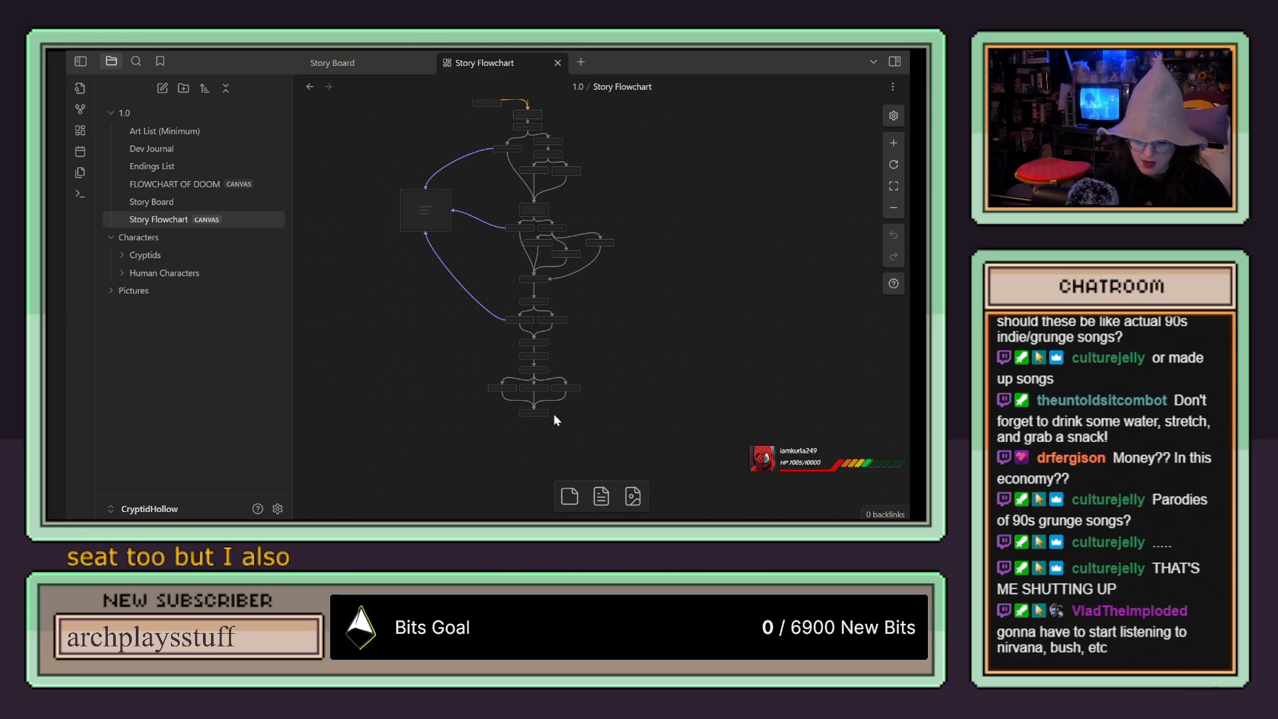
pyautogui.scroll(5, 570, 421)
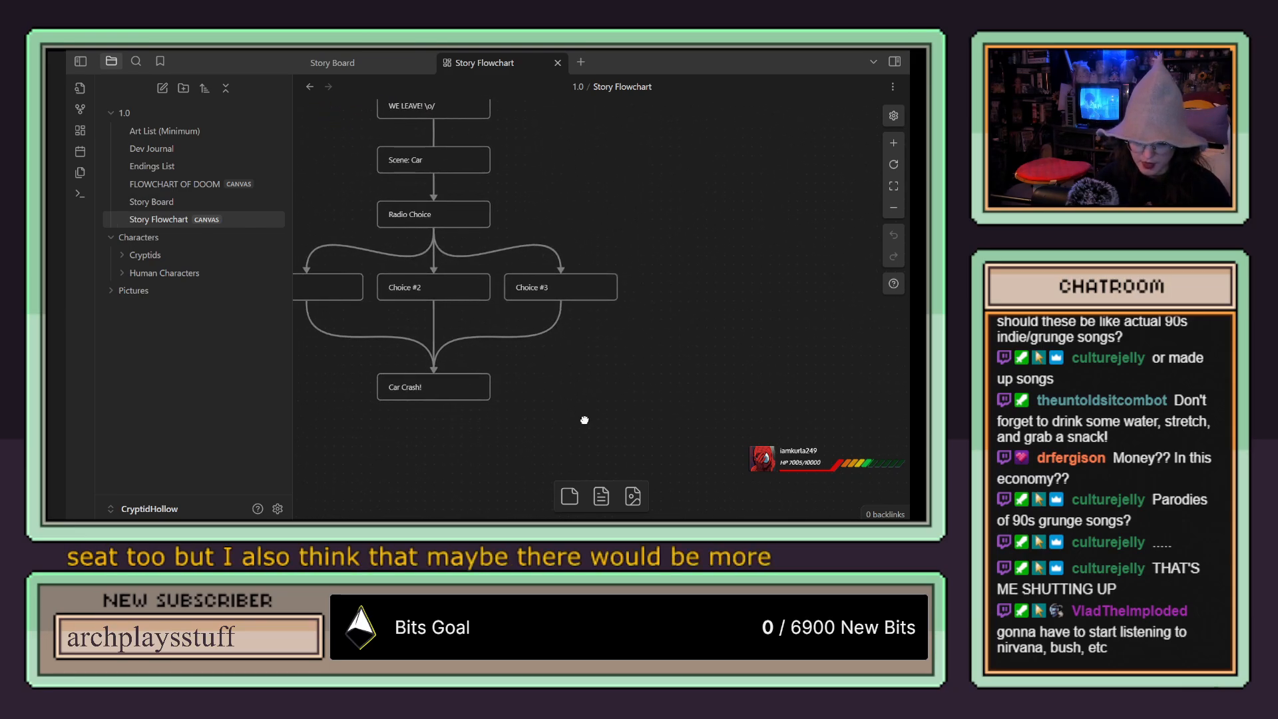
pyautogui.moveTo(583, 420); pyautogui.dragTo(702, 425)
pyautogui.rightClick(698, 424)
pyautogui.click(630, 408)
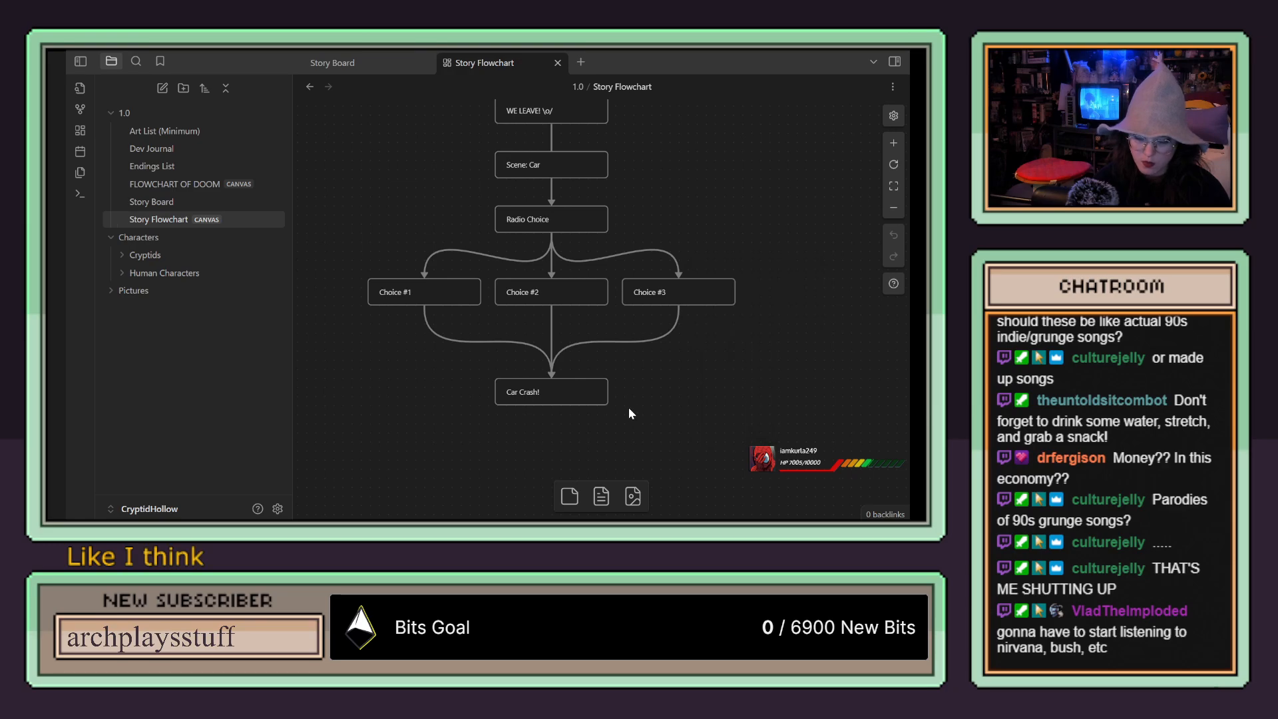
pyautogui.moveTo(589, 395); pyautogui.dragTo(478, 430)
pyautogui.doubleClick(527, 430)
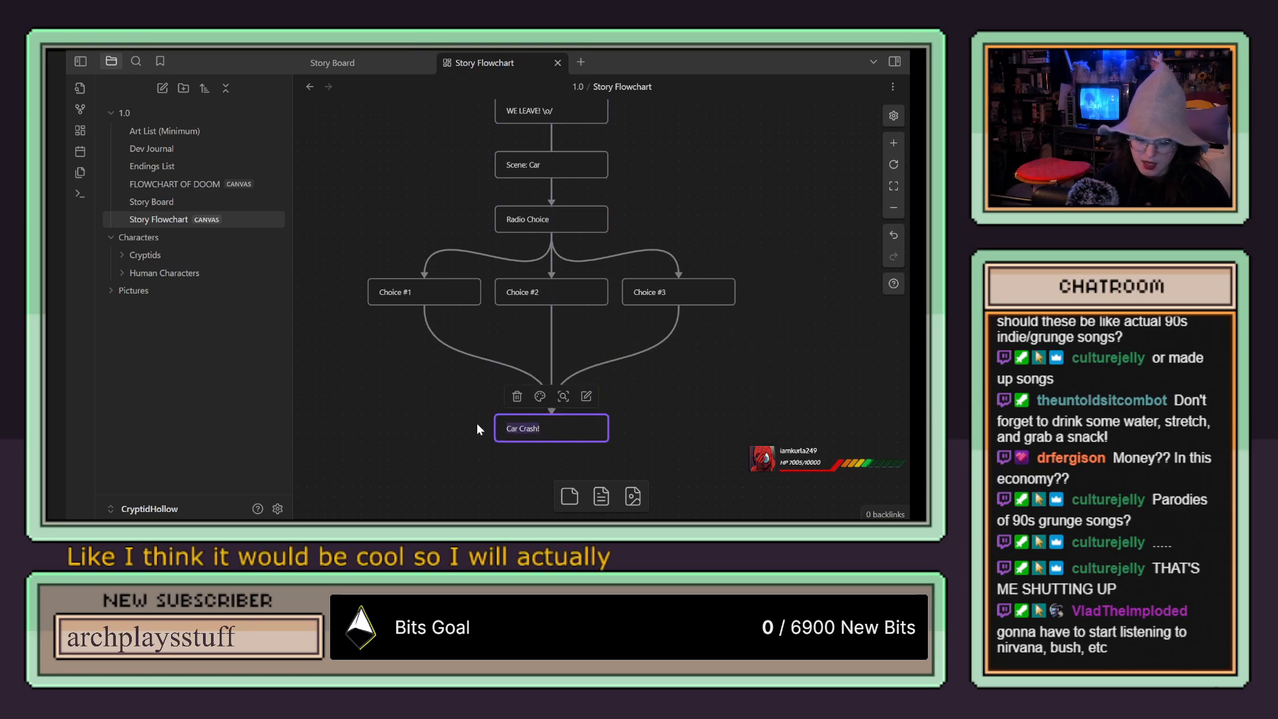
pyautogui.press('BackSpace')
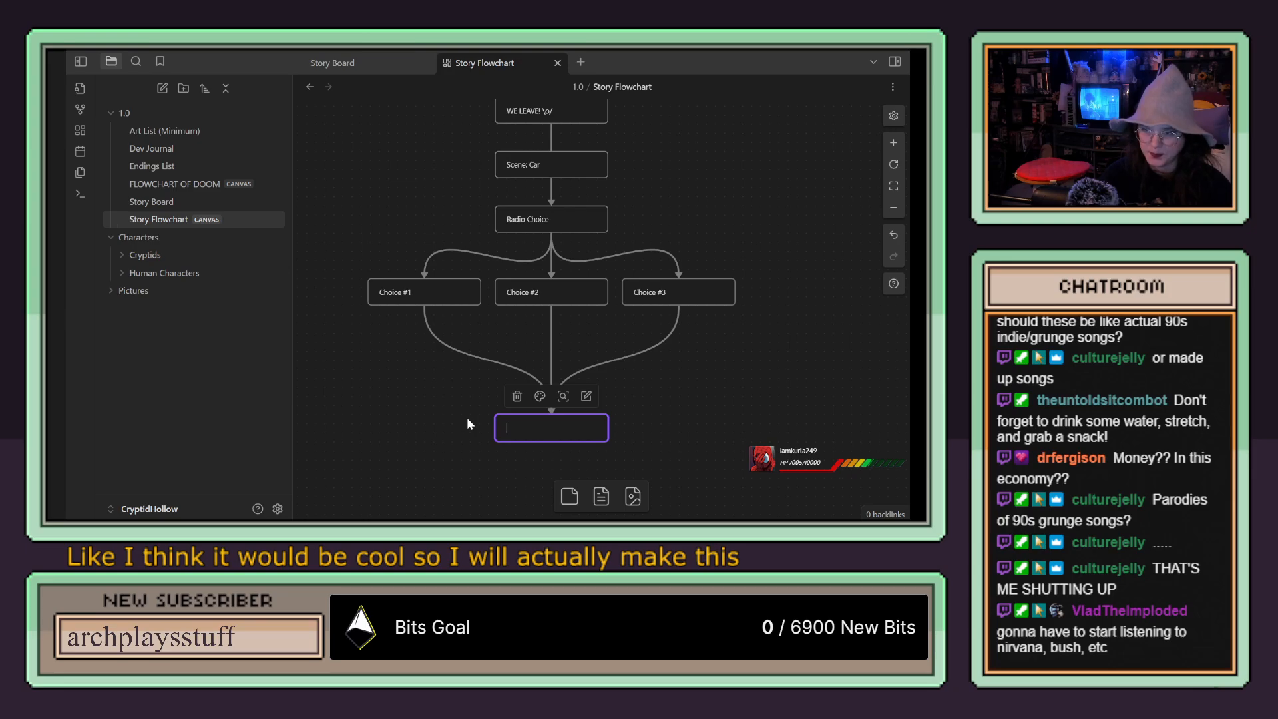
pyautogui.write('Hollis ')
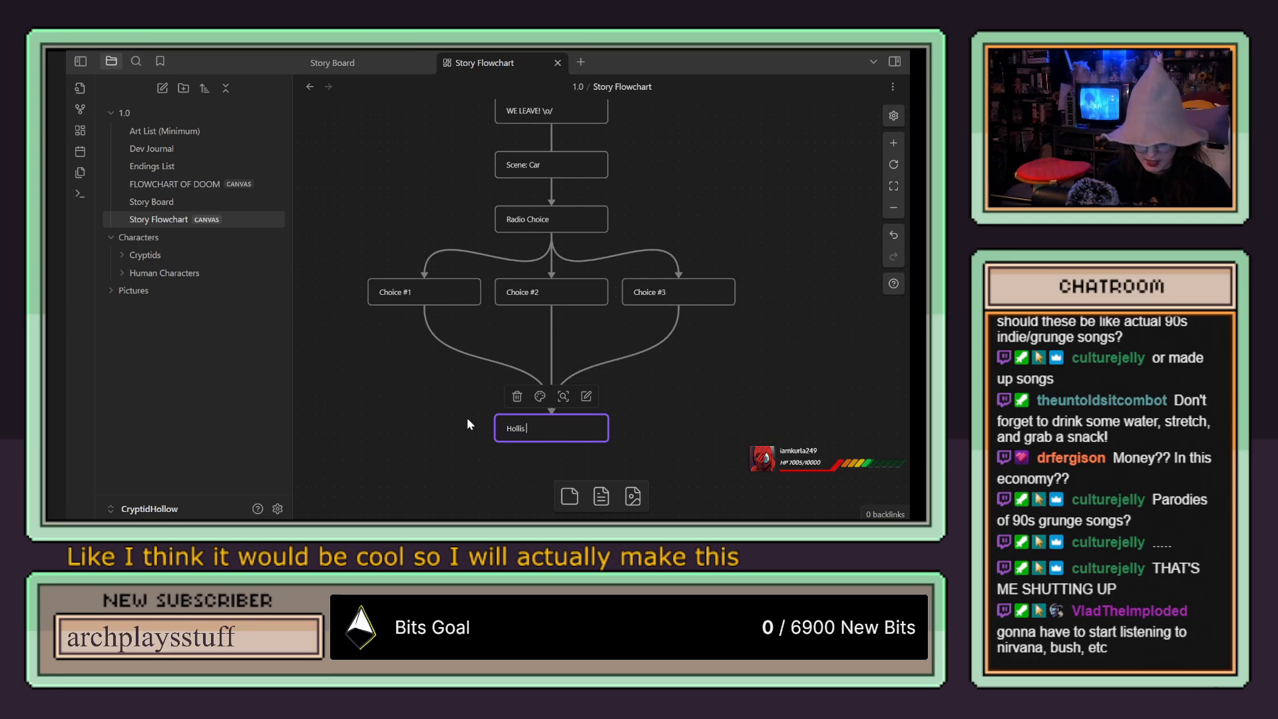
pyautogui.write('Thinking')
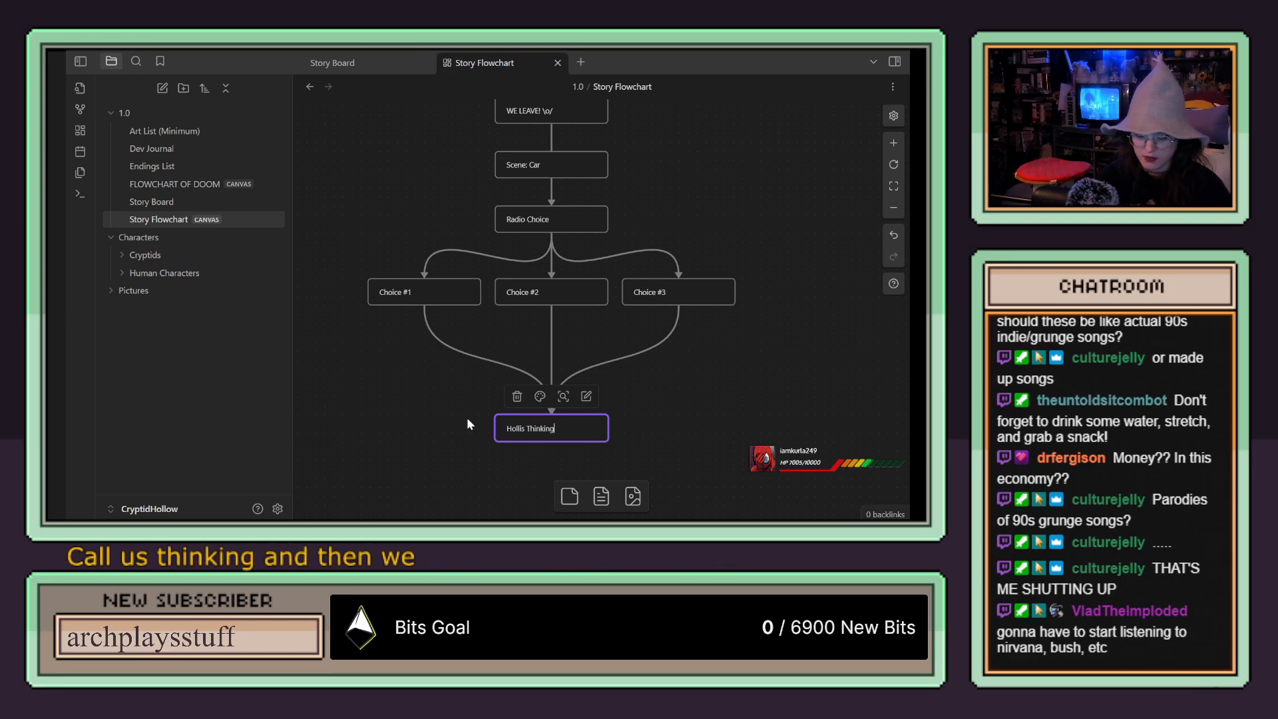
pyautogui.click(672, 409)
# Step: Add a new card reading "CAR CRASH" below the "Hollis Thinking" card
pyautogui.scroll(-4, 673, 409)
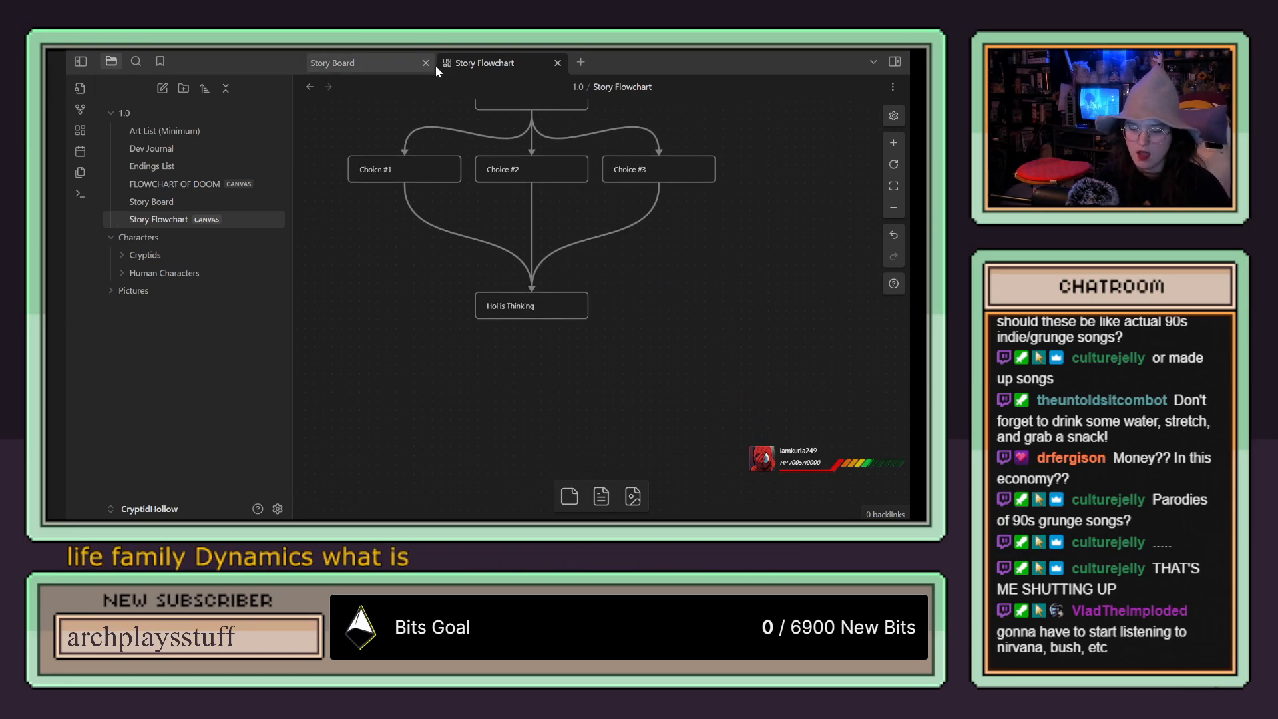
pyautogui.moveTo(570, 497); pyautogui.dragTo(534, 404)
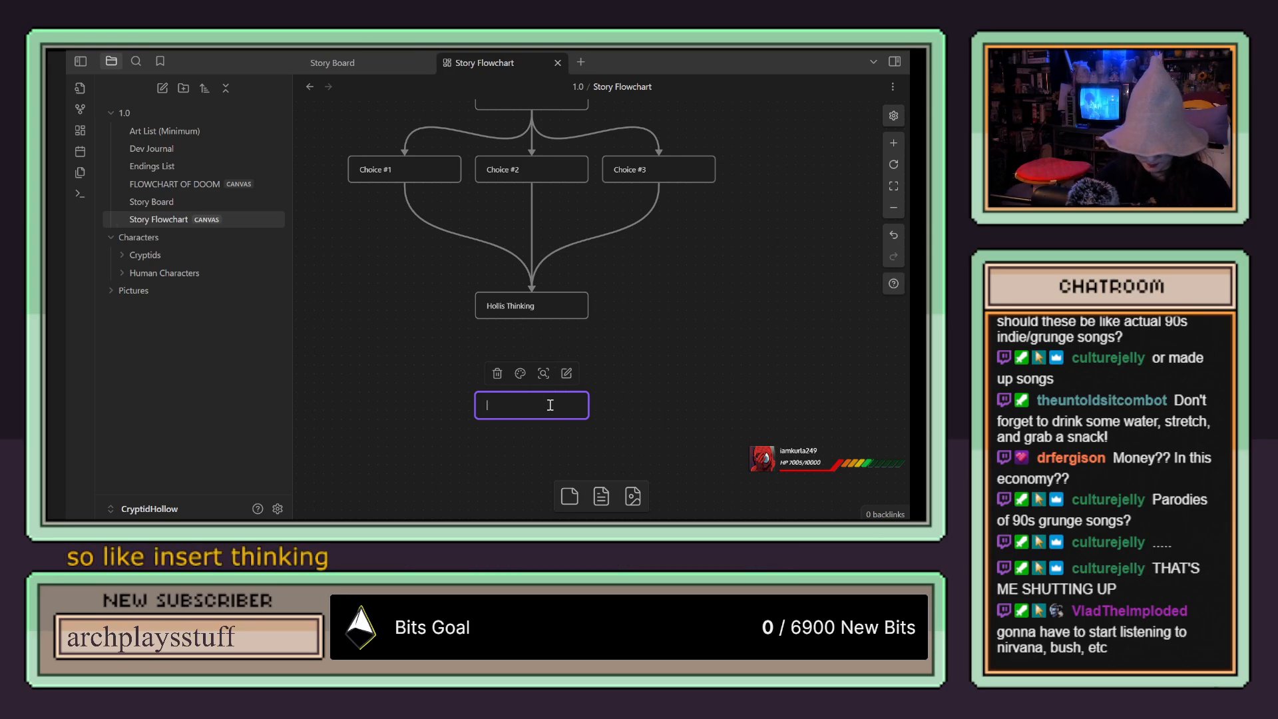
pyautogui.write('CAR CRASH')
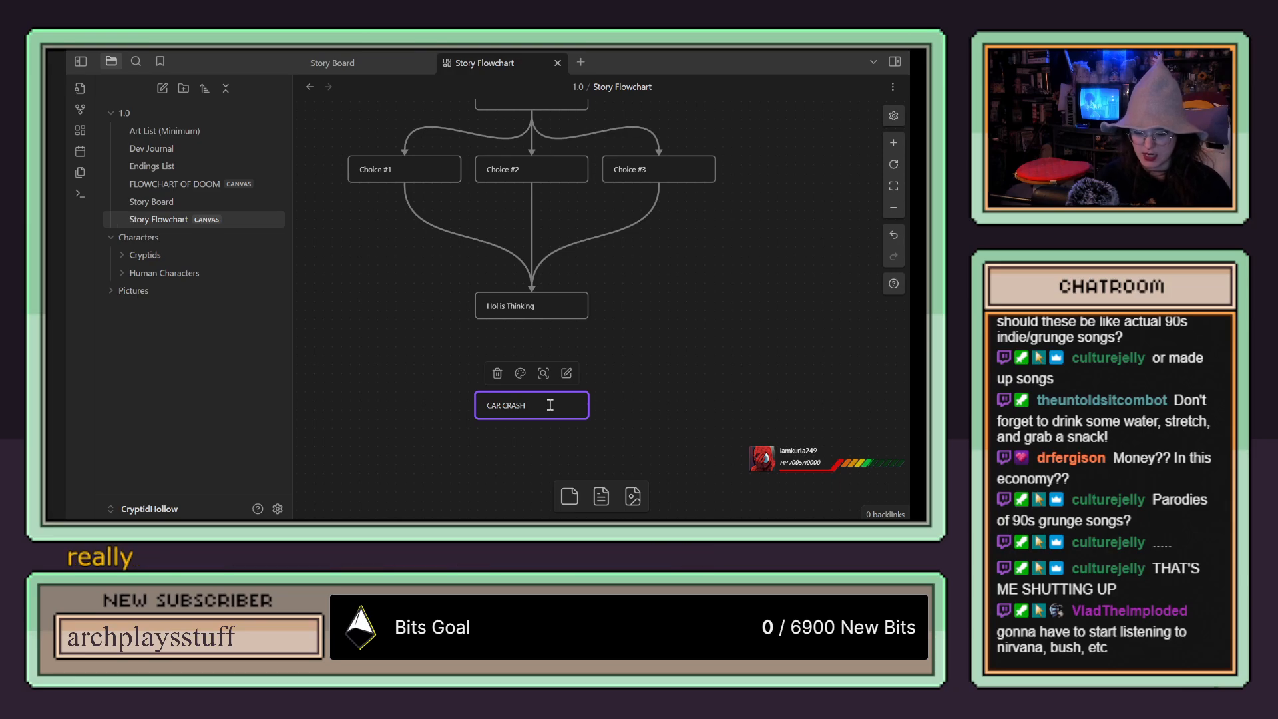
pyautogui.click(622, 359)
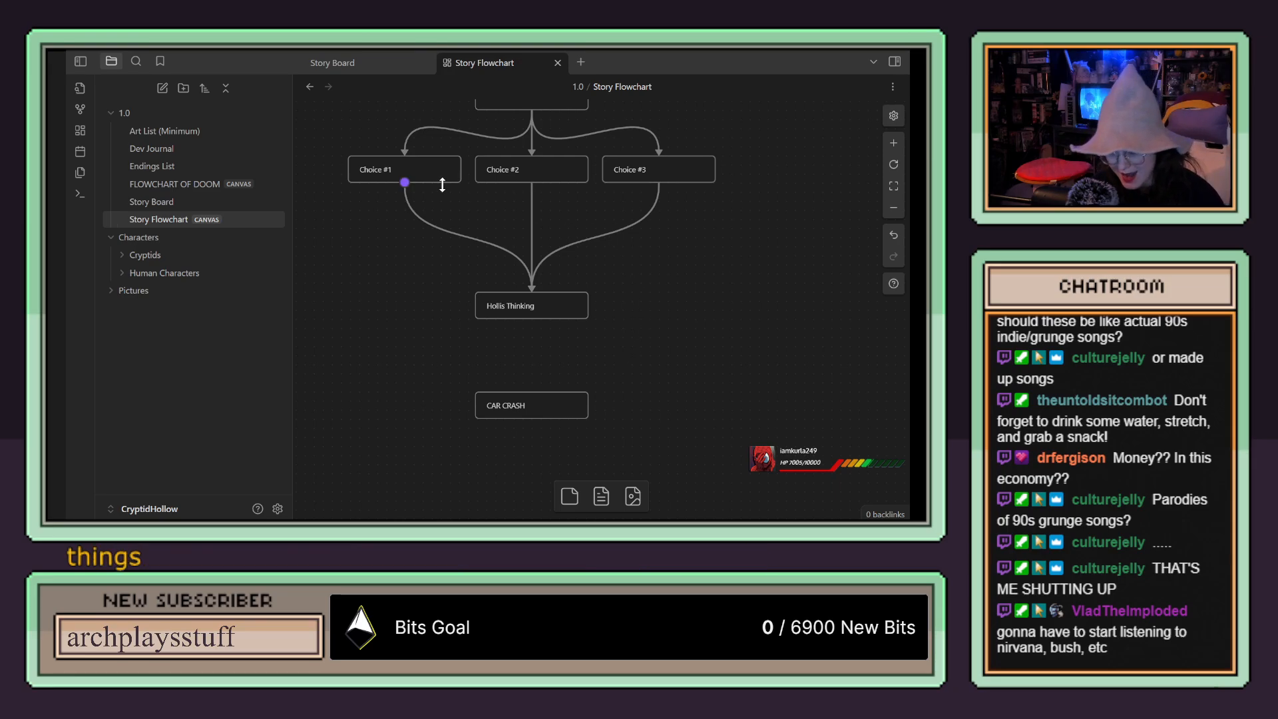
# Step: Lower the Choice #1, Choice #2 and Choice #3 cards slightly, keeping them aligned in one row
pyautogui.moveTo(428, 164); pyautogui.dragTo(428, 181)
pyautogui.moveTo(556, 168); pyautogui.dragTo(555, 181)
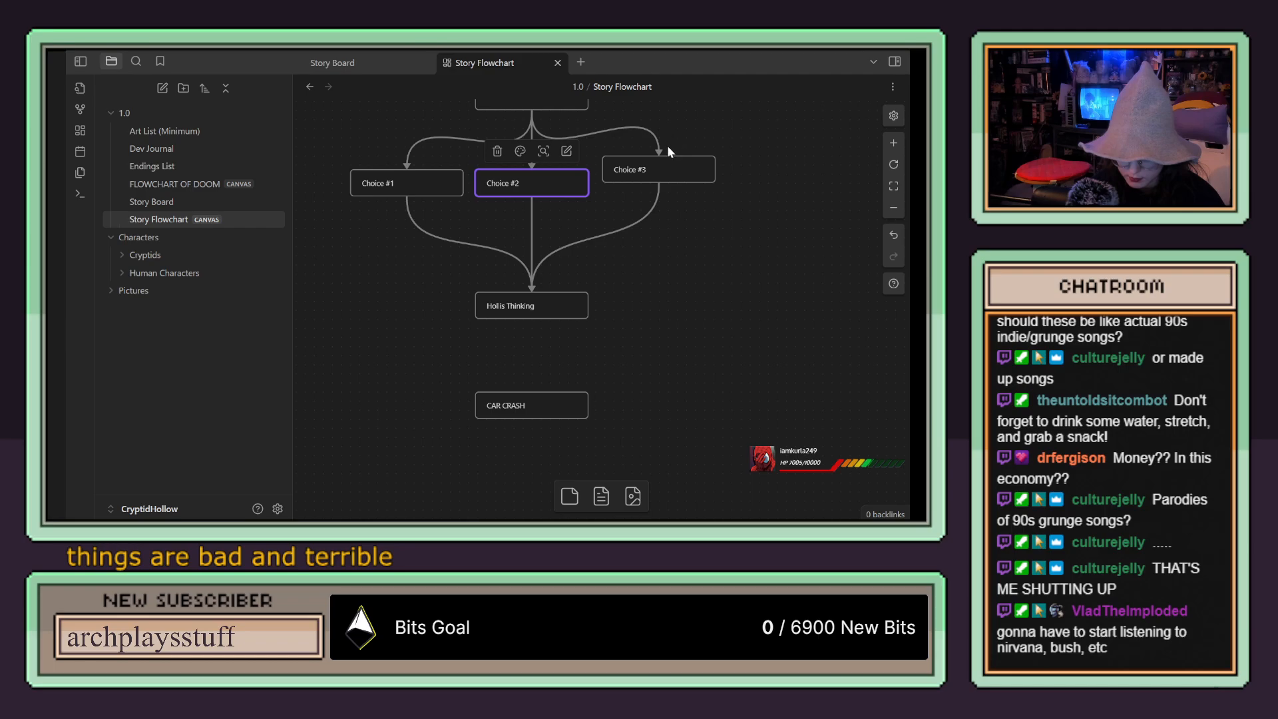
pyautogui.moveTo(681, 177)
pyautogui.moveTo(685, 190); pyautogui.dragTo(689, 184)
pyautogui.click(731, 136)
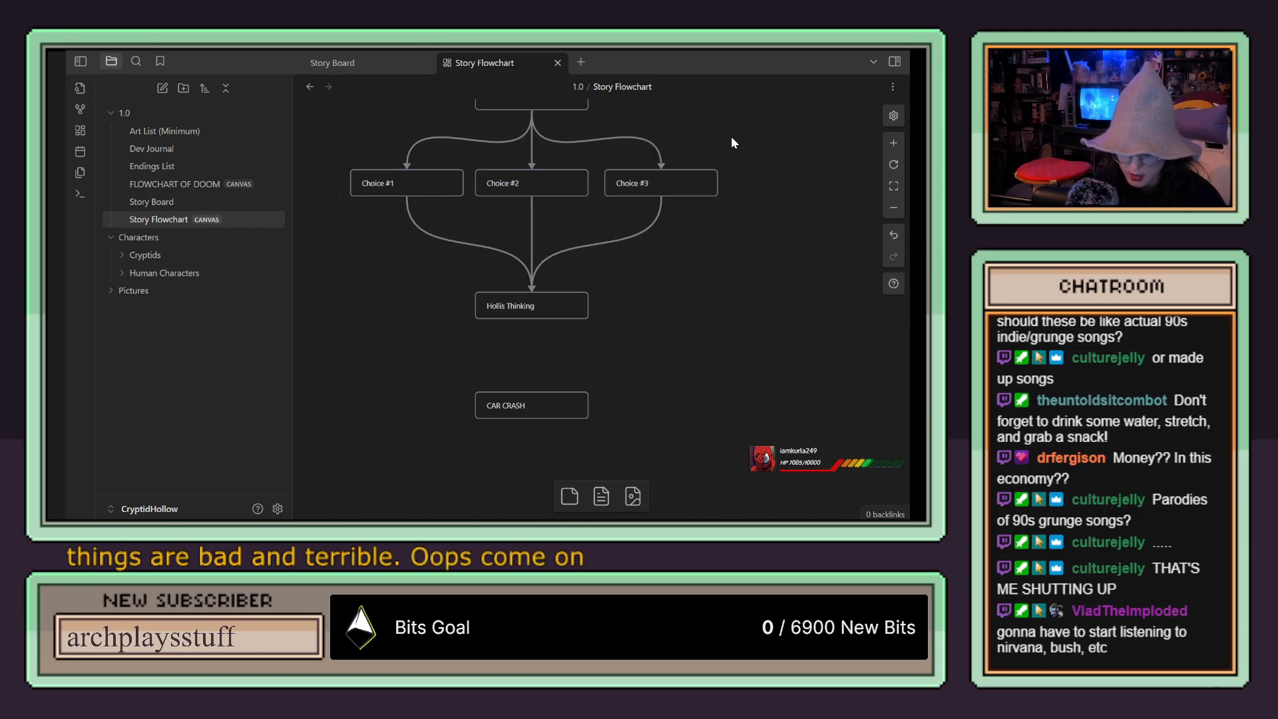
# Step: Examine the flow from the eulogy question down through the car scene to the "CAR CRASH" card
pyautogui.moveTo(728, 136); pyautogui.dragTo(724, 273)
pyautogui.scroll(-2, 724, 274)
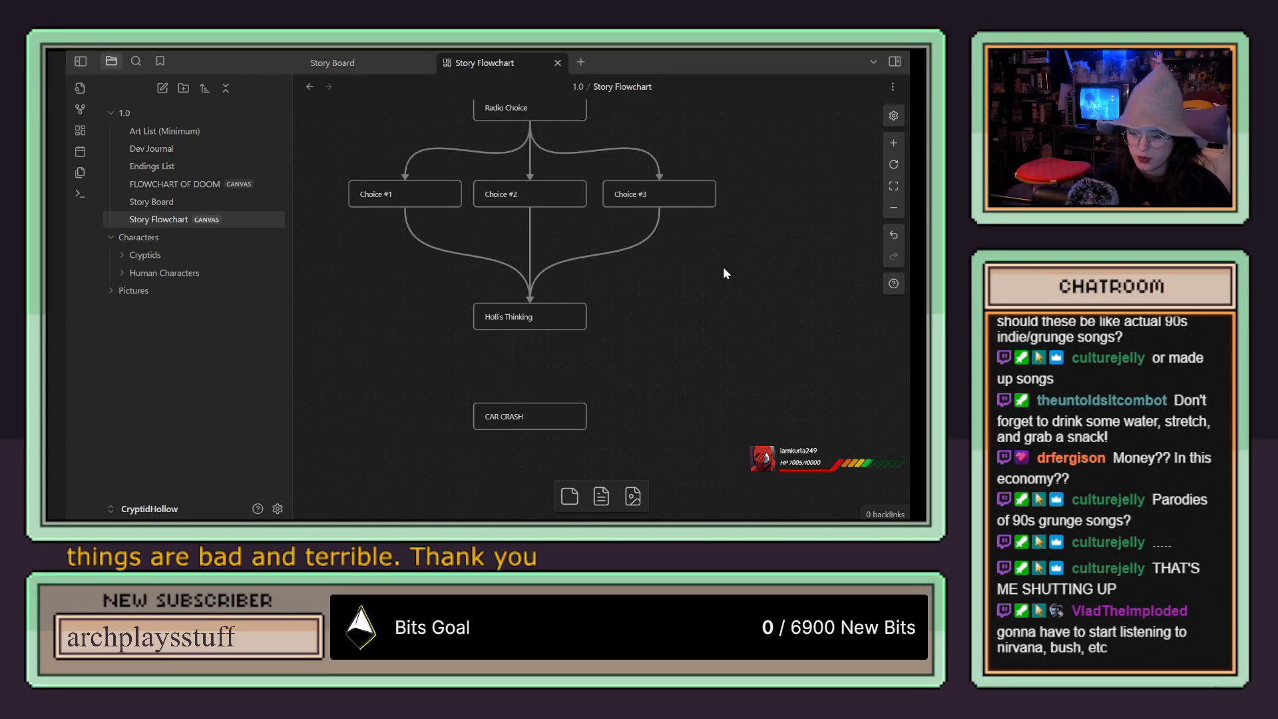
pyautogui.scroll(1, 723, 269)
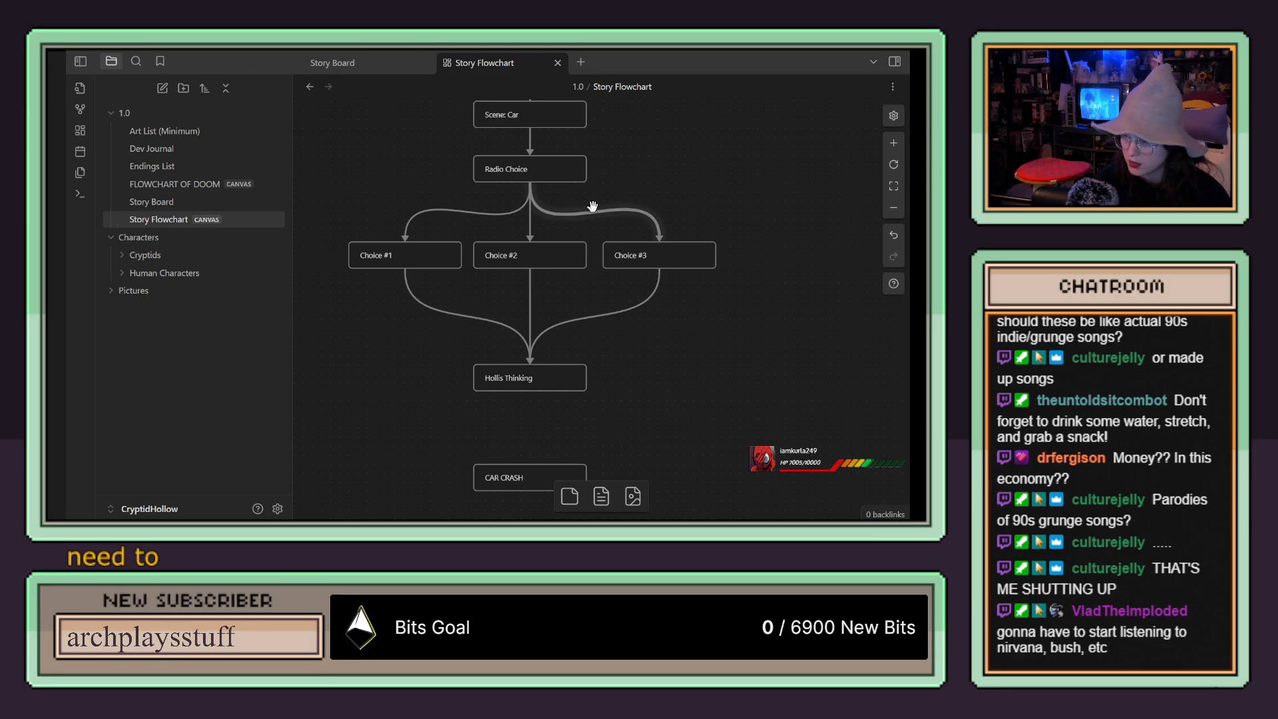
pyautogui.scroll(-1, 596, 214)
pyautogui.scroll(-4, 602, 218)
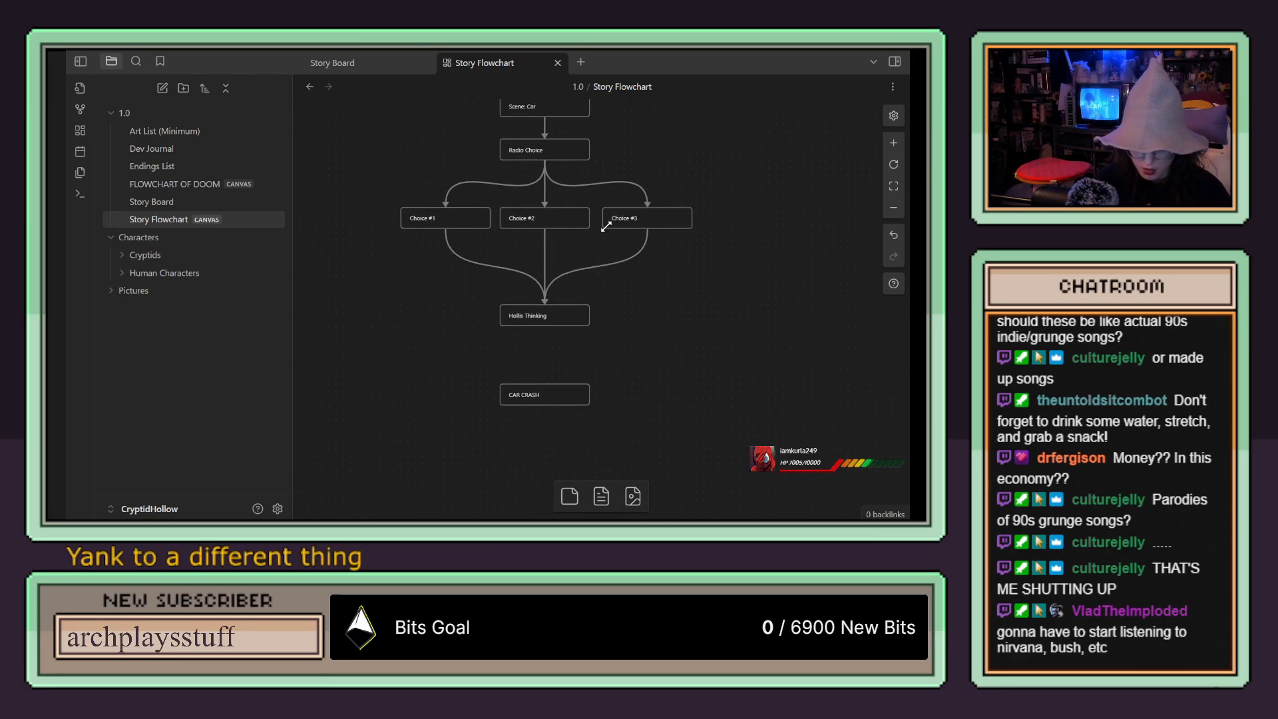
pyautogui.scroll(1, 609, 227)
pyautogui.moveTo(645, 211); pyautogui.dragTo(590, 362)
pyautogui.moveTo(627, 284); pyautogui.dragTo(624, 403)
pyautogui.moveTo(644, 194)
pyautogui.mouseDown()
pyautogui.moveTo(639, 297)
pyautogui.moveTo(671, 125)
pyautogui.mouseUp()
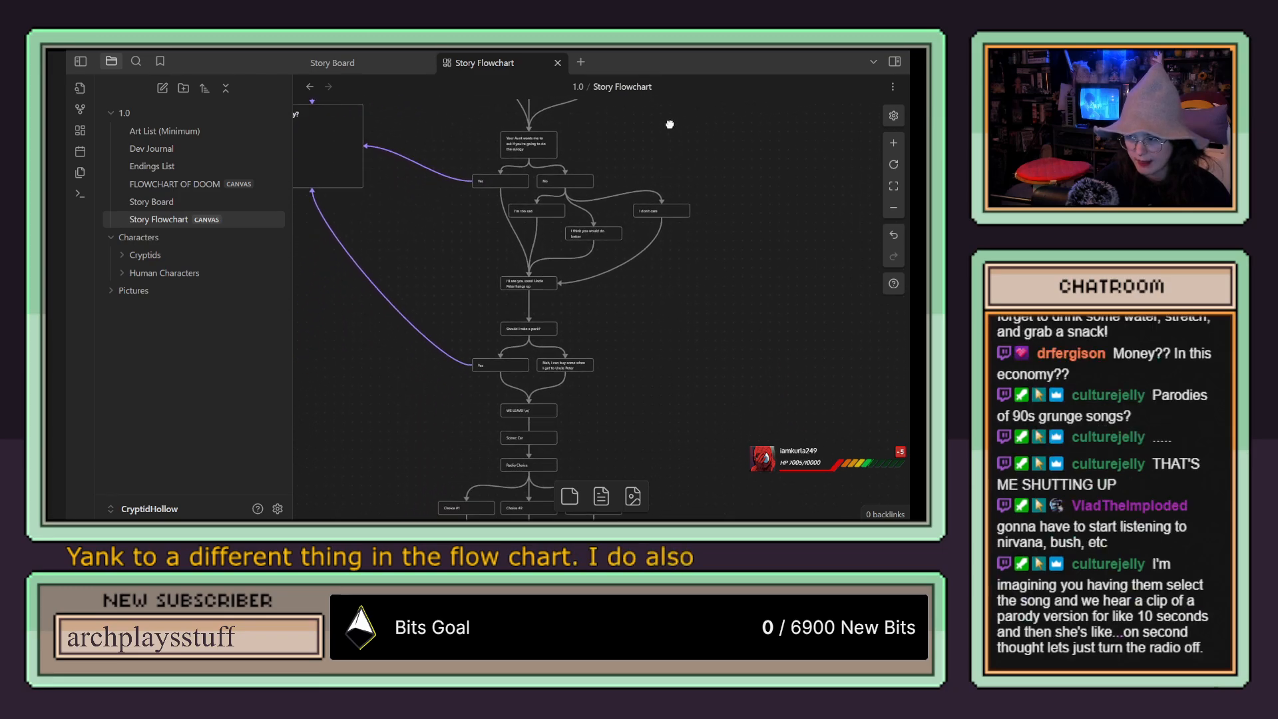
pyautogui.moveTo(713, 317); pyautogui.dragTo(689, 63)
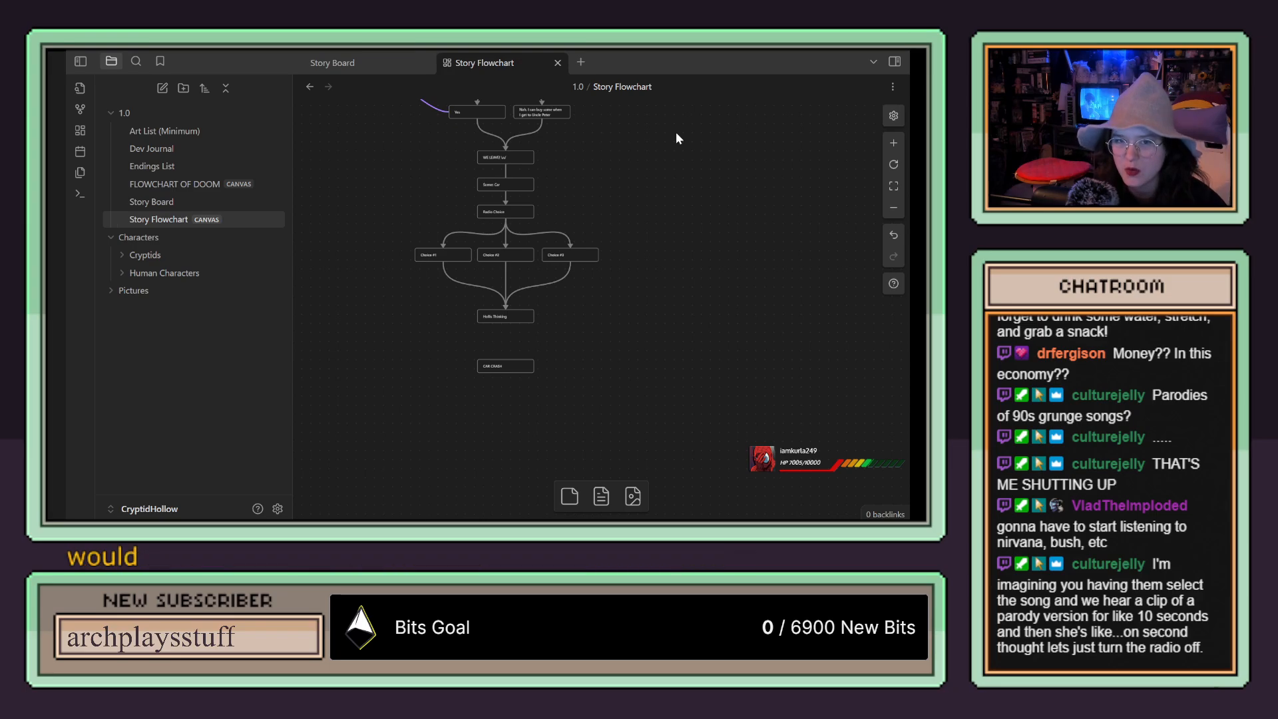
# Step: Add a "Nothing" card beside Choice #3, connected from "Radio Choice" and on to "Hollis Thinking"
pyautogui.moveTo(562, 495); pyautogui.dragTo(634, 256)
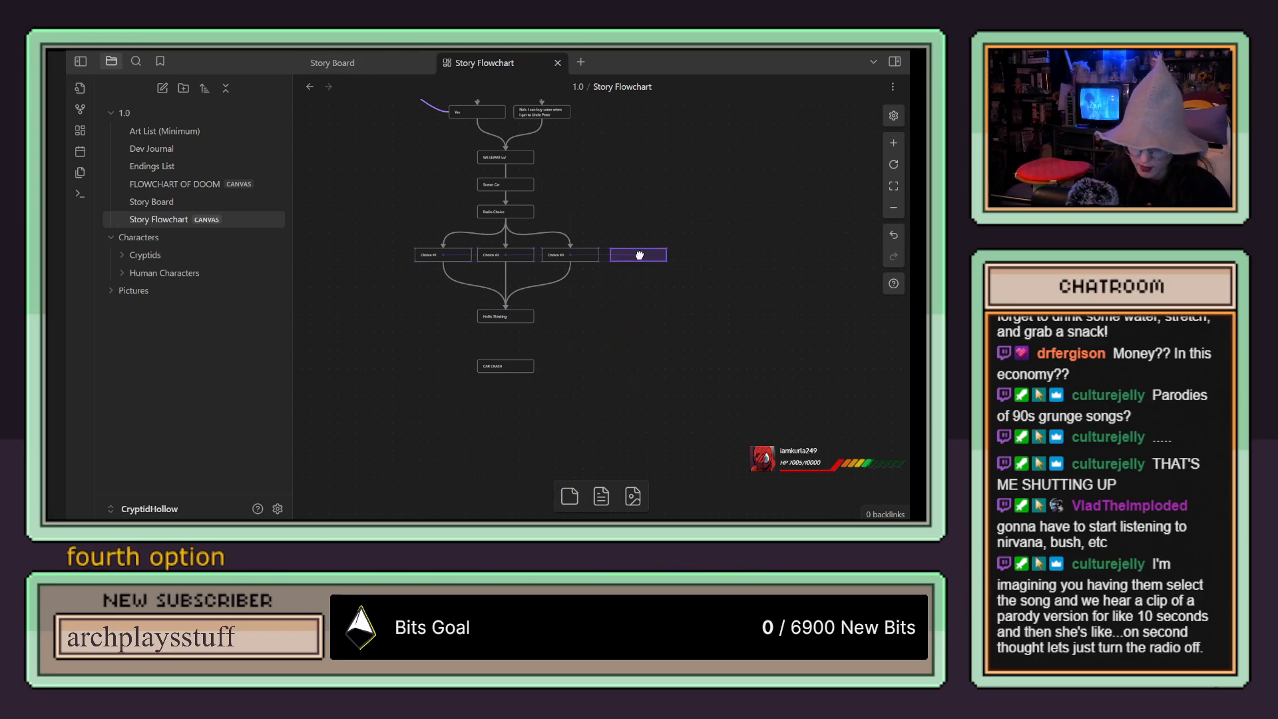
pyautogui.moveTo(511, 220)
pyautogui.mouseDown()
pyautogui.moveTo(633, 245)
pyautogui.moveTo(641, 266)
pyautogui.moveTo(502, 304)
pyautogui.mouseUp()
pyautogui.click(648, 256)
pyautogui.click(648, 257)
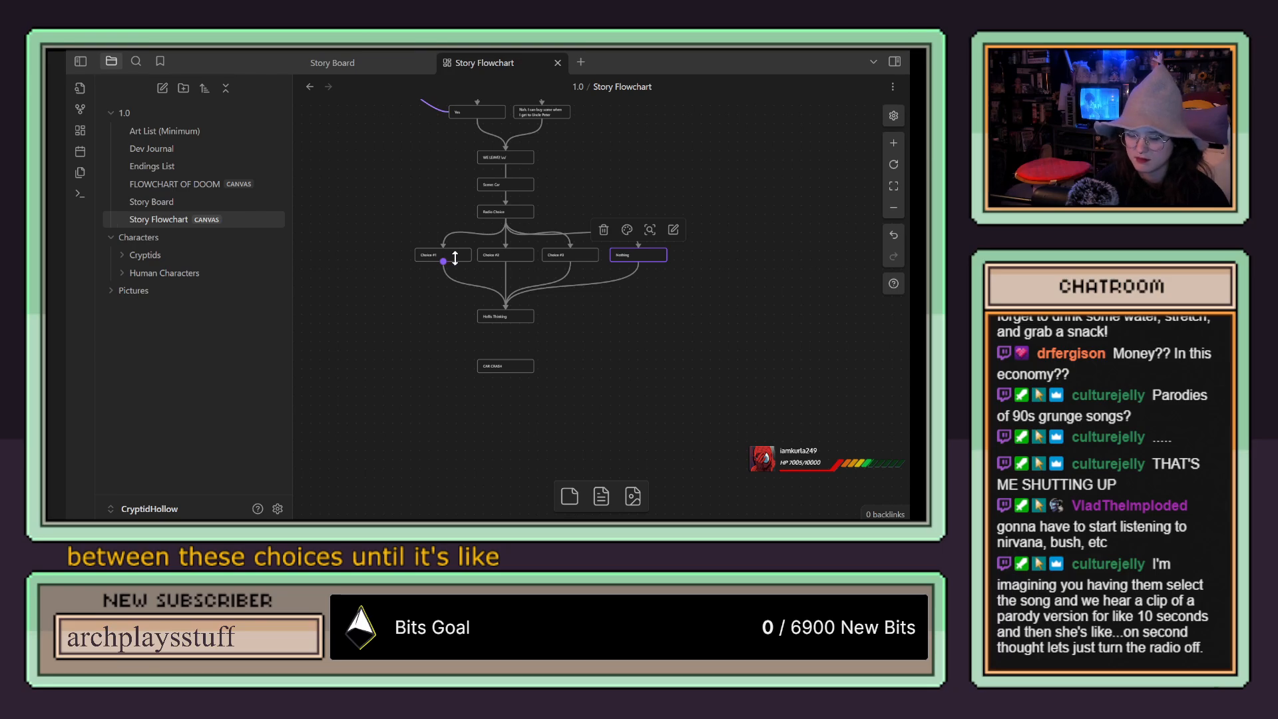
# Step: Shift the Choice #1, Choice #2 and Choice #3 cards sideways to rebalance the row of four radio options
pyautogui.moveTo(456, 251); pyautogui.dragTo(433, 253)
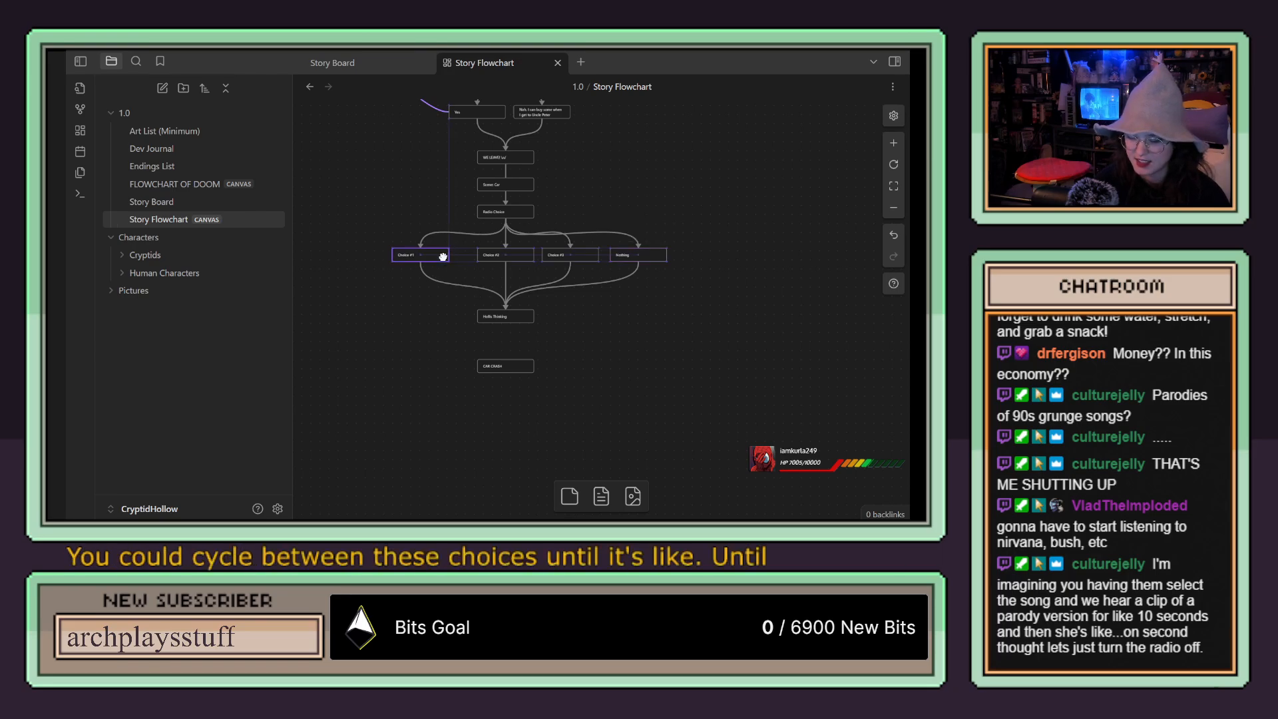
pyautogui.moveTo(515, 255); pyautogui.dragTo(494, 256)
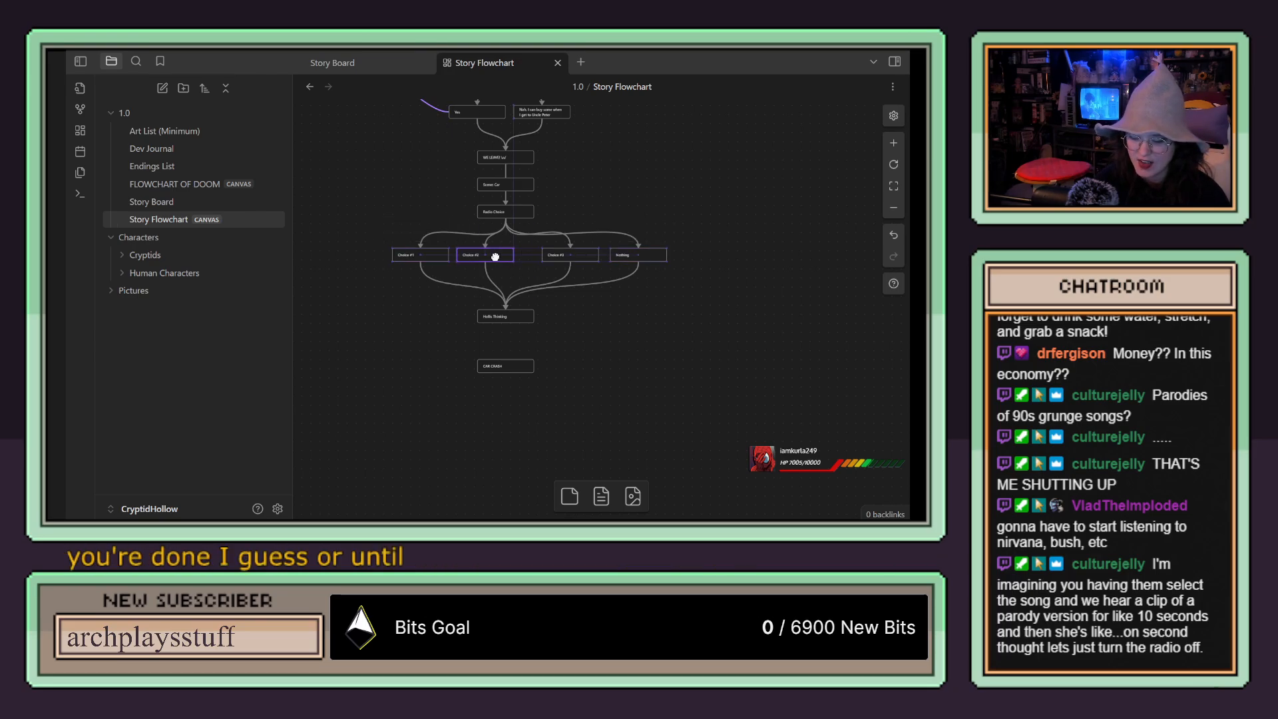
pyautogui.click(577, 255)
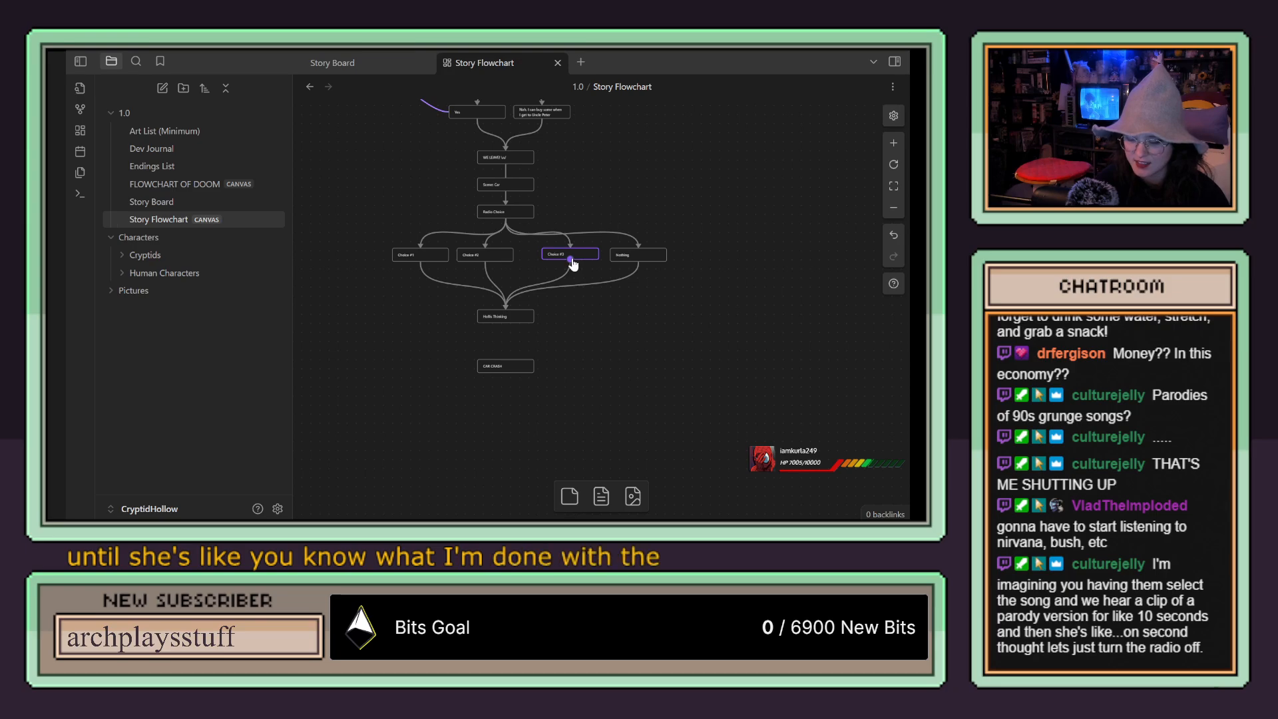
pyautogui.moveTo(580, 255)
pyautogui.mouseDown()
pyautogui.moveTo(558, 258)
pyautogui.moveTo(577, 256)
pyautogui.mouseUp()
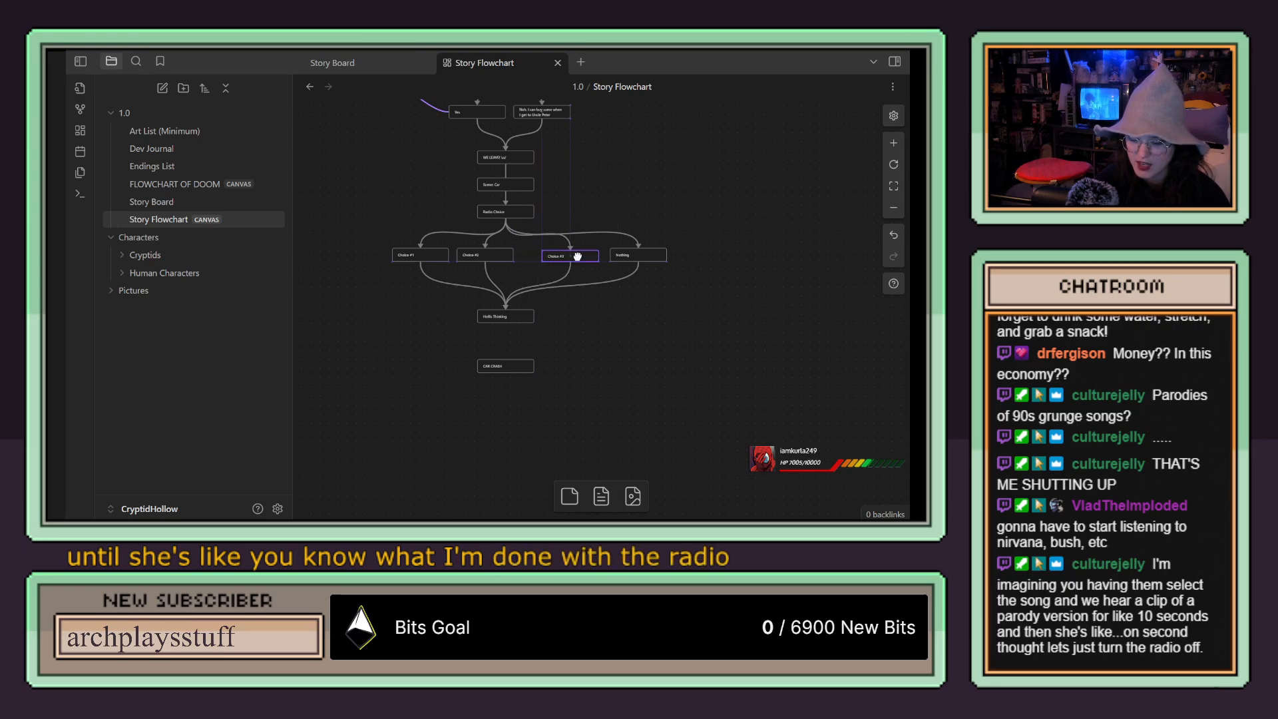